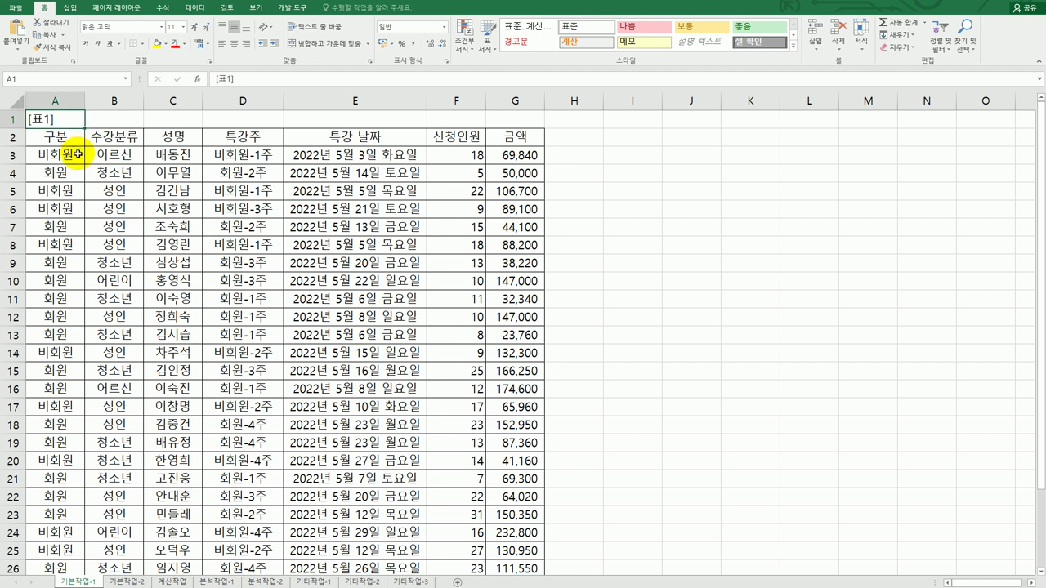
# Examine the [표1] data and the empty area beneath it, checking the 특강주 and 신청인원 columns
pyautogui.scroll(-8, 533, 273)
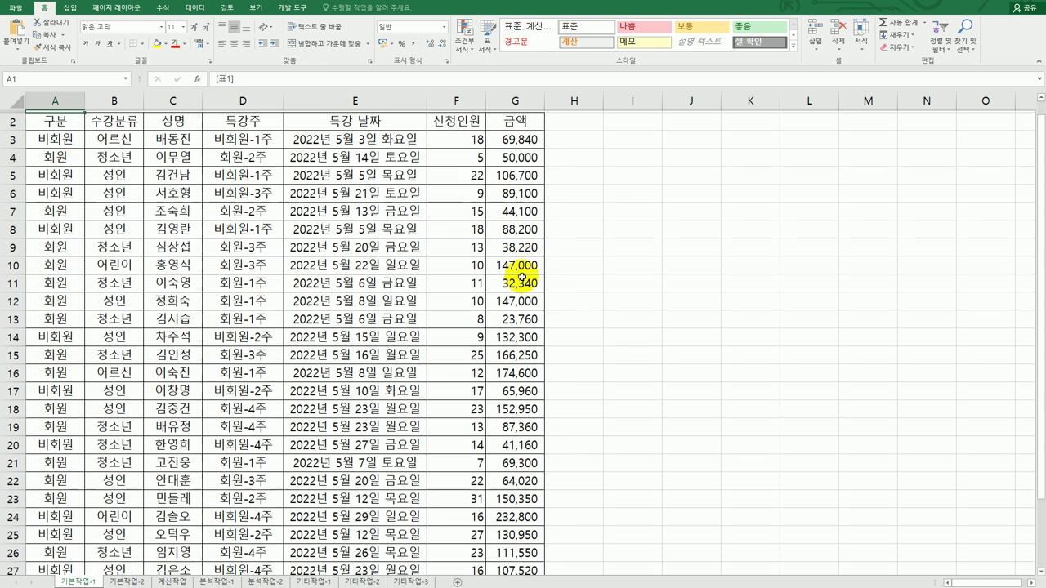
pyautogui.click(45, 316)
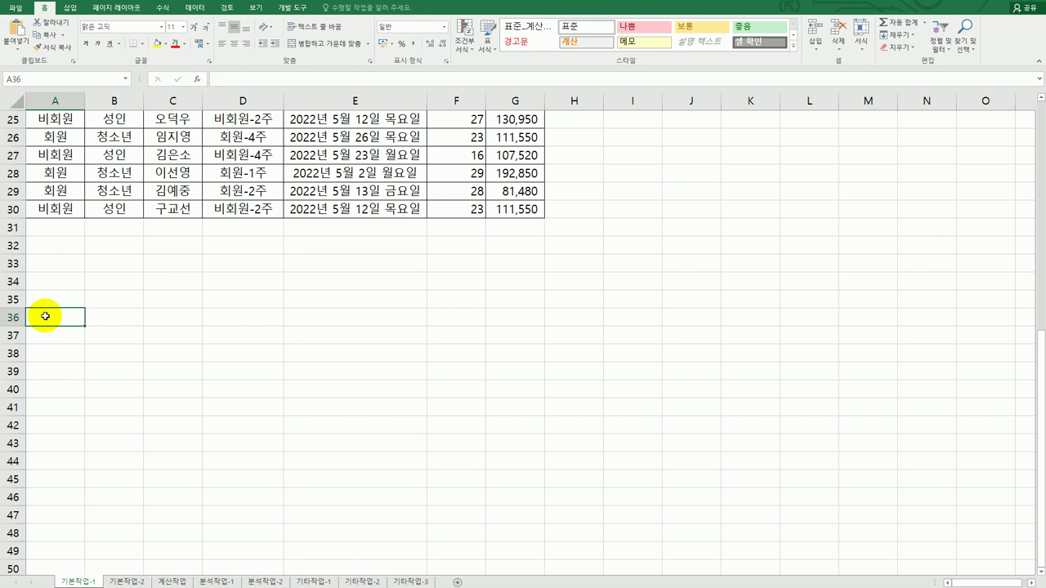
pyautogui.moveTo(46, 259); pyautogui.dragTo(50, 280)
pyautogui.click(58, 267)
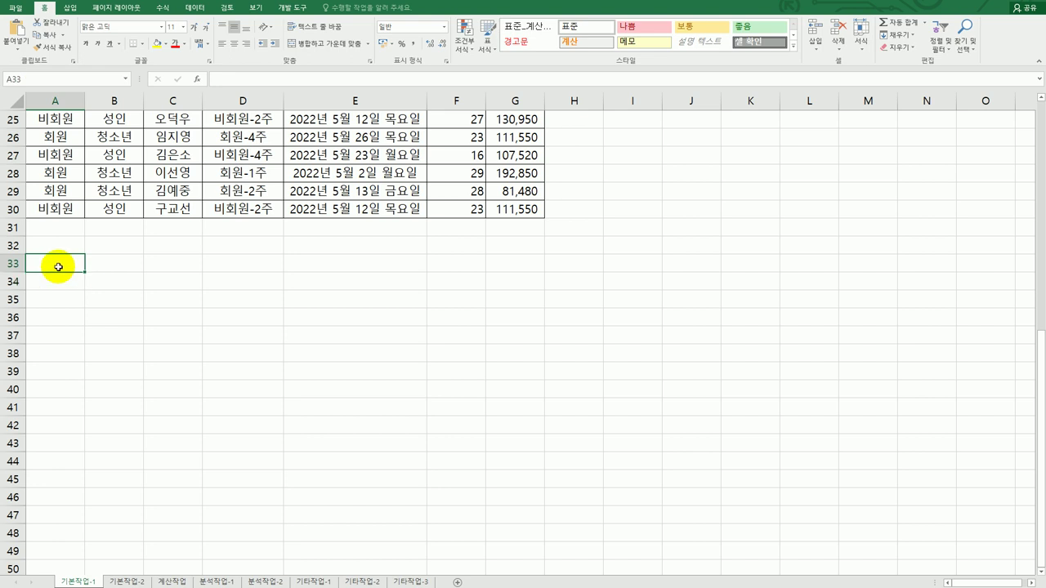
pyautogui.scroll(8, 49, 274)
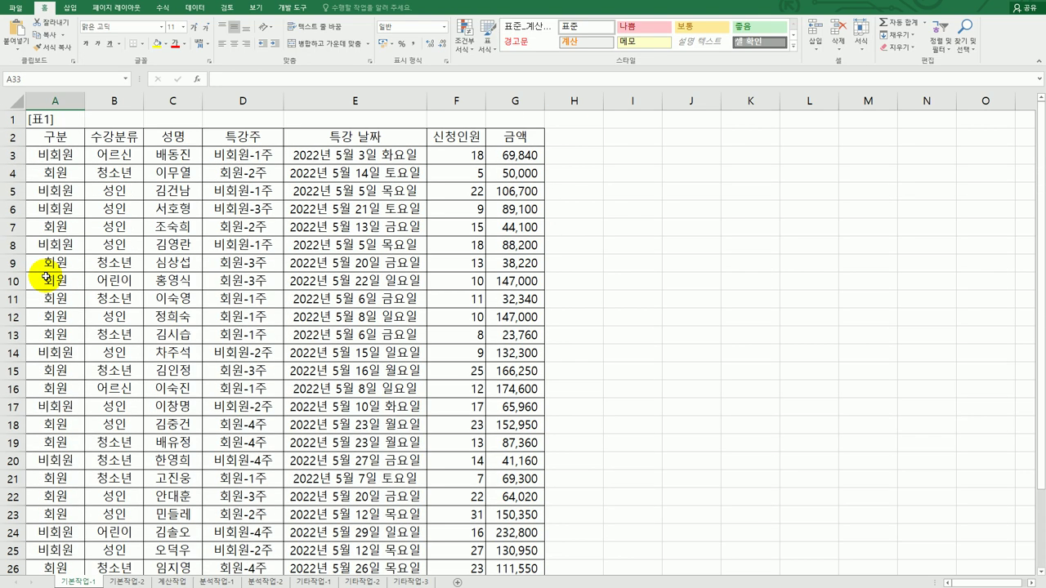
pyautogui.click(253, 153)
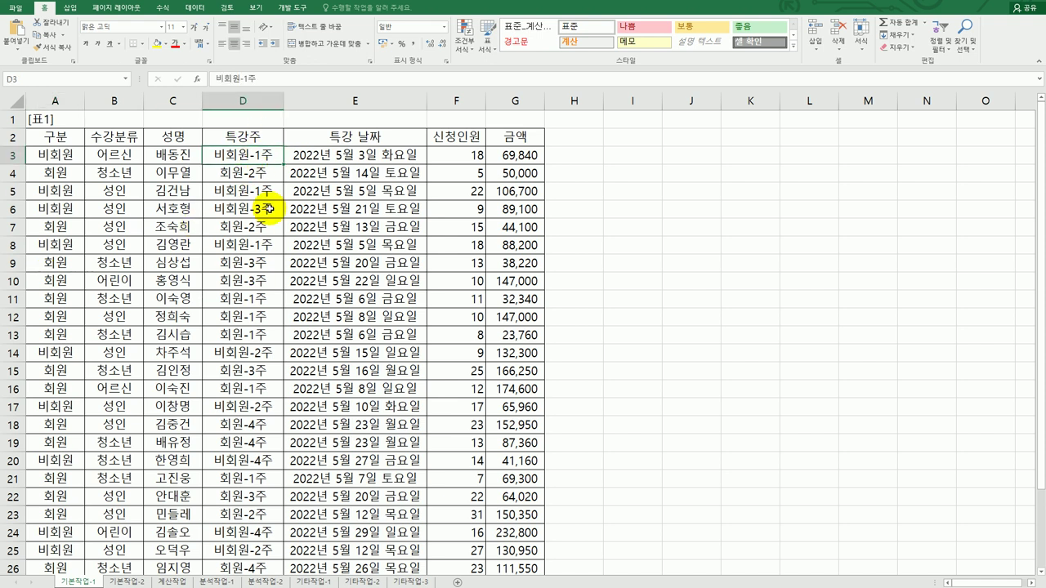
pyautogui.click(261, 191)
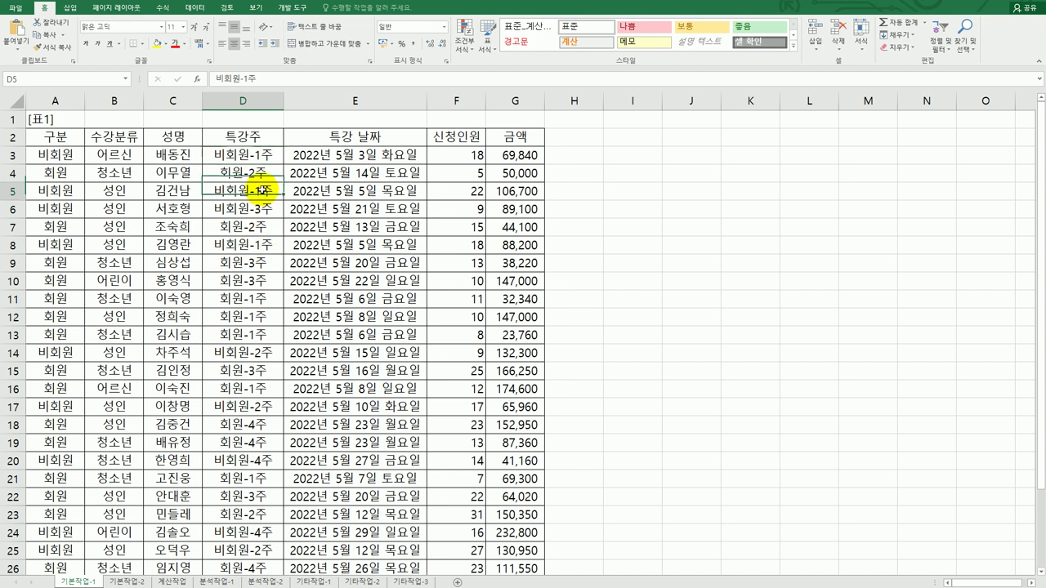
pyautogui.click(460, 154)
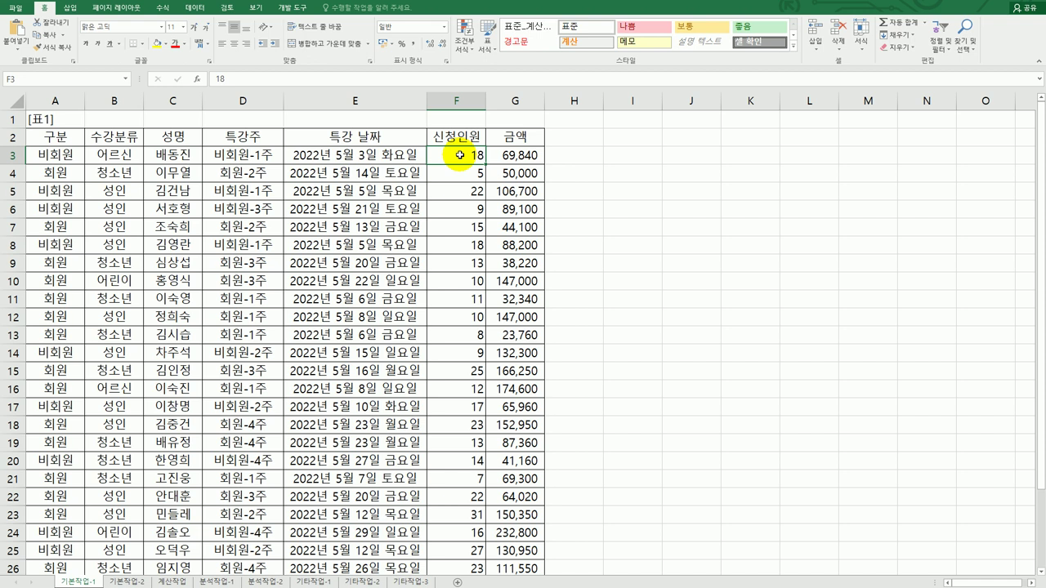
# Enter the criteria heading 조건 in cell A33 below the table
pyautogui.scroll(-6, 461, 171)
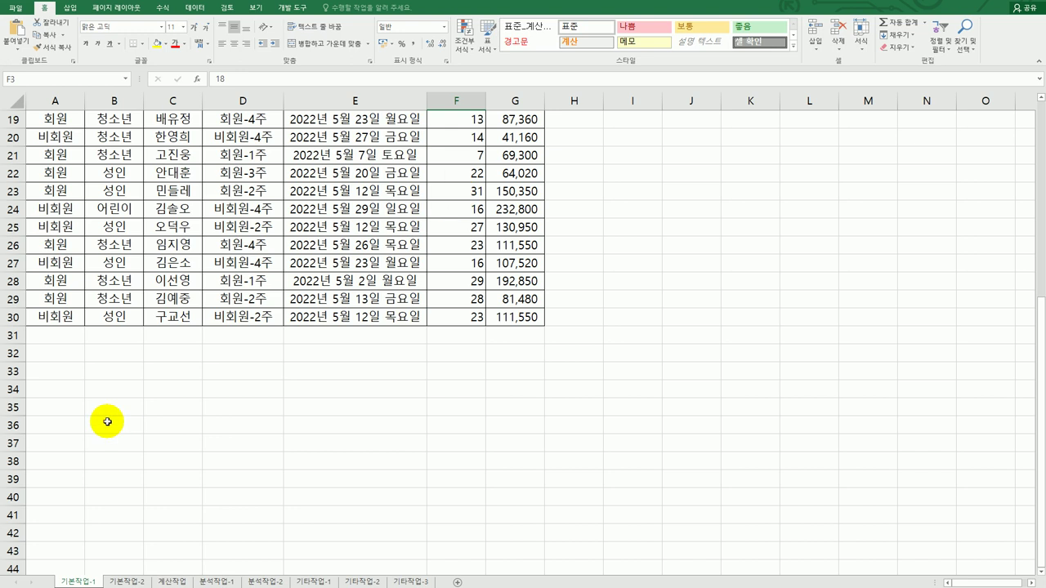
pyautogui.click(62, 376)
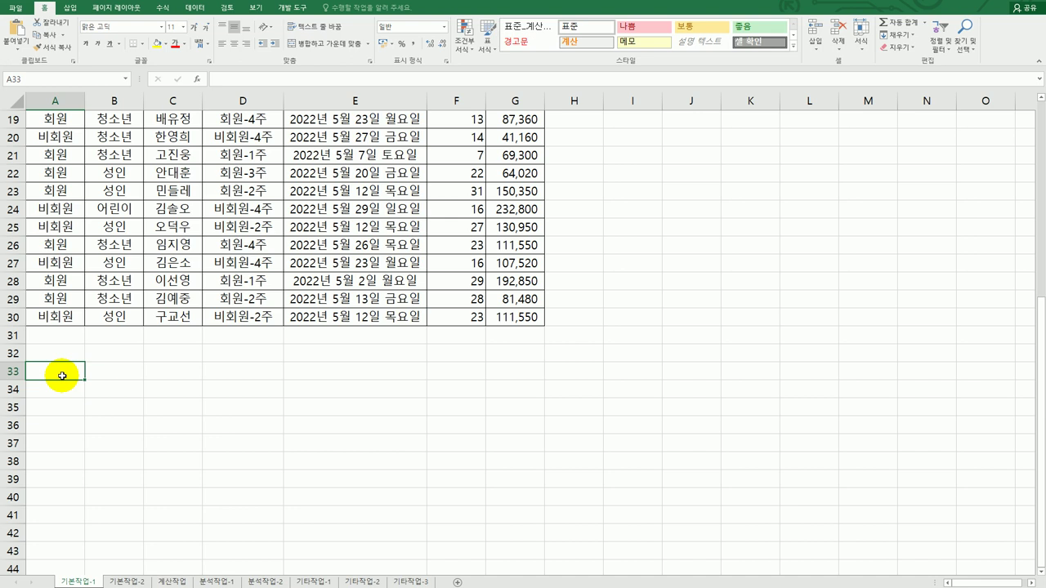
pyautogui.write('w')
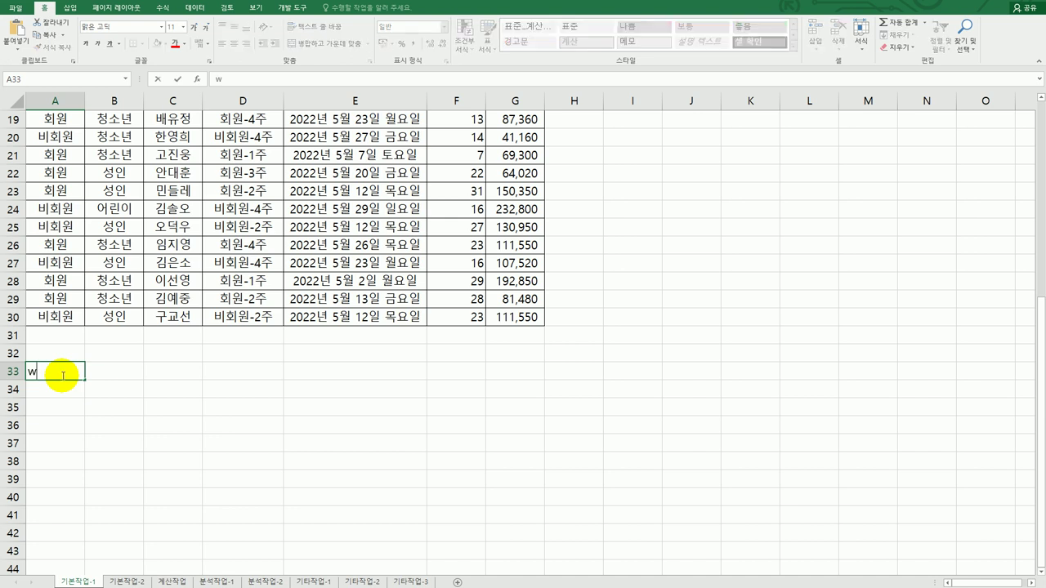
pyautogui.press('BackSpace')
pyautogui.write('조건')
pyautogui.press('Return')
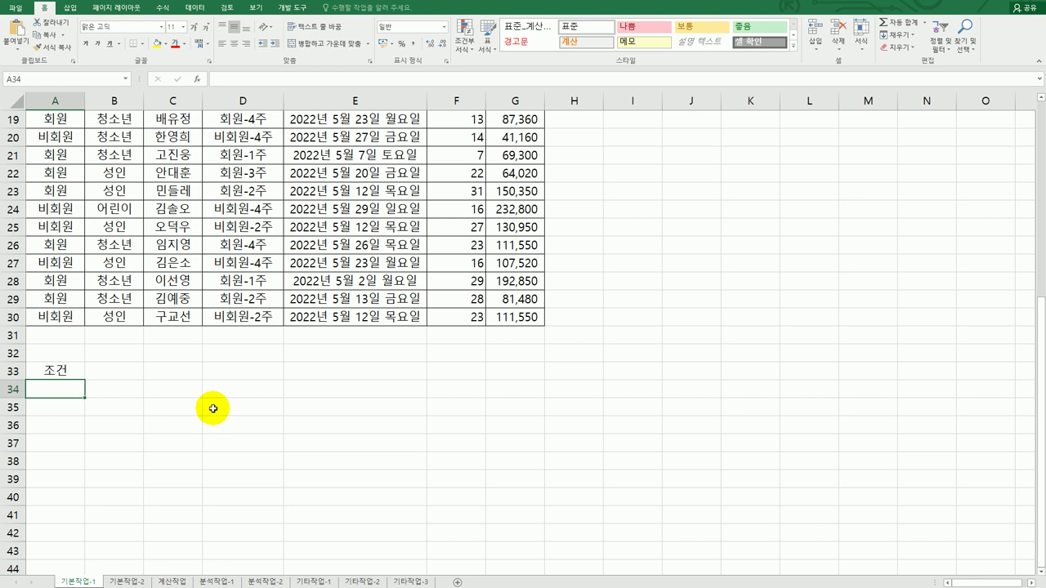
# Start an AND formula in cell A34 with a RIGHT function as its first condition
pyautogui.write('=')
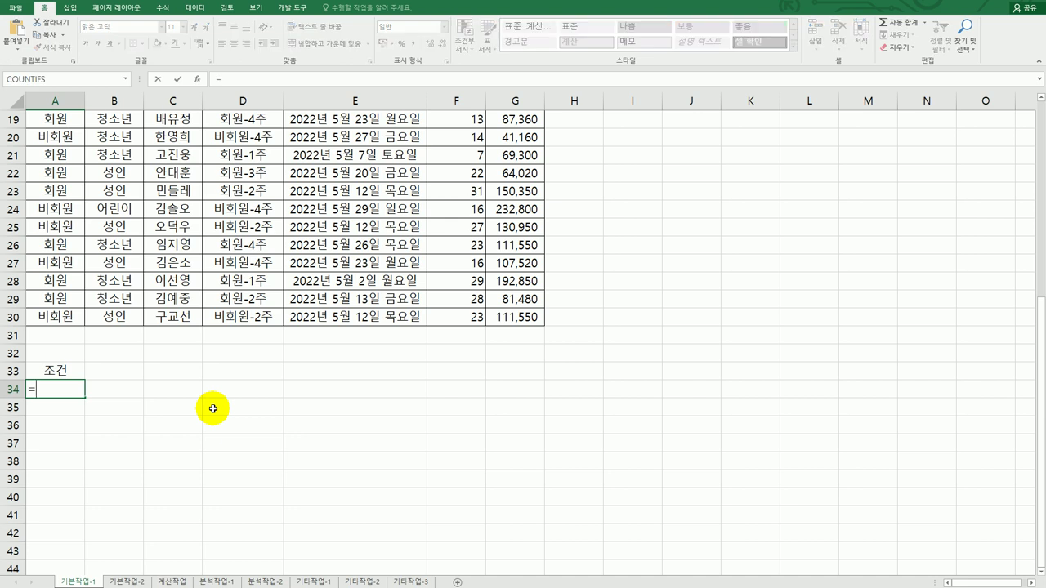
pyautogui.write('ㅅ')
pyautogui.press('BackSpace')
pyautogui.write('an')
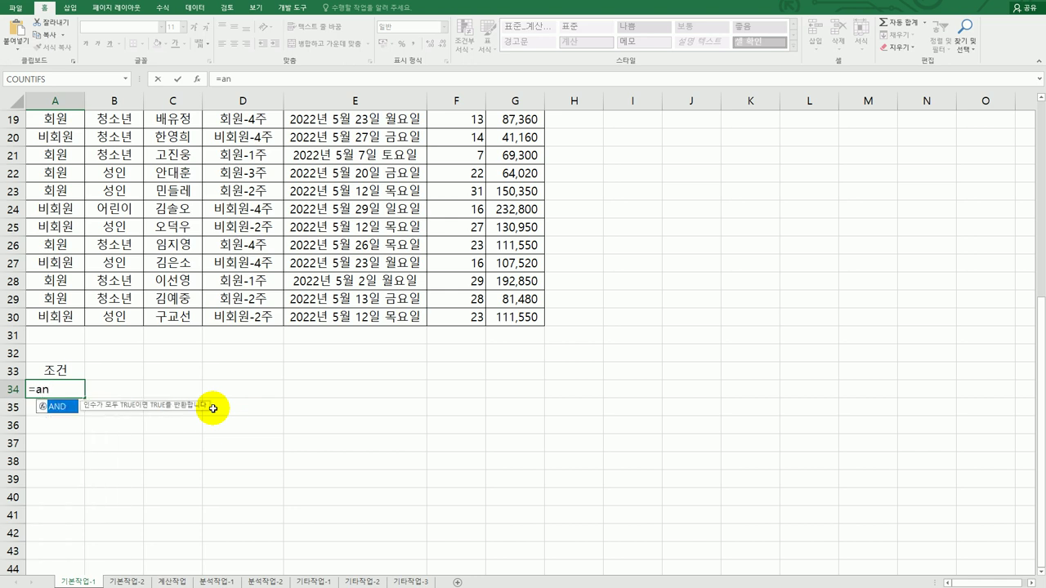
pyautogui.press('Tab')
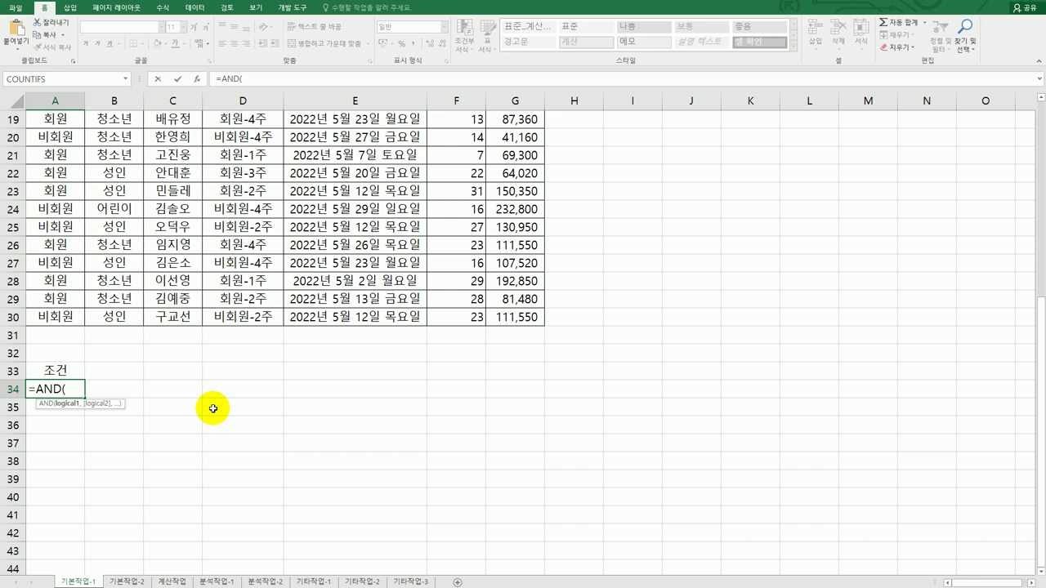
pyautogui.write('ri')
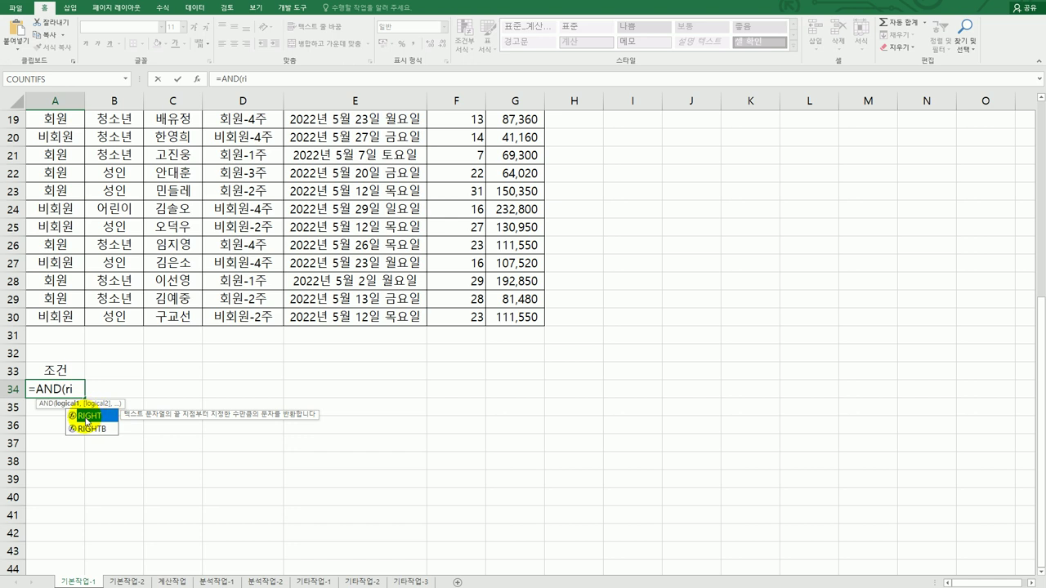
pyautogui.doubleClick(86, 419)
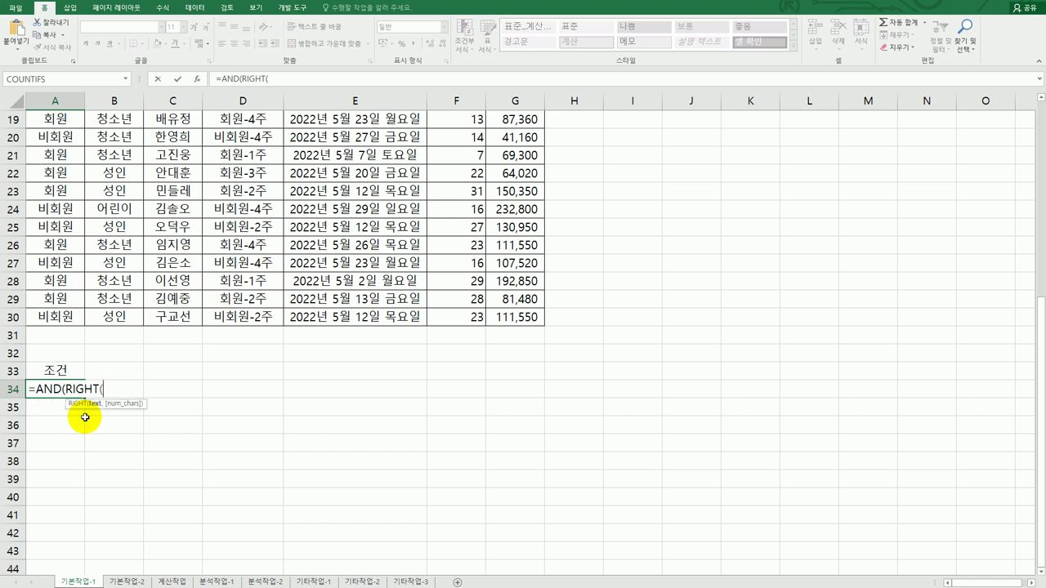
# Complete the first condition so that the last 2 characters of D3 equal "1주"
pyautogui.scroll(6, 85, 417)
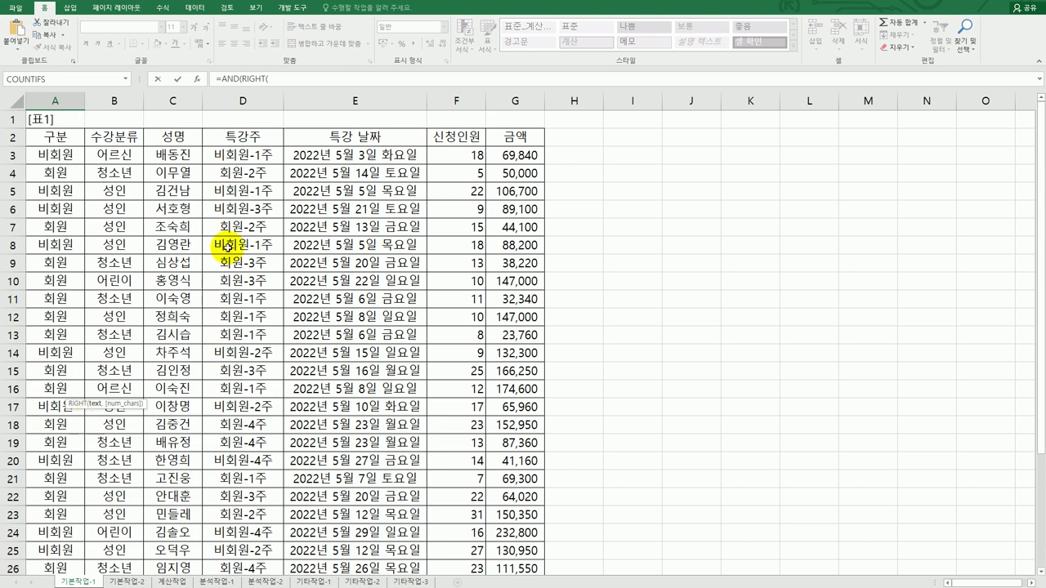
pyautogui.click(259, 154)
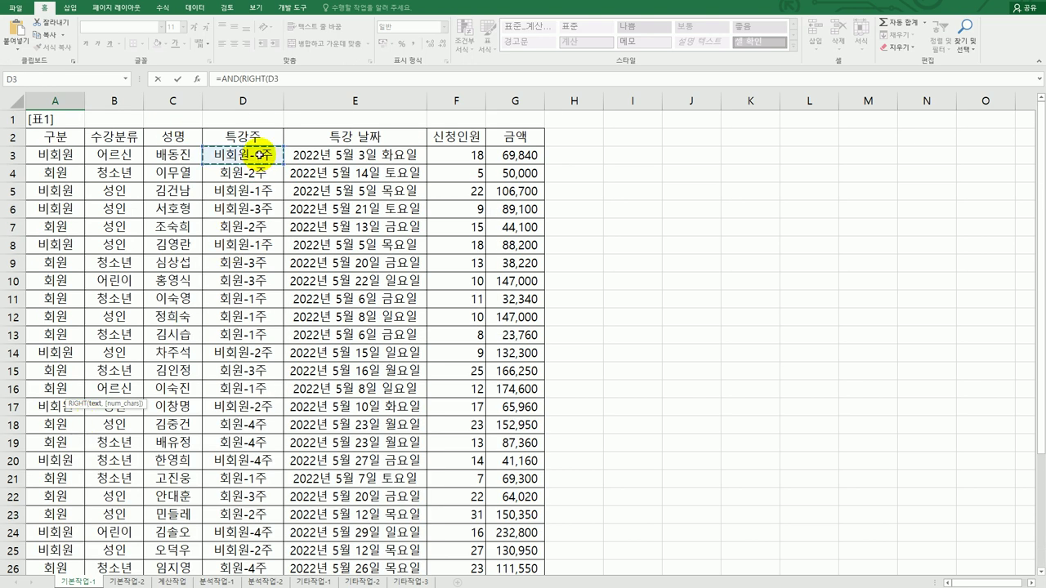
pyautogui.write(',')
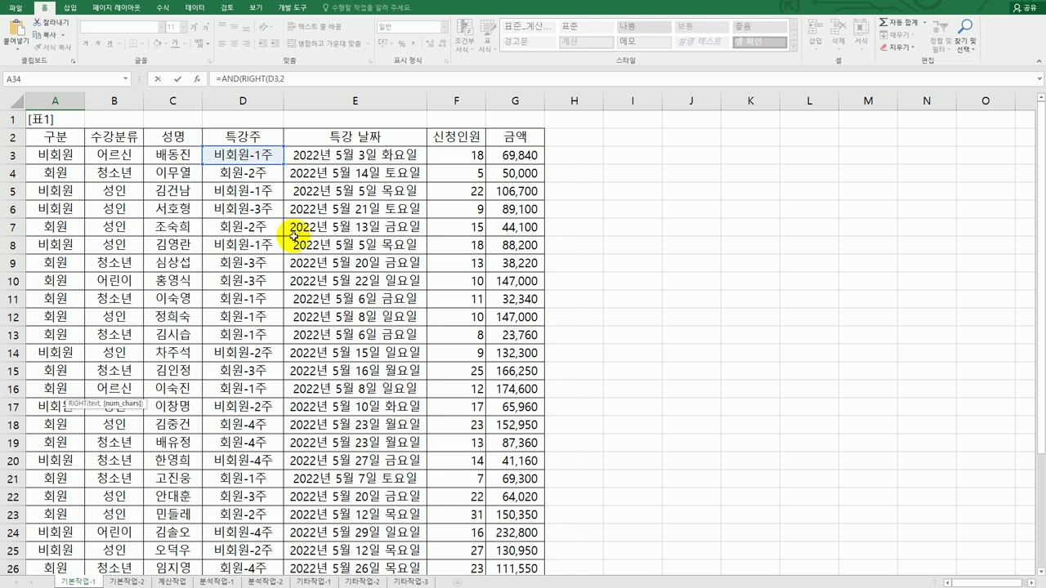
pyautogui.write('2')
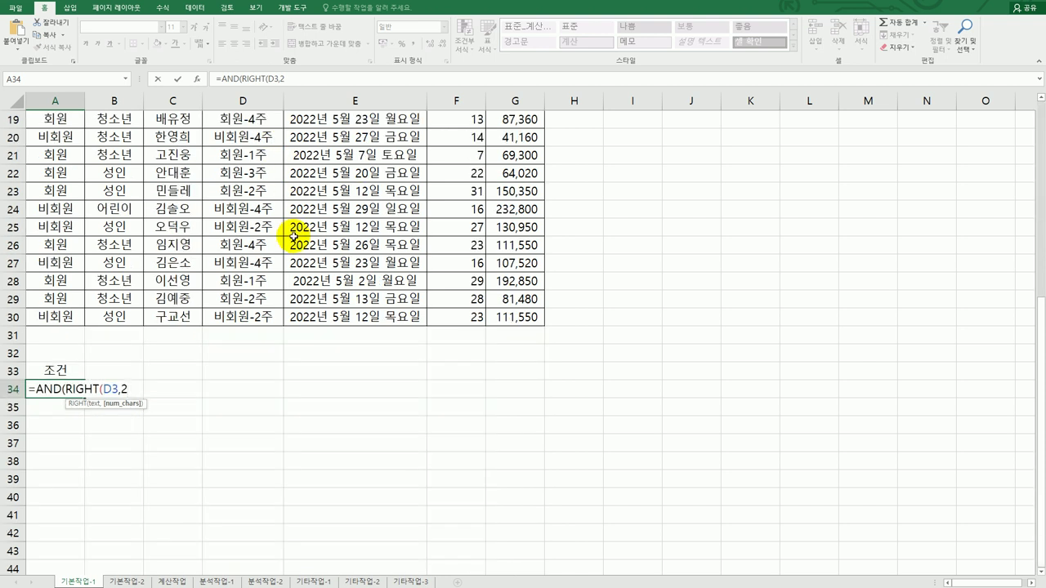
pyautogui.write(')="')
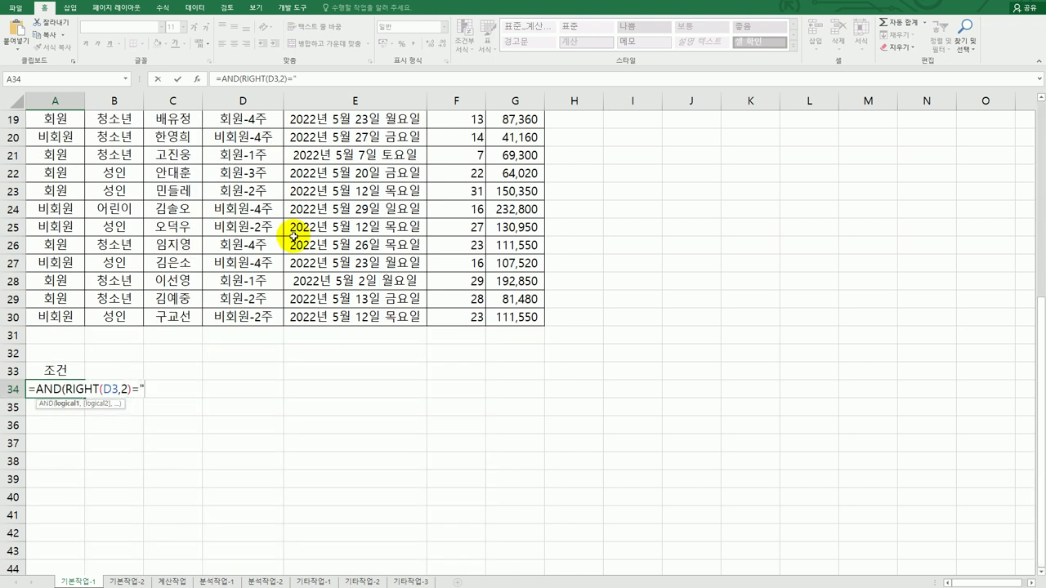
pyautogui.write('1w')
pyautogui.press('BackSpace')
pyautogui.write('주",')
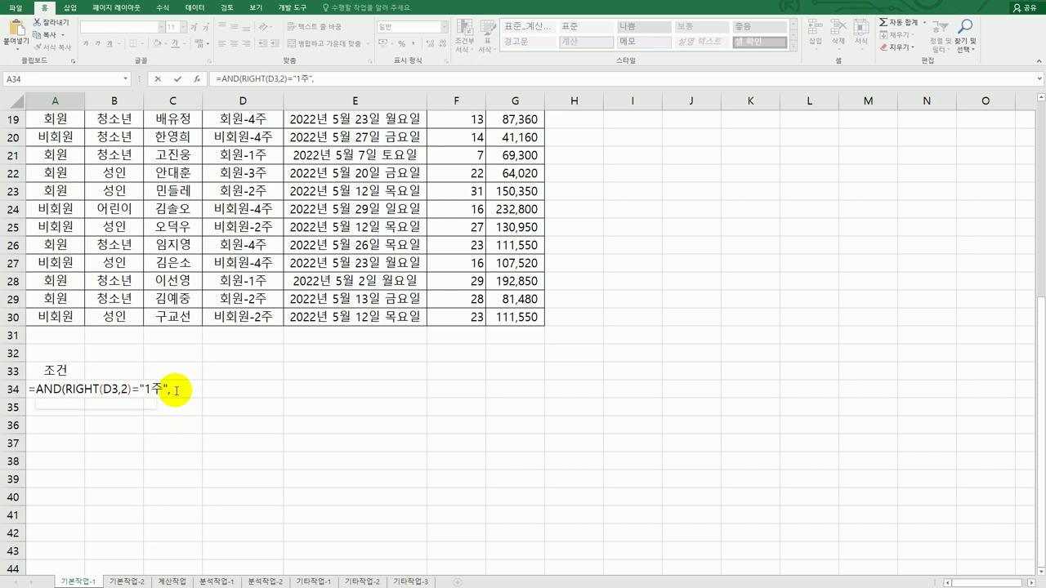
# Add the second condition F3>=AVERAGE($F$3:$F$30) and finish the AND formula in A34
pyautogui.scroll(6, 262, 413)
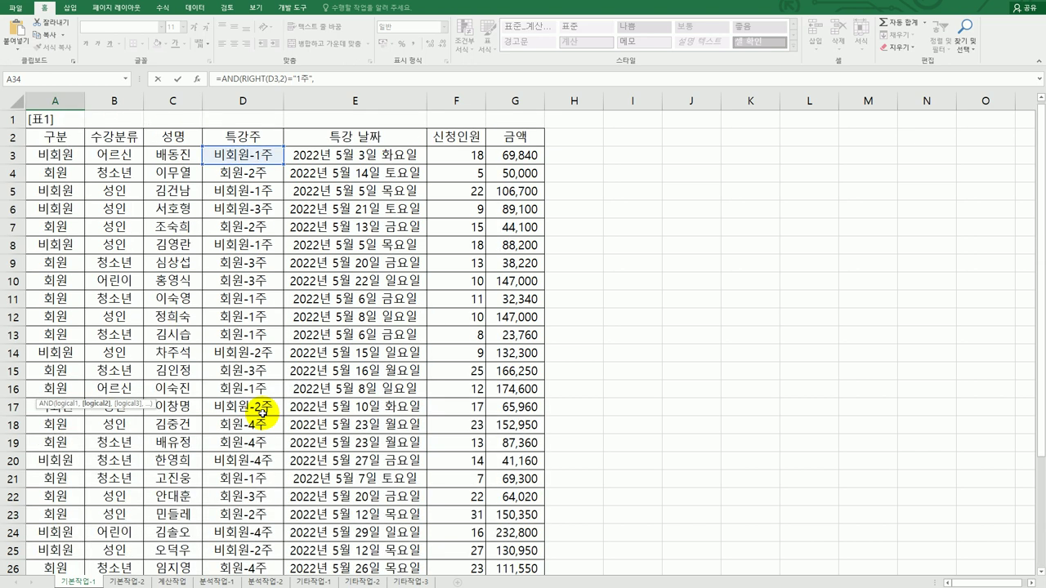
pyautogui.click(468, 160)
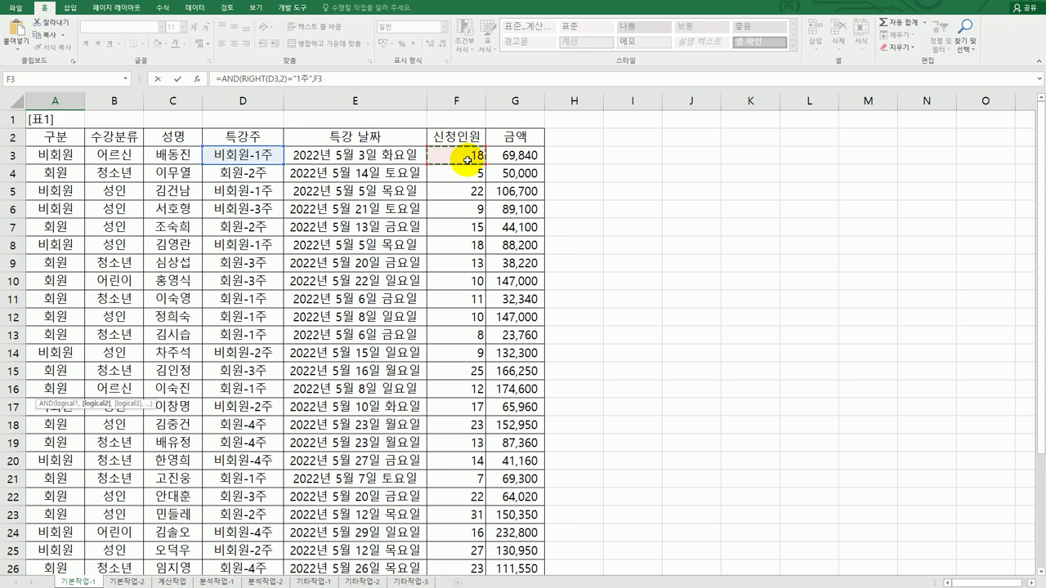
pyautogui.write('>=av')
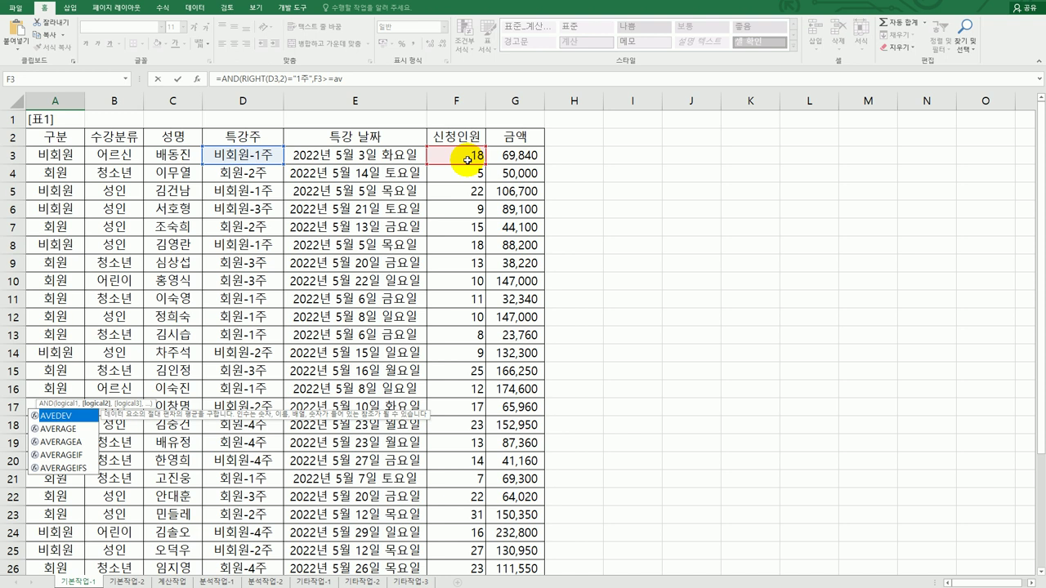
pyautogui.press('Down')
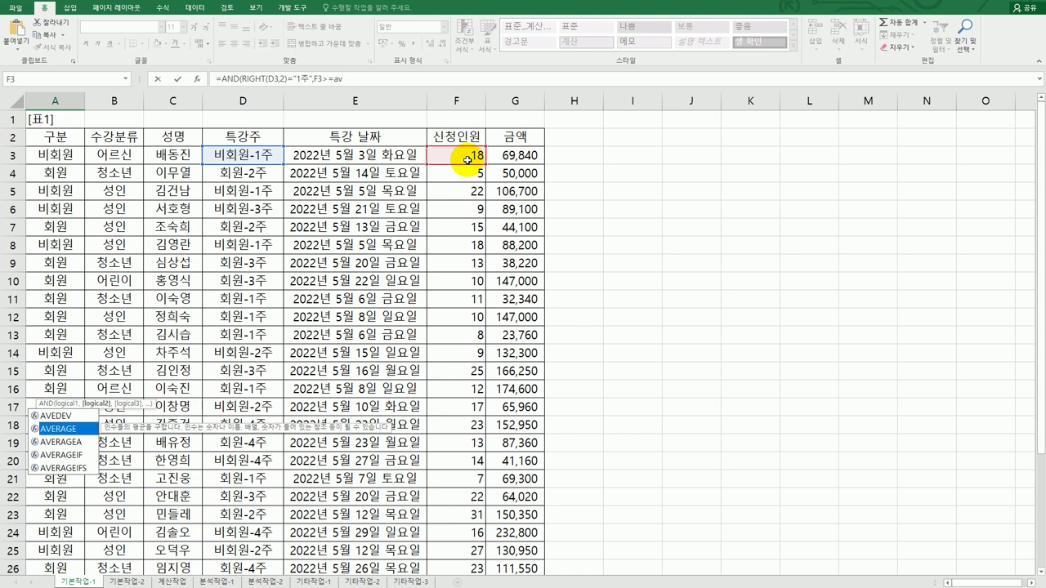
pyautogui.press('Tab')
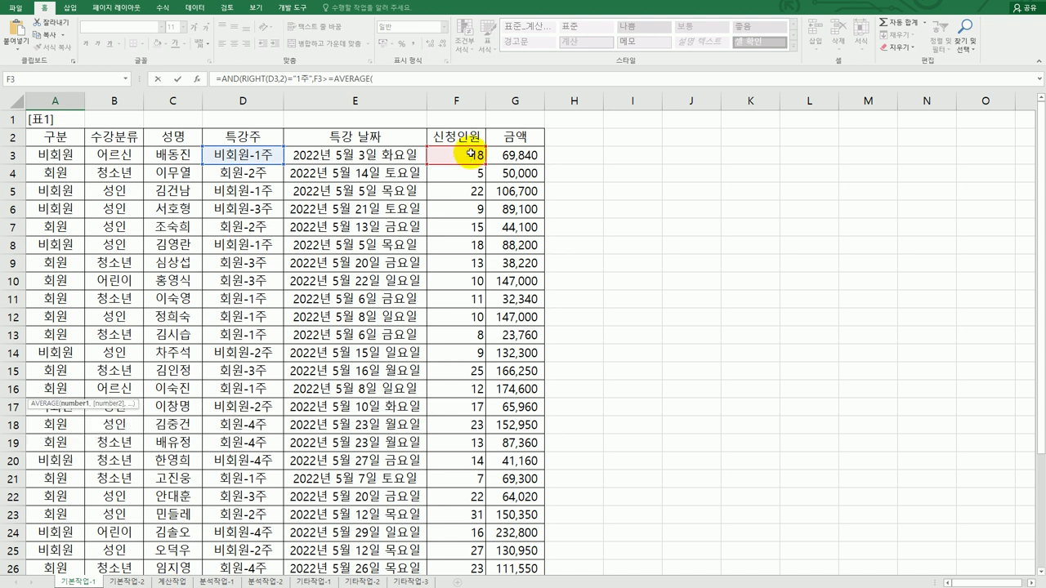
pyautogui.moveTo(471, 153); pyautogui.dragTo(453, 534)
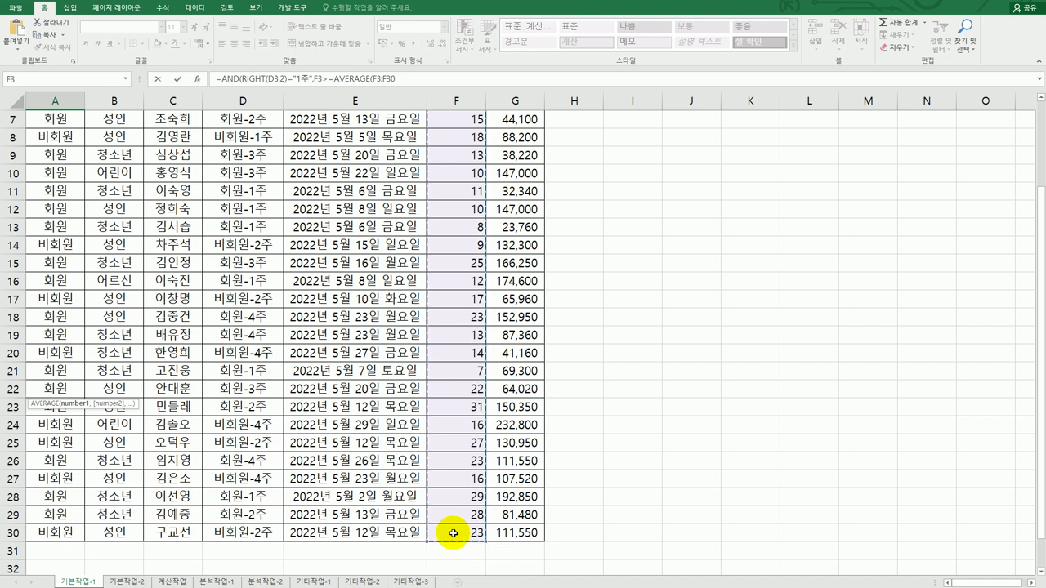
pyautogui.press('F4')
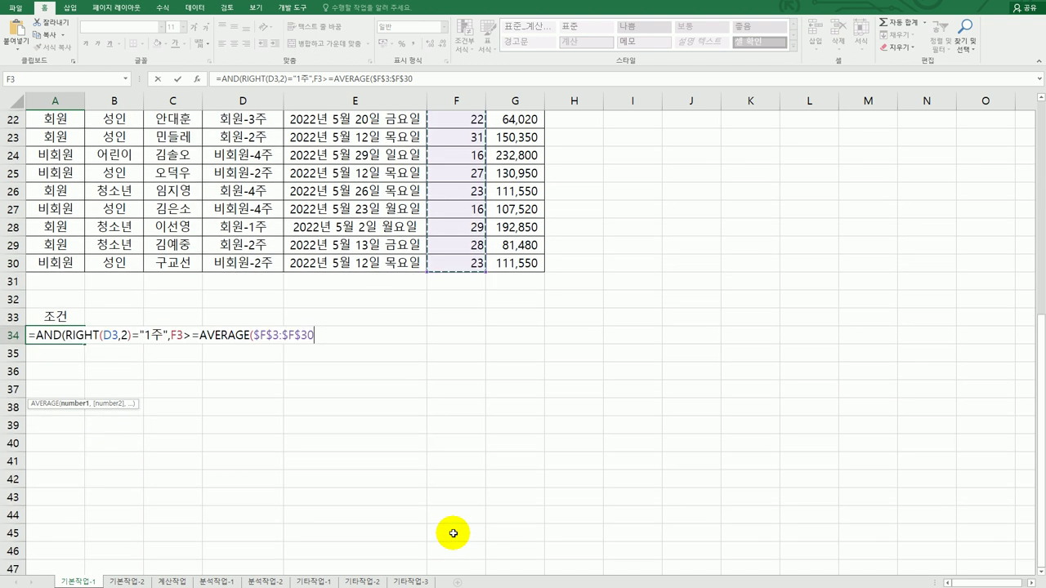
pyautogui.write(')')
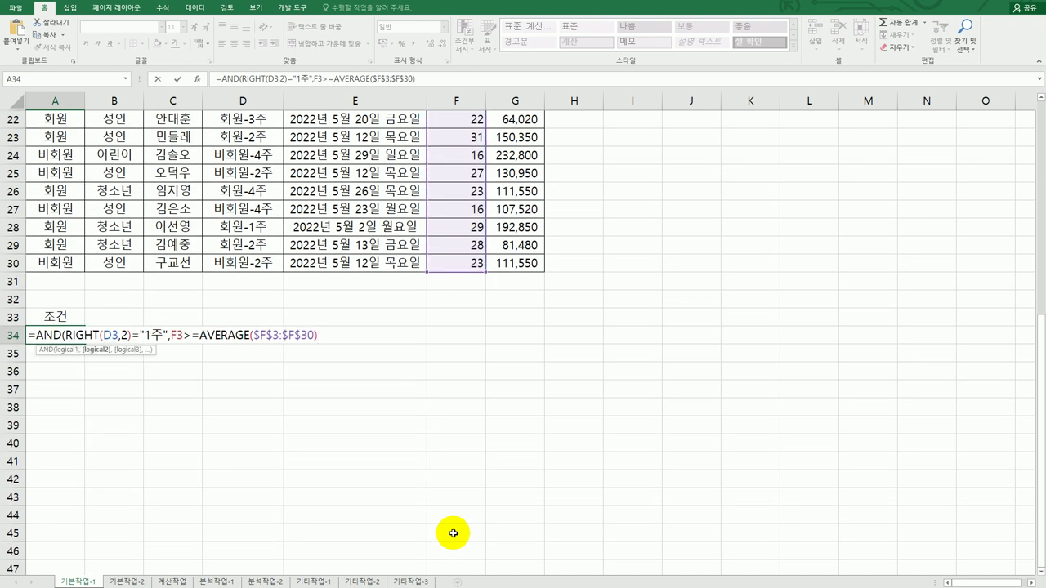
pyautogui.write(')')
pyautogui.press('Return')
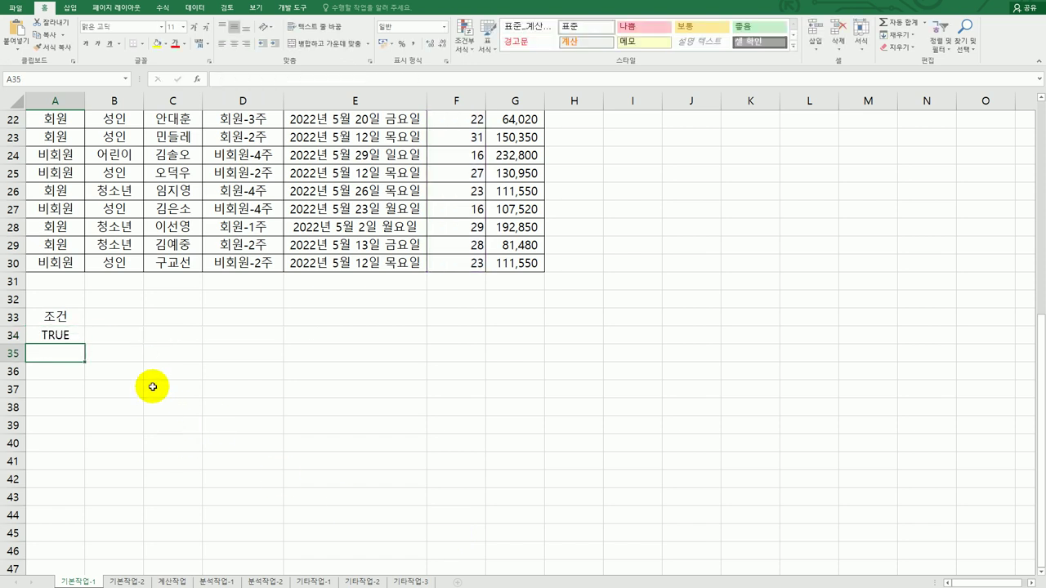
# Review the AND formula in A34, examining its AVERAGE part and the relative references D3 and F3
pyautogui.click(64, 337)
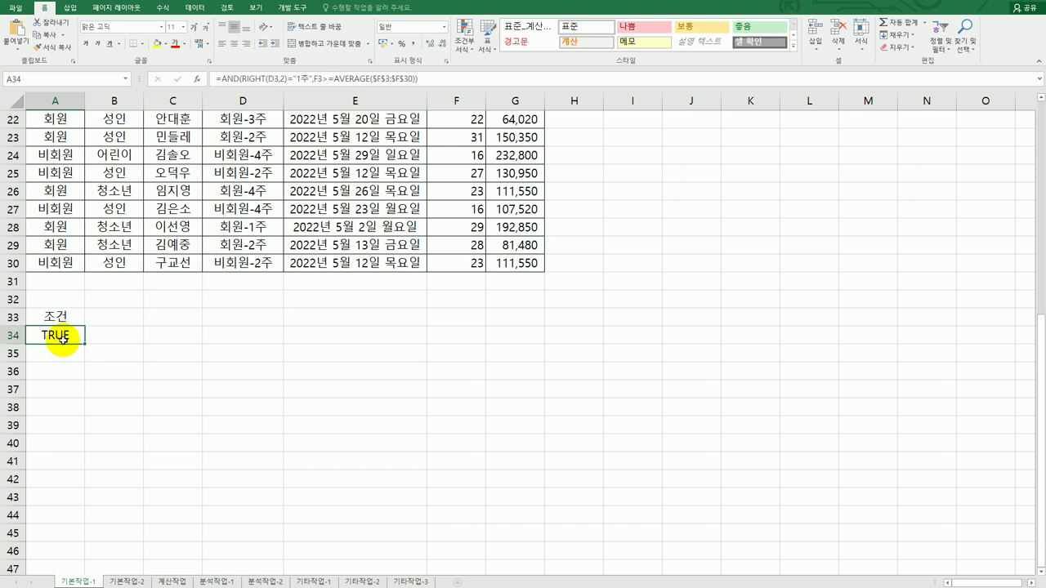
pyautogui.doubleClick(64, 337)
pyautogui.moveTo(200, 336); pyautogui.dragTo(315, 334)
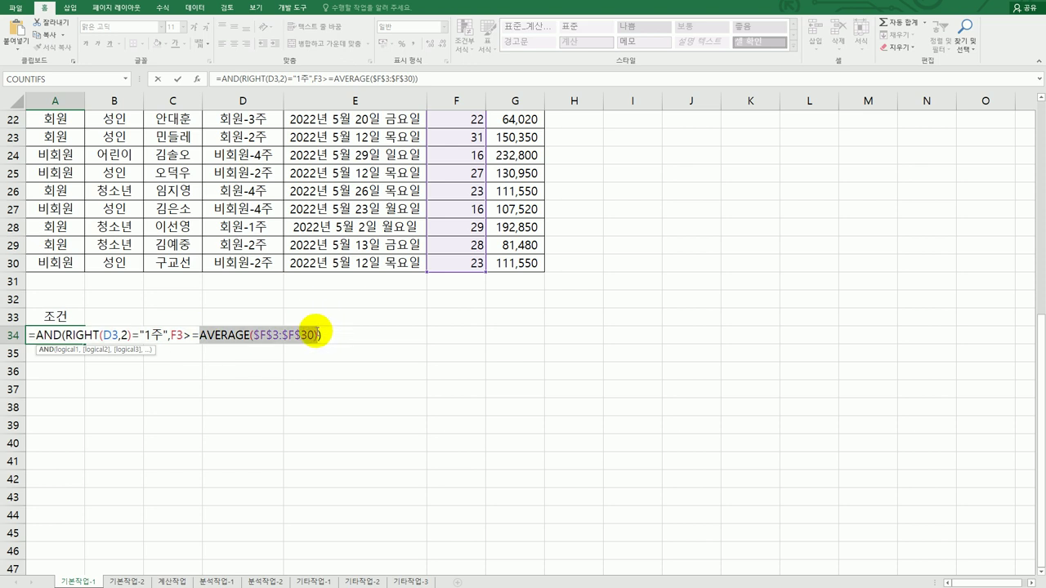
pyautogui.click(175, 339)
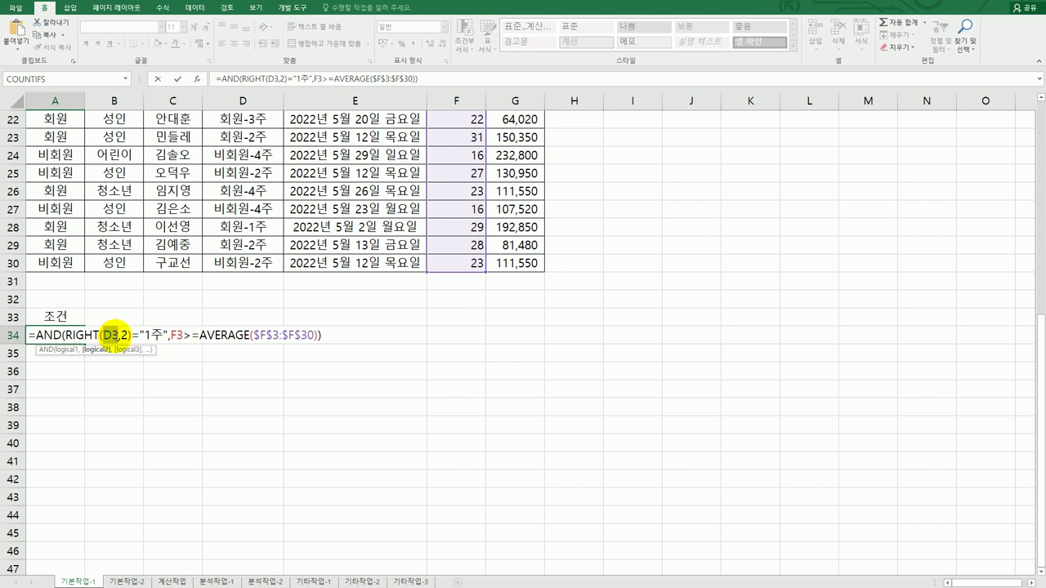
pyautogui.click(116, 335)
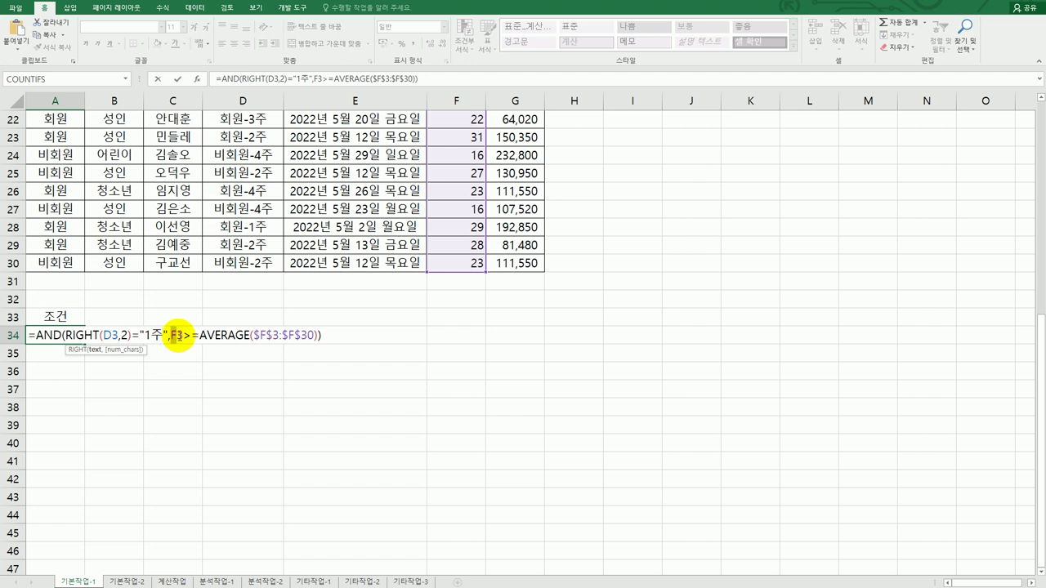
pyautogui.click(182, 335)
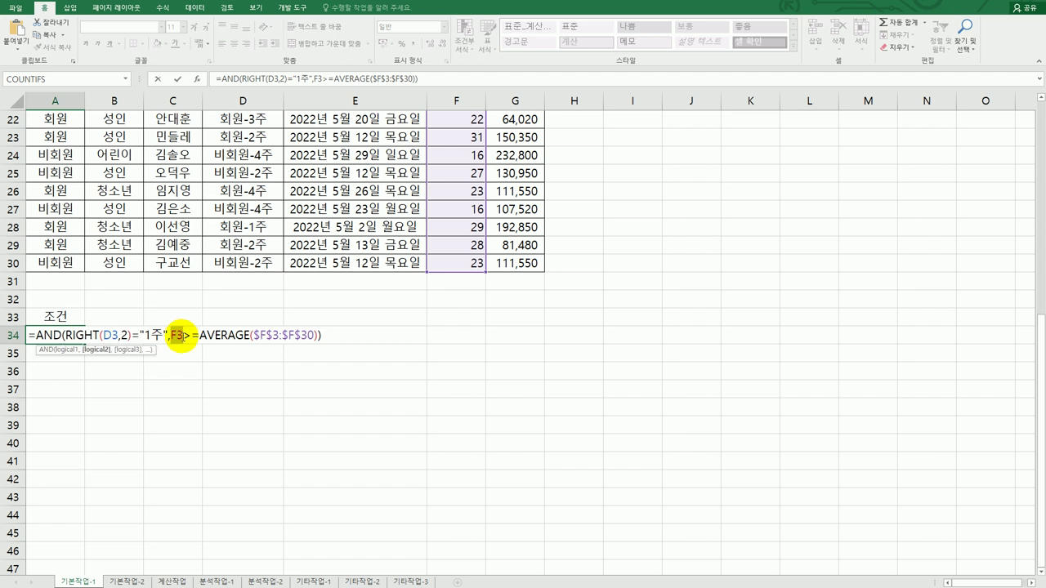
pyautogui.hotkey('ctrl', 'Return')
# Start an Advanced Filter on [표1] with list range A2:G30 and set the criteria range to A33:A34
pyautogui.scroll(7, 181, 337)
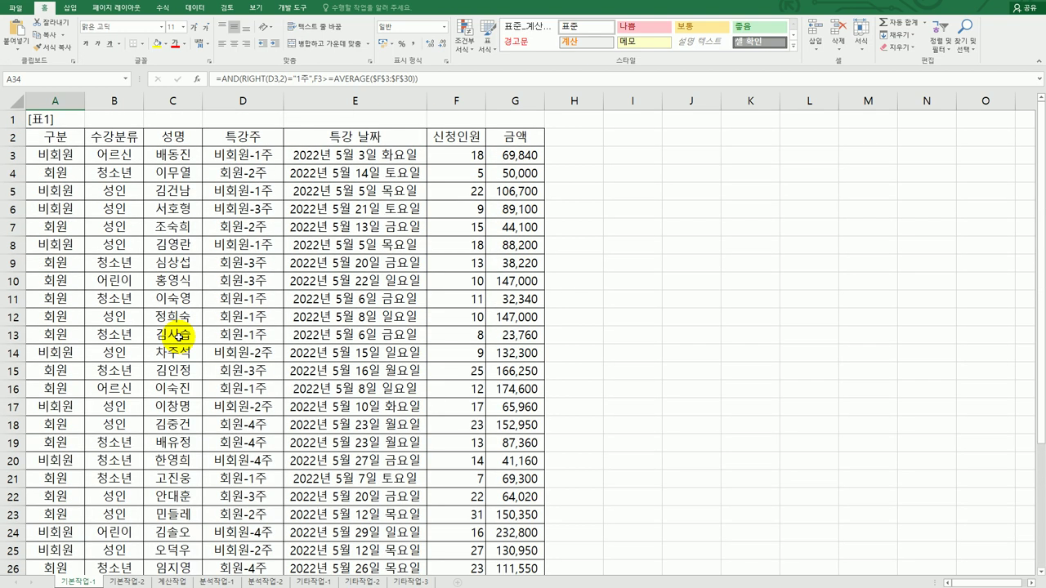
pyautogui.click(230, 278)
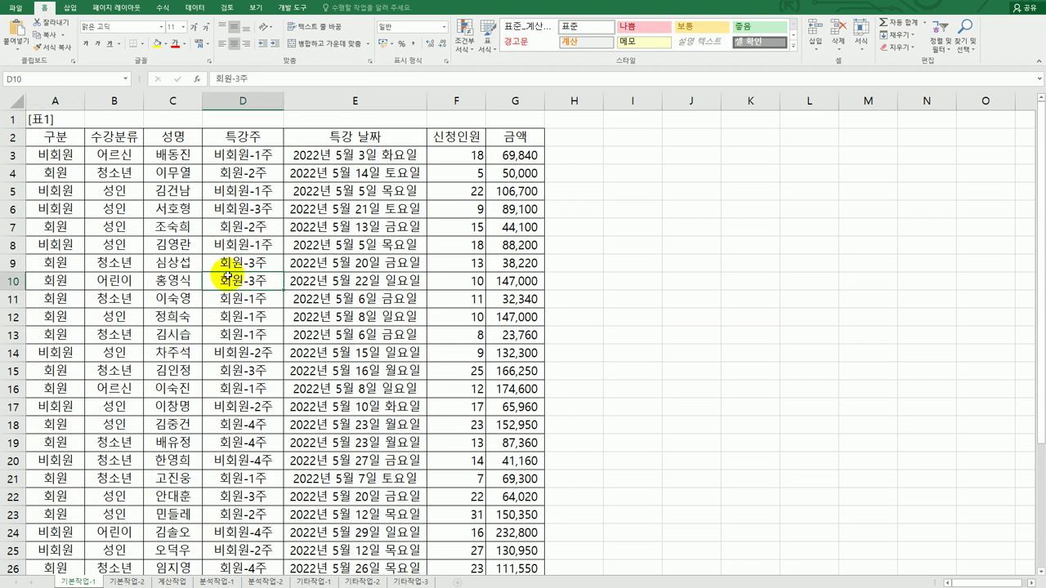
pyautogui.click(191, 9)
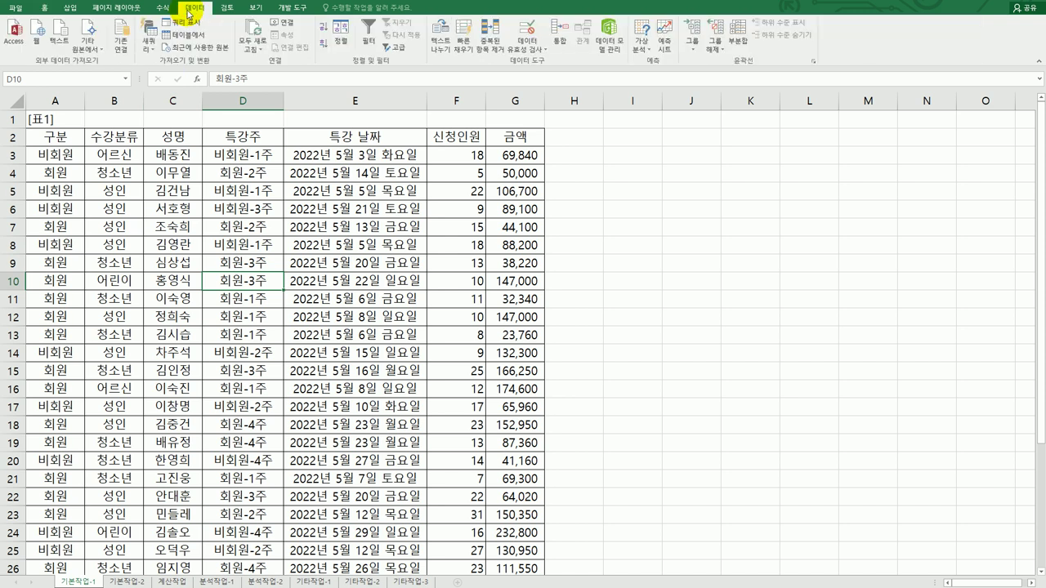
pyautogui.click(393, 47)
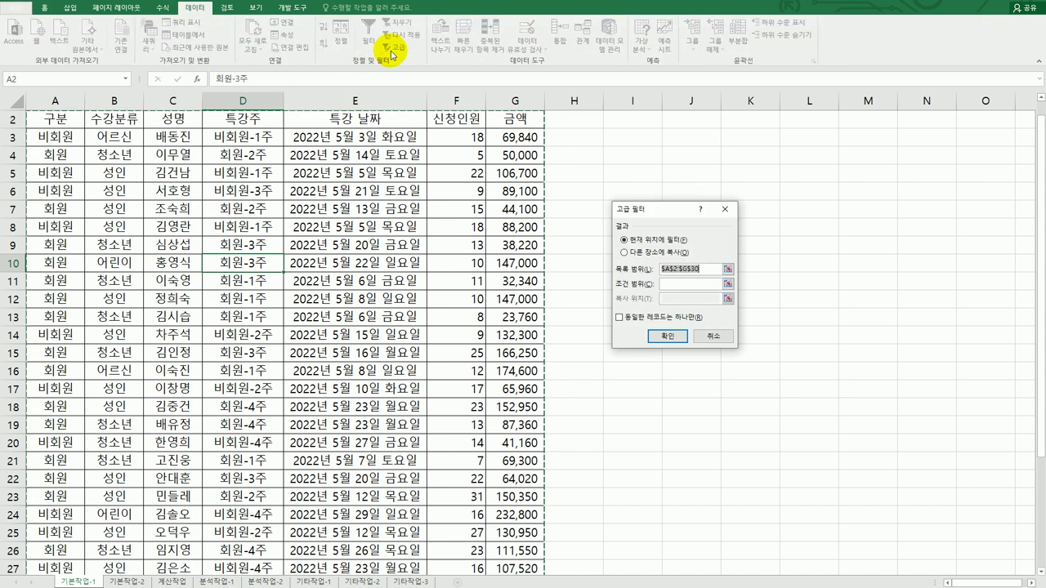
pyautogui.click(686, 292)
pyautogui.scroll(-6, 368, 393)
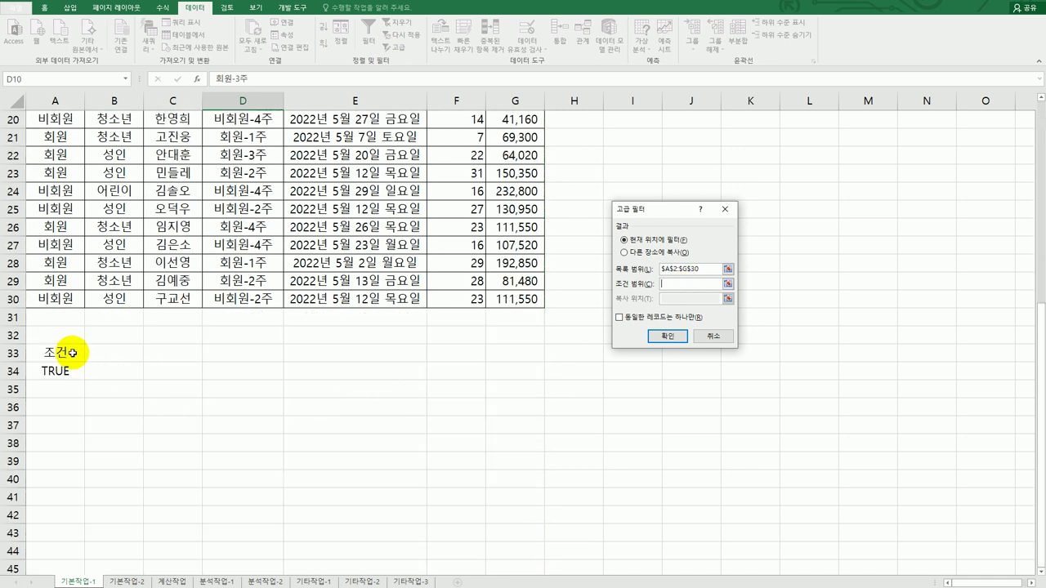
pyautogui.moveTo(75, 351); pyautogui.dragTo(69, 374)
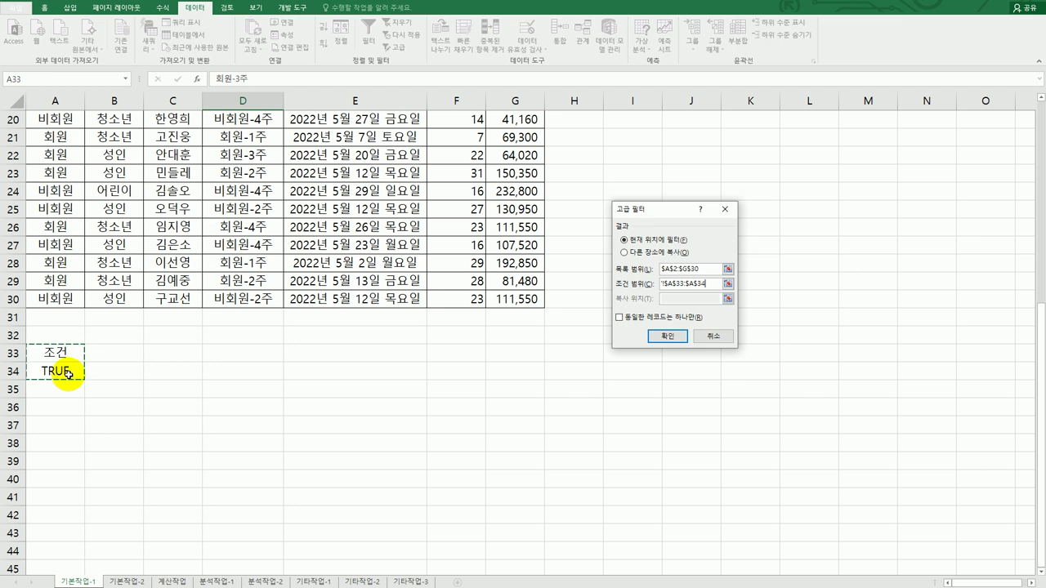
# Copy the filter results to another location starting at A36, and check the 특강주 and 신청인원 values of the extracted rows
pyautogui.click(627, 256)
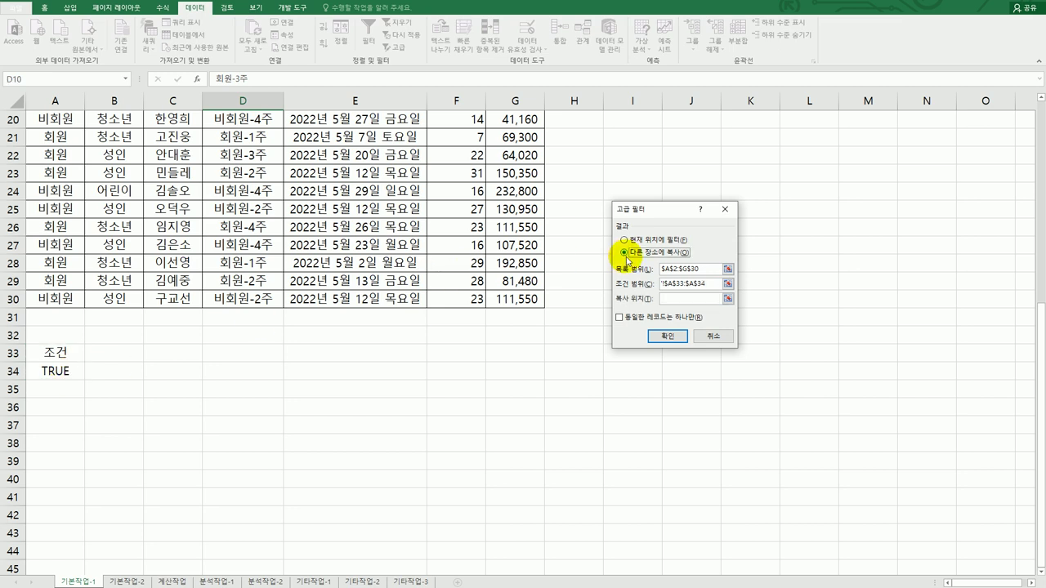
pyautogui.click(671, 298)
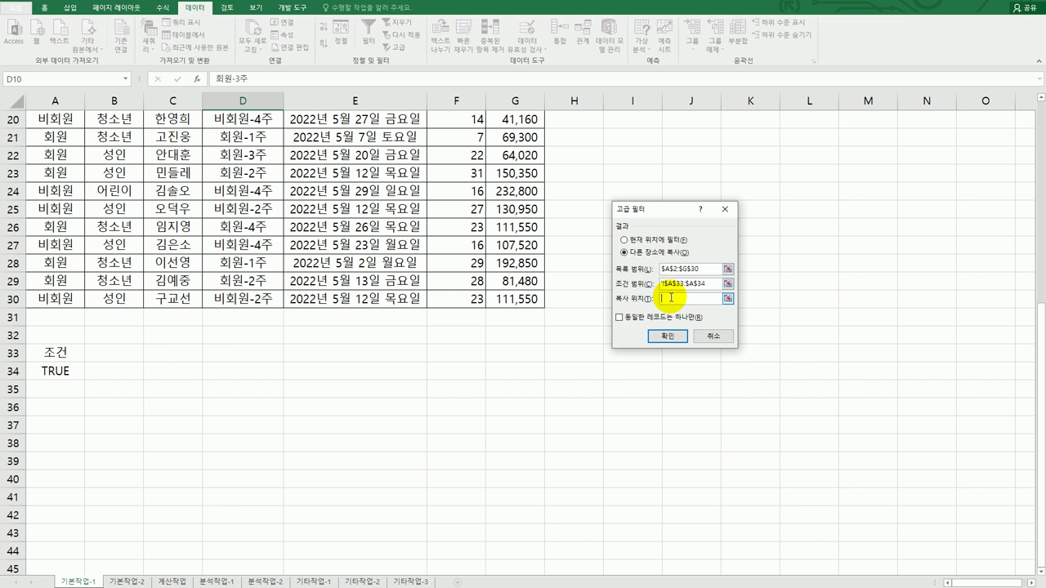
pyautogui.click(35, 409)
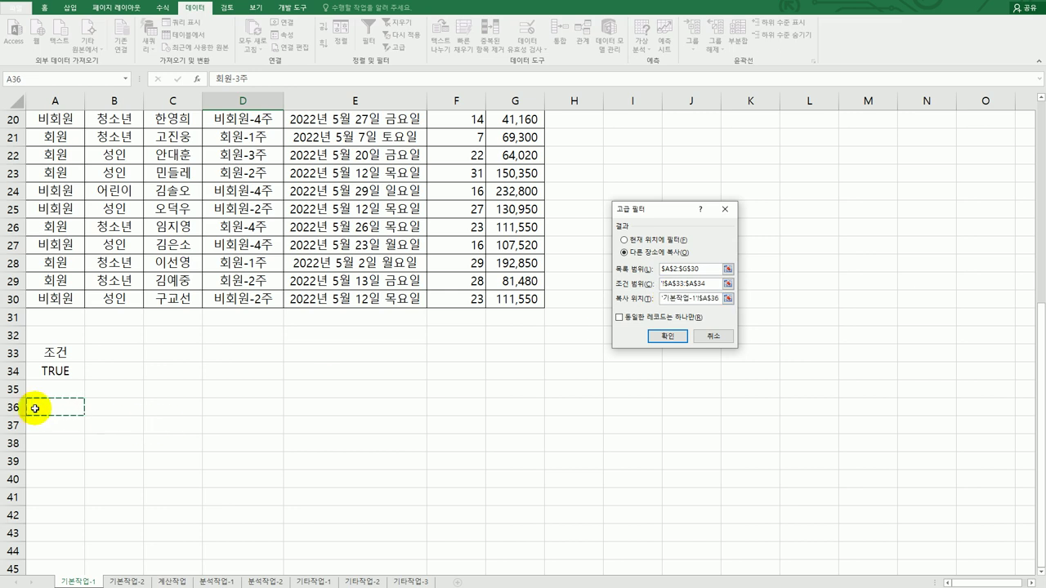
pyautogui.click(669, 335)
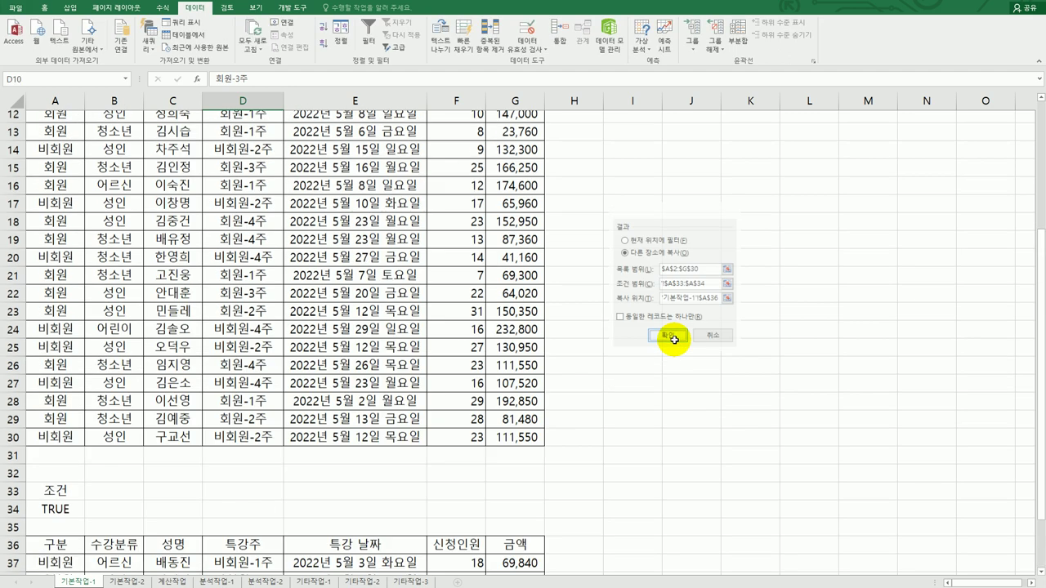
pyautogui.scroll(-6, 467, 401)
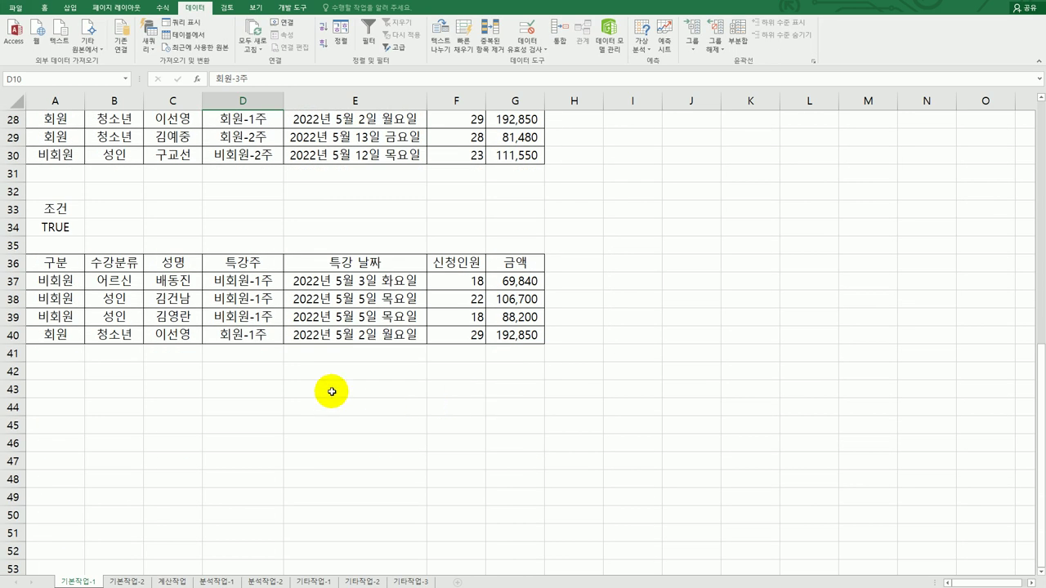
pyautogui.moveTo(250, 281); pyautogui.dragTo(258, 336)
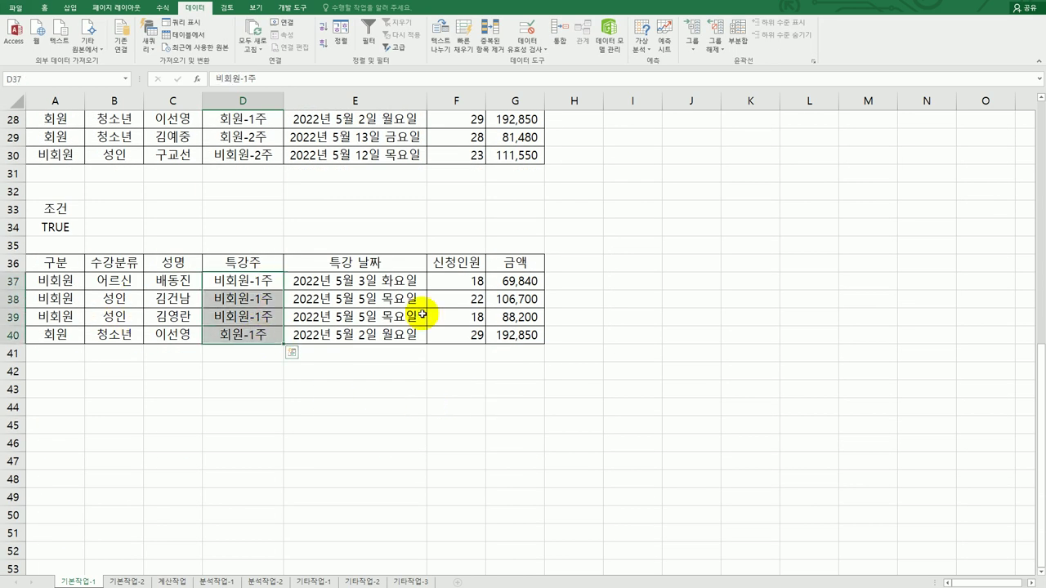
pyautogui.moveTo(448, 281); pyautogui.dragTo(449, 344)
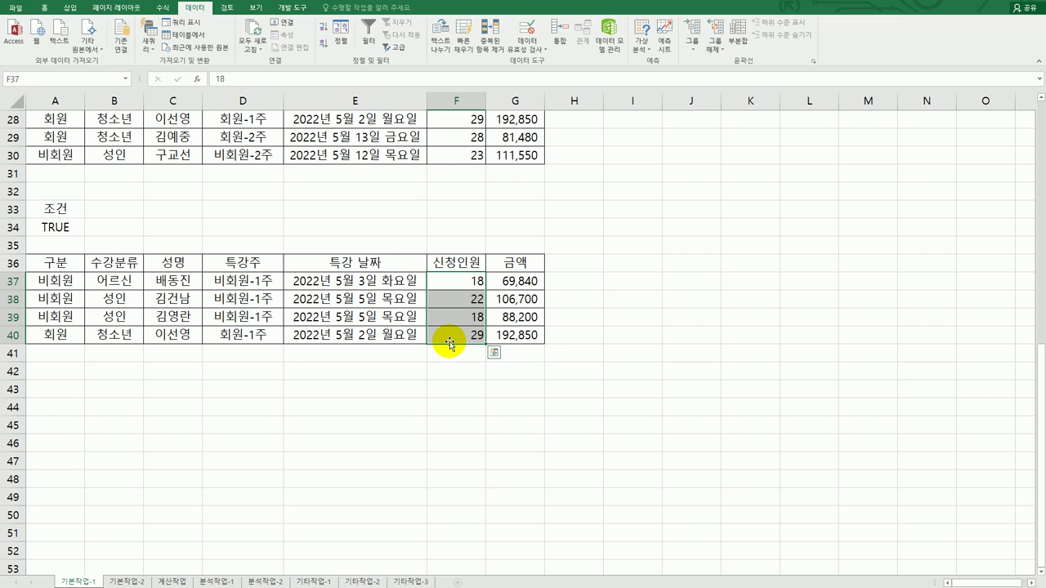
# Create a conditional formatting rule for A3:G30 that uses a formula to determine which cells to format
pyautogui.scroll(9, 450, 343)
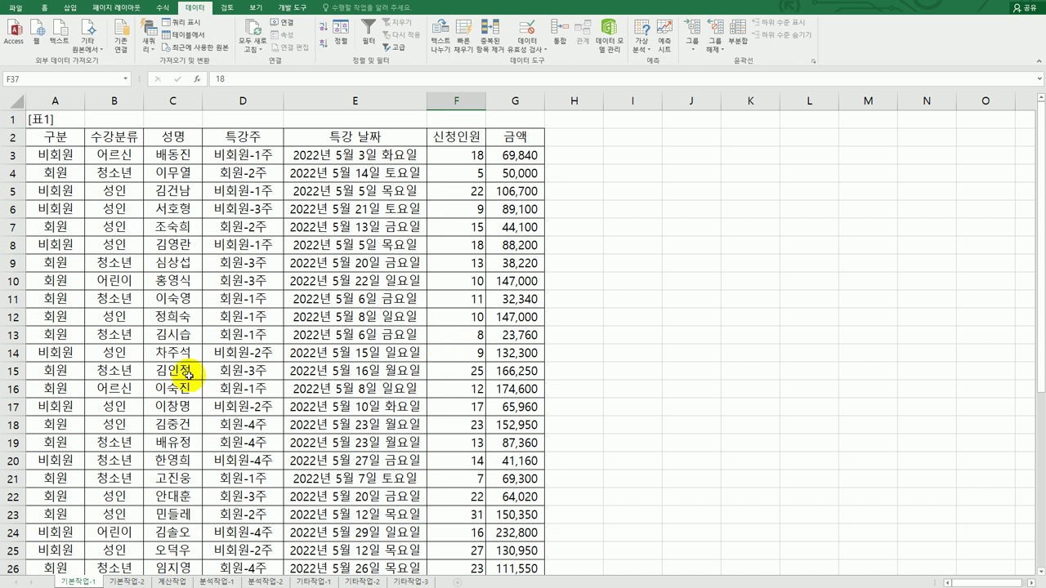
pyautogui.moveTo(67, 138); pyautogui.dragTo(490, 135)
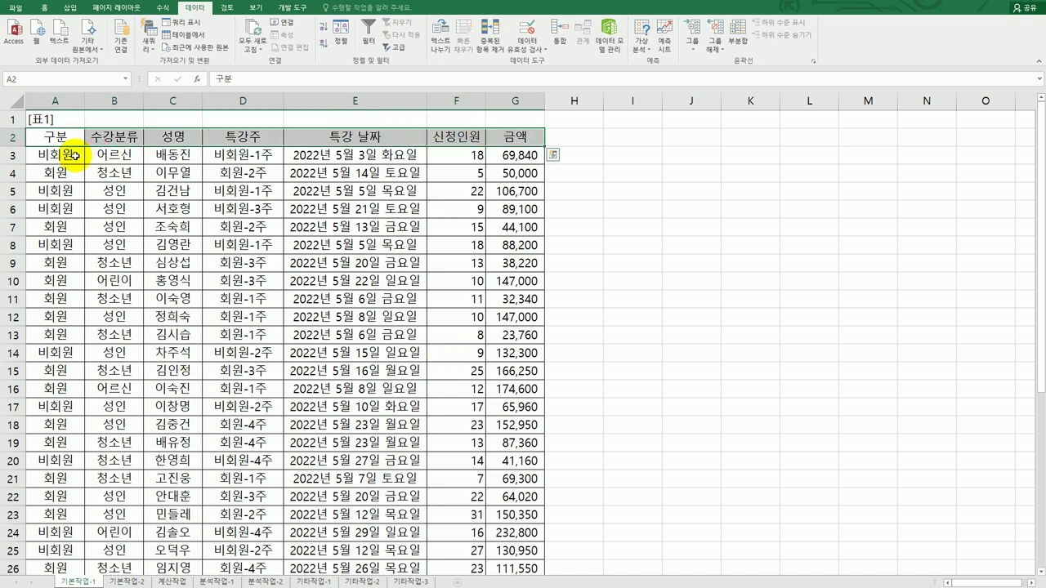
pyautogui.moveTo(82, 157); pyautogui.dragTo(517, 535)
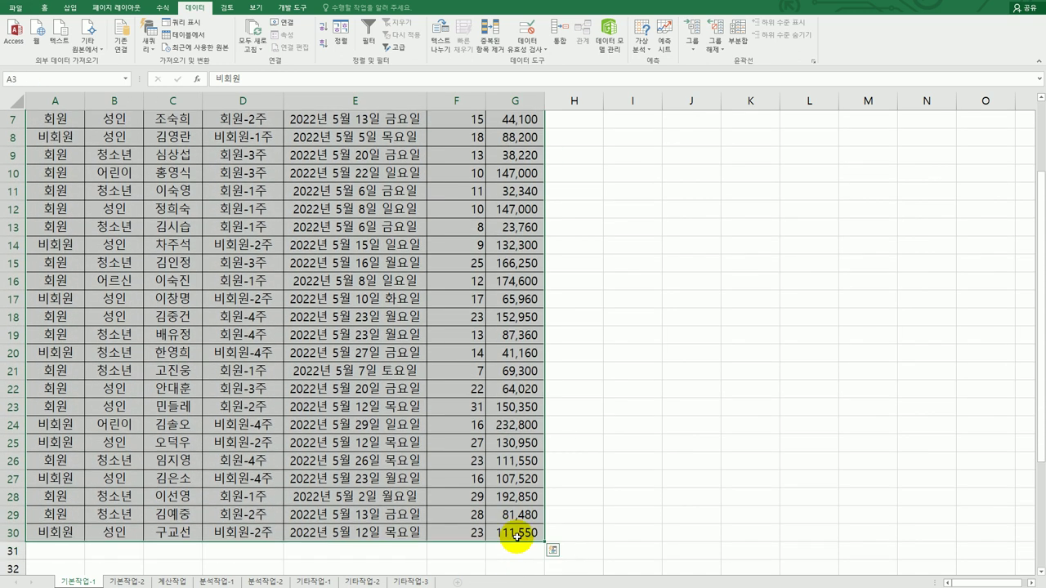
pyautogui.click(44, 8)
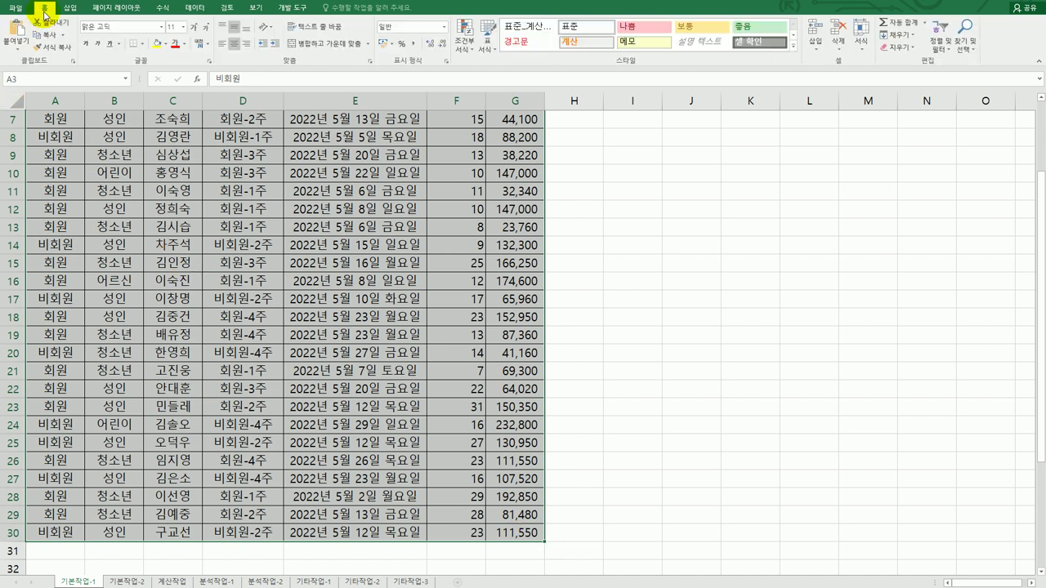
pyautogui.click(459, 45)
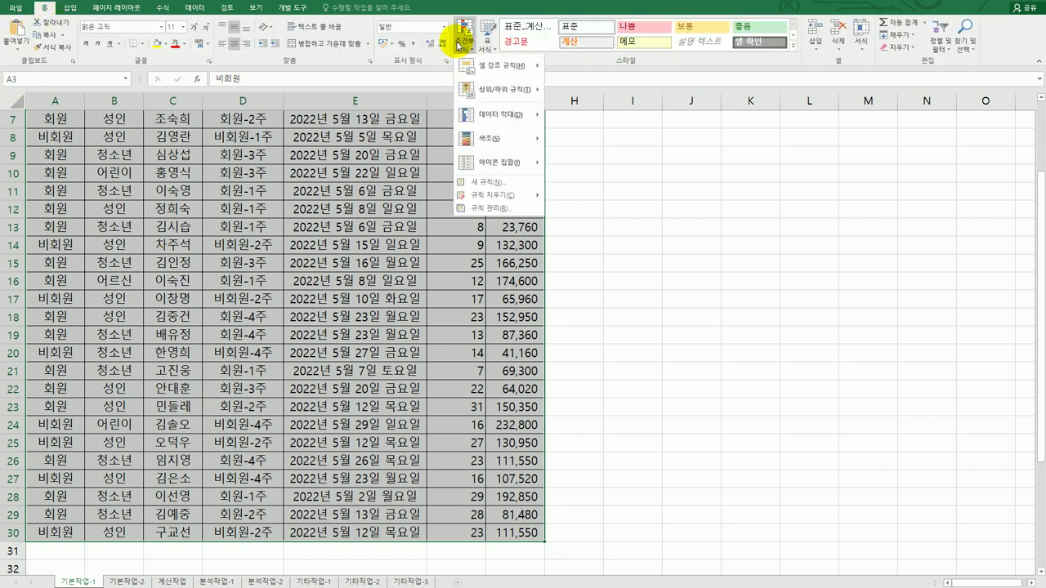
pyautogui.click(503, 184)
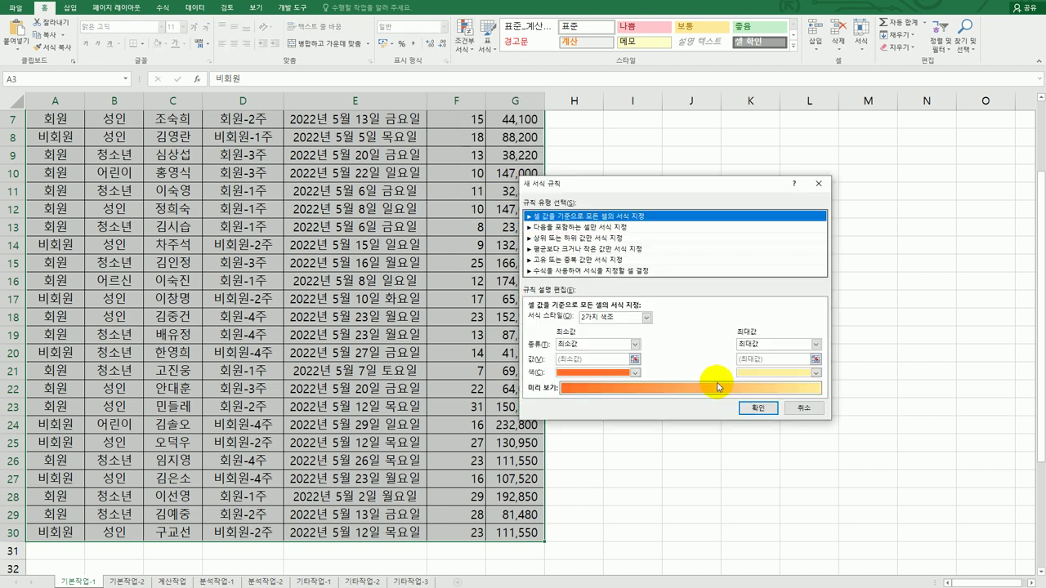
pyautogui.click(621, 270)
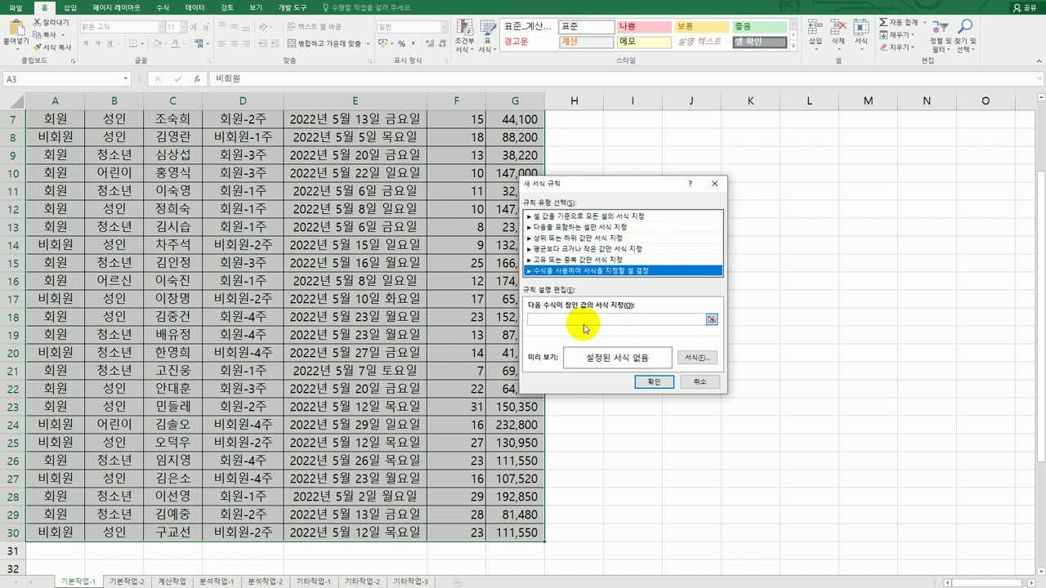
pyautogui.click(582, 320)
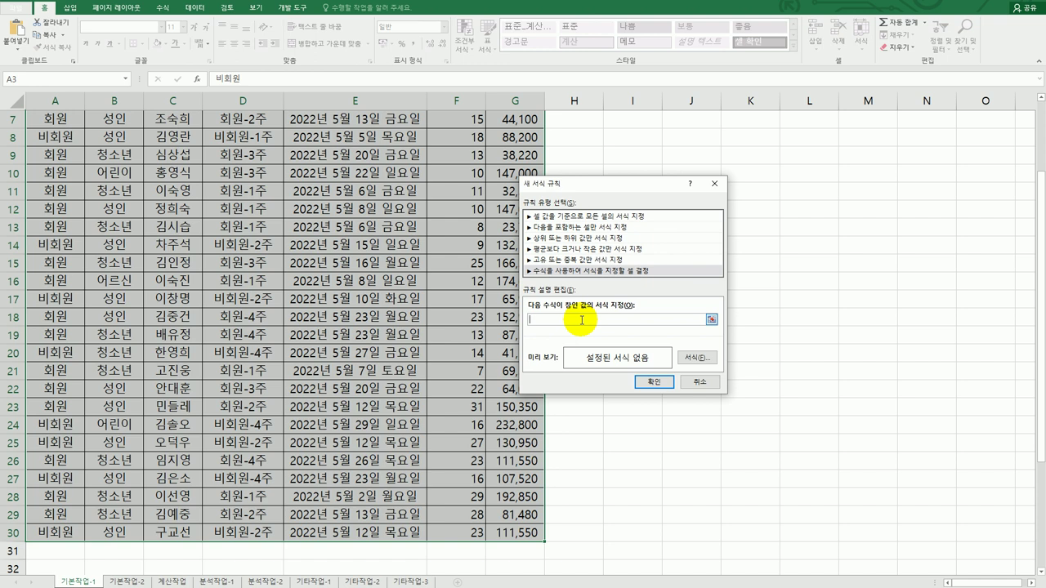
# Start the rule's formula with an OR function that references G3 with only the column fixed, as =or($G3
pyautogui.scroll(2, 581, 319)
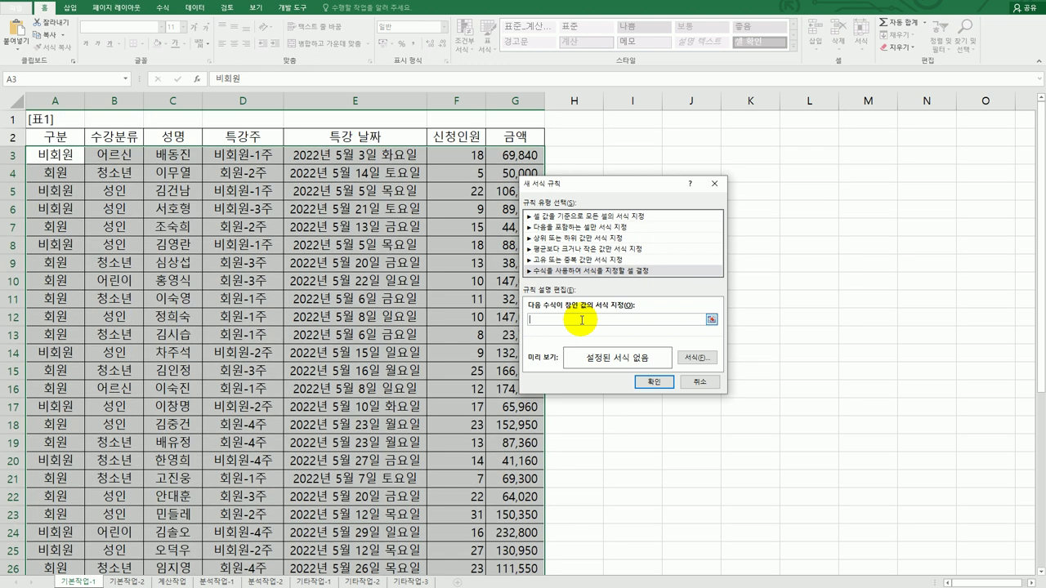
pyautogui.write('=O')
pyautogui.write('(')
pyautogui.click(529, 155)
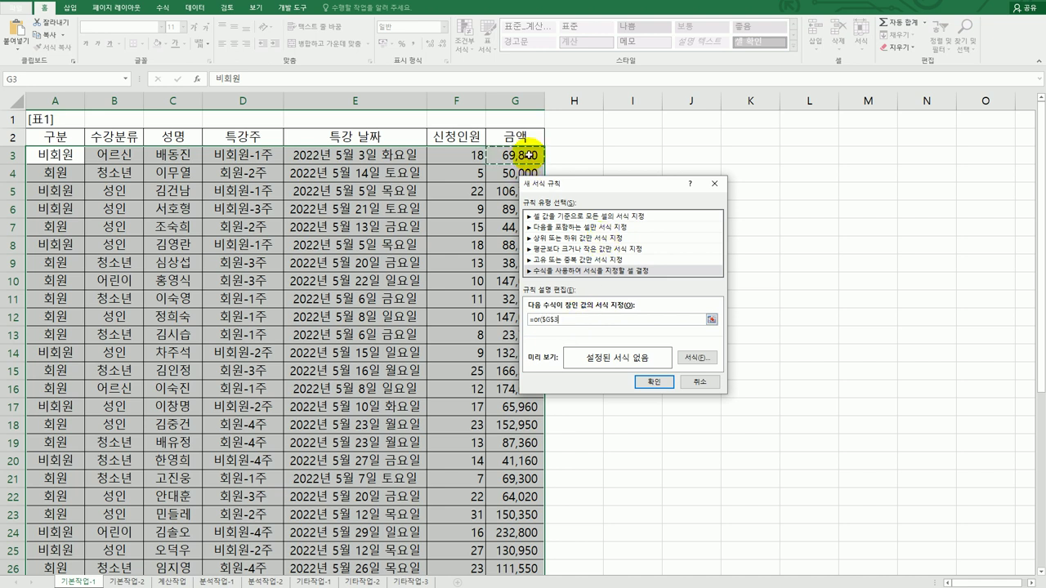
pyautogui.moveTo(603, 186); pyautogui.dragTo(630, 174)
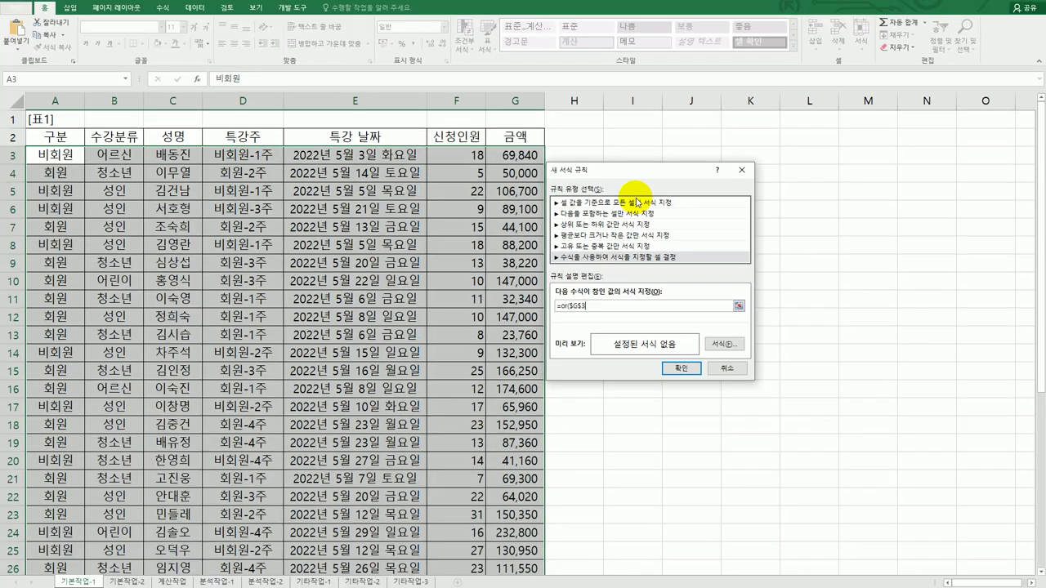
pyautogui.press('F4')
pyautogui.press('F4')
# Complete the first OR condition as $G3>large($G$3:$G$30,5), comparing the amount with the fifth-largest value
pyautogui.write('>large(')
pyautogui.moveTo(526, 155); pyautogui.dragTo(512, 540)
pyautogui.write(',')
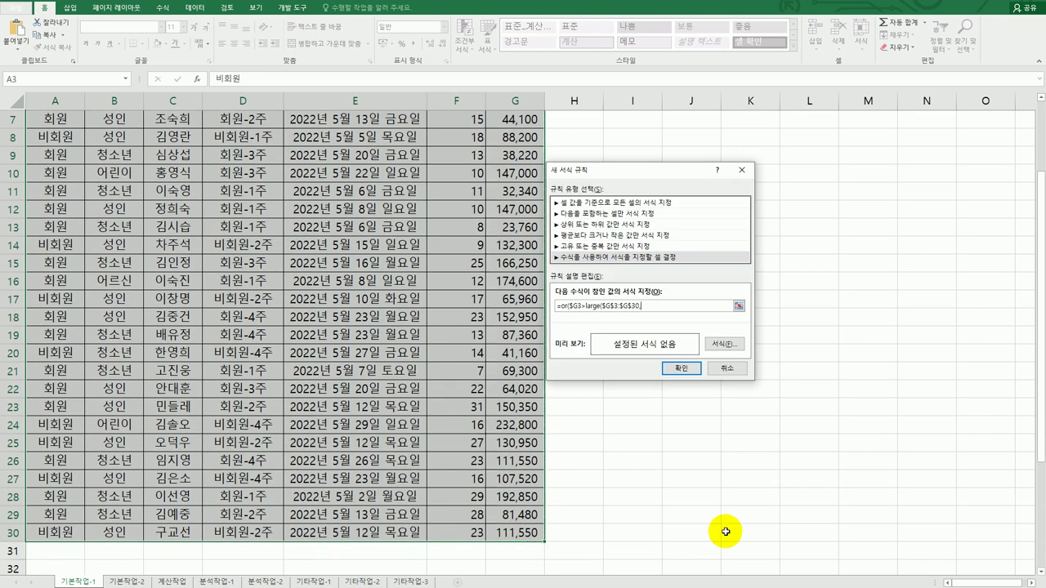
pyautogui.write('5),')
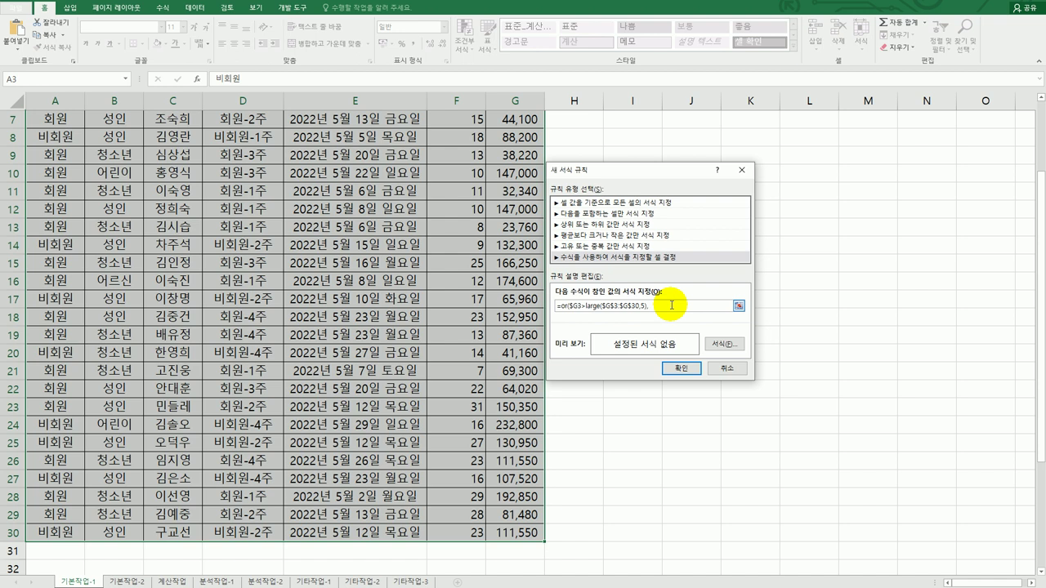
# Add the second OR condition $G3<small($G$3:$G$30,5) and close the rule's formula
pyautogui.scroll(2, 490, 339)
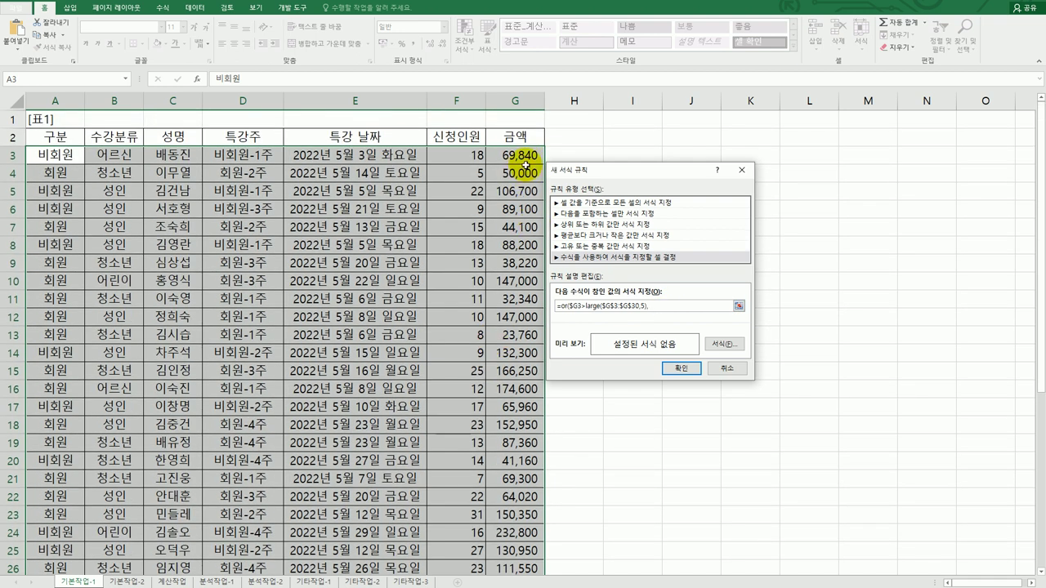
pyautogui.click(524, 155)
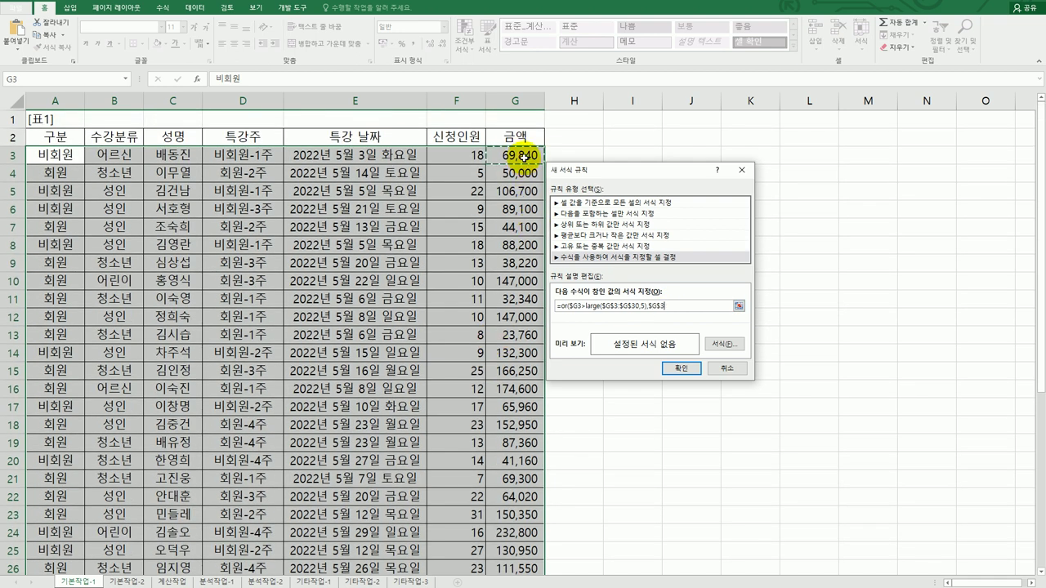
pyautogui.press('F4')
pyautogui.press('F4')
pyautogui.write('<small(')
pyautogui.moveTo(523, 158); pyautogui.dragTo(530, 462)
pyautogui.write(',')
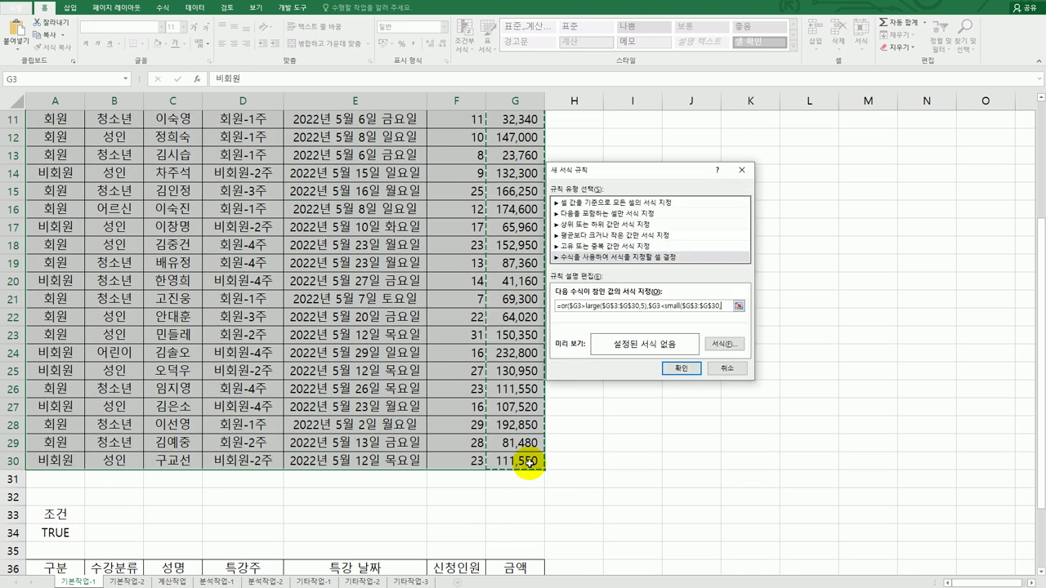
pyautogui.write('5))')
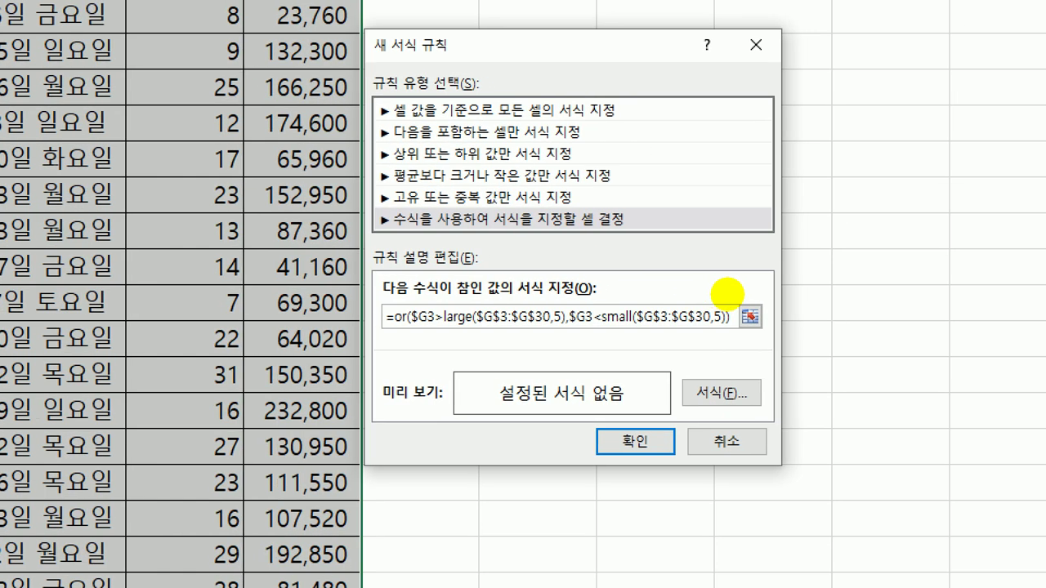
pyautogui.moveTo(636, 322)
pyautogui.mouseDown()
pyautogui.moveTo(702, 327)
pyautogui.moveTo(742, 286)
pyautogui.mouseUp()
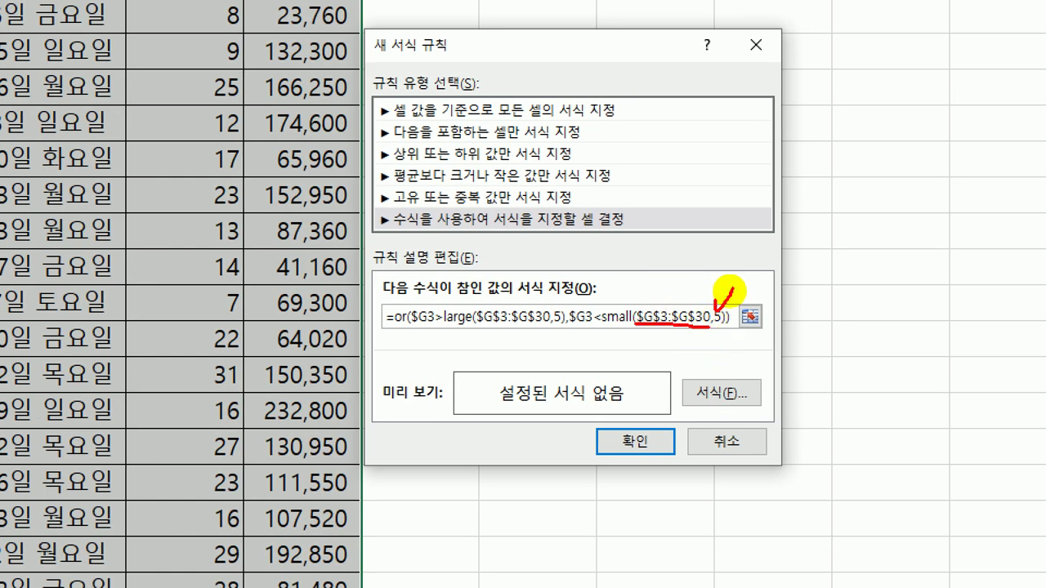
pyautogui.moveTo(587, 307)
pyautogui.mouseDown()
pyautogui.moveTo(585, 332)
pyautogui.moveTo(581, 301)
pyautogui.mouseUp()
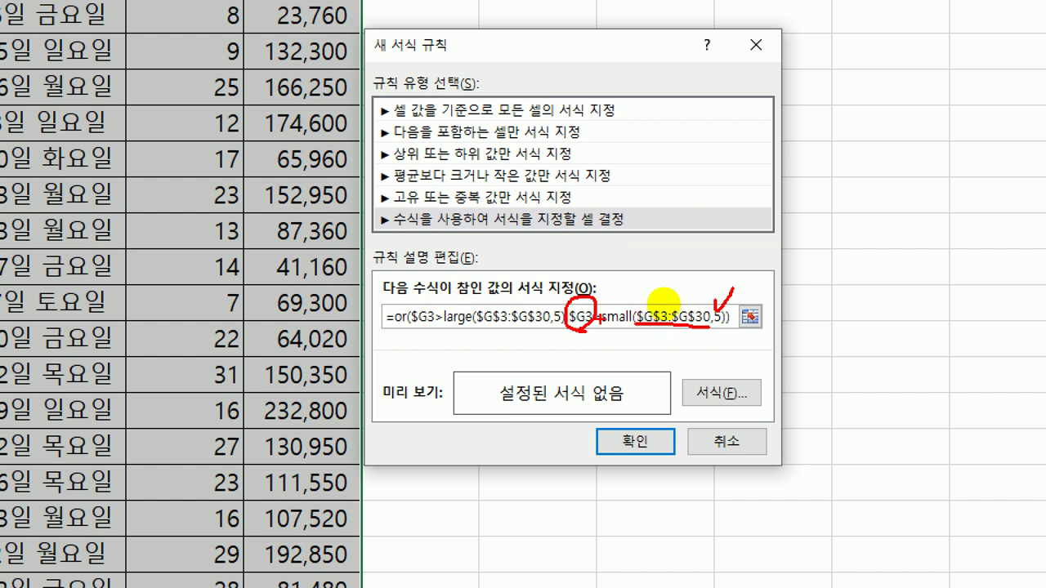
pyautogui.moveTo(386, 333); pyautogui.dragTo(704, 337)
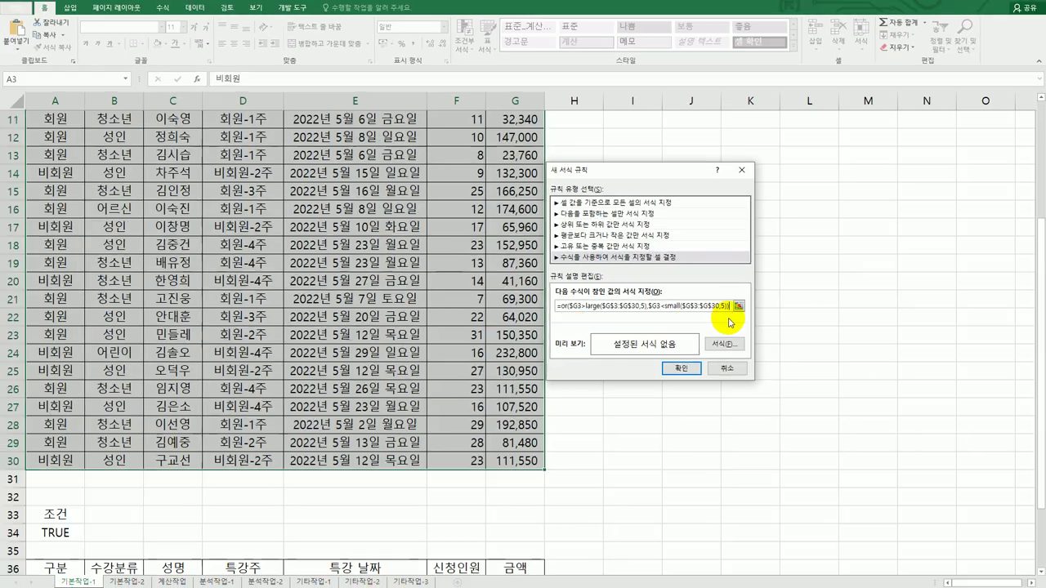
# Set the rule's format to bold italic (굵은 기울임꼴) with the standard green font color and apply the conditional formatting rule
pyautogui.click(721, 393)
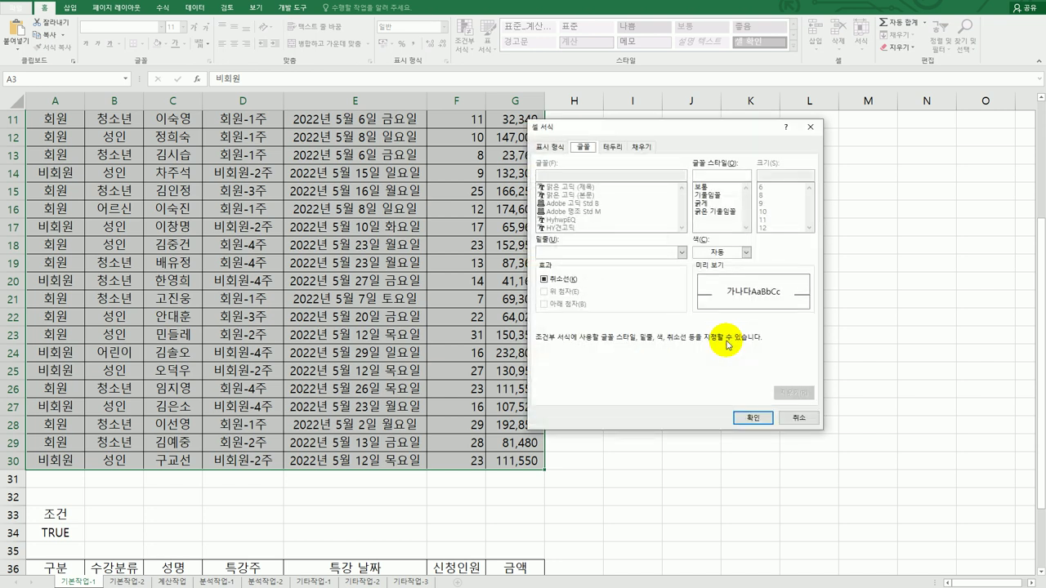
pyautogui.click(724, 214)
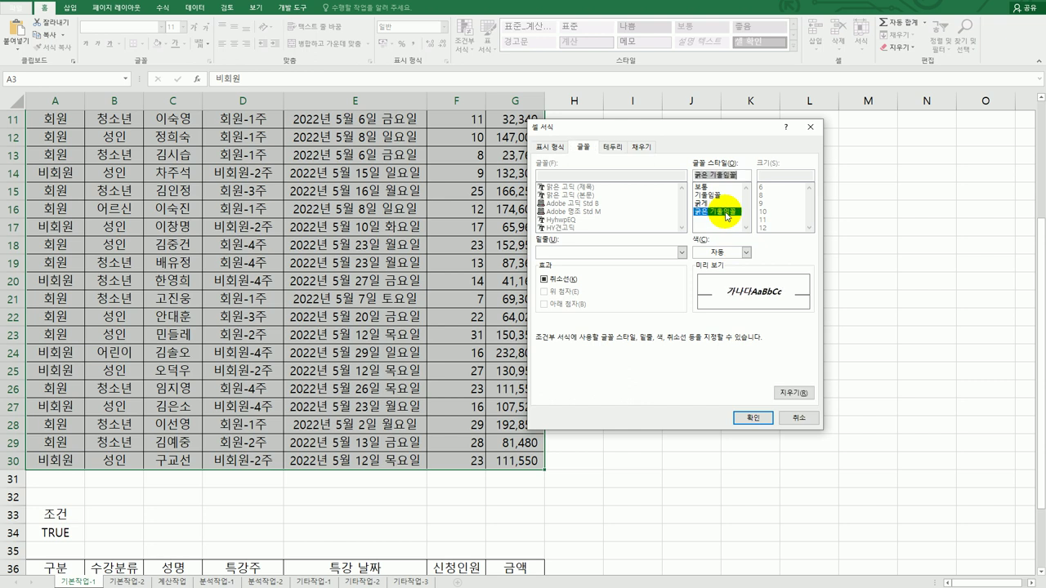
pyautogui.click(745, 253)
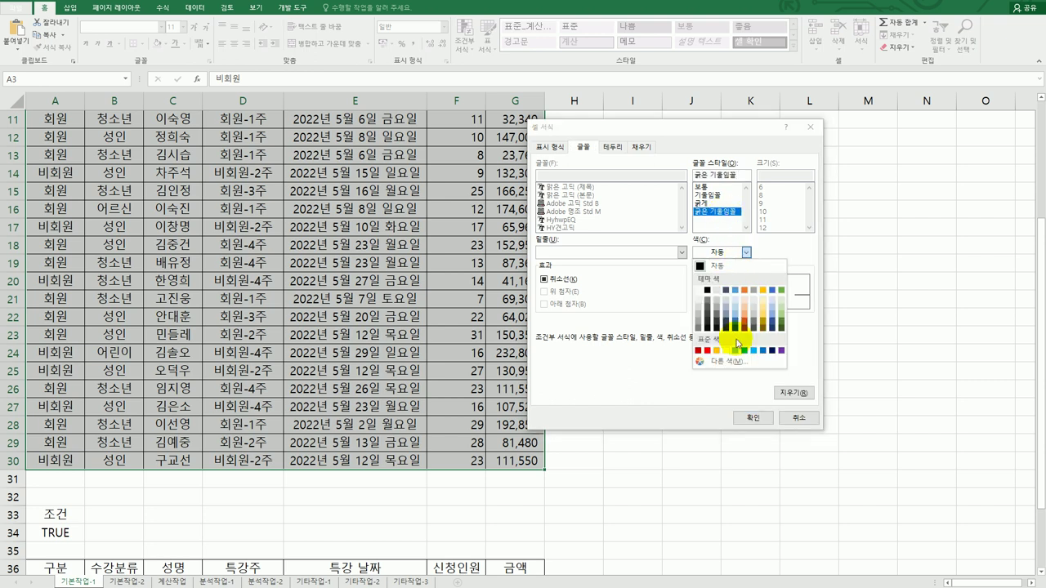
pyautogui.click(743, 351)
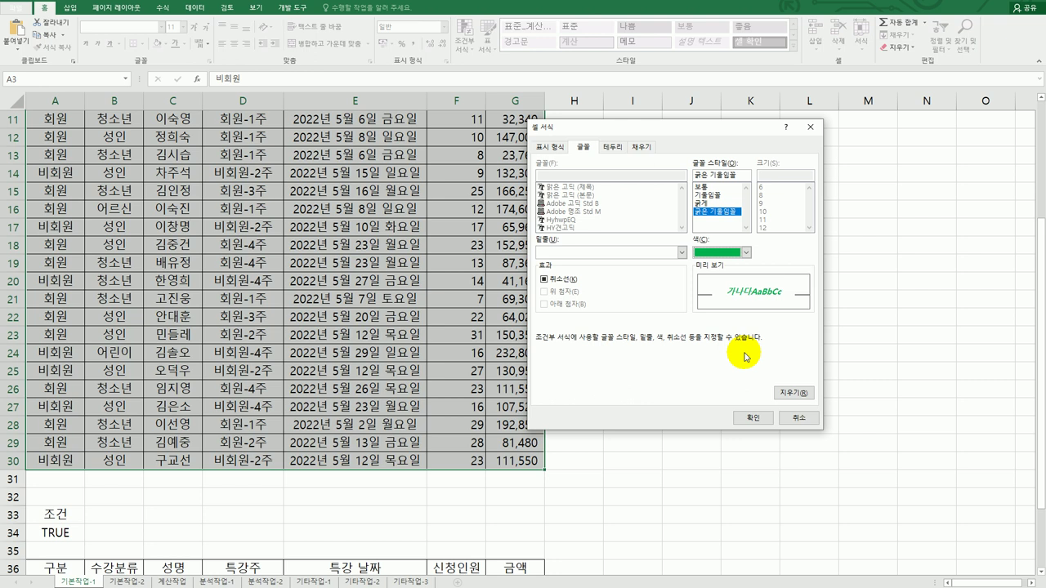
pyautogui.click(753, 418)
pyautogui.click(682, 369)
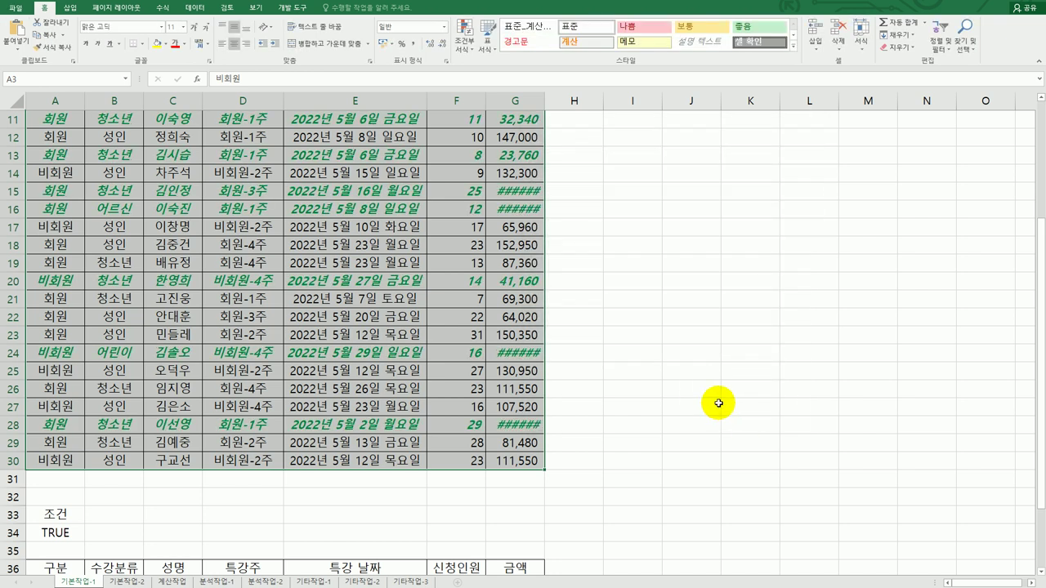
# Auto-fit the width of the 금액 column G and review the conditionally formatted rows
pyautogui.scroll(4, 712, 401)
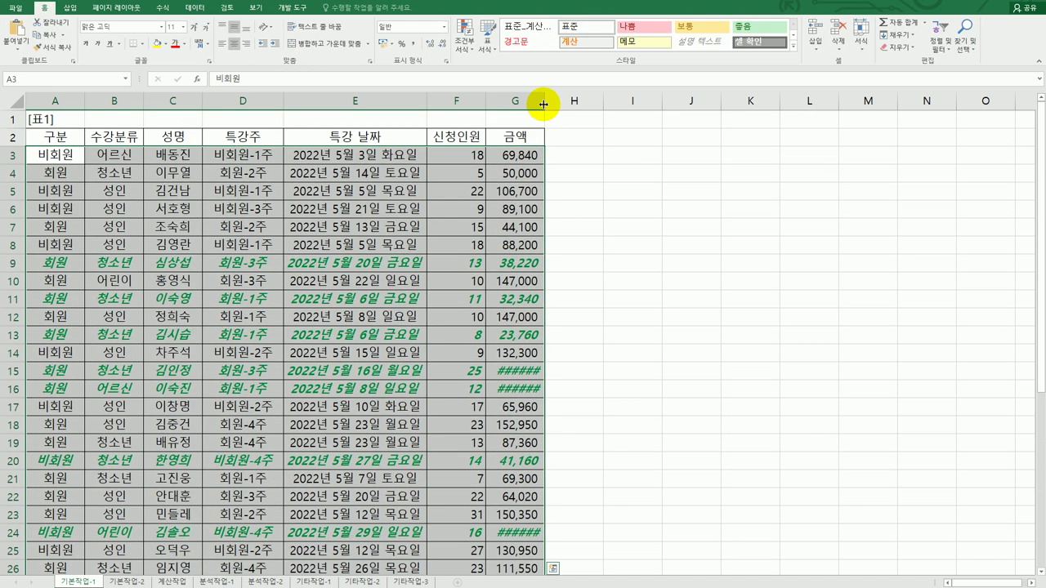
pyautogui.doubleClick(545, 100)
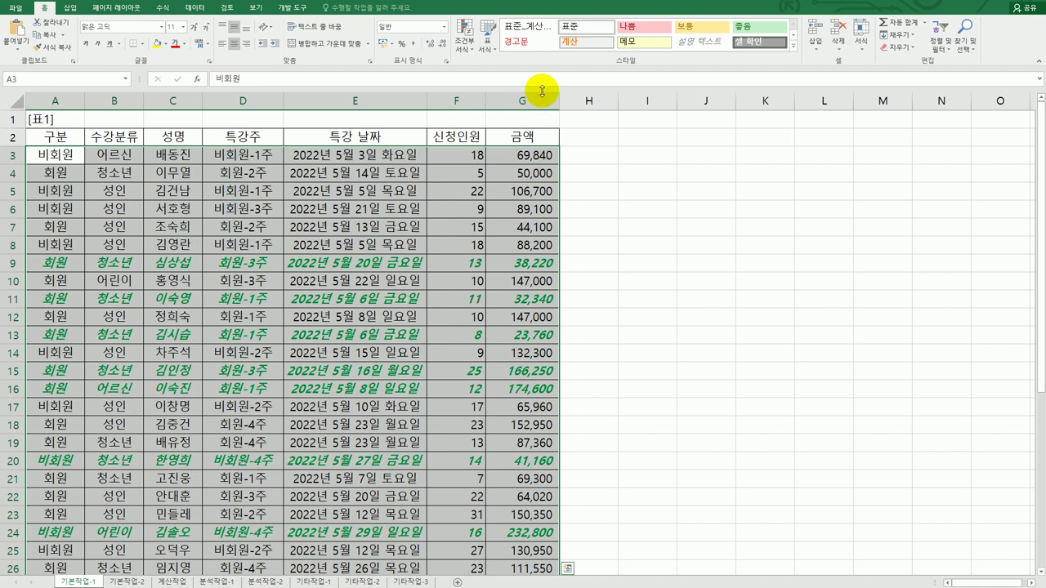
pyautogui.click(545, 264)
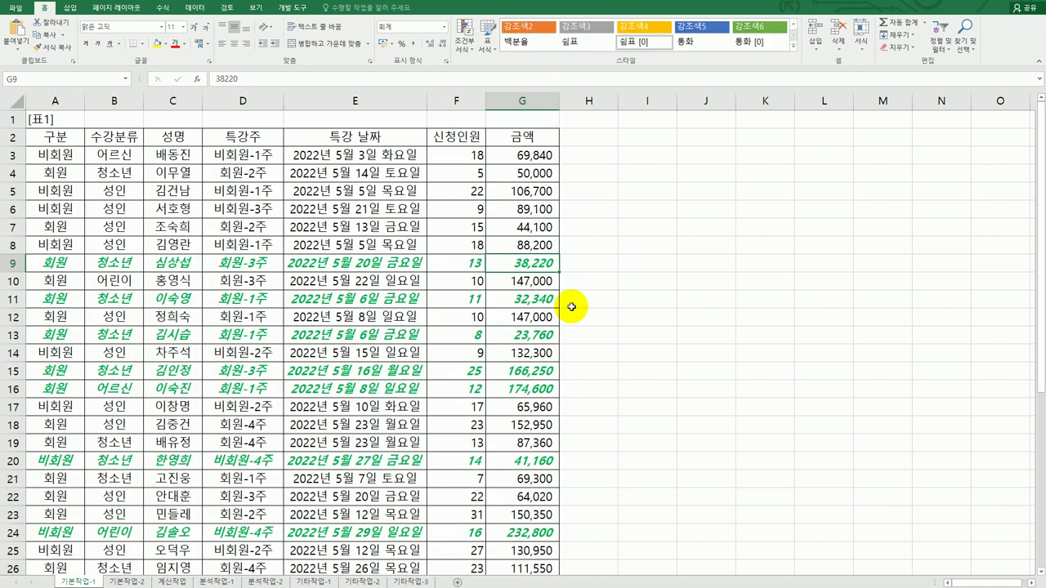
pyautogui.scroll(-2, 571, 306)
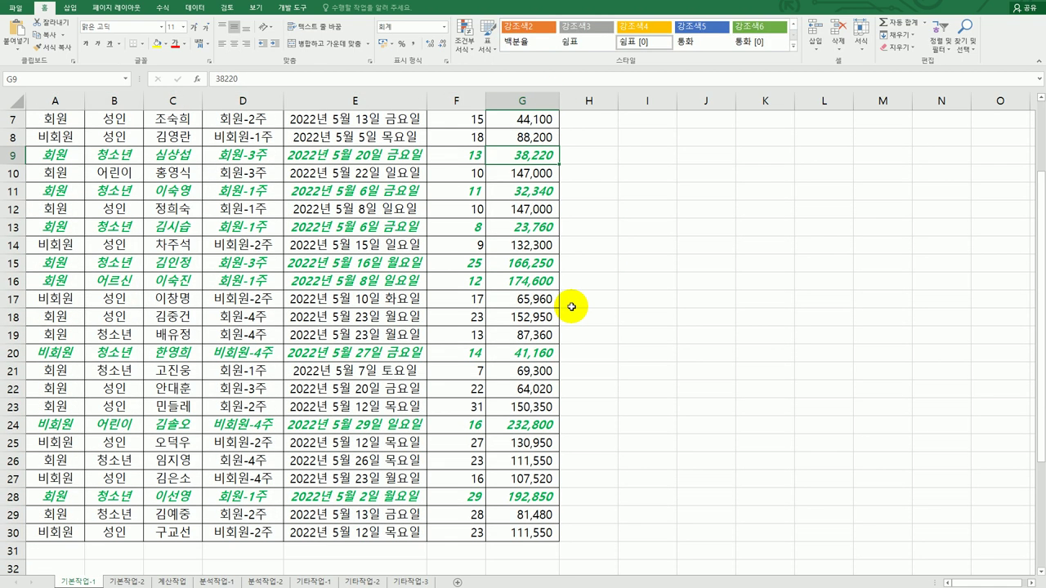
pyautogui.scroll(2, 571, 306)
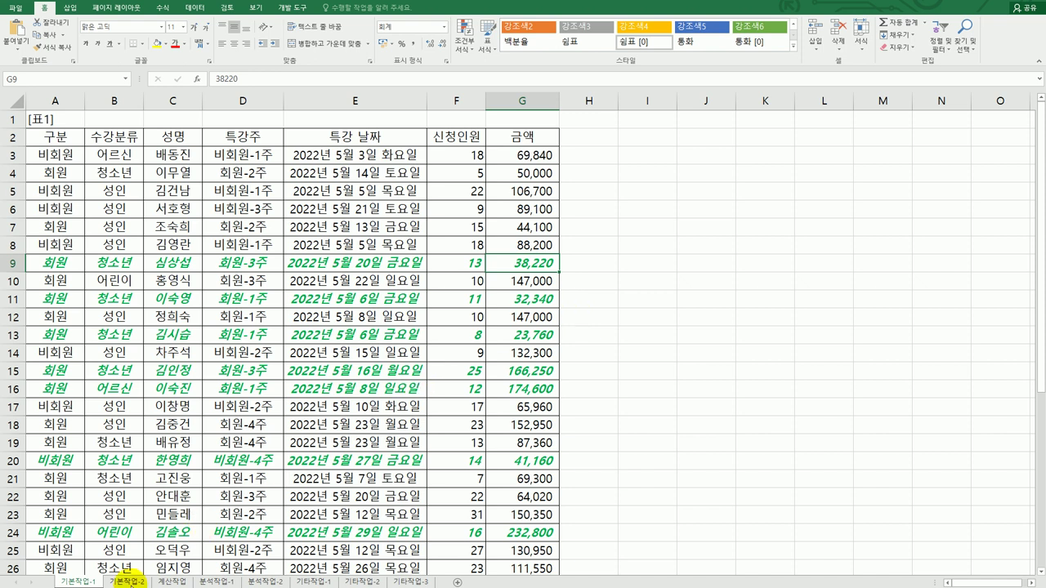
# On the 기본작업-2 sheet, set A2:G50 as the print area
pyautogui.click(127, 582)
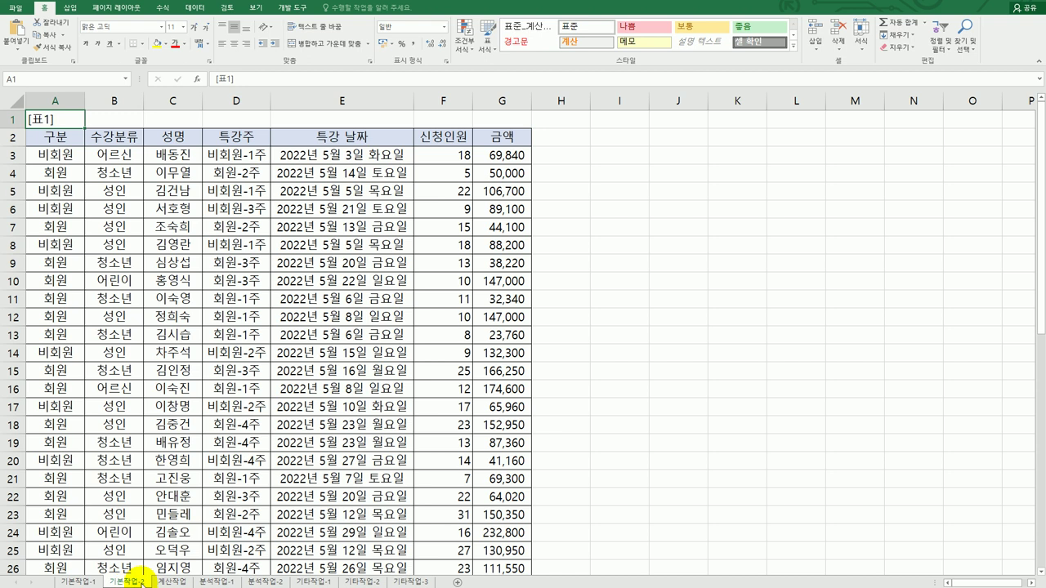
pyautogui.click(108, 194)
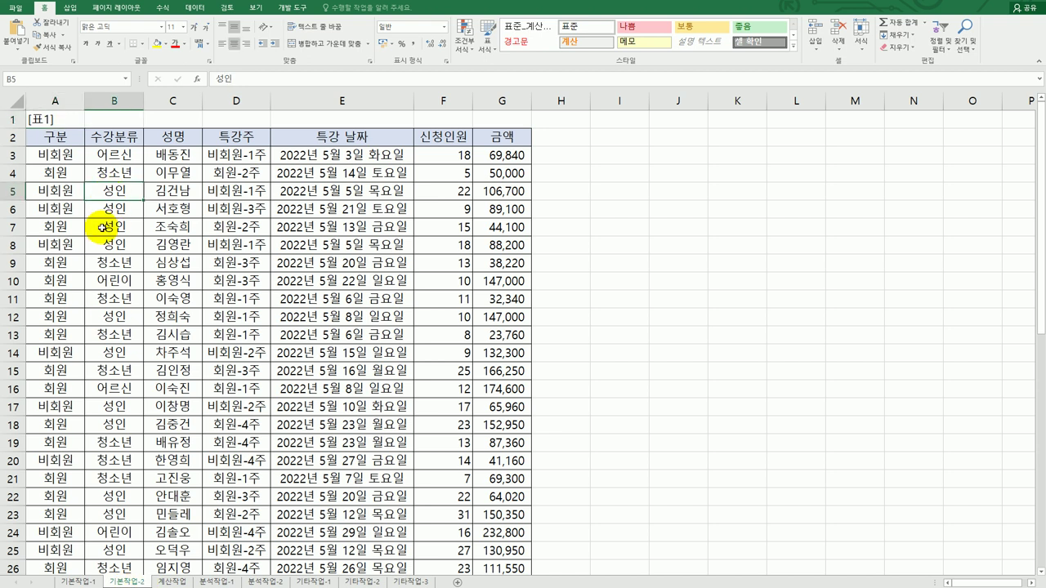
pyautogui.click(121, 10)
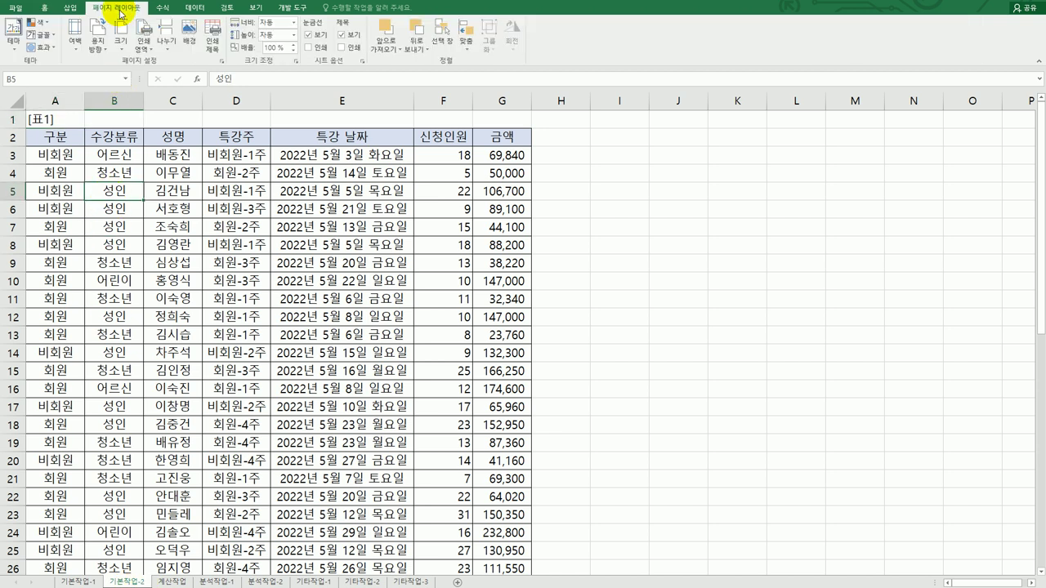
pyautogui.click(146, 42)
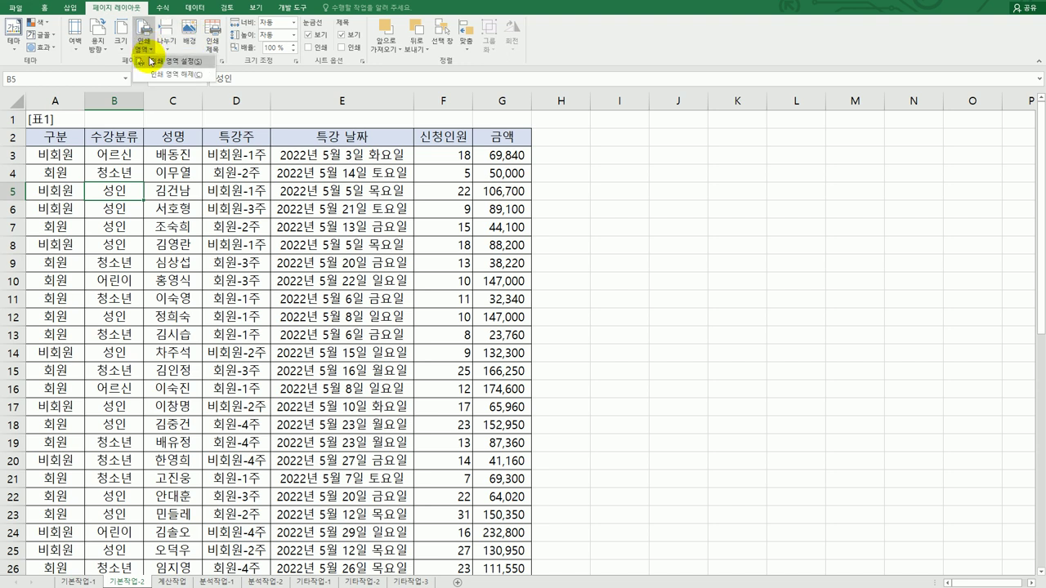
pyautogui.click(151, 61)
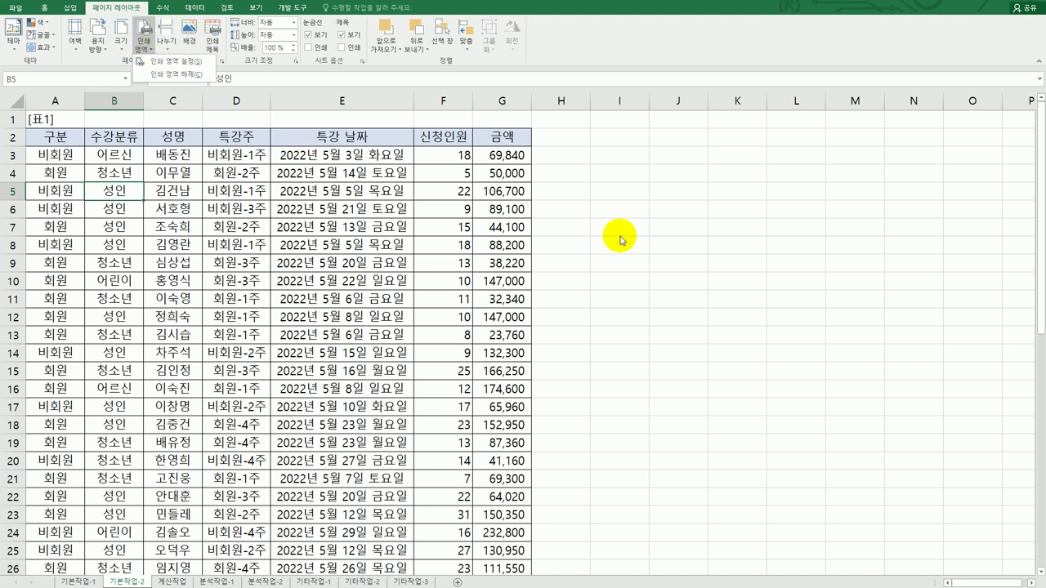
pyautogui.moveTo(52, 141); pyautogui.dragTo(498, 537)
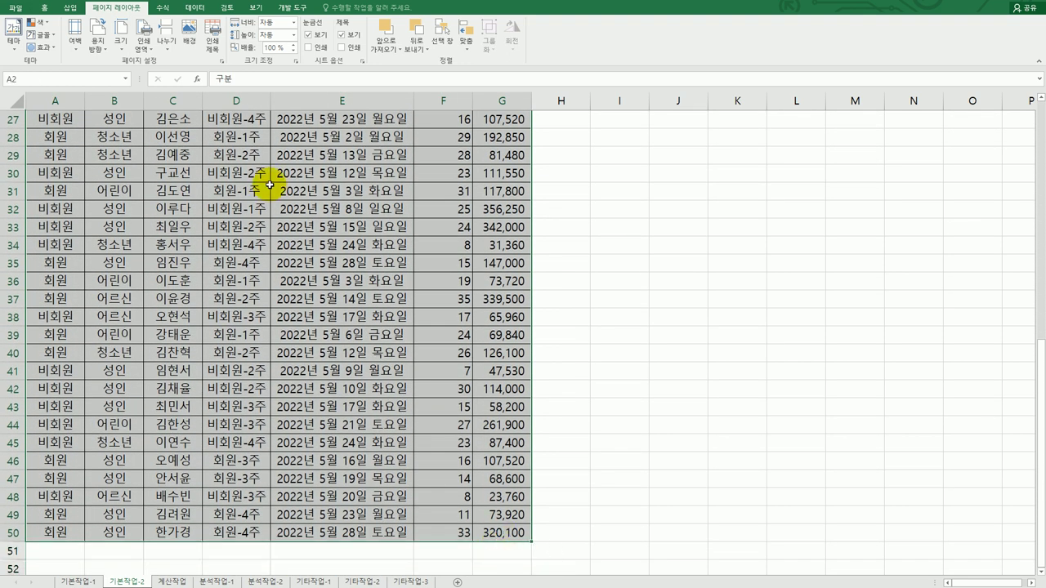
pyautogui.click(144, 47)
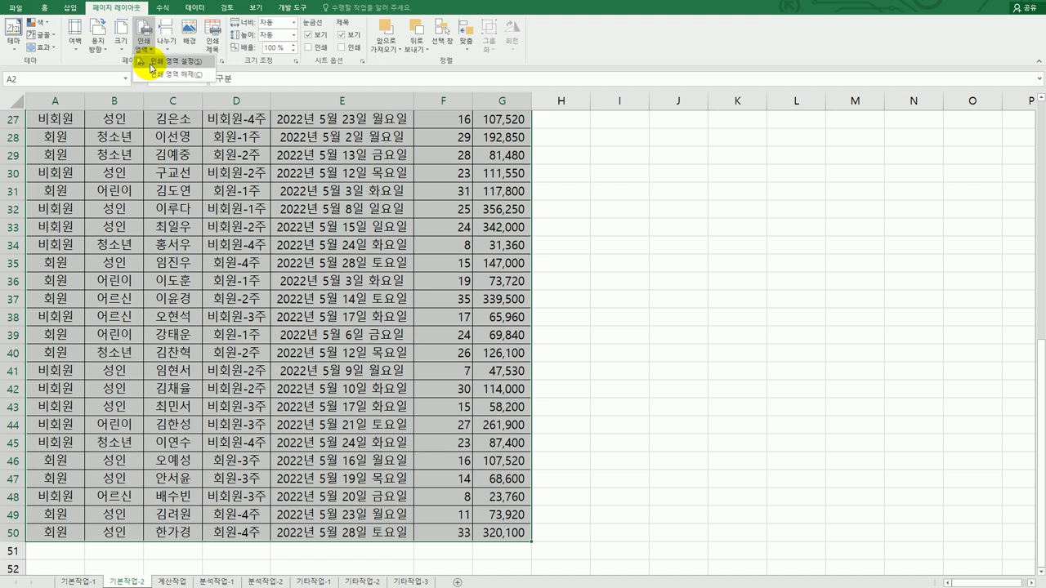
pyautogui.click(150, 65)
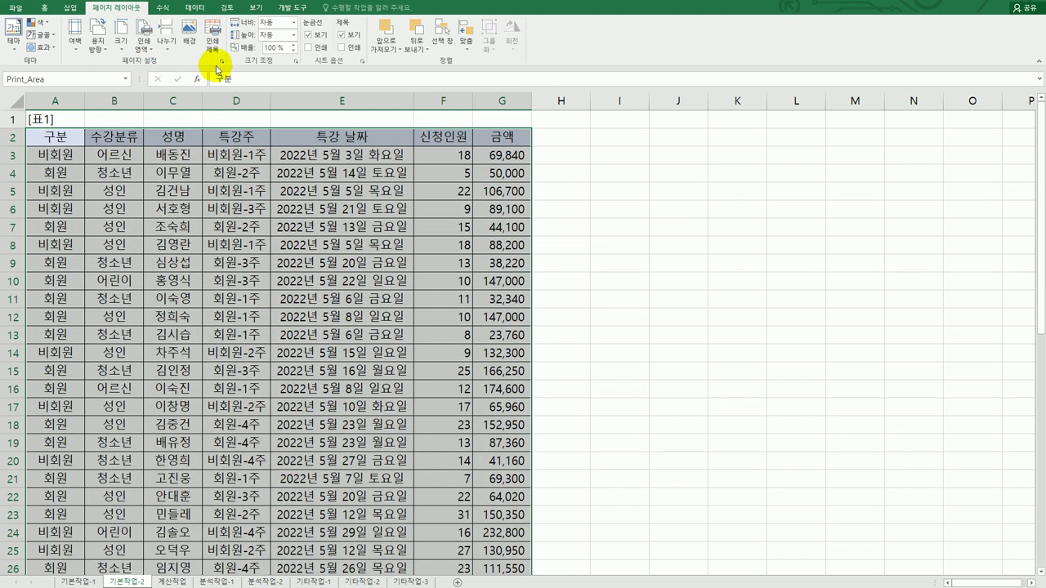
pyautogui.click(220, 61)
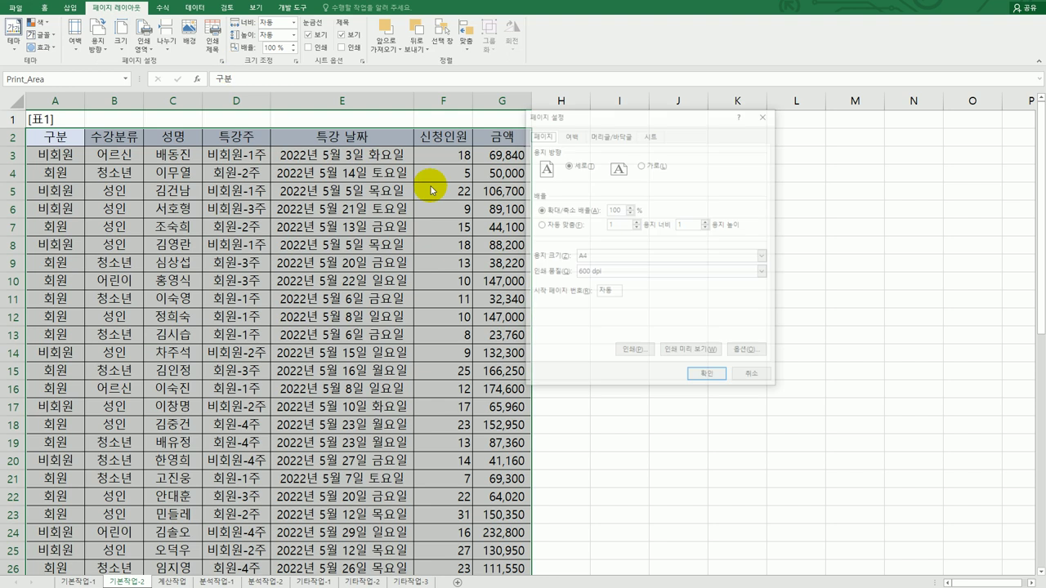
pyautogui.click(651, 133)
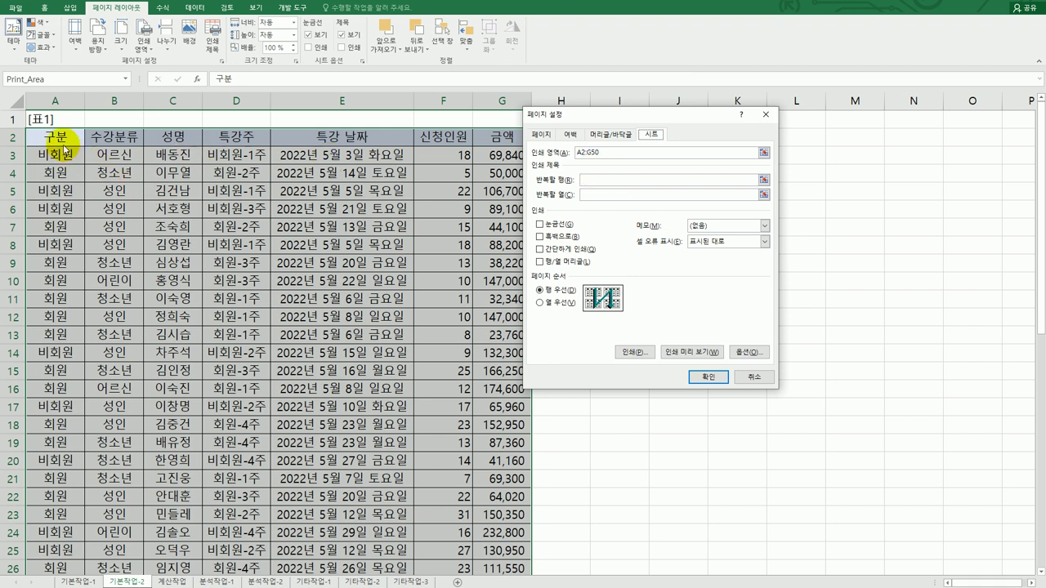
pyautogui.scroll(-1, 589, 151)
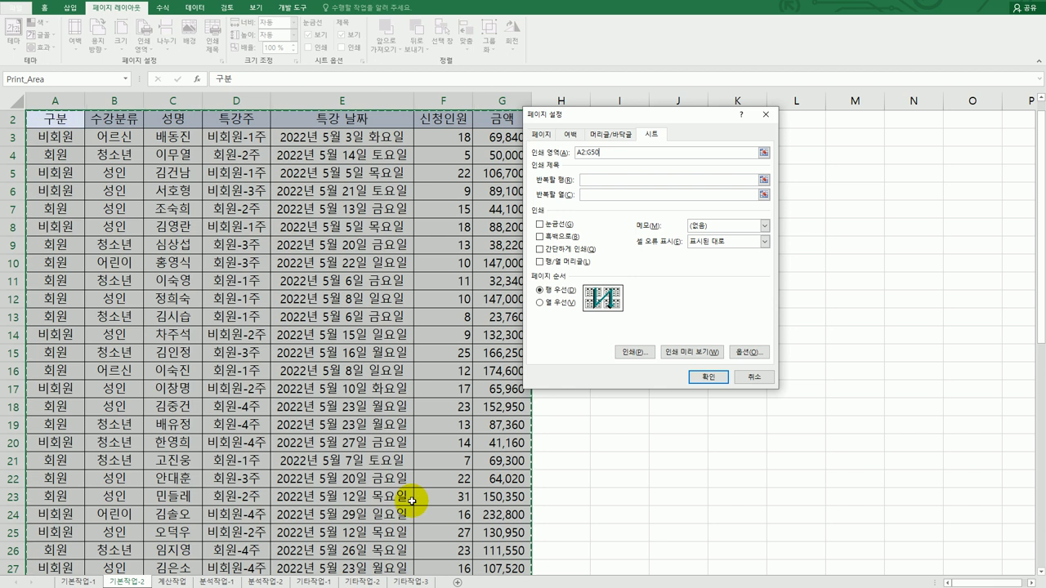
pyautogui.click(752, 378)
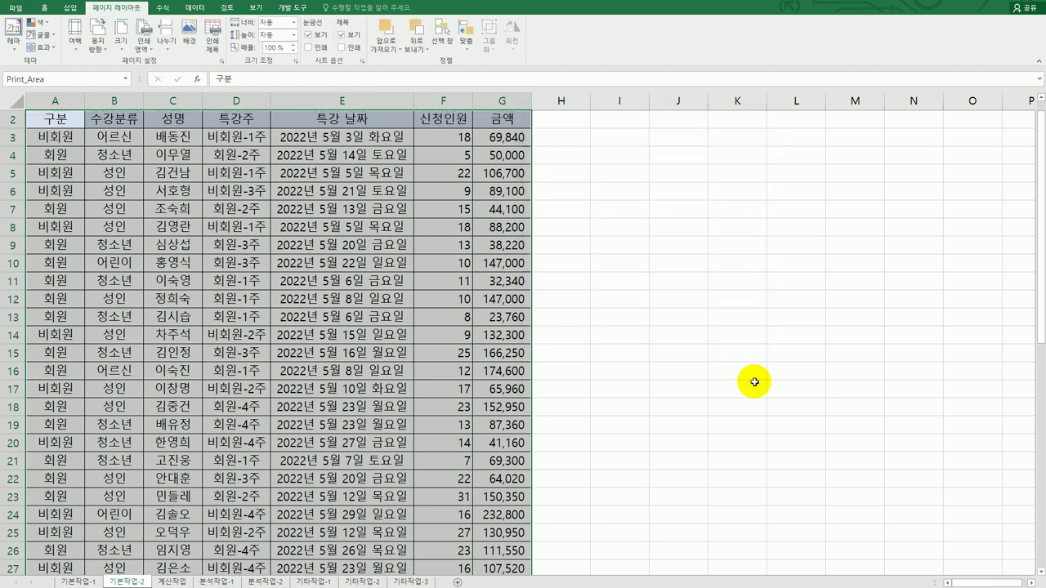
pyautogui.scroll(1, 754, 381)
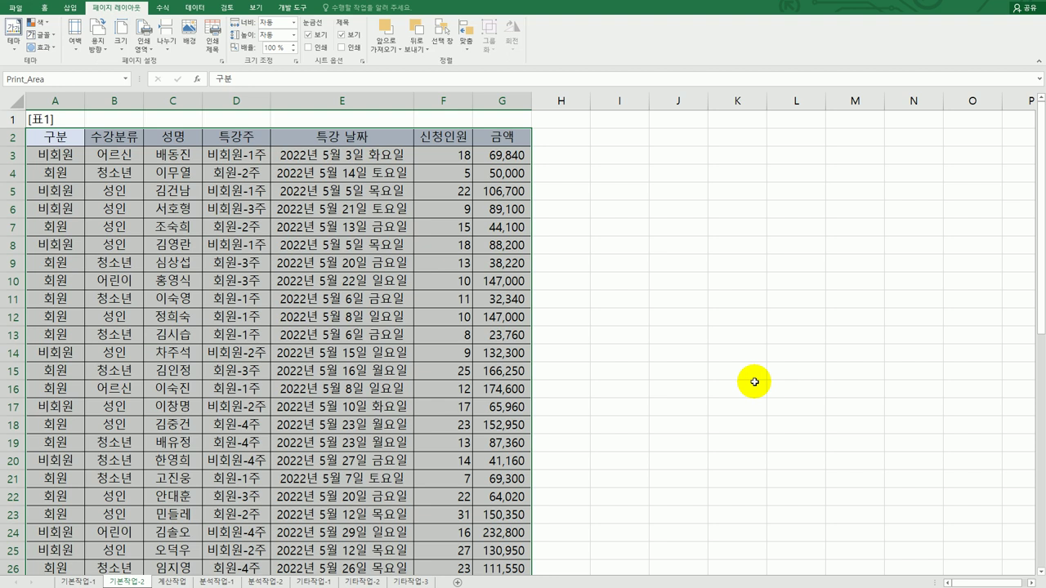
# Set row 2 ($2:$2) as the title row that repeats on every printed page
pyautogui.click(64, 138)
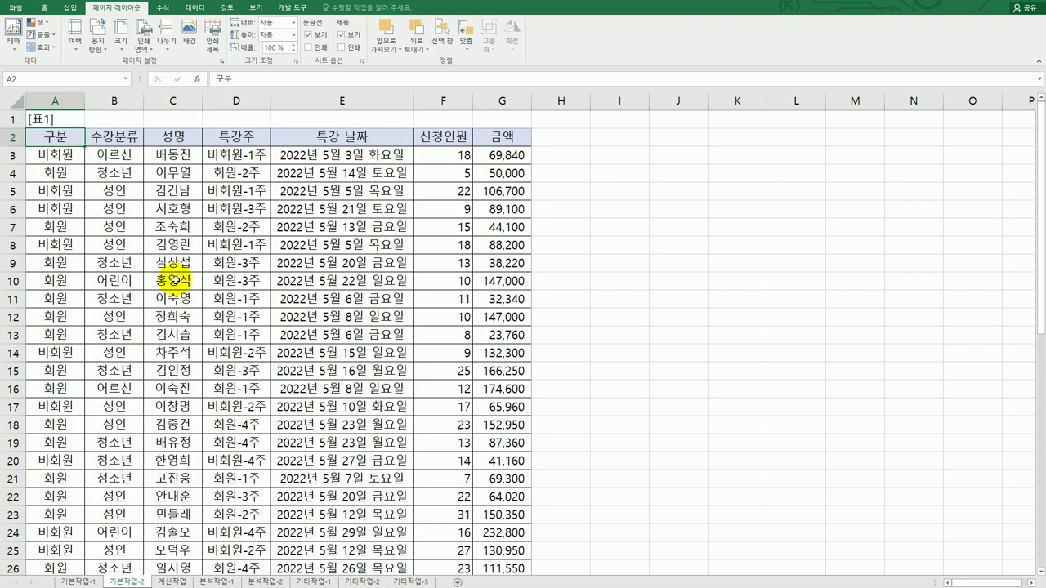
pyautogui.click(219, 46)
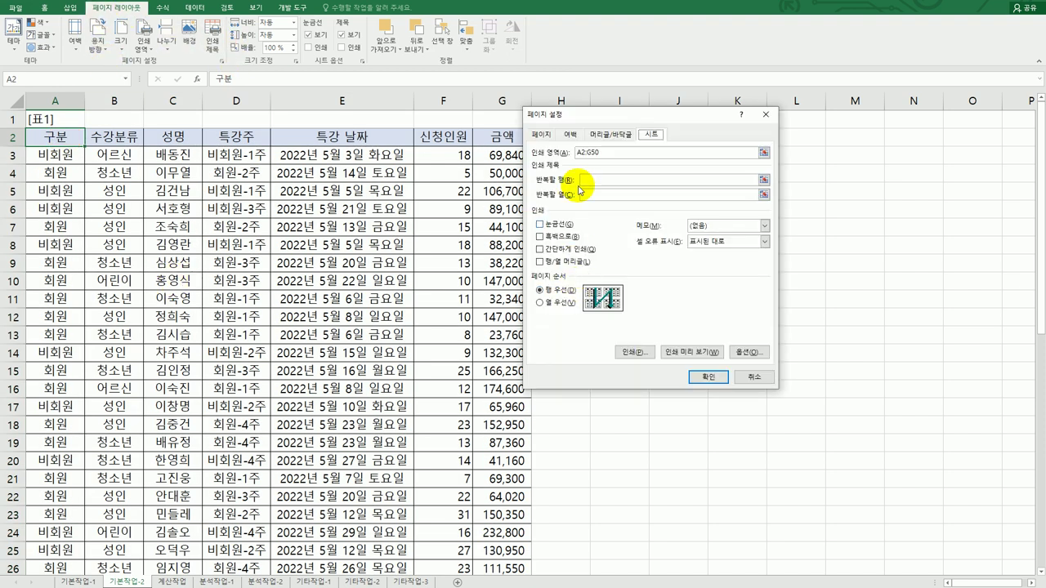
pyautogui.click(586, 180)
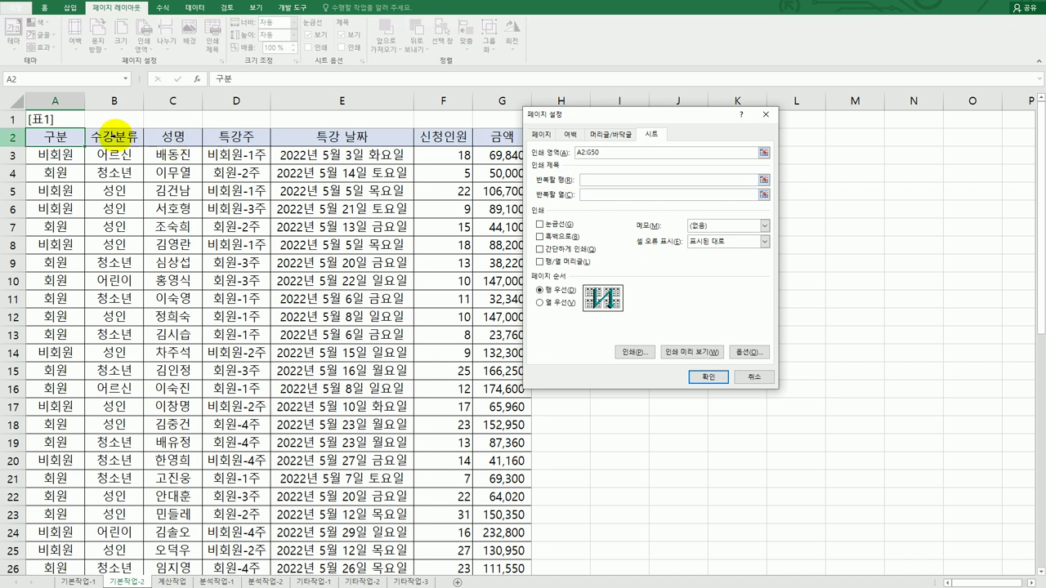
pyautogui.click(15, 136)
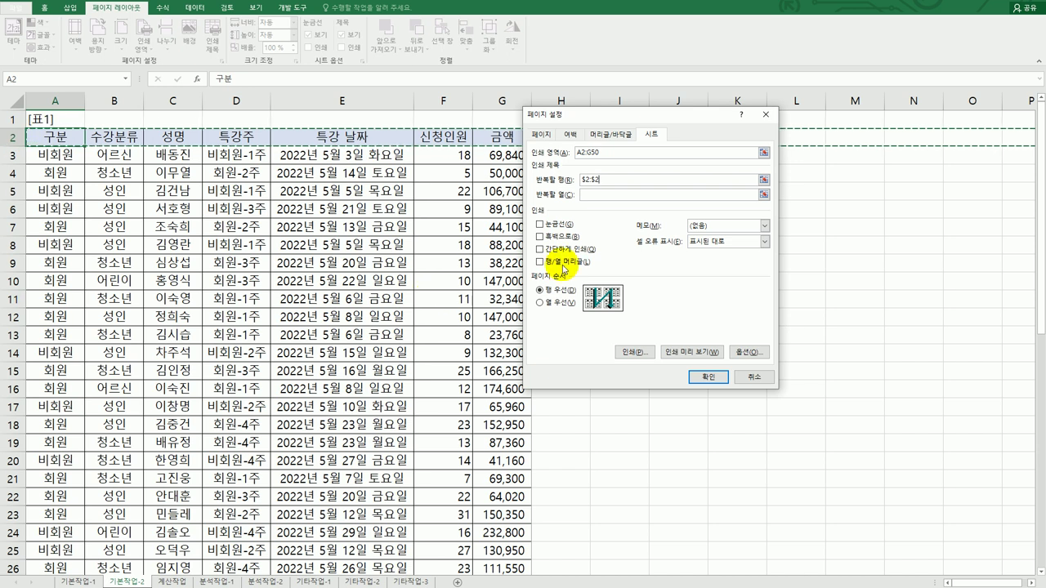
# Set the paper orientation to landscape (가로) and center the printout horizontally and vertically on the page
pyautogui.click(548, 137)
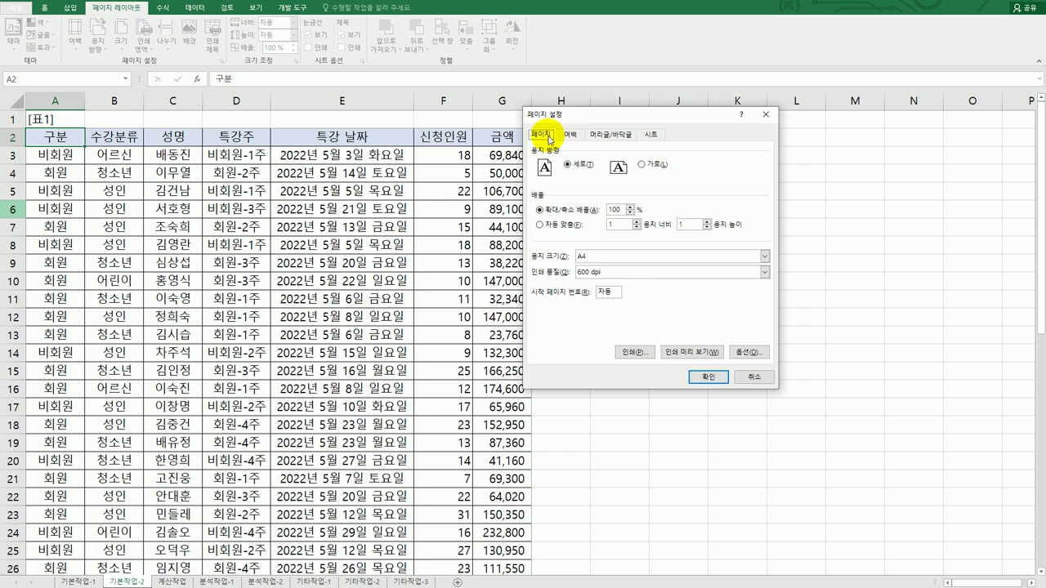
pyautogui.click(658, 165)
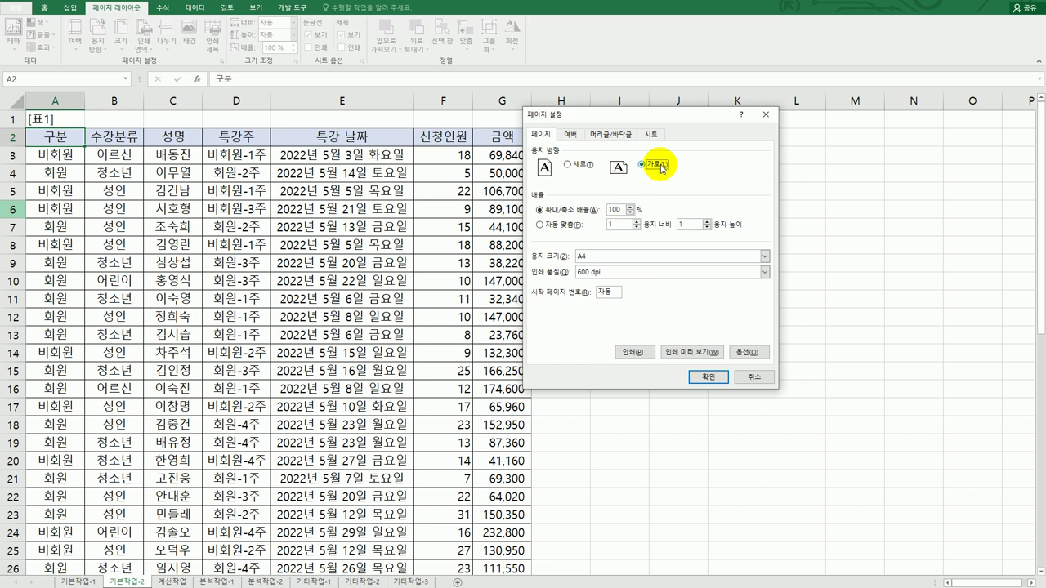
pyautogui.click(570, 134)
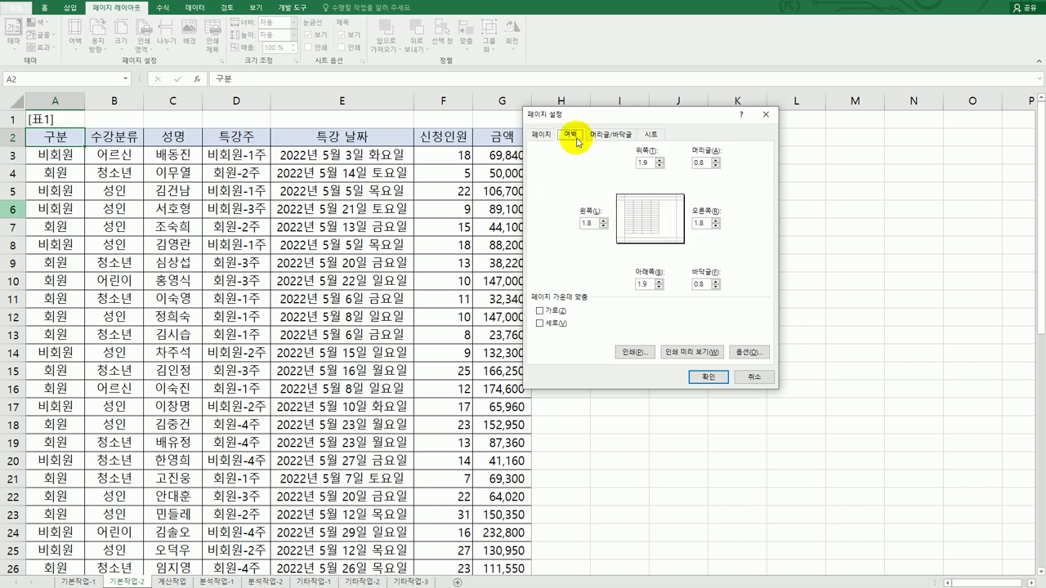
pyautogui.click(542, 311)
pyautogui.click(541, 324)
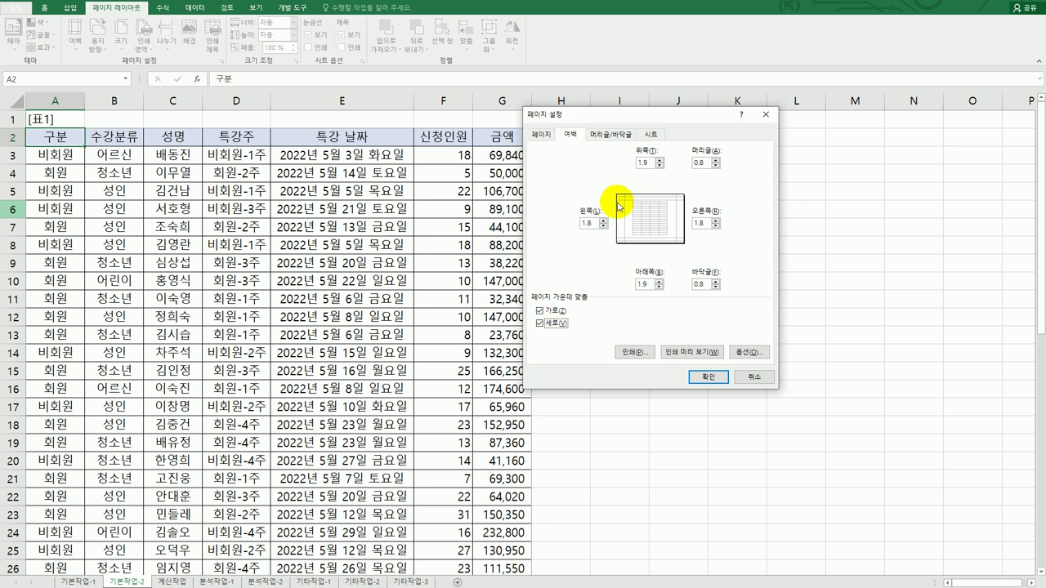
# Add the sheet name (&[탭]) to the left section of the page header
pyautogui.click(613, 138)
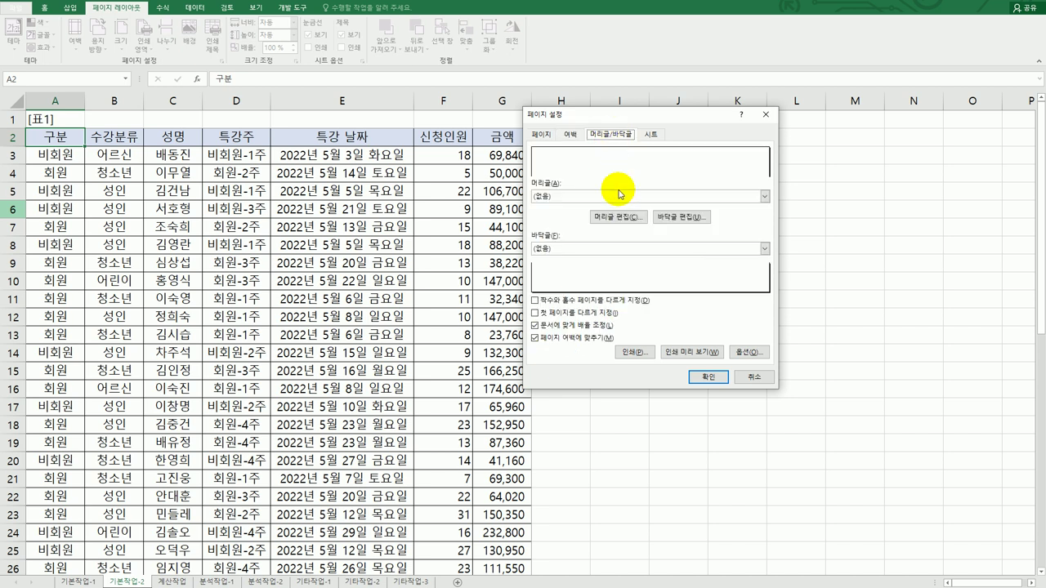
pyautogui.click(617, 217)
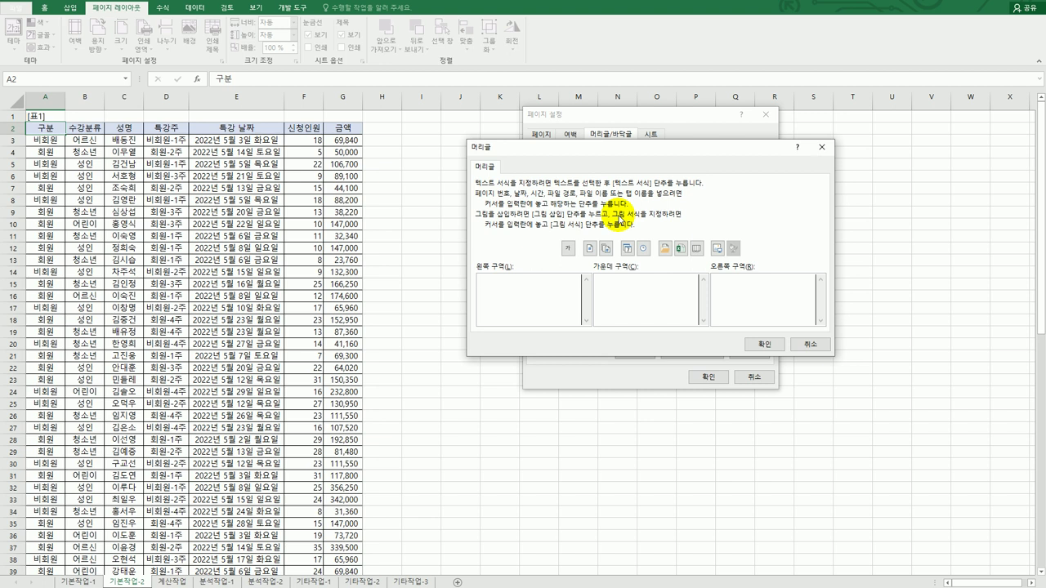
pyautogui.click(511, 299)
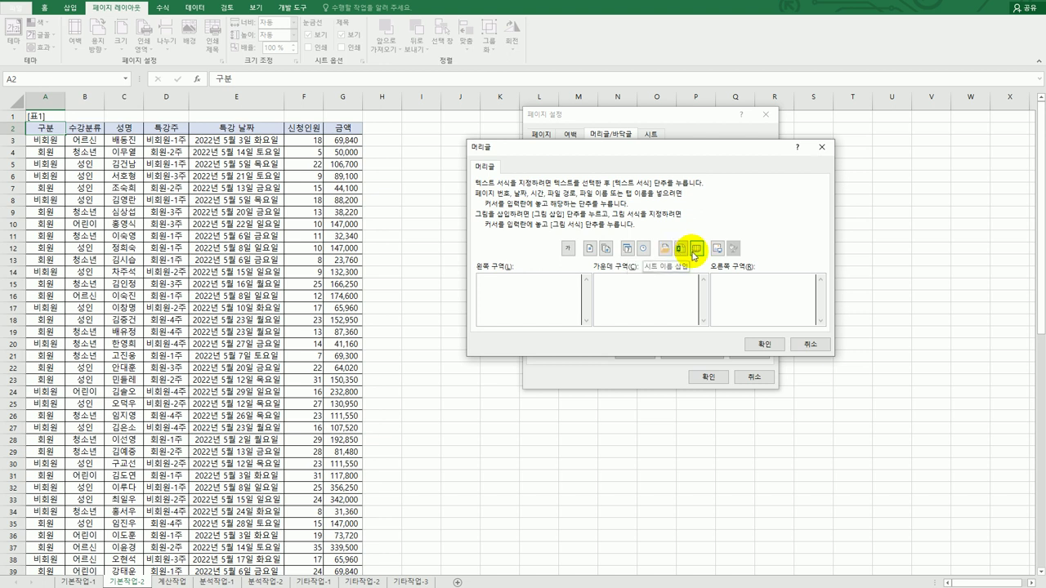
pyautogui.click(693, 256)
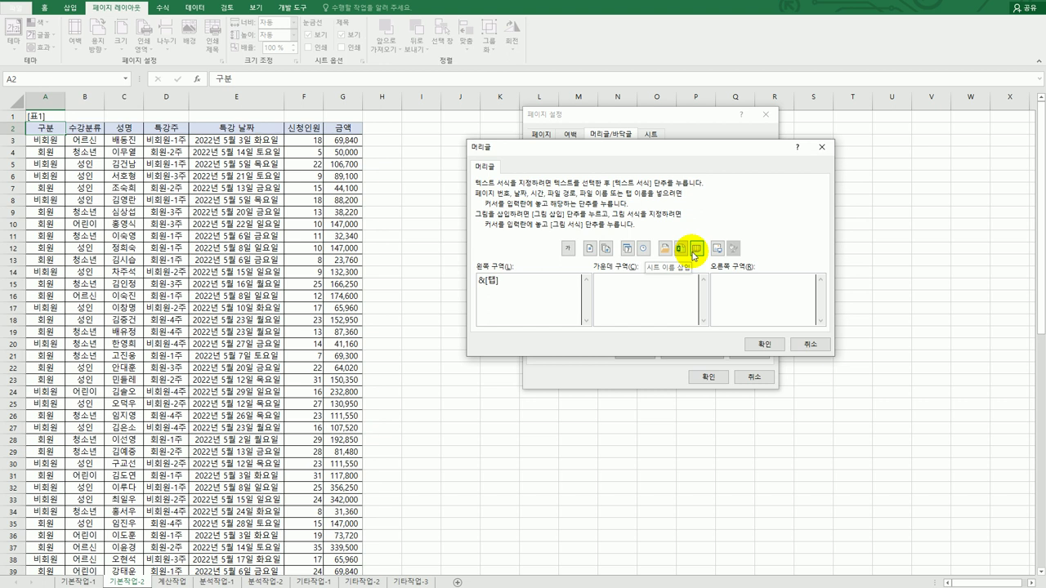
pyautogui.click(753, 344)
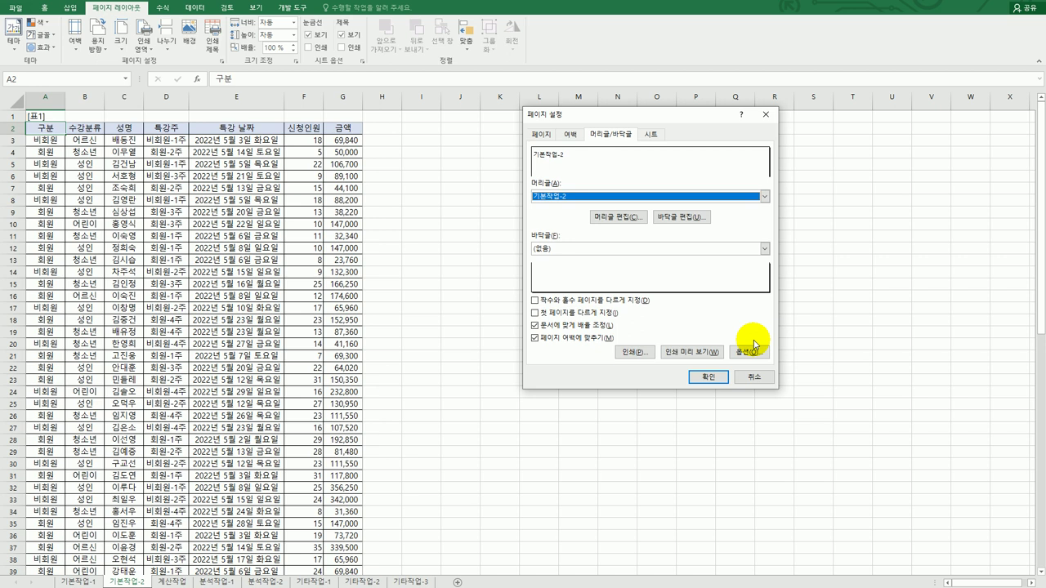
# Put the page number and total pages as &[페이지 번호]/&[전체 페이지 수] in the footer's right section, and apply the page setup
pyautogui.click(682, 217)
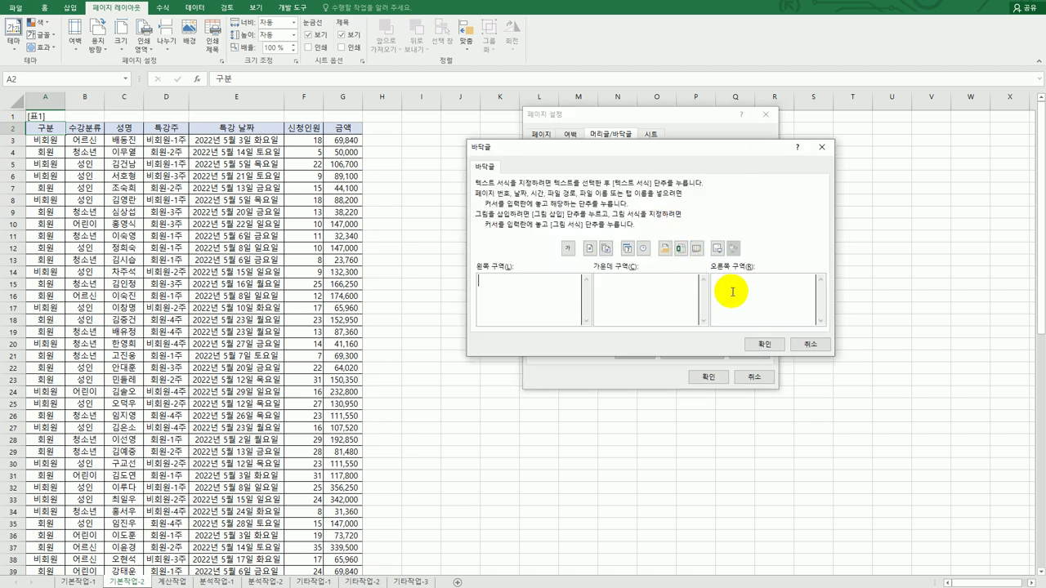
pyautogui.click(588, 250)
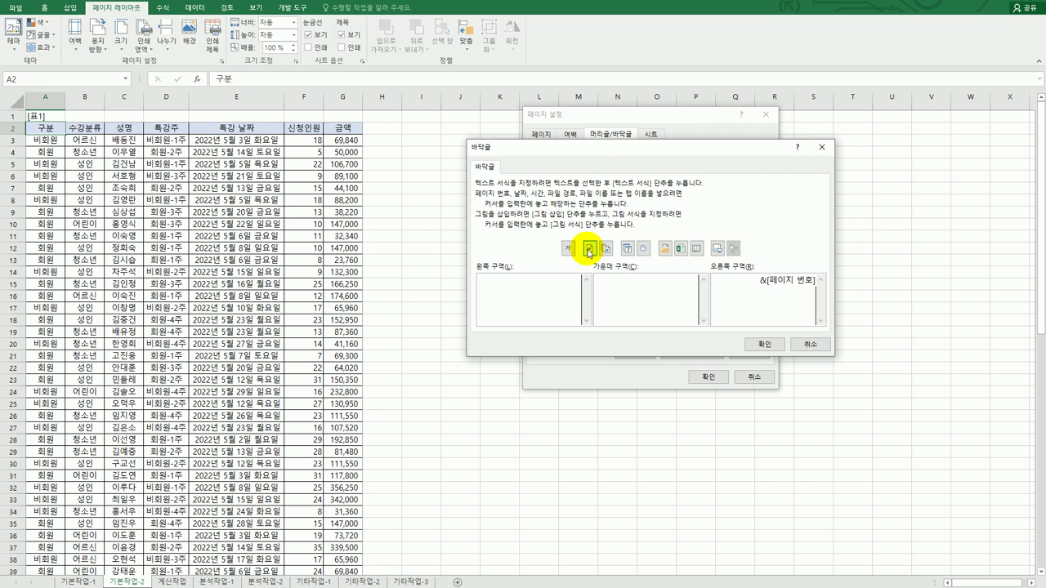
pyautogui.write('/')
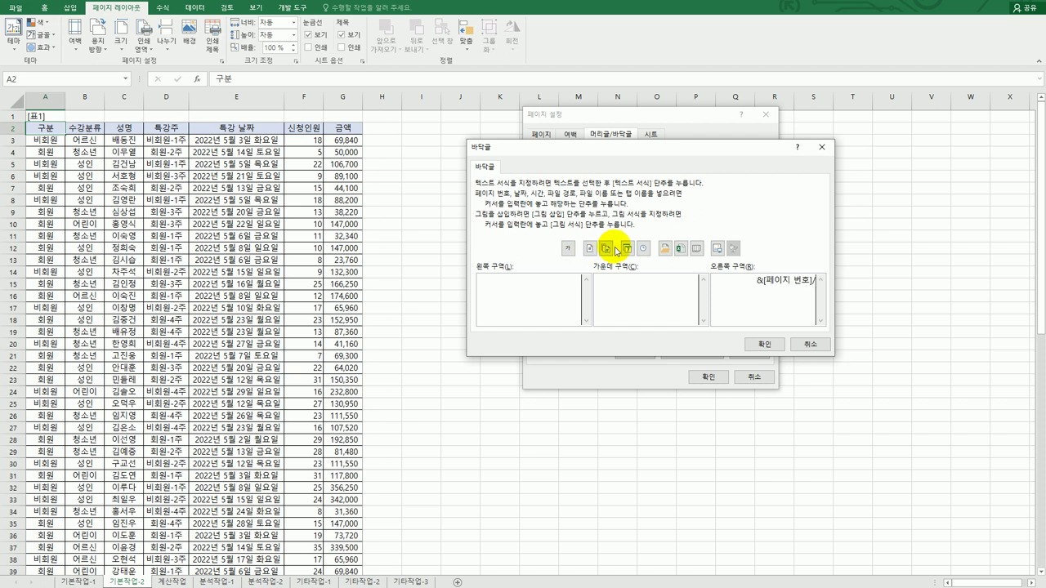
pyautogui.click(608, 249)
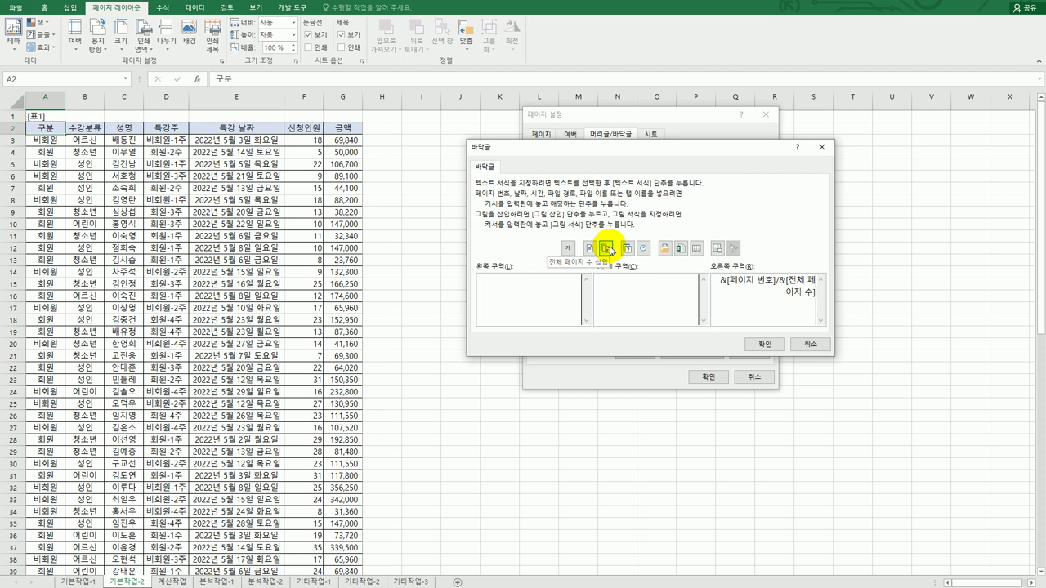
pyautogui.click(767, 344)
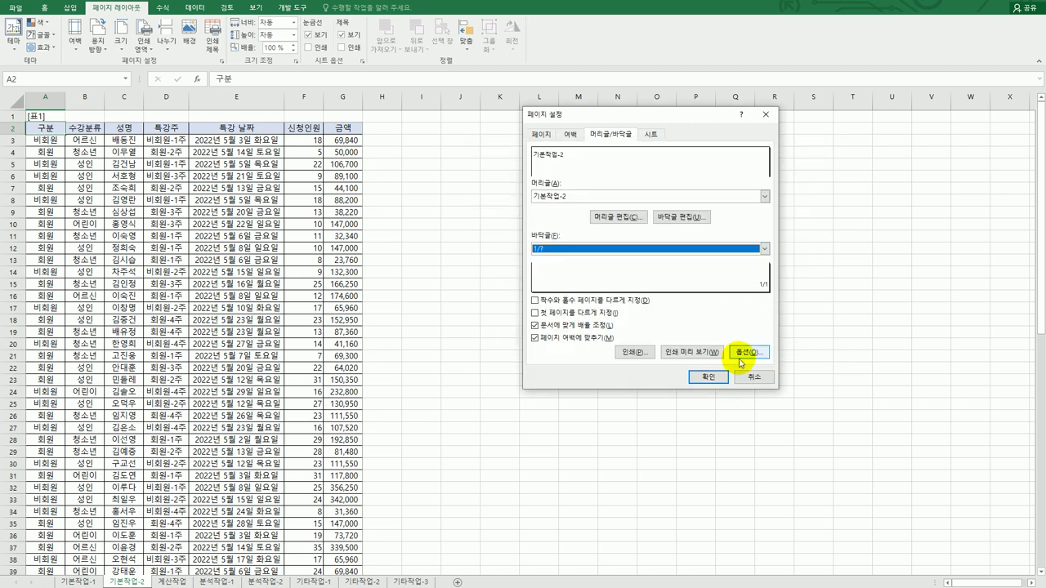
pyautogui.click(707, 376)
pyautogui.keyDown('ctrl'); pyautogui.scroll(5, 712, 379); pyautogui.keyUp('ctrl')
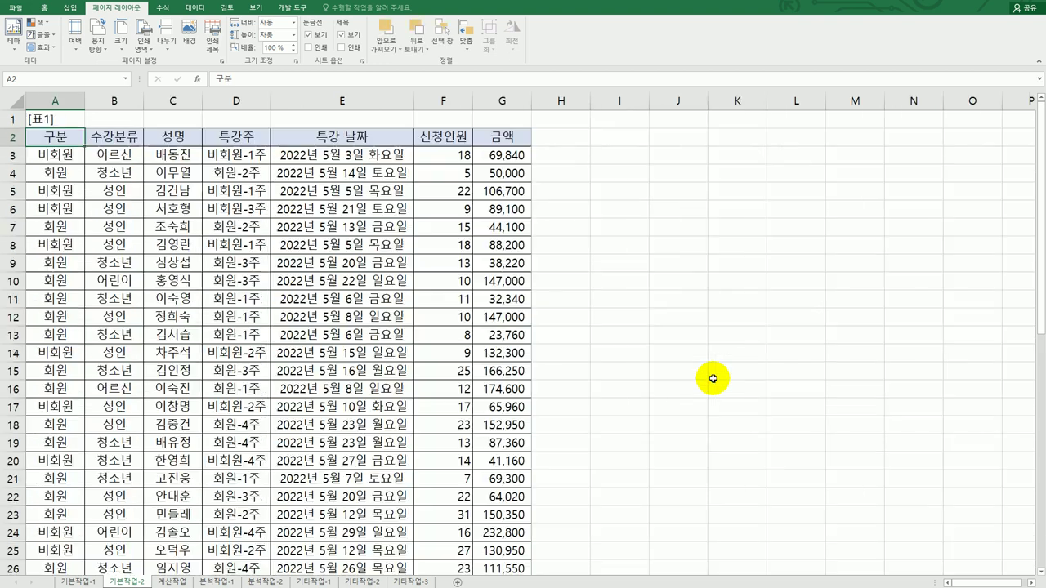
# Preview both printed pages of 기본작업-2 to check the header, footer, repeated title row and centering, and return to the sheet
pyautogui.click(23, 13)
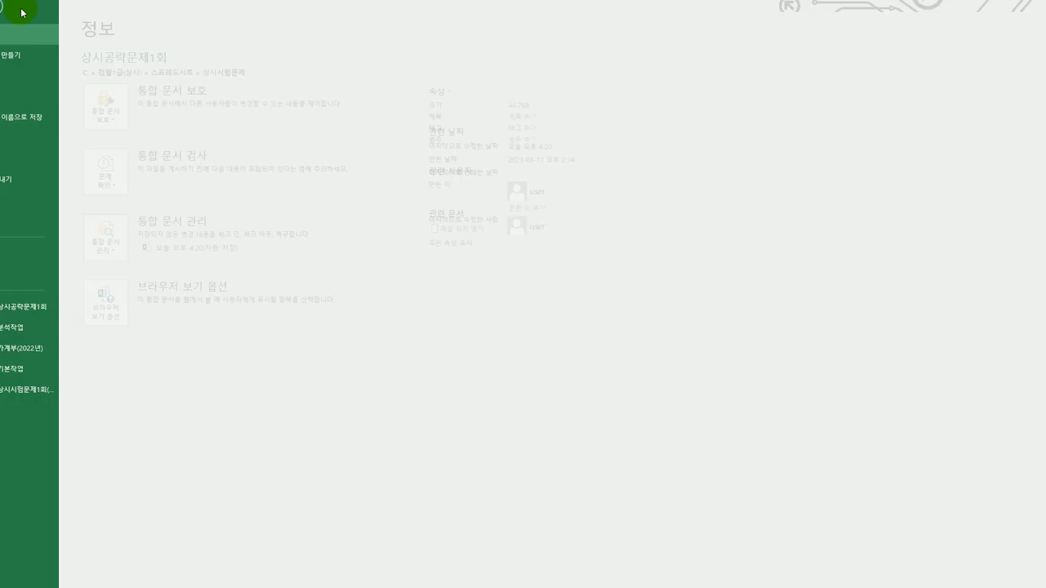
pyautogui.click(39, 135)
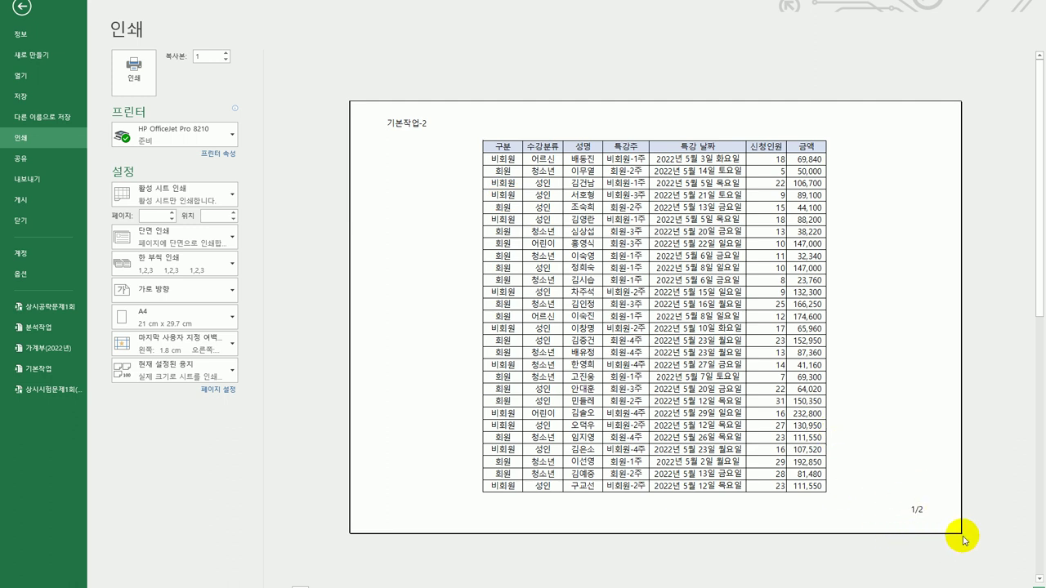
pyautogui.click(319, 582)
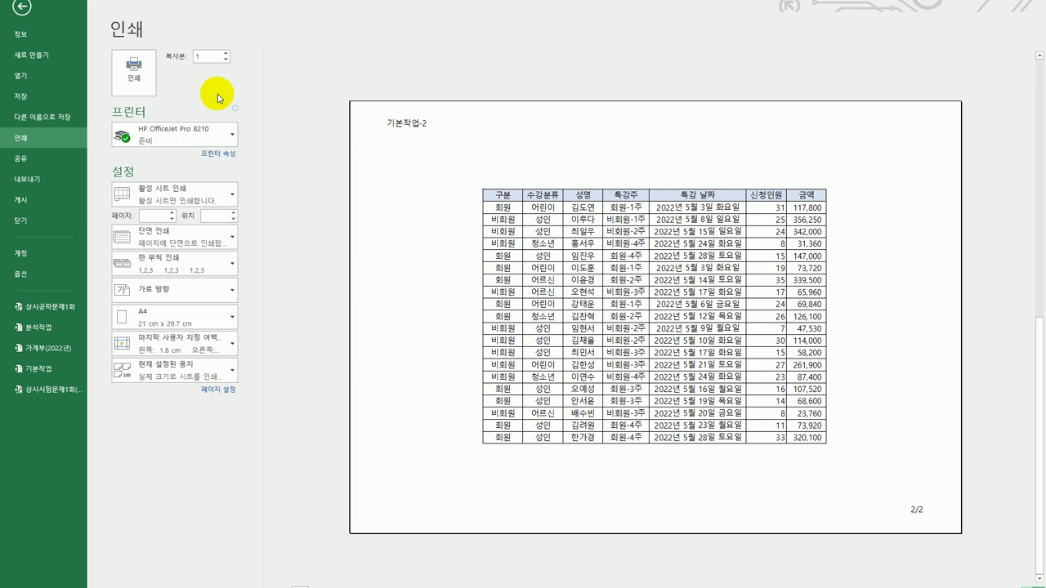
pyautogui.click(22, 9)
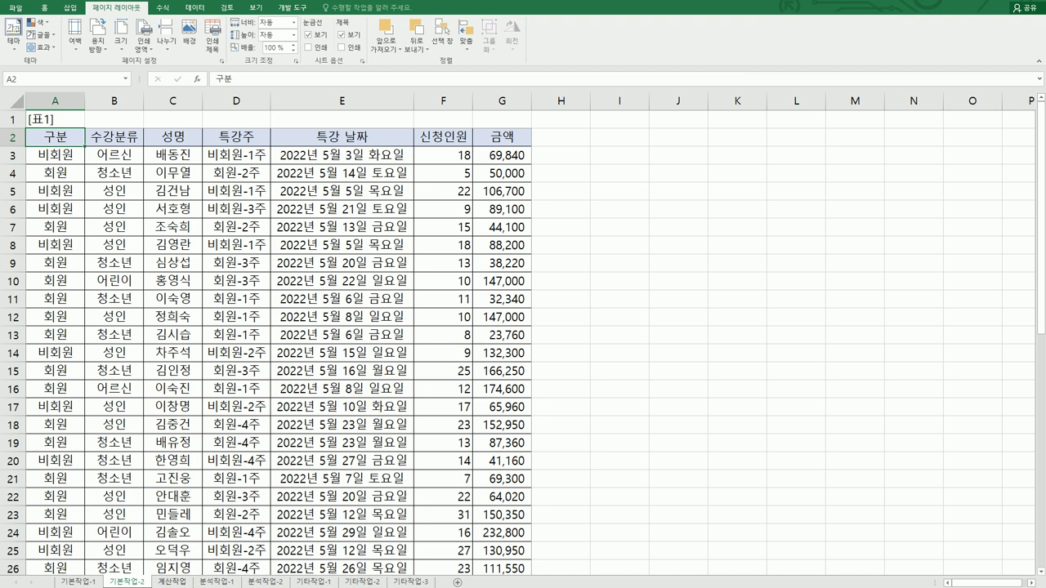
# Go to the 계산작업 sheet and look over the 구분 and 특강 날짜 columns and the 기준일 in H1
pyautogui.hotkey('alt', 'h')
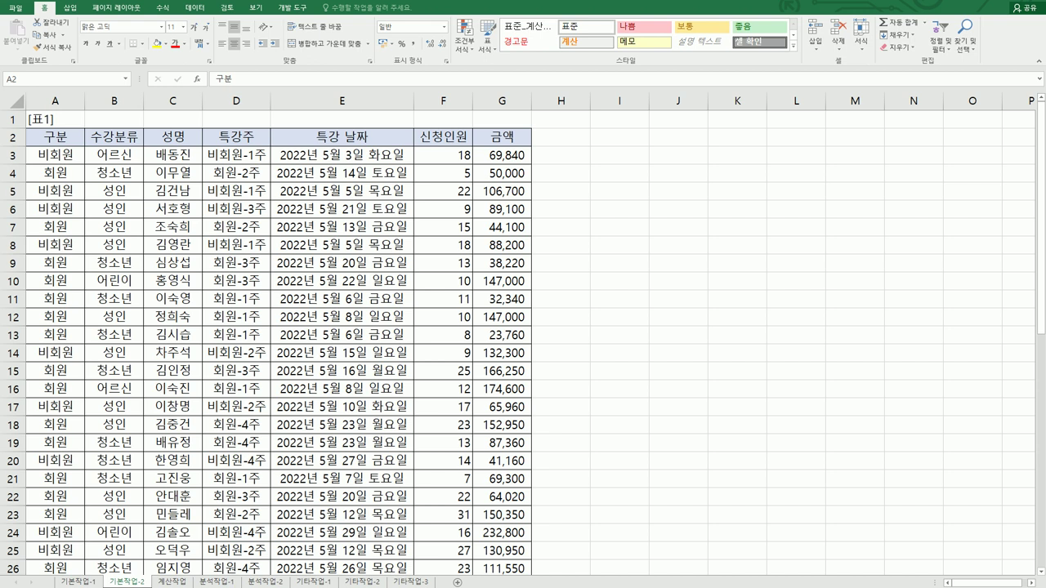
pyautogui.click(172, 581)
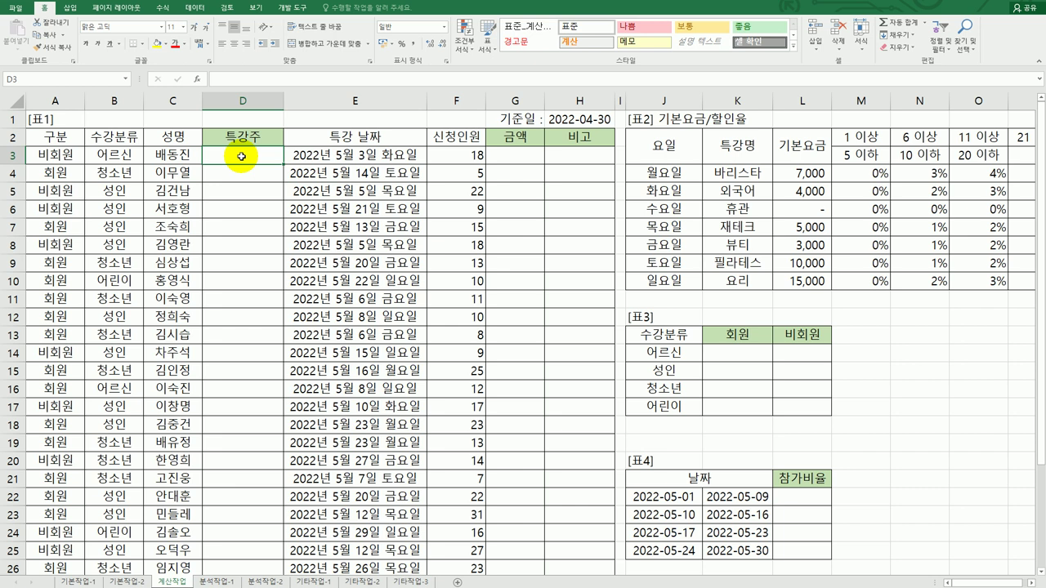
pyautogui.click(59, 138)
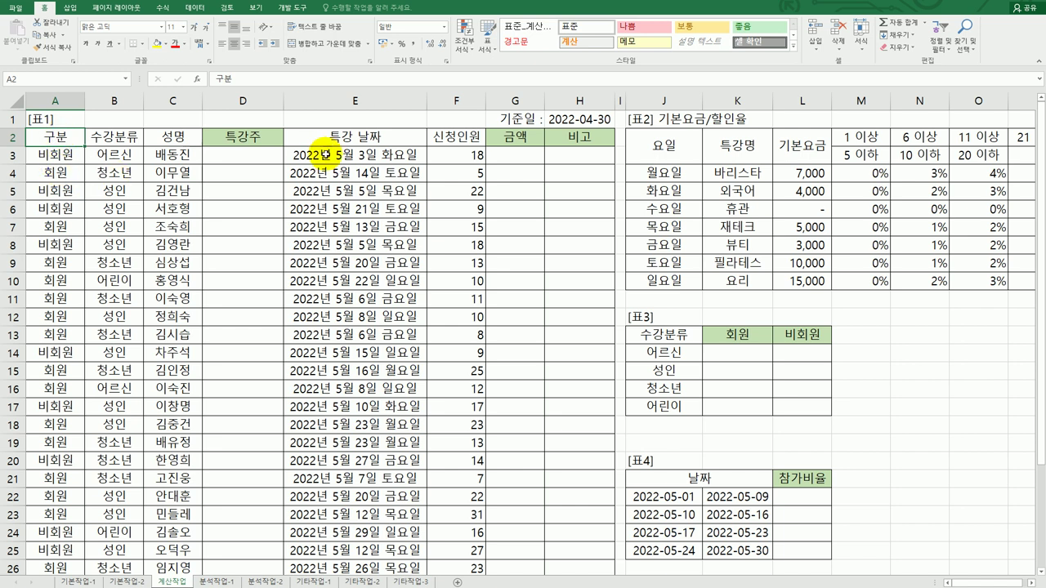
pyautogui.click(346, 140)
pyautogui.click(564, 119)
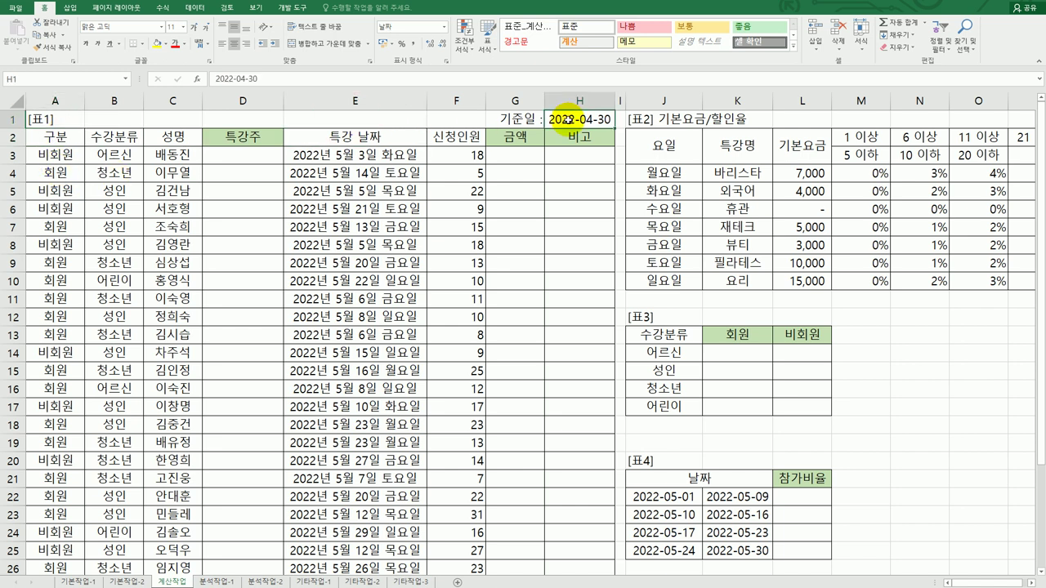
# Enter =WEEKNUM(E3,2) in D3 of the 특강주 column to get the week number with weeks starting on Monday
pyautogui.click(263, 159)
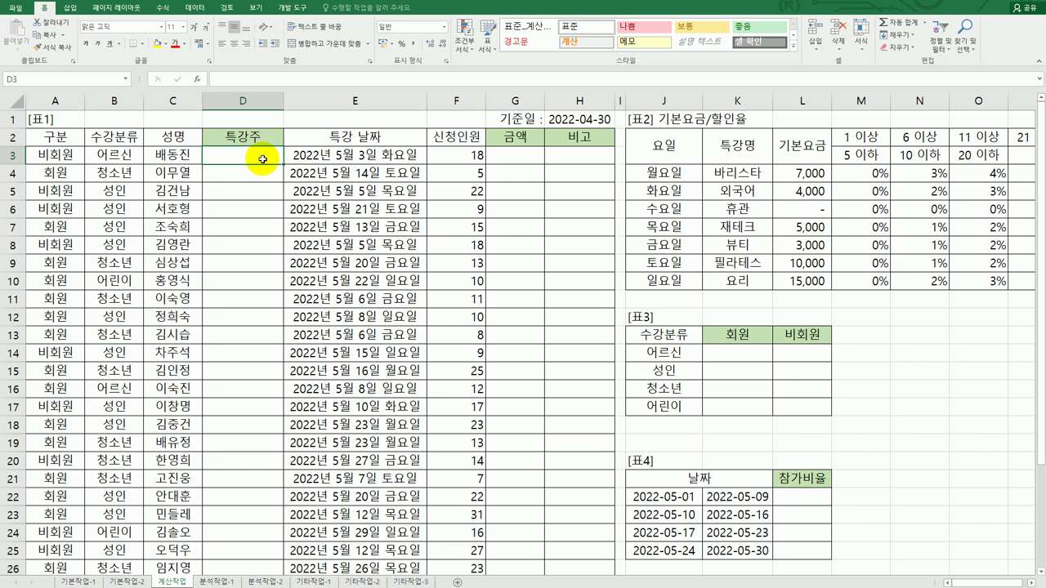
pyautogui.write('=')
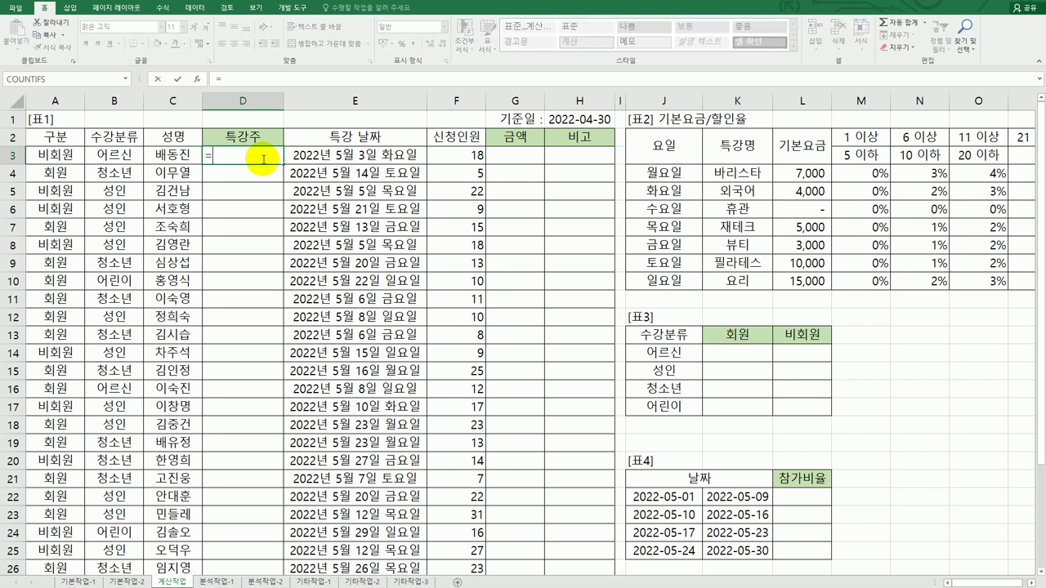
pyautogui.write('w')
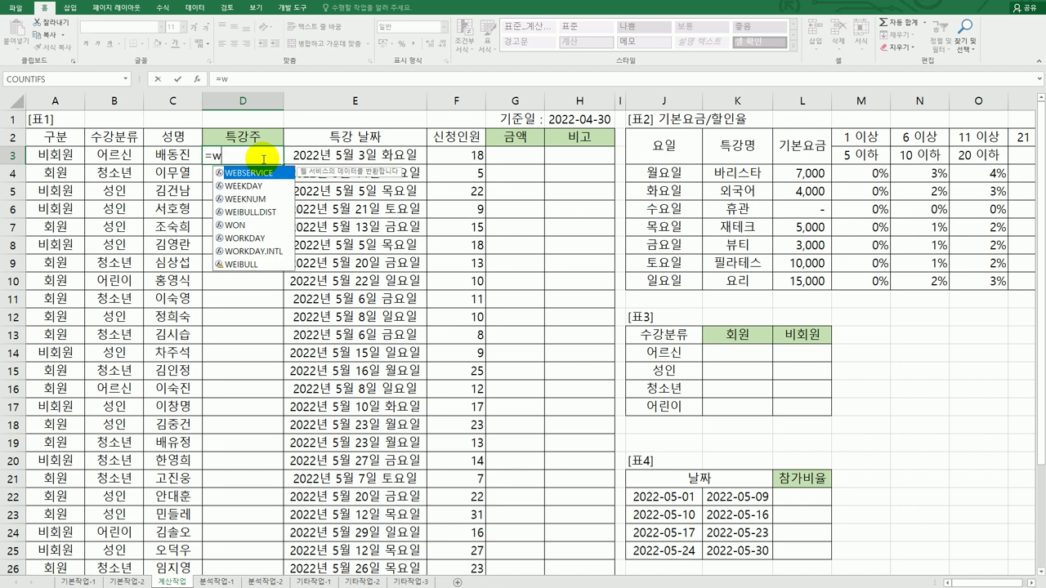
pyautogui.write('eek')
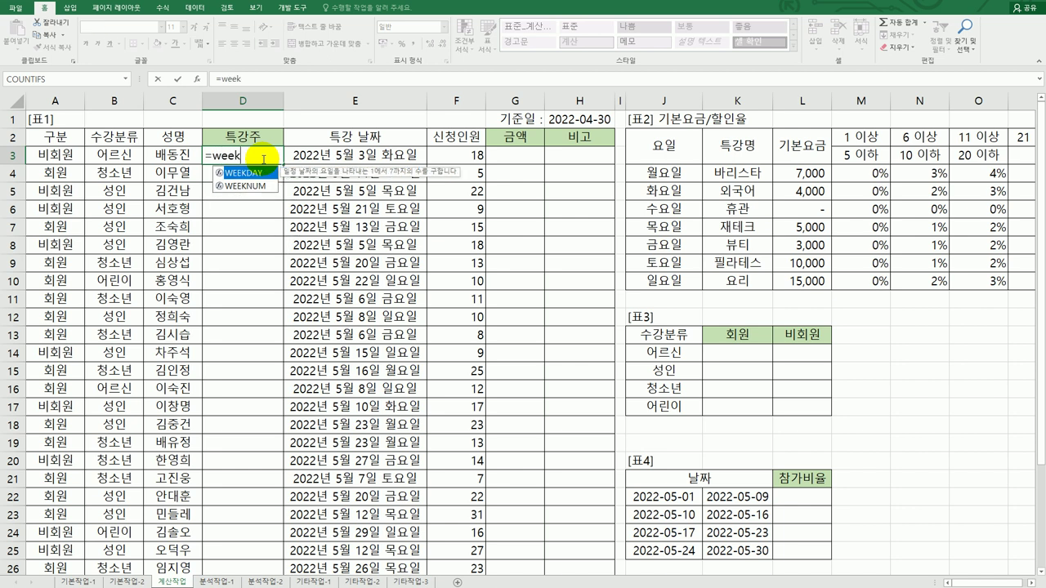
pyautogui.press('Down')
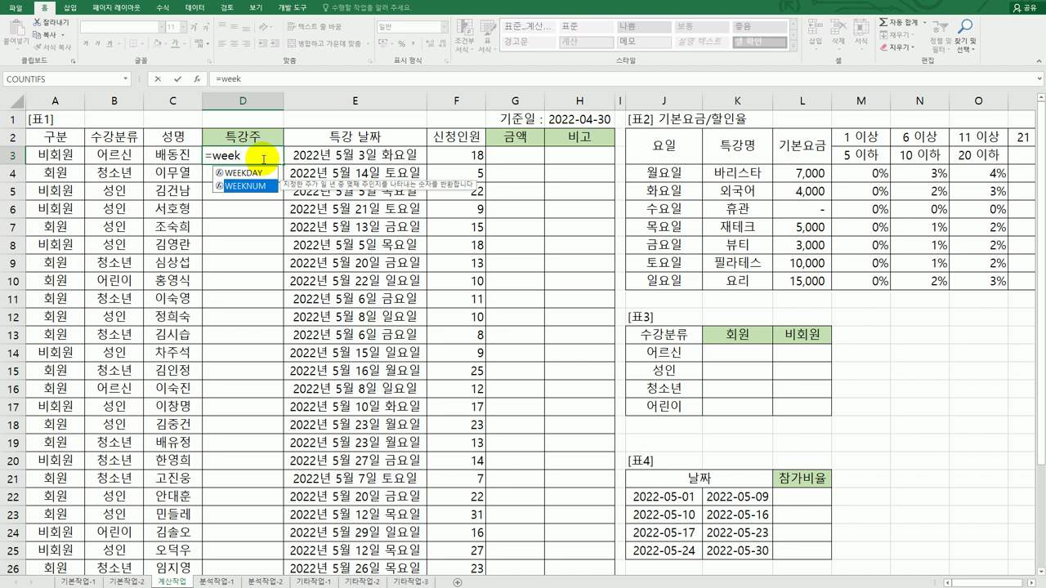
pyautogui.click(262, 160)
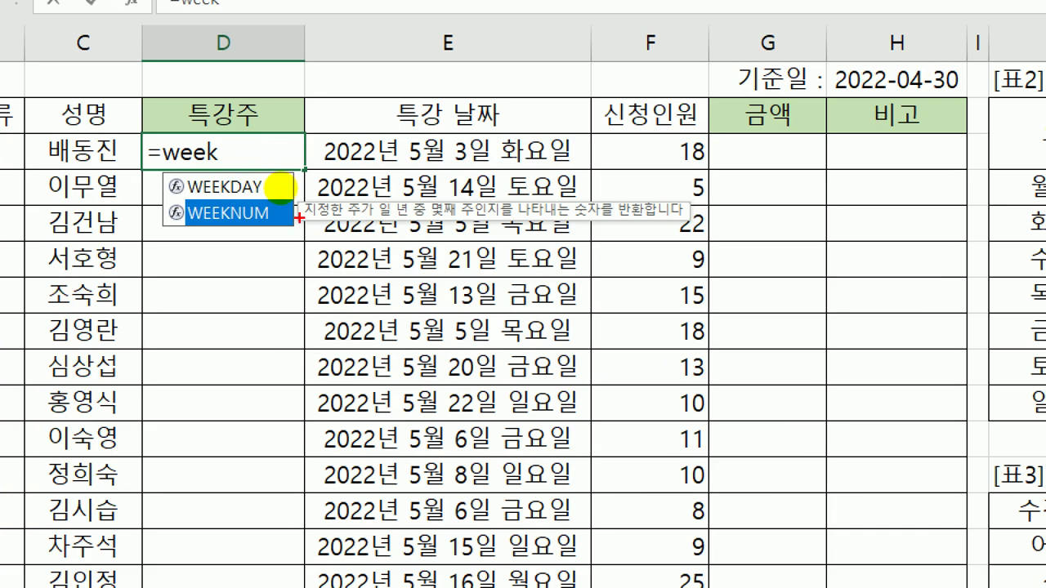
pyautogui.moveTo(302, 217); pyautogui.dragTo(376, 219)
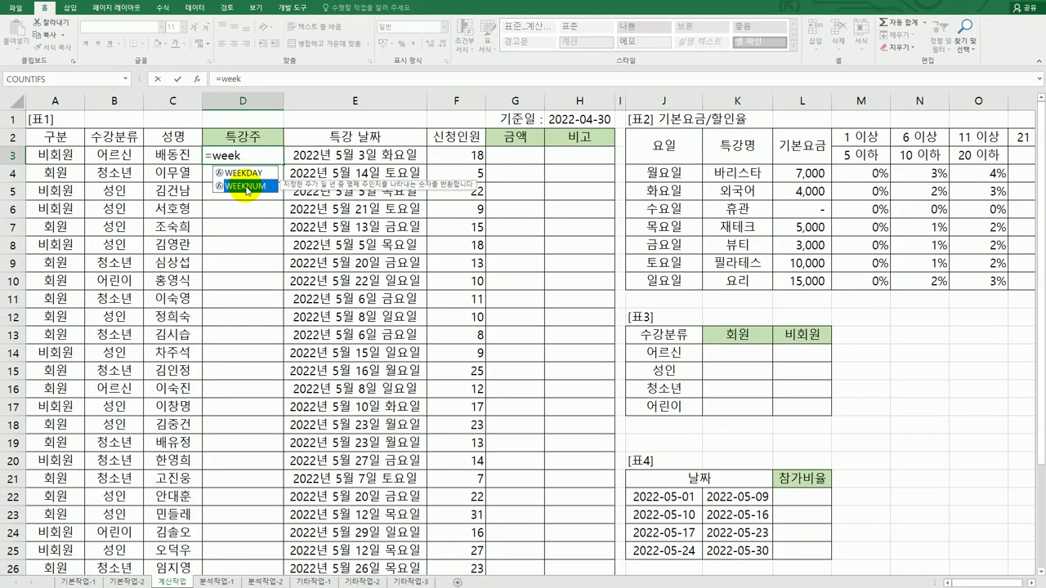
pyautogui.doubleClick(245, 187)
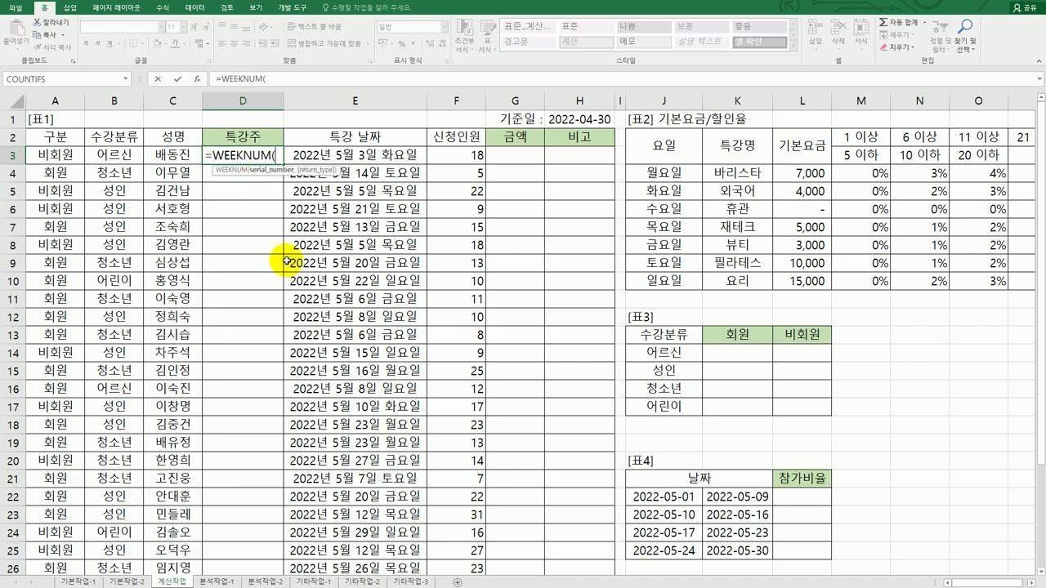
pyautogui.click(340, 156)
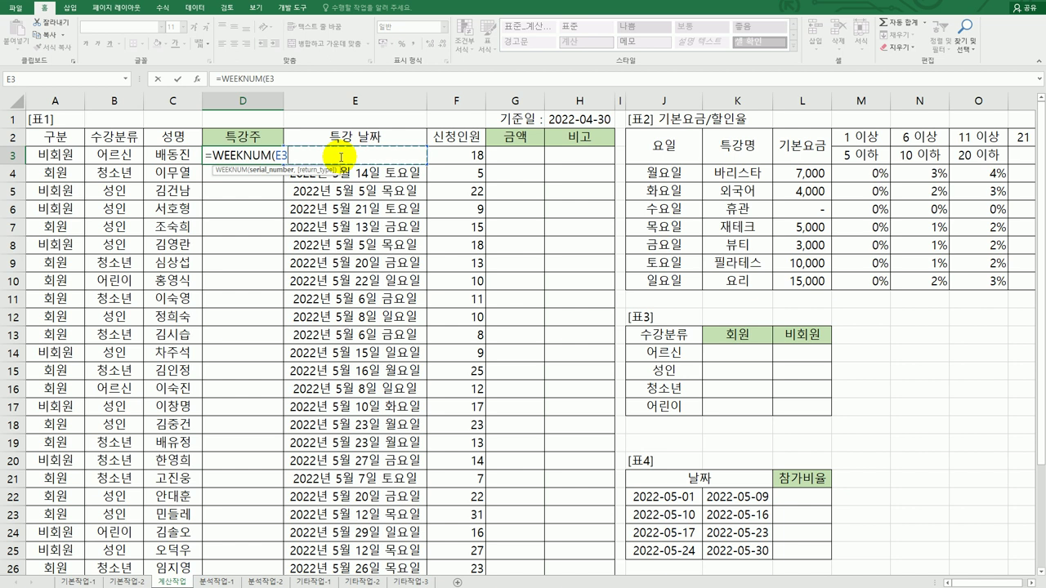
pyautogui.write(',')
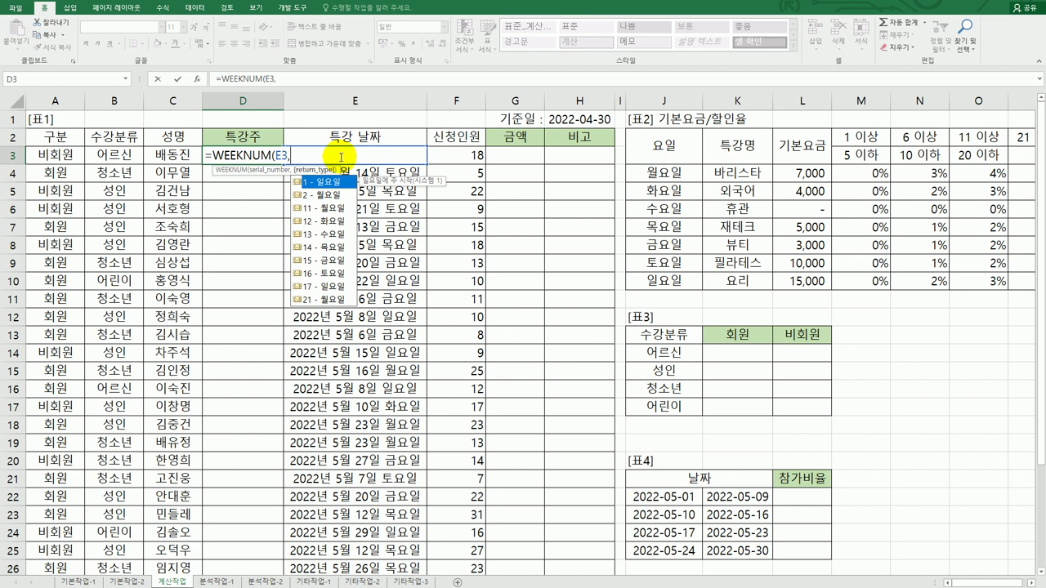
pyautogui.click(328, 195)
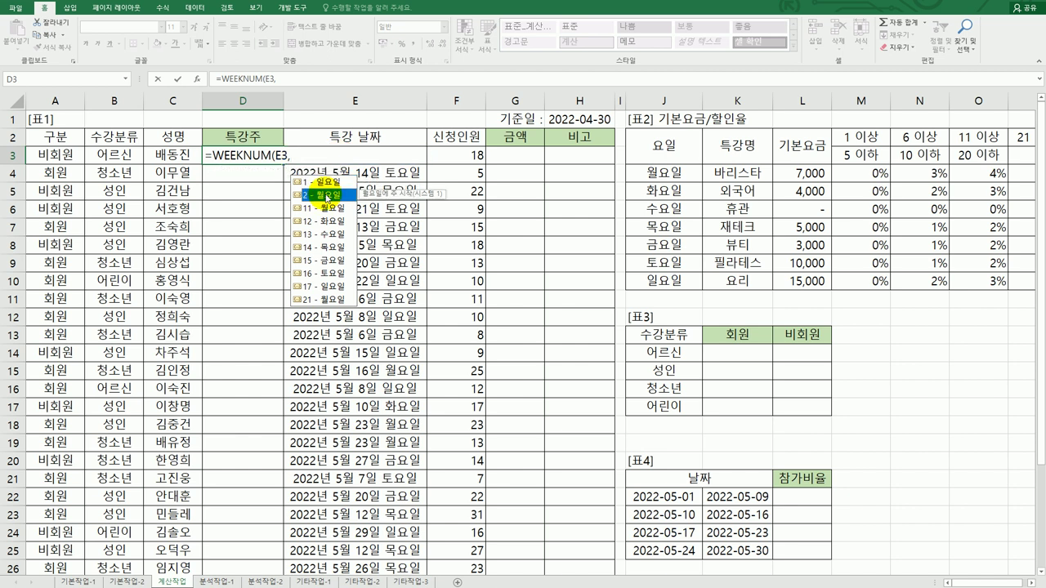
pyautogui.doubleClick(328, 195)
pyautogui.write(')')
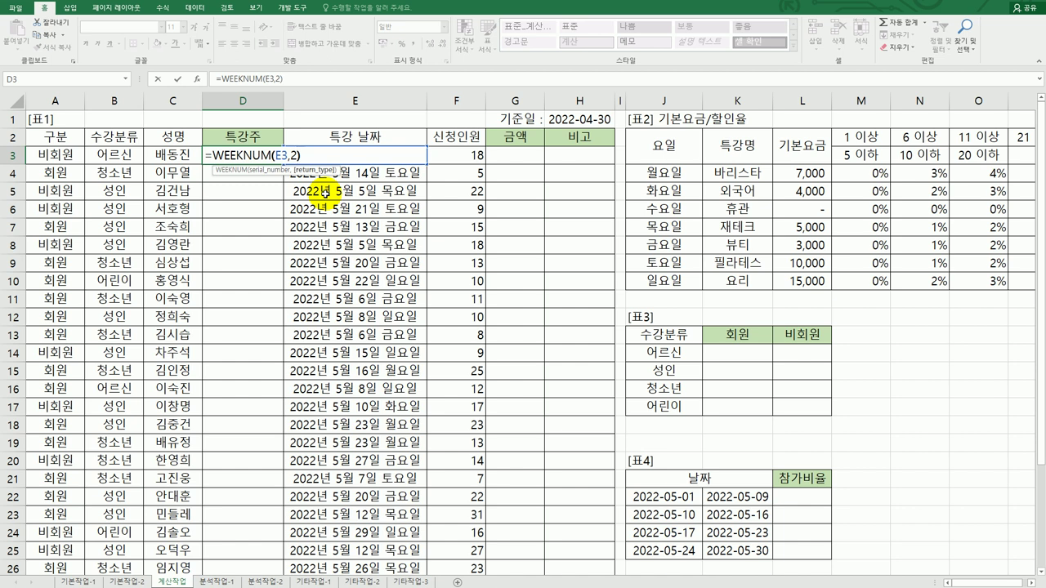
pyautogui.press('Return')
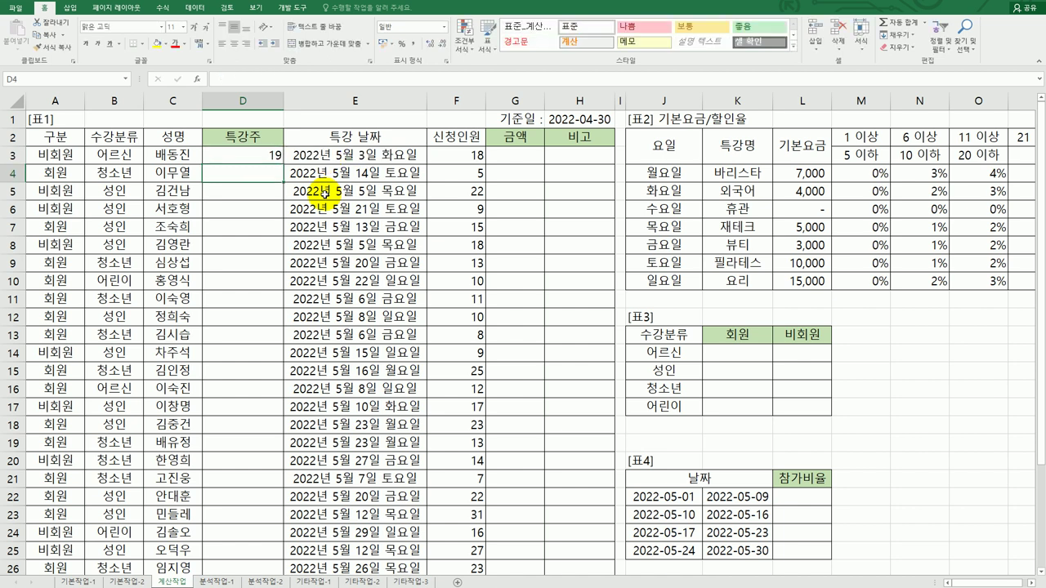
# Review the 특강 날짜 in E3, the week-number formula in D3 and the 기준일 in H1
pyautogui.click(350, 153)
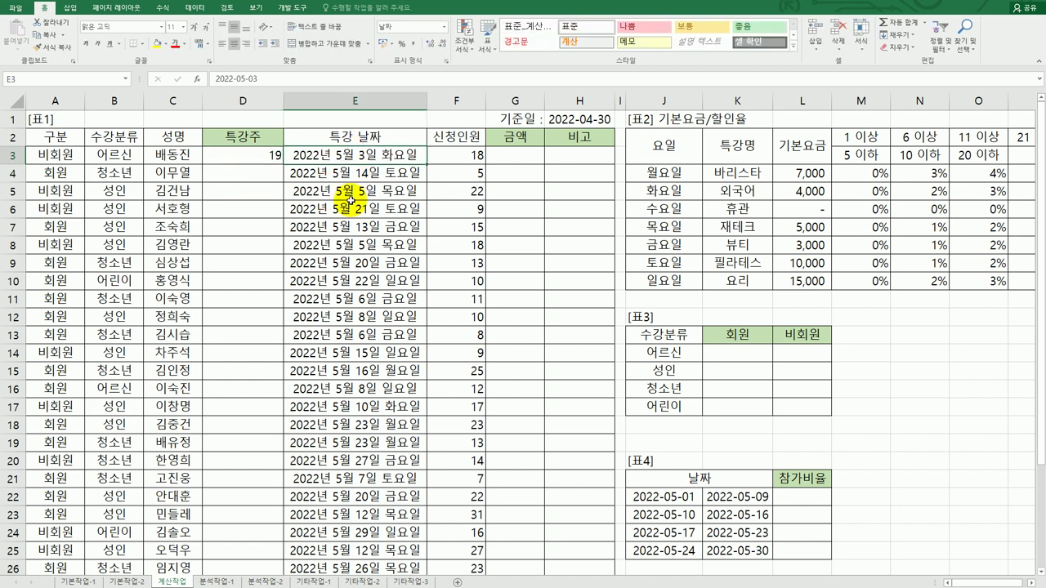
pyautogui.click(263, 159)
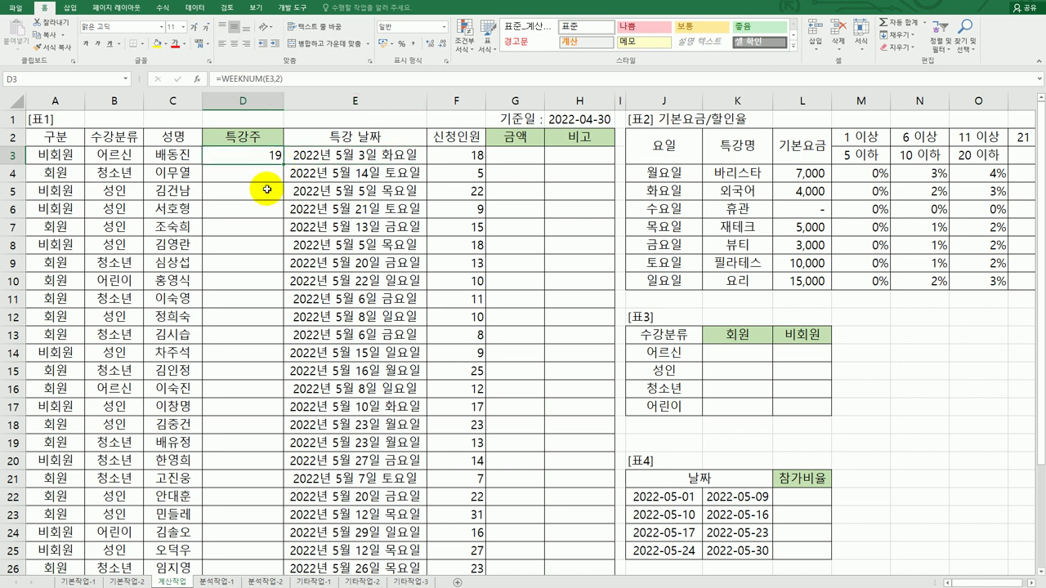
pyautogui.click(578, 119)
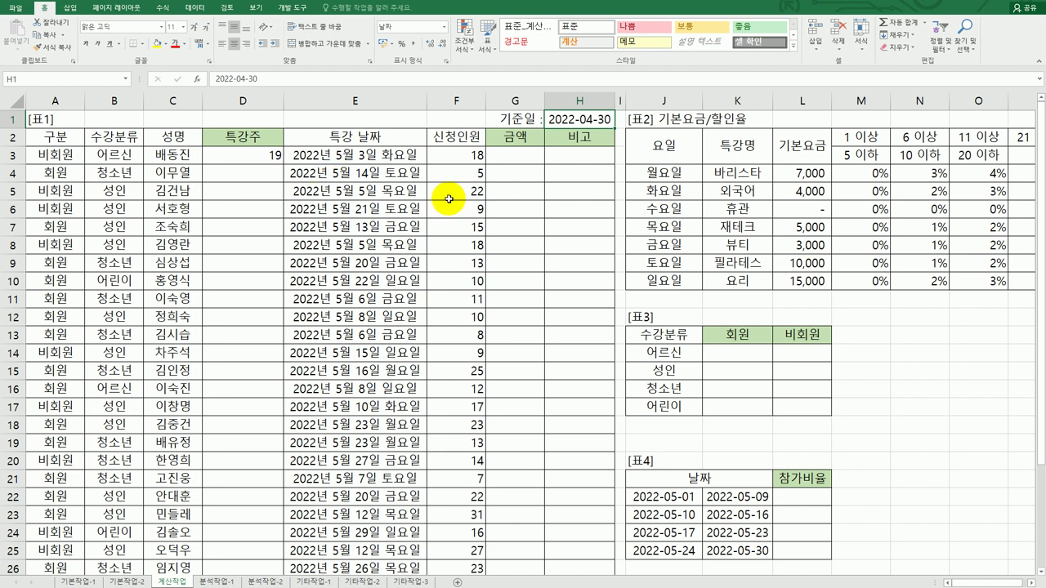
# Compare the first 특강 날짜 in E3 and the 기준일 in H1 with the week-number formula in D3
pyautogui.click(407, 158)
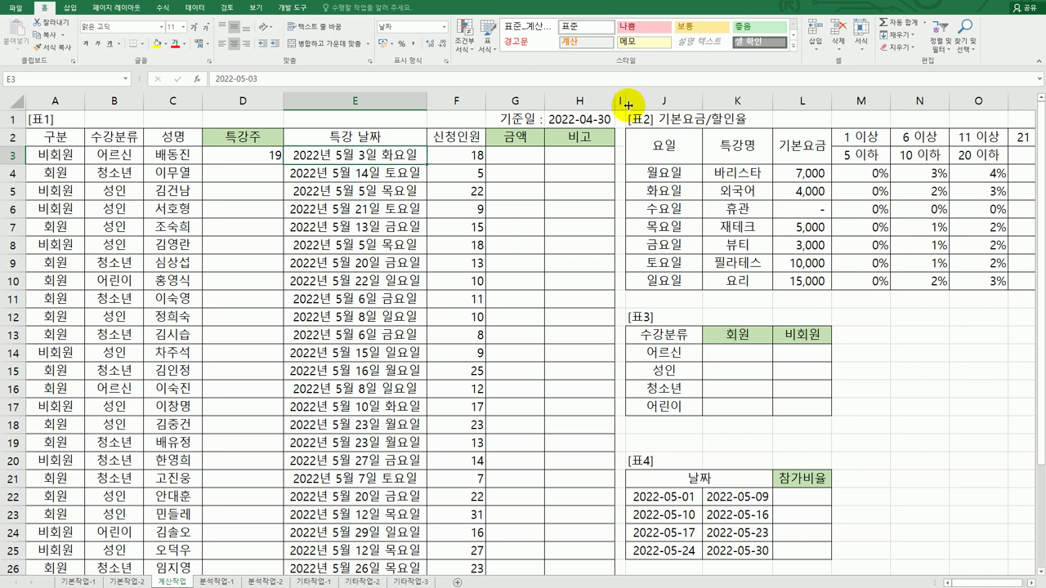
pyautogui.click(606, 118)
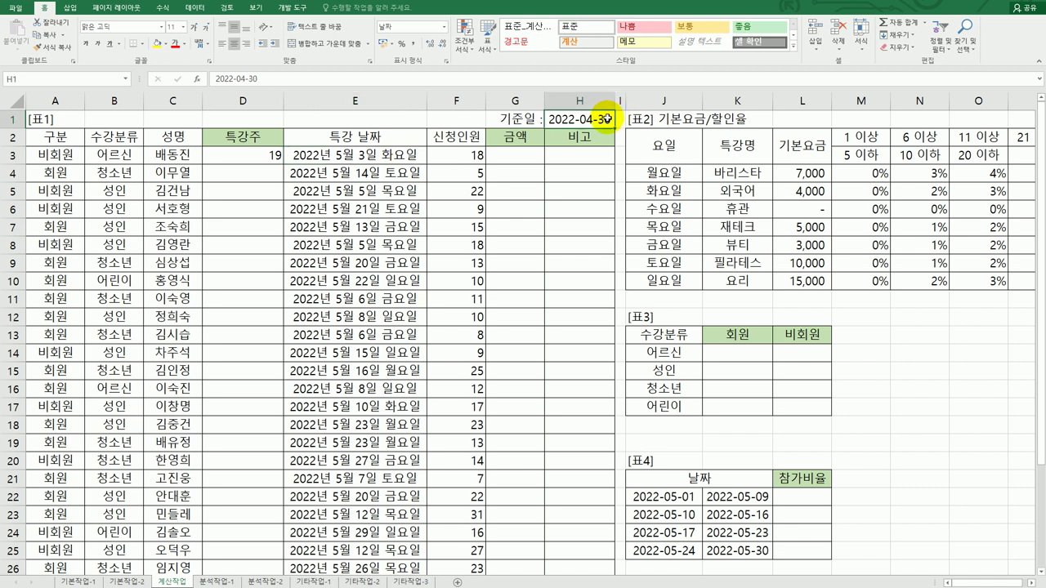
pyautogui.click(276, 156)
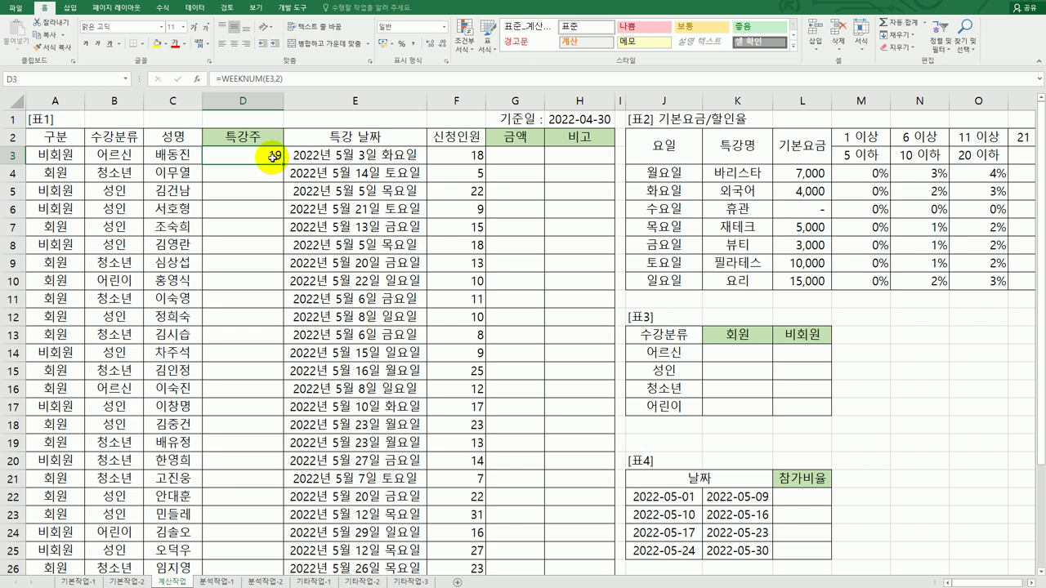
pyautogui.click(331, 155)
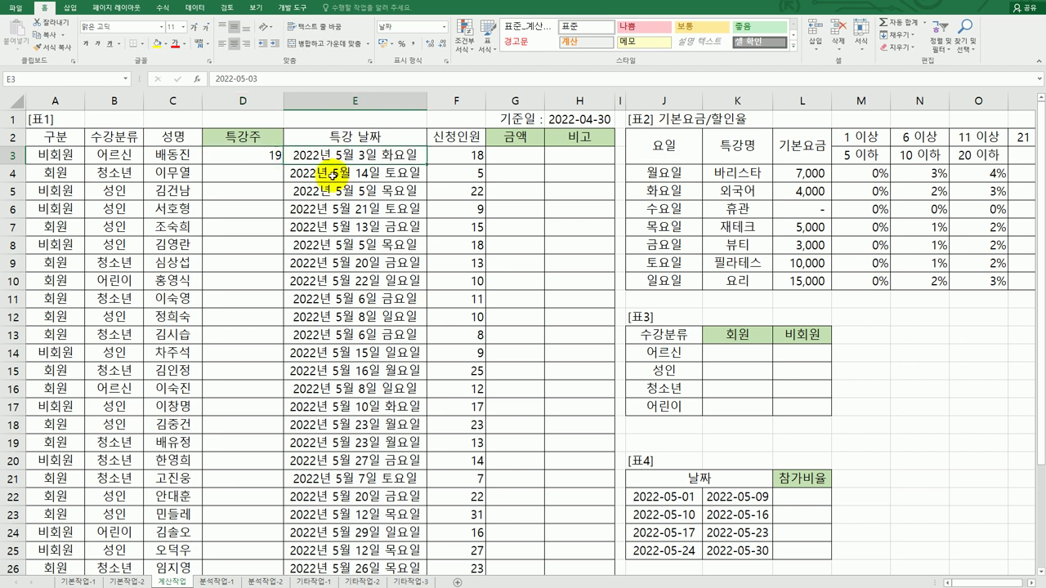
pyautogui.click(235, 155)
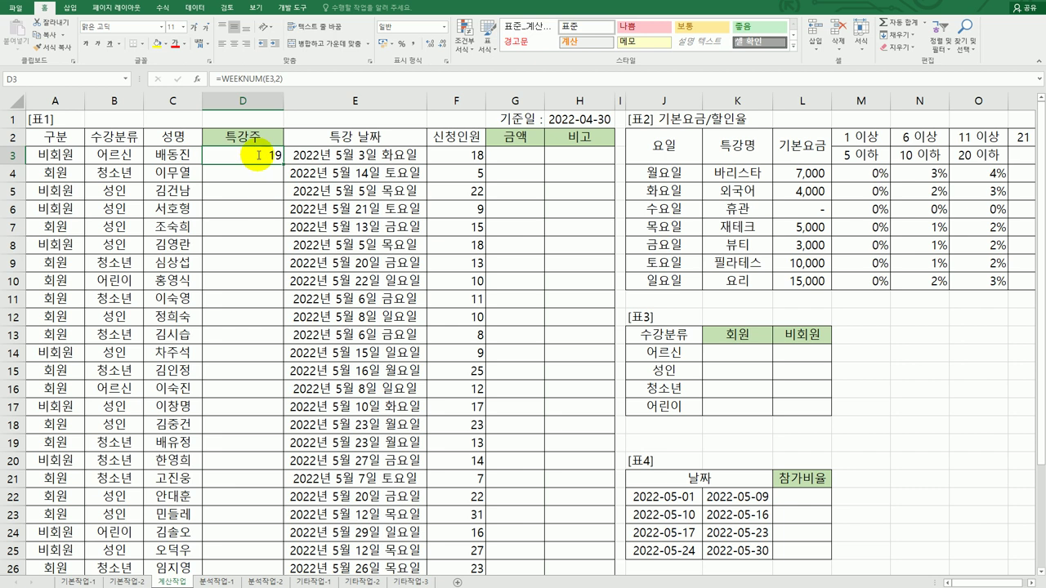
# Extend the D3 formula to =WEEKNUM(E3,2)-WEEKNUM($H$1,2) so the 기준일 week number is subtracted
pyautogui.doubleClick(259, 155)
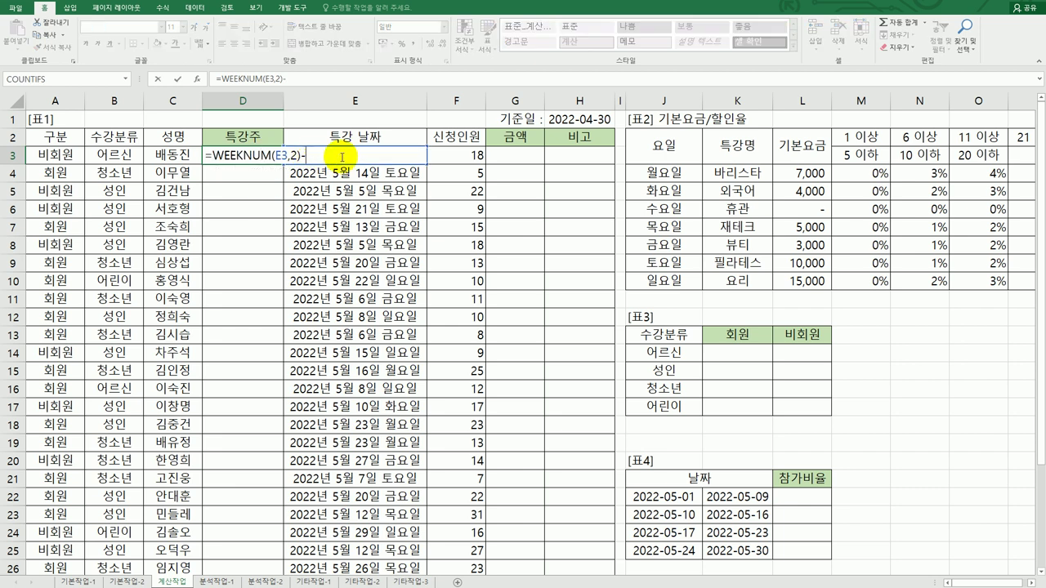
pyautogui.write('-week')
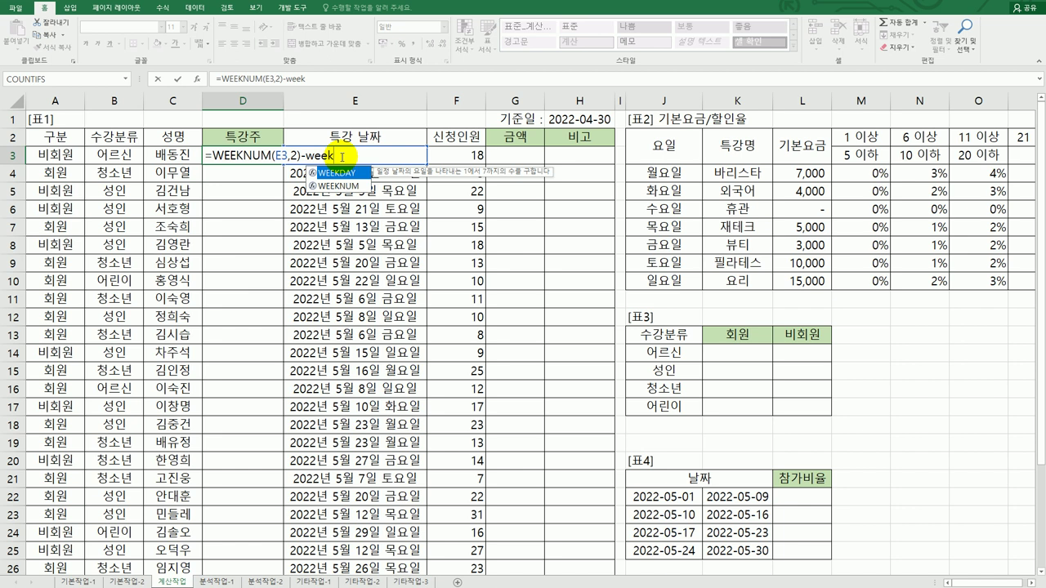
pyautogui.press('Down')
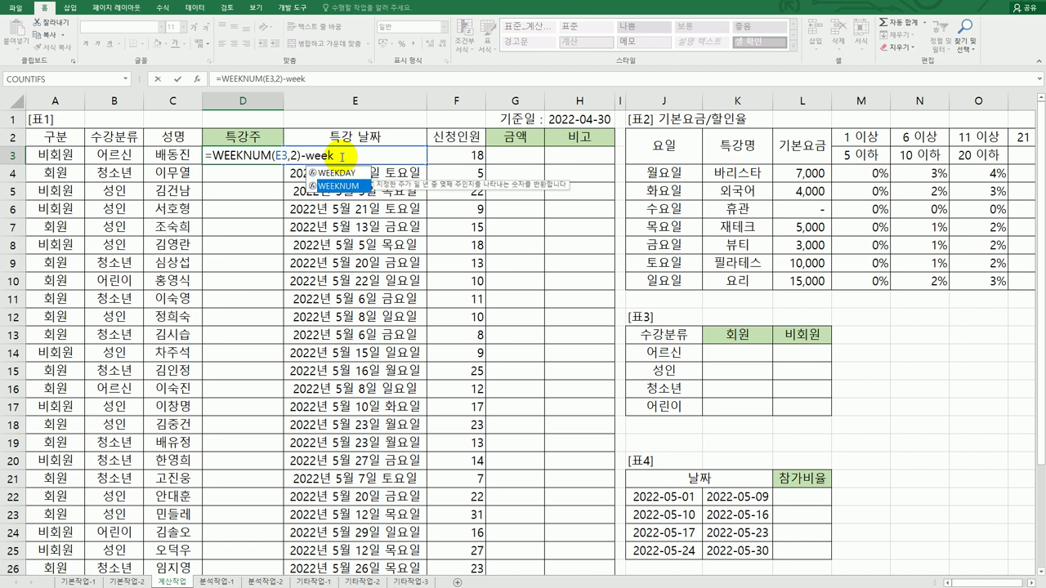
pyautogui.press('Tab')
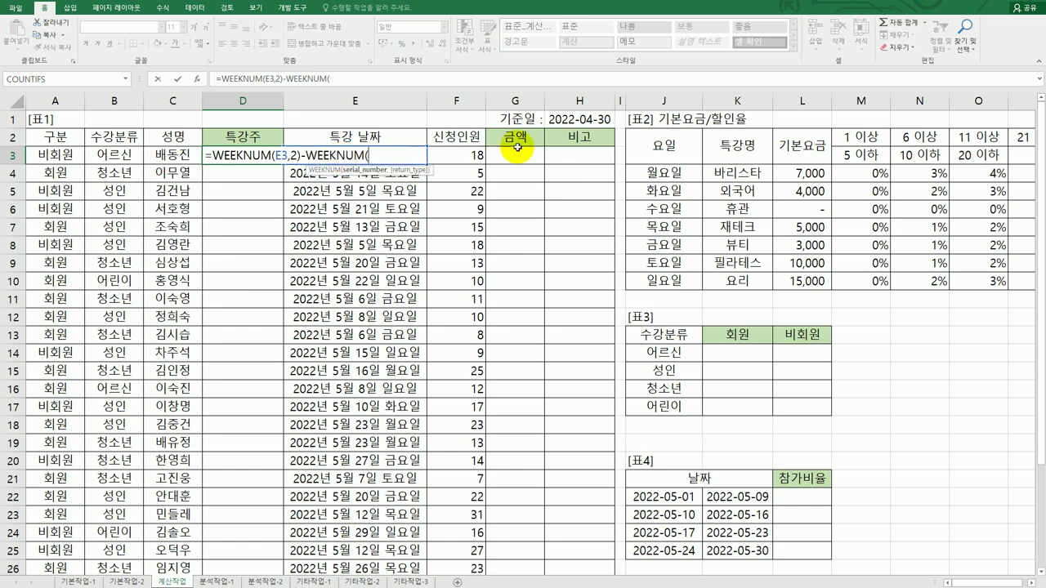
pyautogui.click(577, 121)
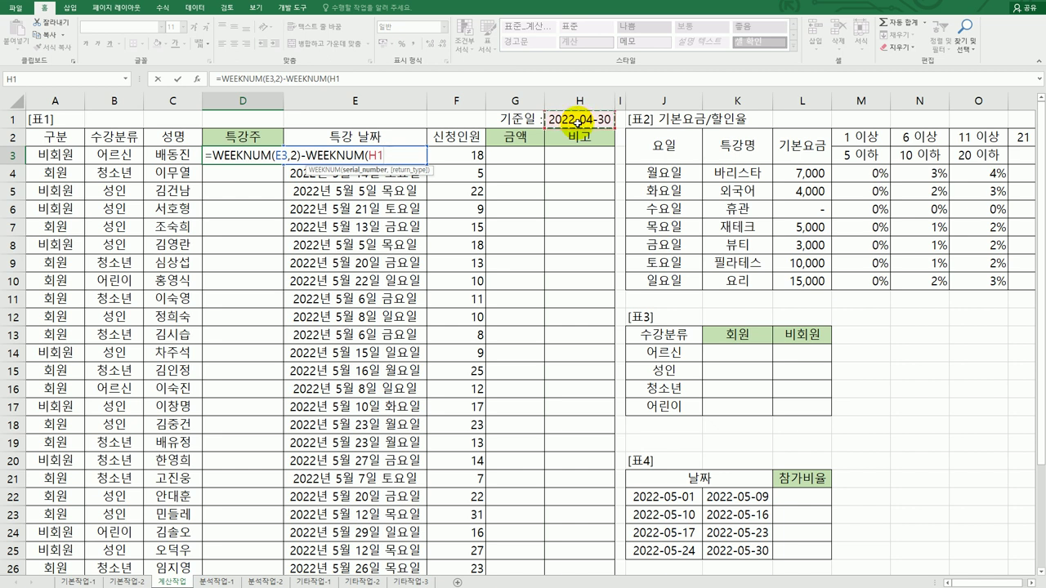
pyautogui.press('F4')
pyautogui.write(',')
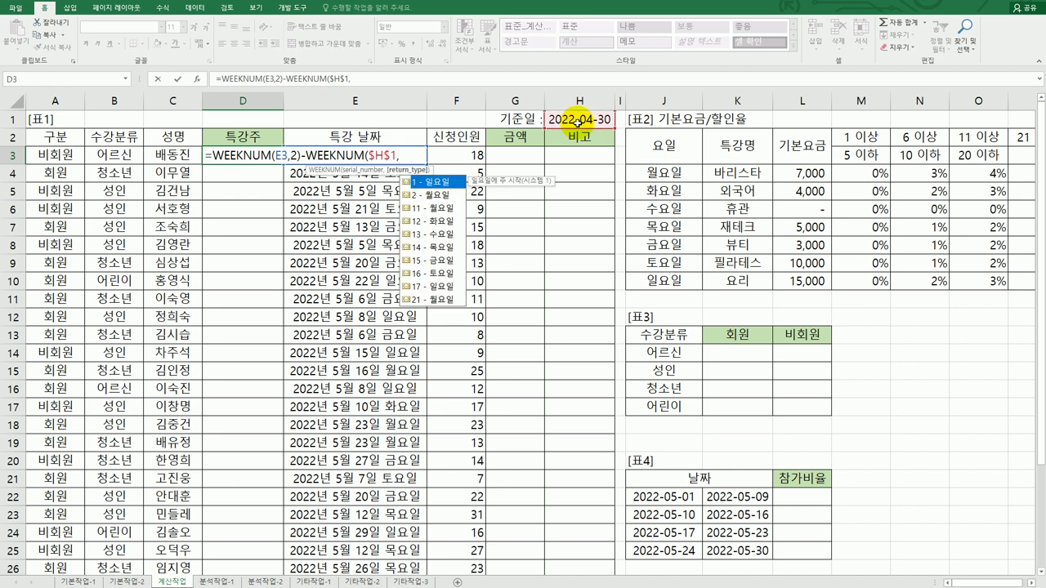
pyautogui.write('2')
pyautogui.write(')')
pyautogui.press('Return')
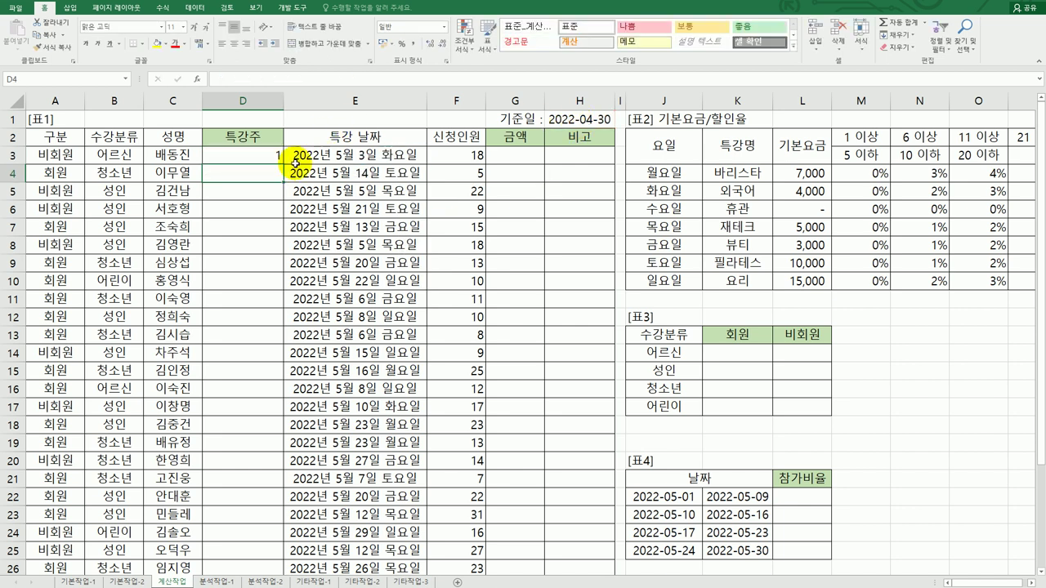
# Fill the week-difference formula from D3 down the 특강주 column
pyautogui.click(267, 157)
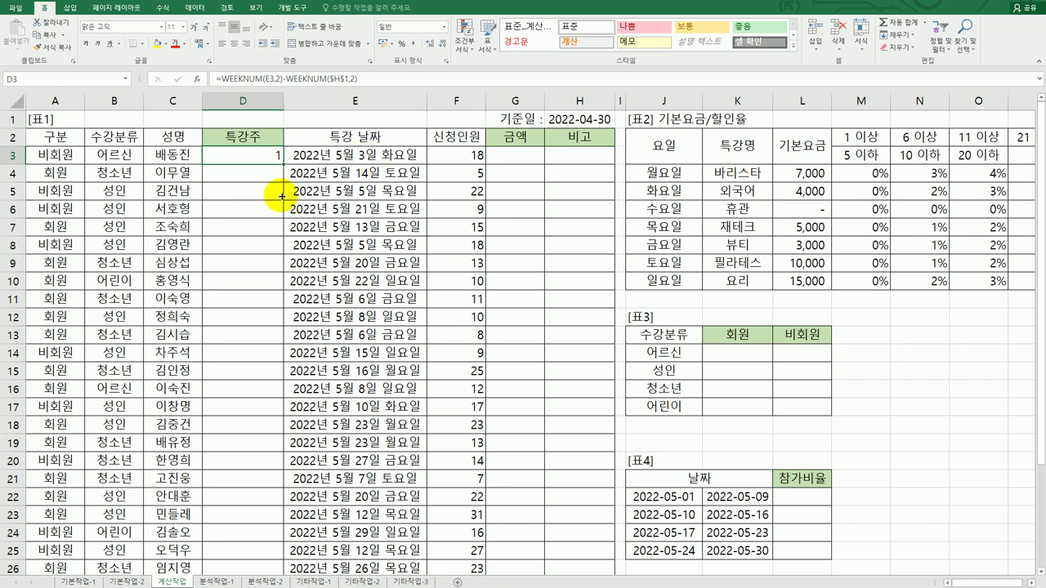
pyautogui.moveTo(281, 196); pyautogui.dragTo(275, 521)
pyautogui.scroll(3, 371, 413)
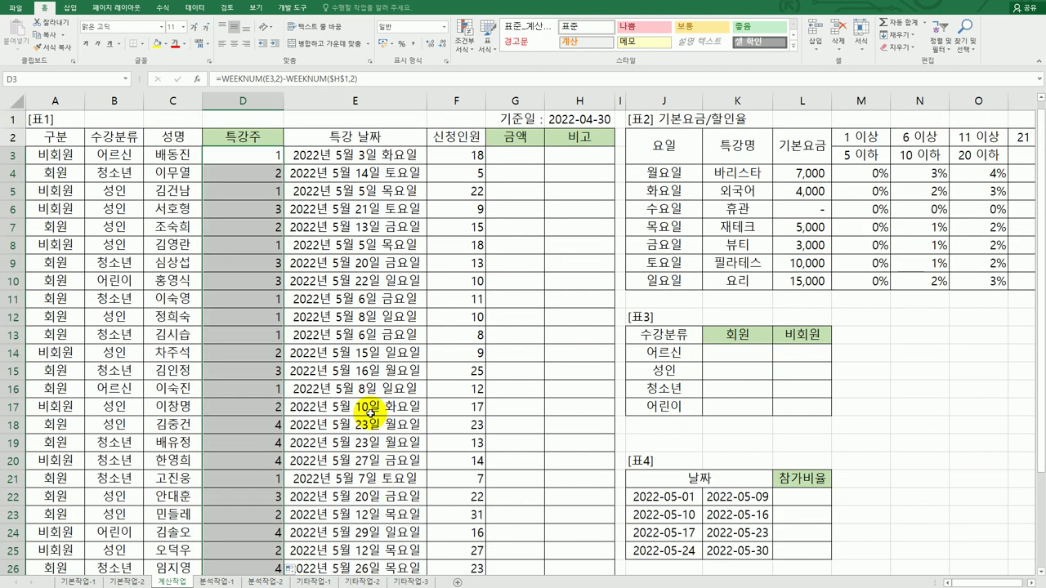
# Check the filled week numbers against several 특강 날짜 entries, and review the 구분 in A3 and the D3 formula
pyautogui.click(341, 173)
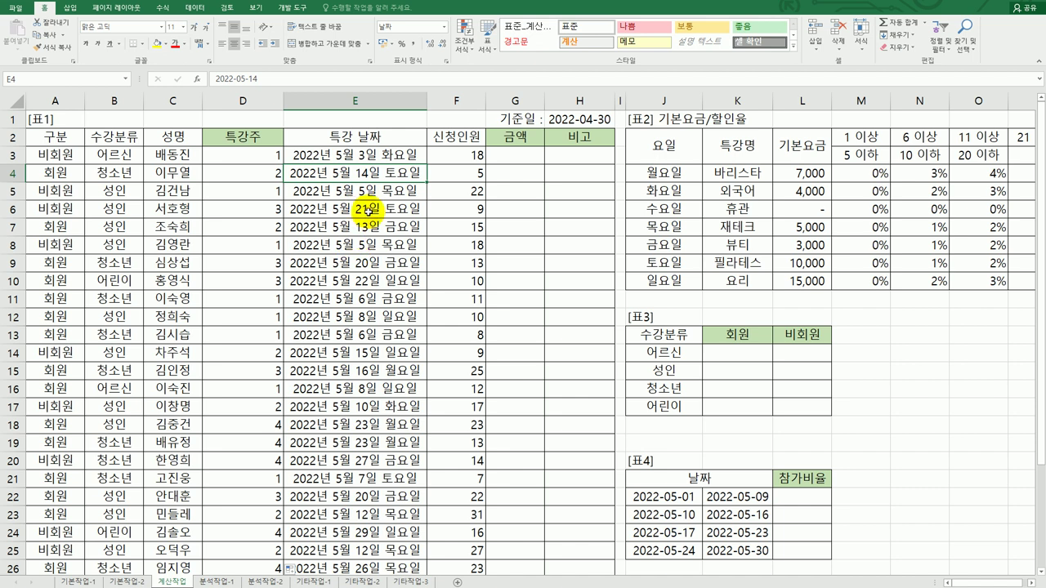
pyautogui.click(369, 210)
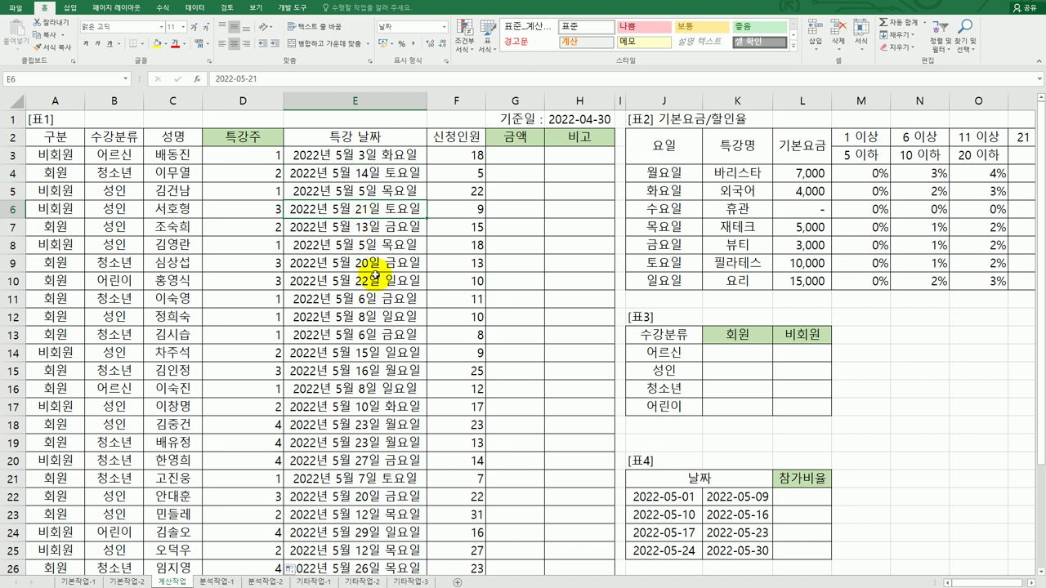
pyautogui.click(363, 442)
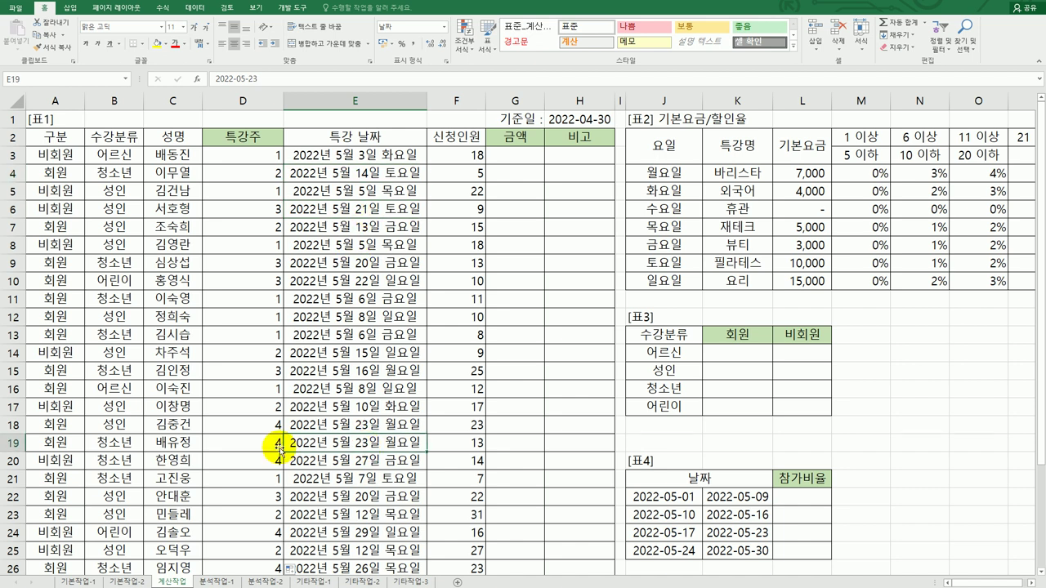
pyautogui.click(270, 161)
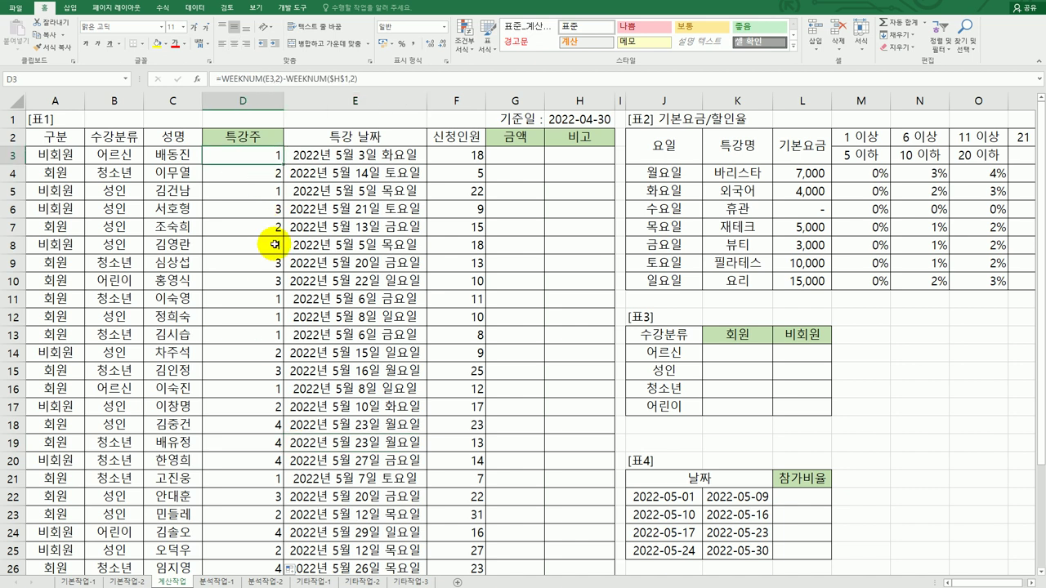
pyautogui.click(42, 156)
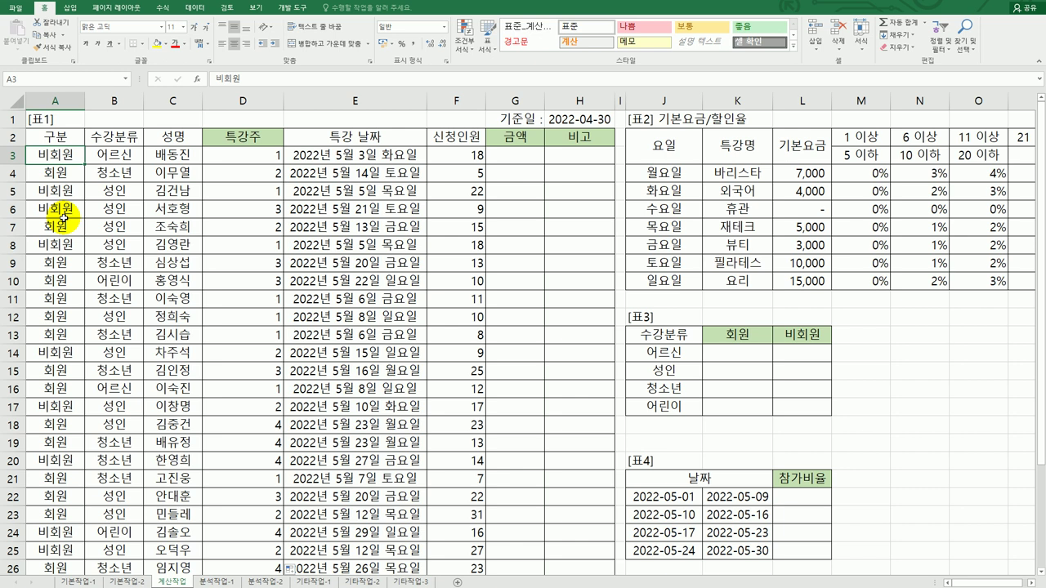
pyautogui.click(268, 158)
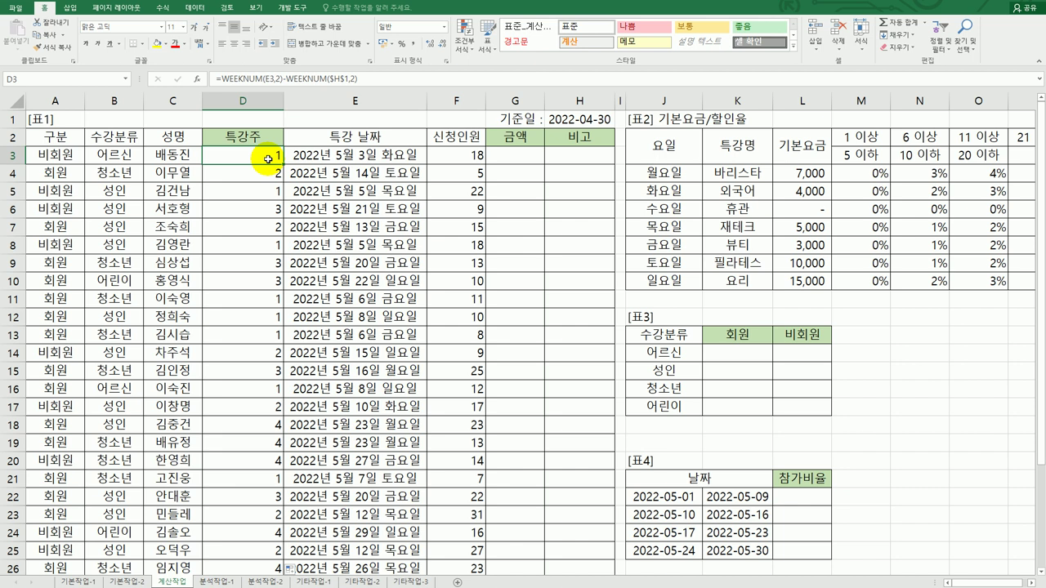
# Wrap the D3 formula in CONCATENATE, with A3 and "-" as arguments ahead of the week difference
pyautogui.doubleClick(268, 159)
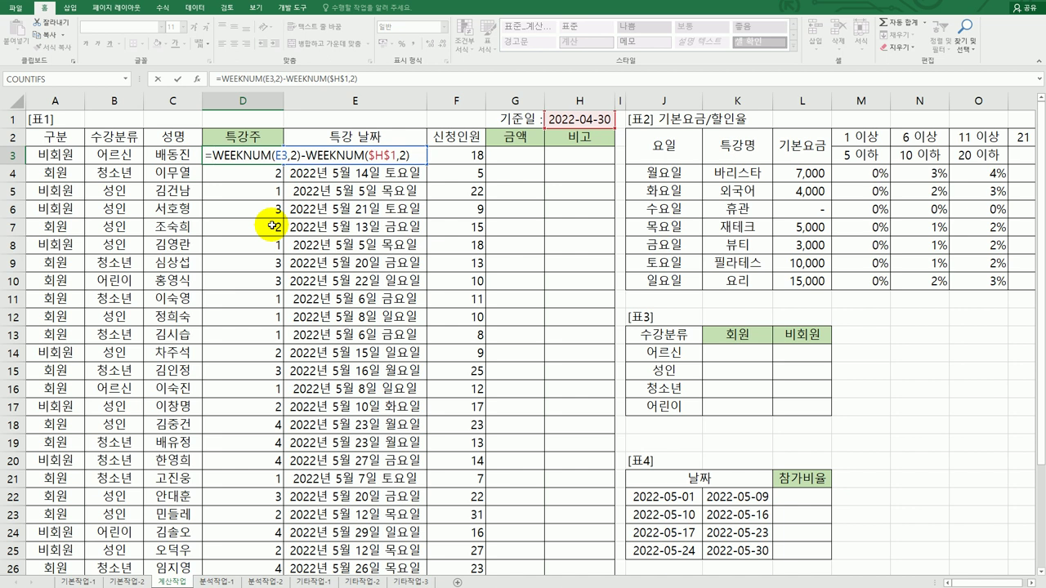
pyautogui.write('con')
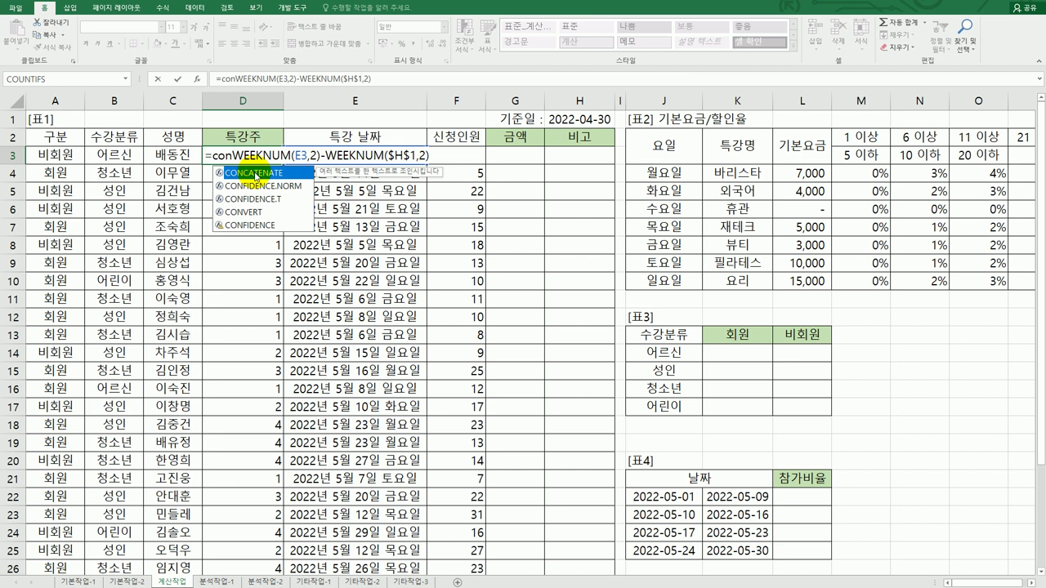
pyautogui.doubleClick(256, 174)
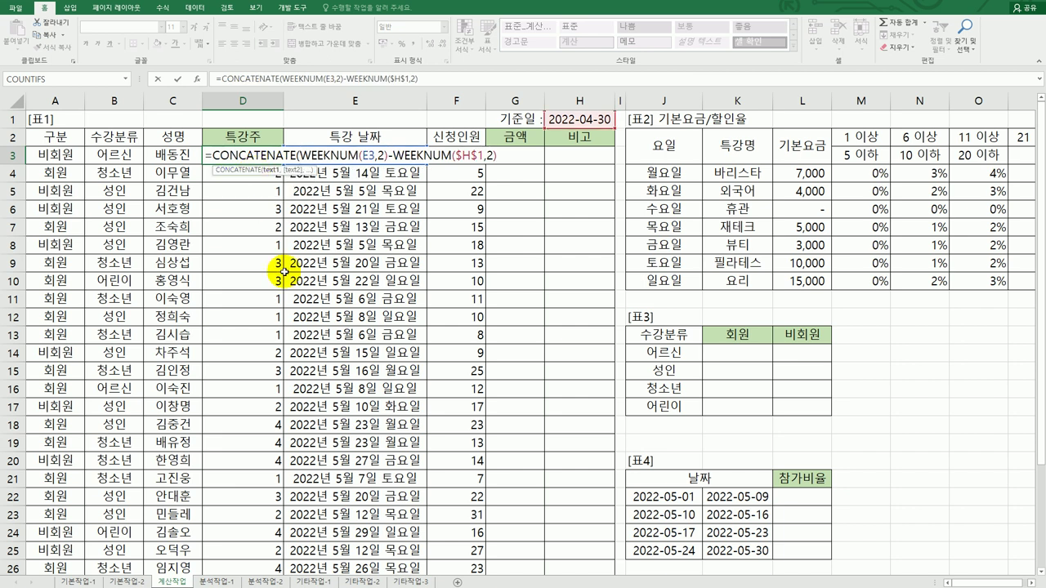
pyautogui.click(61, 155)
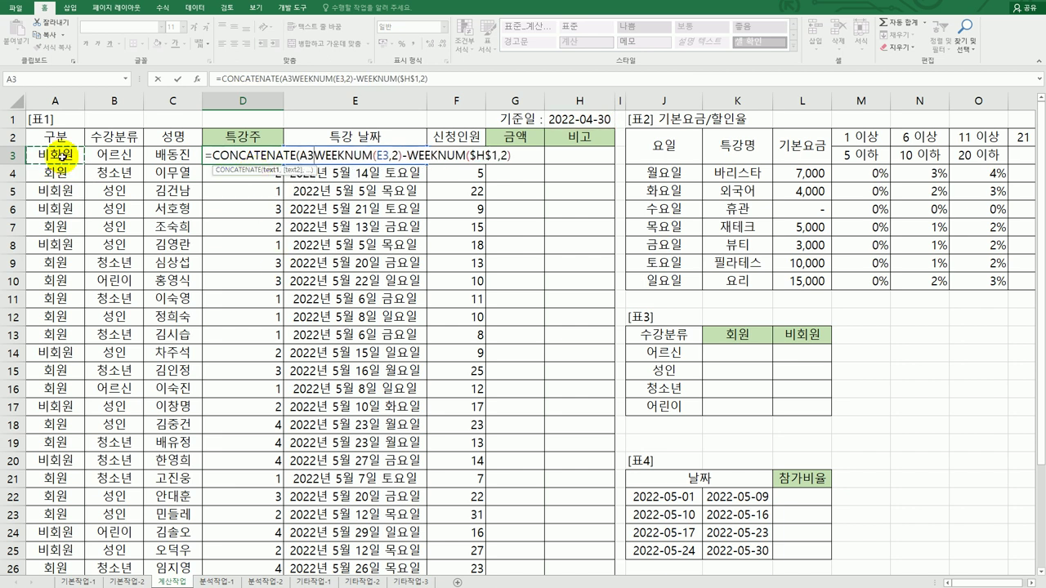
pyautogui.write(',')
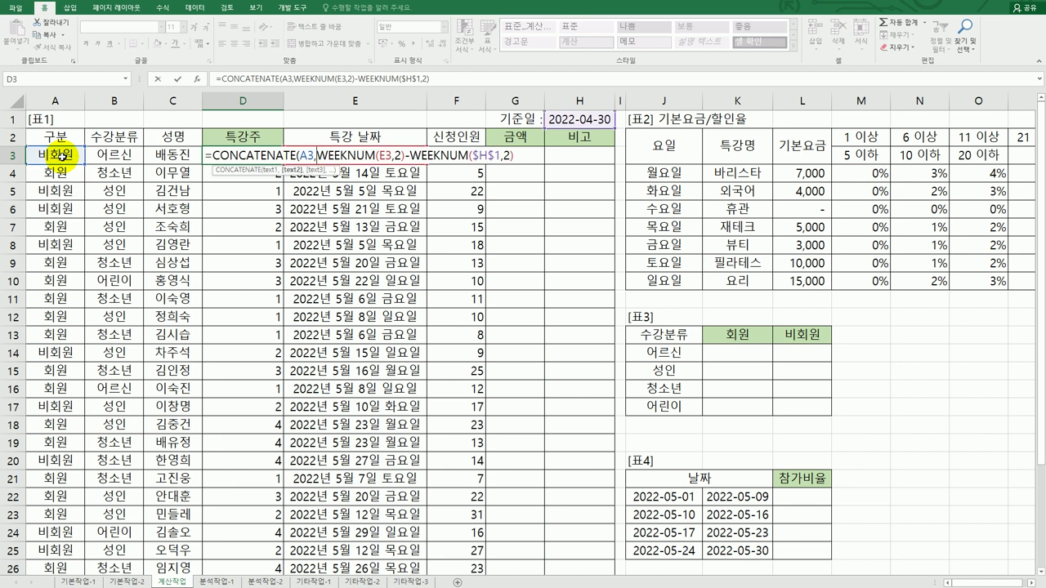
pyautogui.write('"-')
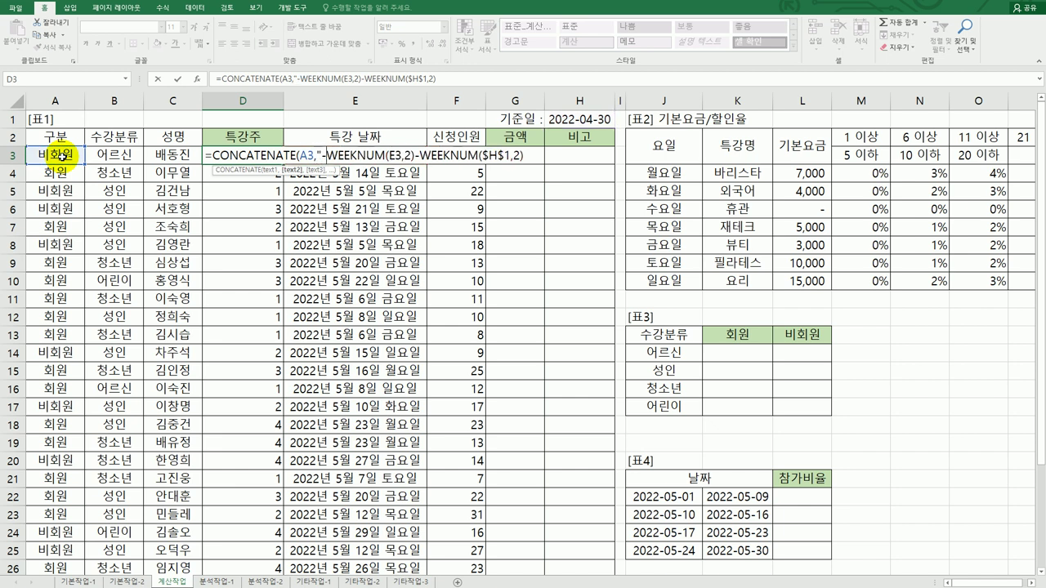
pyautogui.write('",')
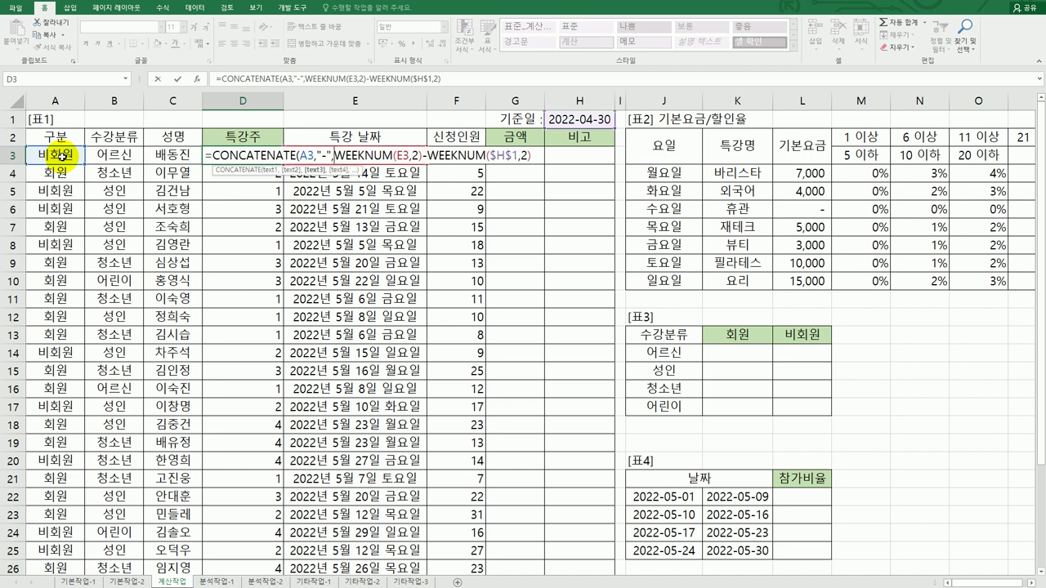
# Add "주" as the final CONCATENATE argument in D3 and fill the completed formula down the 특강주 column
pyautogui.click(531, 159)
pyautogui.write(',')
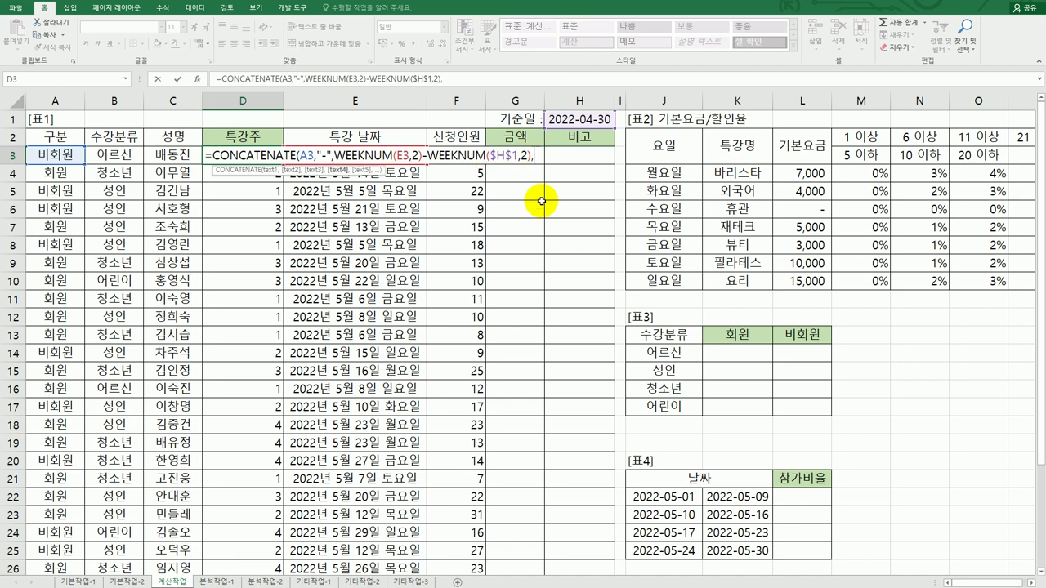
pyautogui.write('"w')
pyautogui.press('BackSpace')
pyautogui.write('주"')
pyautogui.press('Return')
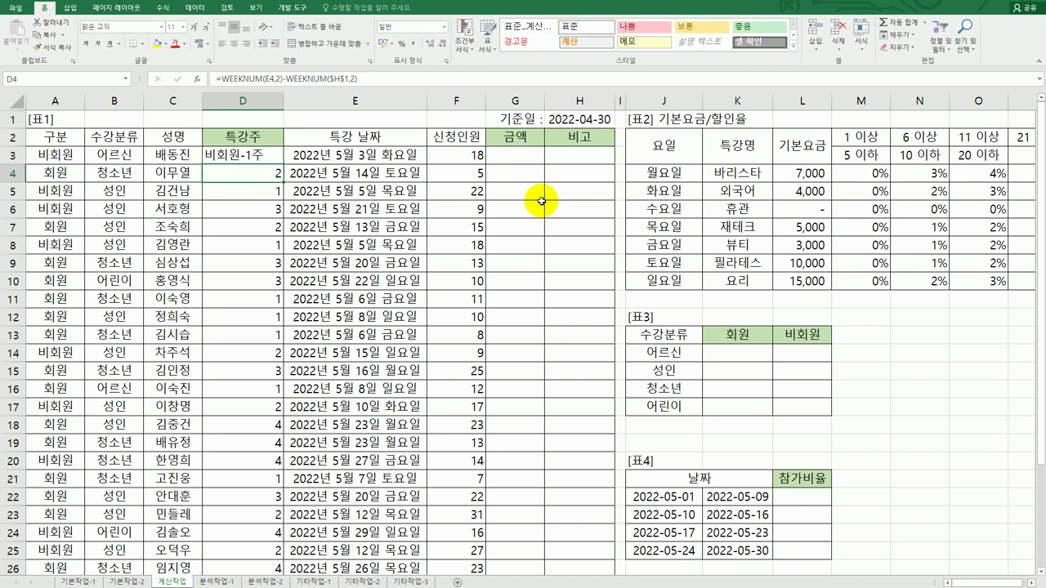
pyautogui.click(257, 158)
pyautogui.doubleClick(282, 164)
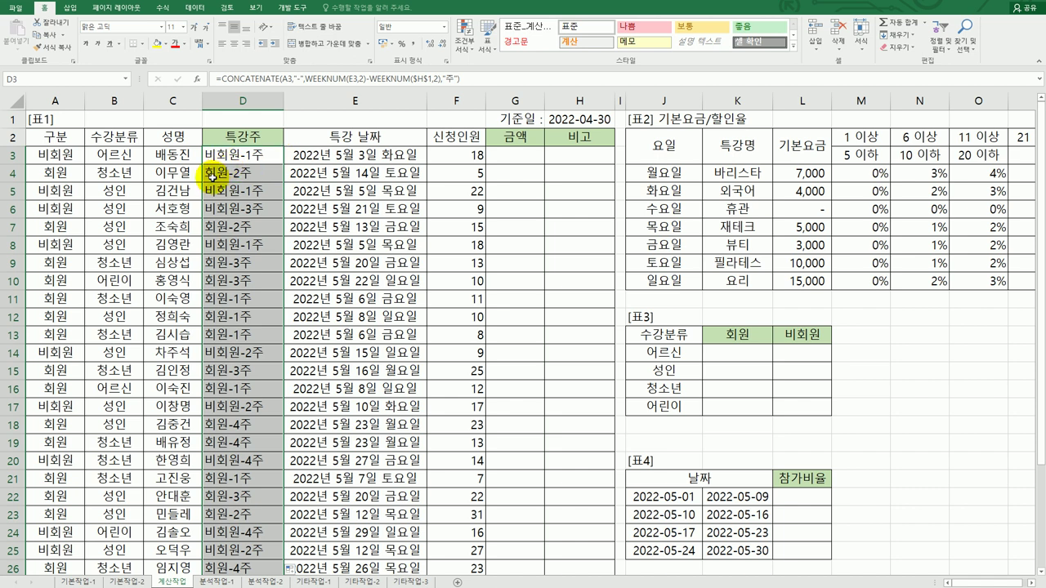
# Review the inputs for the 금액 calculation: 특강 날짜 and 신청인원 in 표1, and the 기본요금 and discount rates in 표2
pyautogui.click(328, 157)
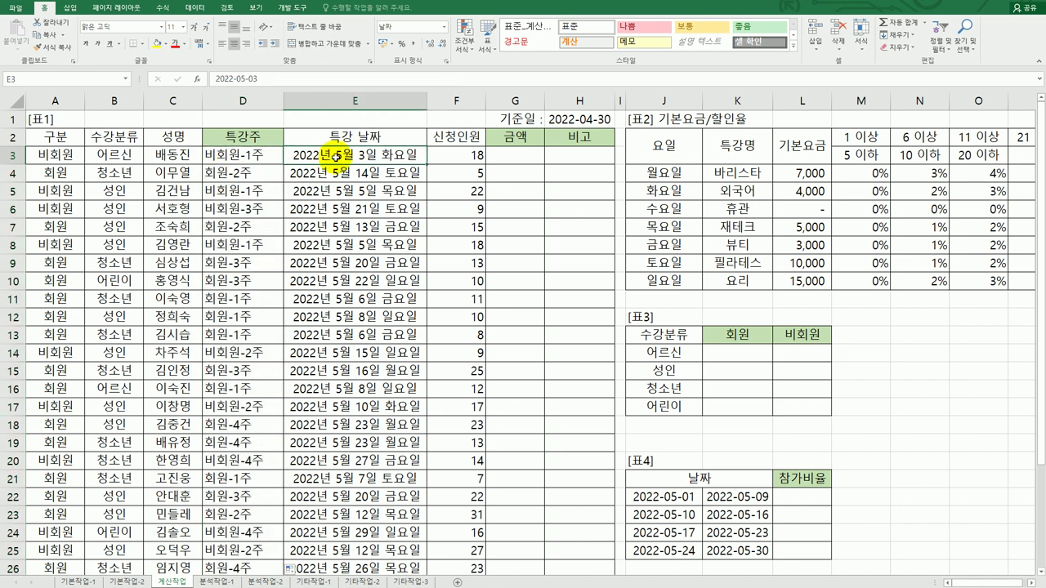
pyautogui.click(462, 157)
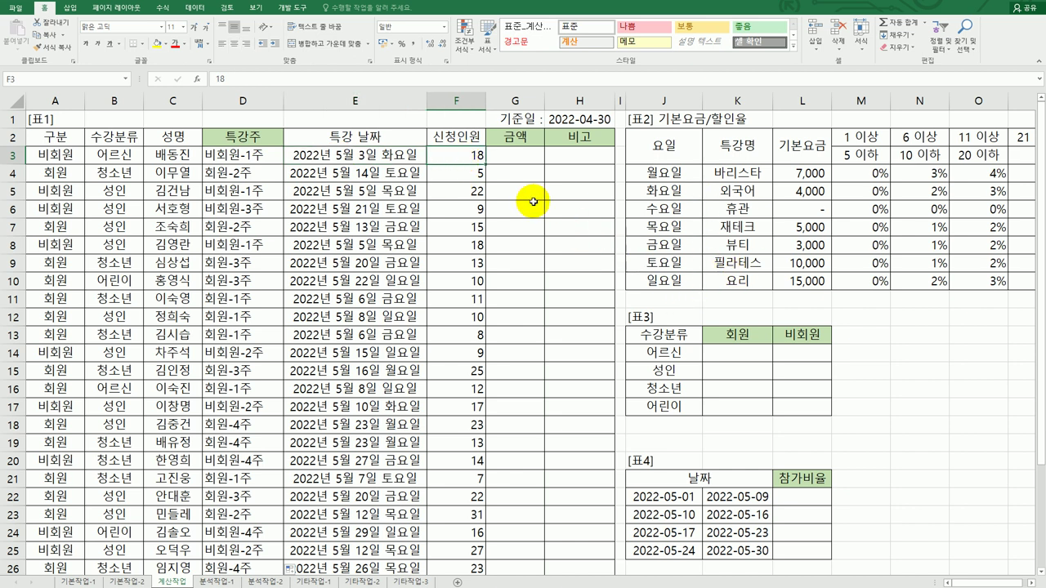
pyautogui.click(519, 159)
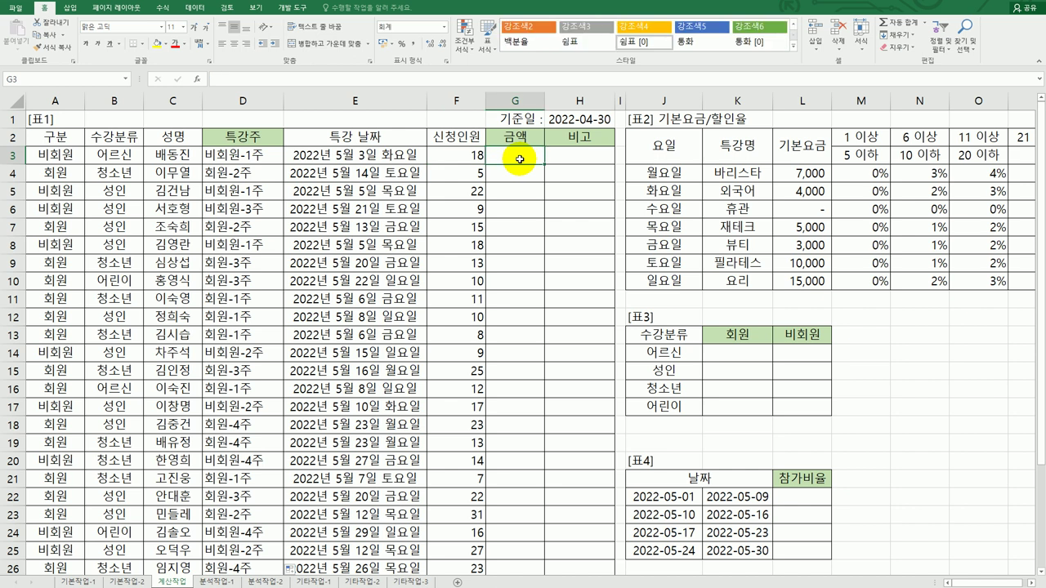
pyautogui.click(453, 157)
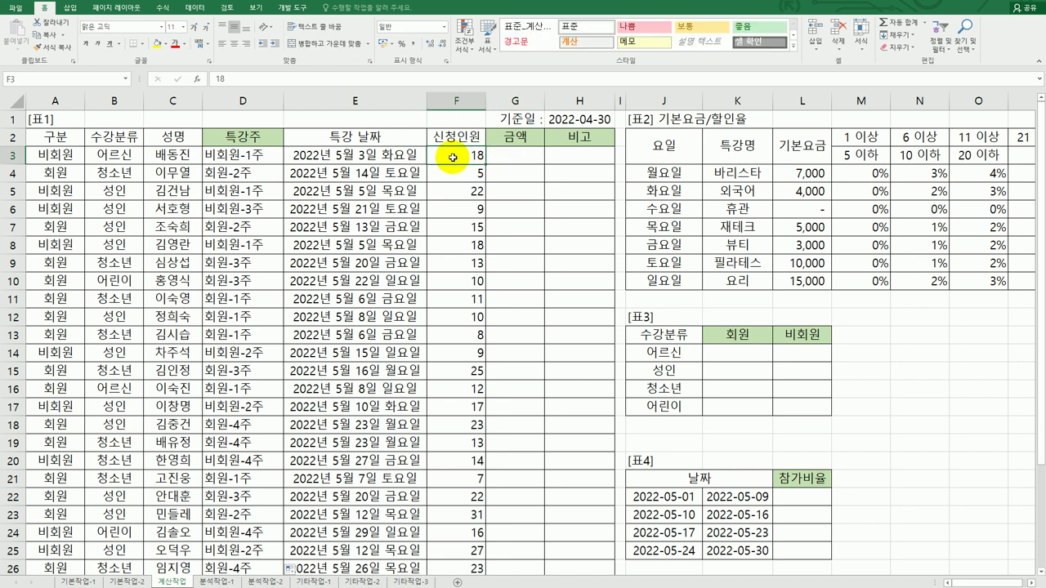
pyautogui.moveTo(798, 167); pyautogui.dragTo(797, 283)
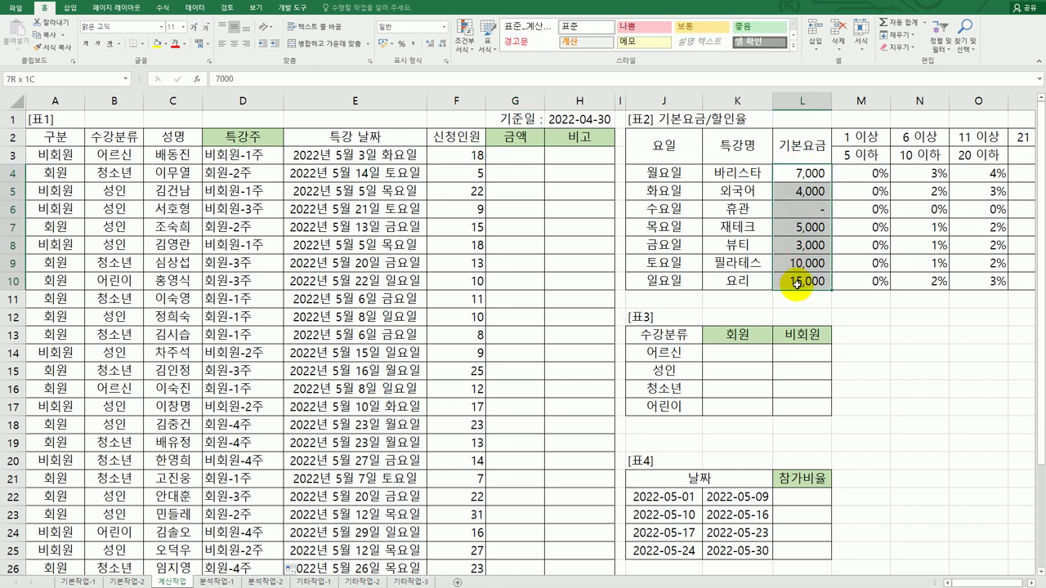
pyautogui.click(523, 155)
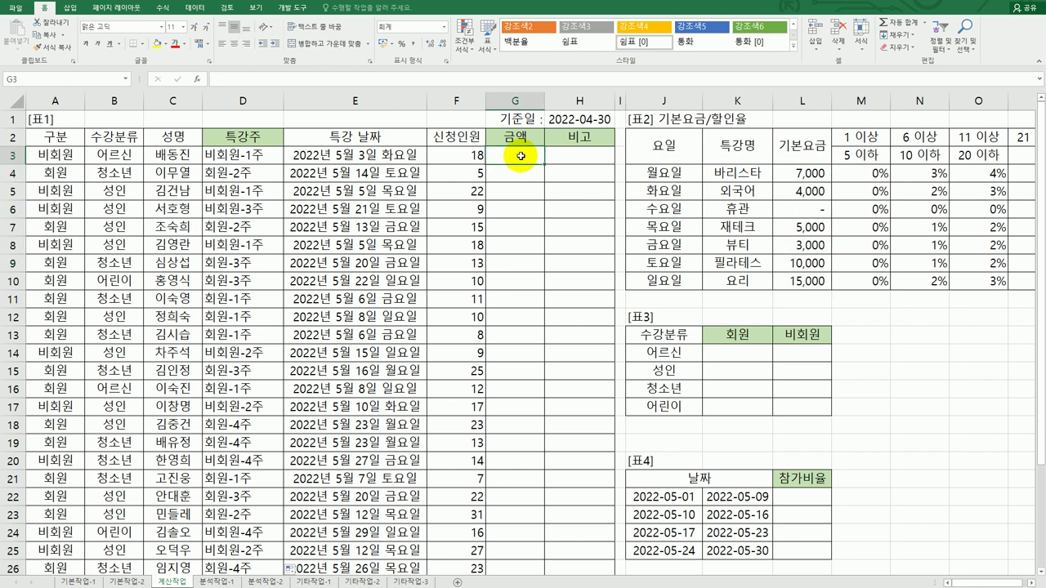
pyautogui.moveTo(872, 173); pyautogui.dragTo(1024, 274)
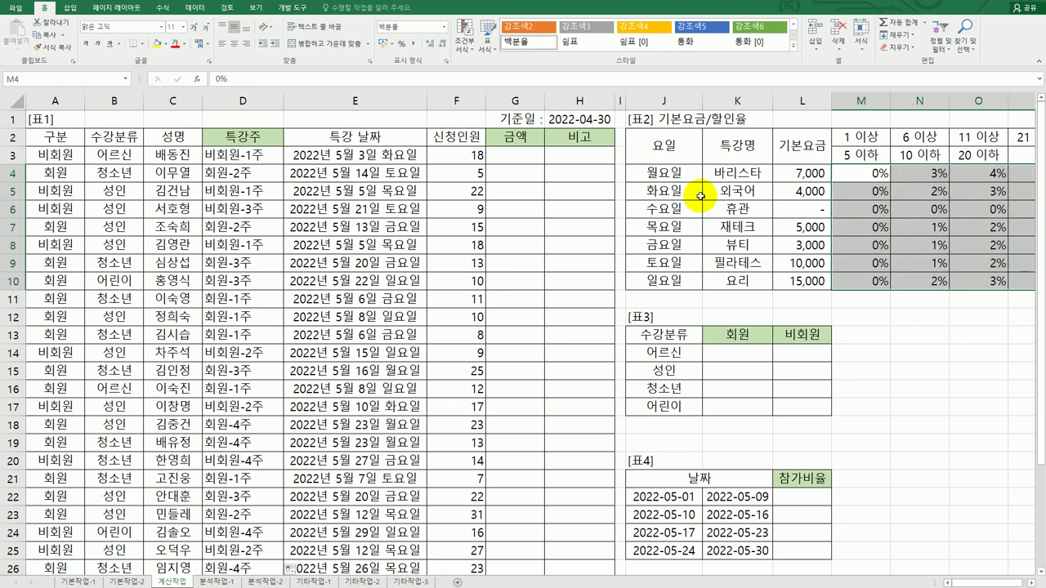
# Begin an INDEX formula in G3 with the 표2 기본요금 range as the absolute array $L$4:$L$10
pyautogui.click(531, 161)
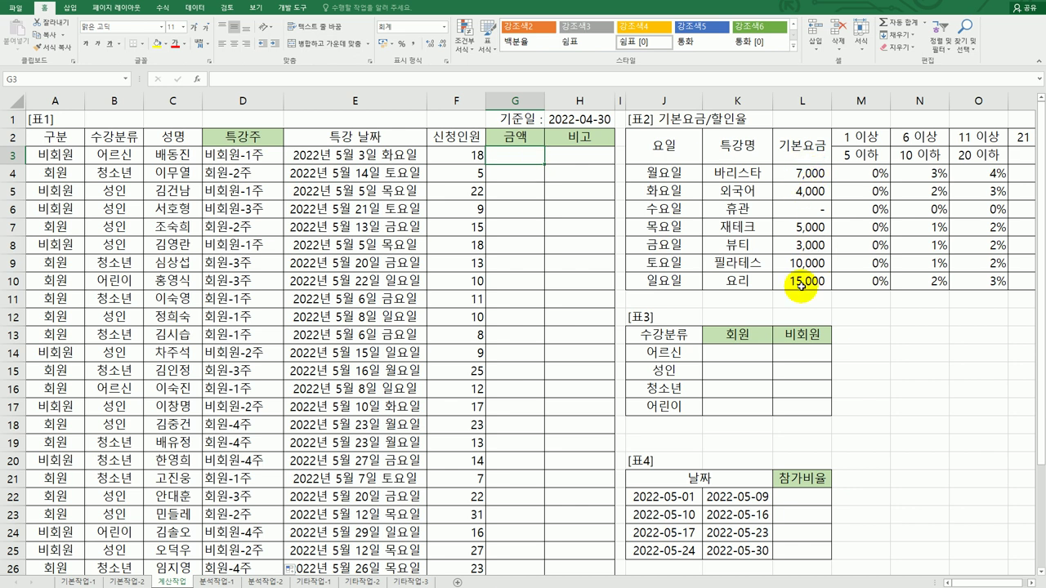
pyautogui.write('=')
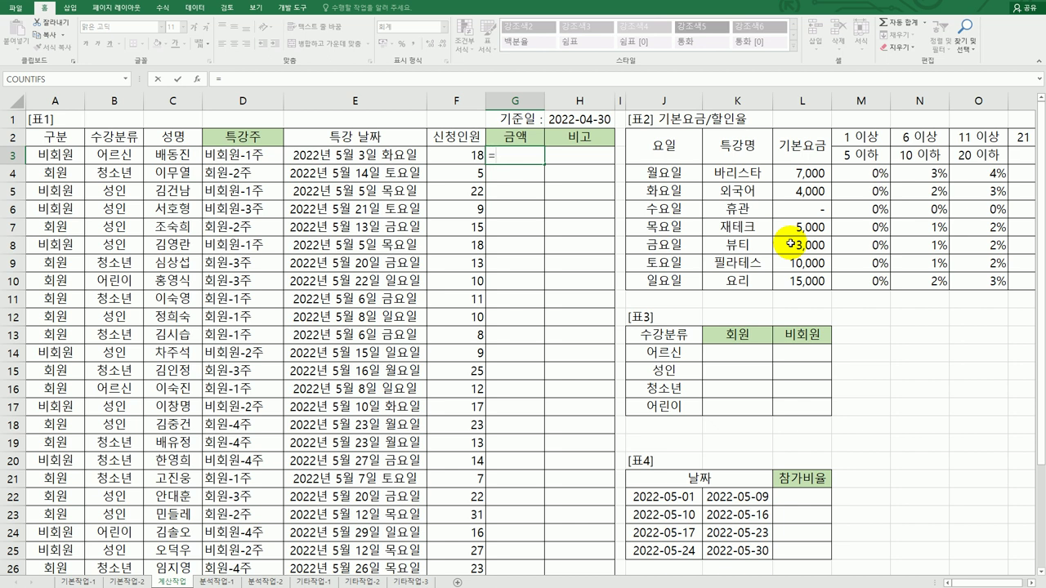
pyautogui.write('i')
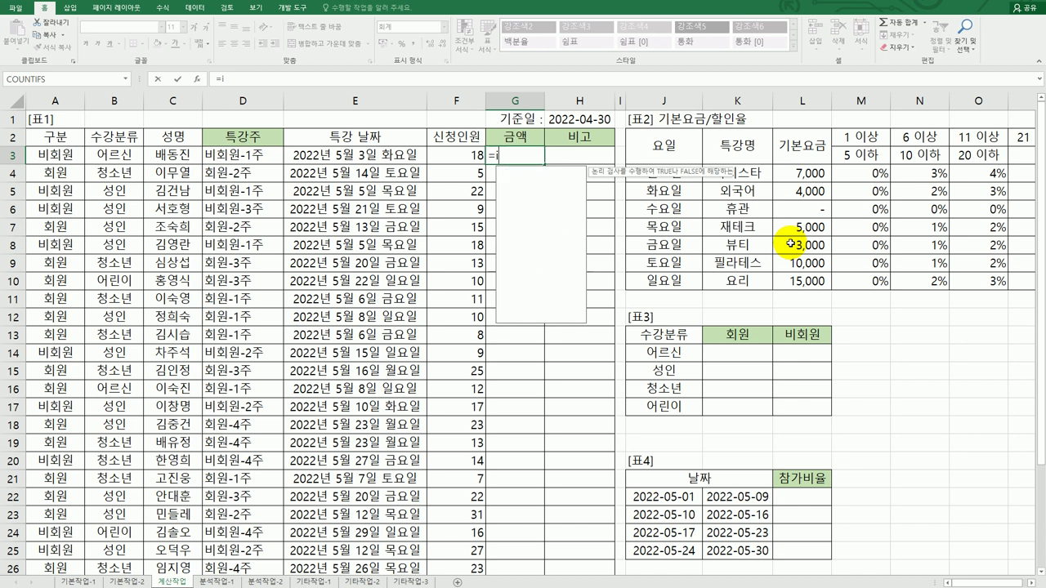
pyautogui.write('n')
pyautogui.press('Tab')
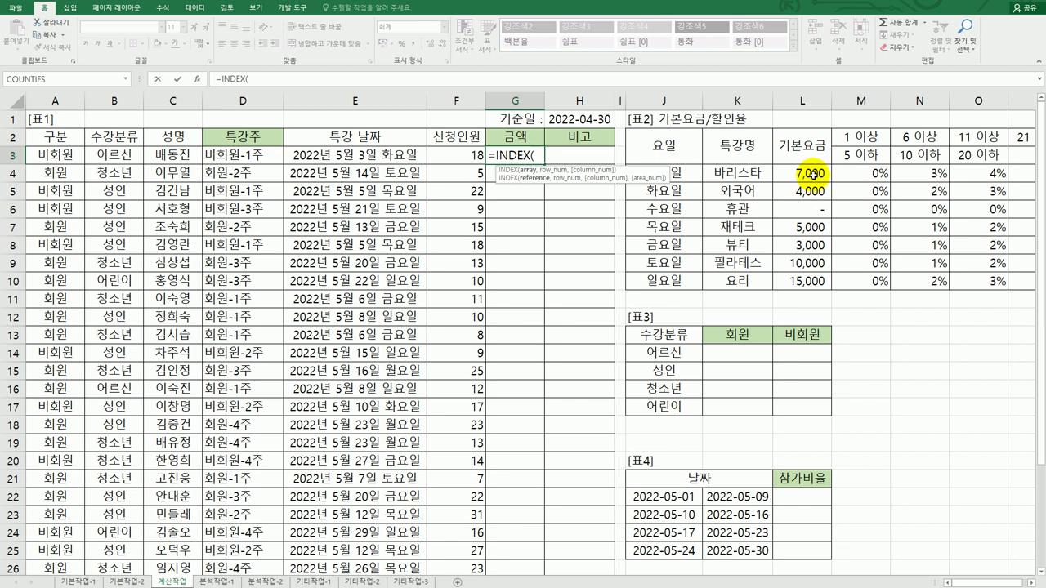
pyautogui.moveTo(814, 173); pyautogui.dragTo(816, 281)
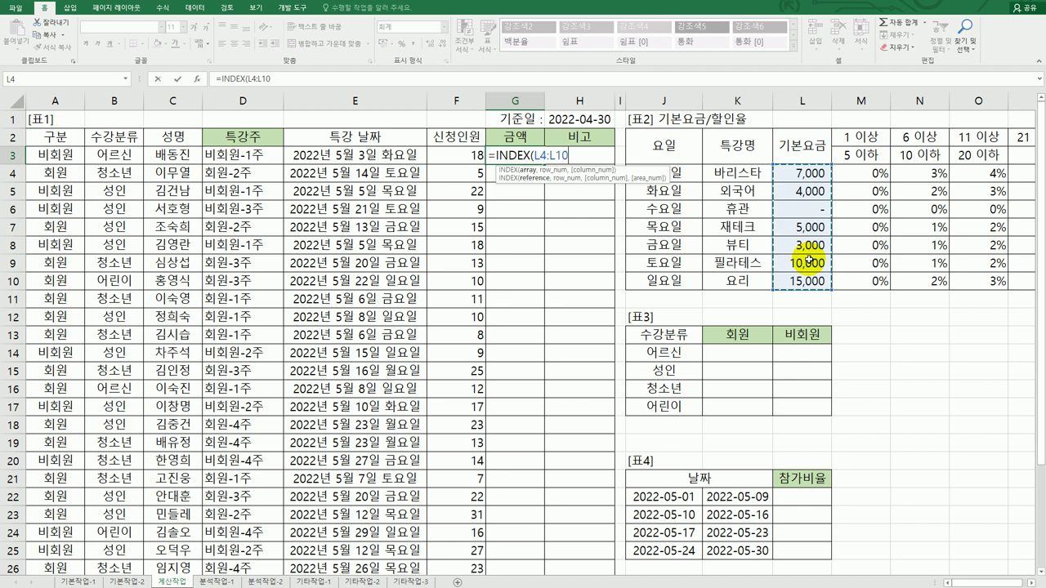
pyautogui.press('F4')
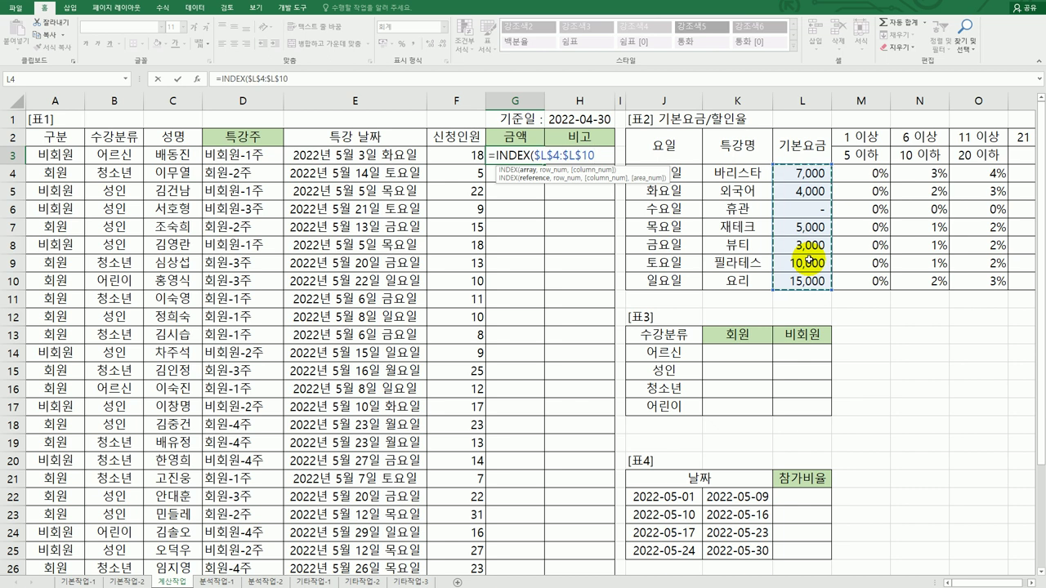
pyautogui.write(',')
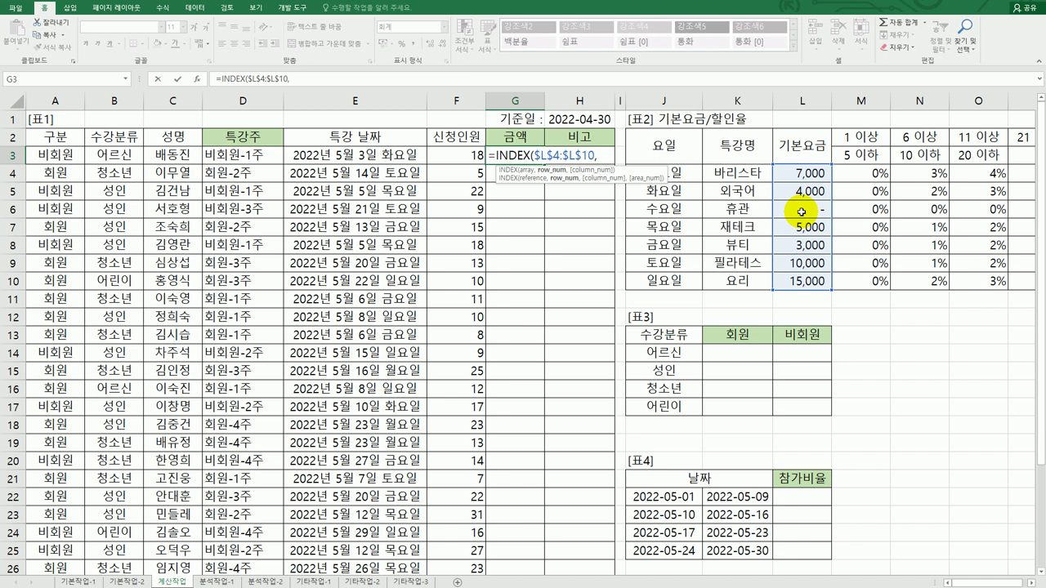
# Add WEEKDAY(E3,2) as the INDEX row number in G3 and complete the formula
pyautogui.write('wee')
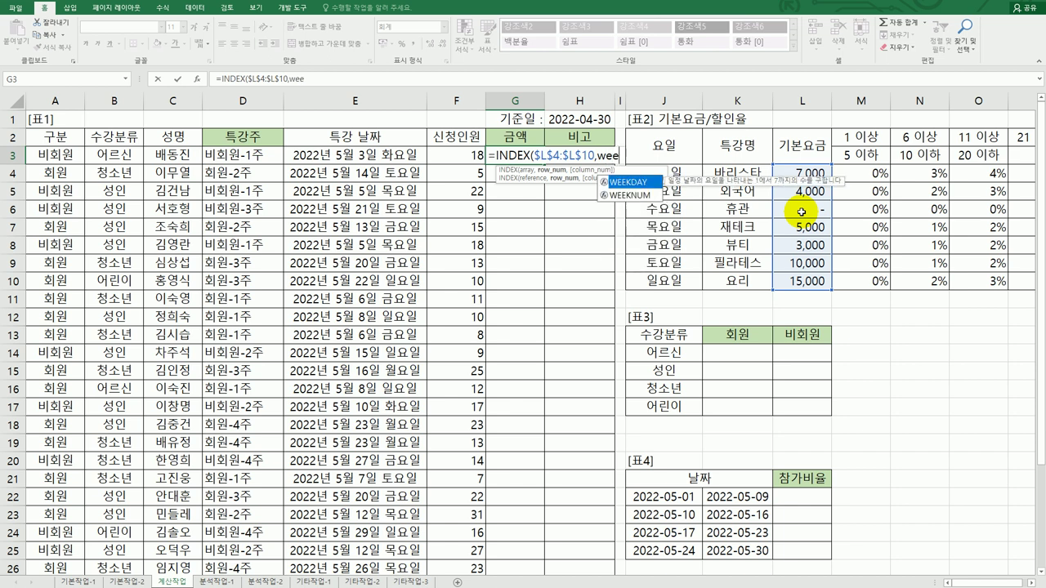
pyautogui.write('k')
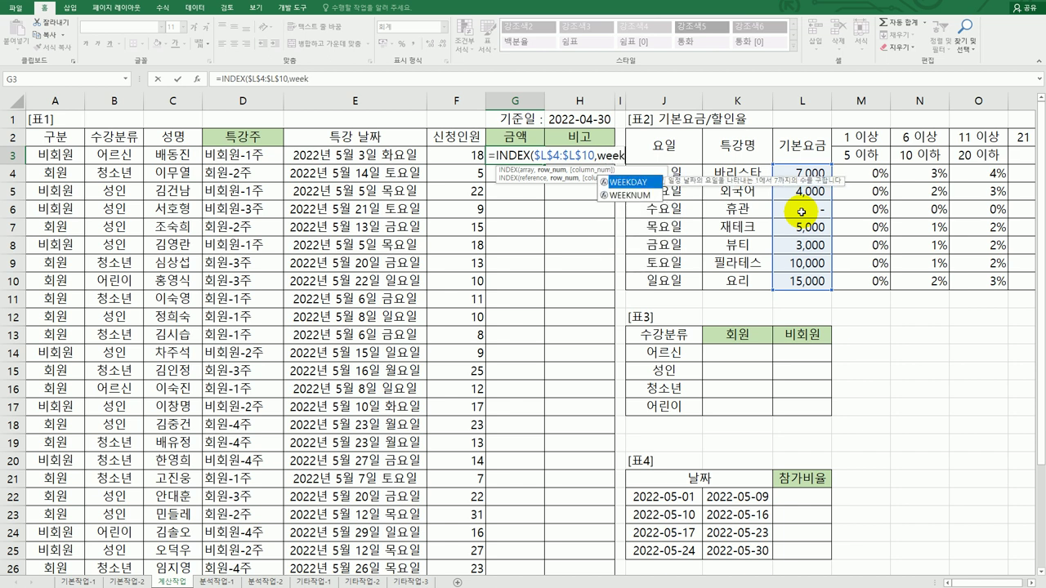
pyautogui.doubleClick(640, 182)
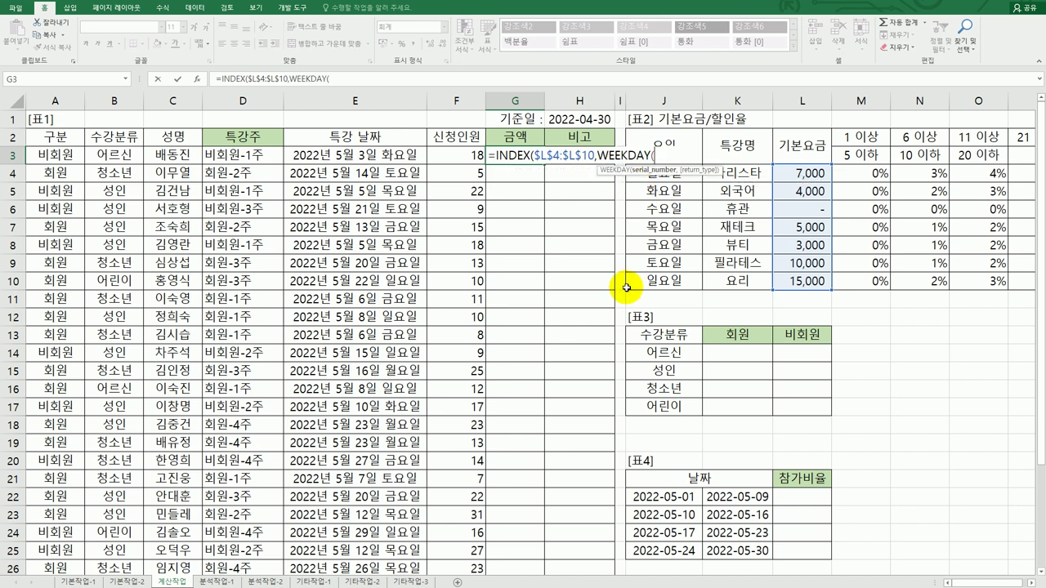
pyautogui.click(361, 154)
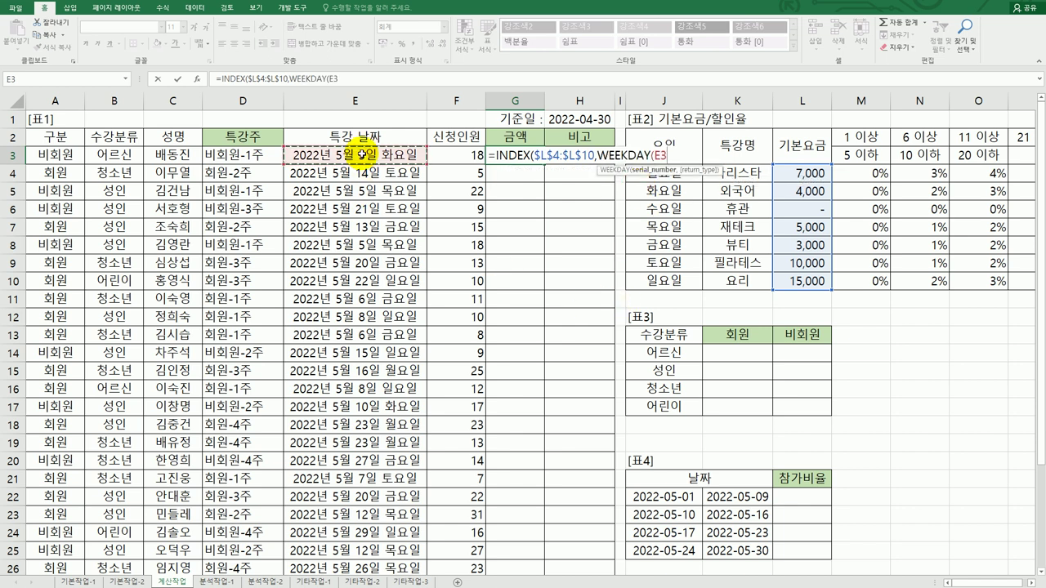
pyautogui.write(',')
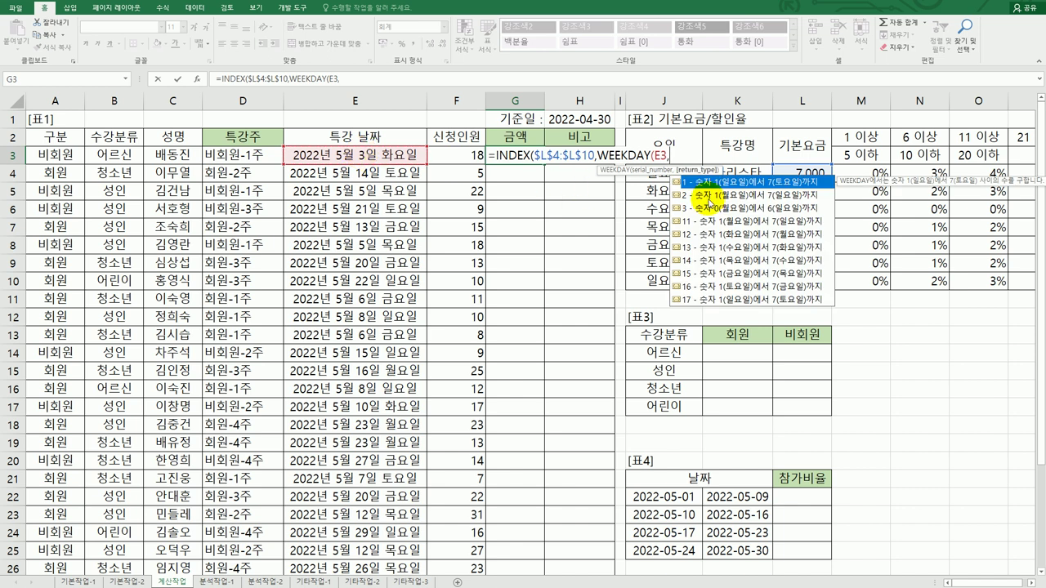
pyautogui.click(707, 199)
pyautogui.doubleClick(708, 200)
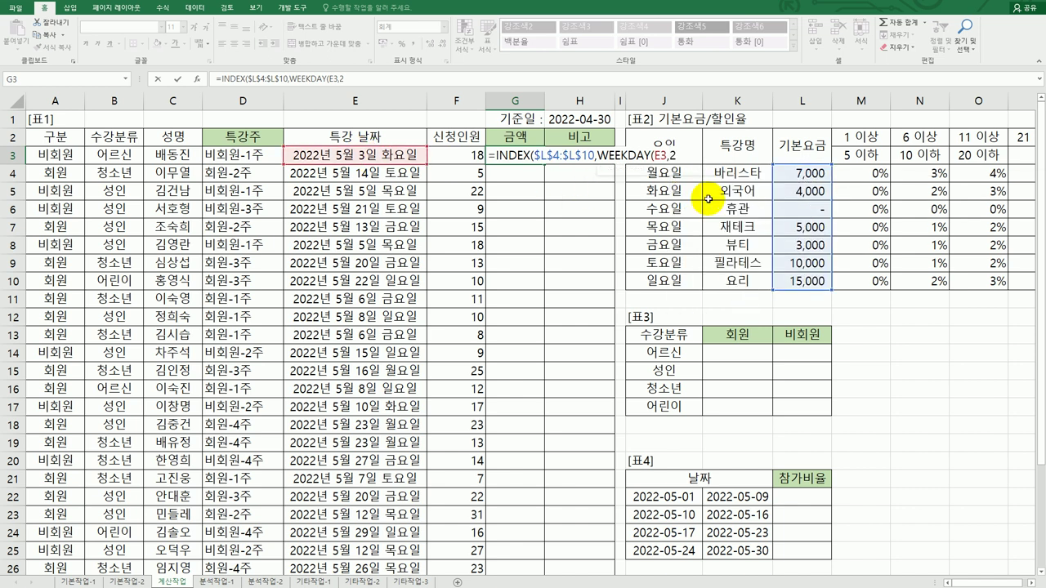
pyautogui.write(')')
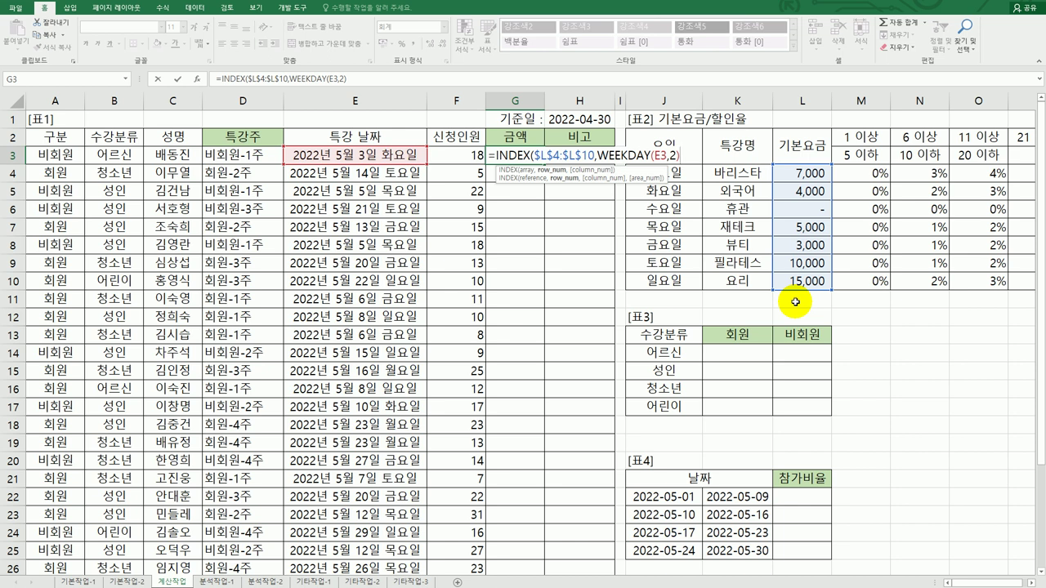
pyautogui.write(')')
pyautogui.press('Return')
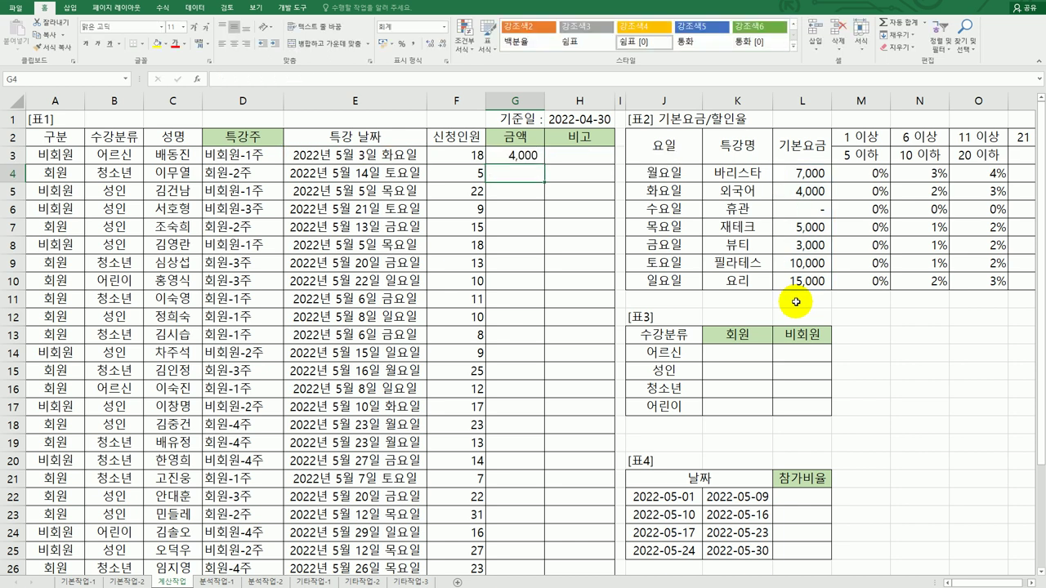
# Check the G3 fee against its 특강 날짜 and the 표2 기본요금, and fill the formula down the 금액 column
pyautogui.click(532, 159)
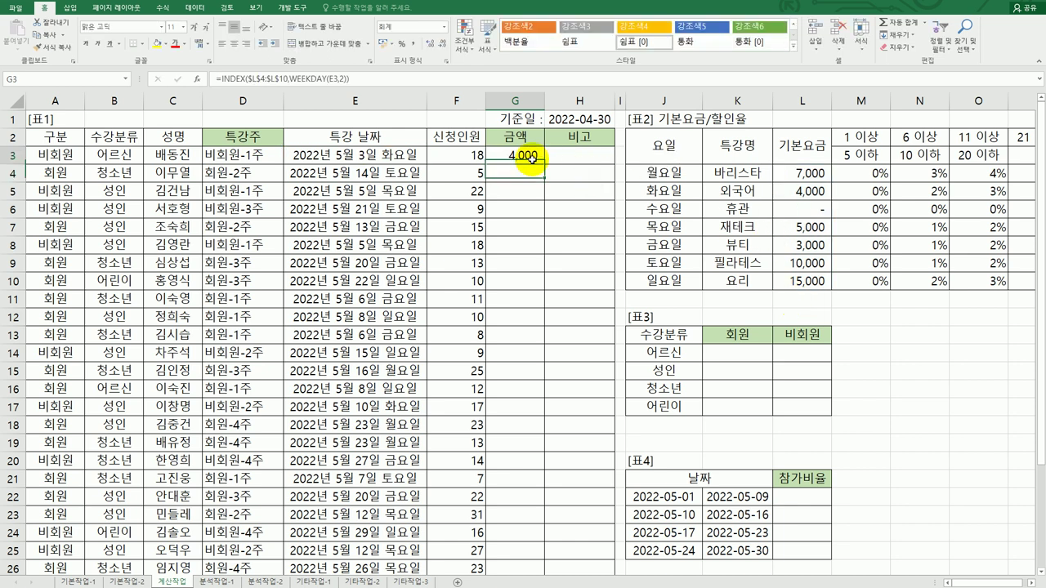
pyautogui.click(418, 160)
pyautogui.click(519, 155)
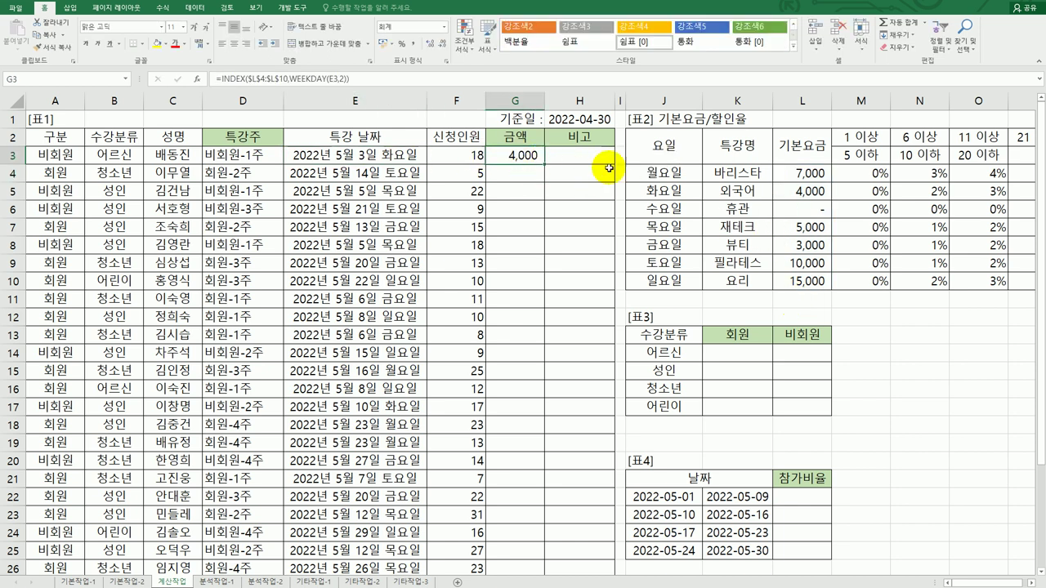
pyautogui.click(820, 197)
pyautogui.click(555, 152)
pyautogui.click(536, 156)
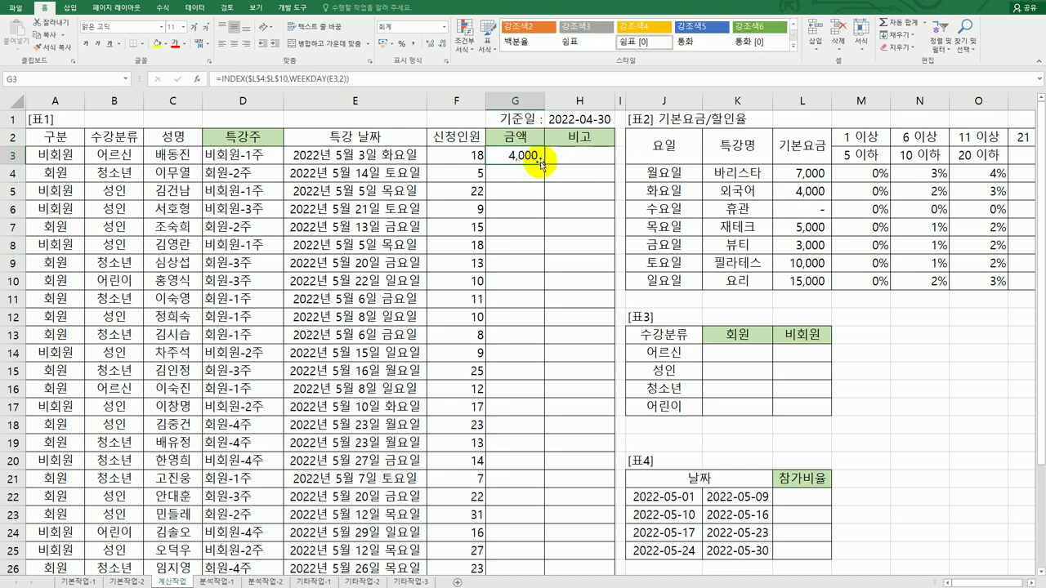
pyautogui.doubleClick(542, 165)
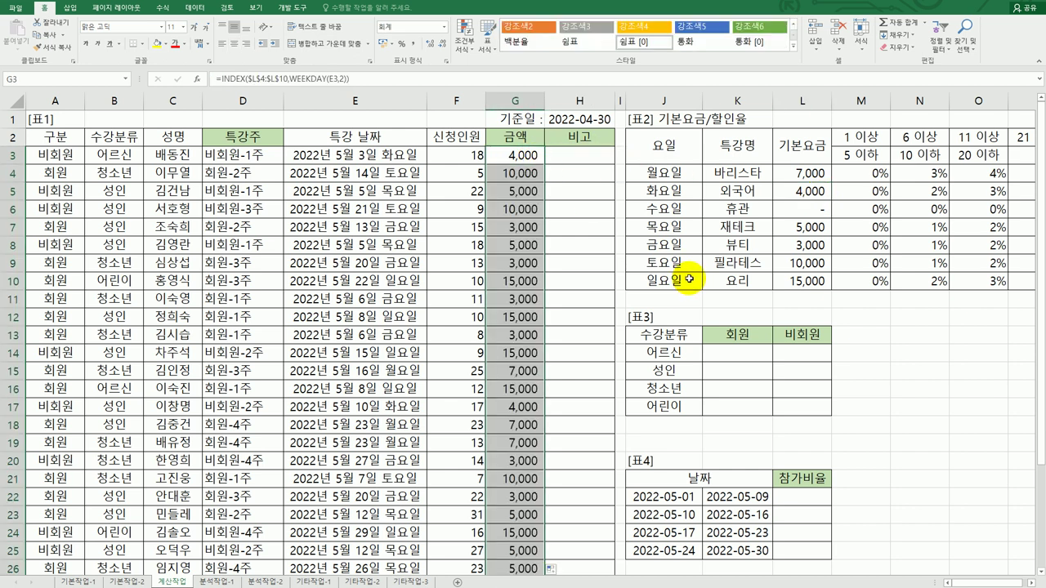
# Compare the filled fees for the dates in E4 and E12 with the matching weekday 기본요금 in 표2
pyautogui.click(393, 172)
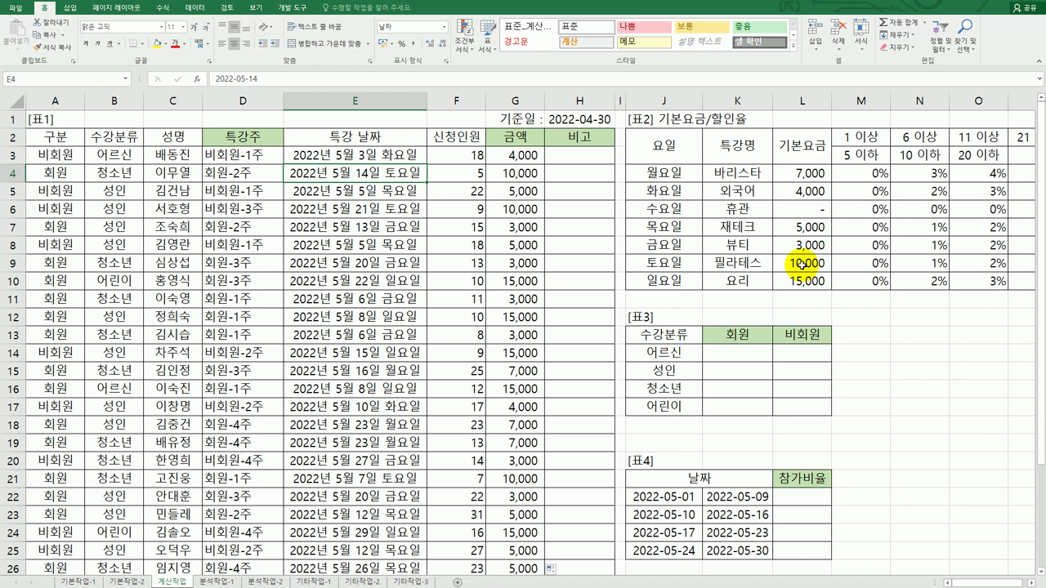
pyautogui.click(805, 263)
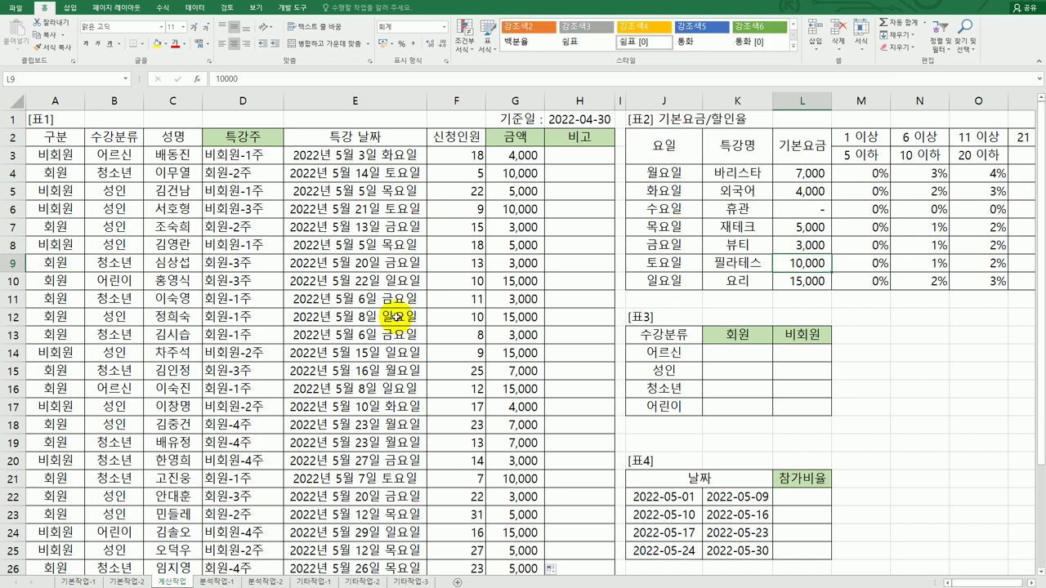
pyautogui.click(397, 317)
pyautogui.click(535, 318)
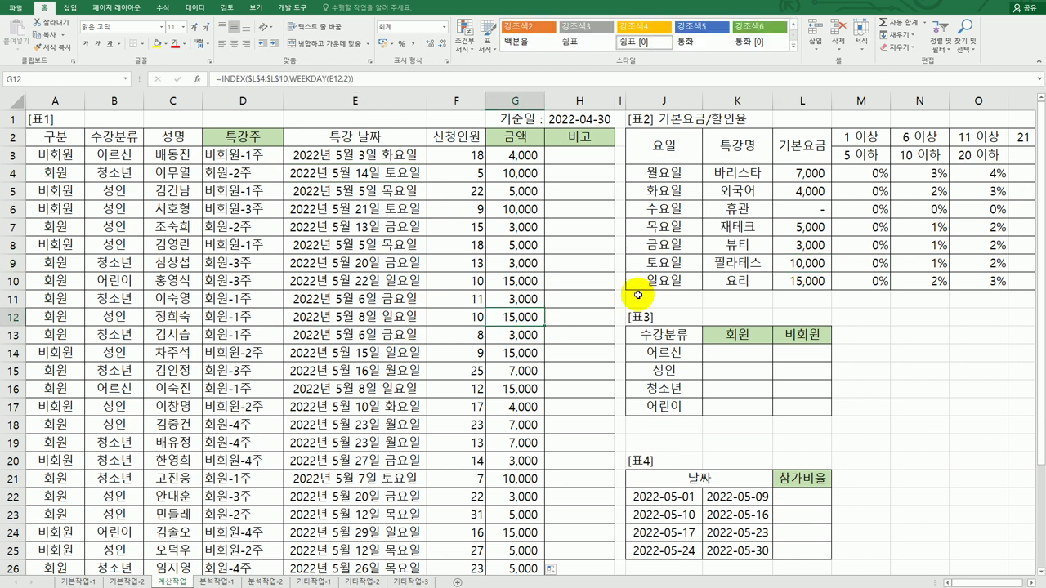
pyautogui.moveTo(798, 233); pyautogui.dragTo(797, 278)
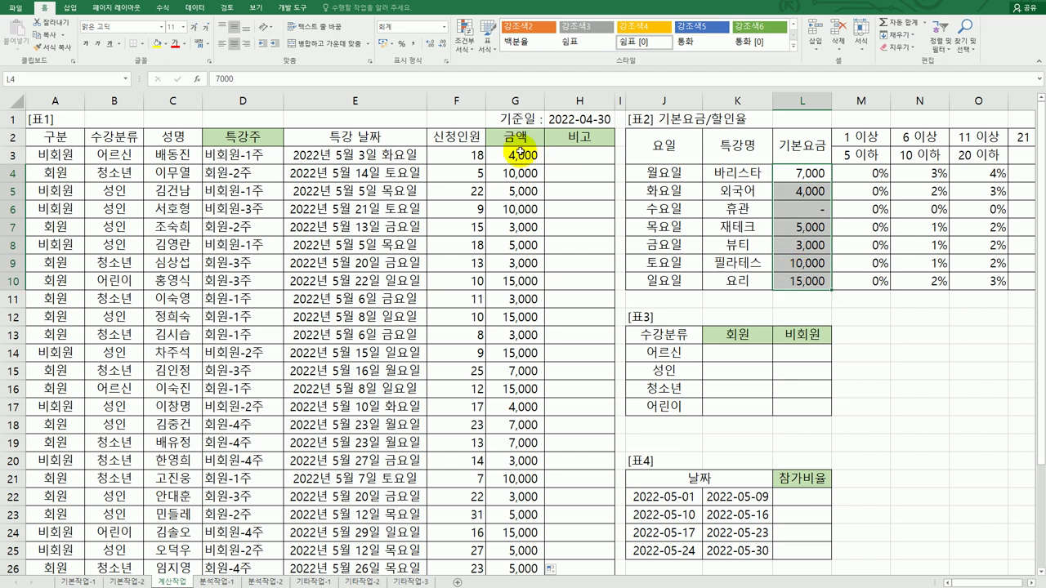
# Multiply the INDEX fee lookup in G3 by the 신청인원 in F3, placing F3* ahead of INDEX
pyautogui.click(521, 153)
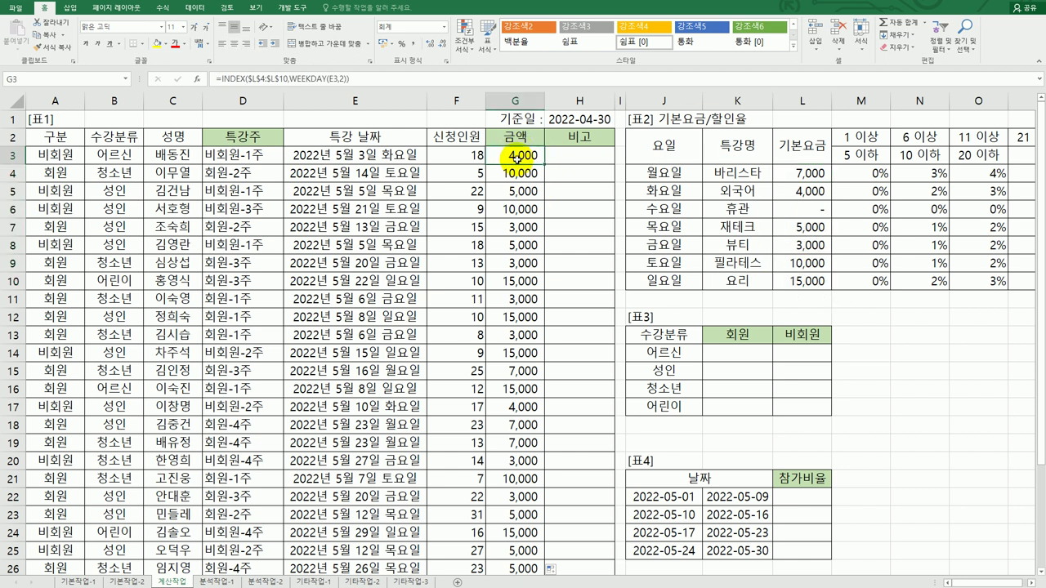
pyautogui.doubleClick(516, 160)
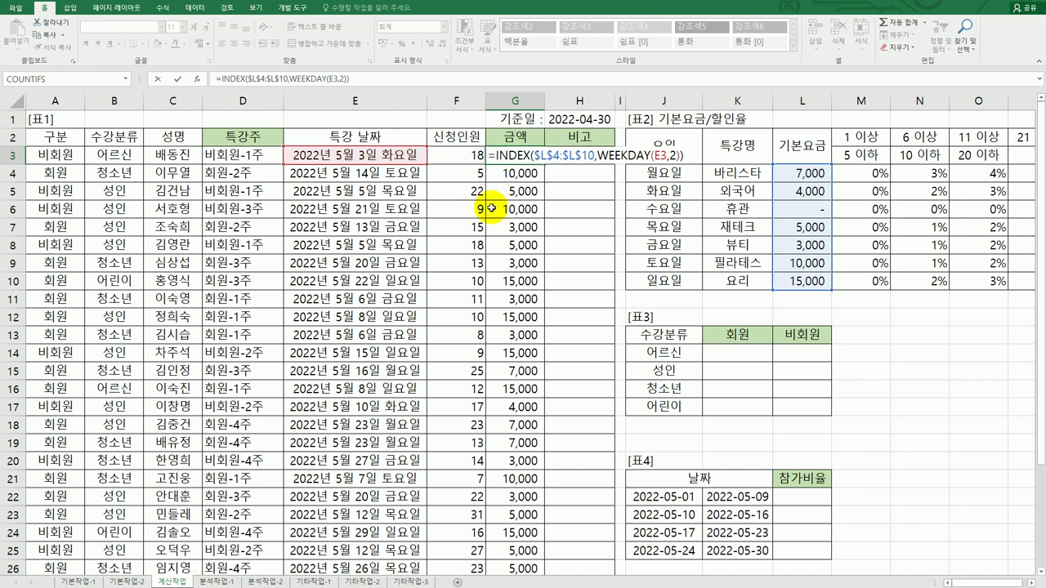
pyautogui.click(460, 159)
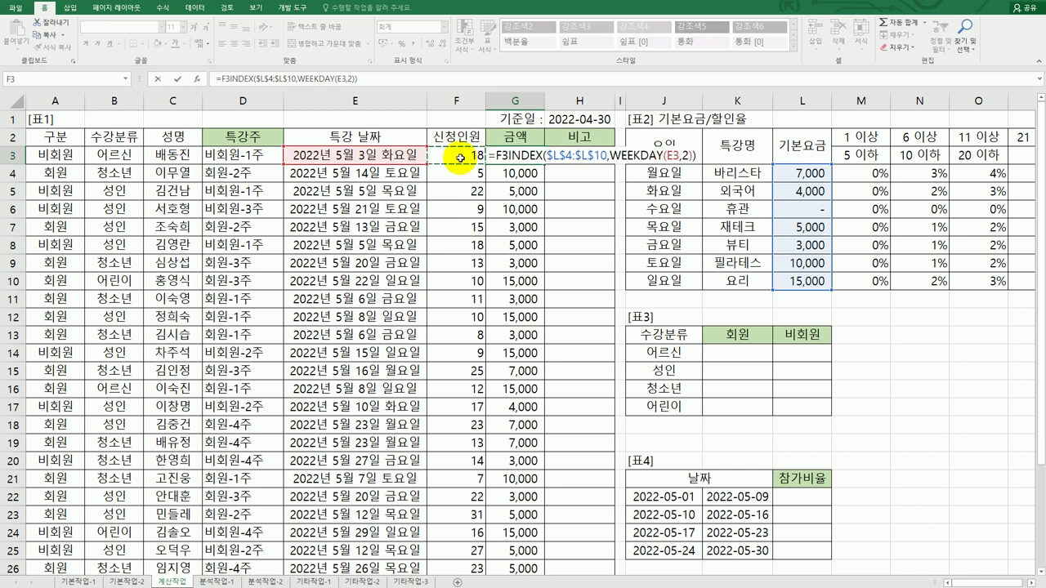
pyautogui.write('*')
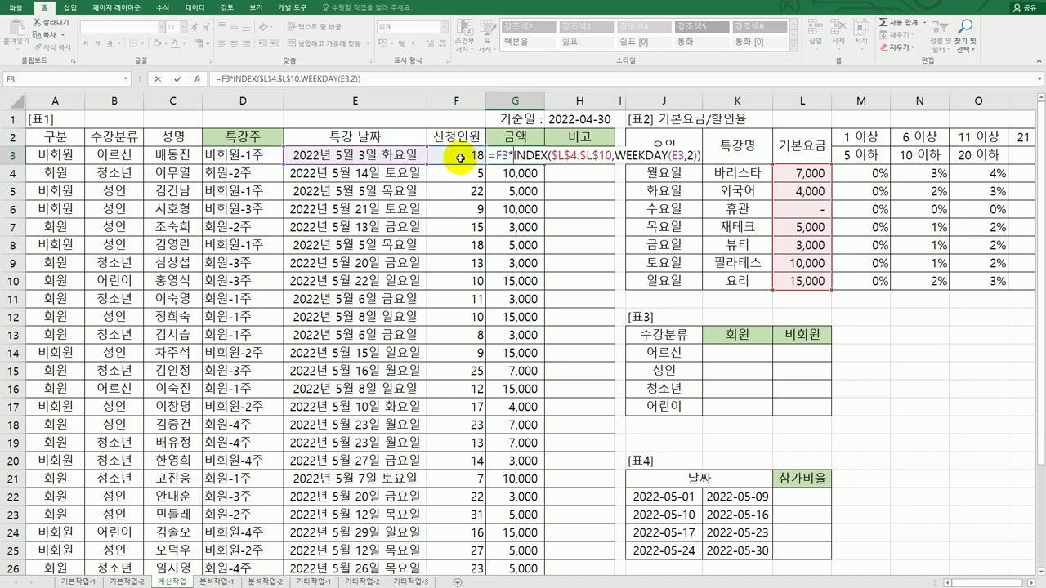
pyautogui.press('Return')
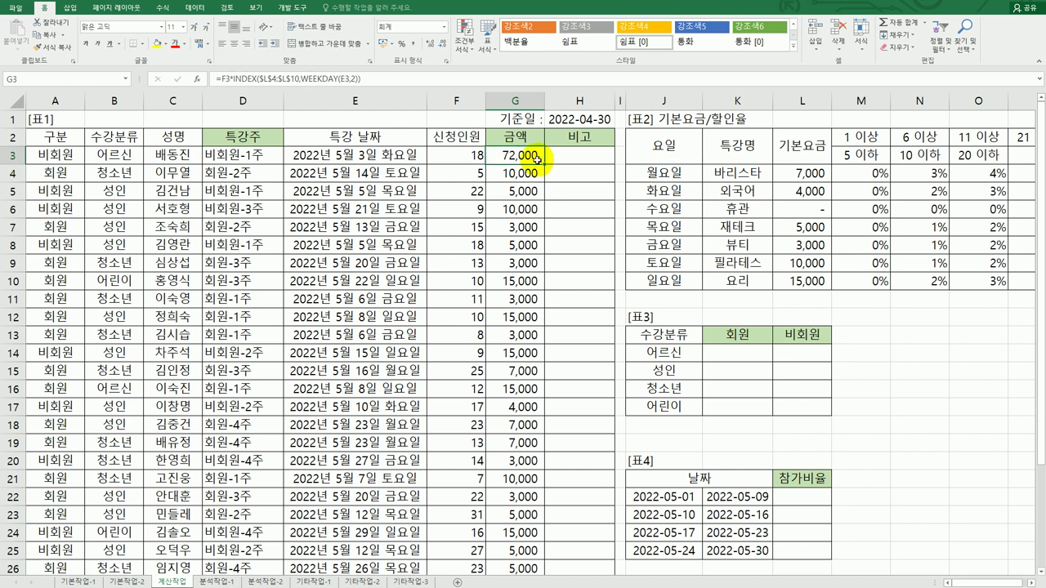
# Fill the G3 formula down the 금액 column and review the 할인율 range M4:P10 in 표2
pyautogui.doubleClick(544, 162)
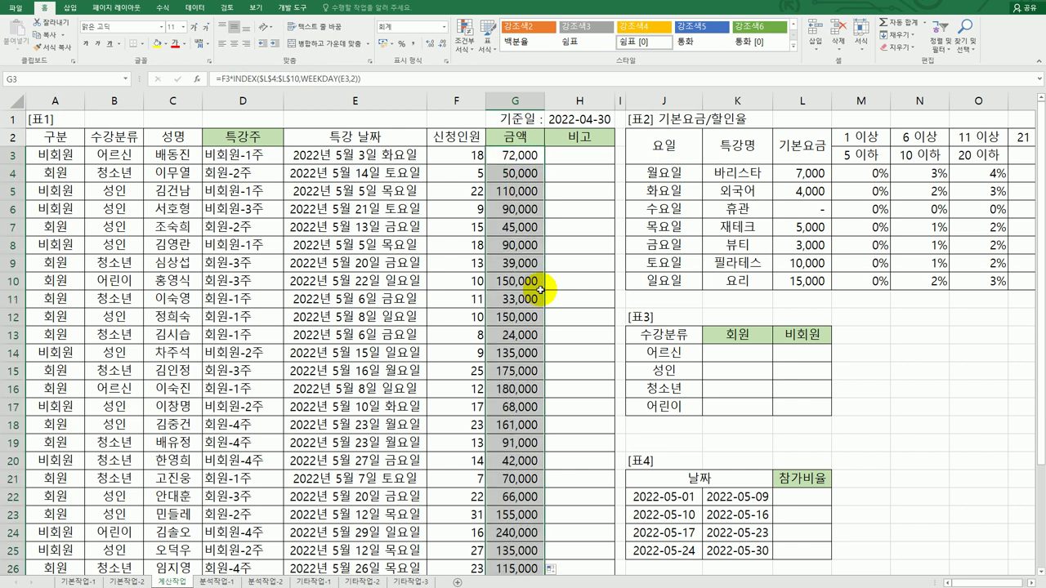
pyautogui.click(521, 155)
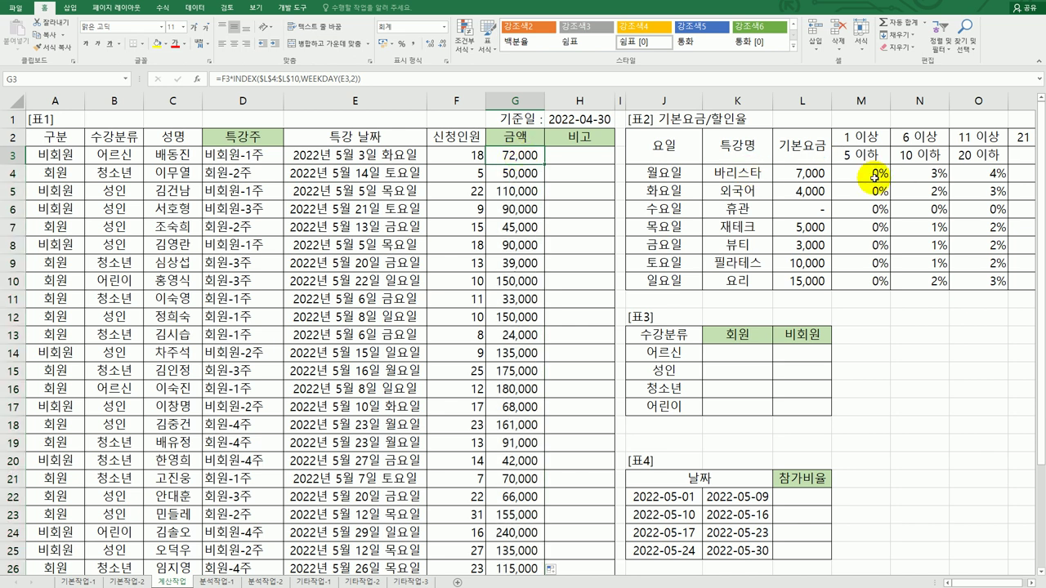
pyautogui.moveTo(874, 176); pyautogui.dragTo(908, 279)
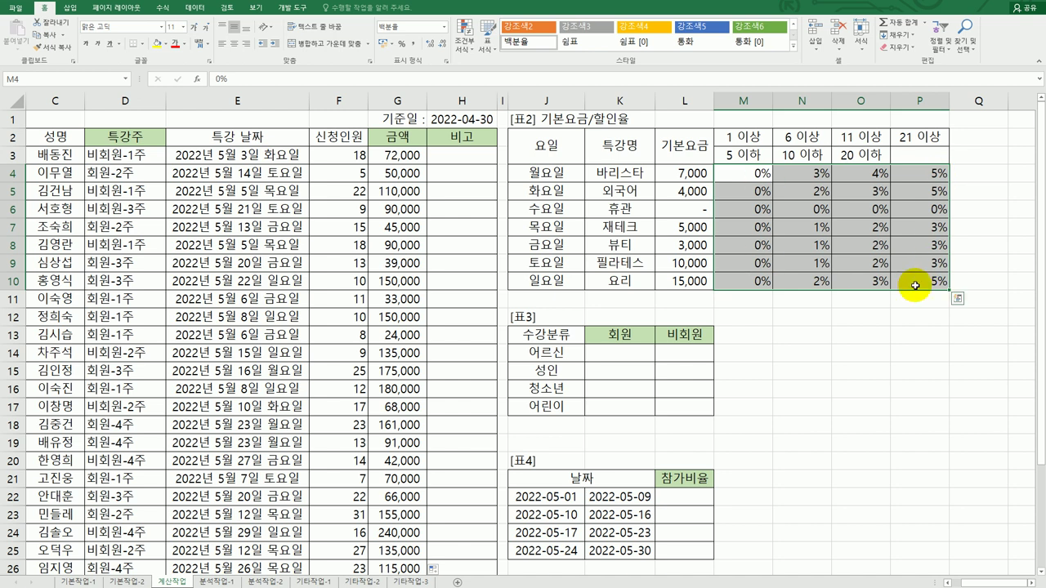
# Extend the G3 formula with a discount factor *(1-INDEX( that uses the absolute 할인율 range $M$4:$P$10 as its array
pyautogui.click(406, 154)
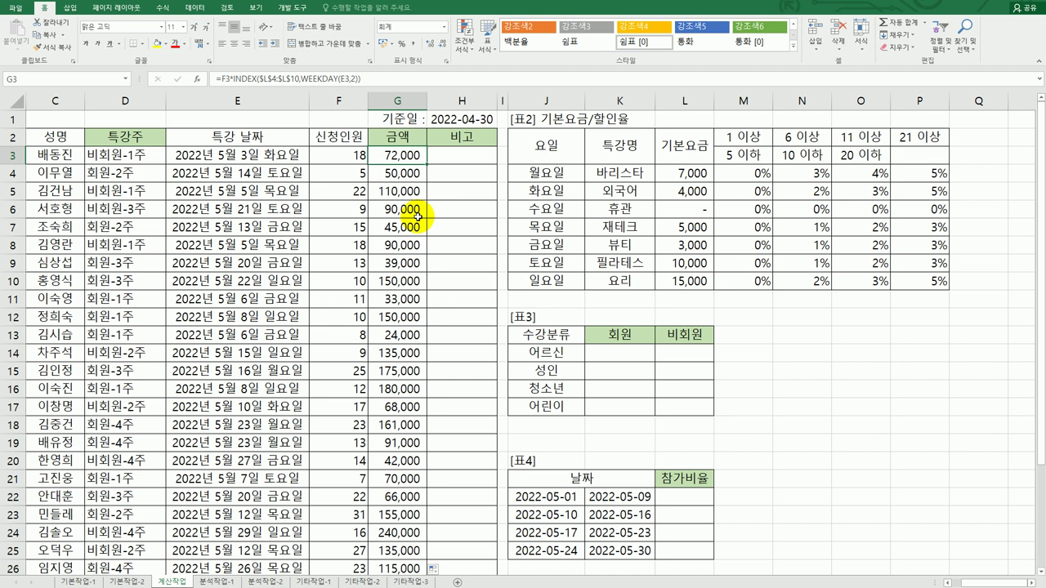
pyautogui.doubleClick(402, 155)
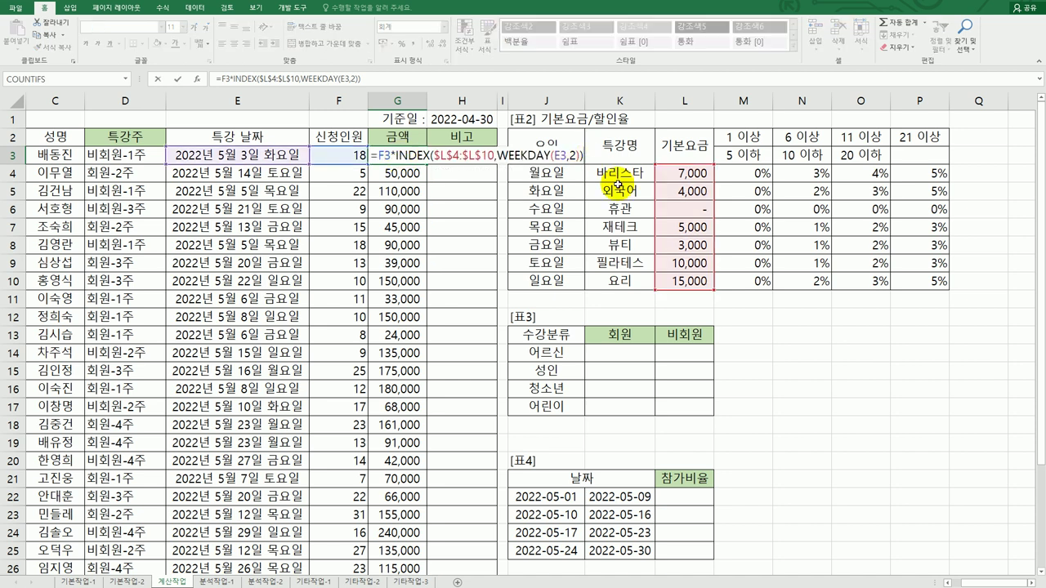
pyautogui.write('*(')
pyautogui.write('1-')
pyautogui.write('ind')
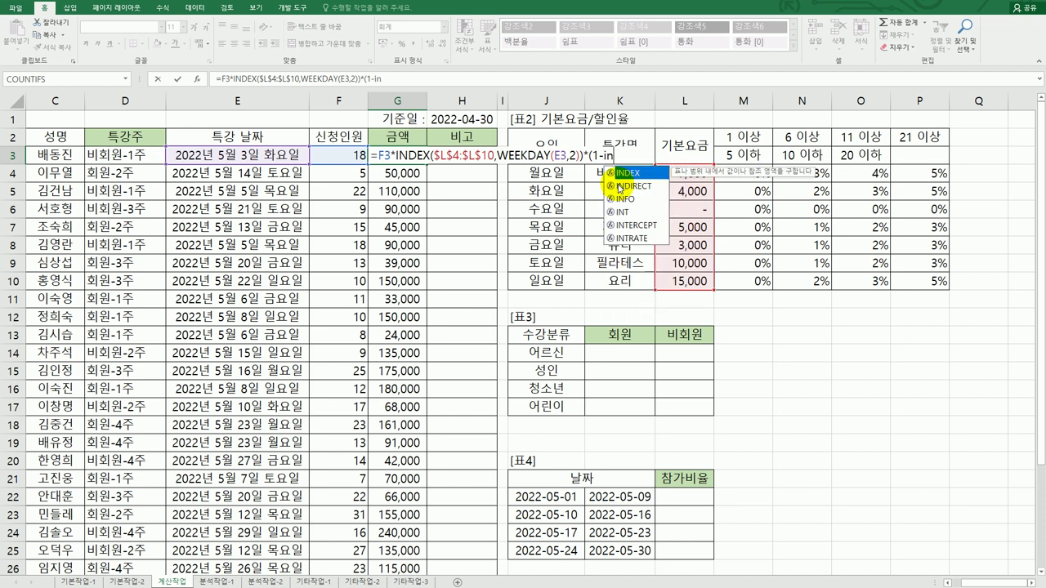
pyautogui.press('Tab')
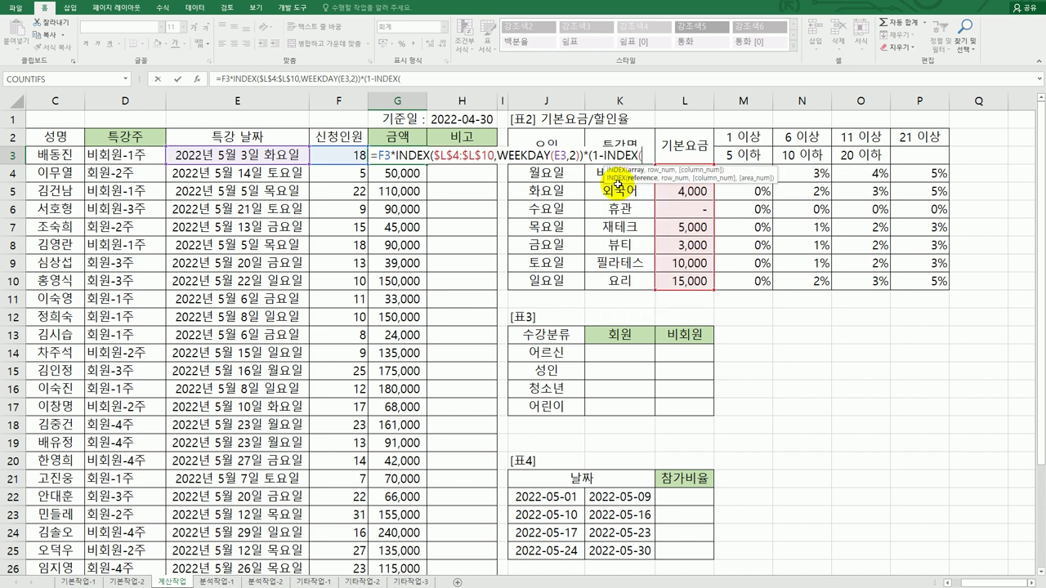
pyautogui.moveTo(914, 282); pyautogui.dragTo(760, 176)
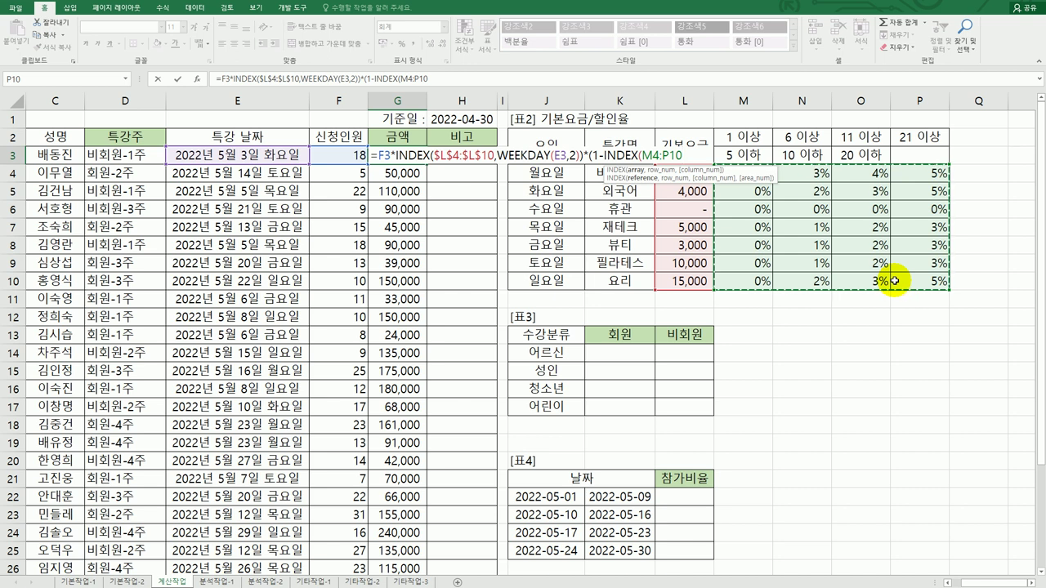
pyautogui.press('F4')
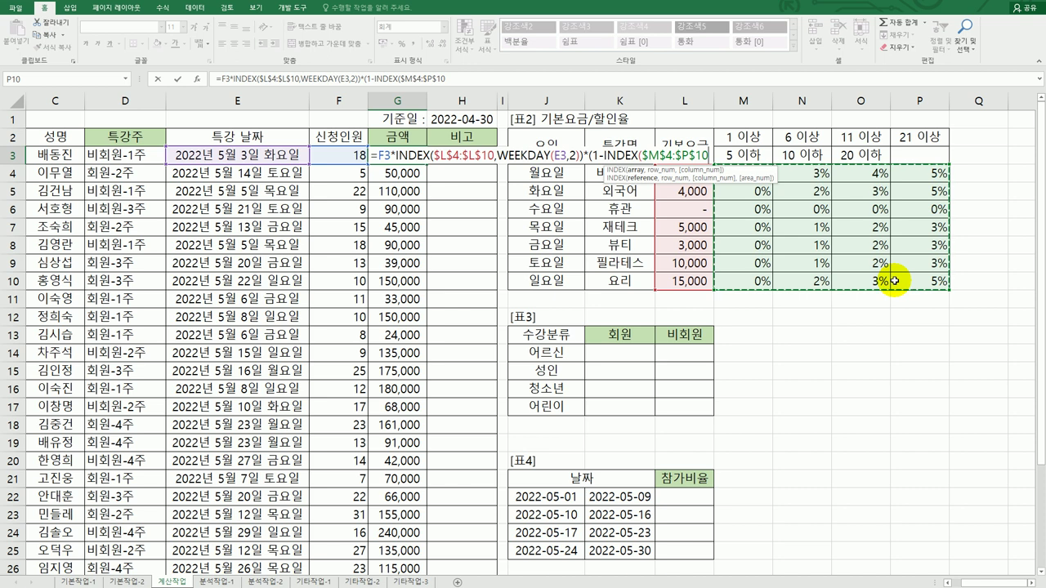
pyautogui.write(',')
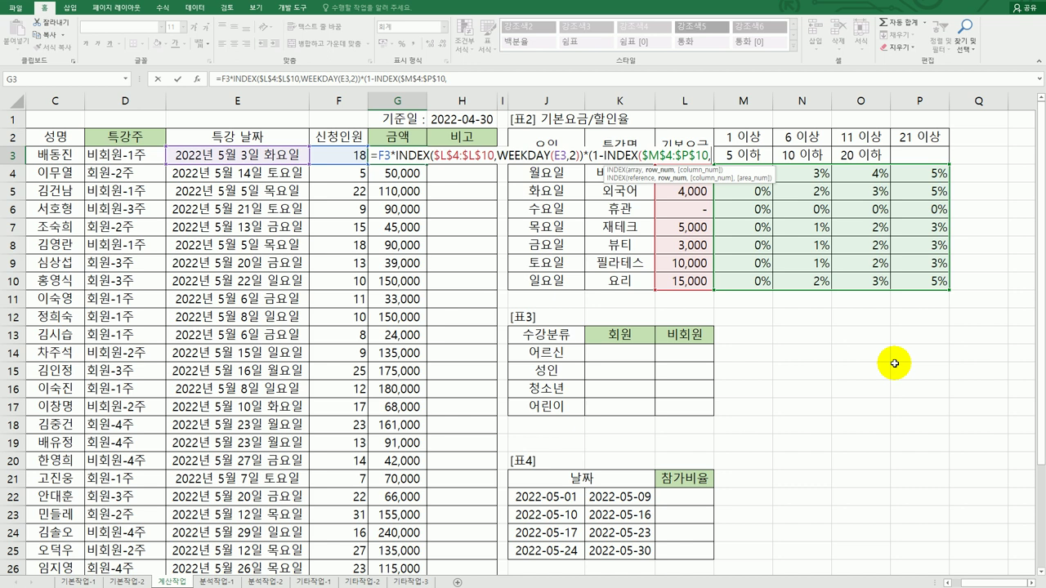
# Add WEEKDAY(E3,2) as the row number of the discount-rate INDEX in G3
pyautogui.write('we')
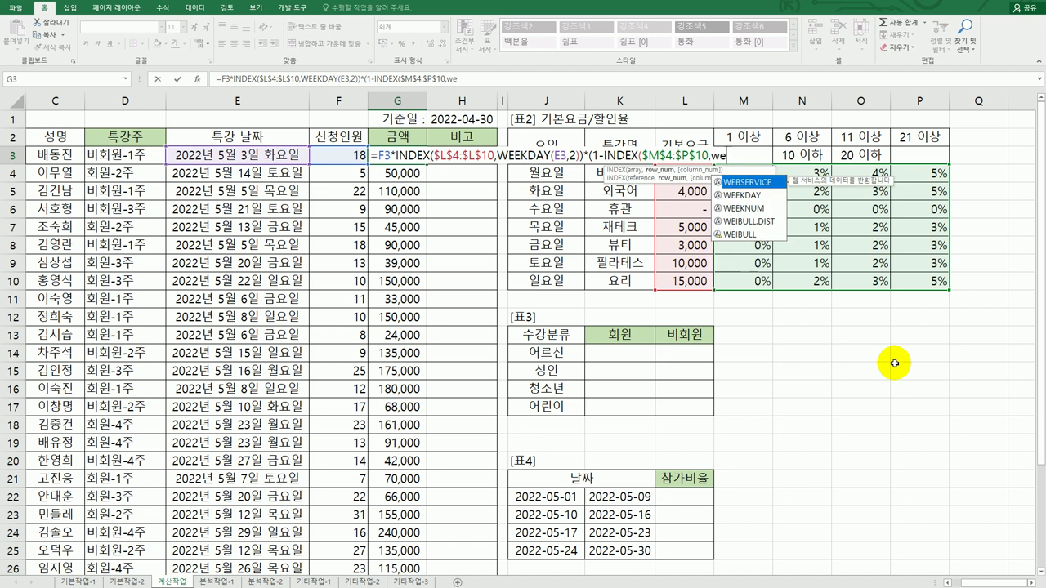
pyautogui.write('ek')
pyautogui.press('Tab')
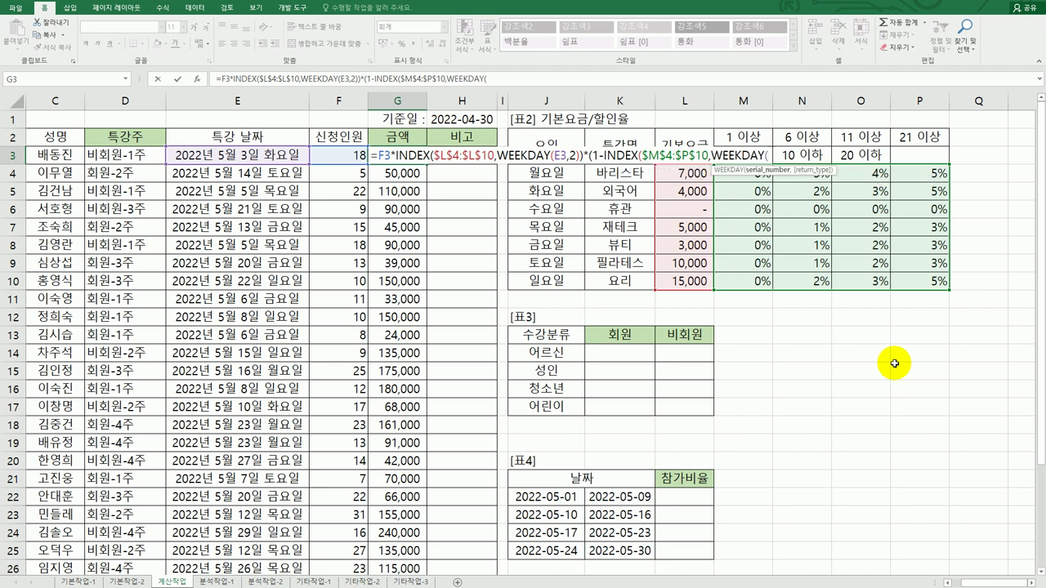
pyautogui.click(278, 154)
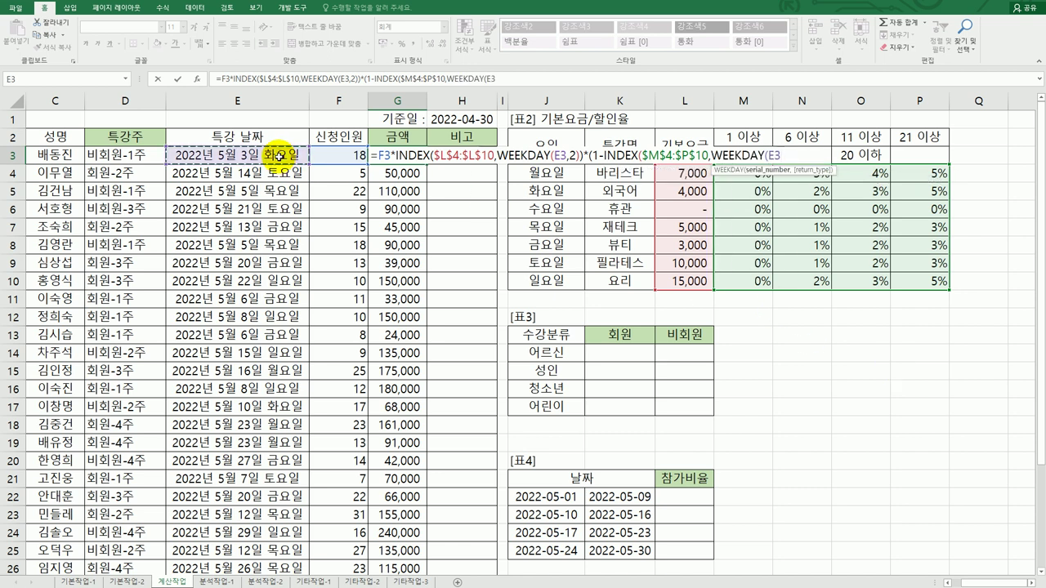
pyautogui.write(',')
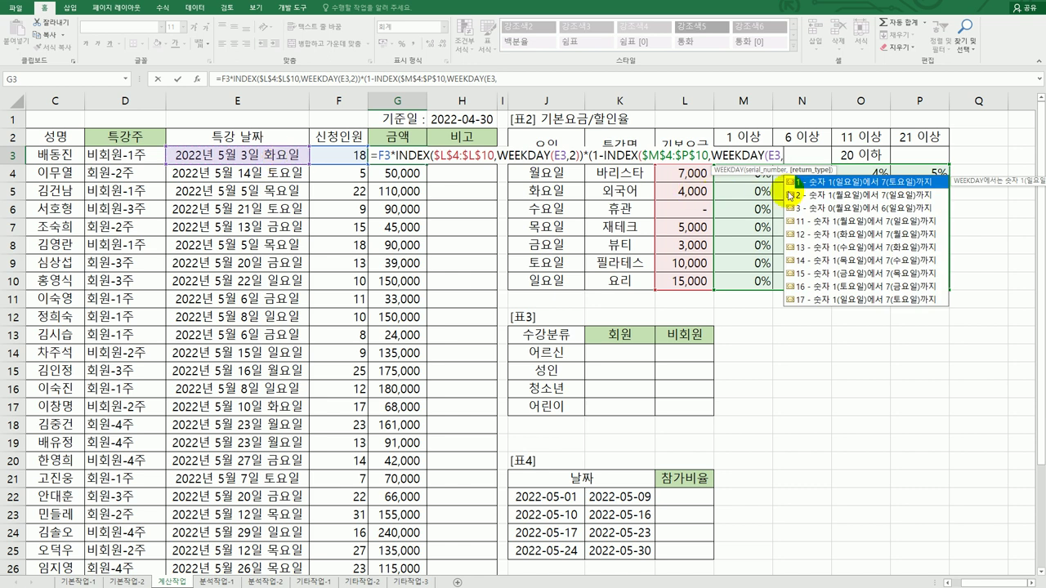
pyautogui.doubleClick(789, 194)
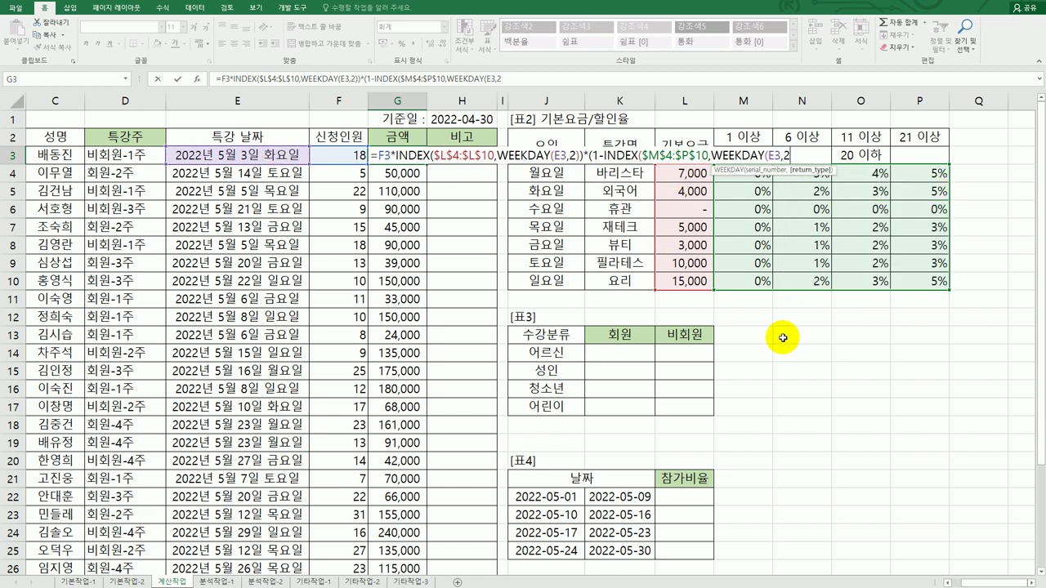
pyautogui.write('),')
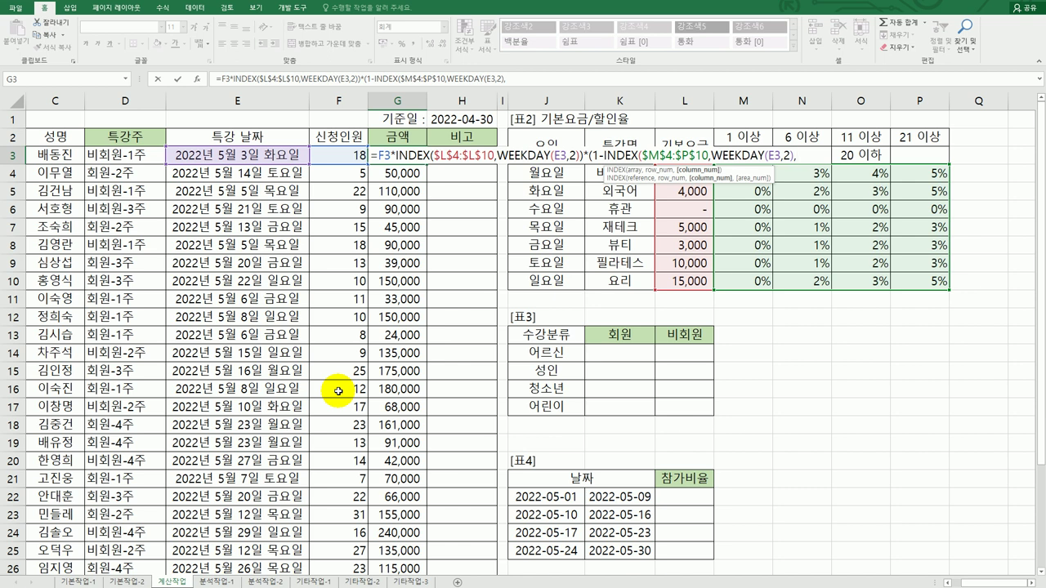
# Add MATCH(F3,$M$2:$P$2,1) as the column number of the discount-rate INDEX in G3 and complete the formula
pyautogui.write('ma')
pyautogui.press('Tab')
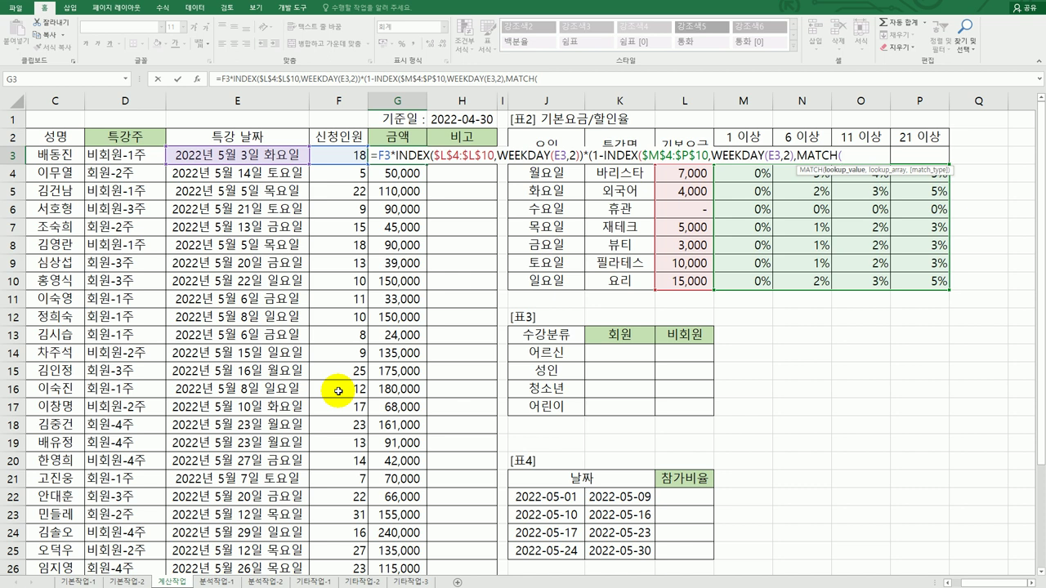
pyautogui.click(342, 155)
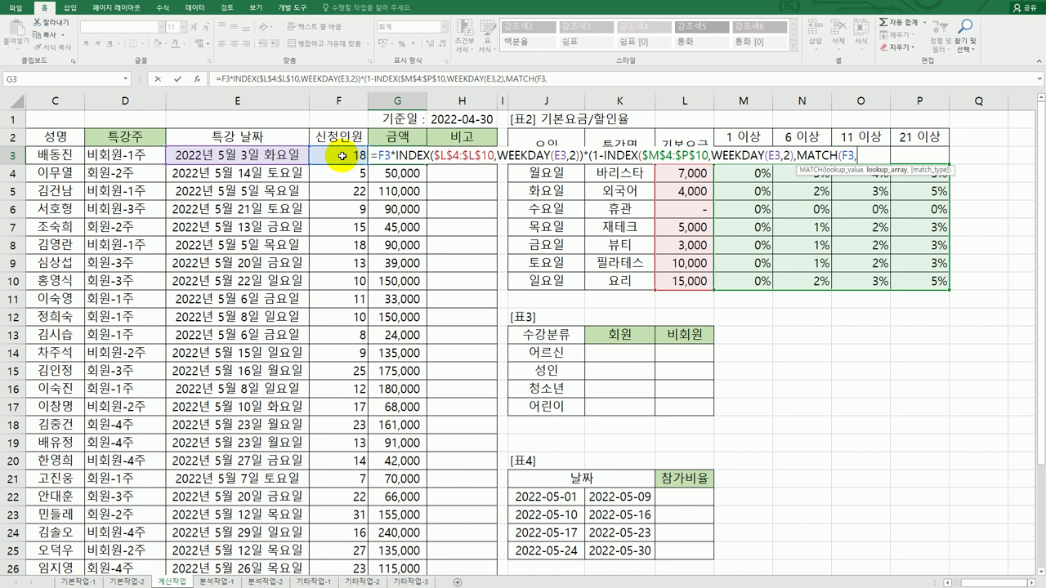
pyautogui.write(',')
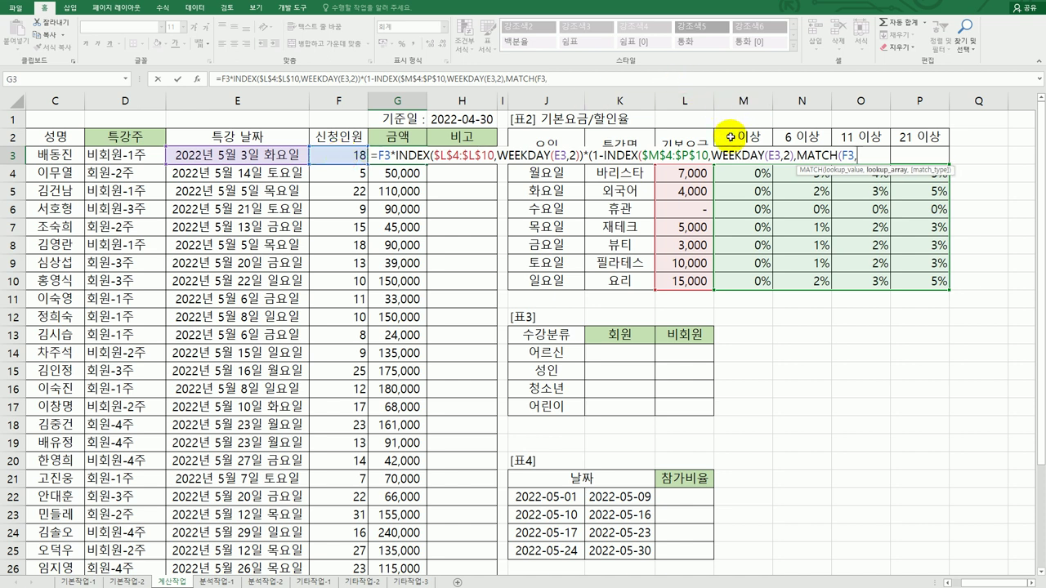
pyautogui.moveTo(730, 136); pyautogui.dragTo(907, 138)
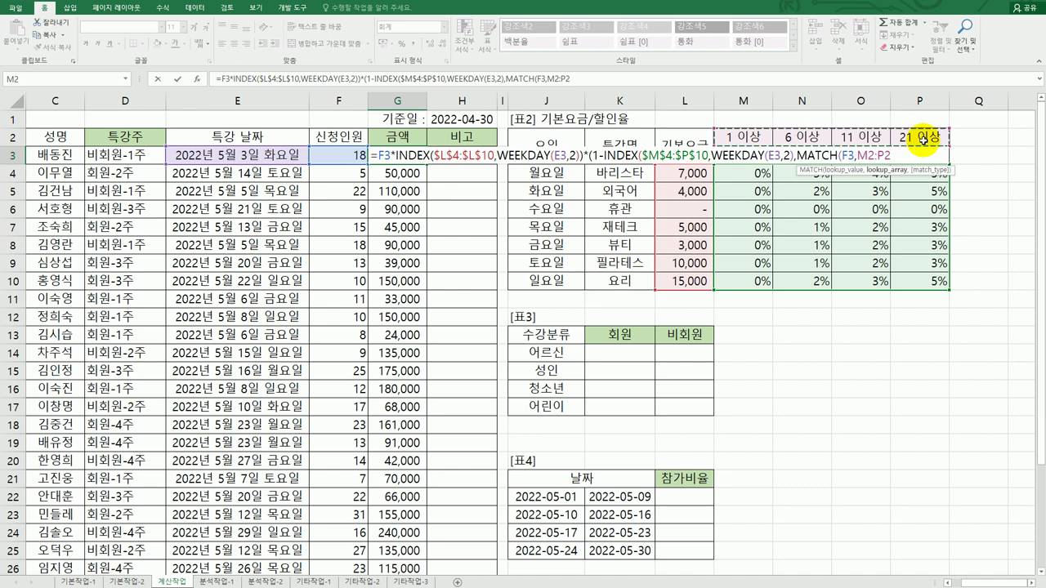
pyautogui.press('F4')
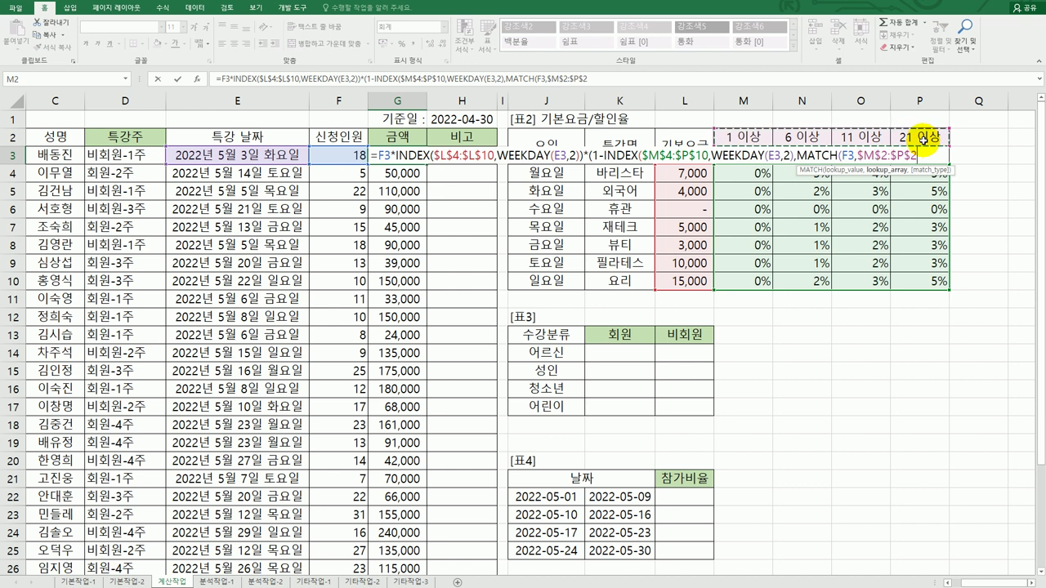
pyautogui.write(',1')
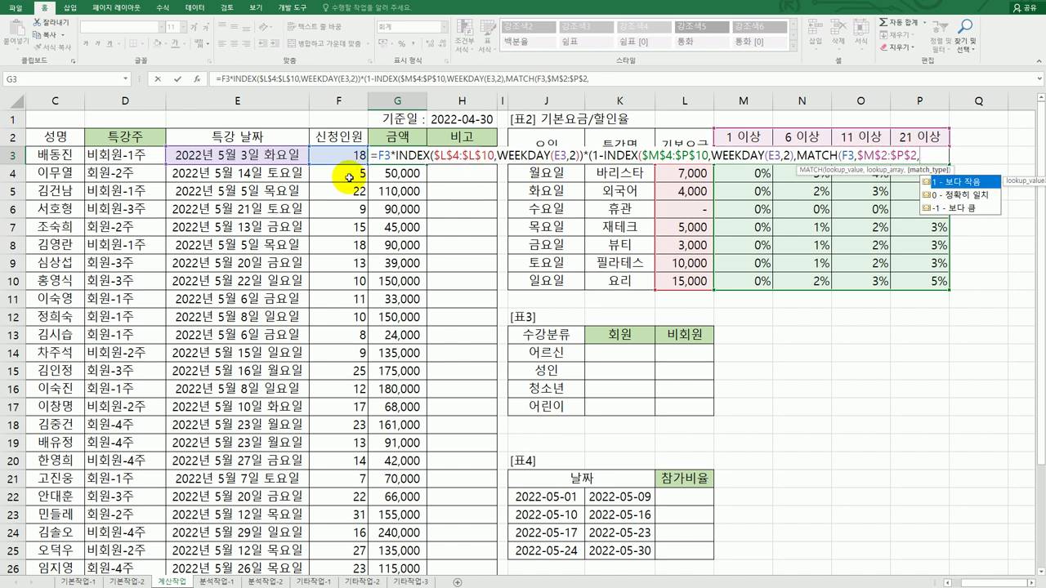
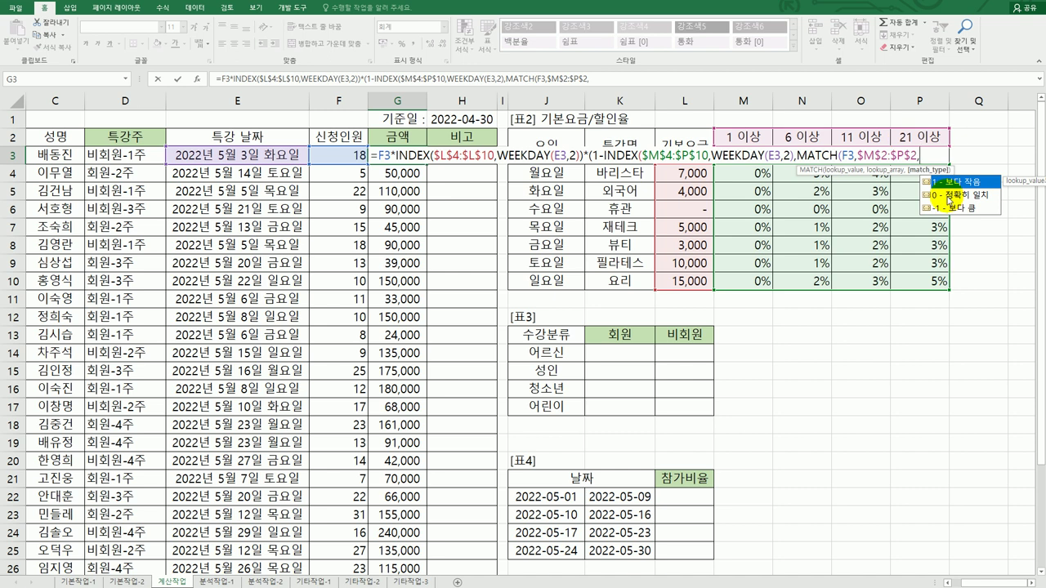
pyautogui.write('1')
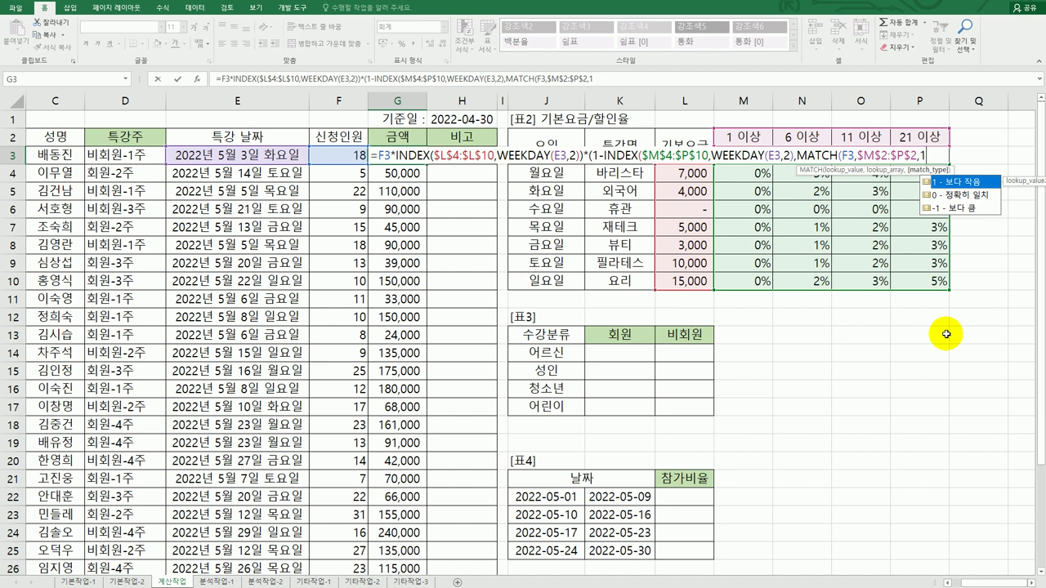
pyautogui.write(')')
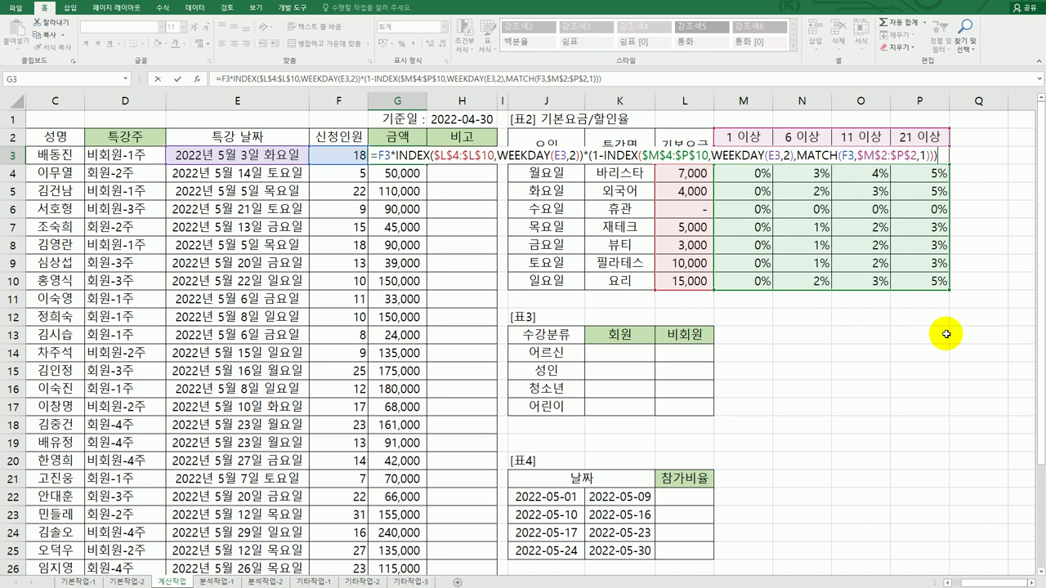
pyautogui.press('Return')
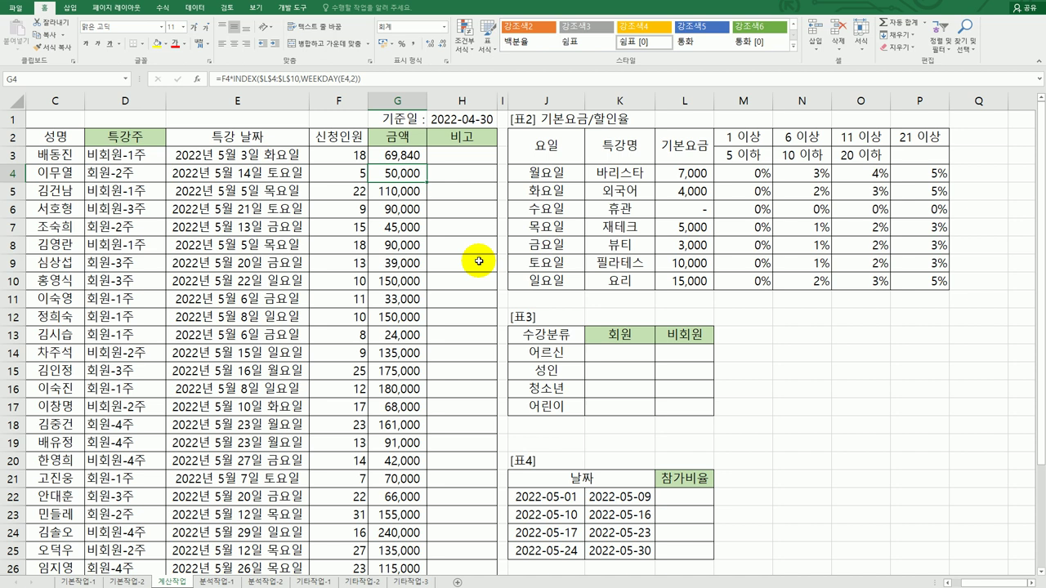
# Fill the discounted G3 formula down the 금액 column and reselect G3 to review it
pyautogui.click(413, 156)
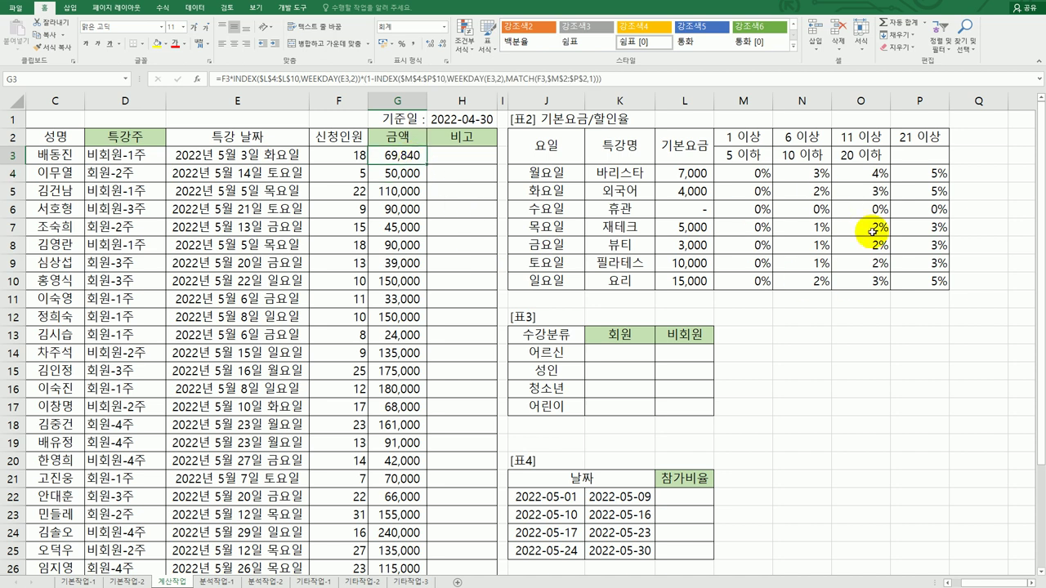
pyautogui.doubleClick(426, 164)
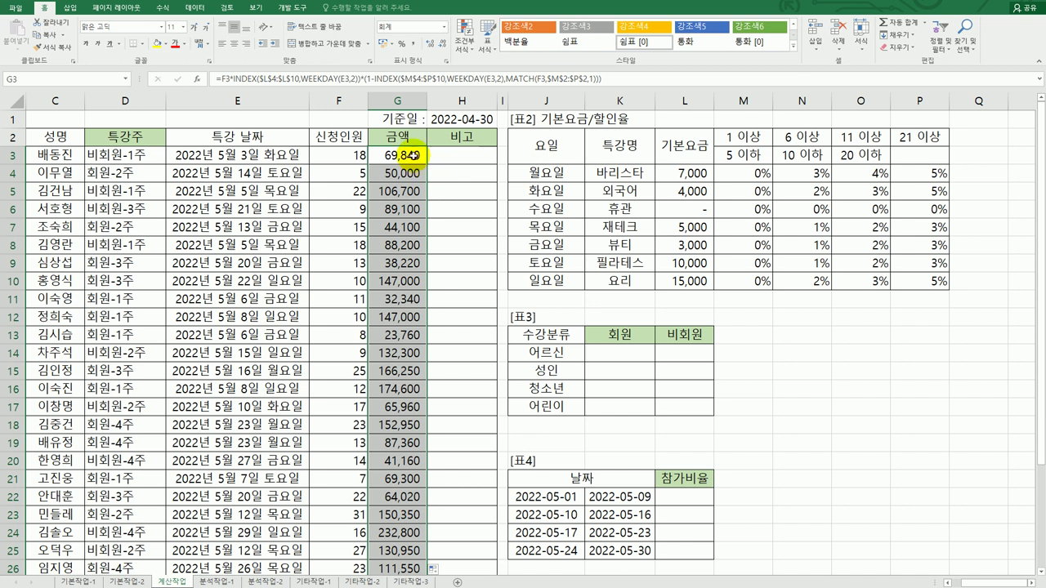
pyautogui.click(414, 154)
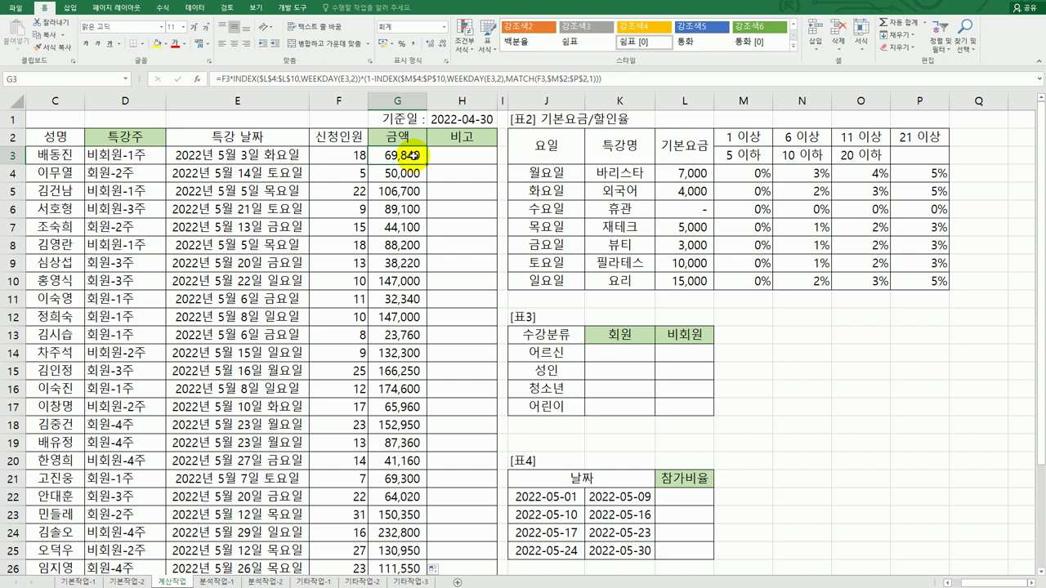
# Start a formula in K14 of 표3 with =SUM(IF(( for the 어르신 row and 회원 column
pyautogui.click(634, 355)
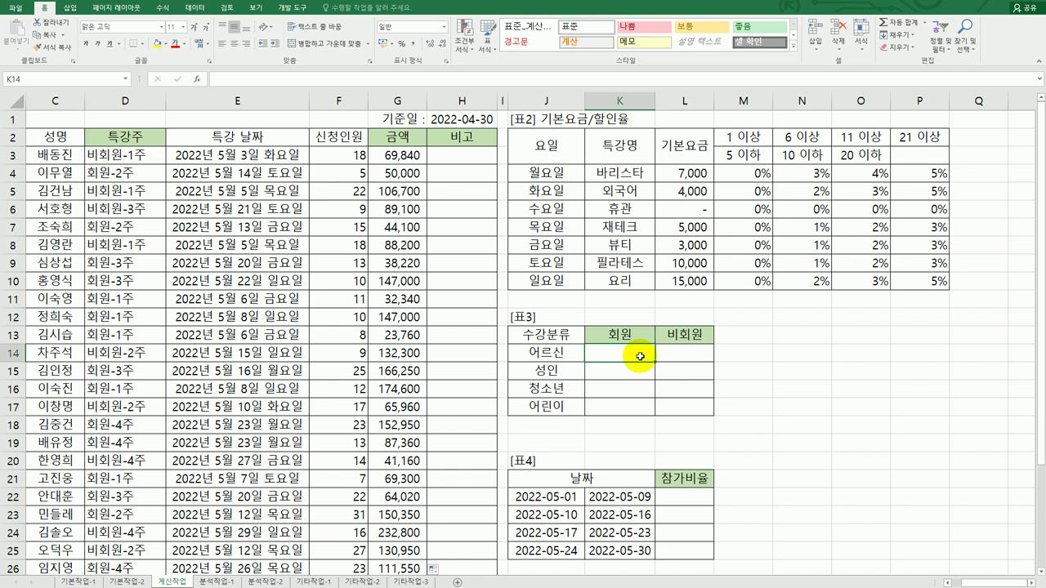
pyautogui.write('=')
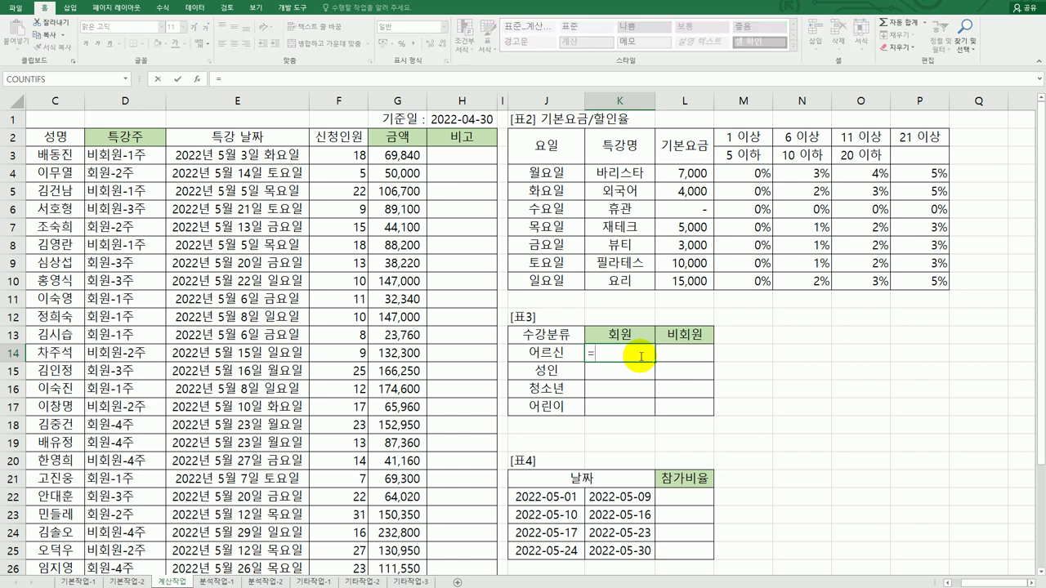
pyautogui.write('SUM(')
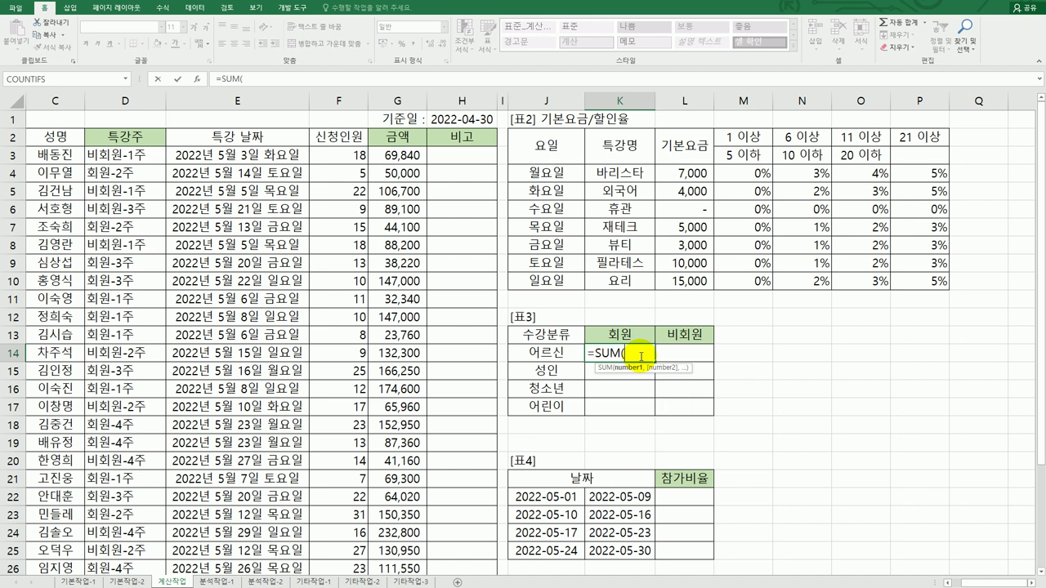
pyautogui.write('IF(')
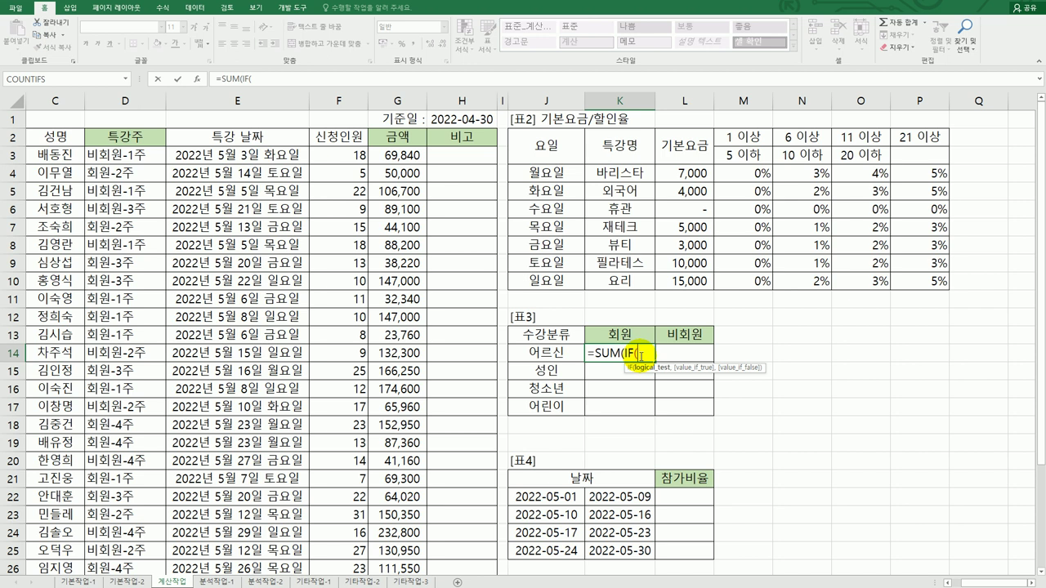
pyautogui.write('(')
pyautogui.click(949, 582)
pyautogui.click(949, 583)
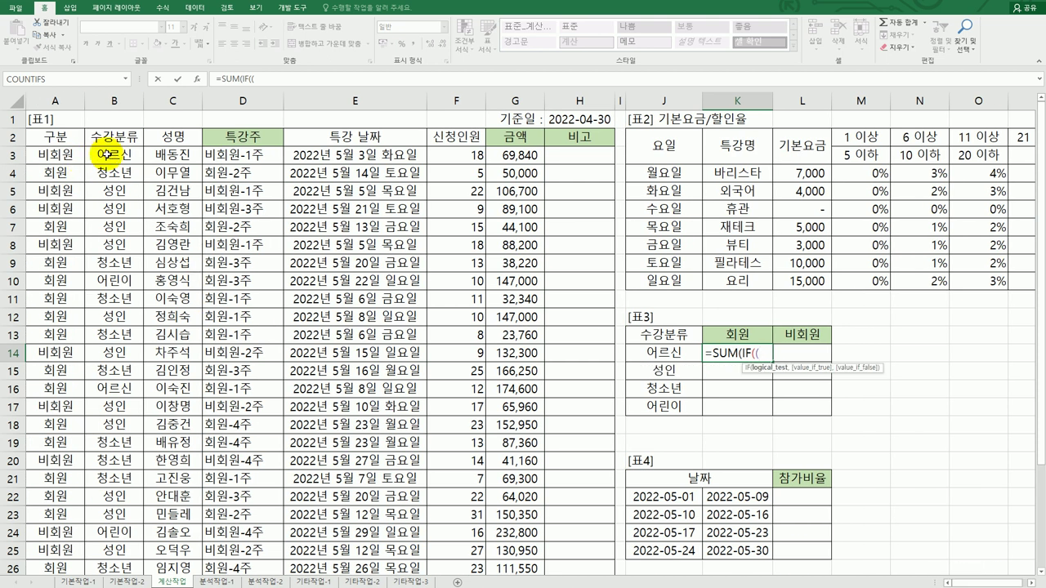
# Add the first condition $B$3:$B$32=$J14 to the IF in K14, closing its parenthesis and adding a multiplication sign
pyautogui.moveTo(106, 154); pyautogui.dragTo(115, 495)
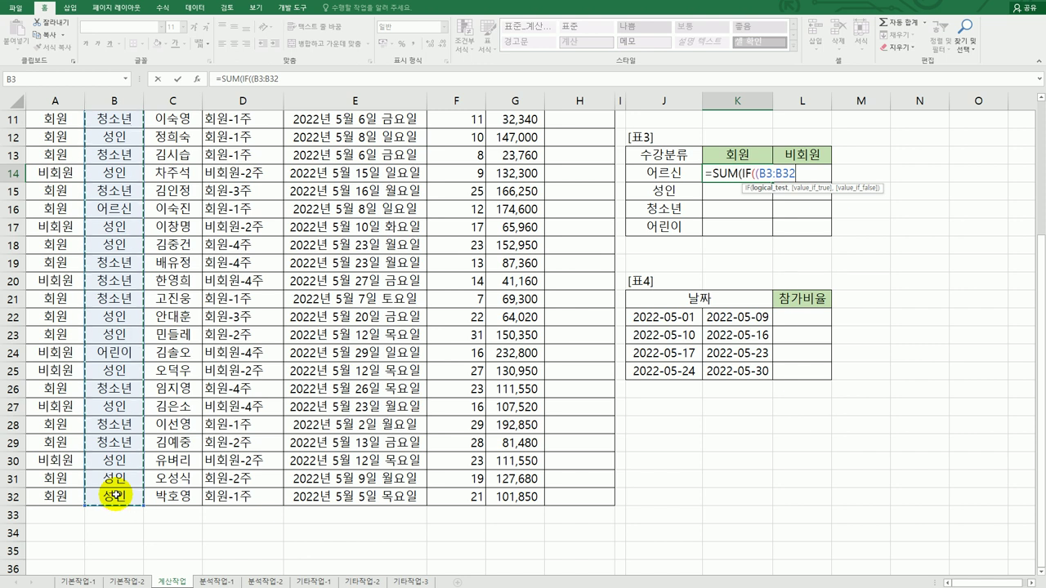
pyautogui.press('F4')
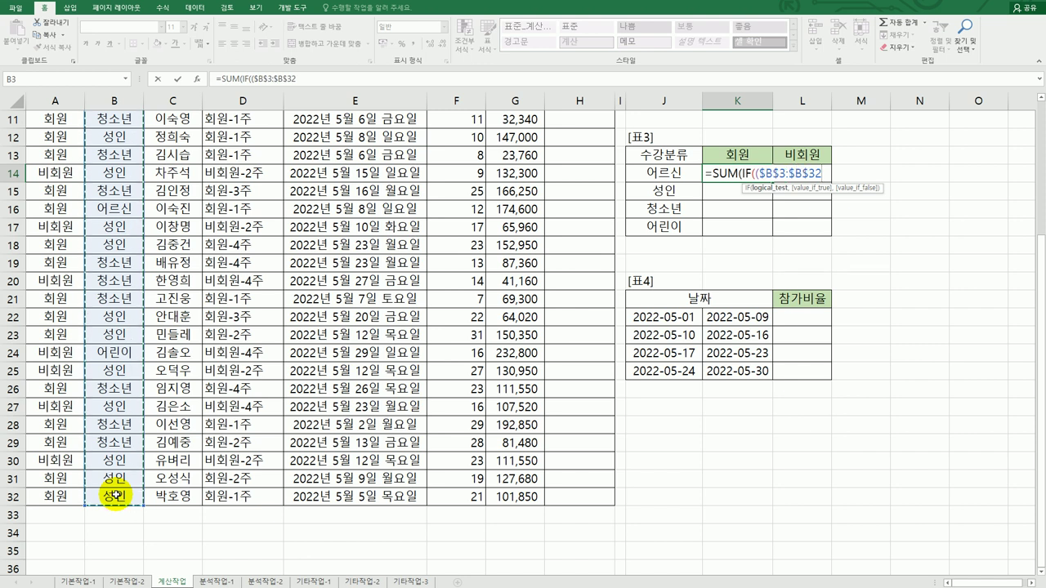
pyautogui.write('=')
pyautogui.press('Left')
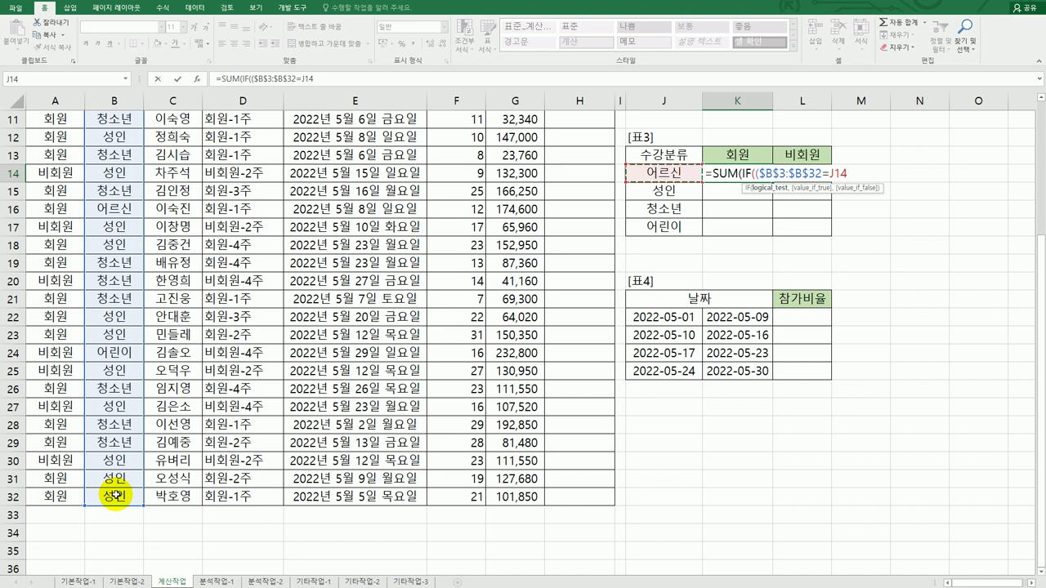
pyautogui.press('F4')
pyautogui.press('F4')
pyautogui.press('F4')
pyautogui.write('*')
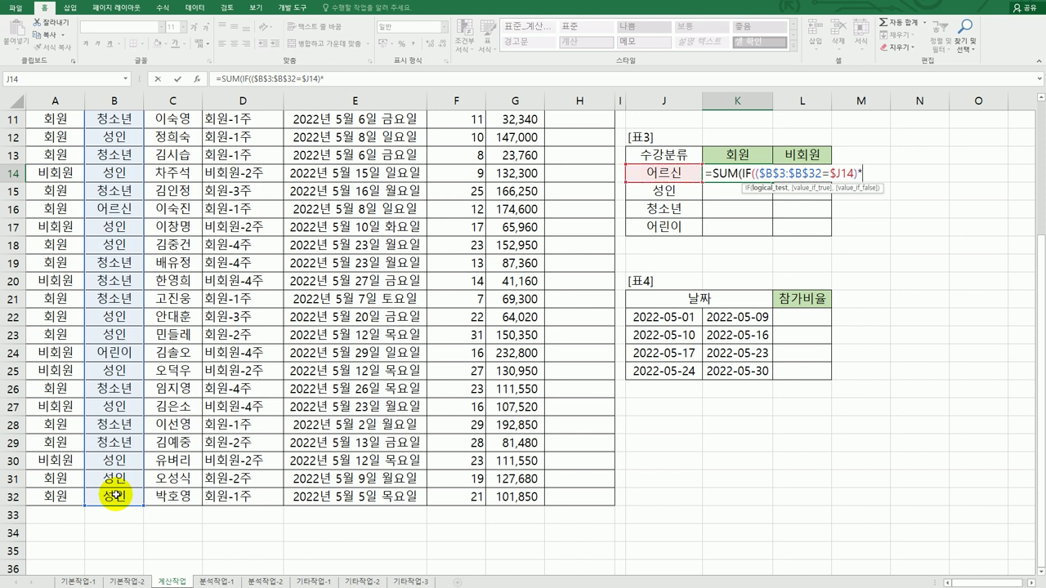
# Add the second condition ($A$3:$A$32=K$13) to the IF in K14, followed by a multiplication sign
pyautogui.write('(')
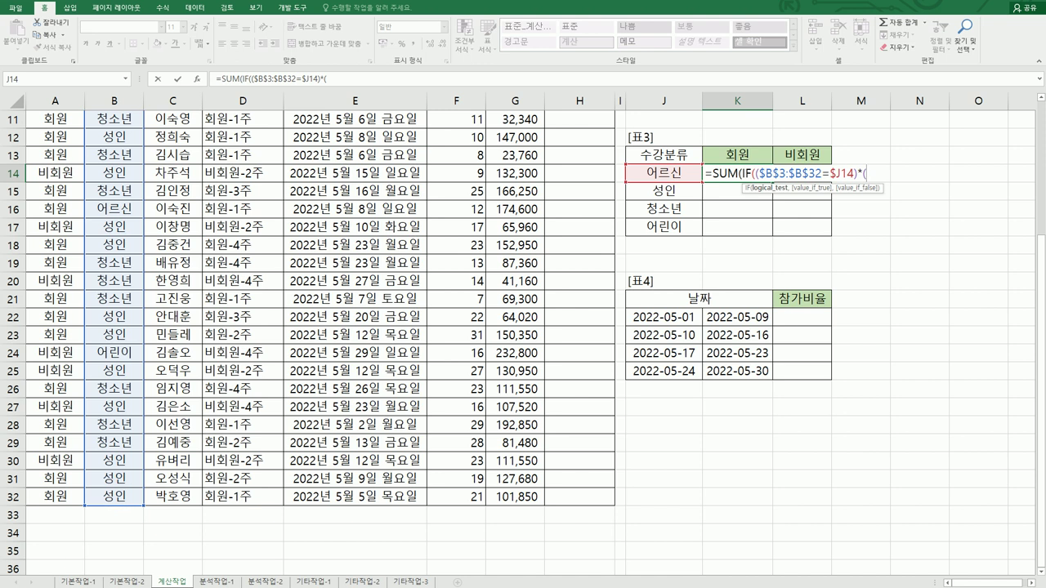
pyautogui.scroll(2, 311, 343)
pyautogui.scroll(2, 523, 343)
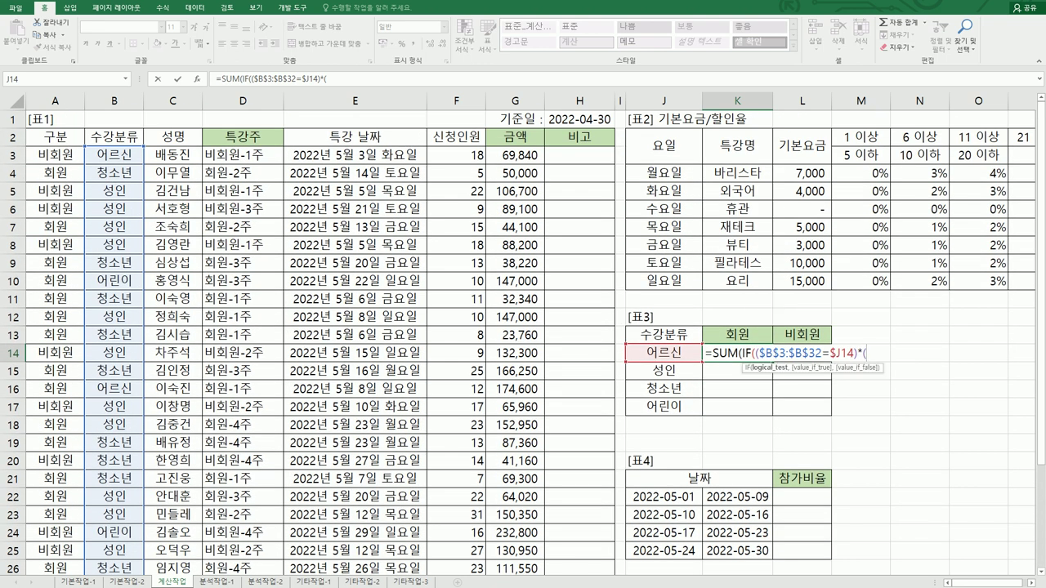
pyautogui.moveTo(53, 154); pyautogui.dragTo(58, 535)
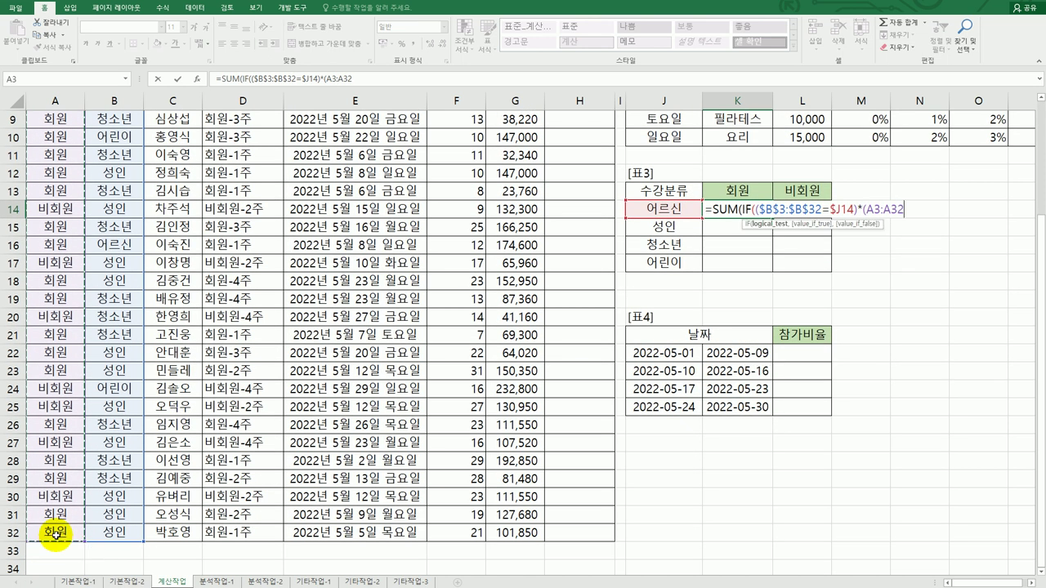
pyautogui.press('F4')
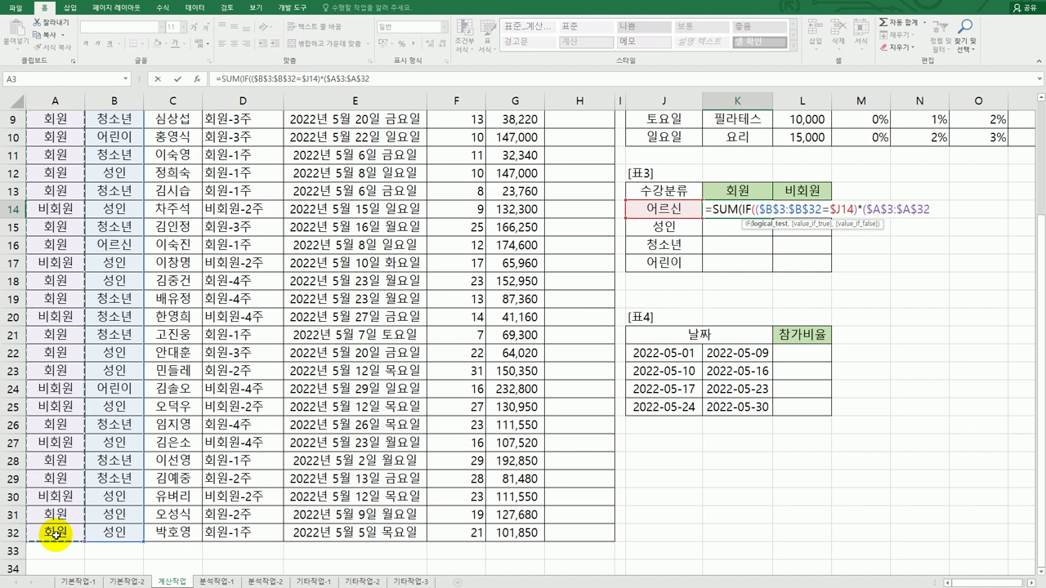
pyautogui.write('=')
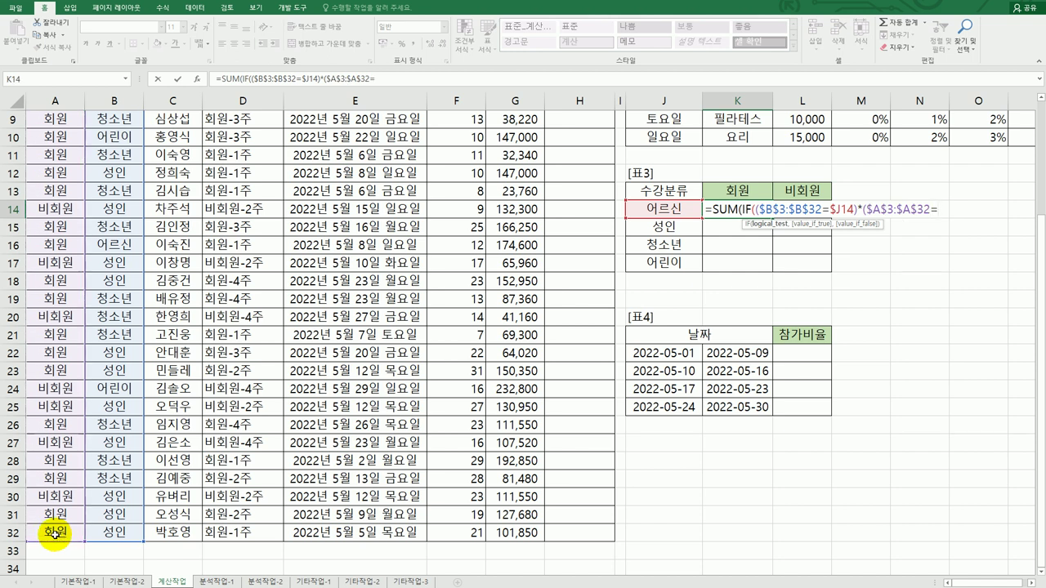
pyautogui.click(729, 190)
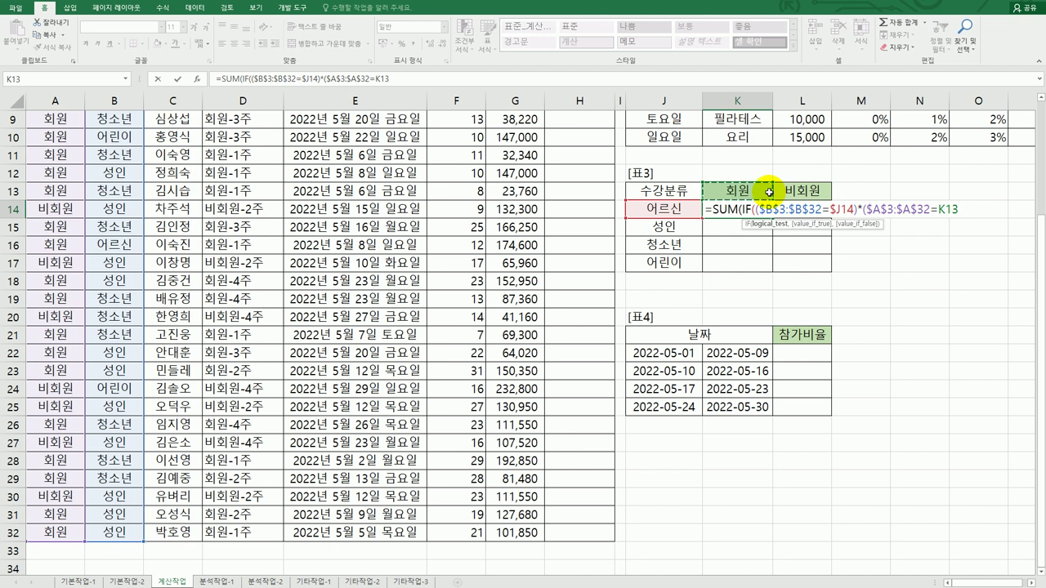
pyautogui.press('F4')
pyautogui.press('F4')
pyautogui.write(')*')
# Add the absolute 신청인원 range $F$3:$F$32 as the IF's value-if-true argument, replacing the asterisk before it with a comma
pyautogui.scroll(3, 463, 241)
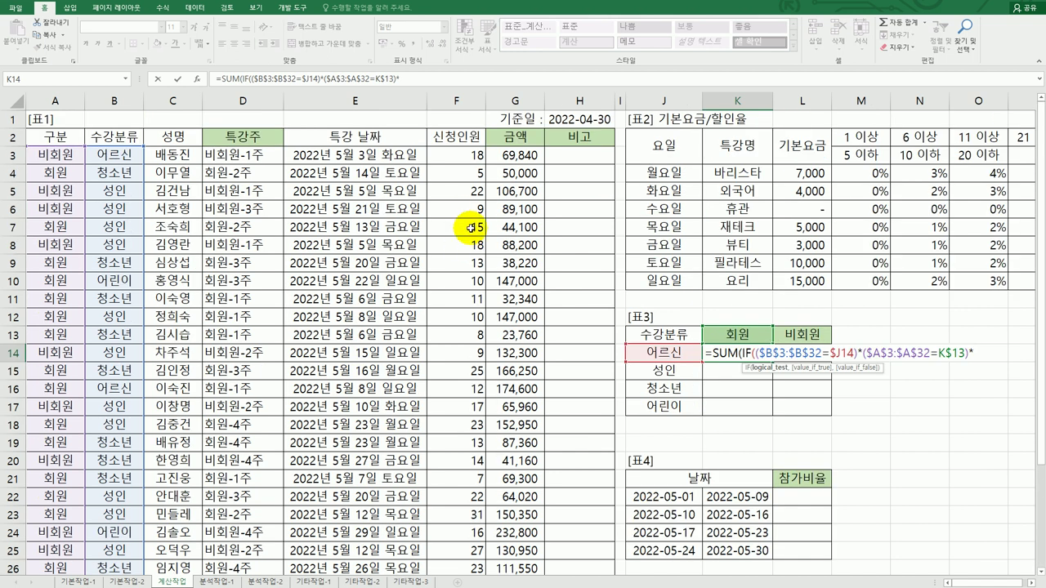
pyautogui.click(467, 153)
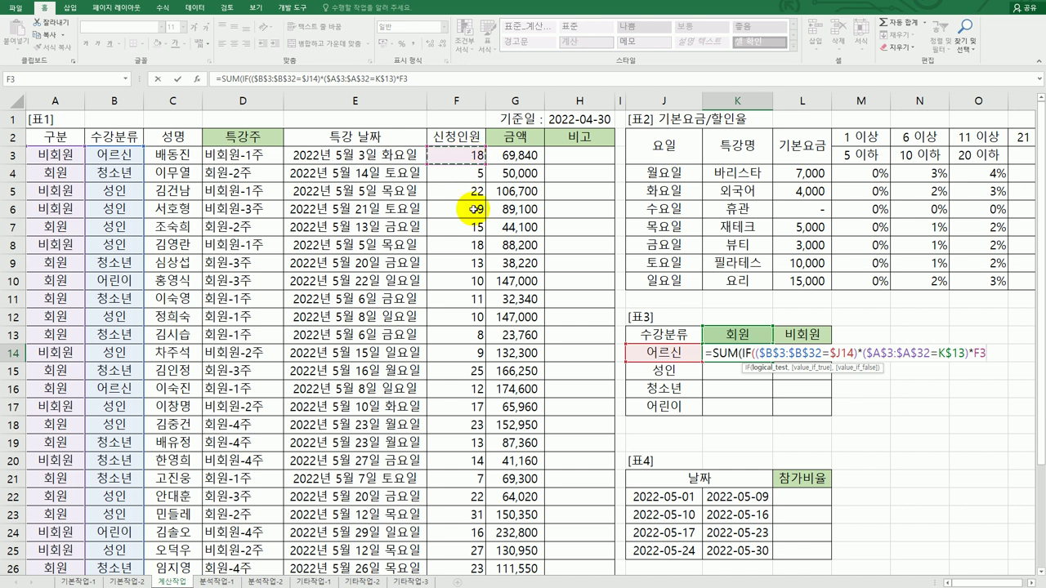
pyautogui.moveTo(474, 210); pyautogui.dragTo(466, 530)
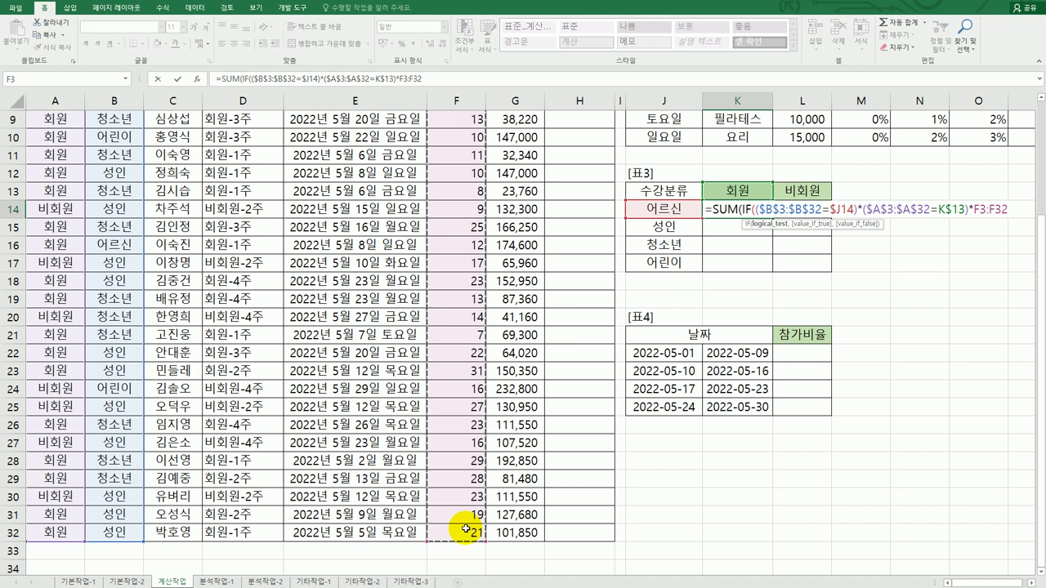
pyautogui.press('F4')
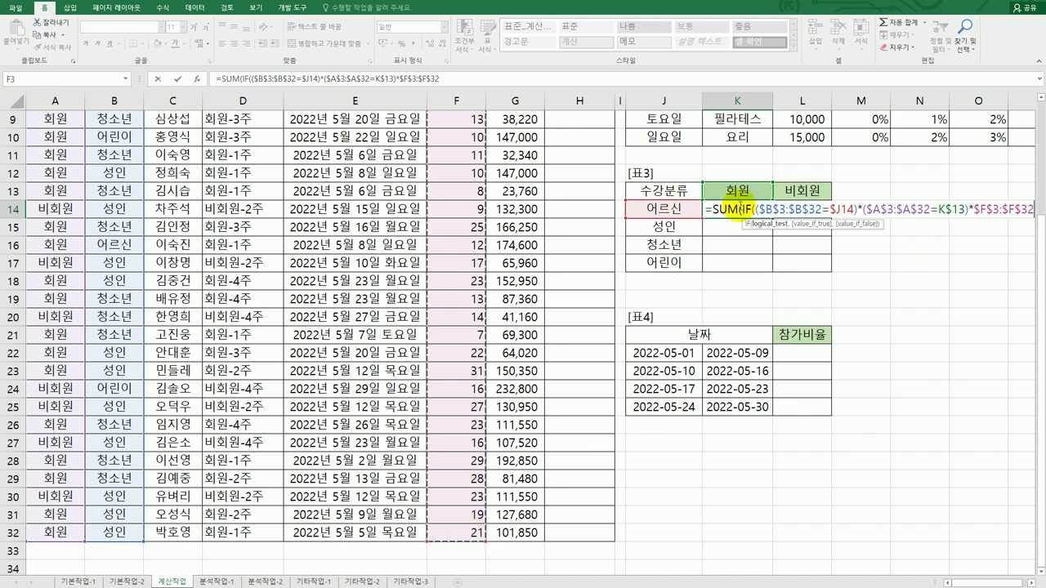
pyautogui.click(972, 209)
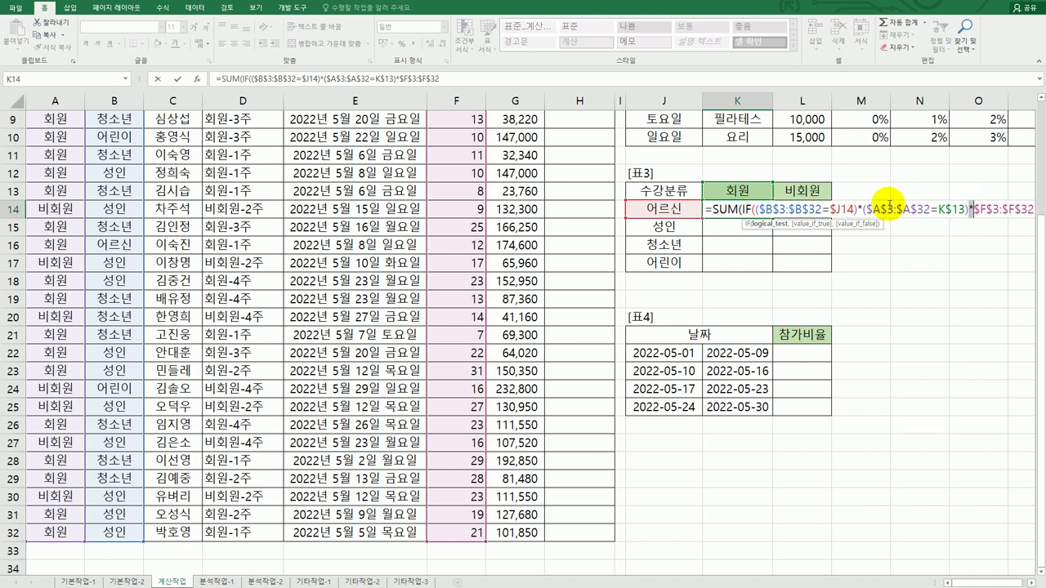
pyautogui.press('BackSpace')
pyautogui.write(',')
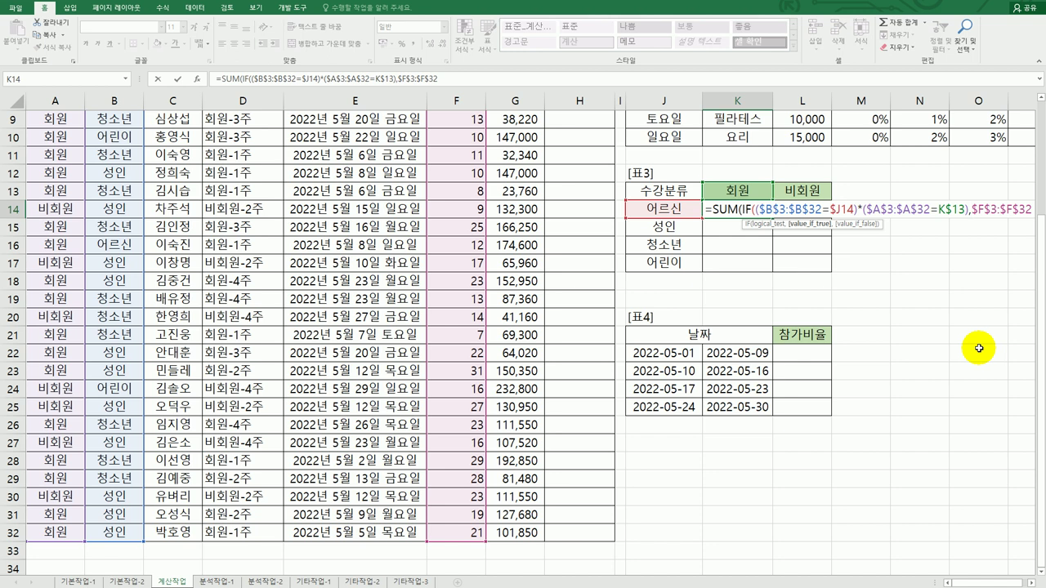
# Close both parentheses of the K14 formula, enter it as an array formula, and fill it across K14:L17
pyautogui.click(1010, 583)
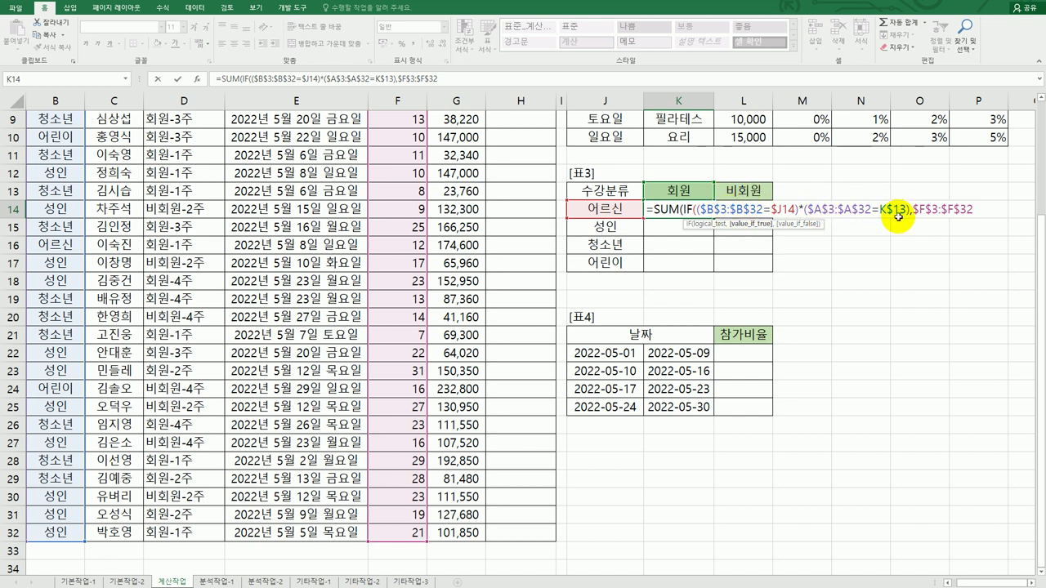
pyautogui.click(977, 210)
pyautogui.write(')')
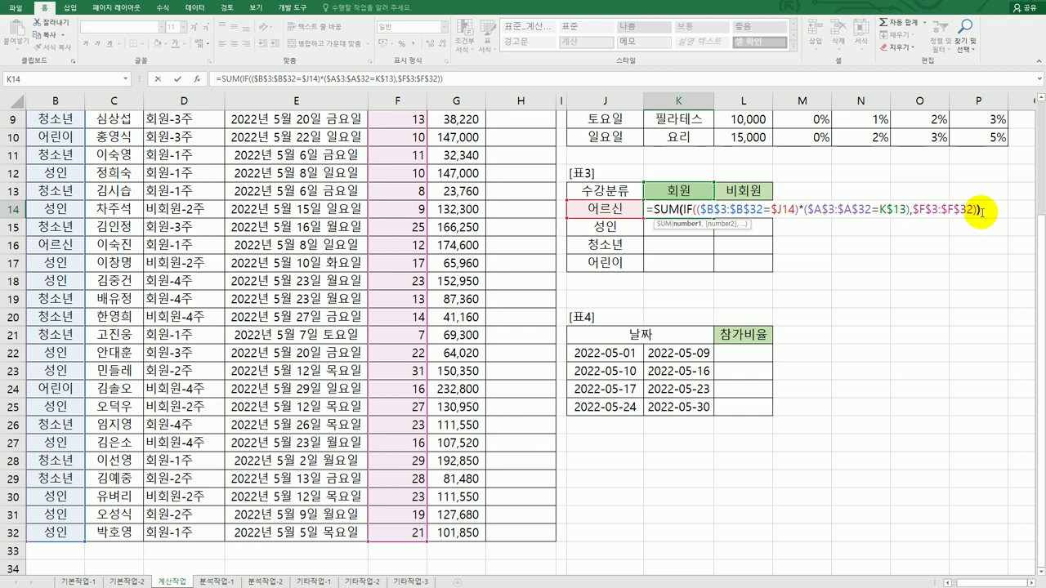
pyautogui.write(')')
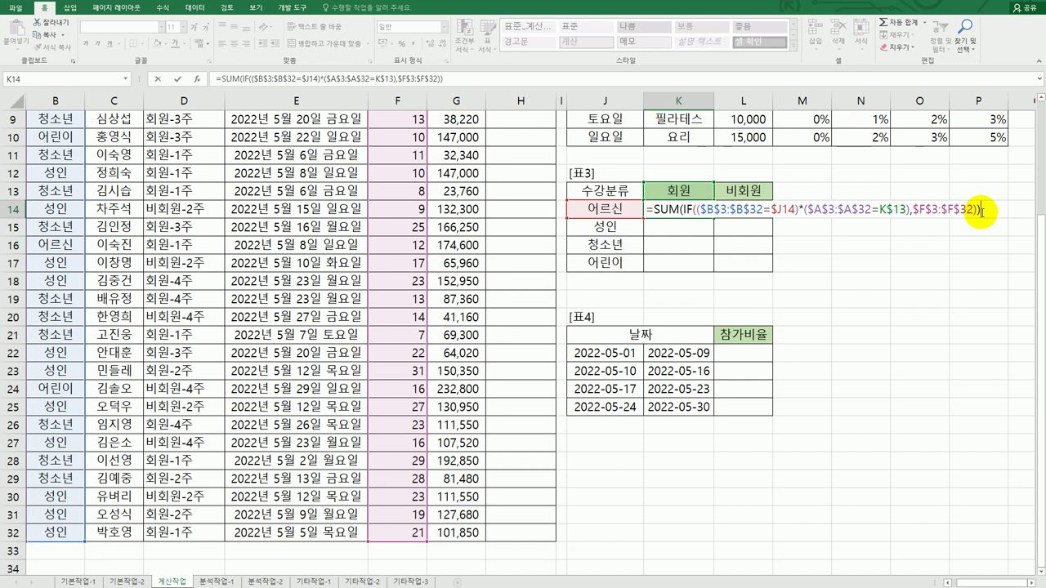
pyautogui.hotkey('ctrl', 'shift', 'Return')
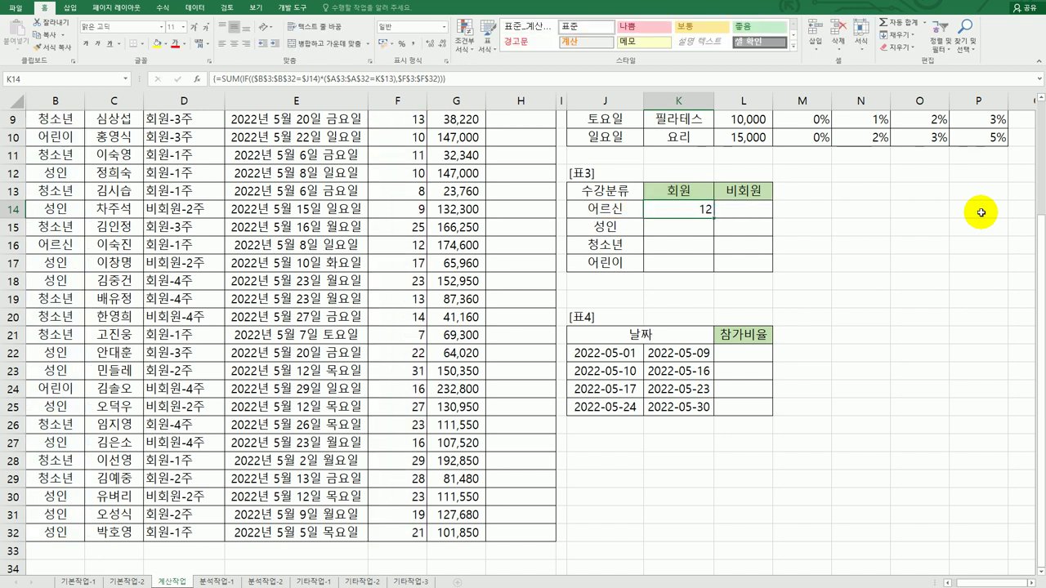
pyautogui.moveTo(708, 207); pyautogui.dragTo(750, 270)
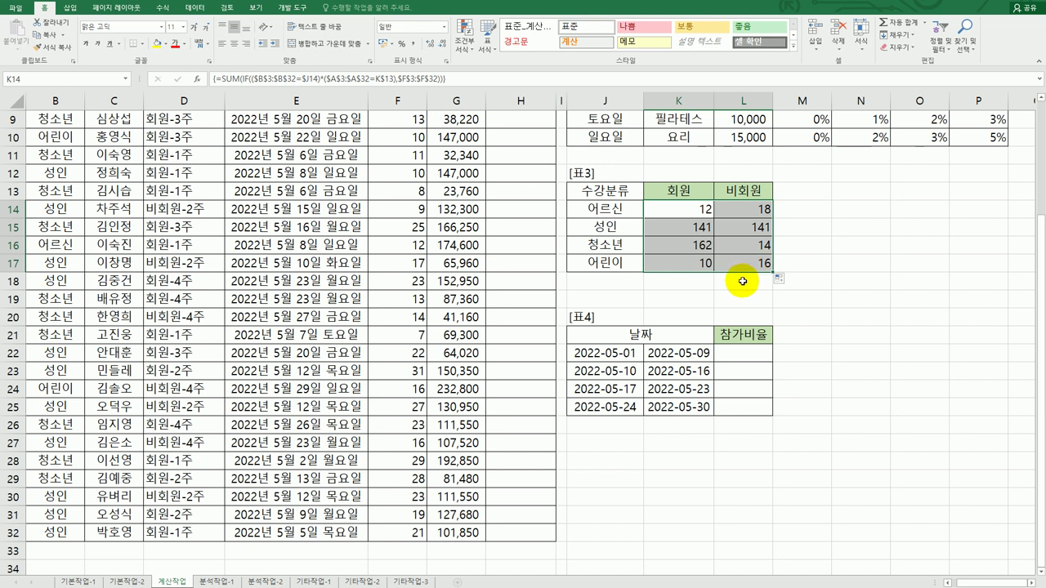
# Select the 참가비율 cells L22:L25 in 표4 and start a TEXT formula in them
pyautogui.scroll(2, 742, 281)
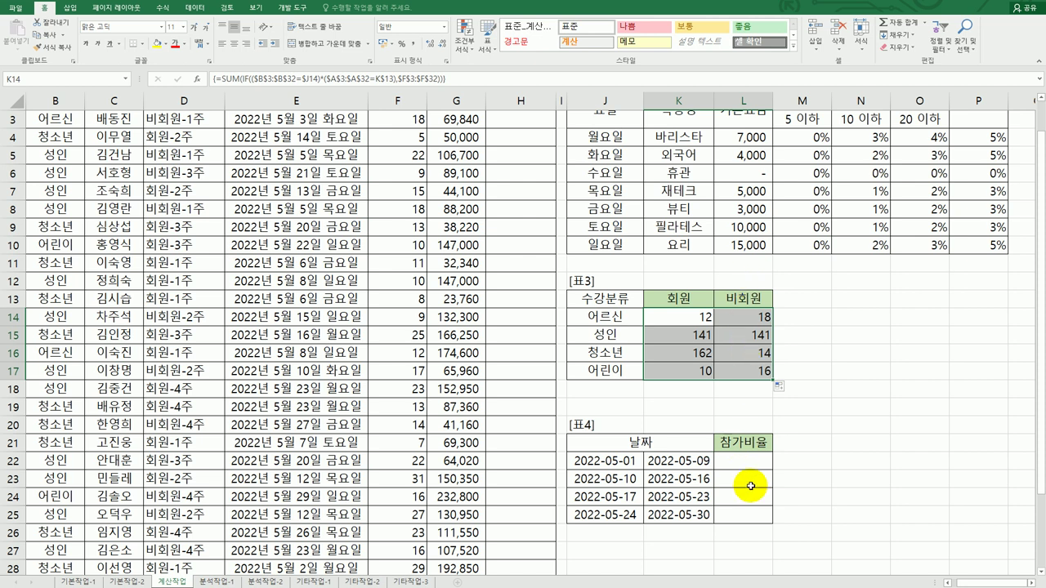
pyautogui.click(751, 459)
pyautogui.moveTo(753, 495); pyautogui.dragTo(753, 510)
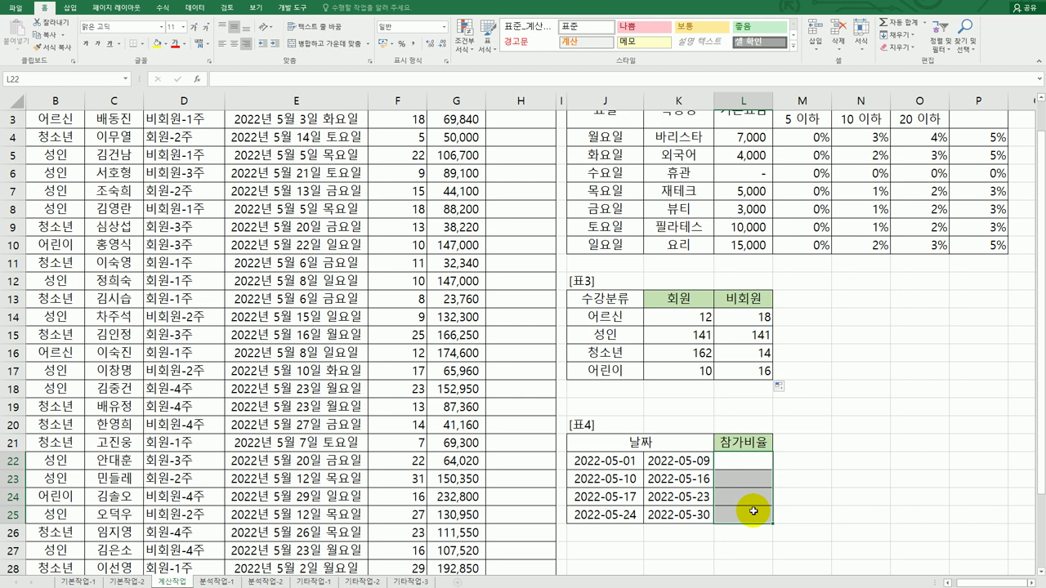
pyautogui.click(752, 461)
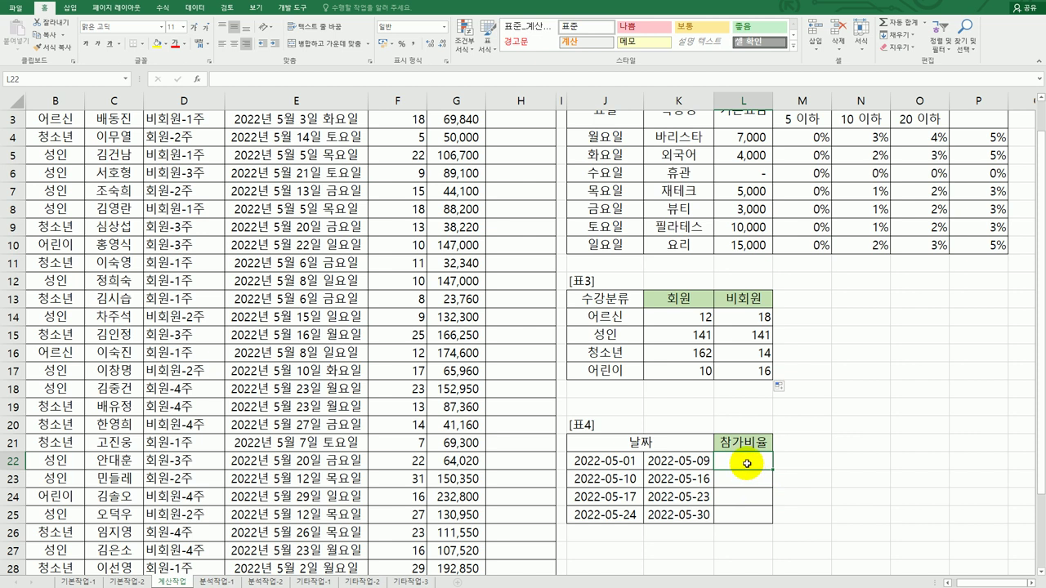
pyautogui.moveTo(747, 463); pyautogui.dragTo(746, 526)
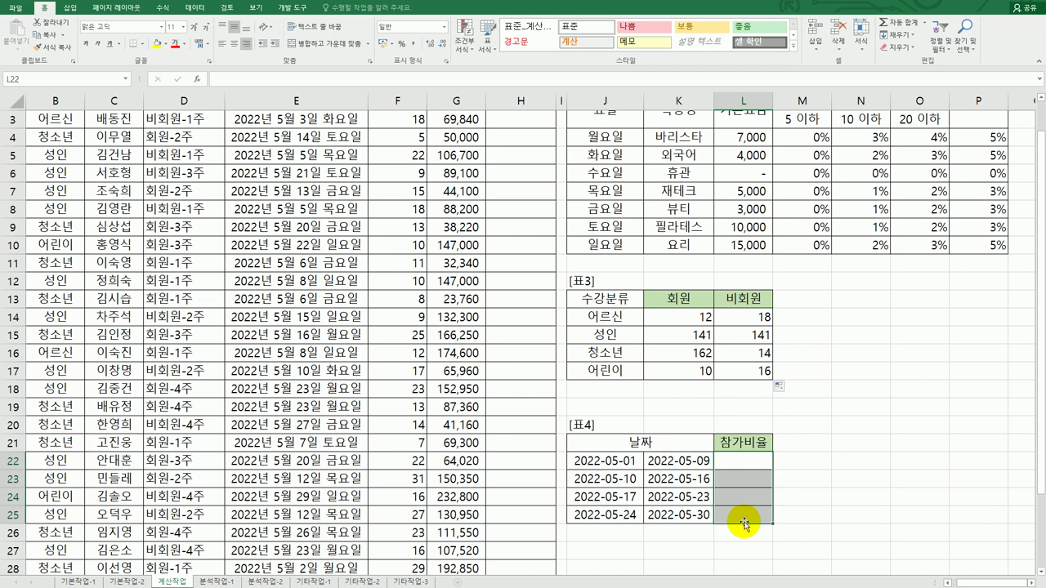
pyautogui.write('=')
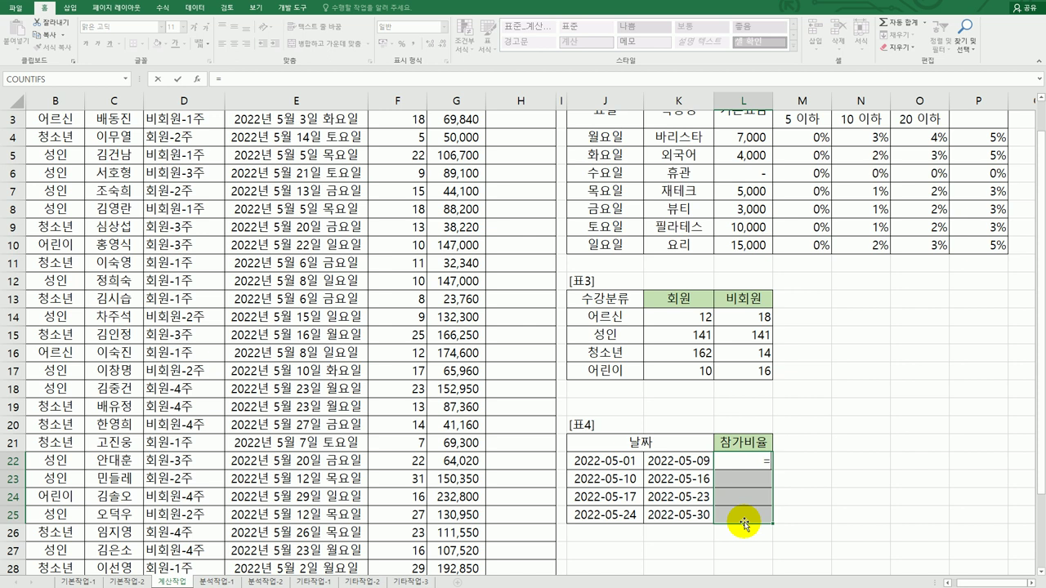
pyautogui.write('te')
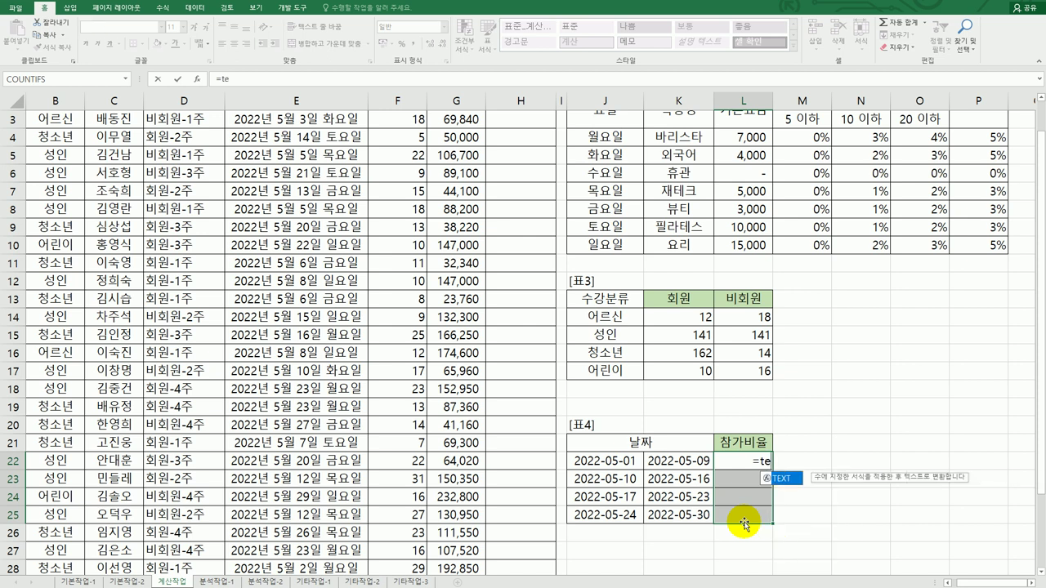
pyautogui.write('xt(')
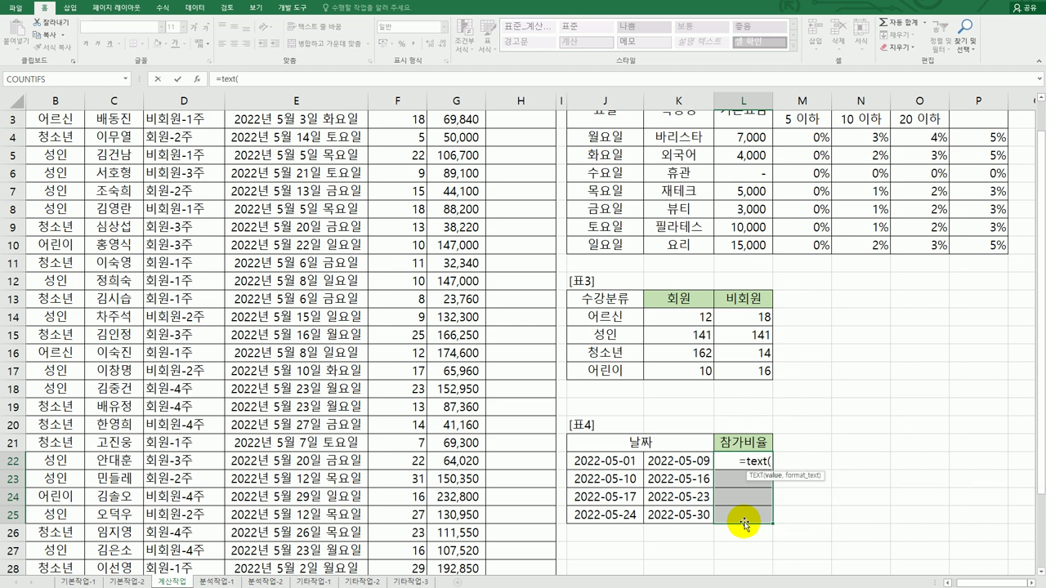
# Leave the TEXT function's value argument blank, add "0.0%" as its format, and close the parenthesis
pyautogui.write(',')
pyautogui.press('BackSpace')
pyautogui.write(',')
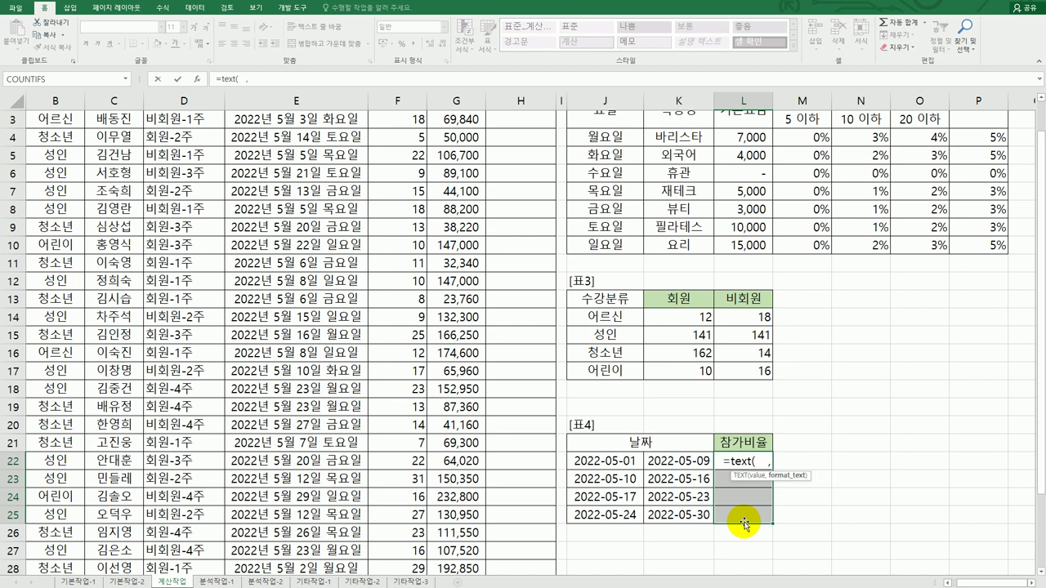
pyautogui.write(' "')
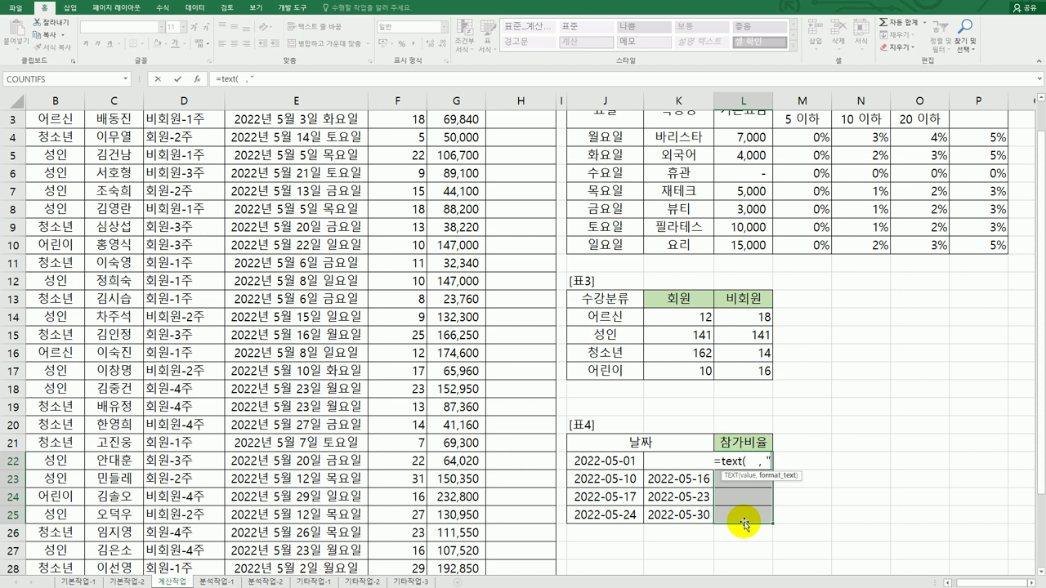
pyautogui.write('0')
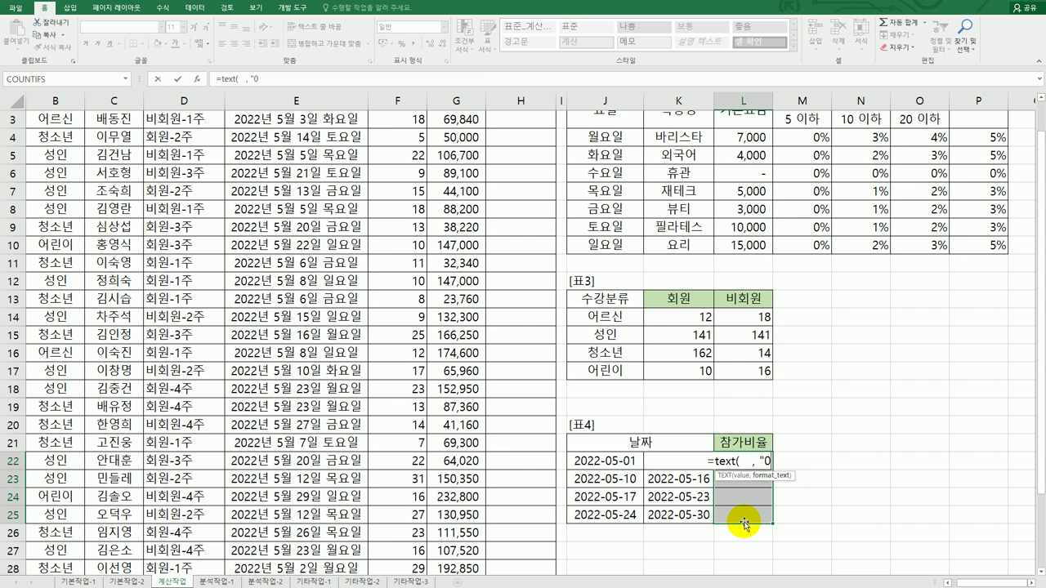
pyautogui.write('.0')
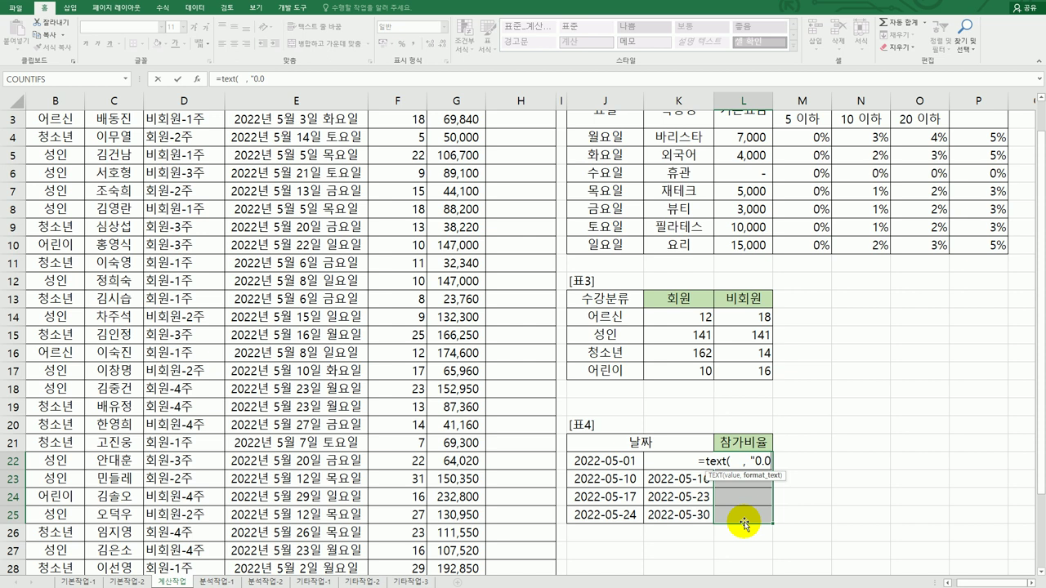
pyautogui.write('%')
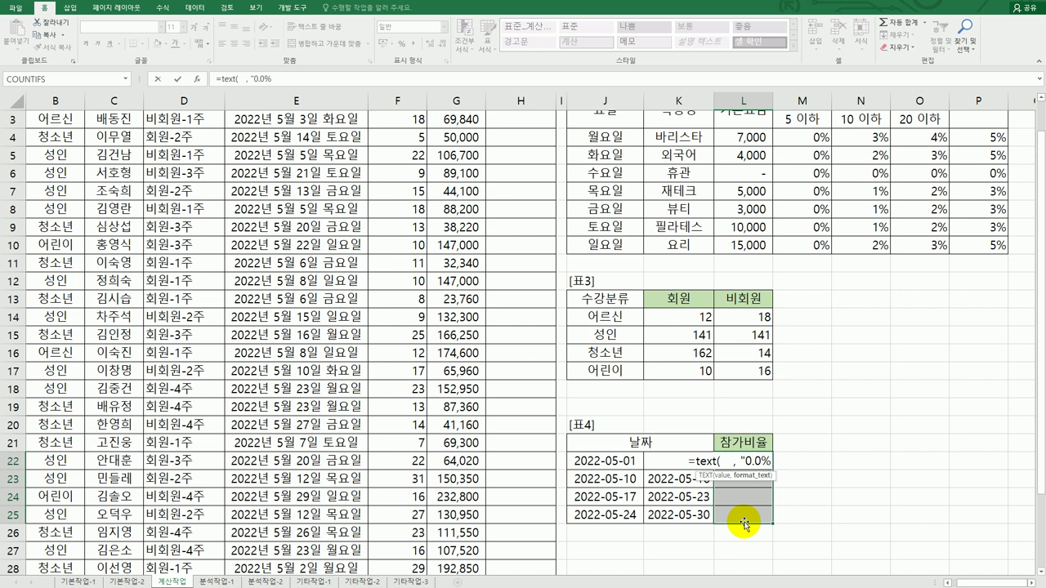
pyautogui.write('"')
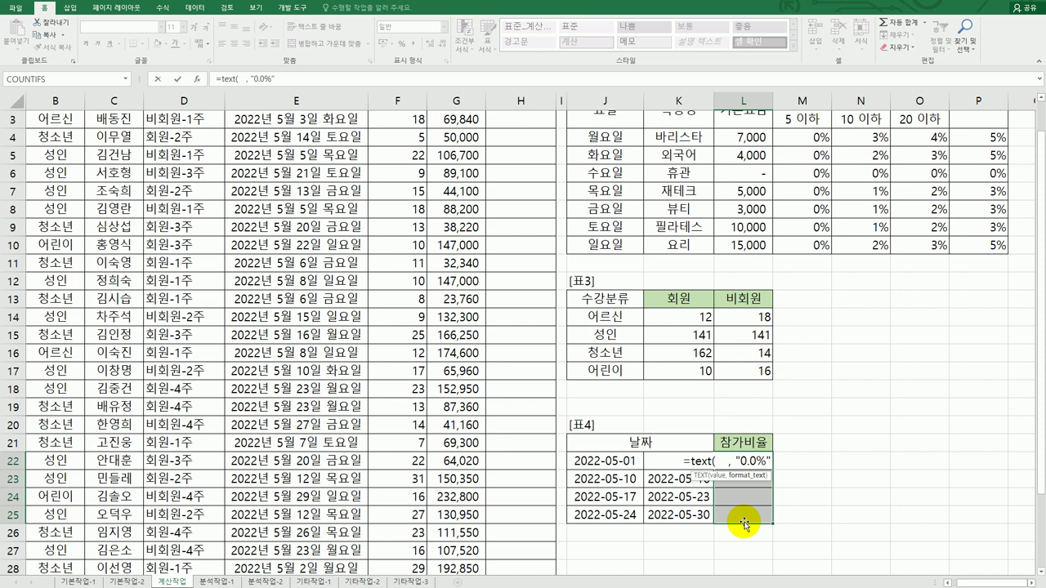
pyautogui.write(')')
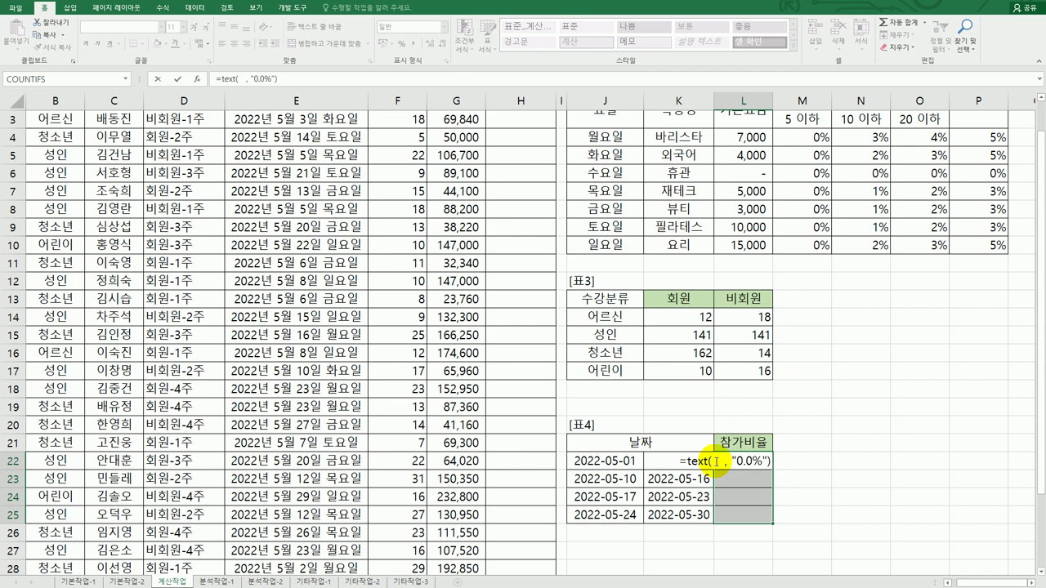
# Insert FREQUENCY(E3:E32,K22:K25) as the TEXT value, using the 특강 날짜 column as data and the 표4 end dates as bins
pyautogui.press('Left')
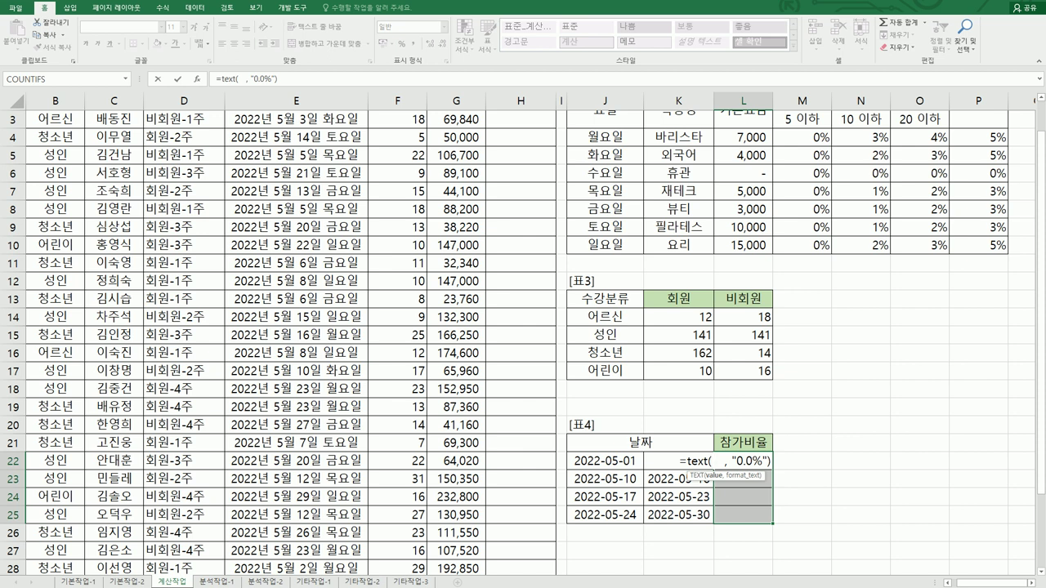
pyautogui.write('fr')
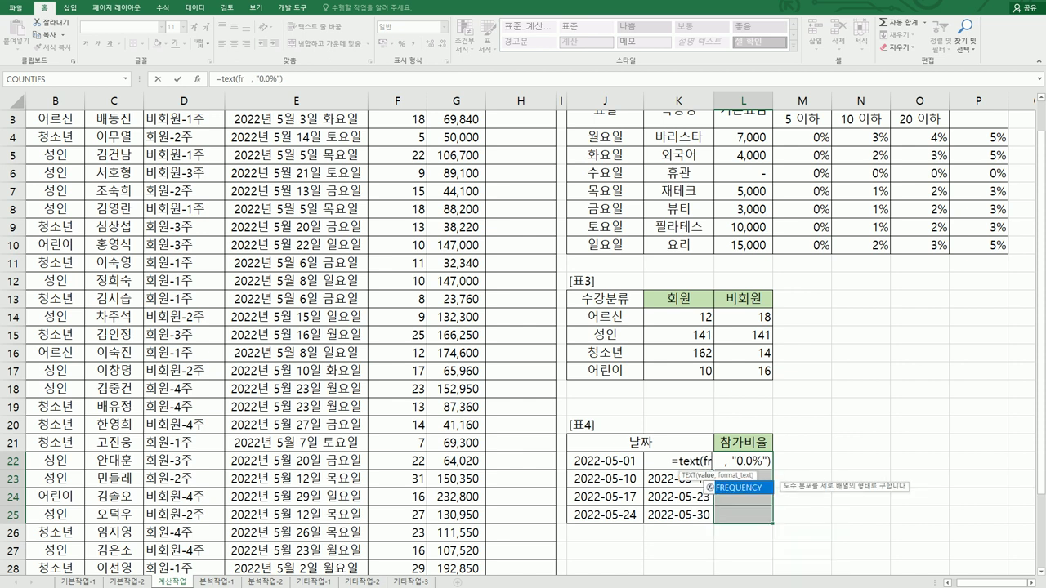
pyautogui.doubleClick(746, 489)
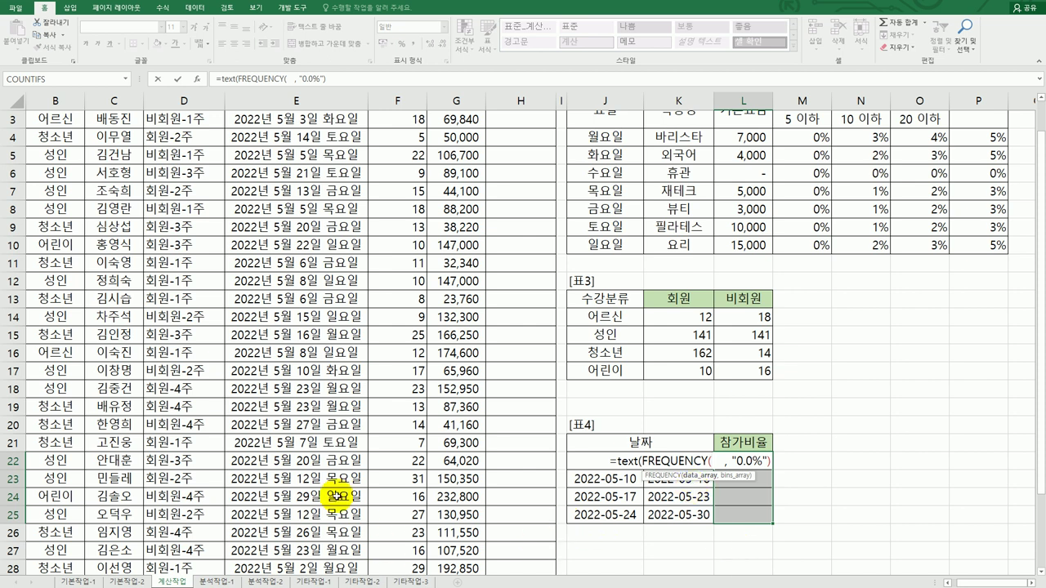
pyautogui.scroll(1, 337, 494)
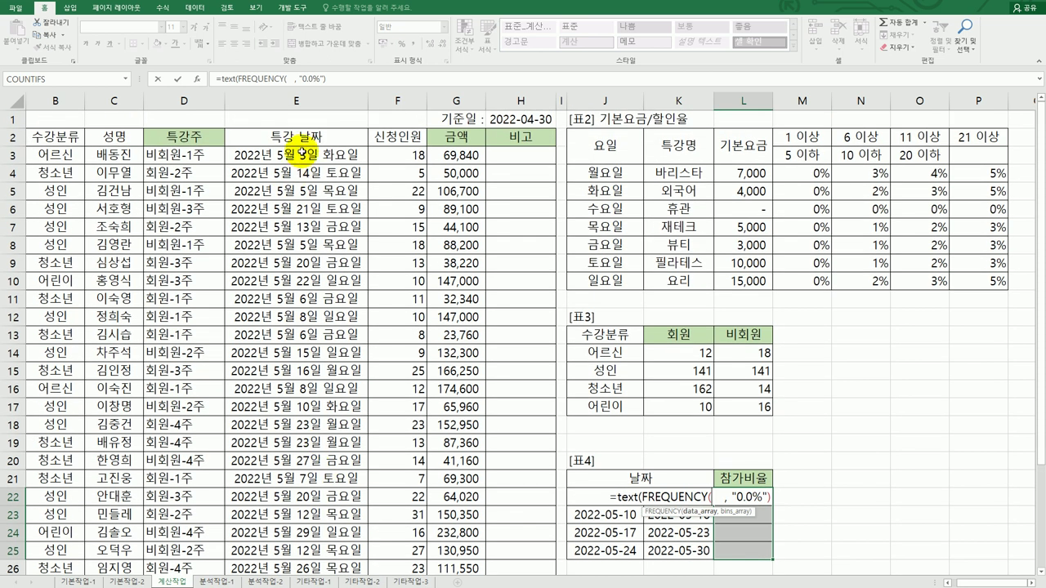
pyautogui.moveTo(303, 153); pyautogui.dragTo(307, 536)
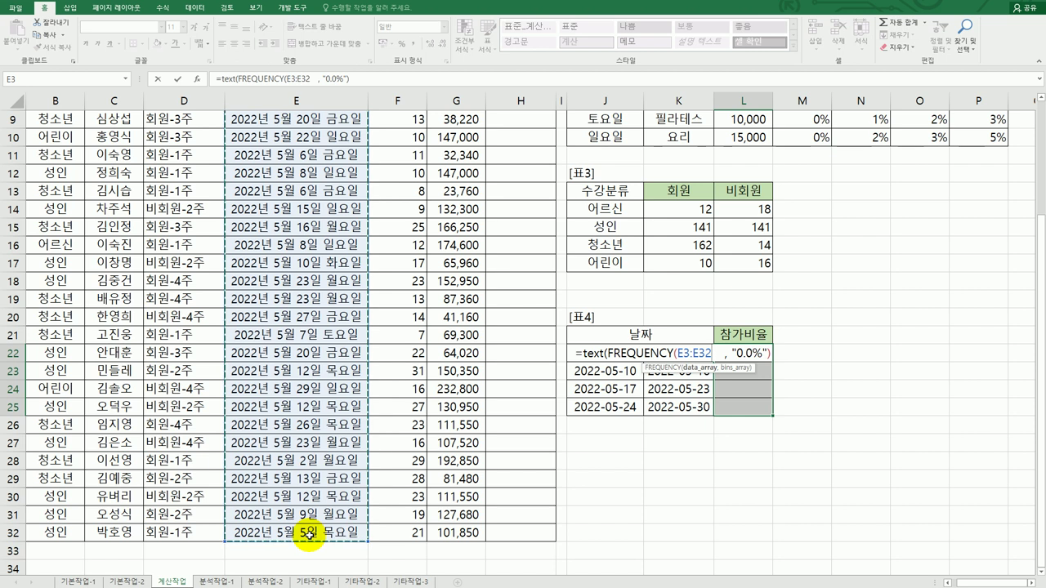
pyautogui.write(',')
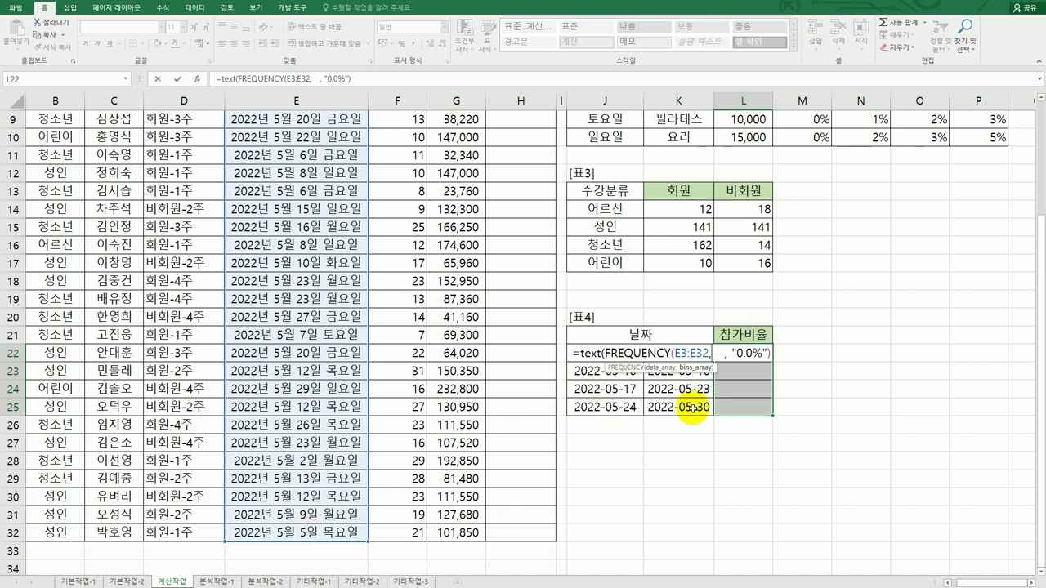
pyautogui.moveTo(692, 409); pyautogui.dragTo(687, 349)
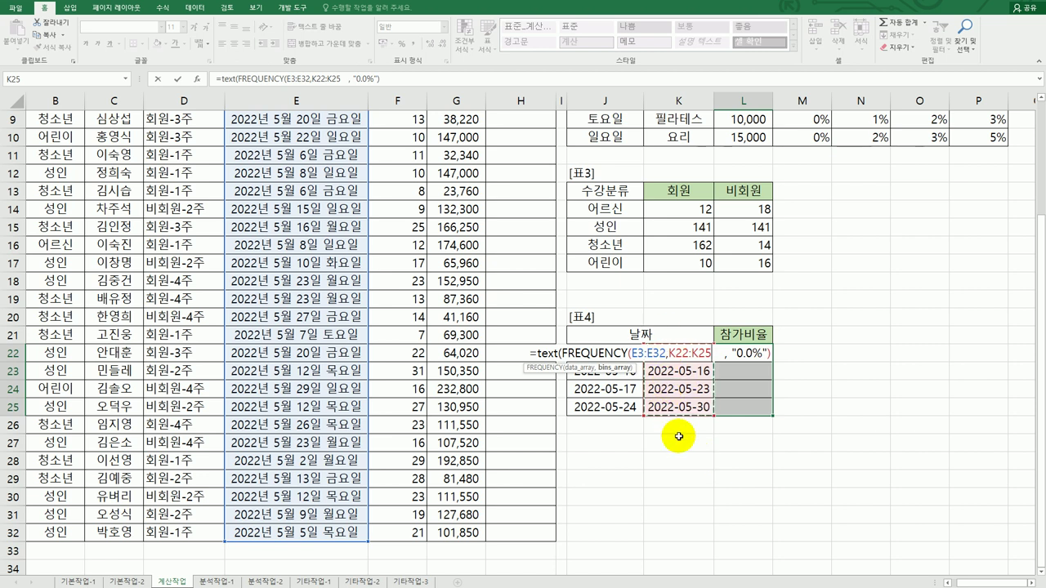
pyautogui.write(')')
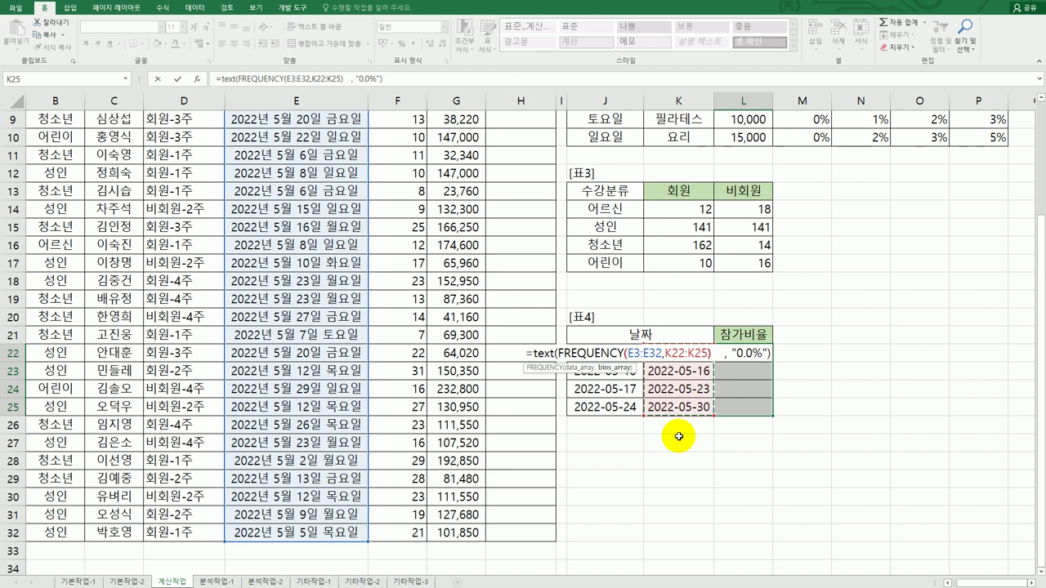
# Divide the FREQUENCY result by COUNT(E3:E32) inside the TEXT function and enter the formula as an array across L22:L25
pyautogui.press('Right')
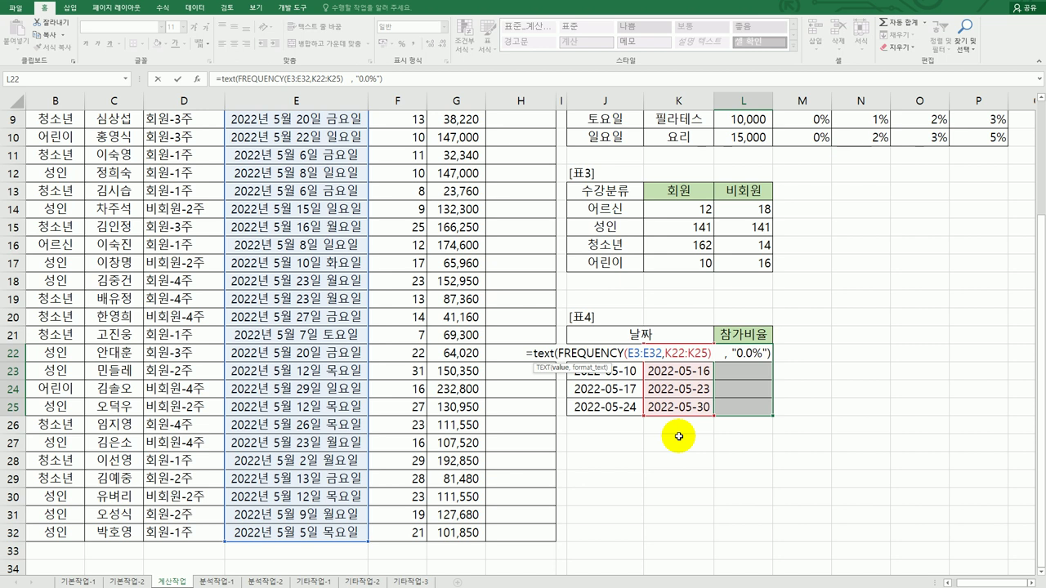
pyautogui.write('/')
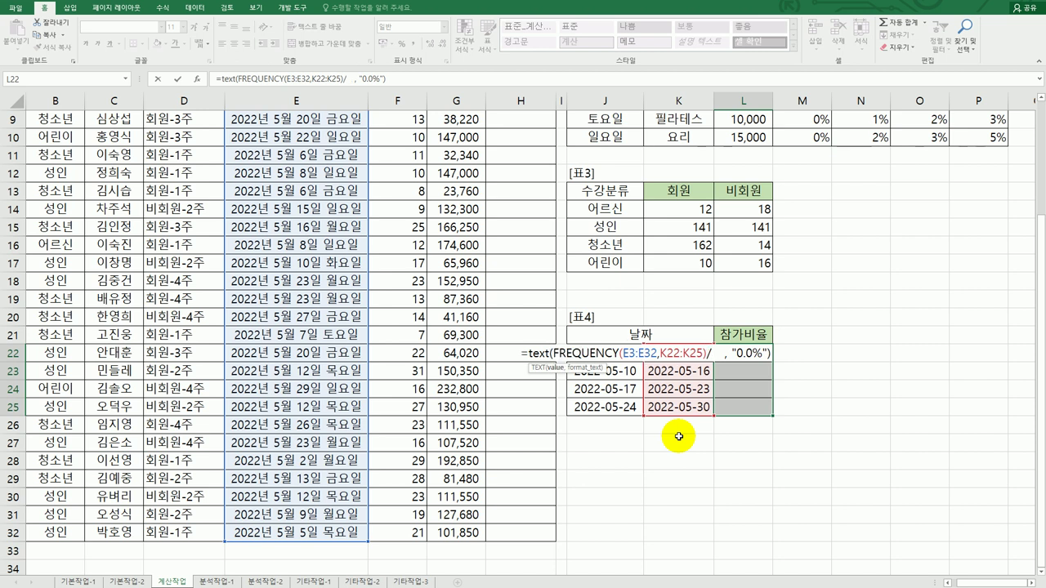
pyautogui.write('count(')
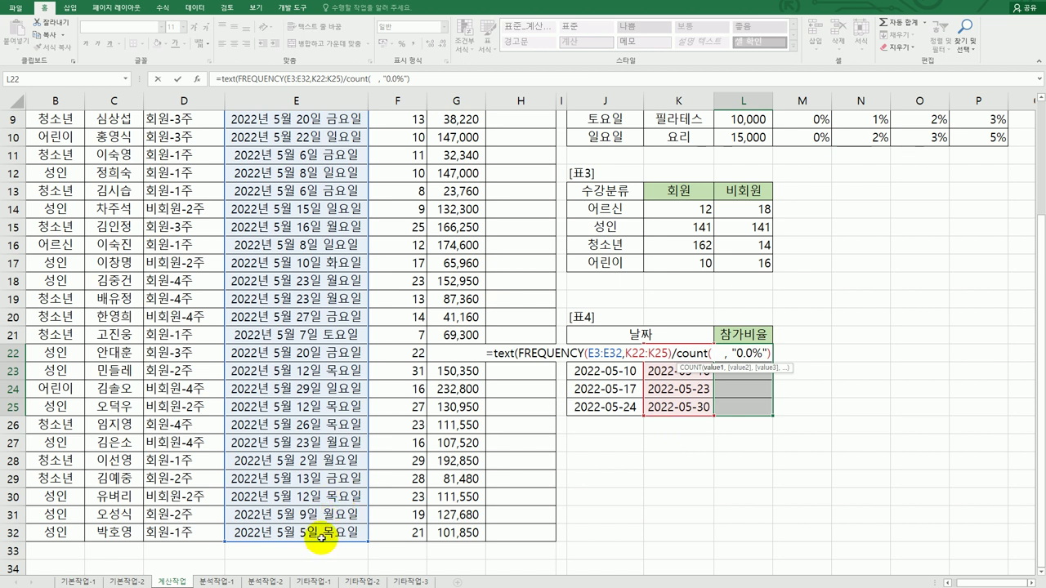
pyautogui.scroll(3, 322, 537)
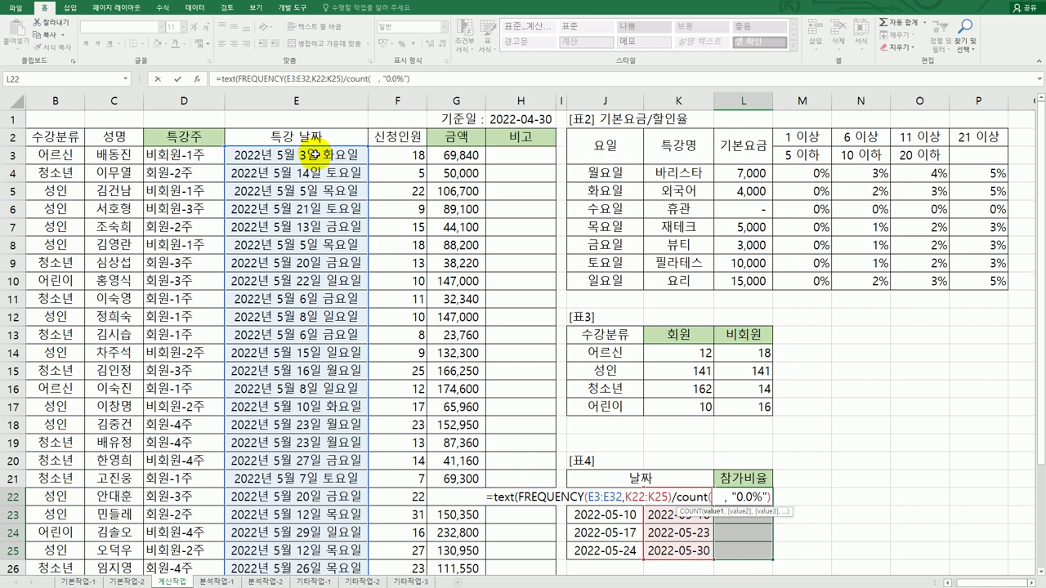
pyautogui.moveTo(315, 154); pyautogui.dragTo(304, 536)
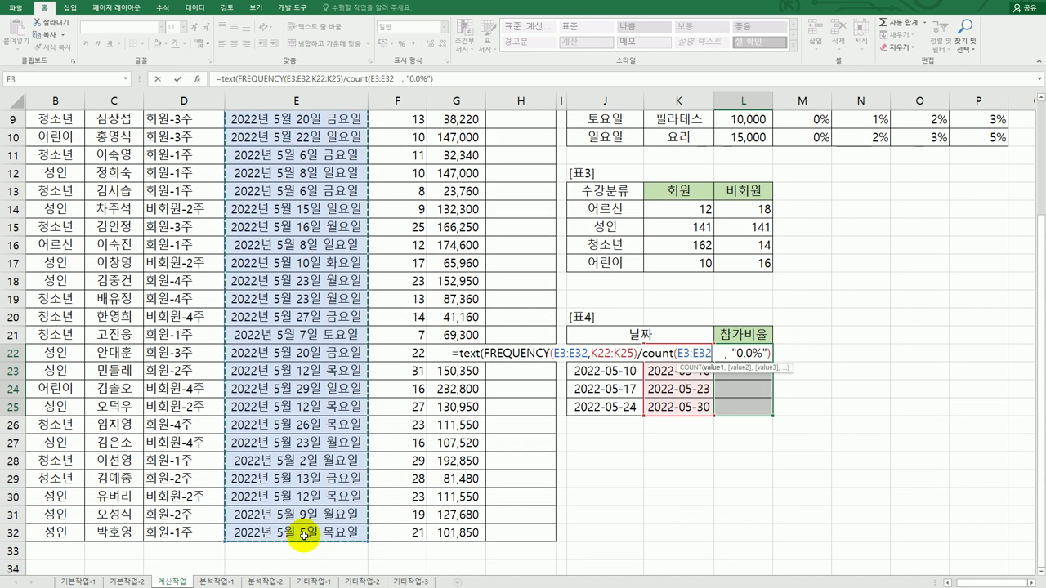
pyautogui.write(')')
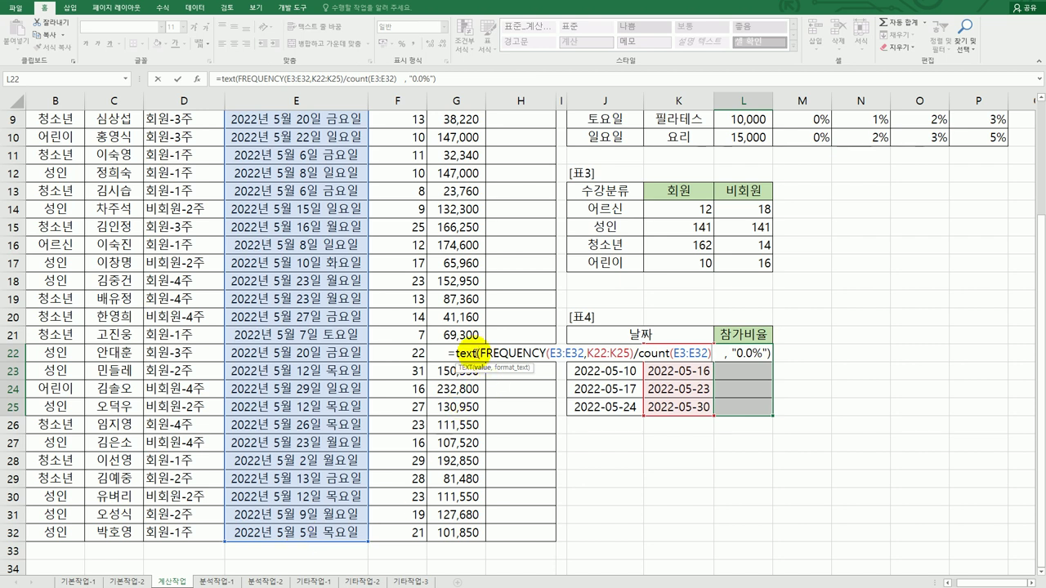
pyautogui.moveTo(481, 353); pyautogui.dragTo(713, 357)
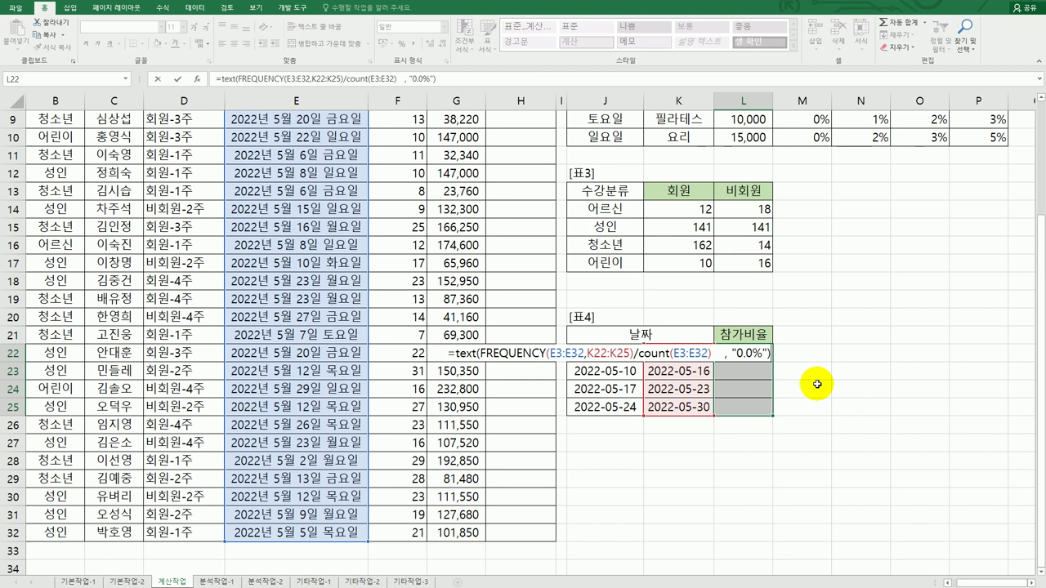
pyautogui.hotkey('ctrl', 'shift', 'Return')
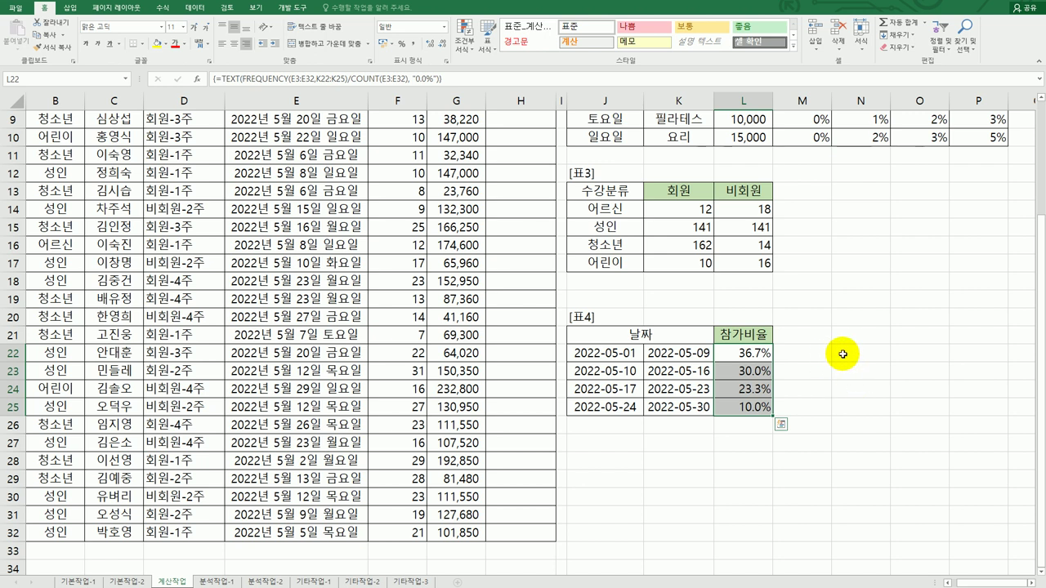
# Enter FREQUENCY(E3:E32,K22:K25) as an array formula across N22:N25, using the 특강 dates as data and the 표4 end dates as bins
pyautogui.click(843, 354)
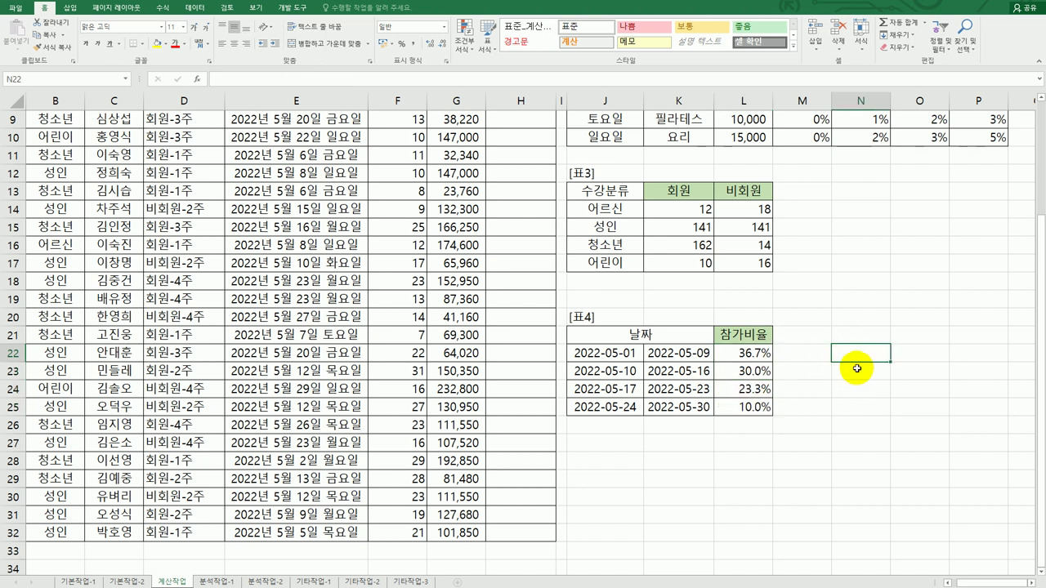
pyautogui.moveTo(863, 353); pyautogui.dragTo(863, 407)
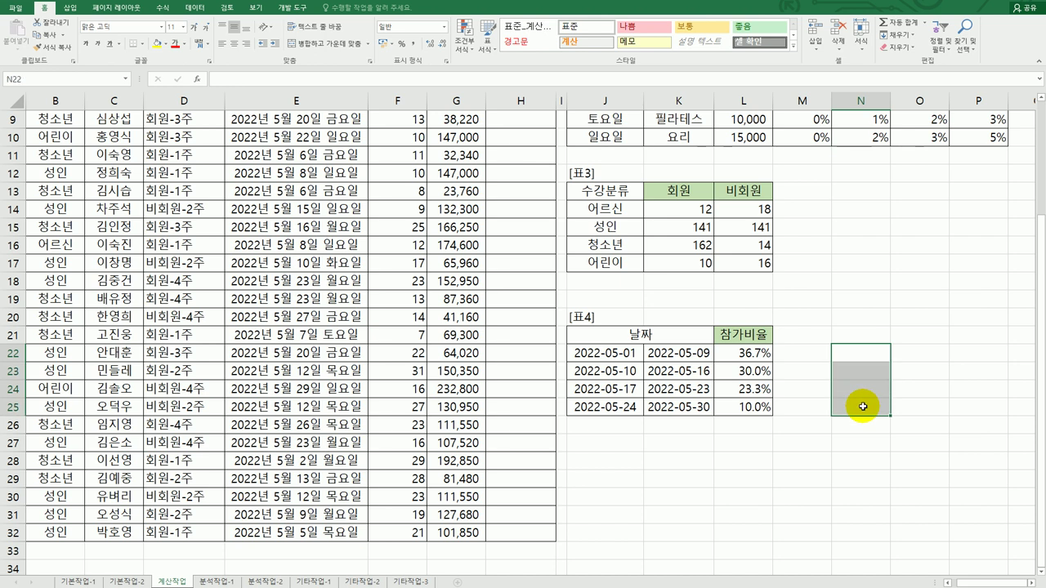
pyautogui.write('=fr')
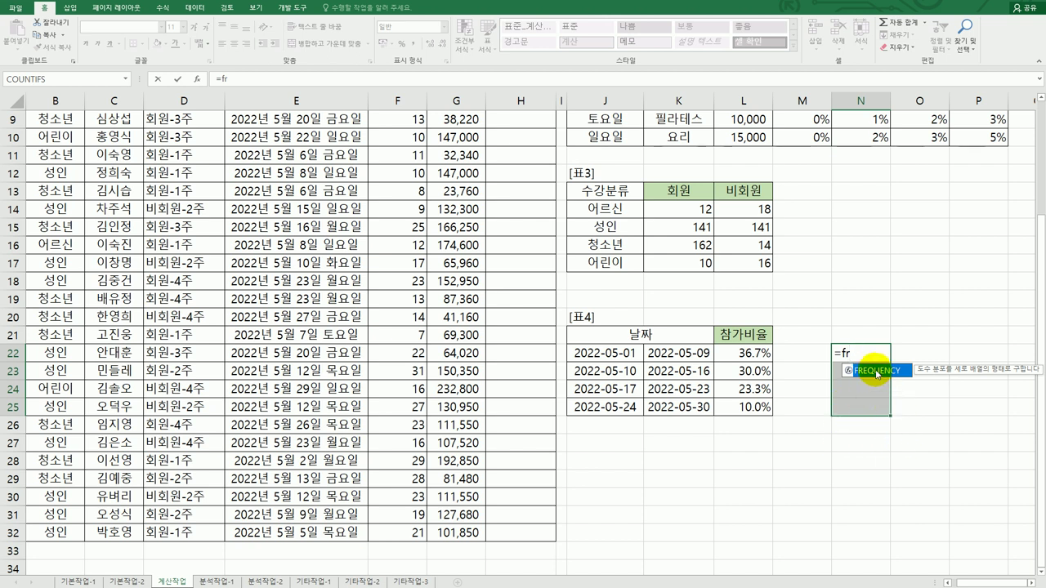
pyautogui.doubleClick(876, 372)
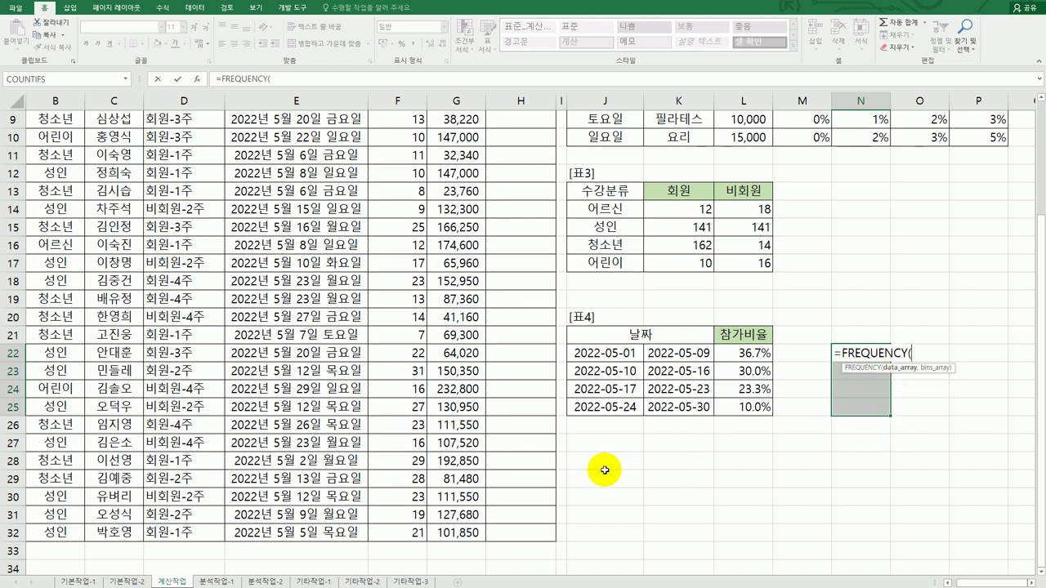
pyautogui.scroll(3, 602, 467)
pyautogui.moveTo(296, 154); pyautogui.dragTo(309, 490)
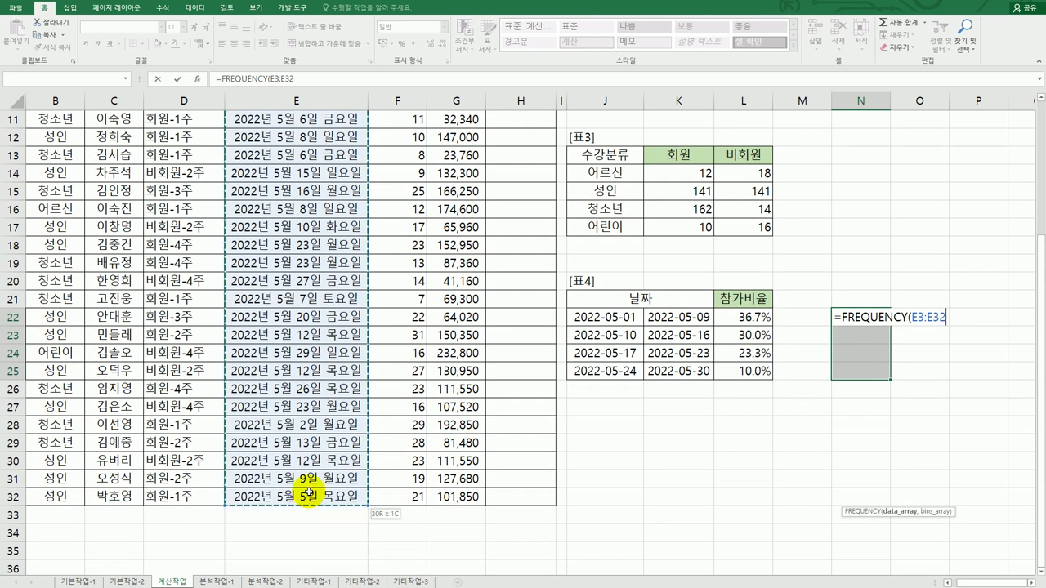
pyautogui.write(',')
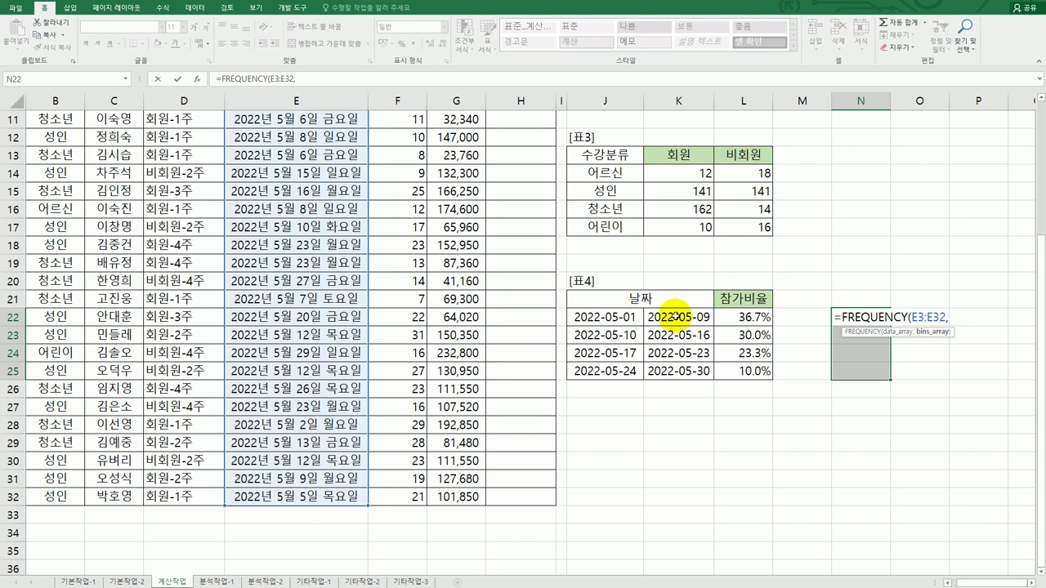
pyautogui.moveTo(677, 318); pyautogui.dragTo(674, 374)
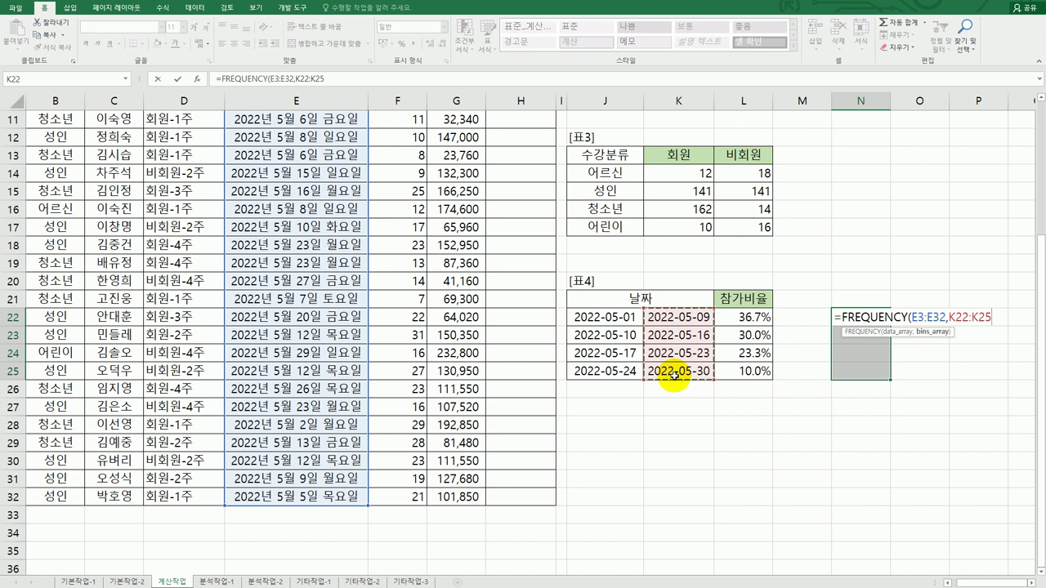
pyautogui.write(')')
pyautogui.hotkey('ctrl', 'shift', 'Return')
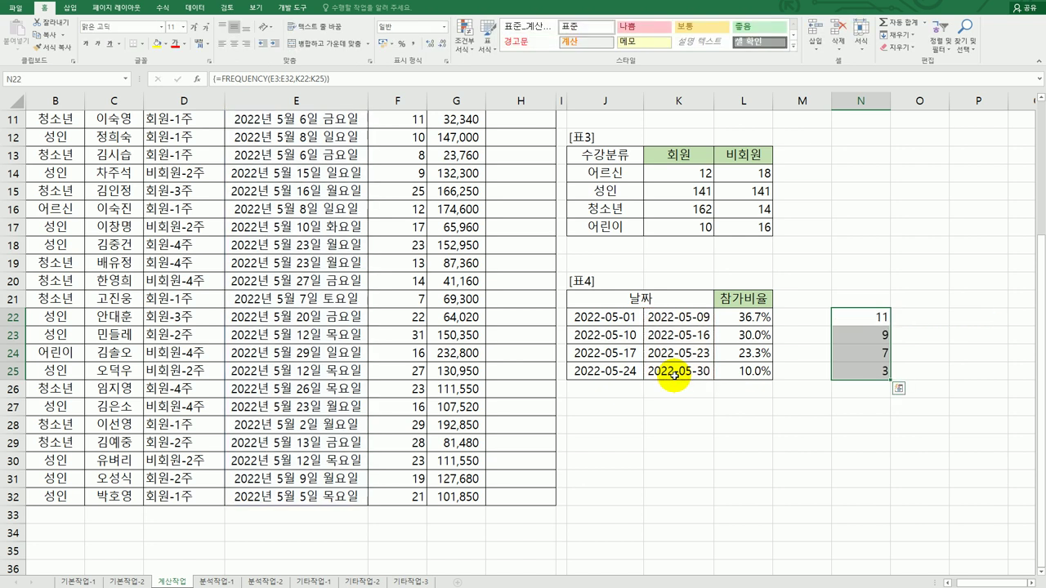
# Examine each frequency in N22:N25 against its 표4 date range and check the ranges used in the FREQUENCY formula
pyautogui.click(688, 319)
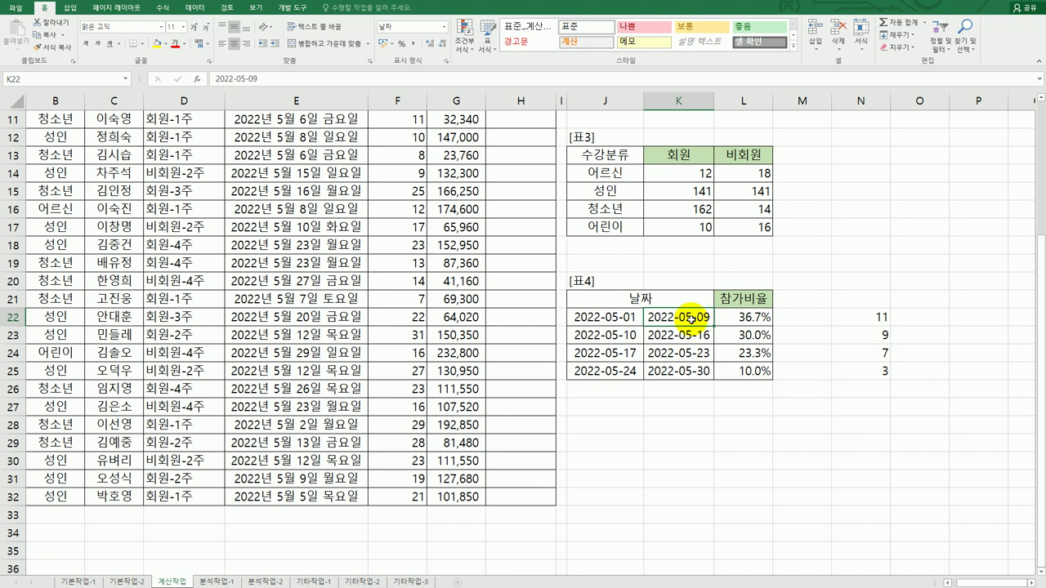
pyautogui.click(865, 317)
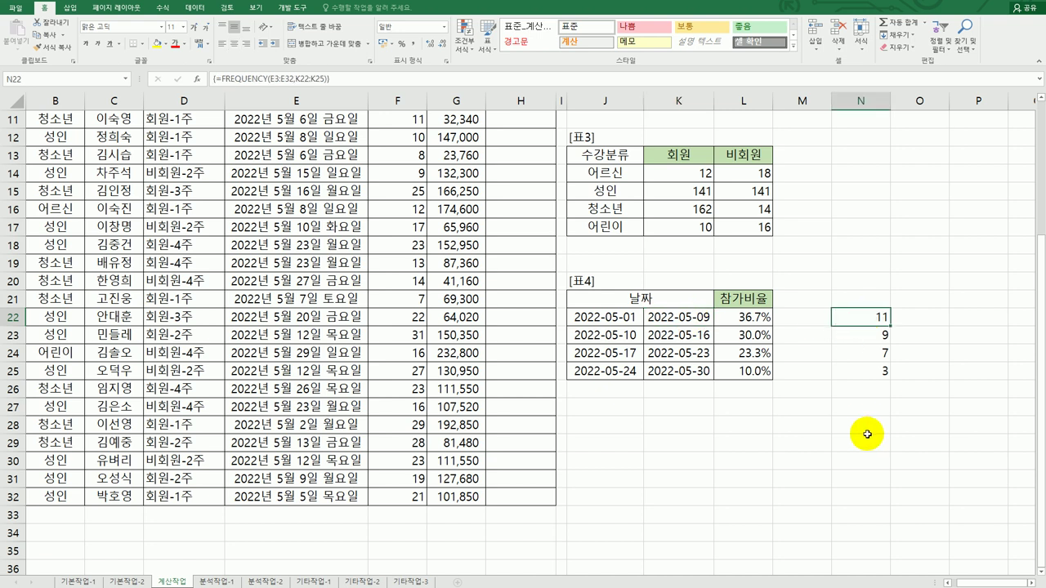
pyautogui.click(871, 338)
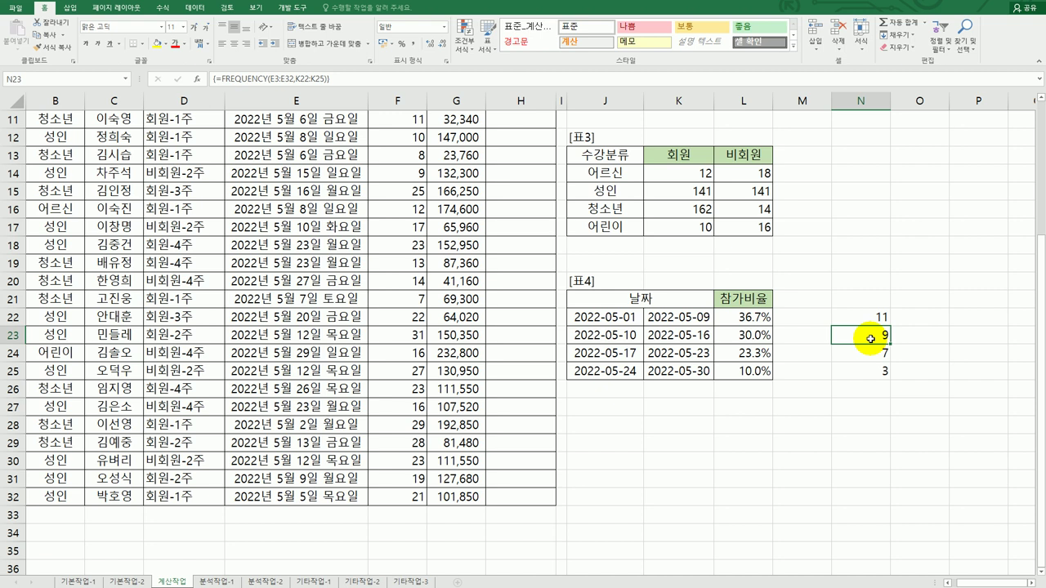
pyautogui.click(869, 352)
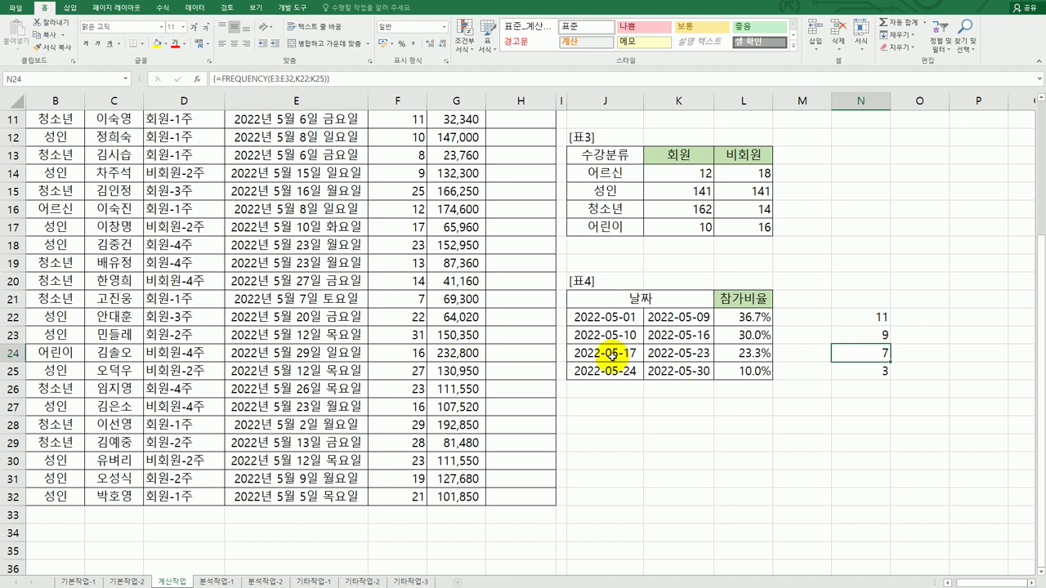
pyautogui.click(876, 366)
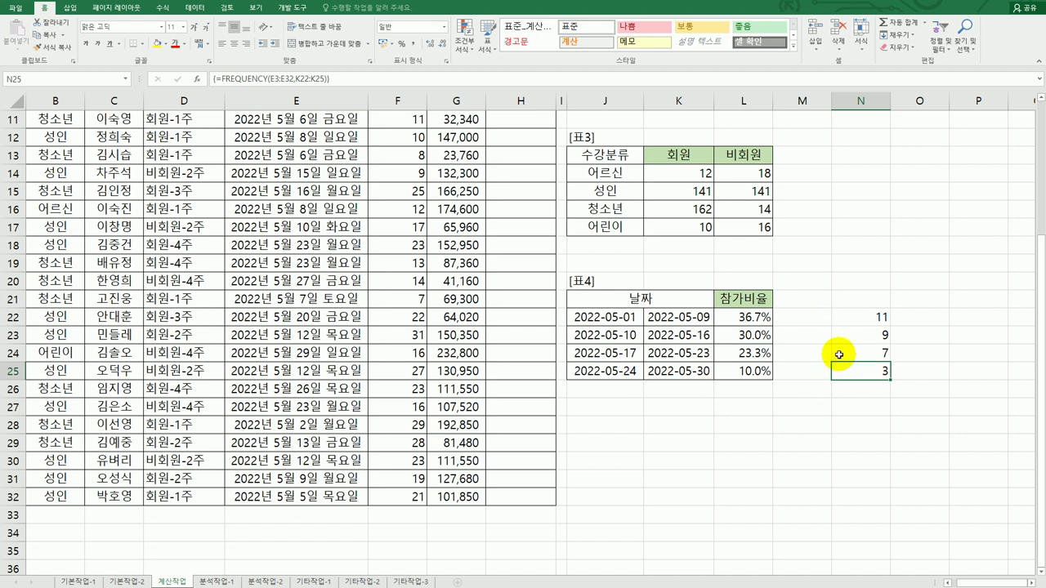
pyautogui.click(878, 323)
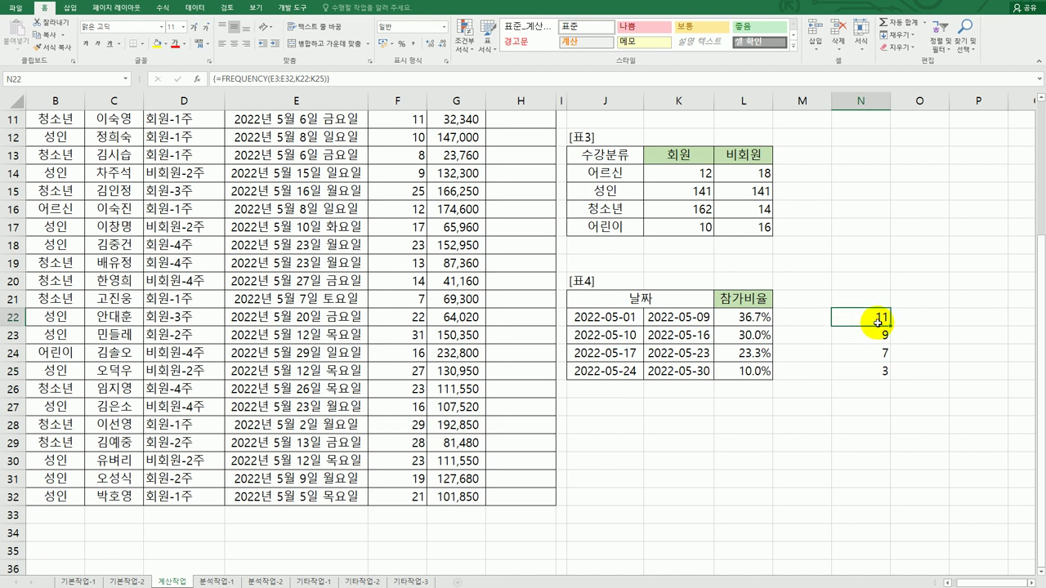
pyautogui.doubleClick(878, 322)
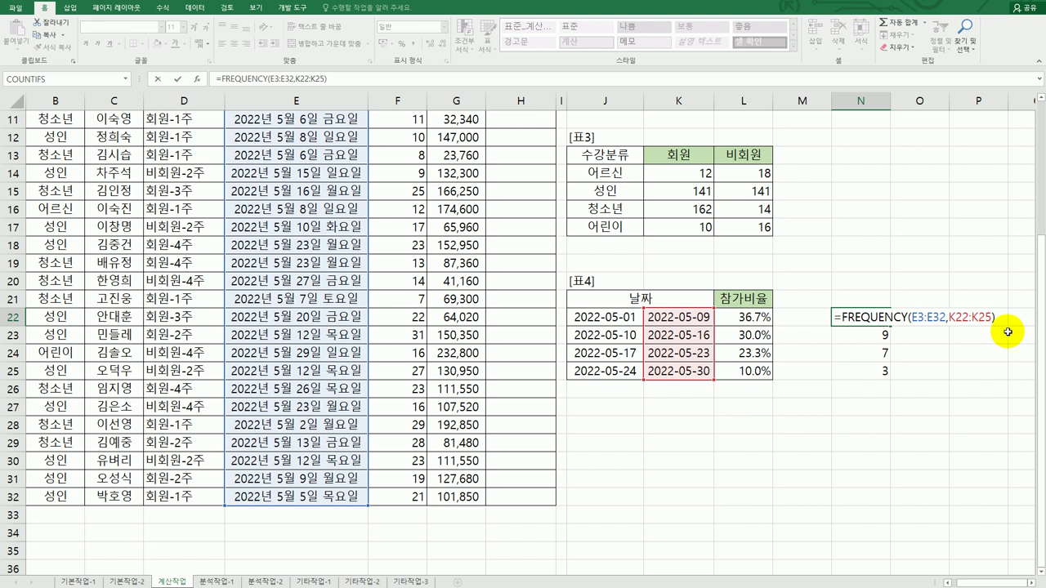
pyautogui.hotkey('ctrl', 'shift', 'Return')
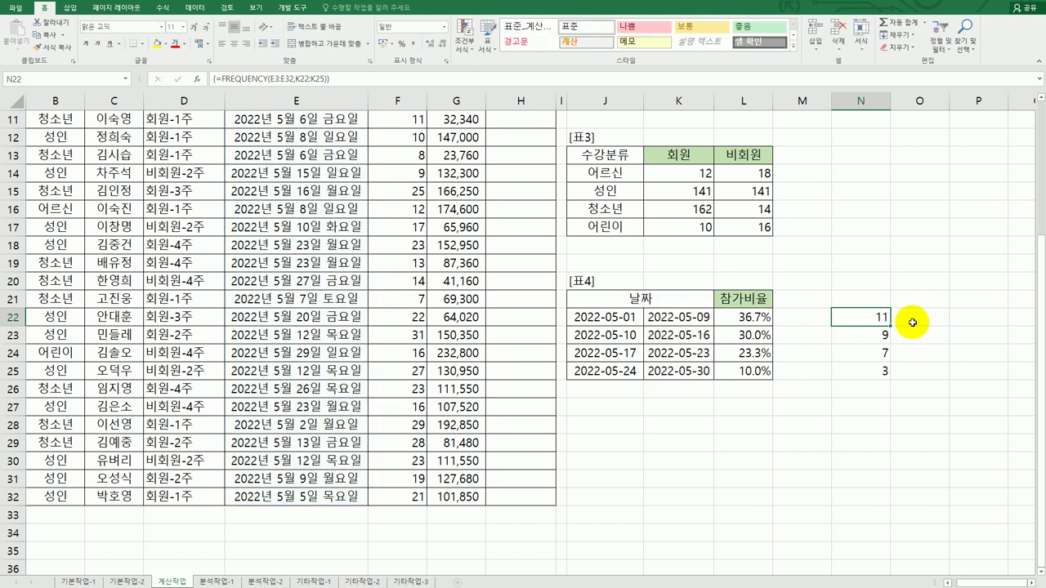
# Enter =COUNT($E$3:$E$32) in O22 to count all the dates, and fill the formula down to O25
pyautogui.click(926, 321)
pyautogui.write('=')
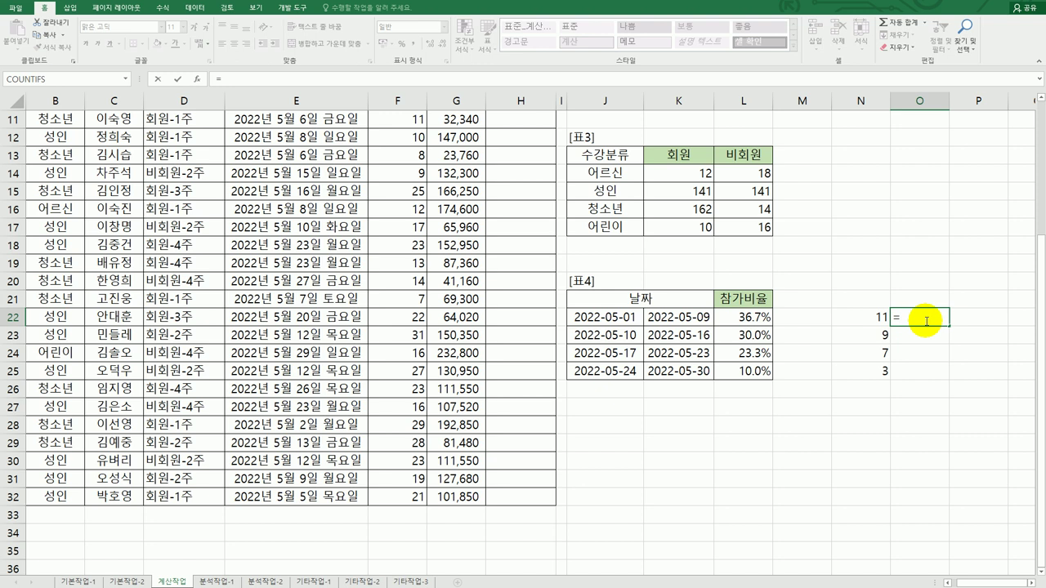
pyautogui.write('count')
pyautogui.press('Tab')
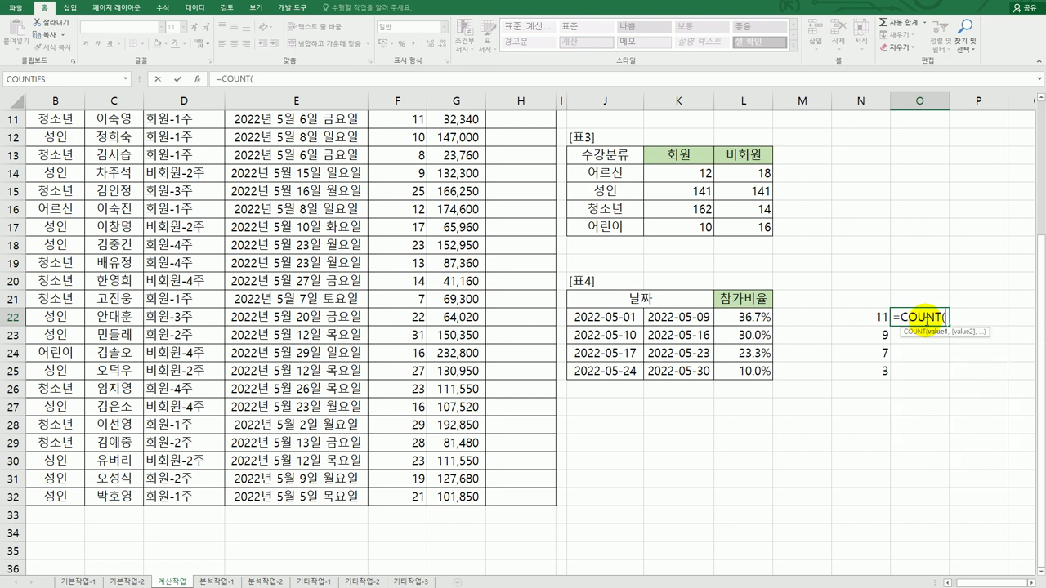
pyautogui.scroll(3, 482, 441)
pyautogui.moveTo(327, 155); pyautogui.dragTo(329, 532)
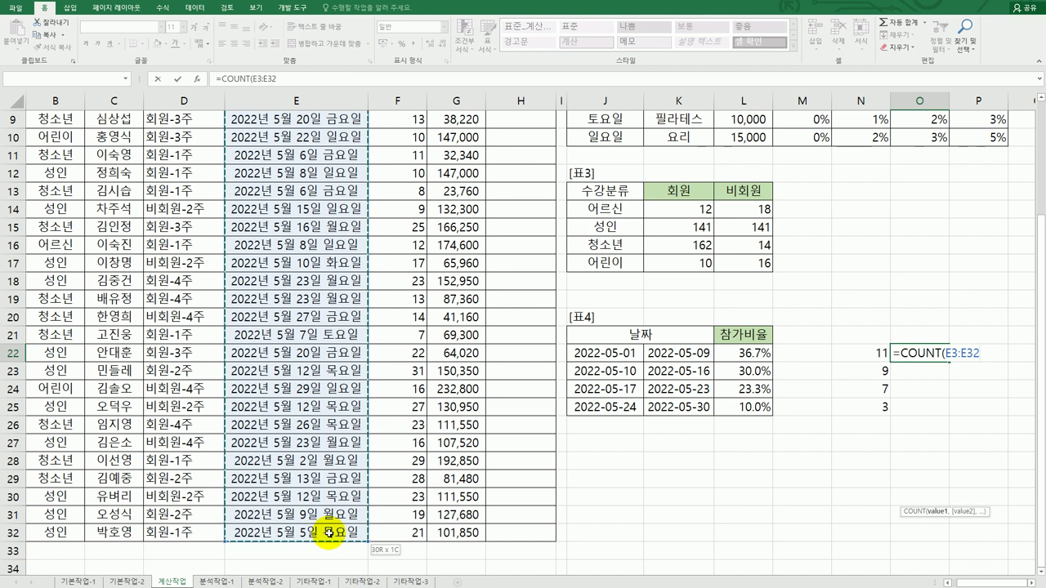
pyautogui.press('F4')
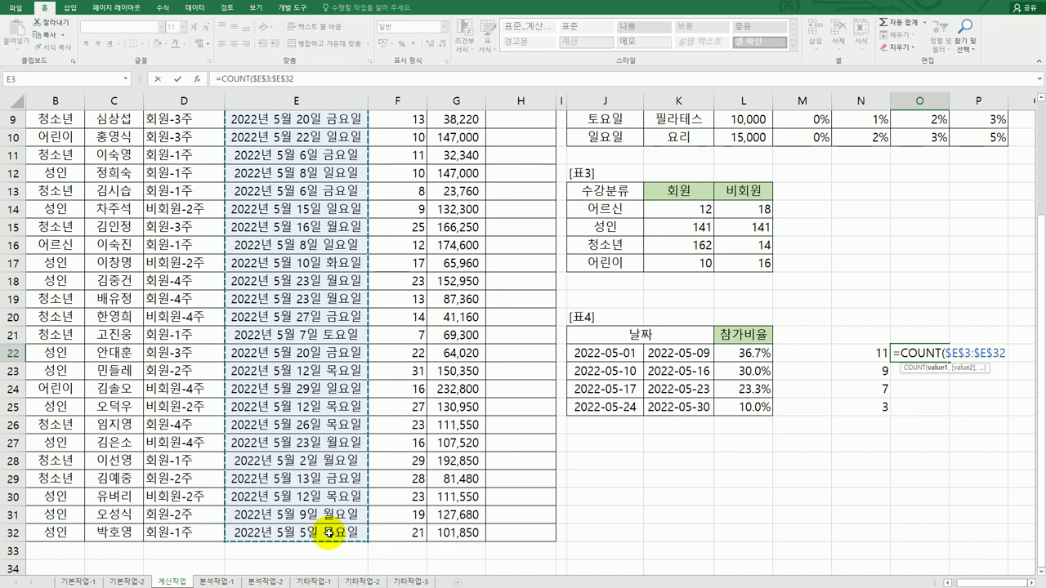
pyautogui.hotkey('ctrl', 'Return')
pyautogui.press('Return')
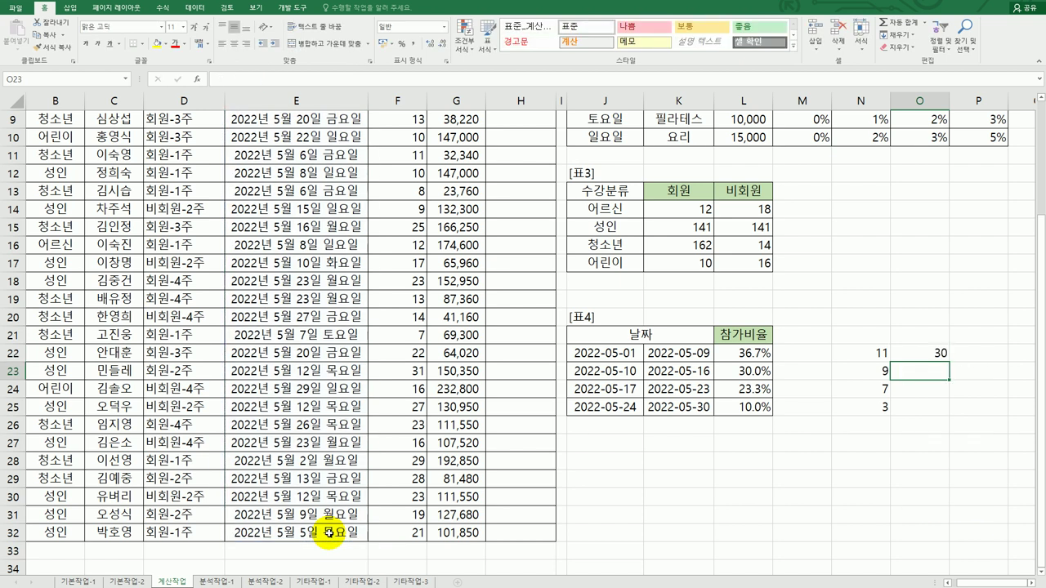
pyautogui.click(939, 353)
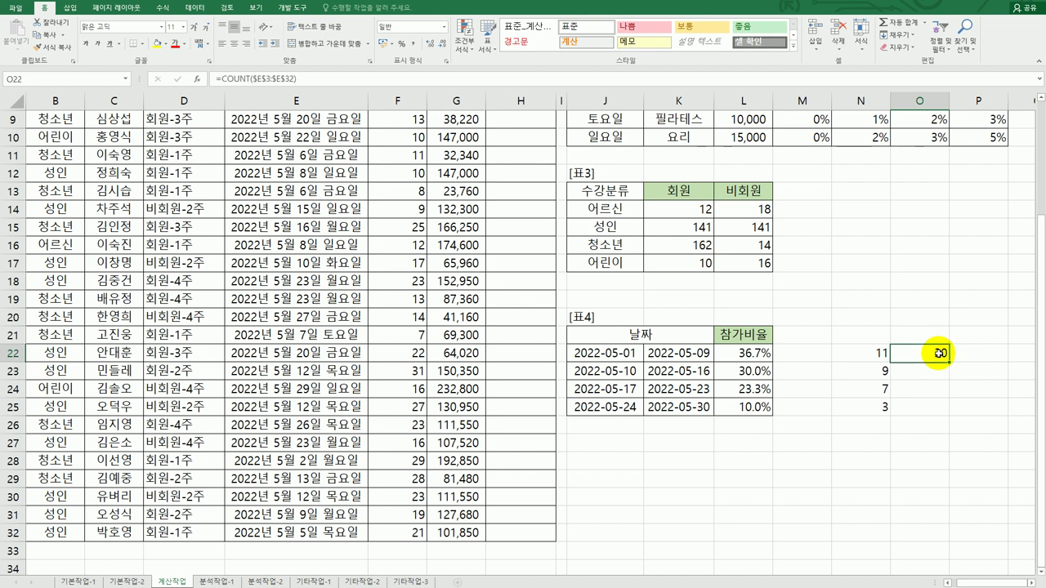
pyautogui.moveTo(950, 361); pyautogui.dragTo(947, 418)
# Divide the frequency by the total count with =N22/O22 in P22, and fill the formula down to P25
pyautogui.click(976, 355)
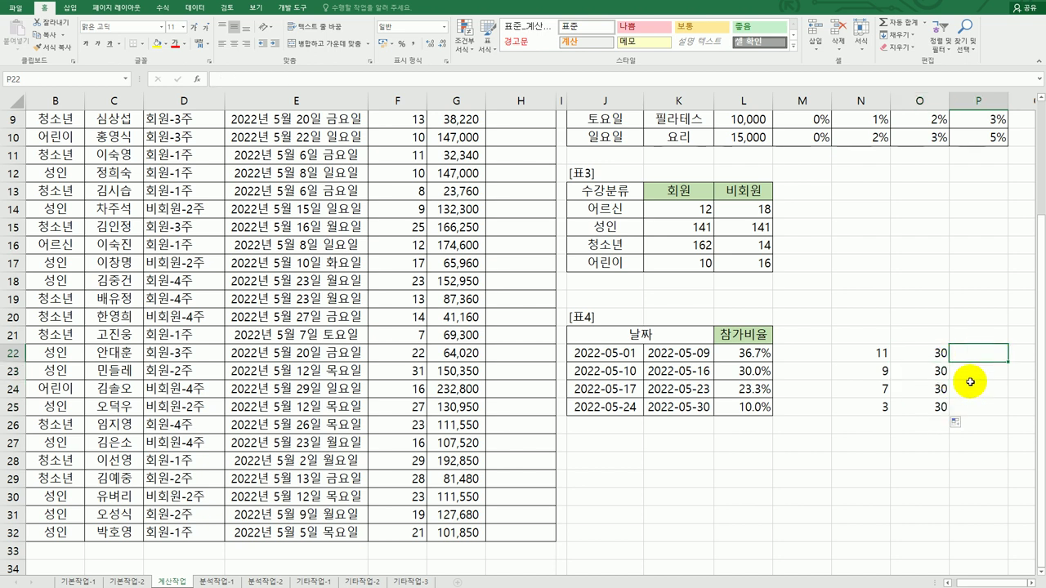
pyautogui.write('=')
pyautogui.click(880, 352)
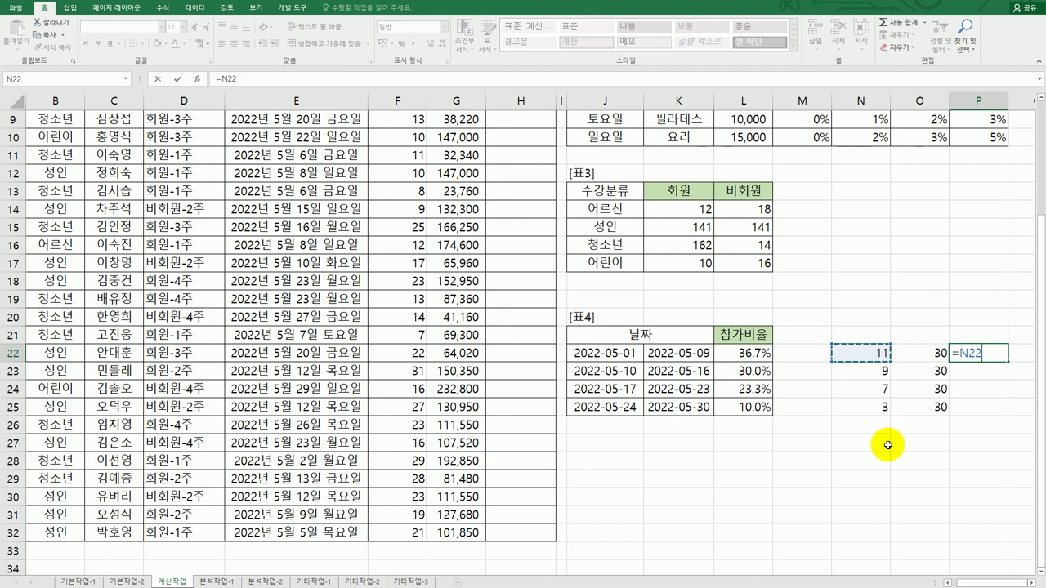
pyautogui.write('/')
pyautogui.click(935, 353)
pyautogui.press('Return')
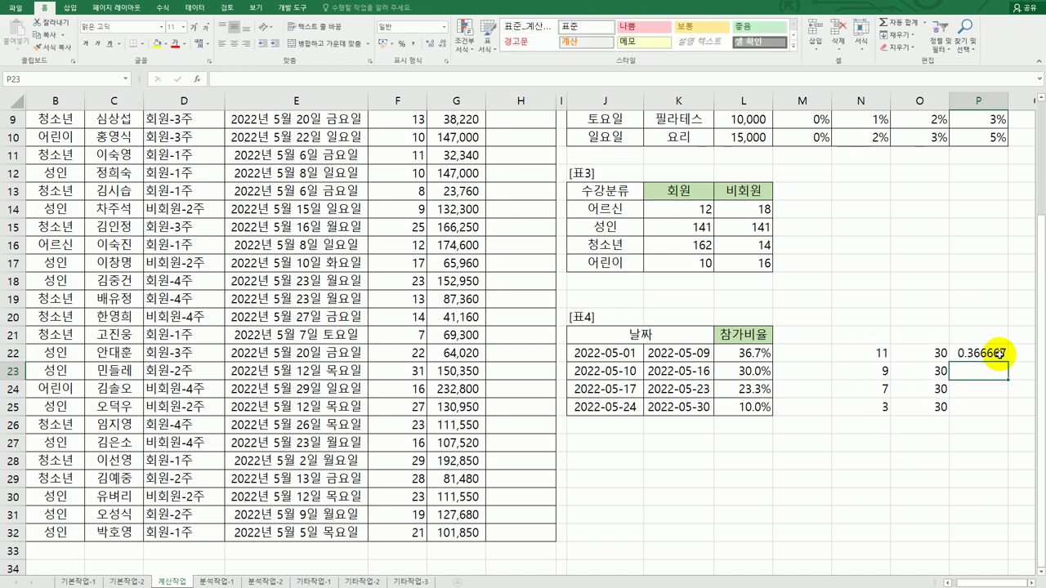
pyautogui.click(999, 353)
pyautogui.moveTo(1004, 364); pyautogui.dragTo(999, 412)
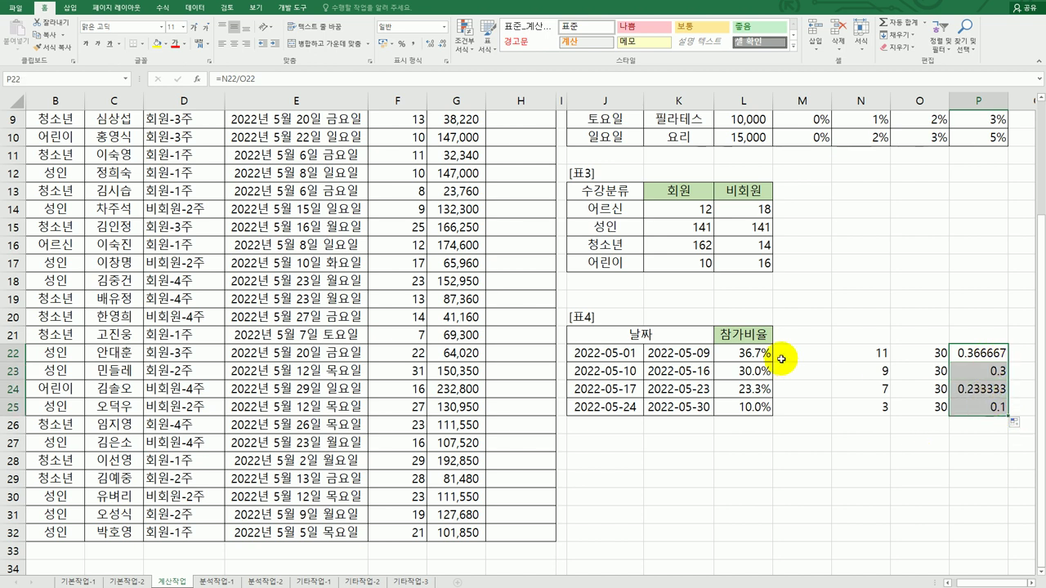
# Format the ratios in P22:P25 as percentages with one decimal place
pyautogui.moveTo(750, 354); pyautogui.dragTo(752, 401)
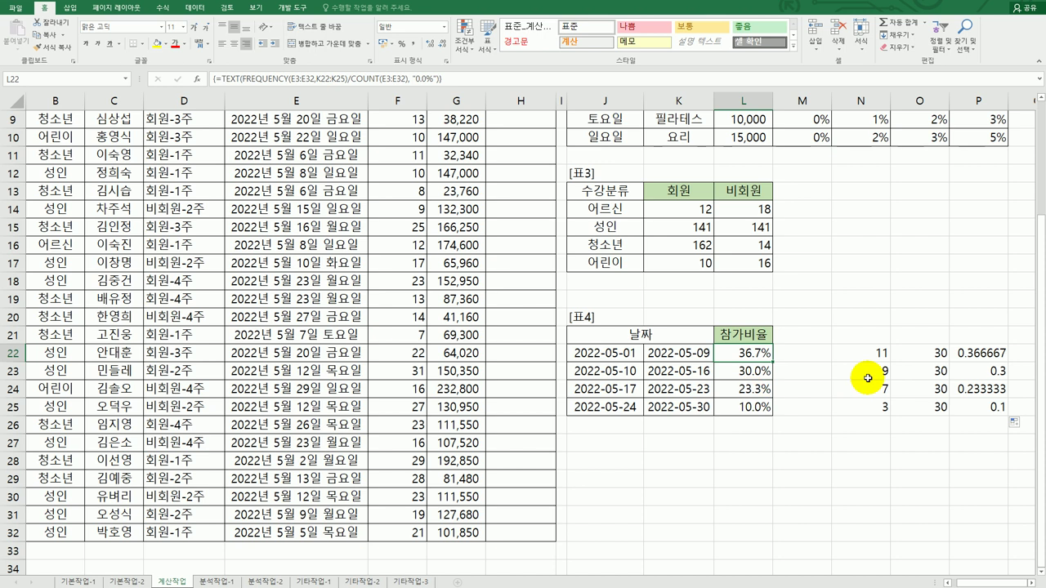
pyautogui.click(872, 353)
pyautogui.click(928, 352)
pyautogui.click(972, 352)
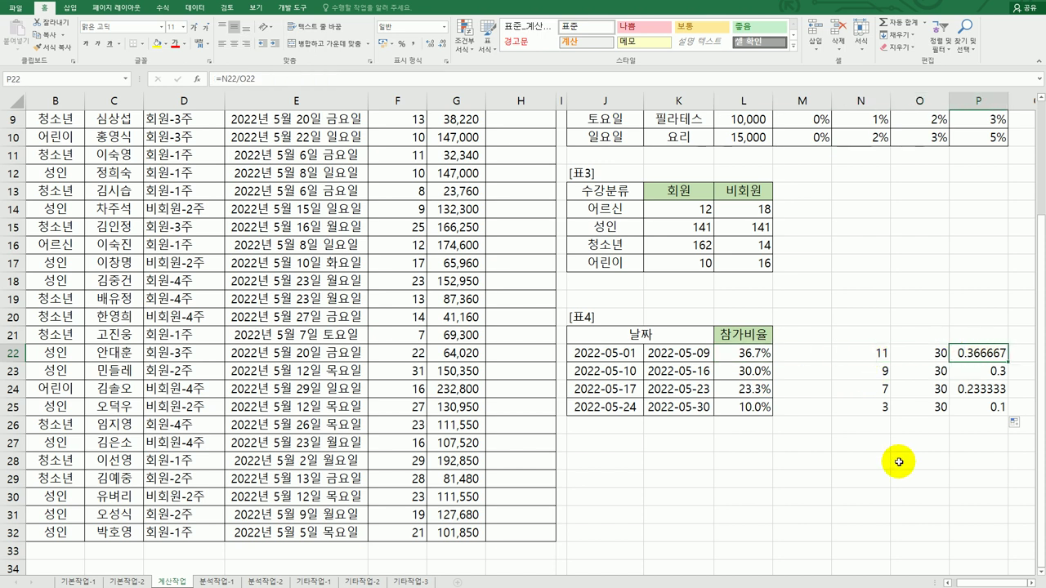
pyautogui.moveTo(871, 353); pyautogui.dragTo(961, 417)
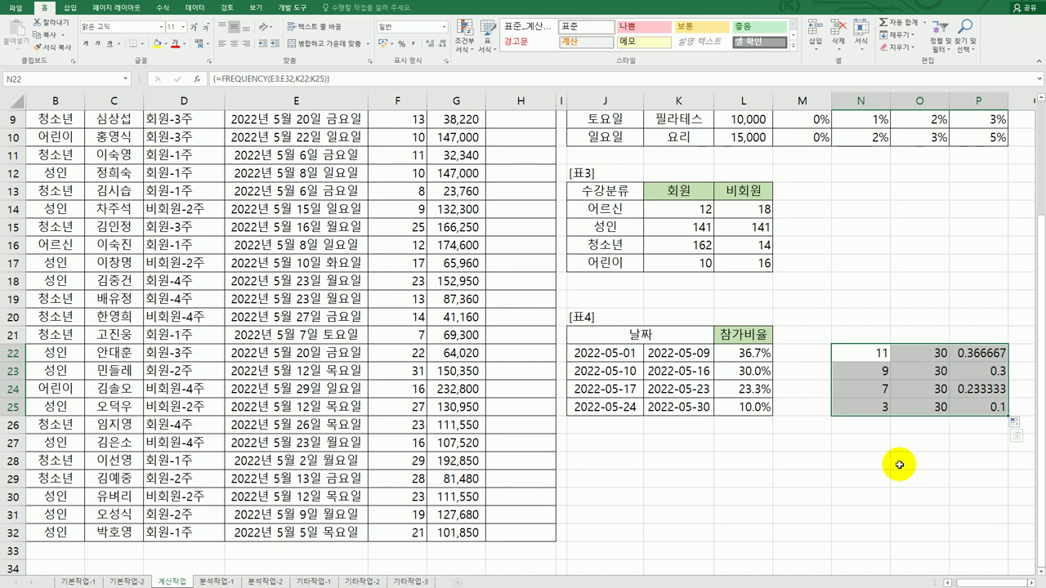
pyautogui.moveTo(987, 353); pyautogui.dragTo(986, 406)
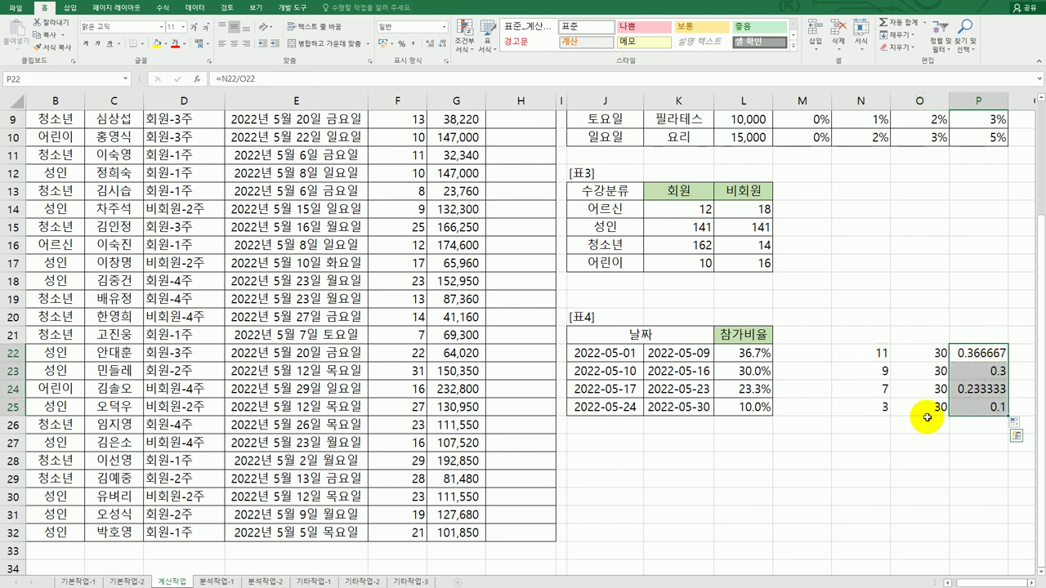
pyautogui.click(401, 46)
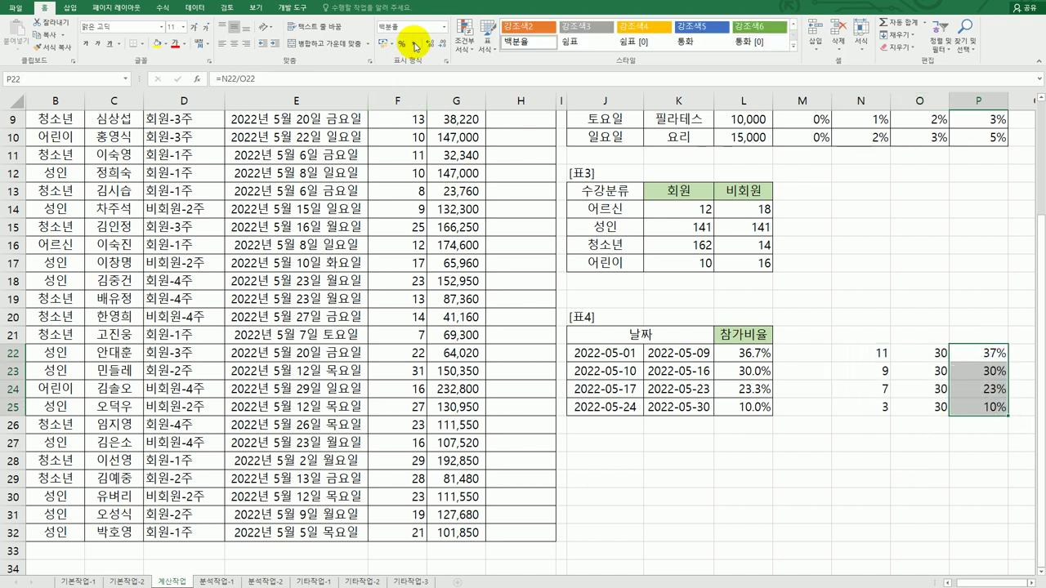
pyautogui.click(429, 47)
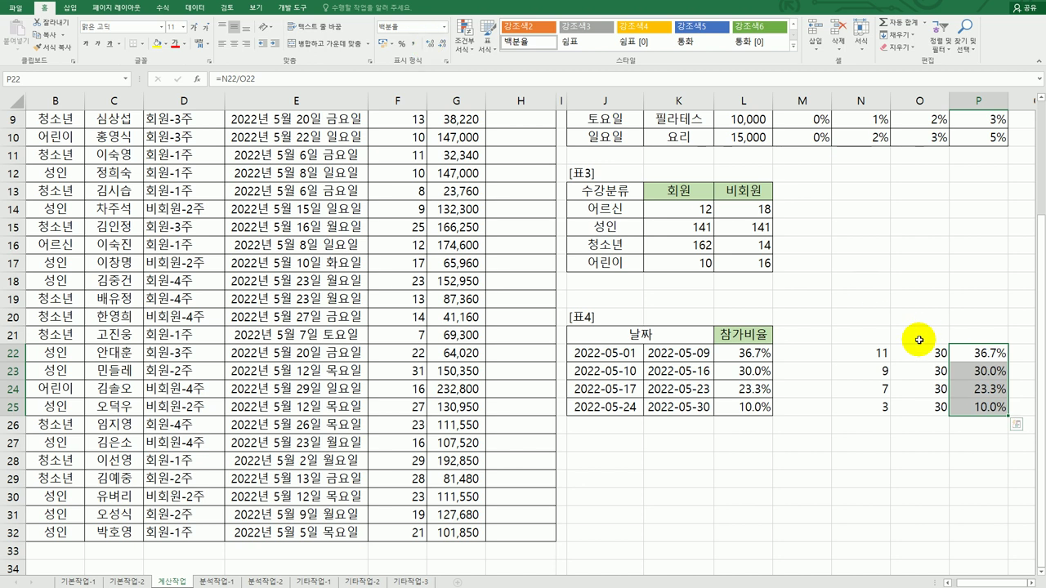
# Compare the percentages in P22:P25 with the 표4 참가비율 column and select the helper range N22:P25
pyautogui.moveTo(968, 352); pyautogui.dragTo(969, 406)
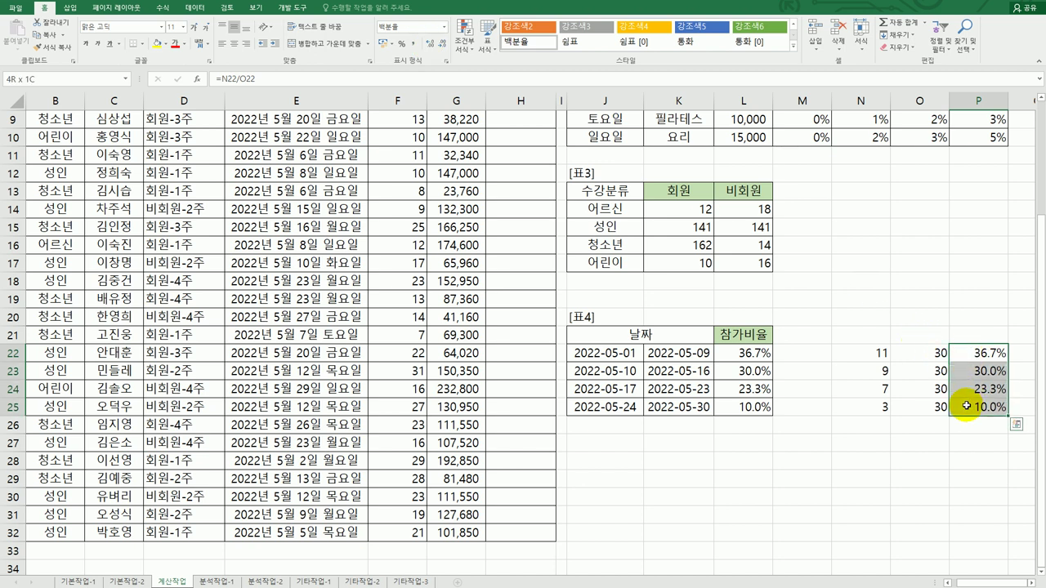
pyautogui.click(738, 406)
pyautogui.moveTo(985, 352); pyautogui.dragTo(988, 405)
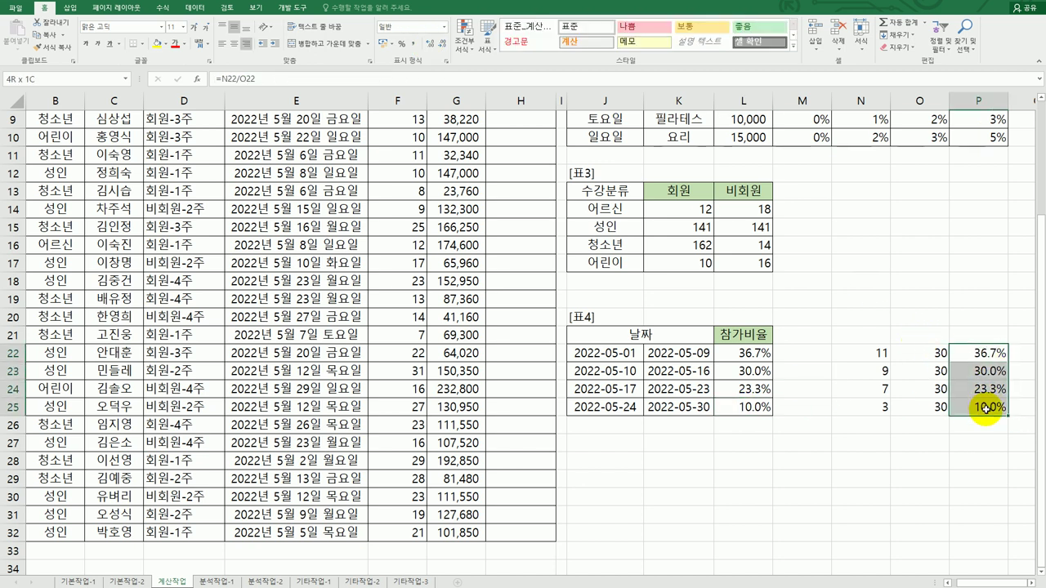
pyautogui.moveTo(877, 352); pyautogui.dragTo(968, 407)
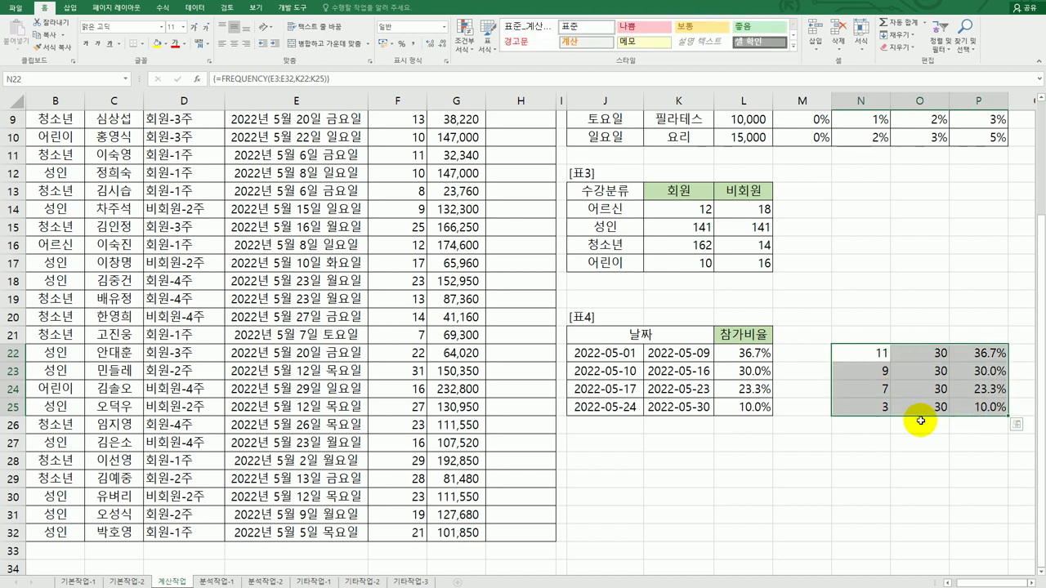
# Clear all contents and formatting from the helper cells N22:P25
pyautogui.click(899, 48)
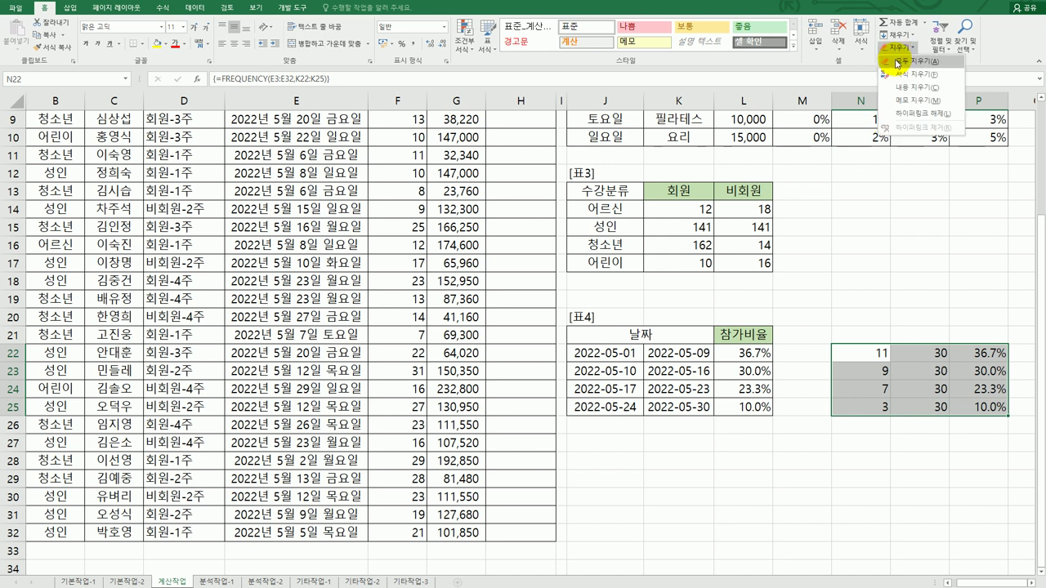
pyautogui.click(898, 62)
pyautogui.click(910, 441)
pyautogui.scroll(3, 909, 446)
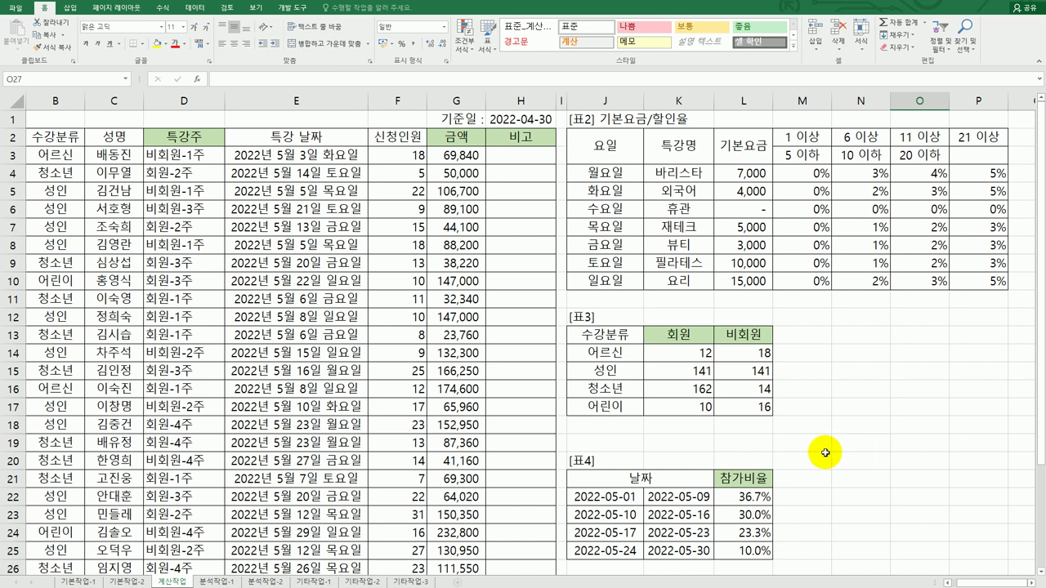
# Select cell H3 in the 비고 column, open the Visual Basic Editor, and resize and reposition its window to fit entirely on screen
pyautogui.click(536, 329)
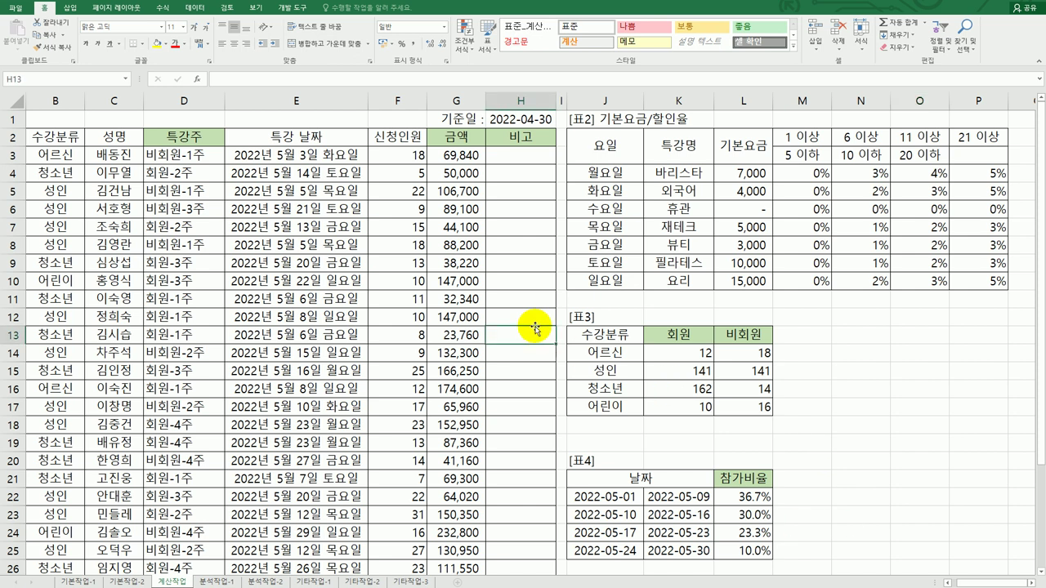
pyautogui.click(525, 154)
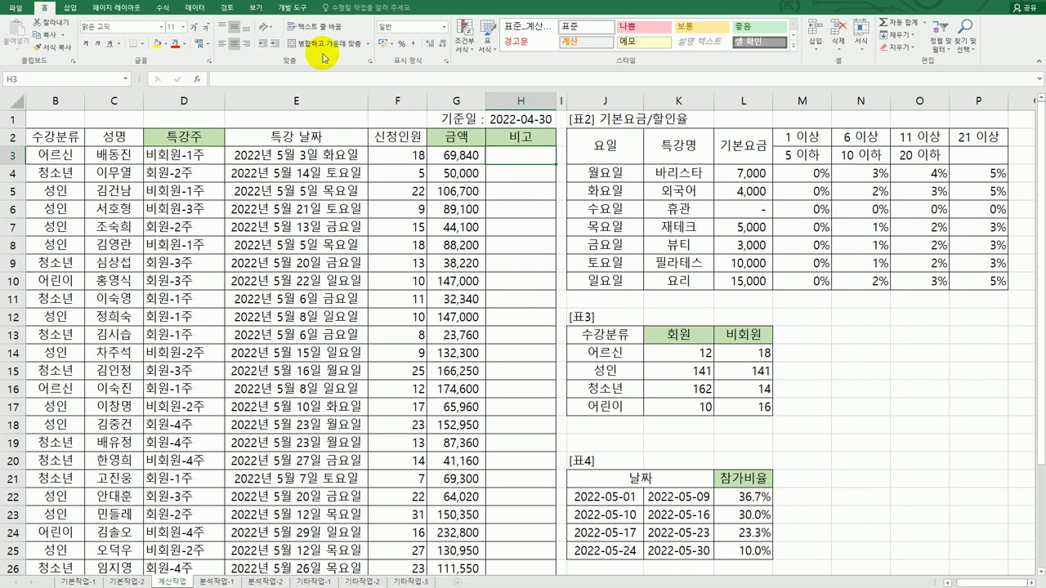
pyautogui.click(302, 9)
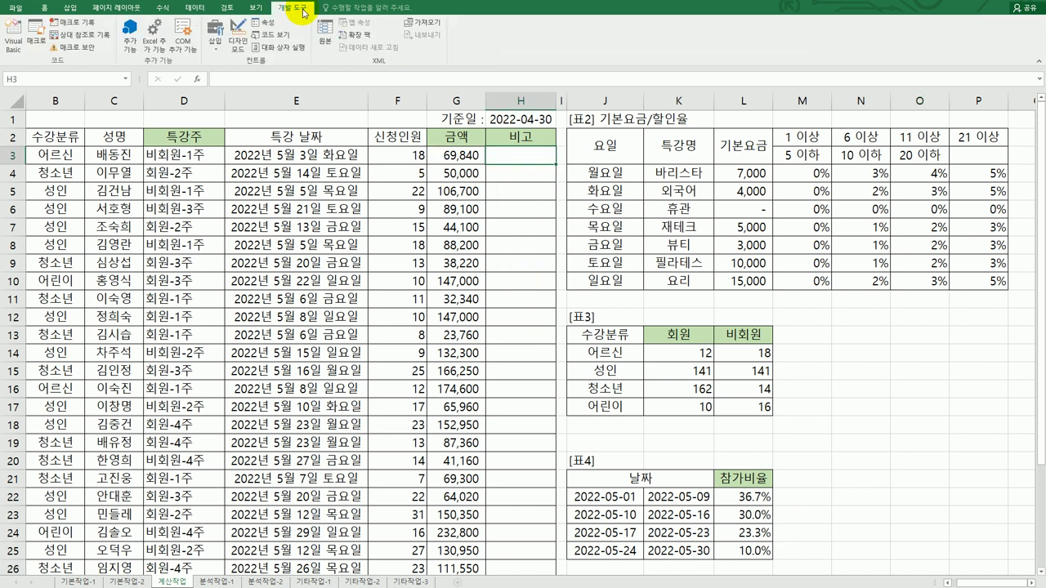
pyautogui.click(14, 37)
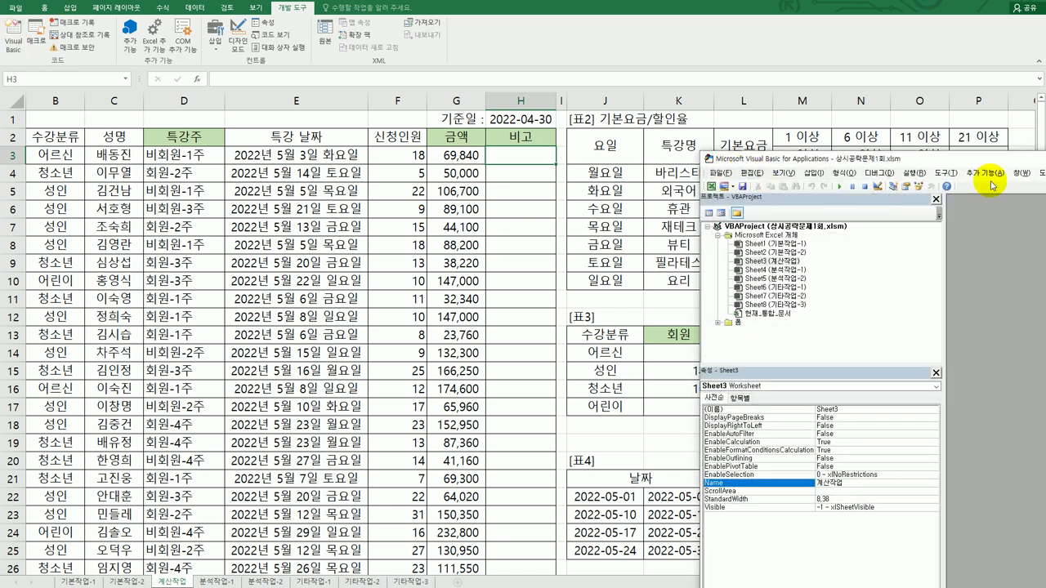
pyautogui.moveTo(990, 158); pyautogui.dragTo(443, 42)
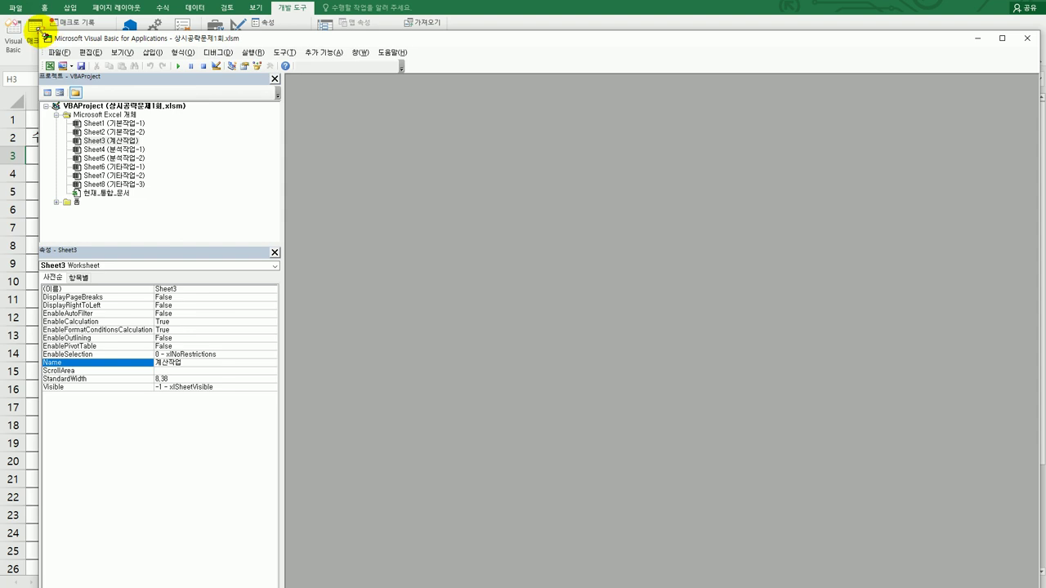
pyautogui.moveTo(41, 32); pyautogui.dragTo(201, 96)
pyautogui.moveTo(532, 107); pyautogui.dragTo(408, 40)
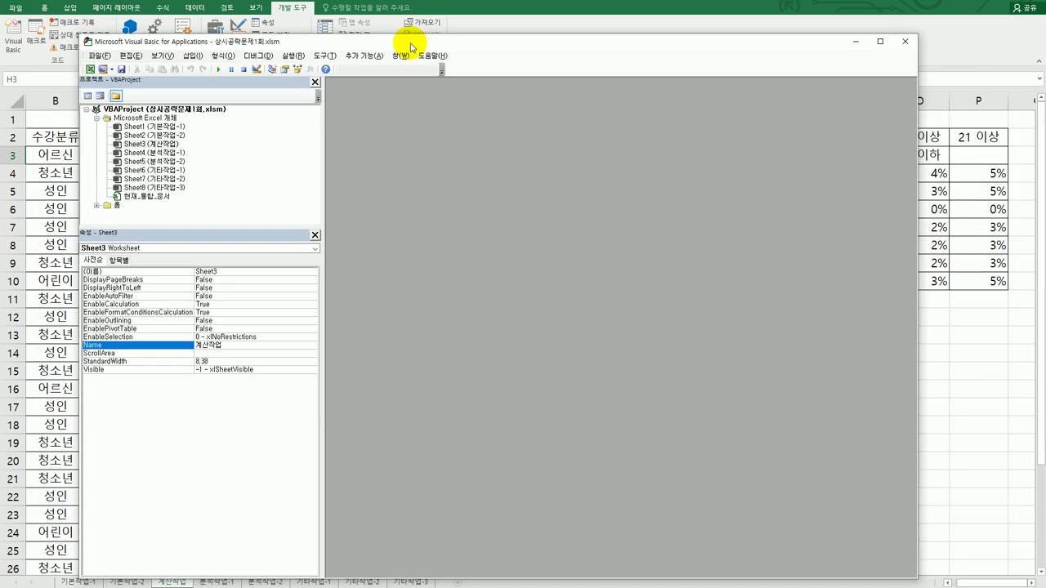
# Insert a new module and declare the public function fn비고(수강분류, 신청인원)
pyautogui.click(193, 55)
pyautogui.click(188, 93)
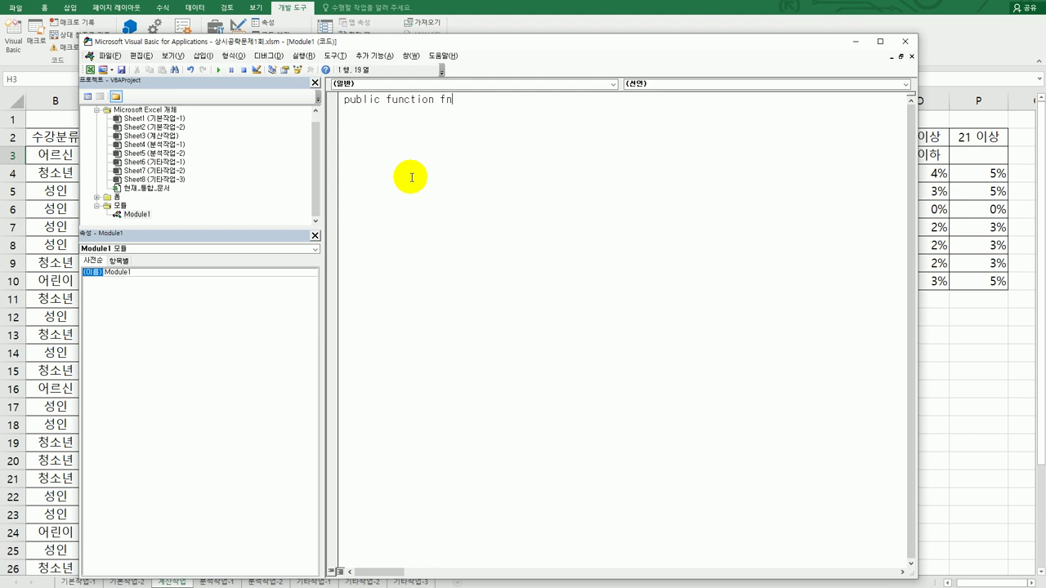
pyautogui.write('비고(')
pyautogui.write('수강분ㄹ')
pyautogui.write(',시')
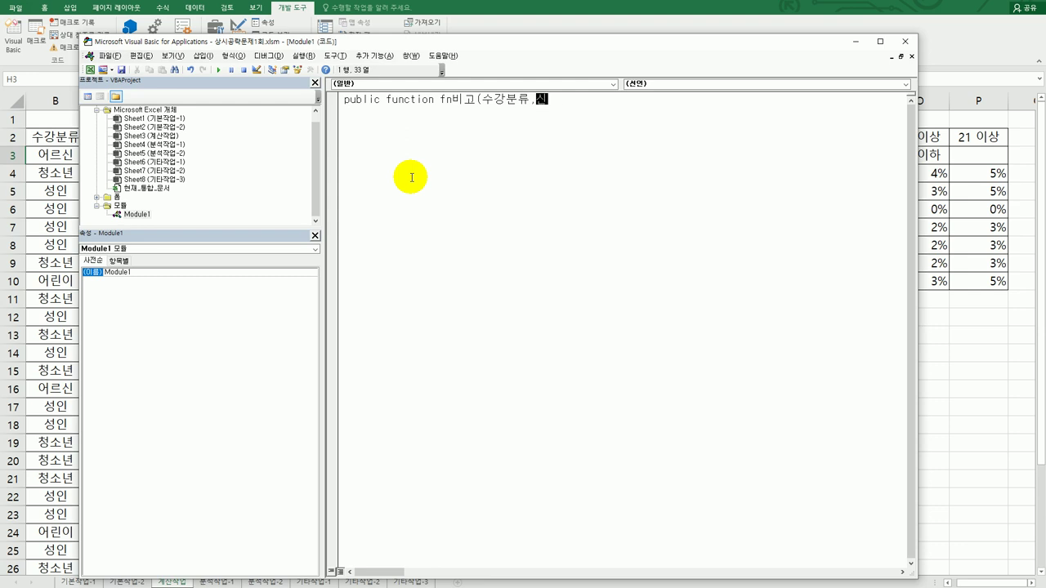
pyautogui.write('신청인ㅇ원)')
pyautogui.press('Return')
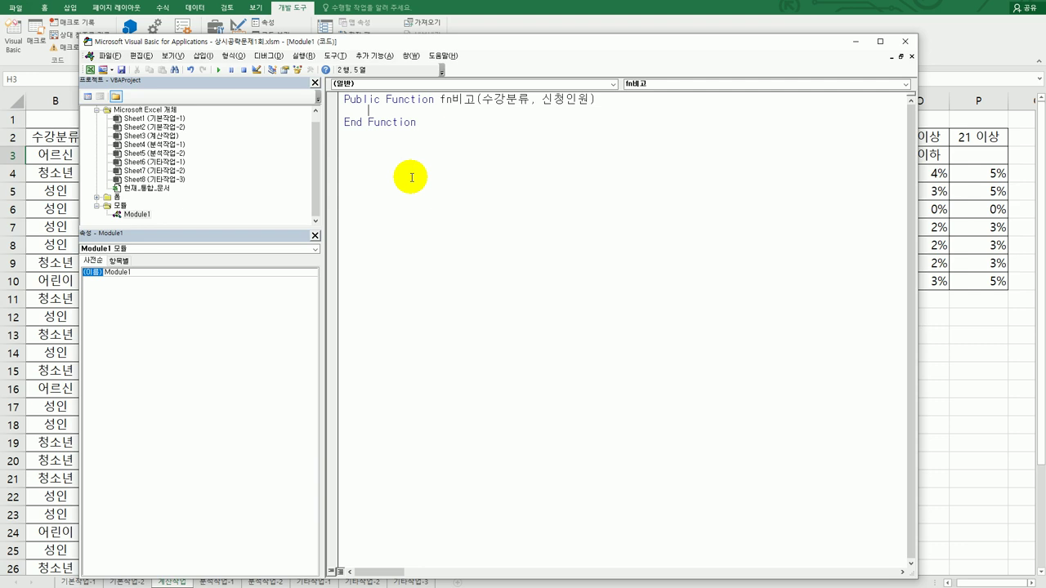
# Start an If statement in the function body with the condition 신청인원 >= 20, followed by And
pyautogui.write('ㅑ')
pyautogui.press('BackSpace')
pyautogui.write('if ㅅ')
pyautogui.write('신청인우')
pyautogui.write('ㄴ >=')
pyautogui.write('20 ')
pyautogui.write('and ')
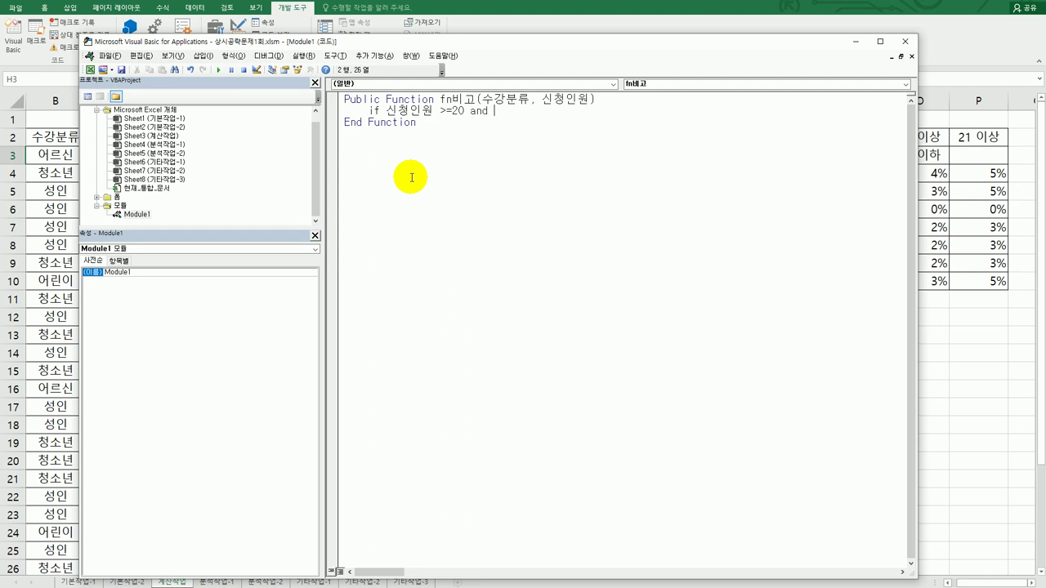
# Open a parenthesized group after And with the first condition 수강분류 = "어린이"
pyautogui.write('(')
pyautogui.write('tn')
pyautogui.press('BackSpace')
pyautogui.press('BackSpace')
pyautogui.write('수강분ㄹ')
pyautogui.write('ㅠ')
pyautogui.write(' ="')
pyautogui.write('어린')
pyautogui.press('BackSpace')
pyautogui.press('BackSpace')
pyautogui.write('어린이" 이')
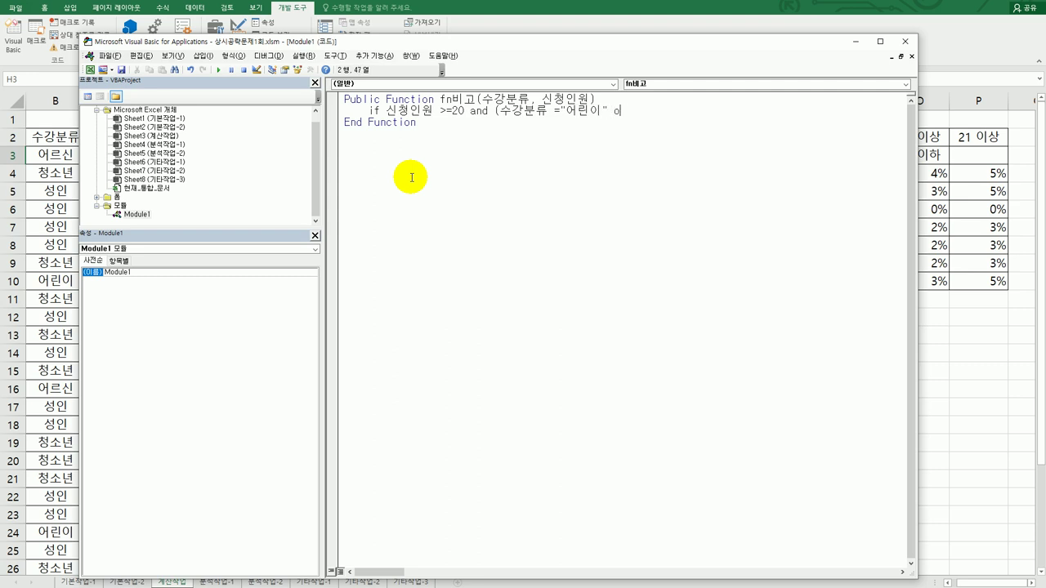
# Add Or conditions for 수강분류 = "청소년" and 수강분류 = "성인", close the parenthesis and end the If line with Then
pyautogui.press('BackSpace')
pyautogui.write('or 수강분류 = "청소')
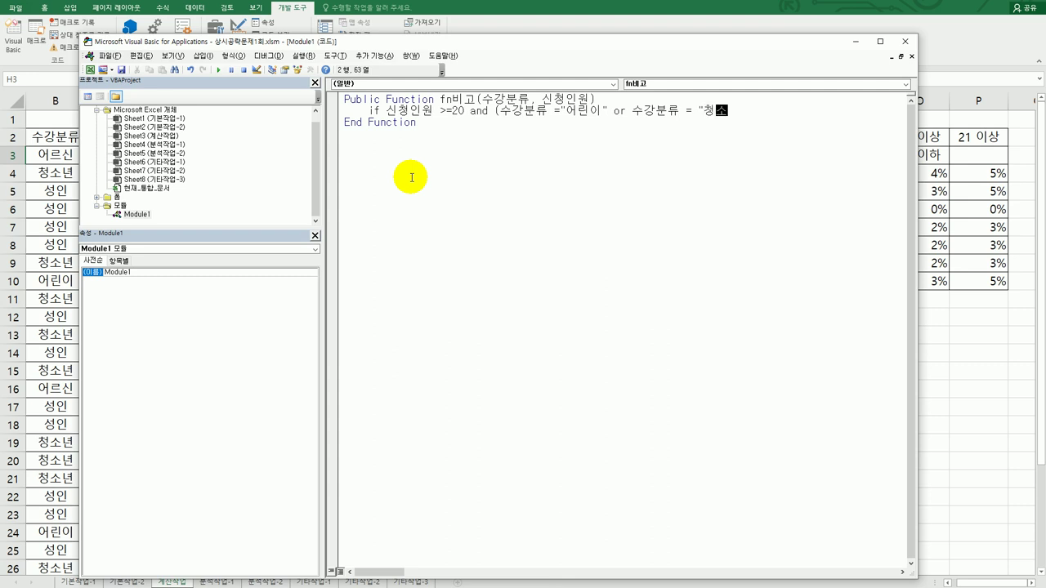
pyautogui.write('년" or 수강분류 = "성ㅇ')
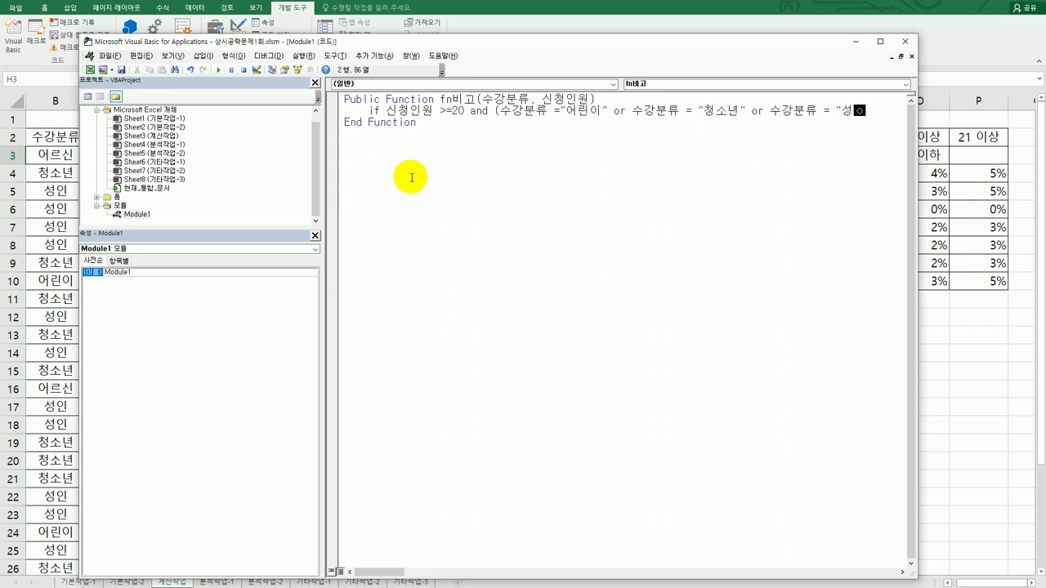
pyautogui.write('인")')
pyautogui.write('then')
pyautogui.press('Return')
# Add the indented line fn비고 = "※" under the If condition, inserting ※ from the special characters
pyautogui.press('Tab')
pyautogui.write('fn')
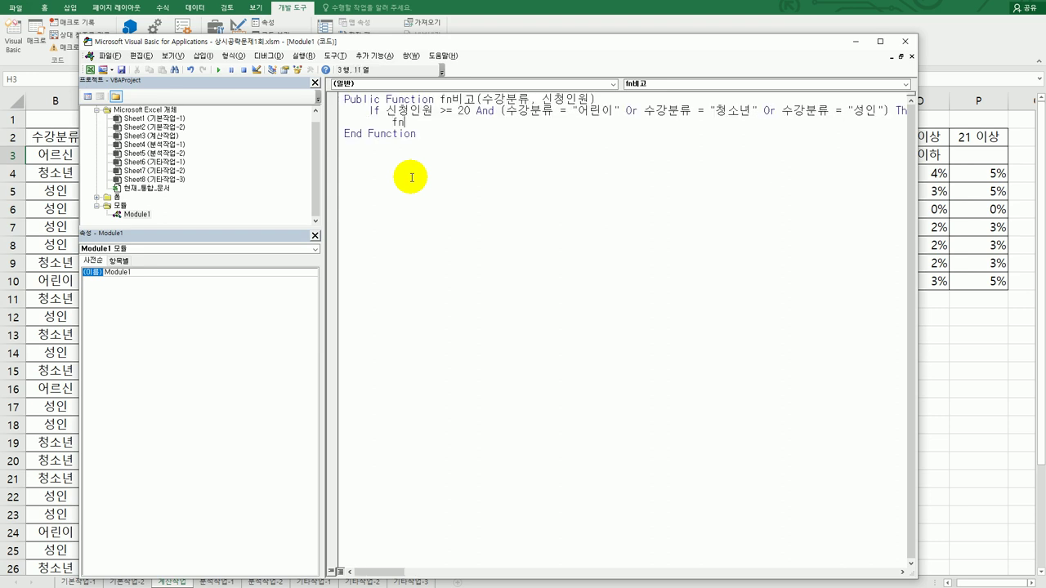
pyautogui.write('비고 = "ㅁ')
pyautogui.press('Hangul_Hanja')
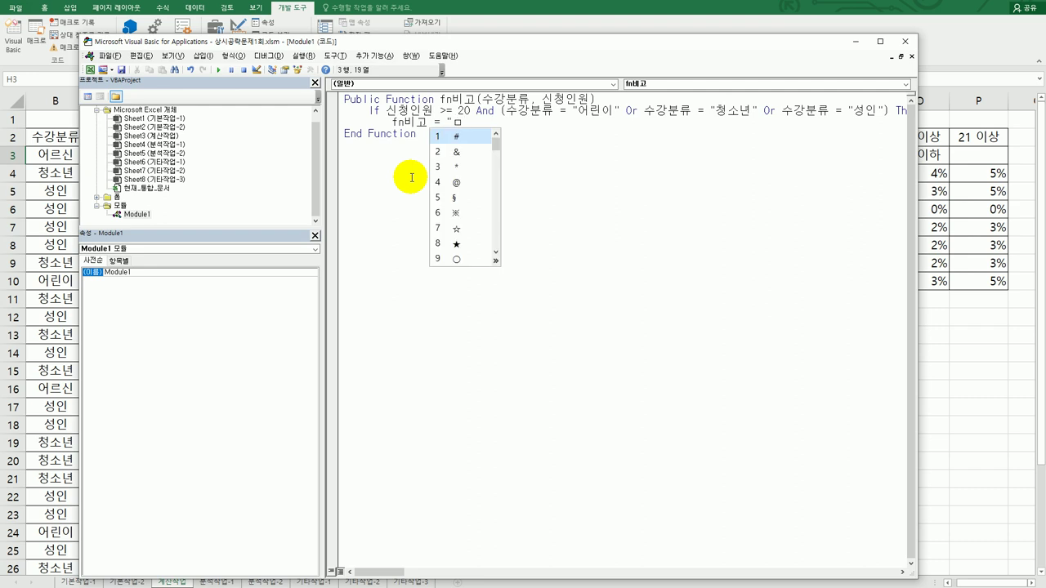
pyautogui.click(464, 214)
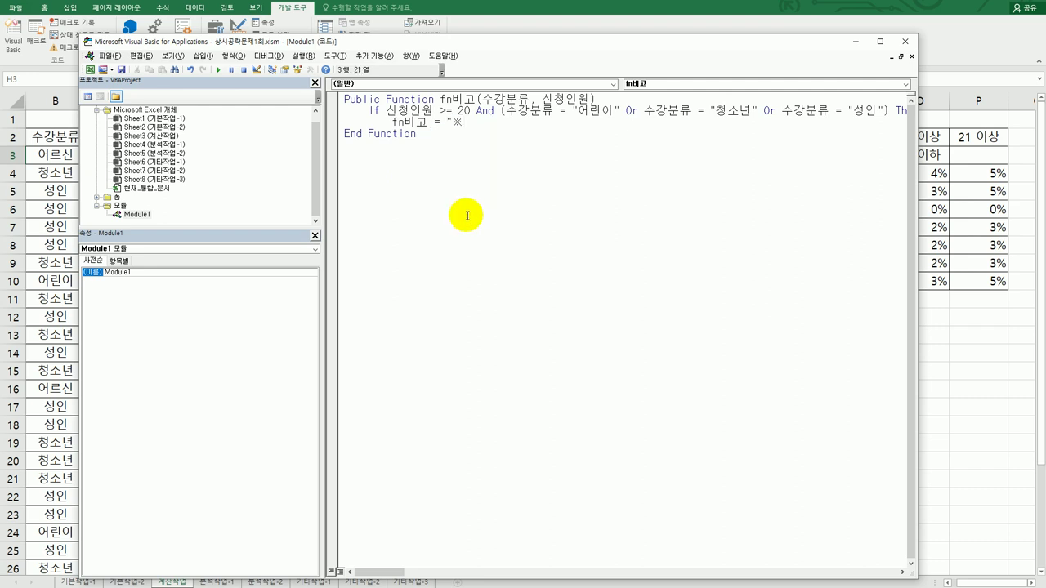
pyautogui.write('"')
pyautogui.press('Return')
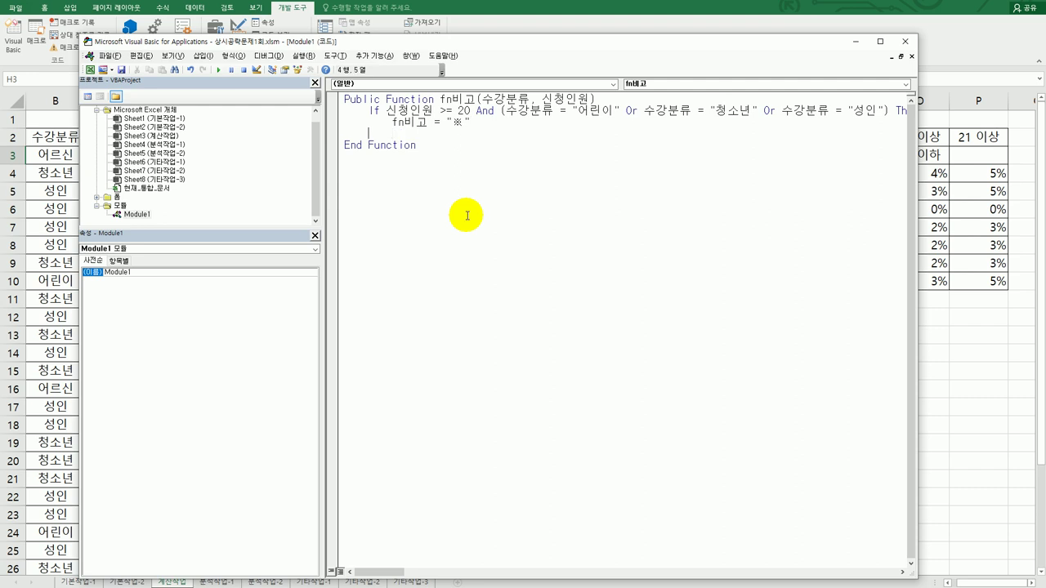
# Add an Else branch to the If statement in fn비고
pyautogui.write('else')
pyautogui.press('Return')
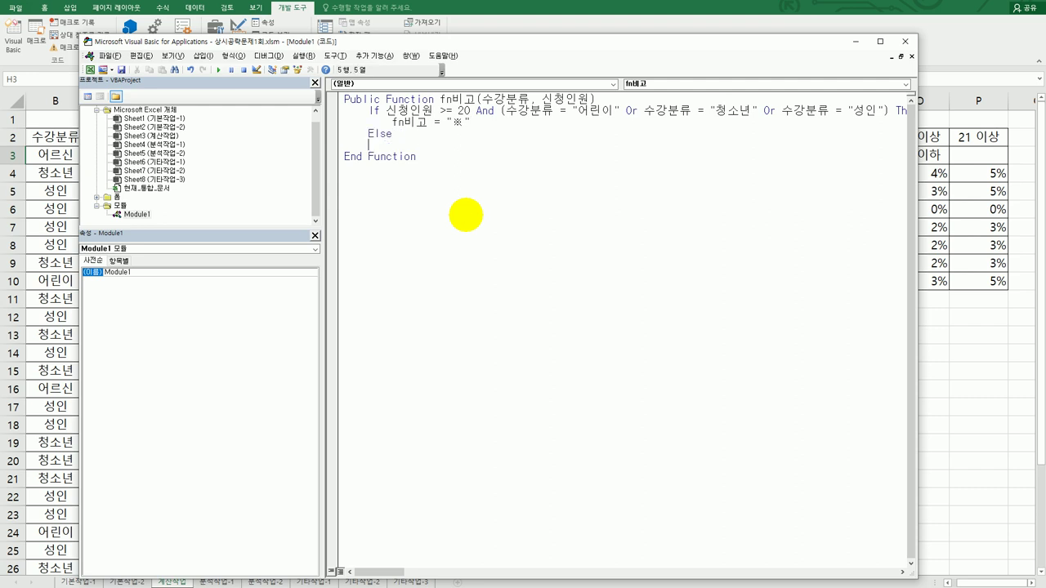
# Complete the Else branch with fn비고 = "" and close the condition with End If
pyautogui.press('Tab')
pyautogui.write('fn비고 =')
pyautogui.write('""')
pyautogui.press('Return')
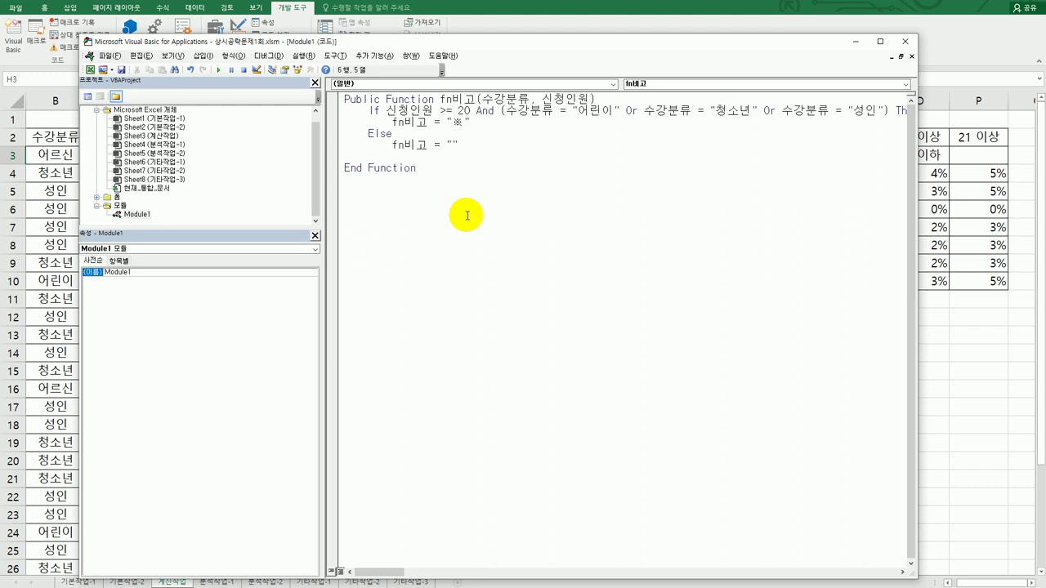
pyautogui.write('end if')
pyautogui.press('Return')
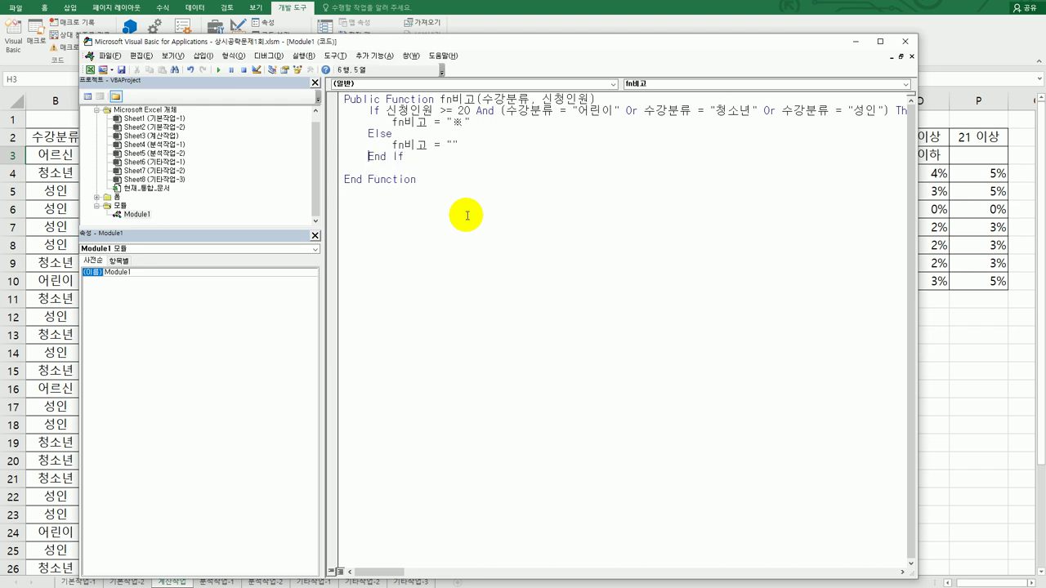
# Insert a blank line below the fn비고 function header and close the code editor
pyautogui.press('Up')
pyautogui.press('Up')
pyautogui.press('Up')
pyautogui.press('Up')
pyautogui.press('Up')
pyautogui.press('End')
pyautogui.press('Return')
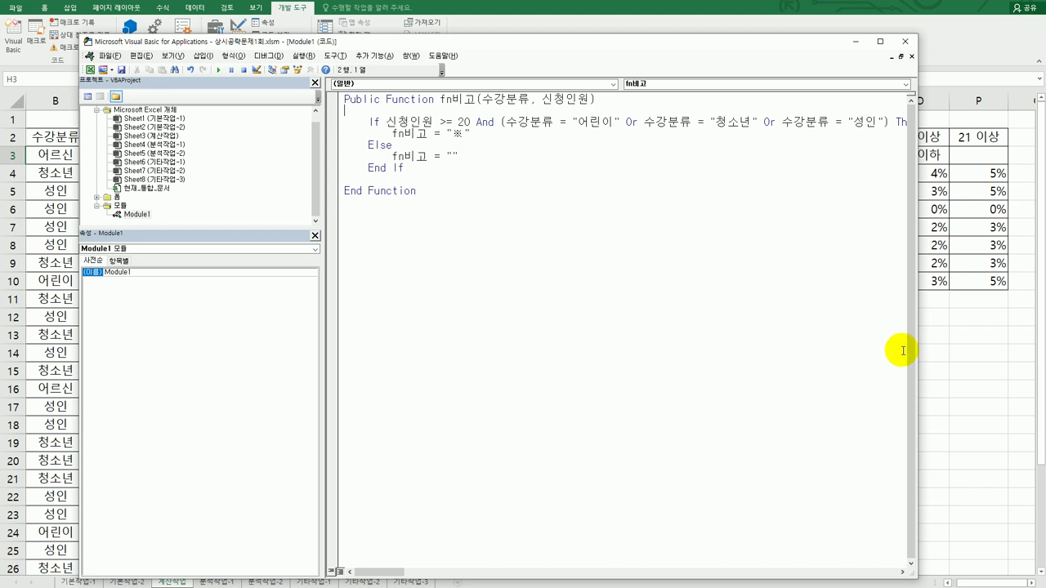
pyautogui.moveTo(917, 351); pyautogui.dragTo(985, 355)
pyautogui.click(977, 41)
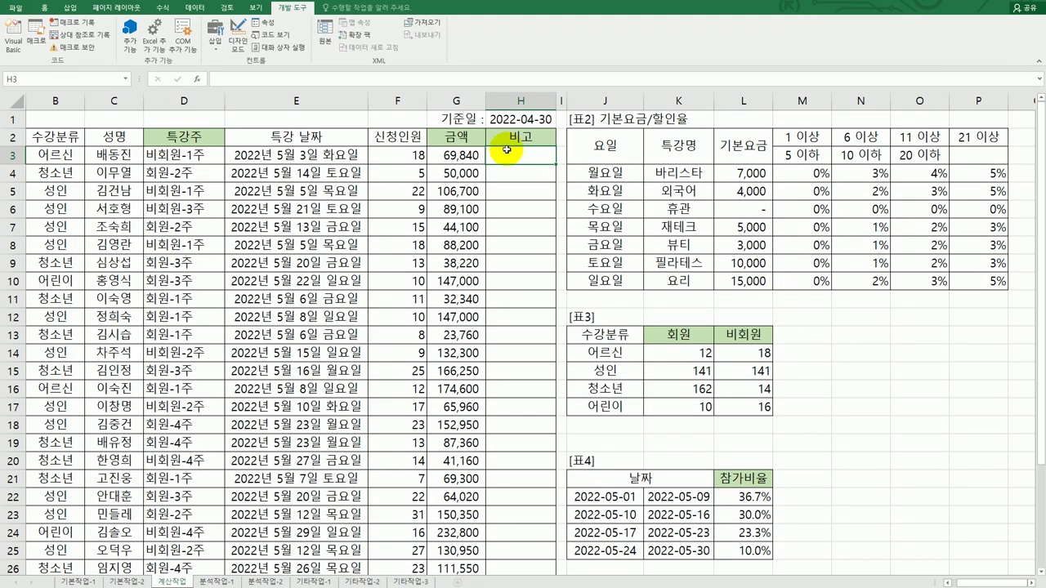
# Insert the user-defined function fn비고 in H3 with arguments B3 and F3, and fill it down the 비고 column
pyautogui.click(200, 82)
pyautogui.click(630, 195)
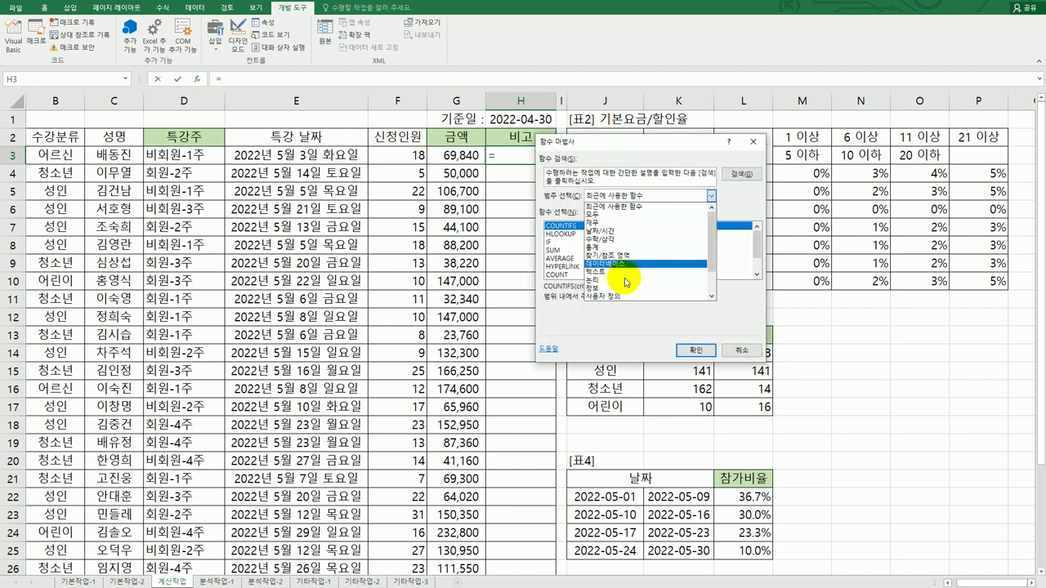
pyautogui.click(621, 296)
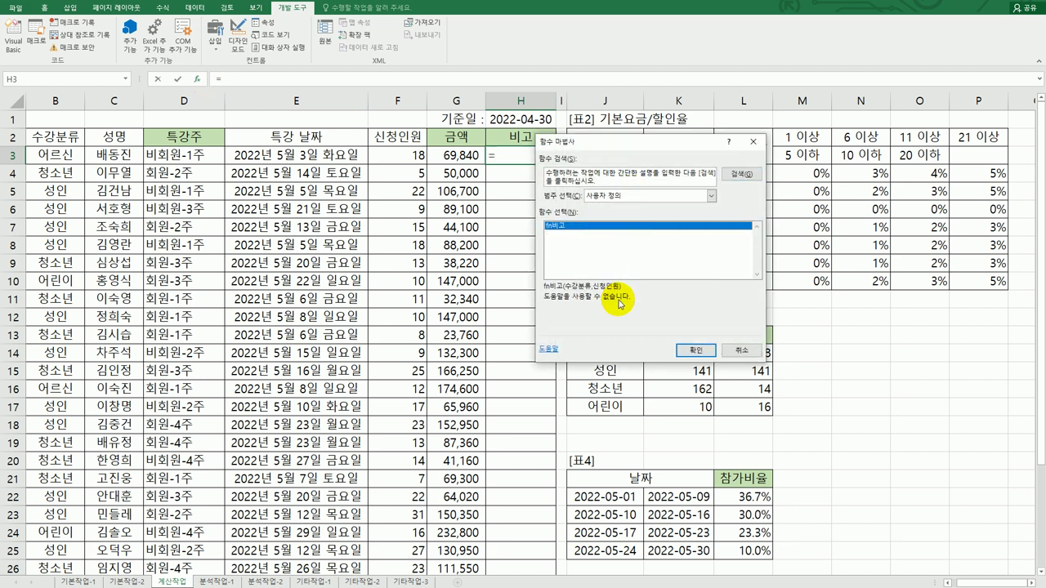
pyautogui.click(707, 353)
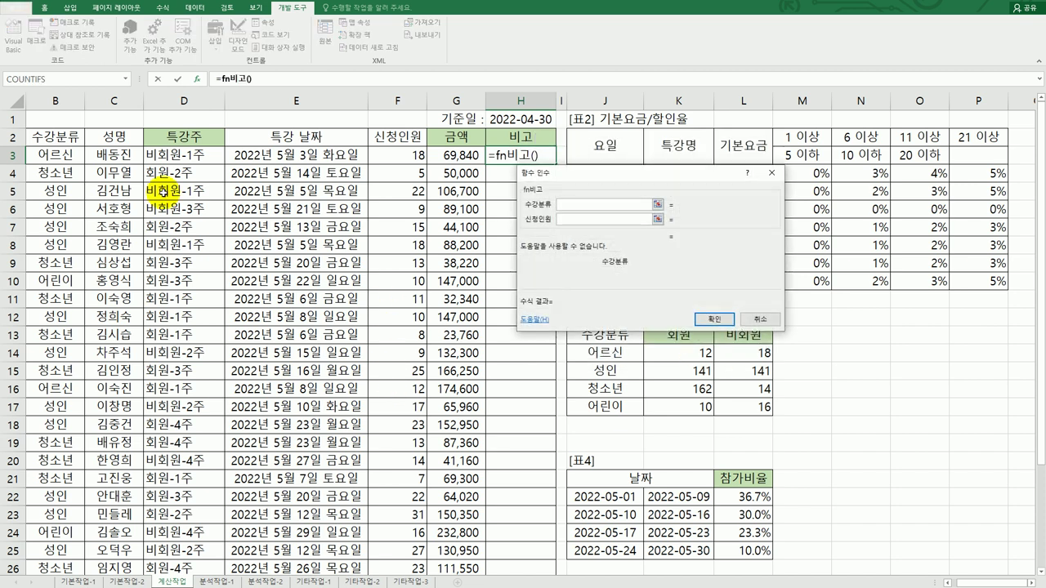
pyautogui.click(59, 155)
pyautogui.click(581, 218)
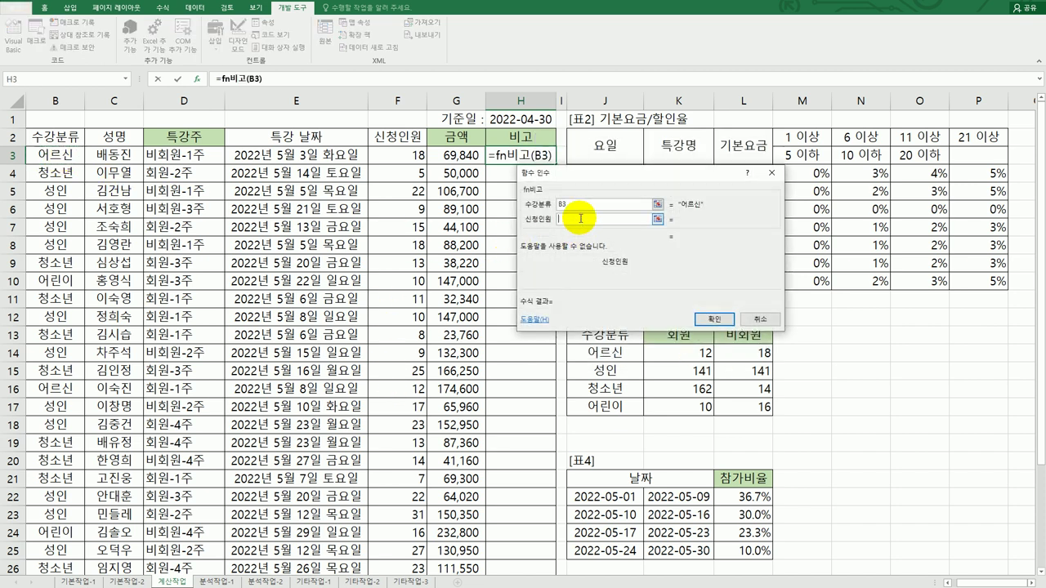
pyautogui.click(388, 155)
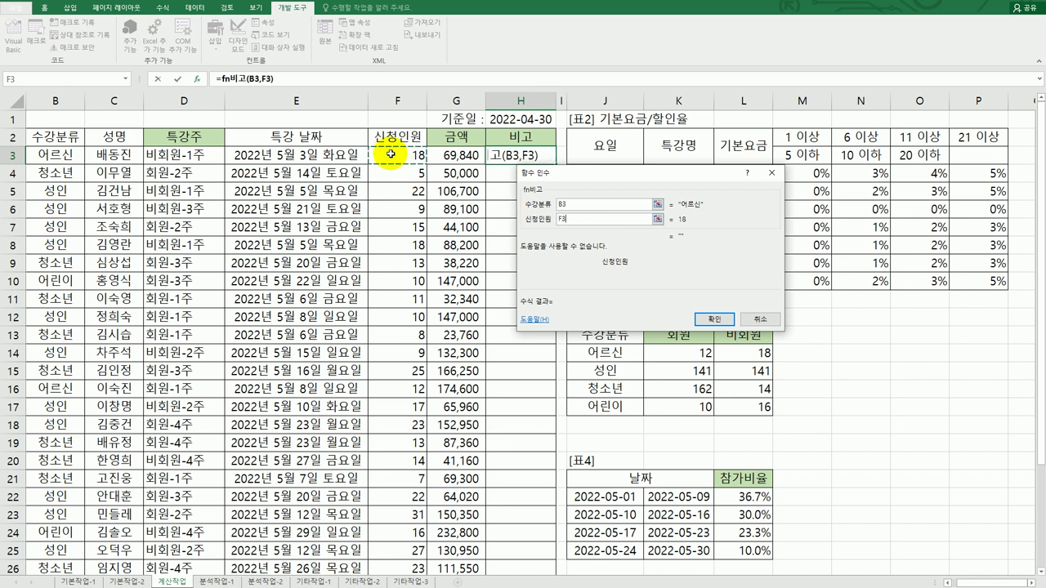
pyautogui.click(705, 320)
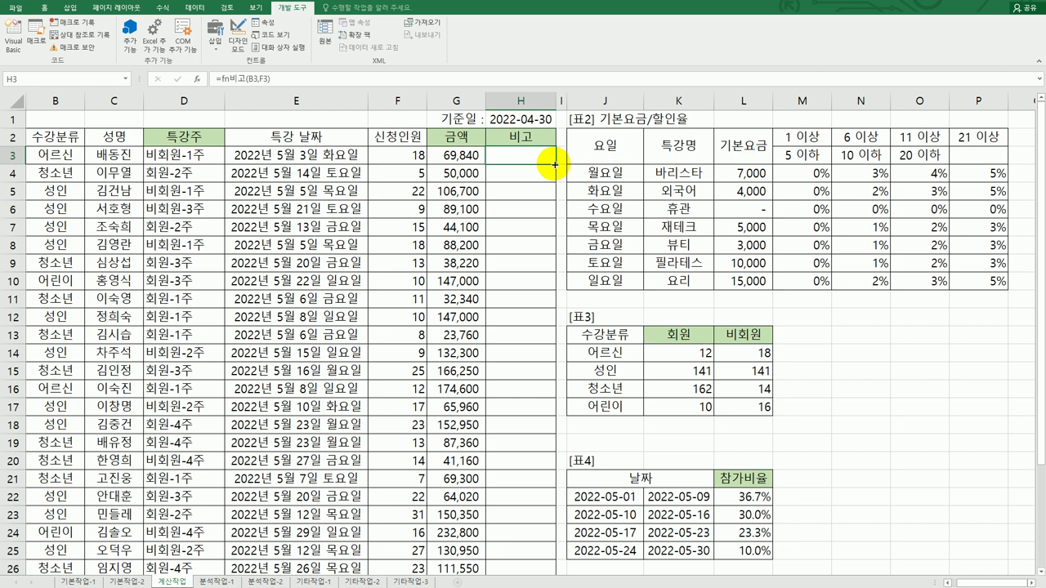
pyautogui.doubleClick(555, 165)
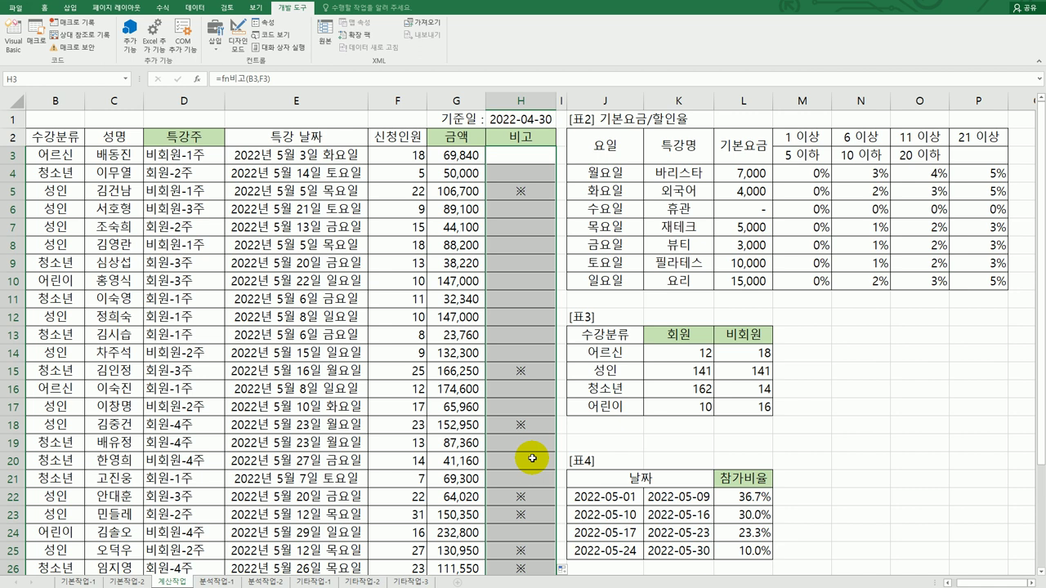
pyautogui.click(526, 464)
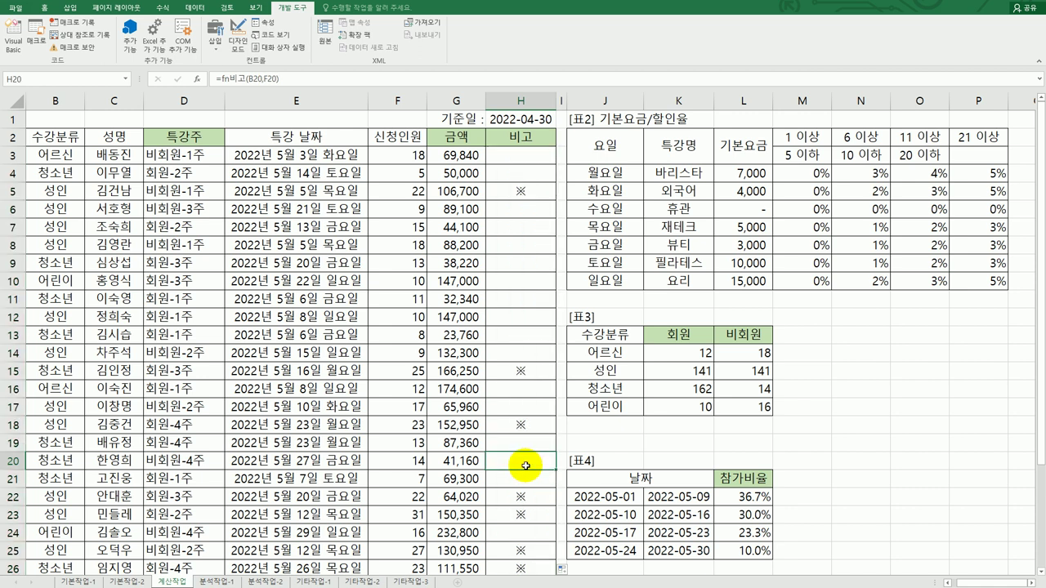
# Start a PivotTable at cell B2 of the 분석작업-1 sheet, using an external data source
pyautogui.click(230, 581)
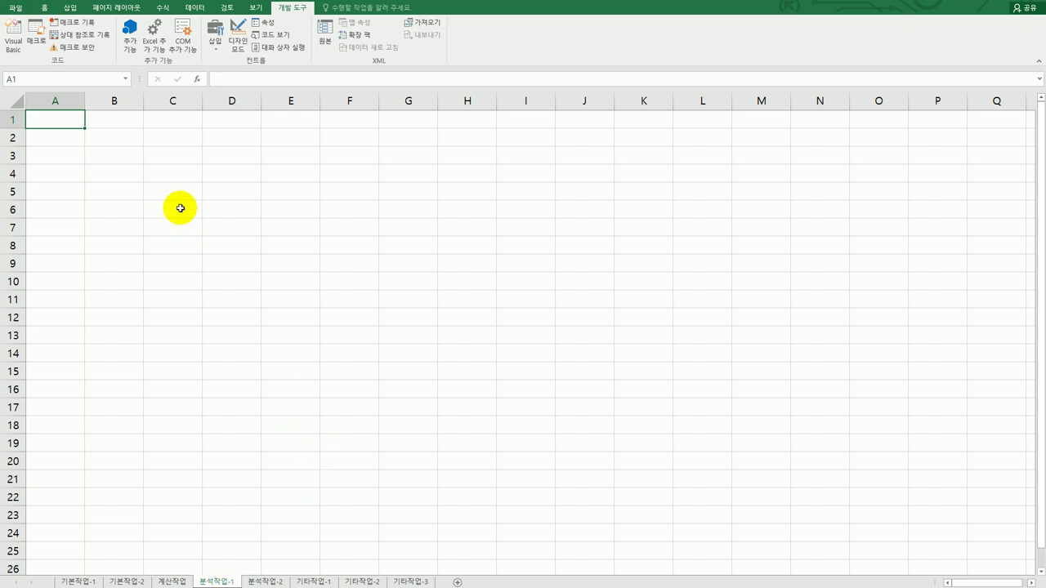
pyautogui.click(127, 135)
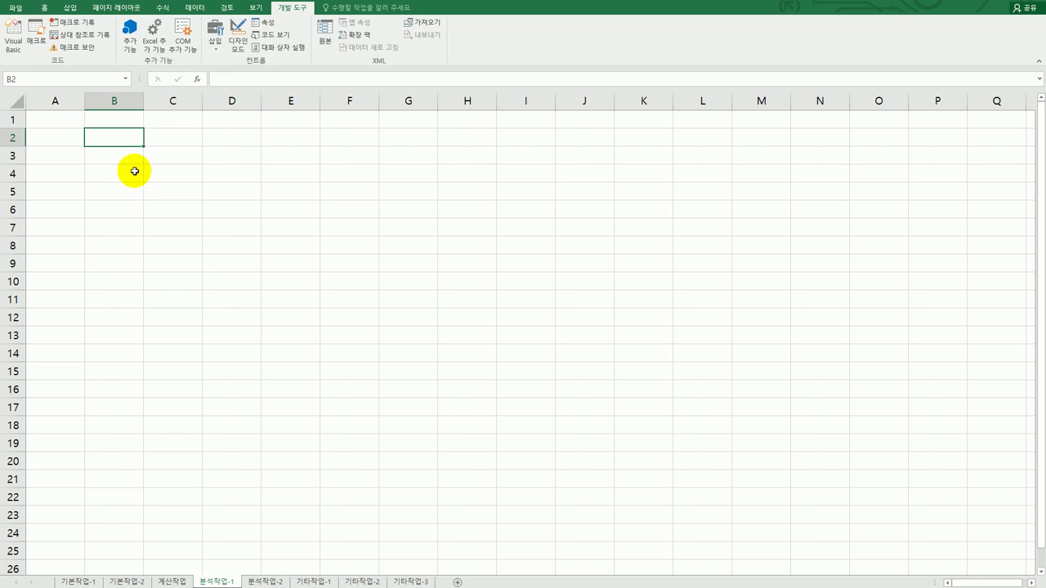
pyautogui.click(72, 8)
pyautogui.click(13, 37)
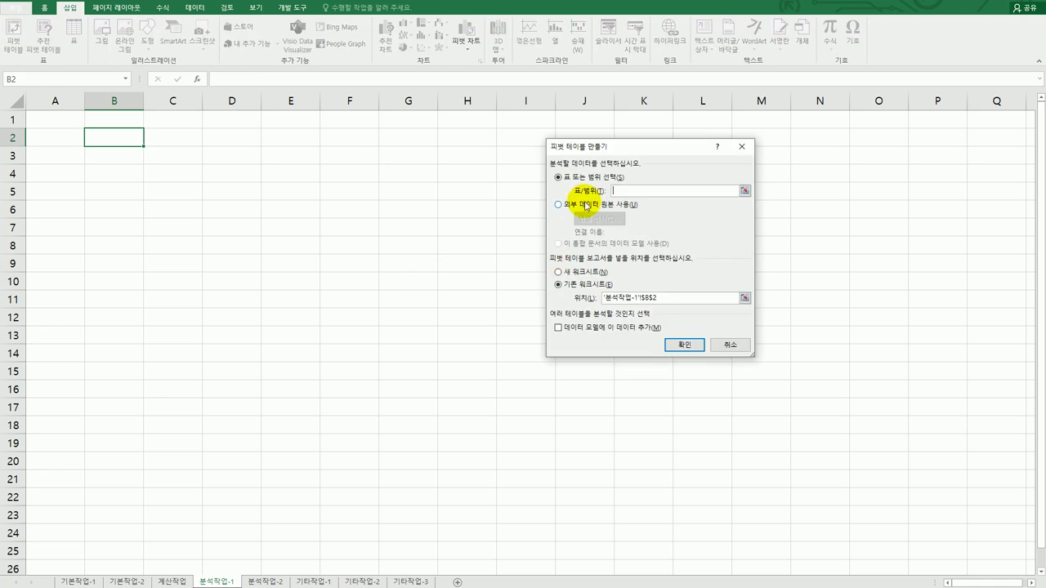
pyautogui.click(585, 209)
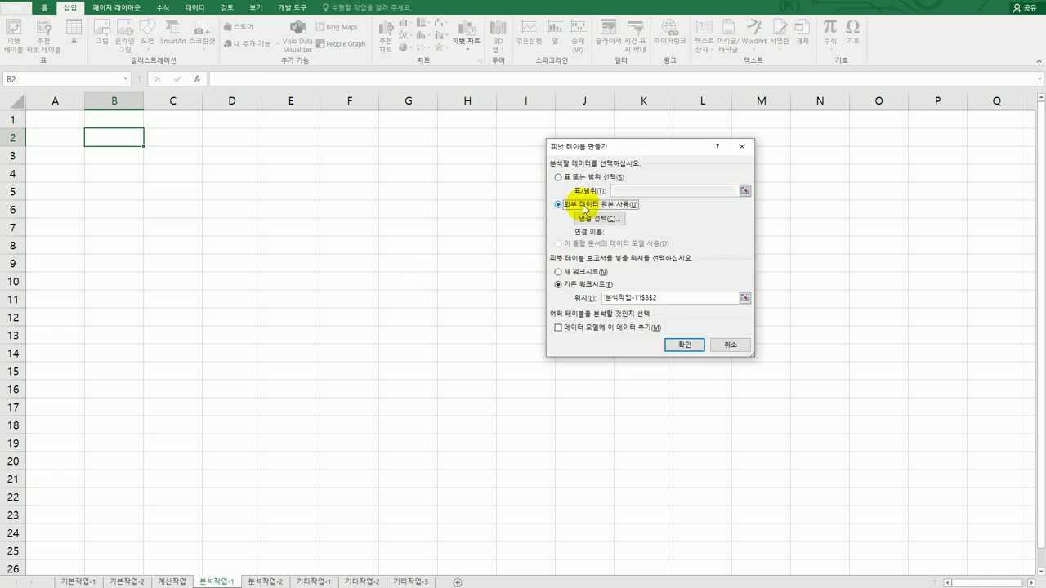
# Connect to the _5월특강 table of the 특강 file in C:\컴활1급(상시)\스프레드시트\상시시험문제 and create the PivotTable
pyautogui.click(596, 220)
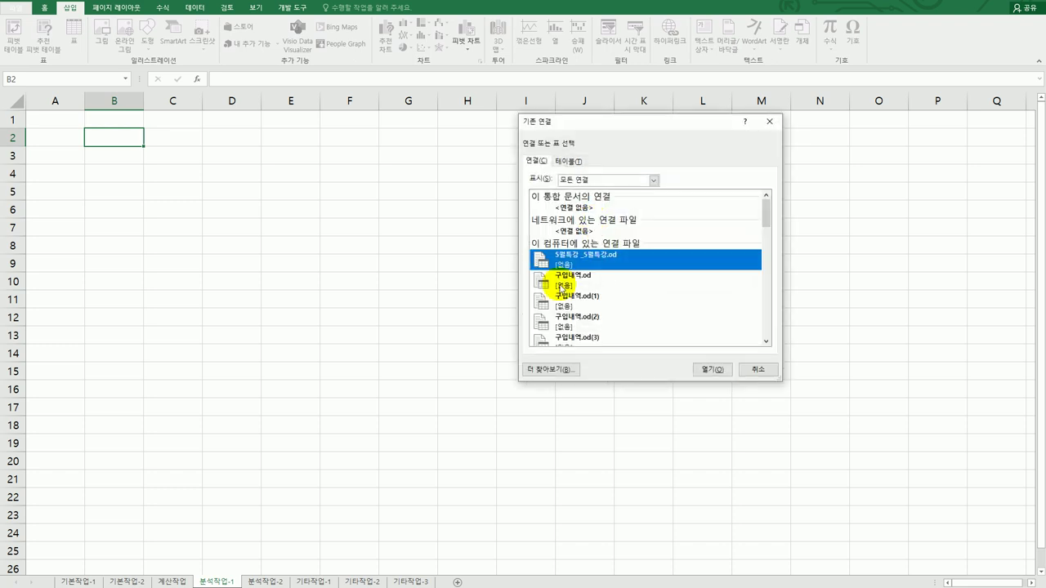
pyautogui.click(539, 372)
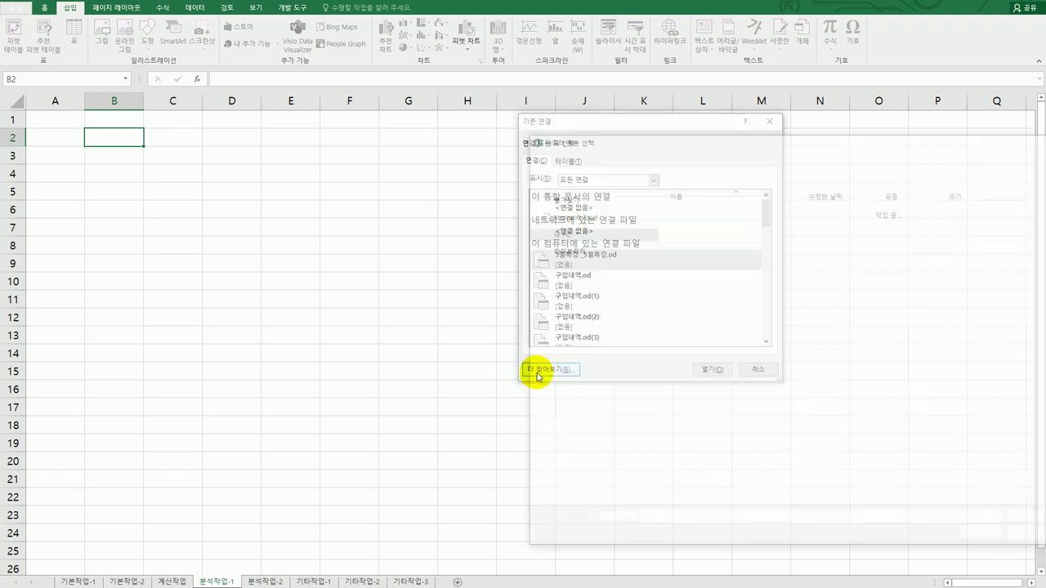
pyautogui.moveTo(670, 139); pyautogui.dragTo(412, 134)
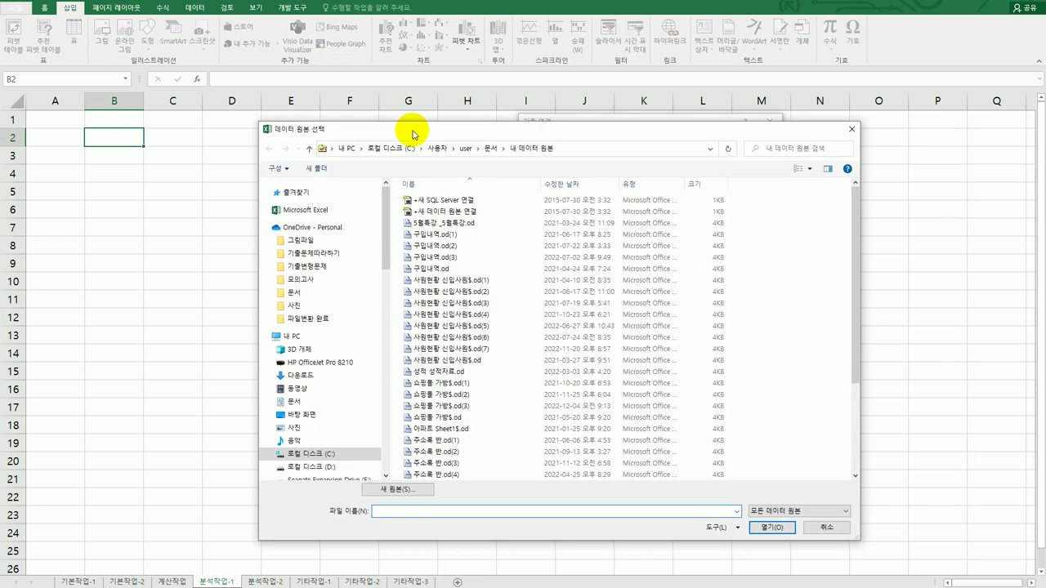
pyautogui.click(331, 454)
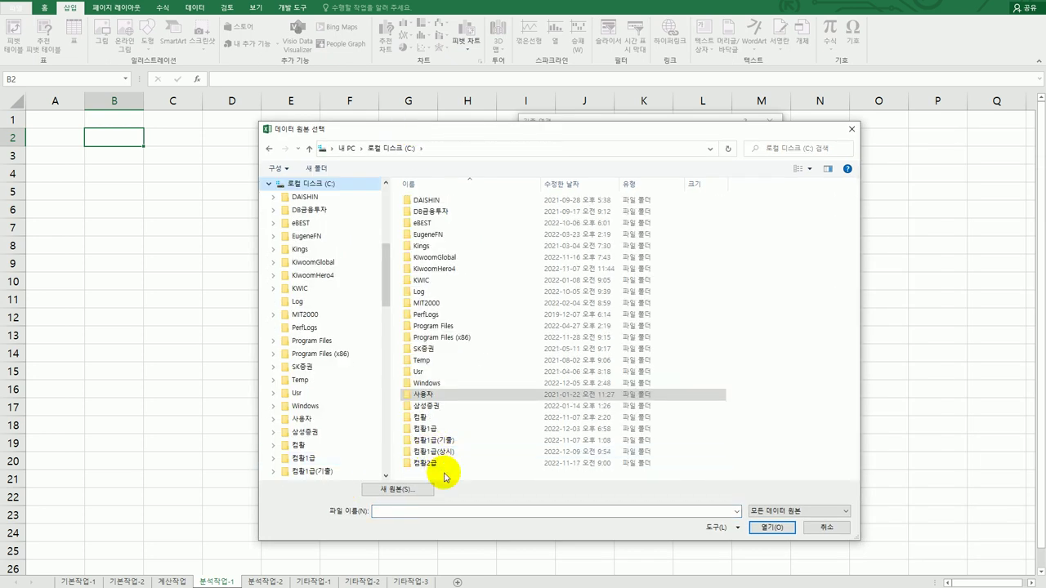
pyautogui.click(445, 451)
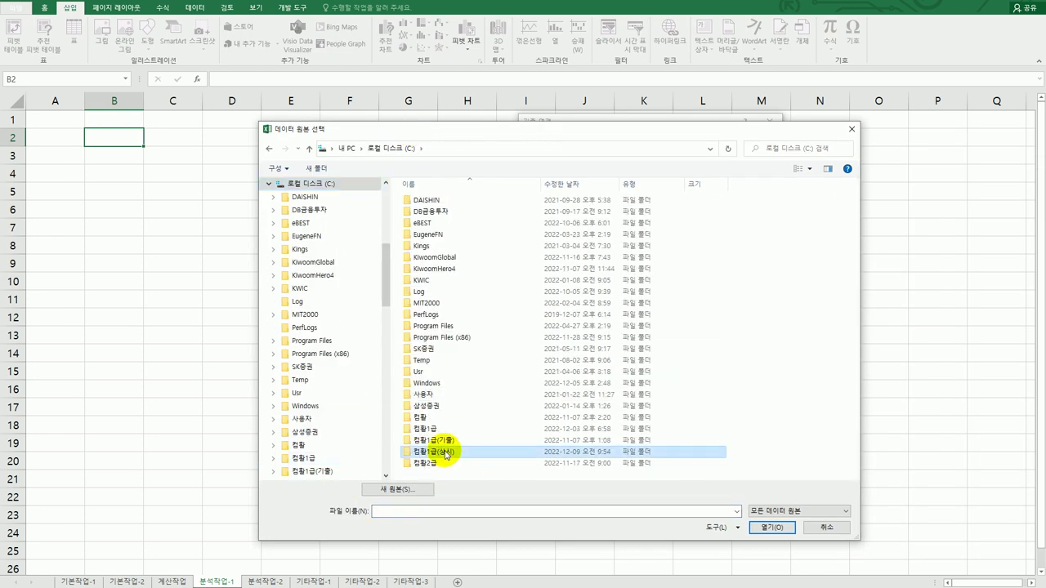
pyautogui.doubleClick(445, 452)
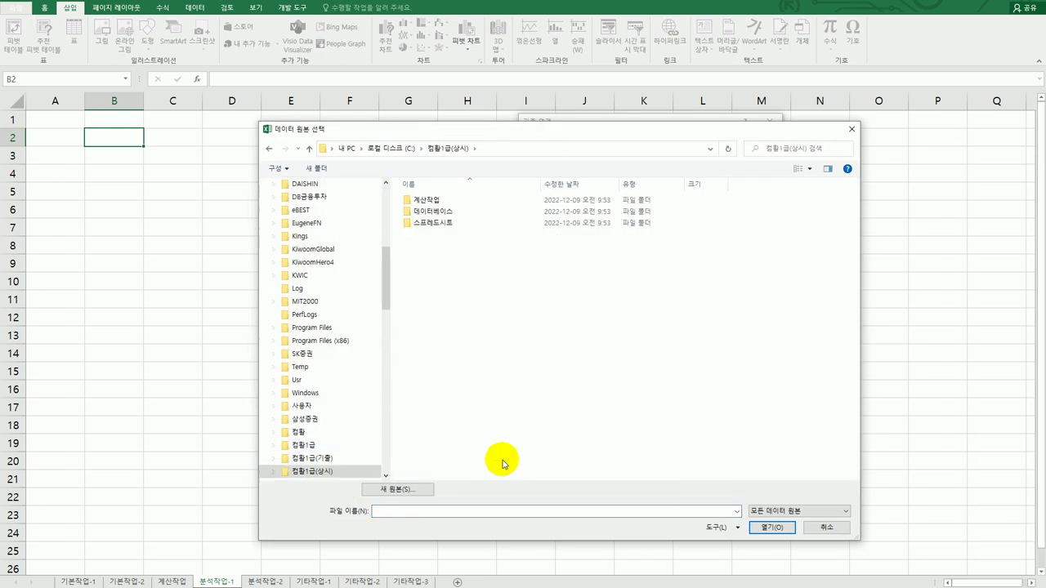
pyautogui.doubleClick(432, 224)
pyautogui.doubleClick(431, 201)
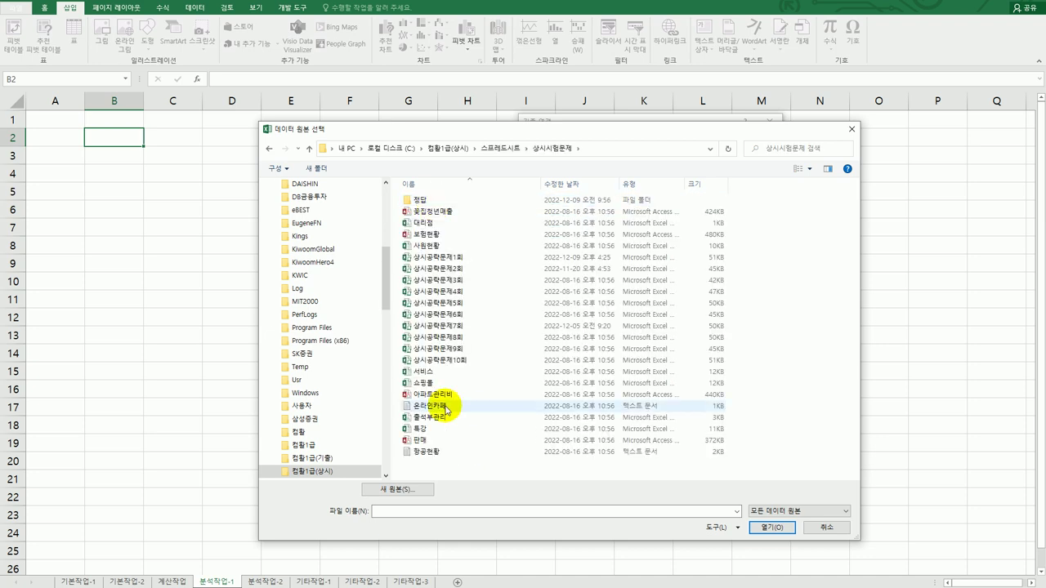
pyautogui.click(425, 429)
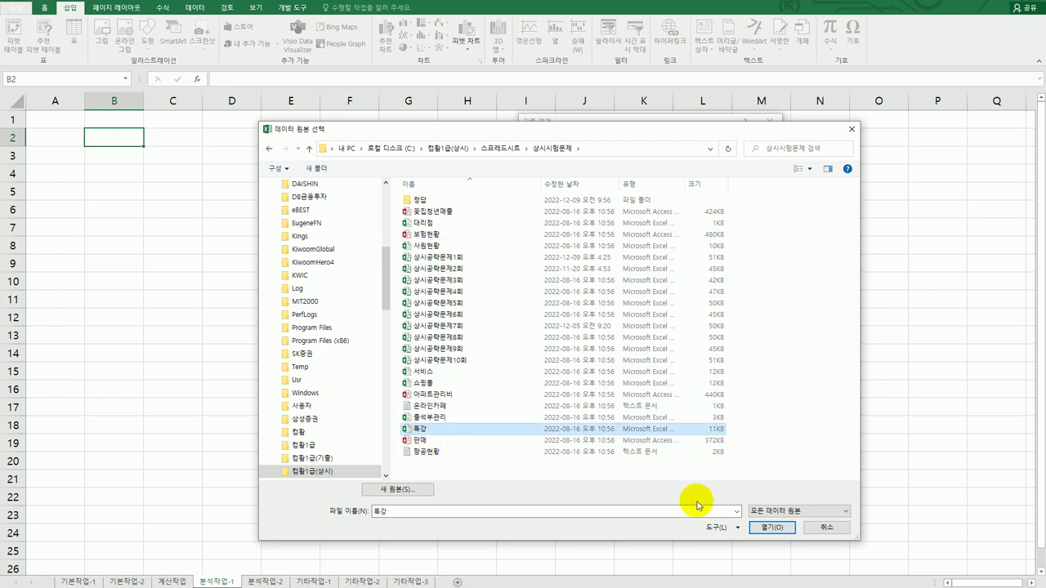
pyautogui.click(771, 527)
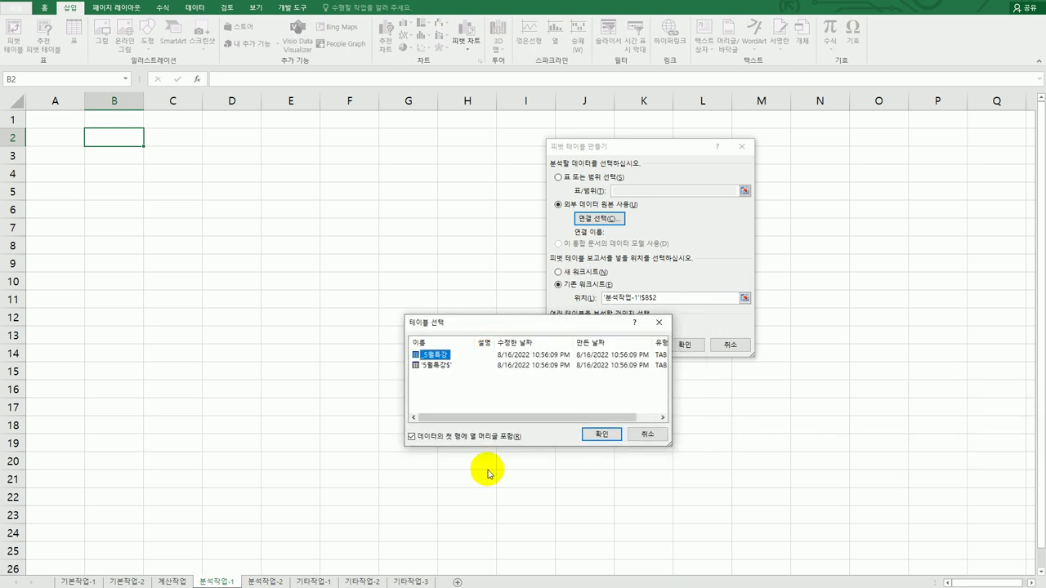
pyautogui.click(601, 435)
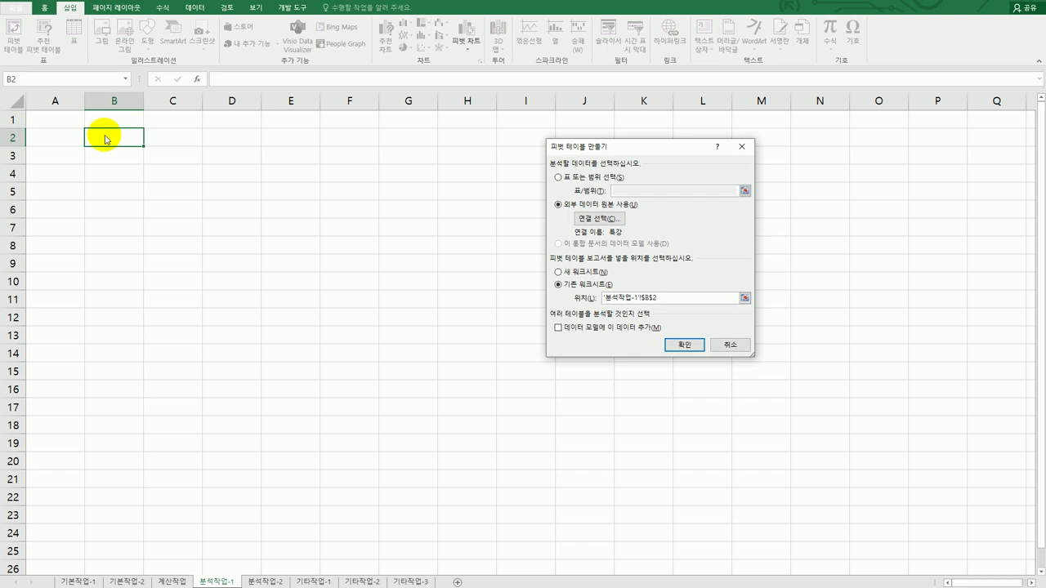
pyautogui.click(668, 346)
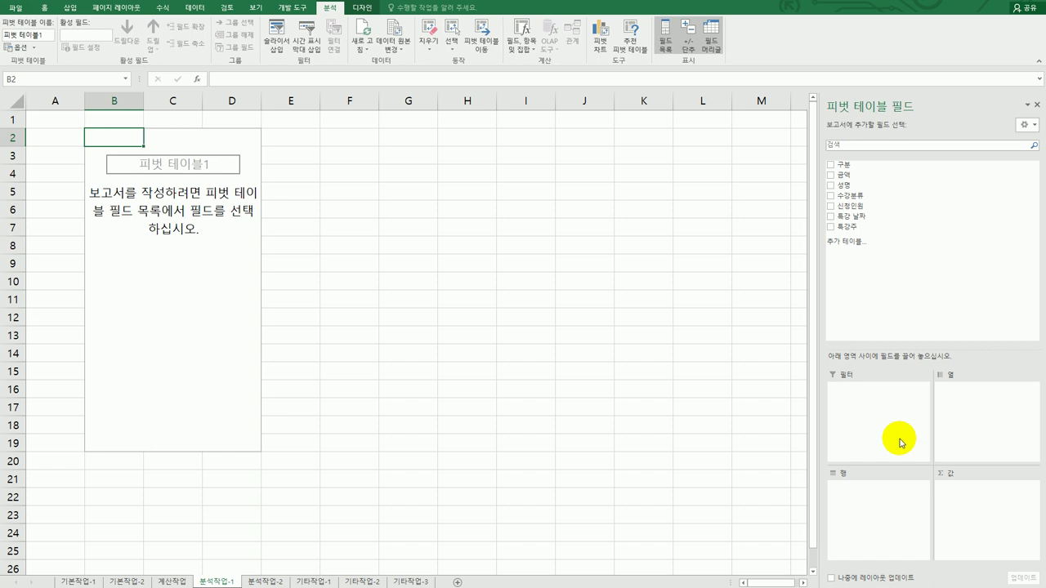
# Lay out the PivotTable with 구분 as columns, 수강분류 as rows, and 금액 and 신청인원 as values
pyautogui.moveTo(848, 168); pyautogui.dragTo(974, 401)
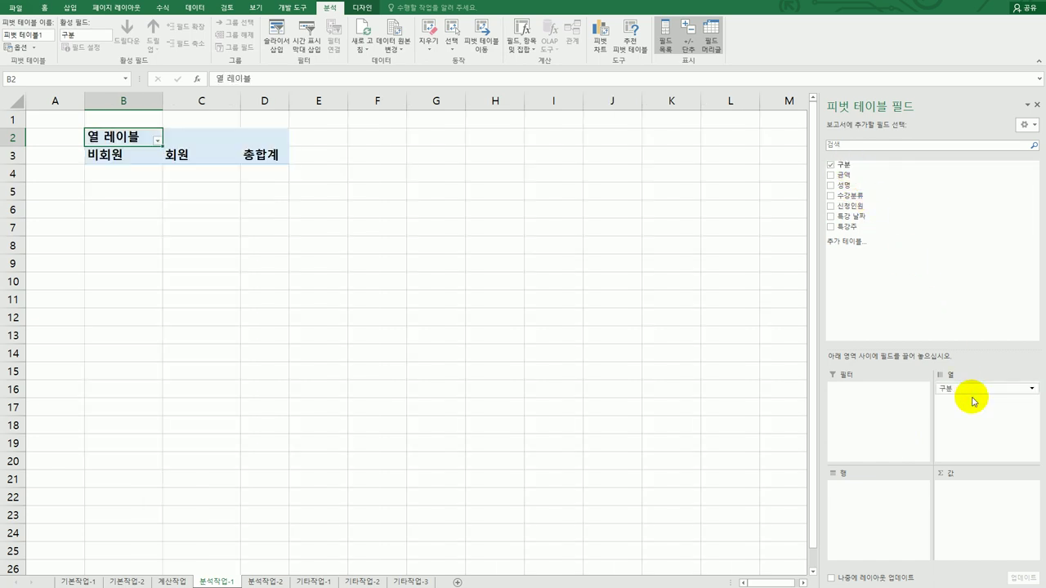
pyautogui.moveTo(854, 196); pyautogui.dragTo(876, 502)
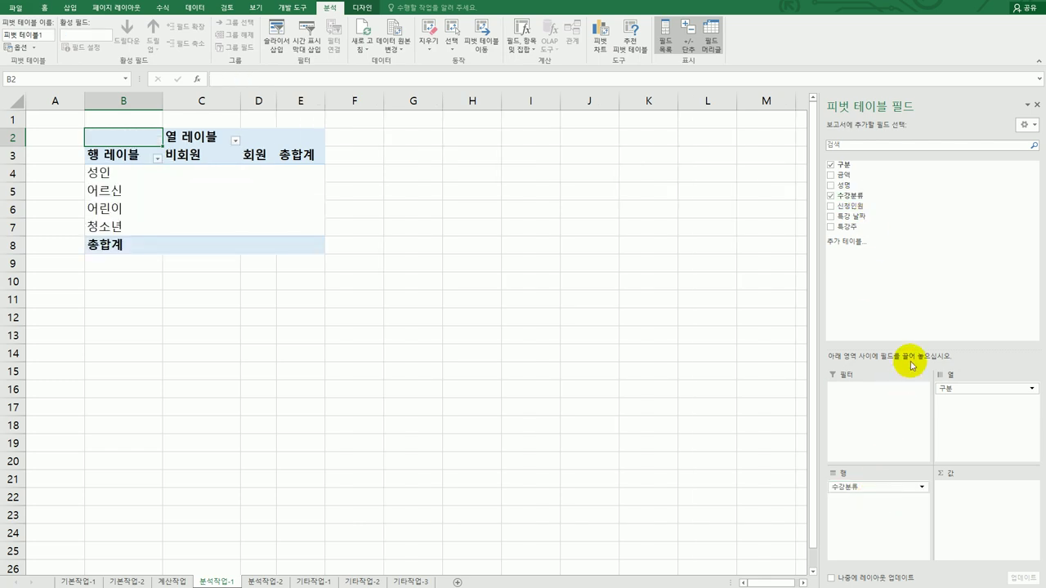
pyautogui.moveTo(854, 175); pyautogui.dragTo(979, 507)
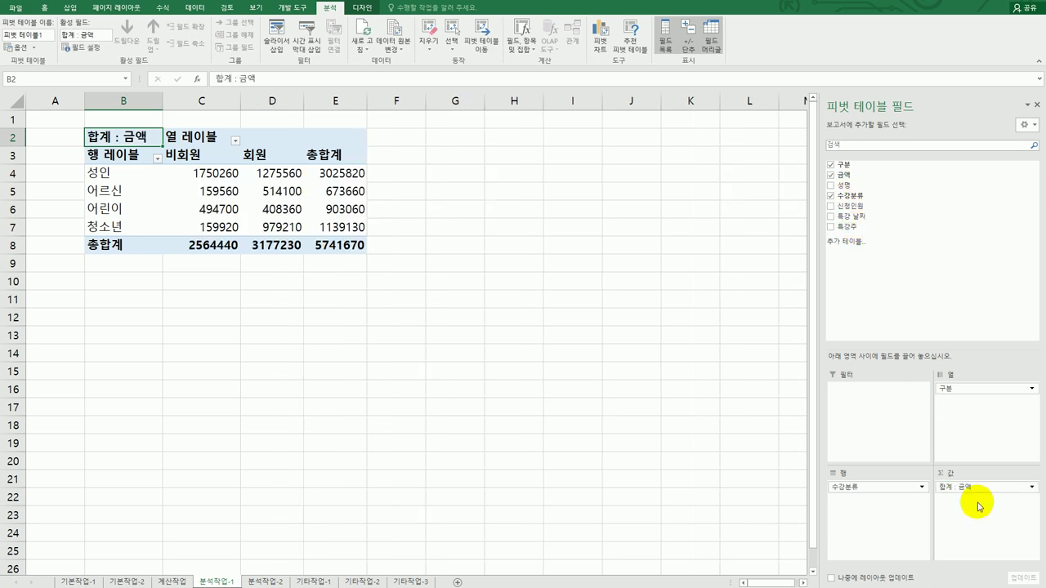
pyautogui.moveTo(854, 205); pyautogui.dragTo(992, 541)
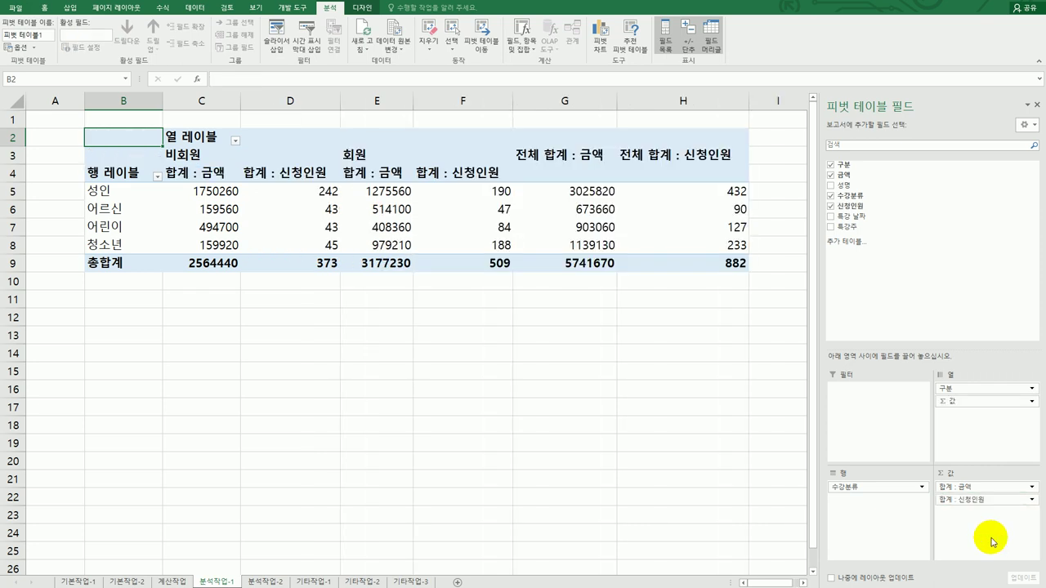
# Summarize the 금액 values in the PivotTable by average (평균)
pyautogui.click(201, 173)
pyautogui.rightClick(202, 173)
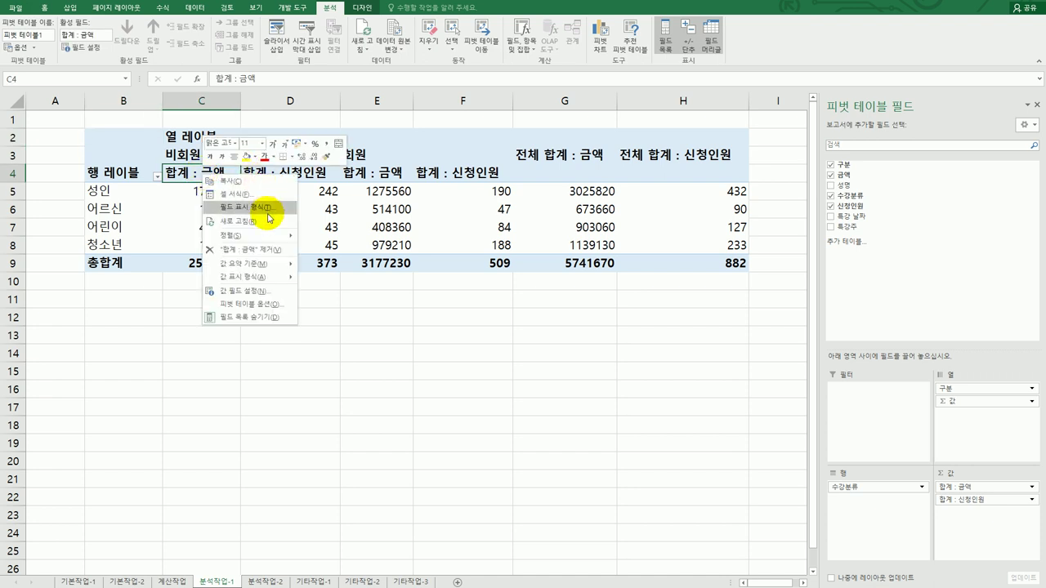
pyautogui.moveTo(264, 263)
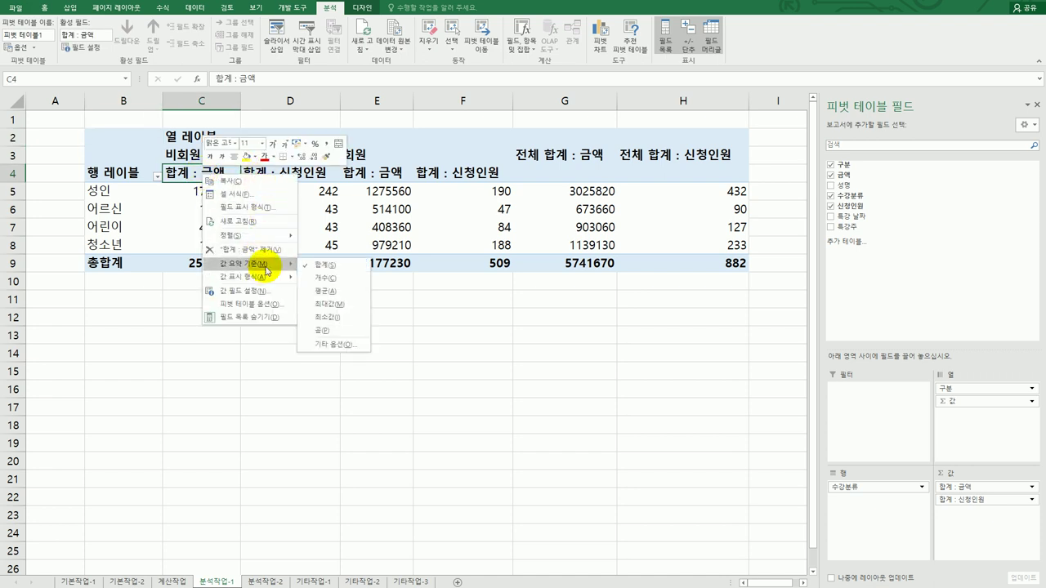
pyautogui.click(326, 297)
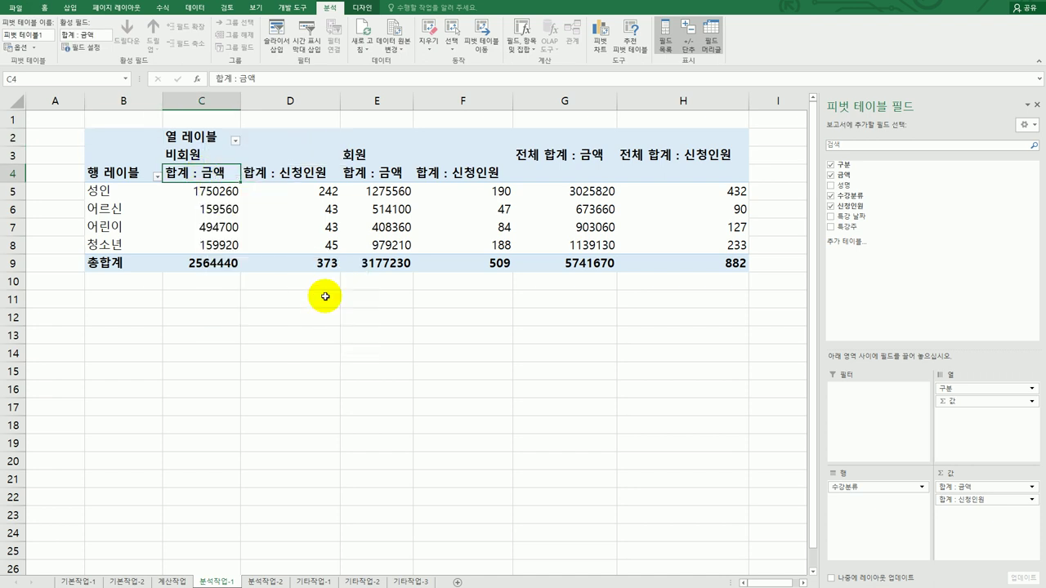
# Summarize the 신청인원 values in the PivotTable by average (평균)
pyautogui.click(302, 173)
pyautogui.rightClick(301, 173)
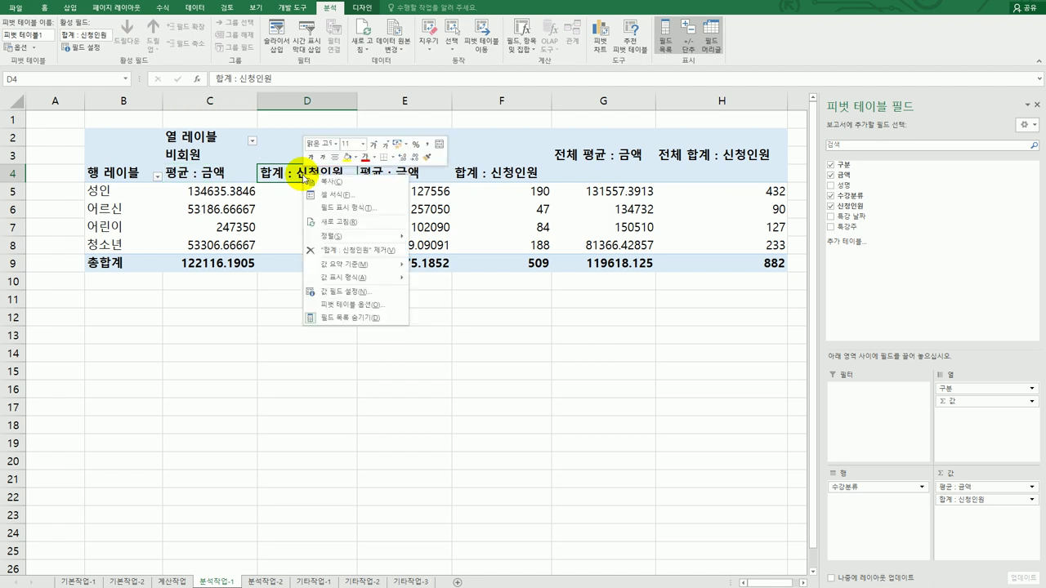
pyautogui.moveTo(362, 265)
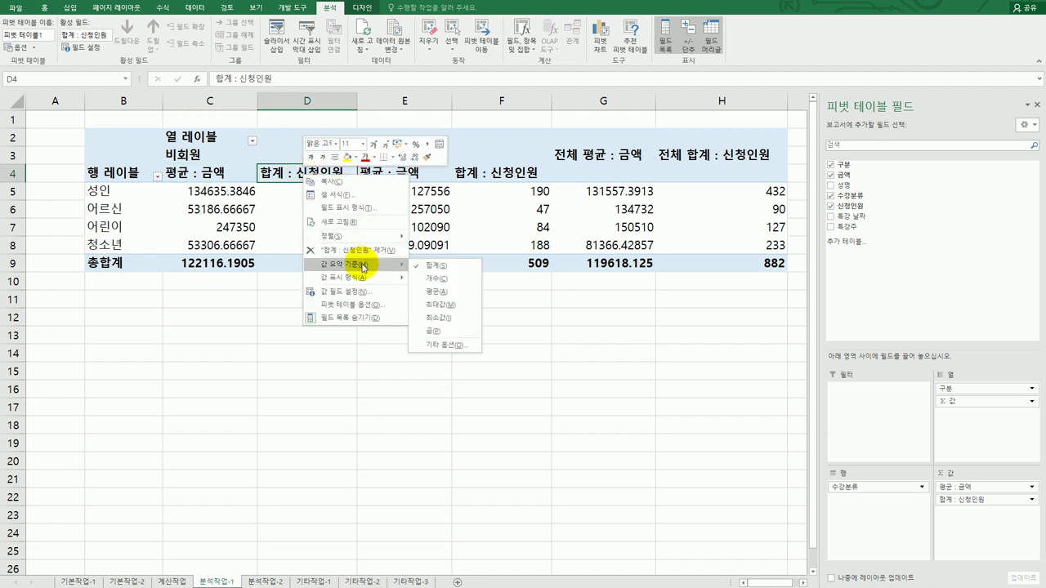
pyautogui.click(436, 291)
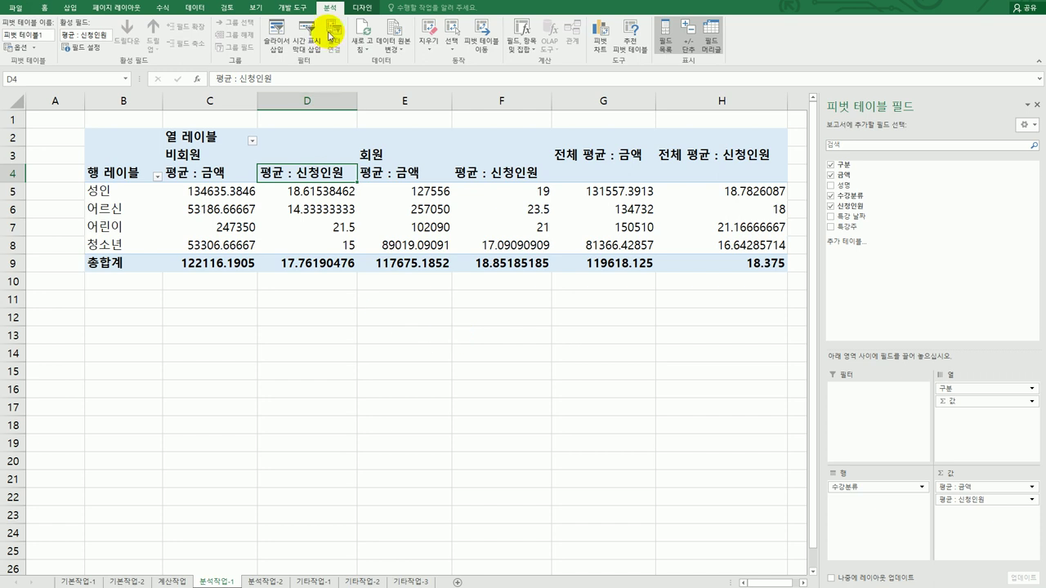
# Change the PivotTable's report layout to outline form (개요 형식으로 표시)
pyautogui.click(362, 13)
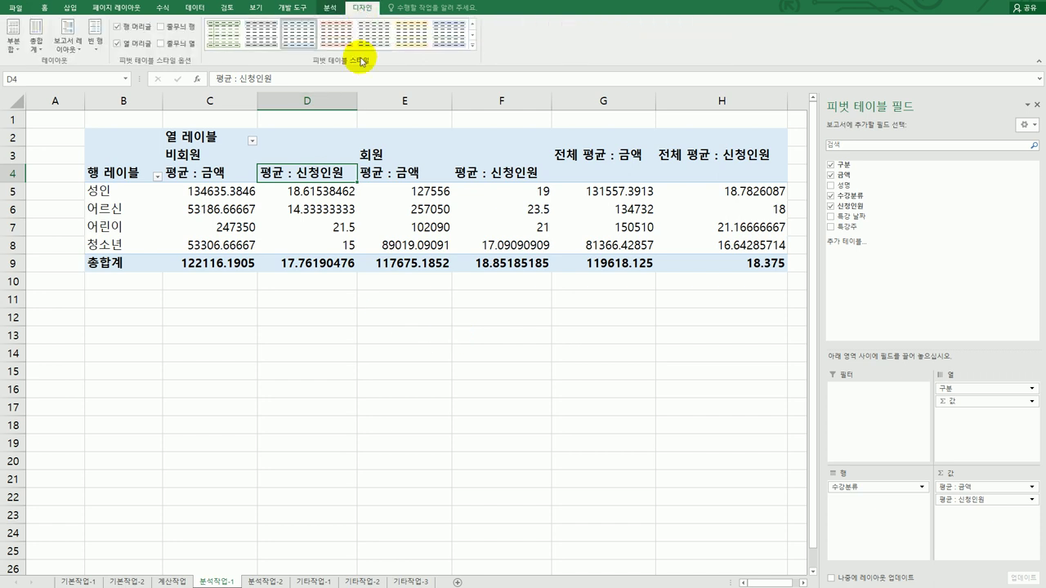
pyautogui.click(68, 39)
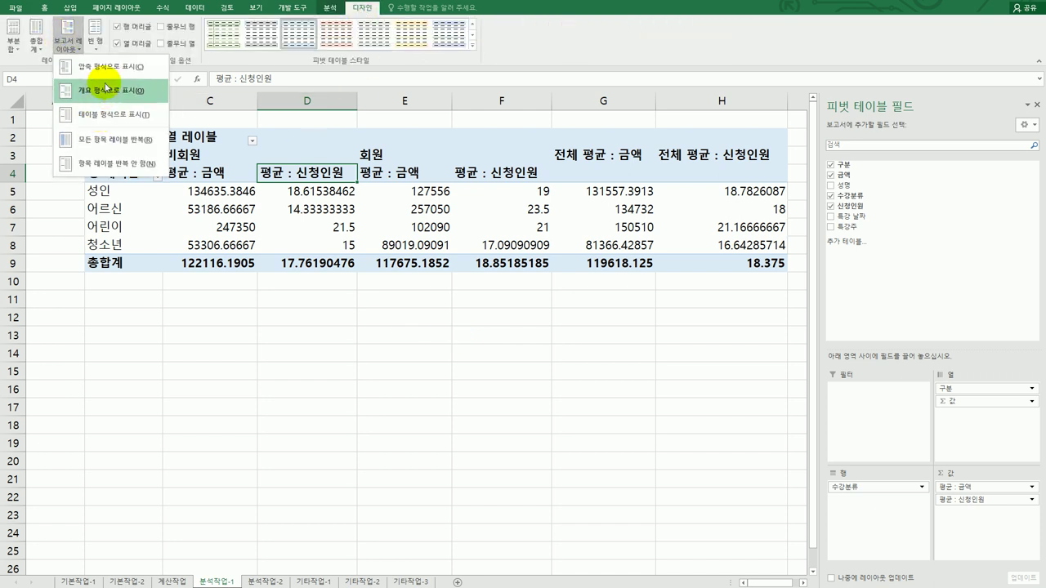
pyautogui.click(102, 90)
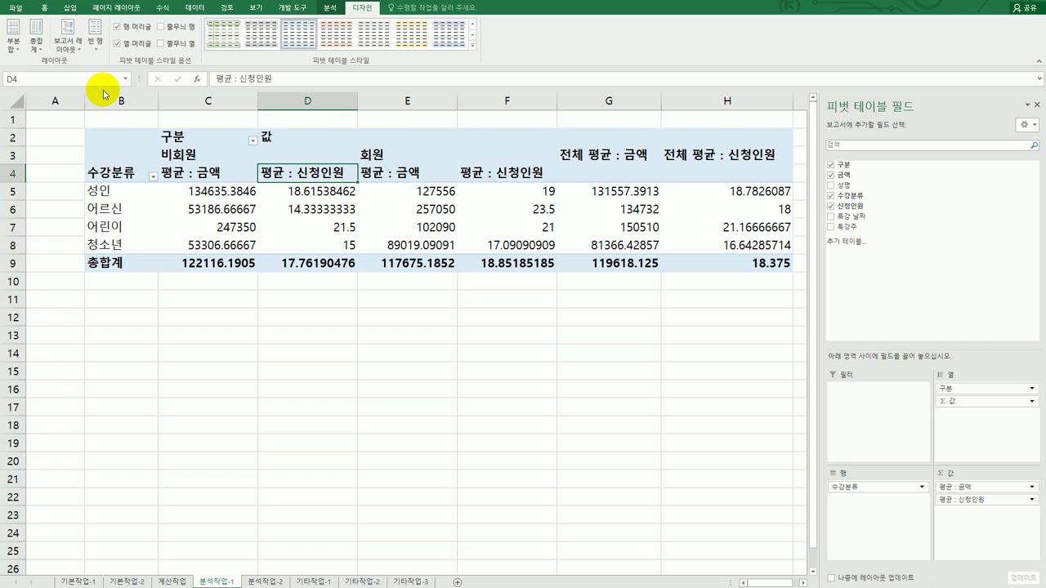
# Group the 성인 and 어르신 row items of the PivotTable together
pyautogui.moveTo(110, 191); pyautogui.dragTo(109, 207)
pyautogui.rightClick(109, 199)
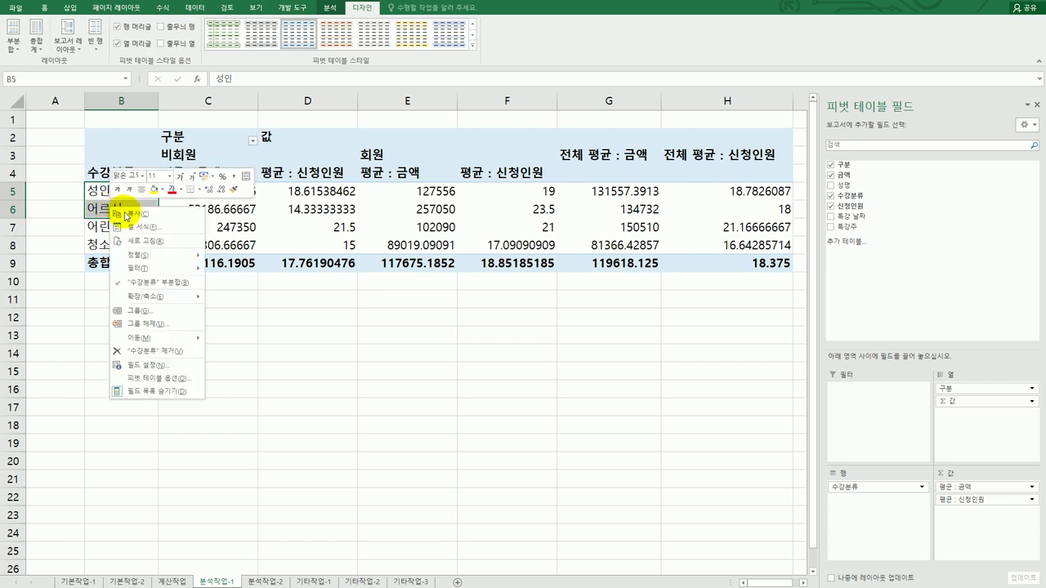
pyautogui.click(170, 308)
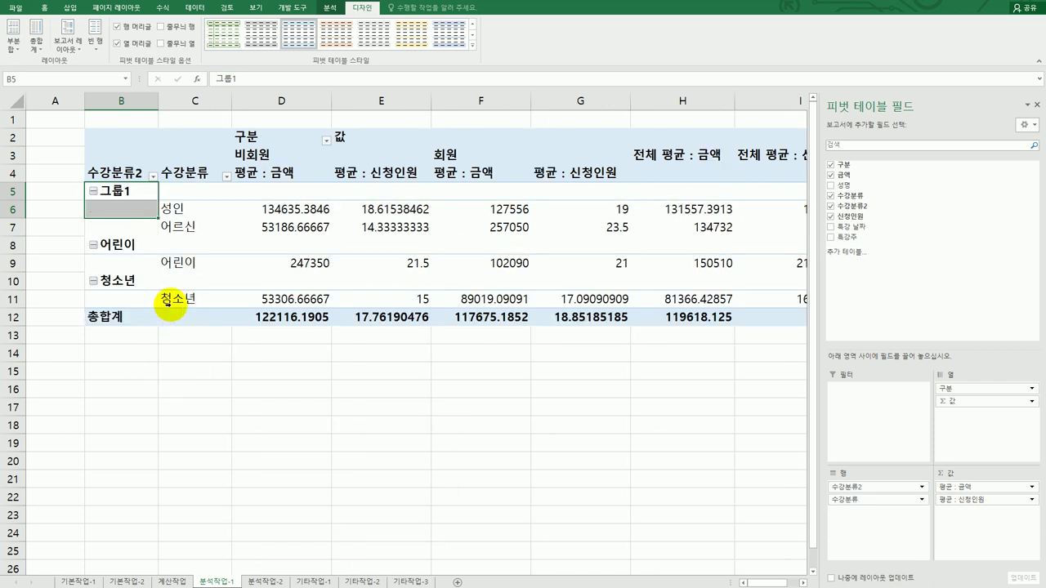
# Group the 어린이 and 청소년 row items into a second group
pyautogui.click(168, 262)
pyautogui.keyDown('ctrl'); pyautogui.click(185, 297); pyautogui.keyUp('ctrl')
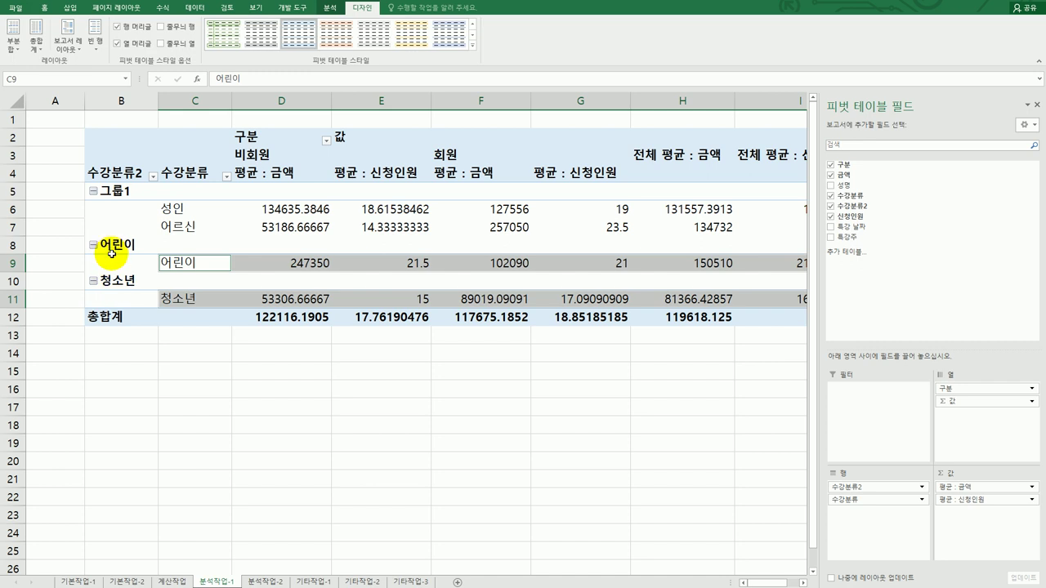
pyautogui.moveTo(103, 245); pyautogui.dragTo(107, 282)
pyautogui.rightClick(110, 280)
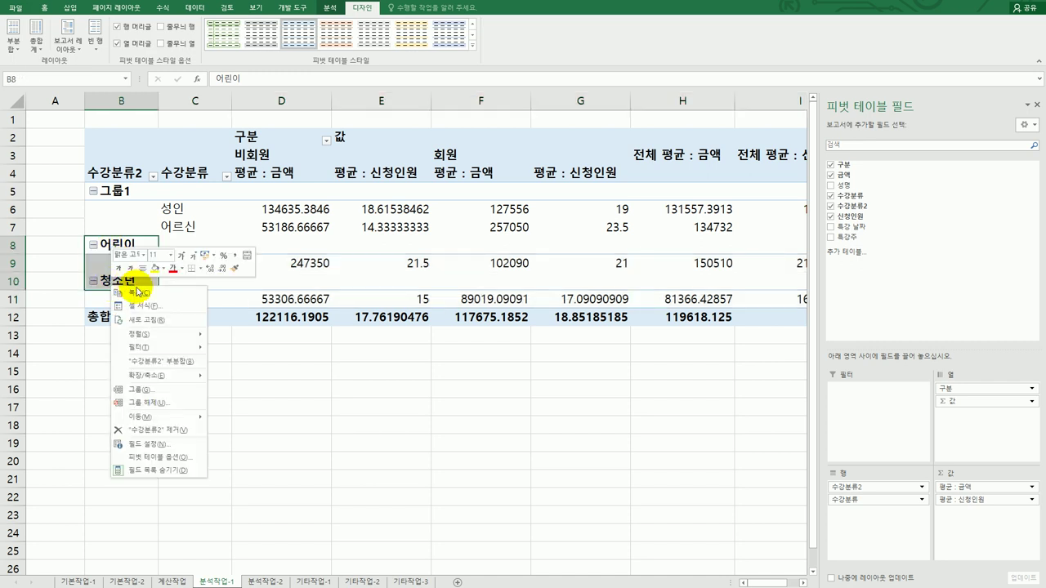
pyautogui.click(135, 392)
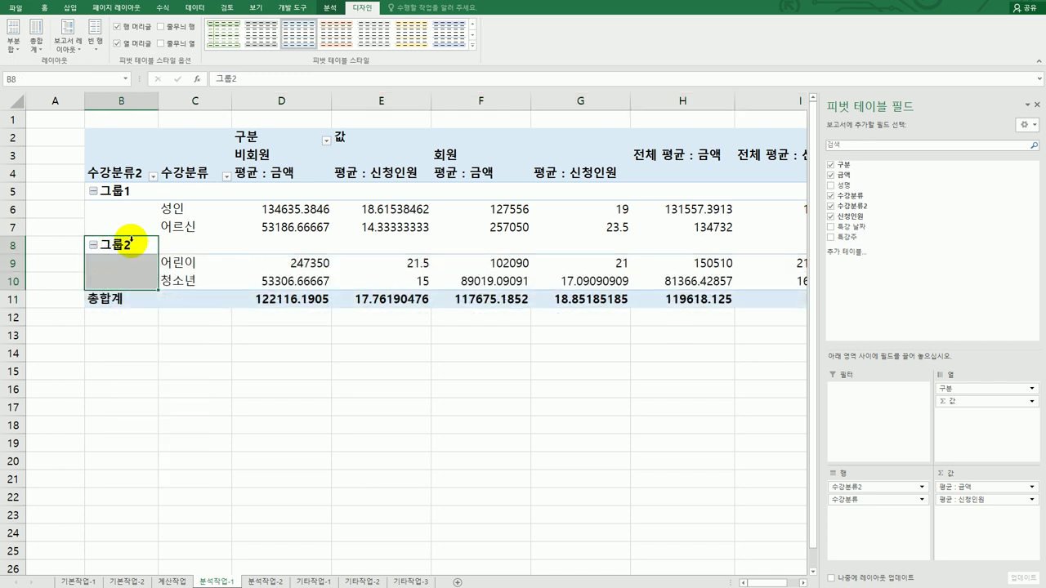
# Rename the group containing 성인 and 어르신 as A클래스
pyautogui.click(119, 192)
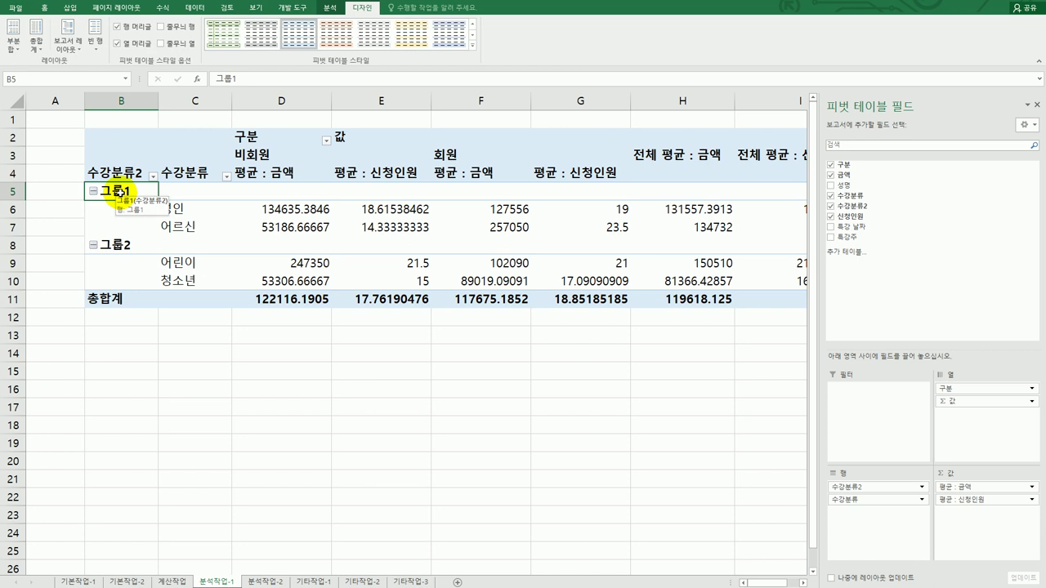
pyautogui.write('ㅁ')
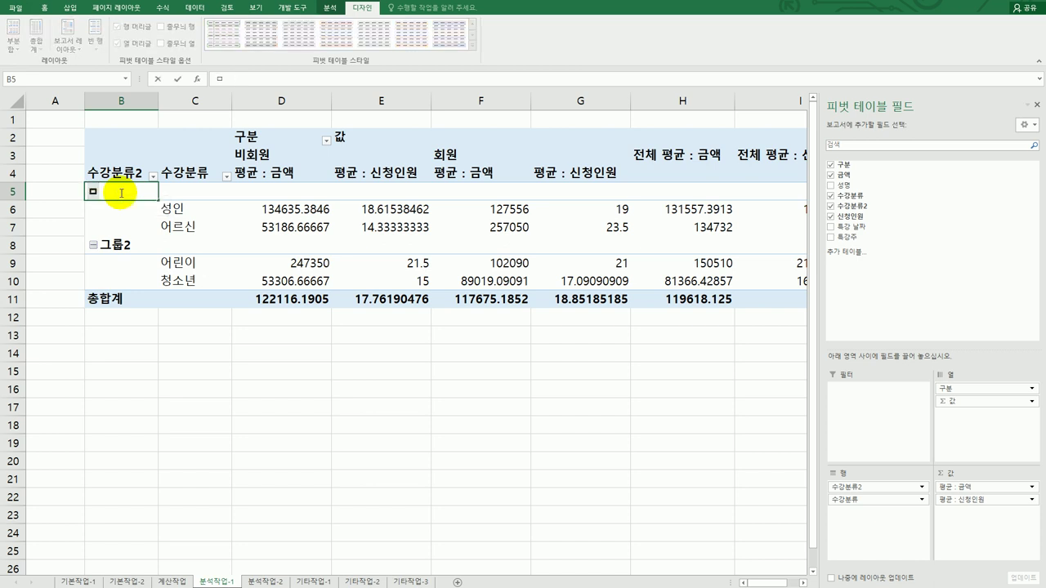
pyautogui.press('BackSpace')
pyautogui.write('A')
pyautogui.write('클랙')
pyautogui.write('스')
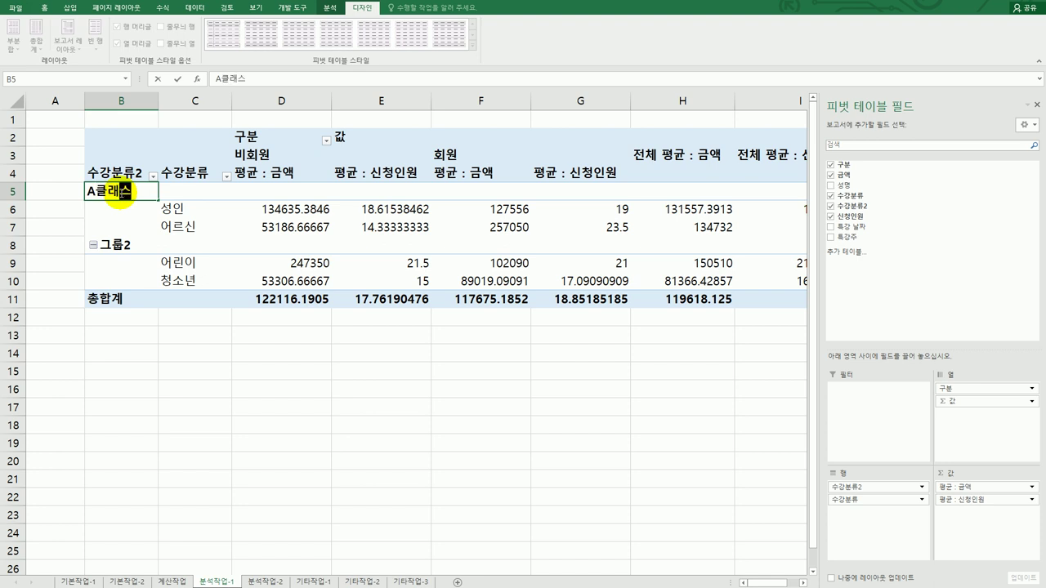
pyautogui.press('Return')
# Rename the group containing 어린이 and 청소년 as B클래스
pyautogui.press('Return')
pyautogui.press('Return')
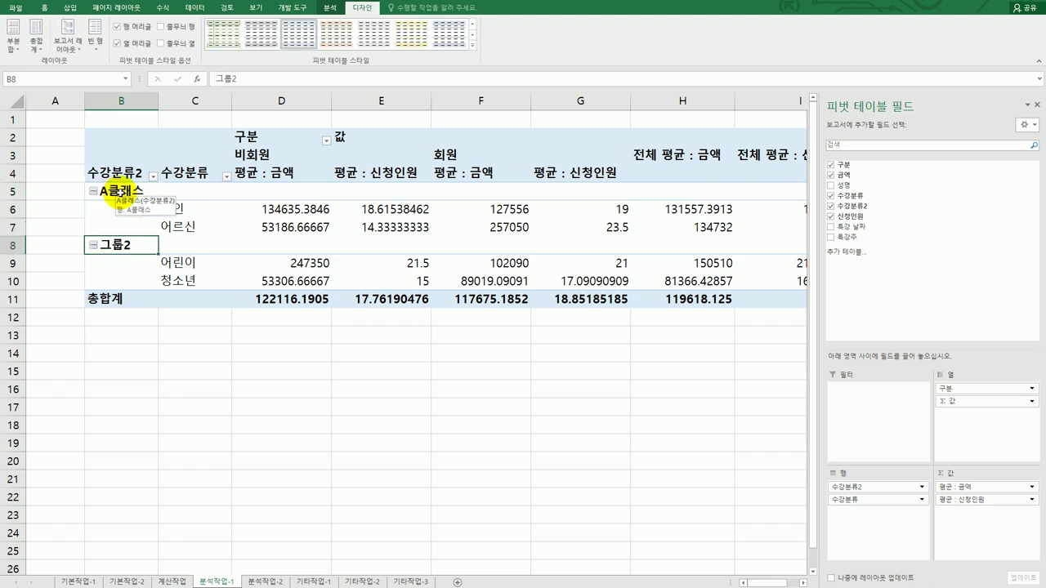
pyautogui.write('B클래')
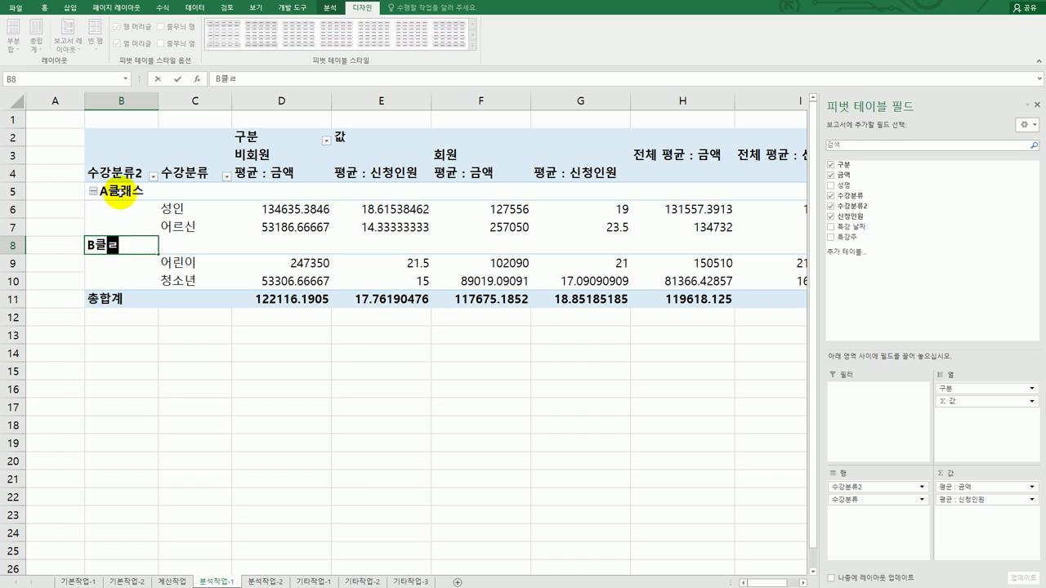
pyautogui.write('스')
pyautogui.press('Return')
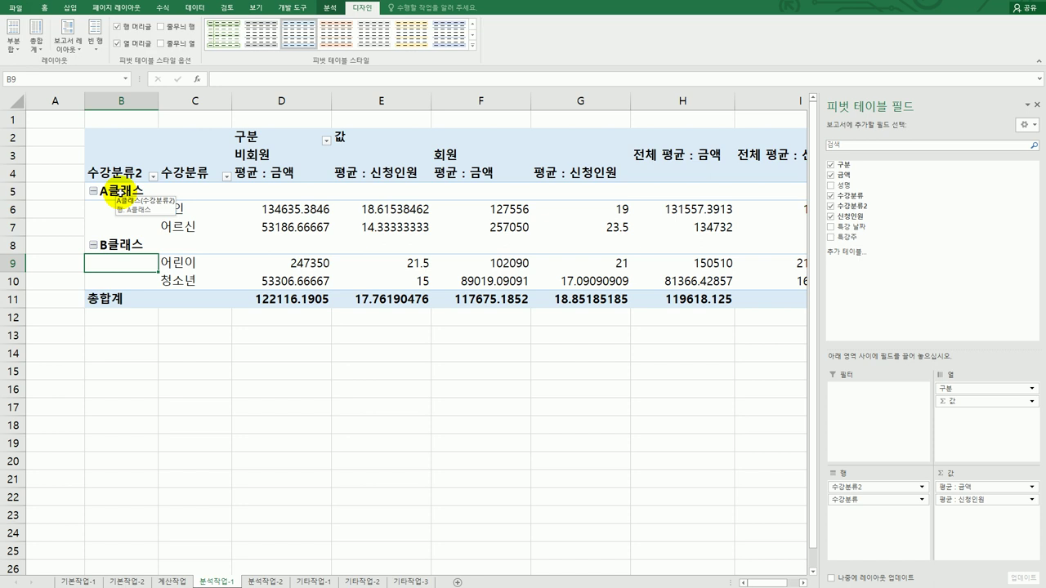
# Hide the expand/collapse (+/-) buttons of the PivotTable's row groups
pyautogui.click(119, 193)
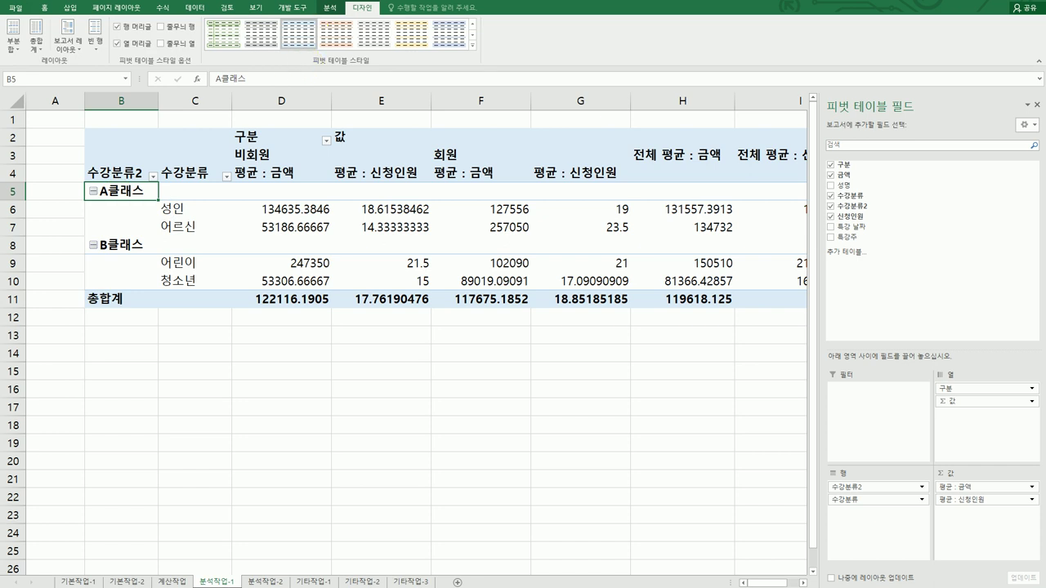
pyautogui.click(331, 7)
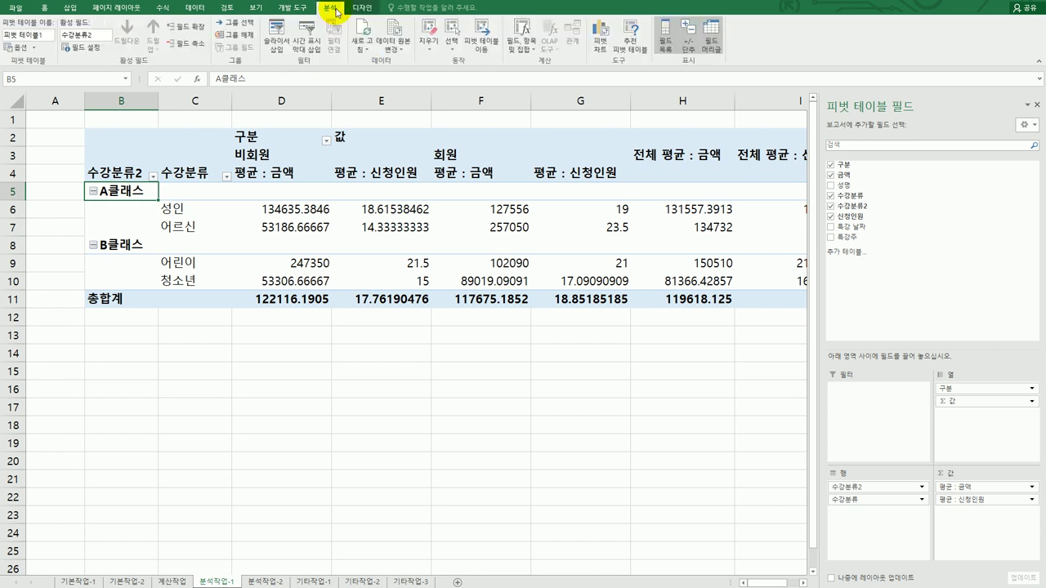
pyautogui.click(691, 51)
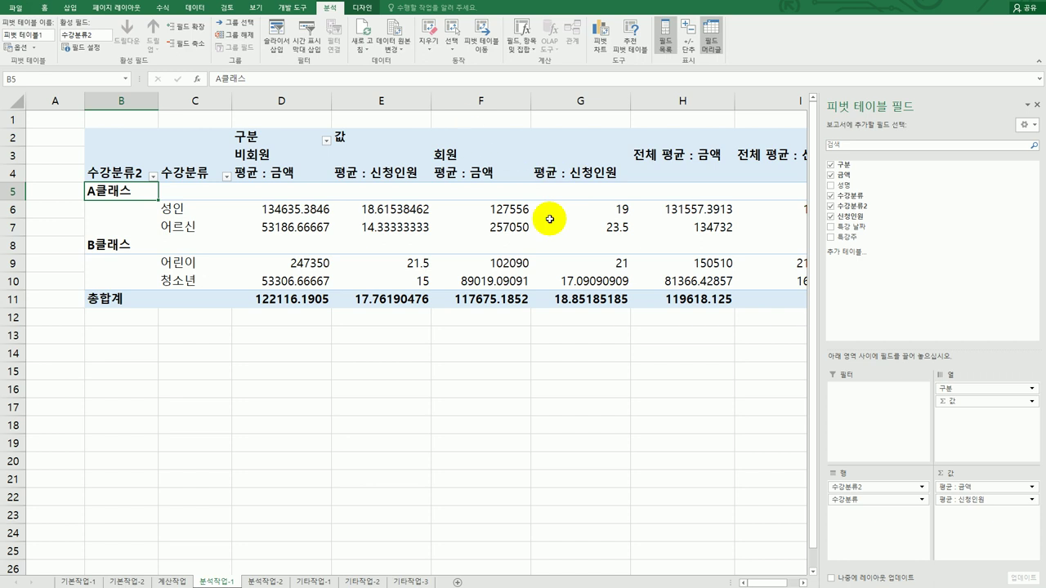
pyautogui.click(278, 172)
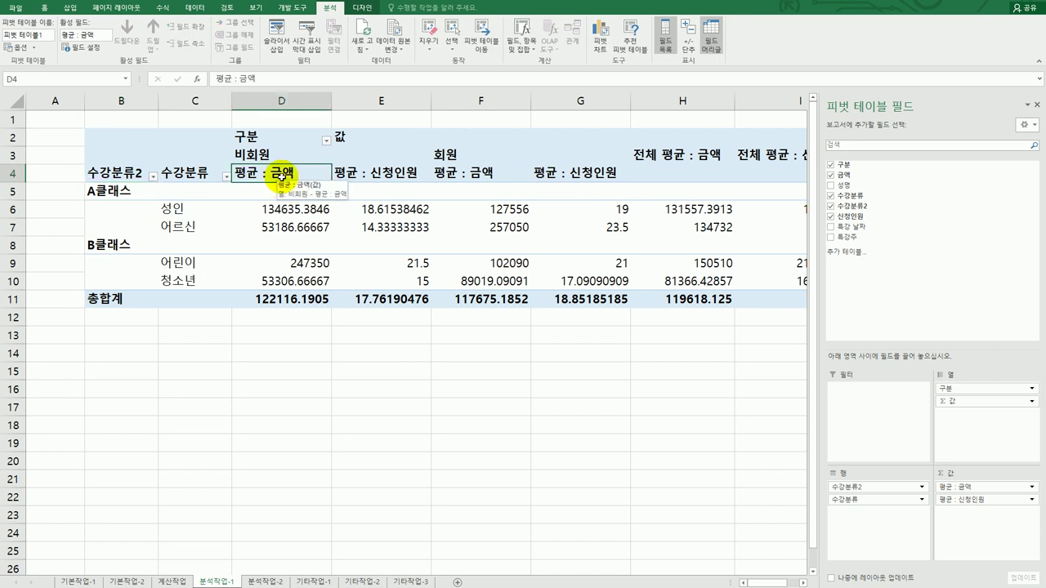
pyautogui.click(390, 177)
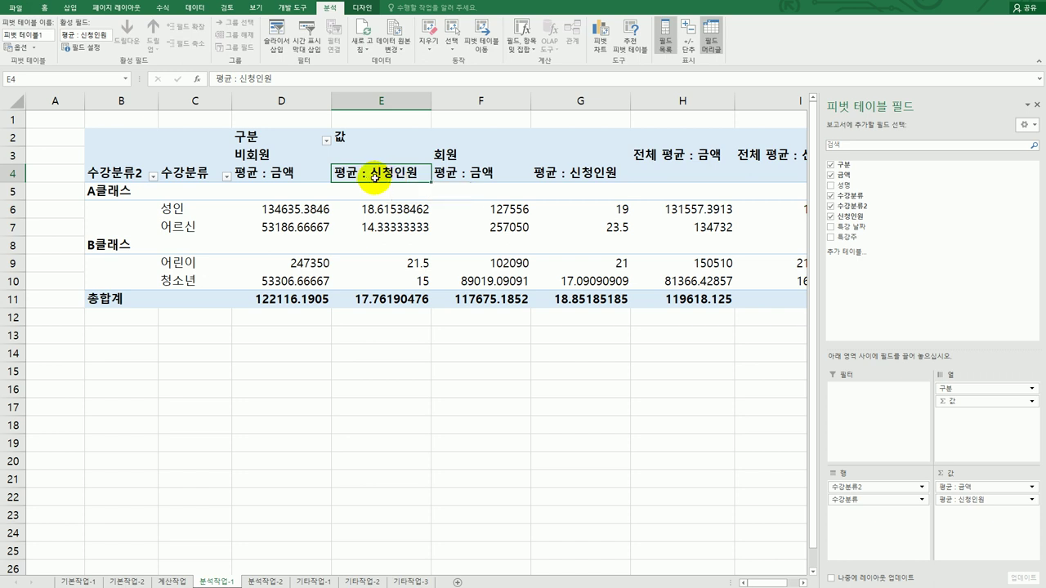
pyautogui.click(280, 178)
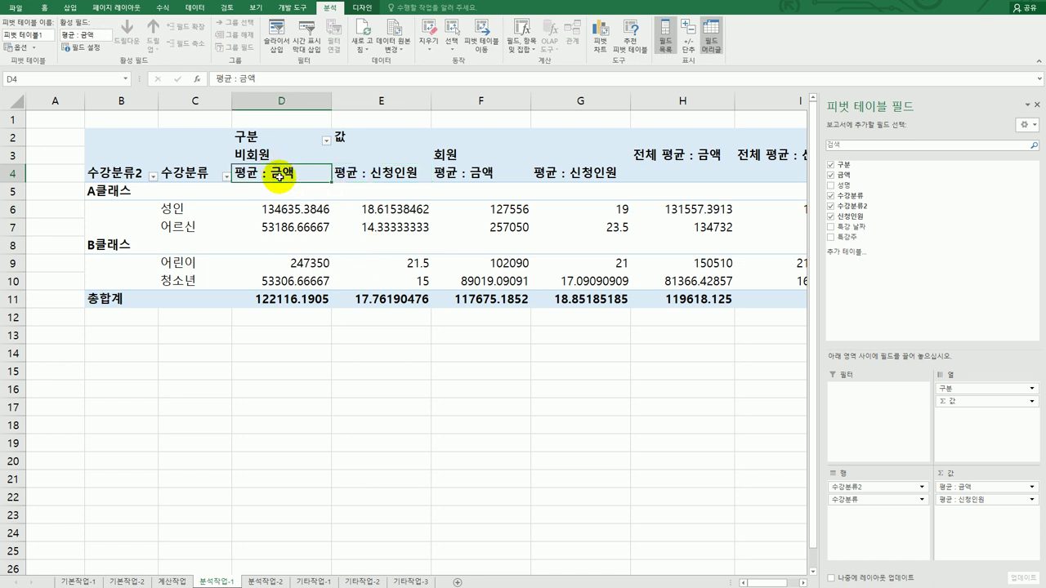
pyautogui.doubleClick(281, 176)
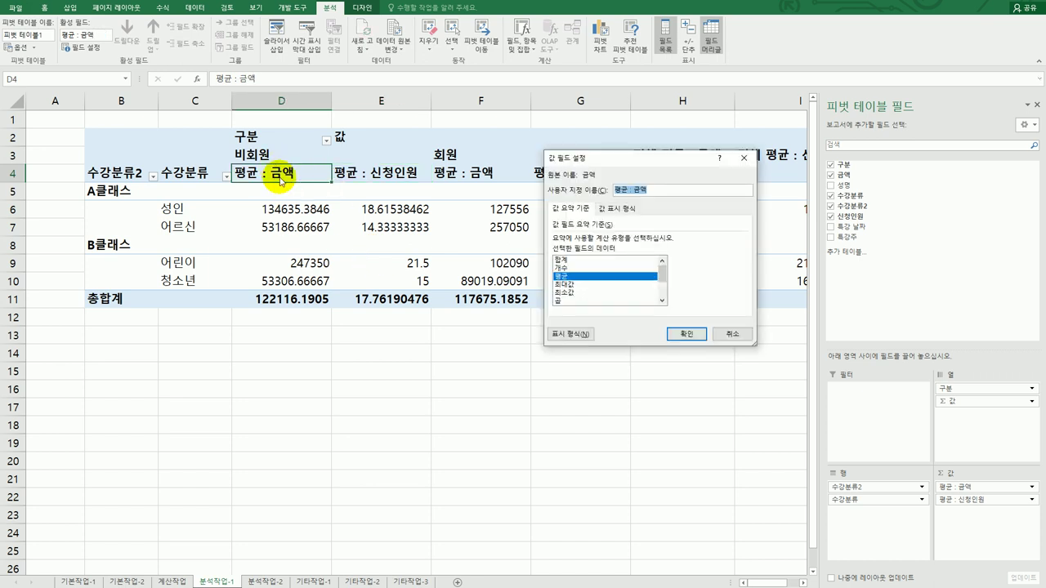
pyautogui.click(731, 334)
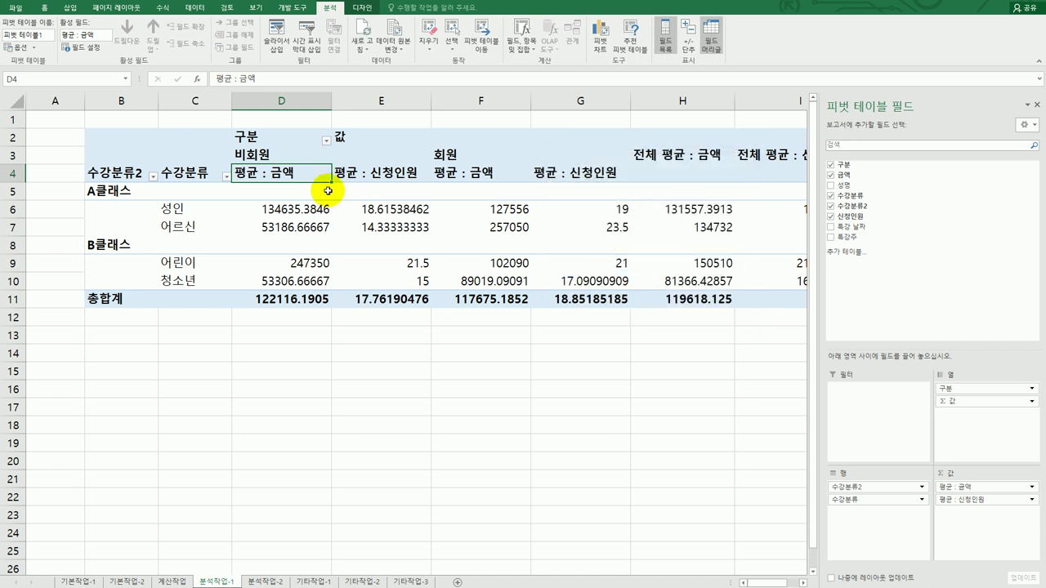
# Format the 평균 : 금액 value field as a number (숫자) with 0 decimal places and a thousands separator
pyautogui.rightClick(292, 170)
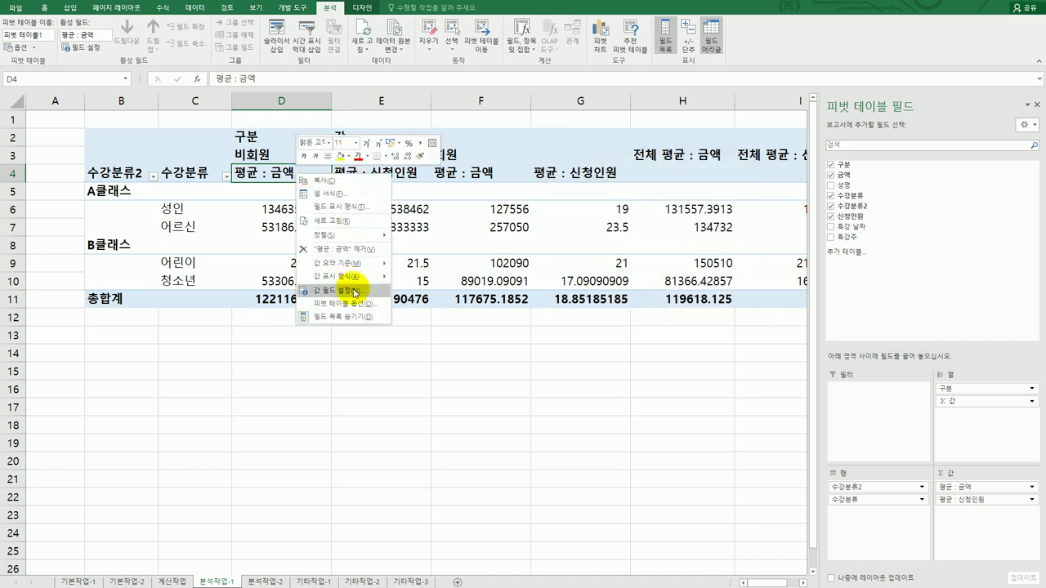
pyautogui.click(355, 292)
pyautogui.moveTo(368, 198); pyautogui.dragTo(481, 205)
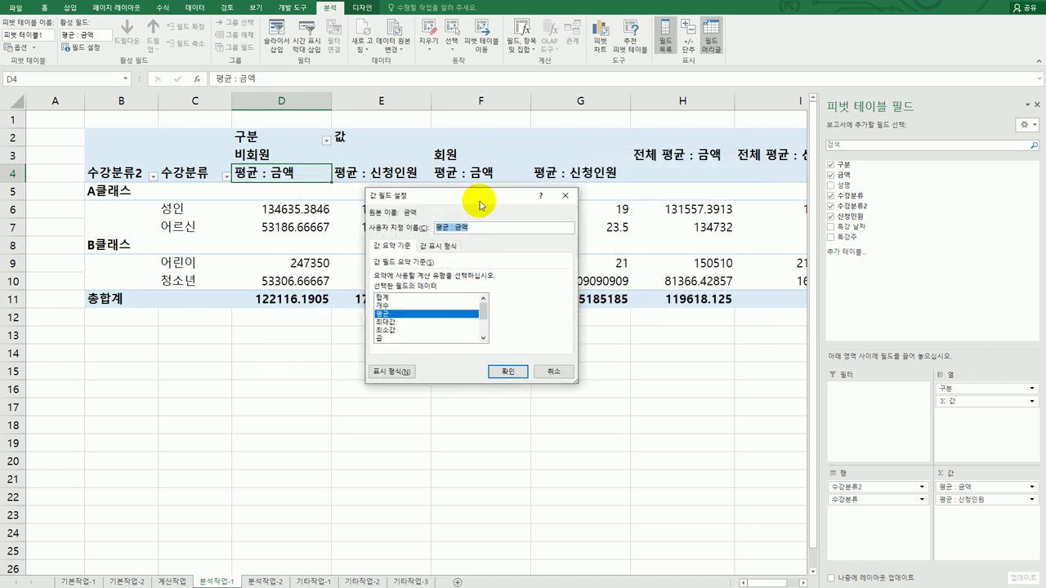
pyautogui.click(390, 372)
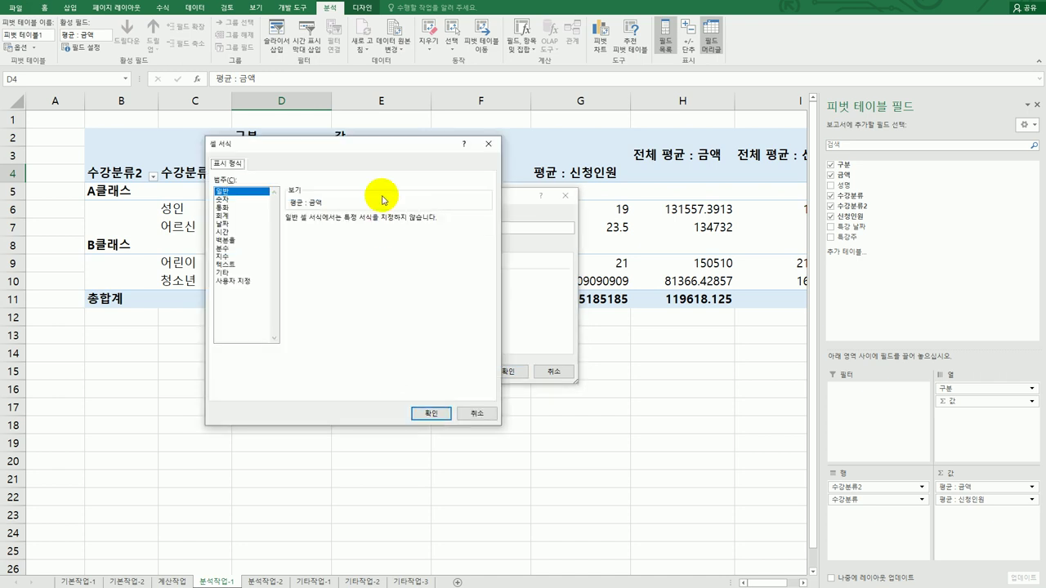
pyautogui.click(222, 199)
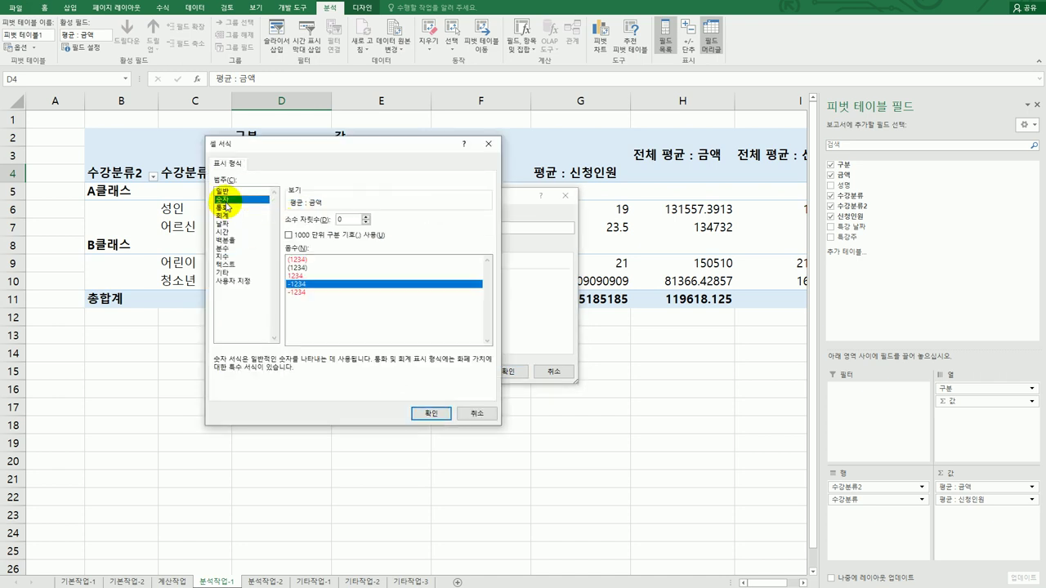
pyautogui.click(322, 237)
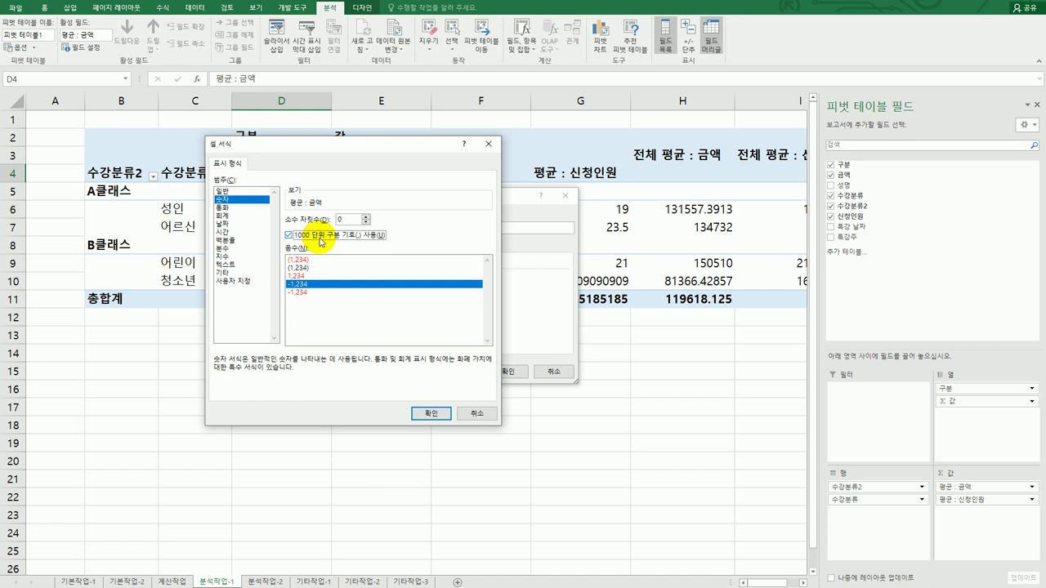
pyautogui.click(430, 414)
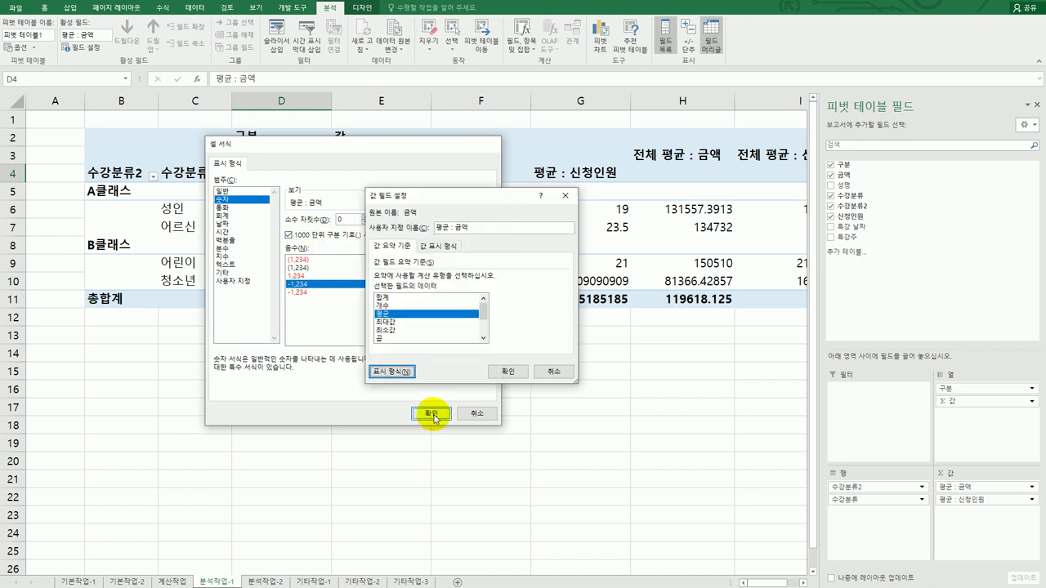
pyautogui.click(499, 372)
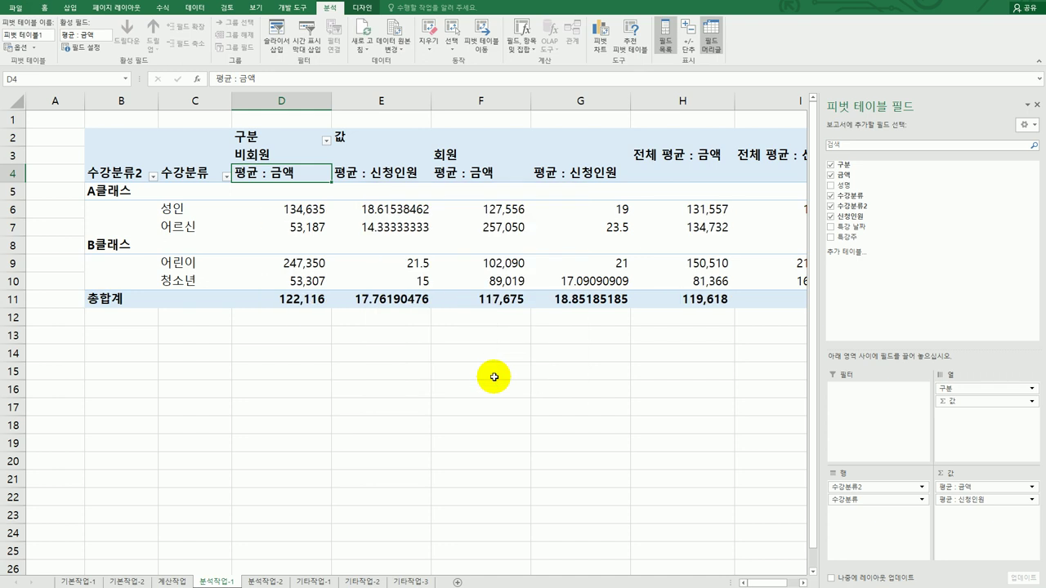
# Format the 평균 : 신청인원 value field as a number (숫자) with 1 decimal place
pyautogui.click(385, 172)
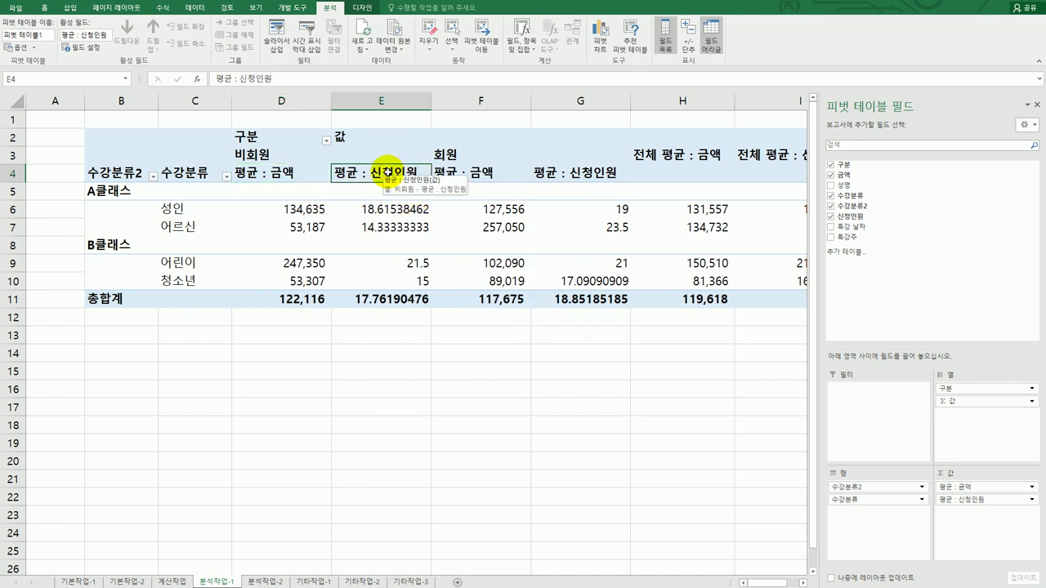
pyautogui.doubleClick(385, 172)
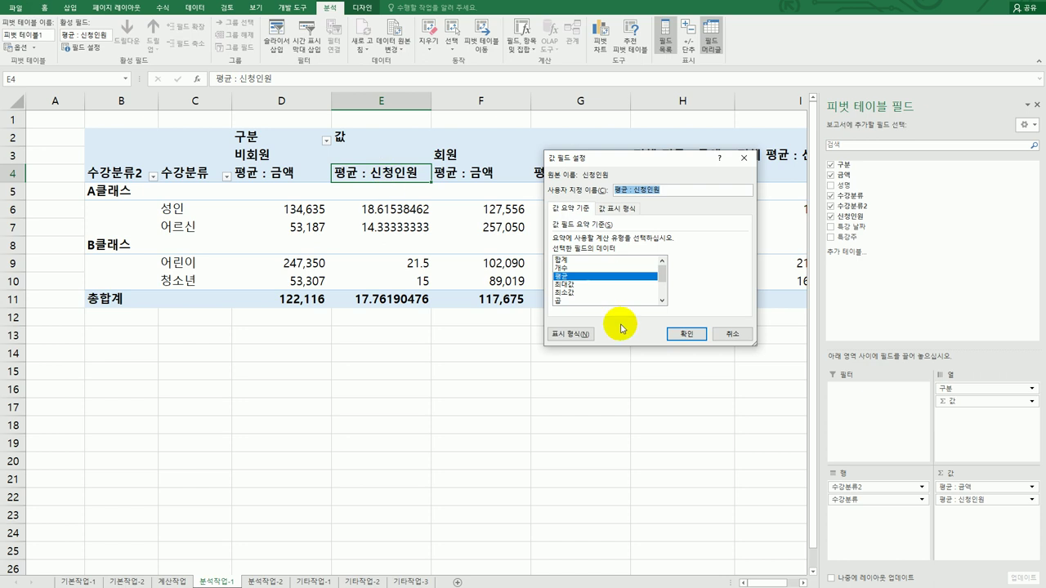
pyautogui.click(576, 334)
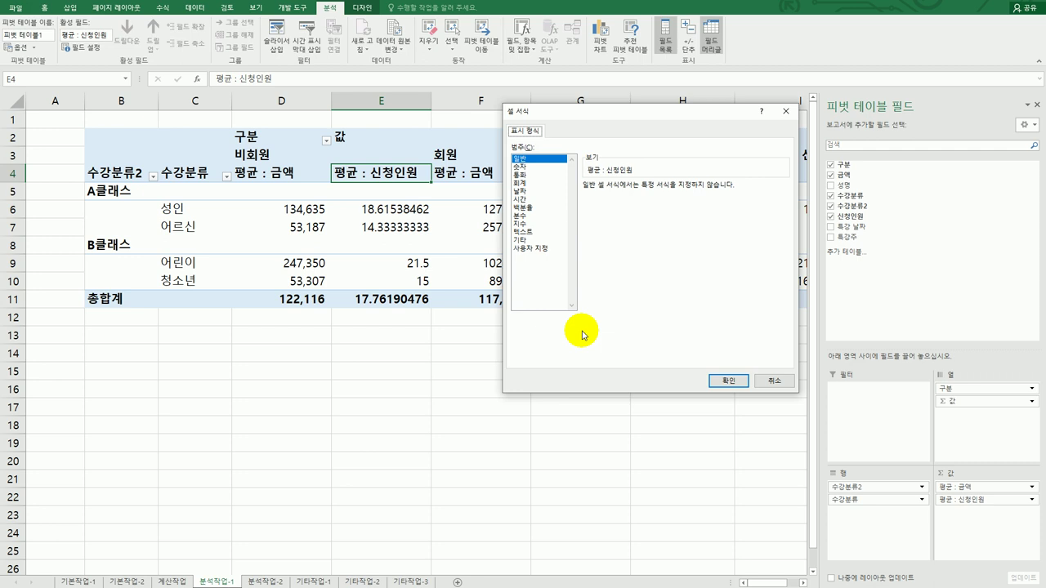
pyautogui.click(532, 167)
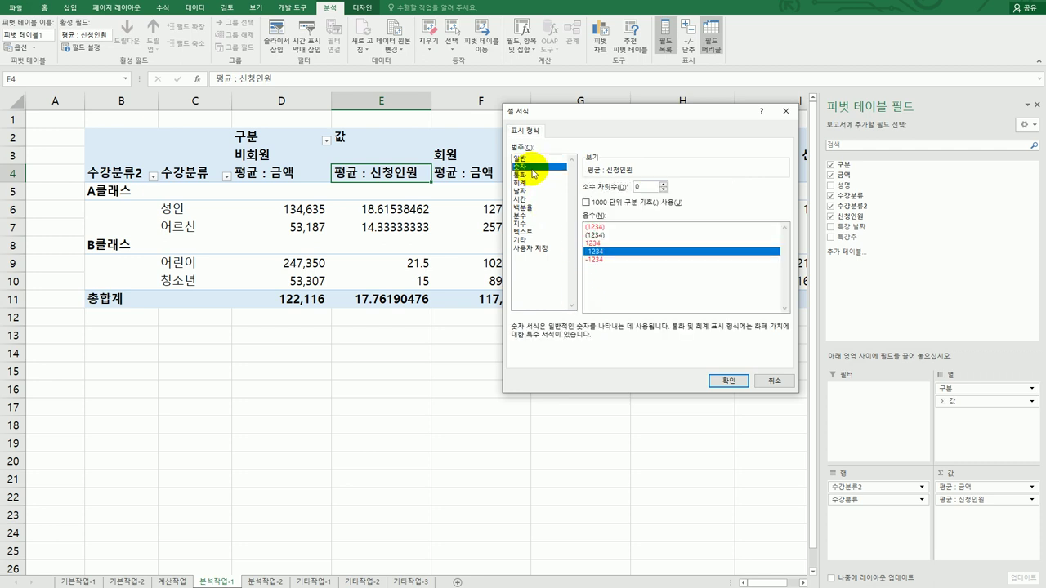
pyautogui.click(665, 184)
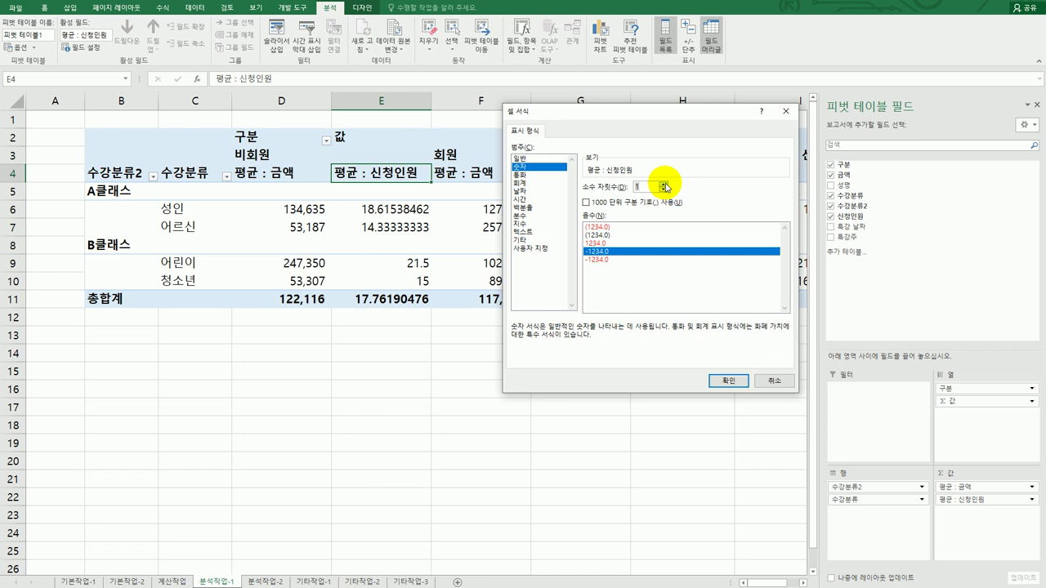
pyautogui.click(719, 382)
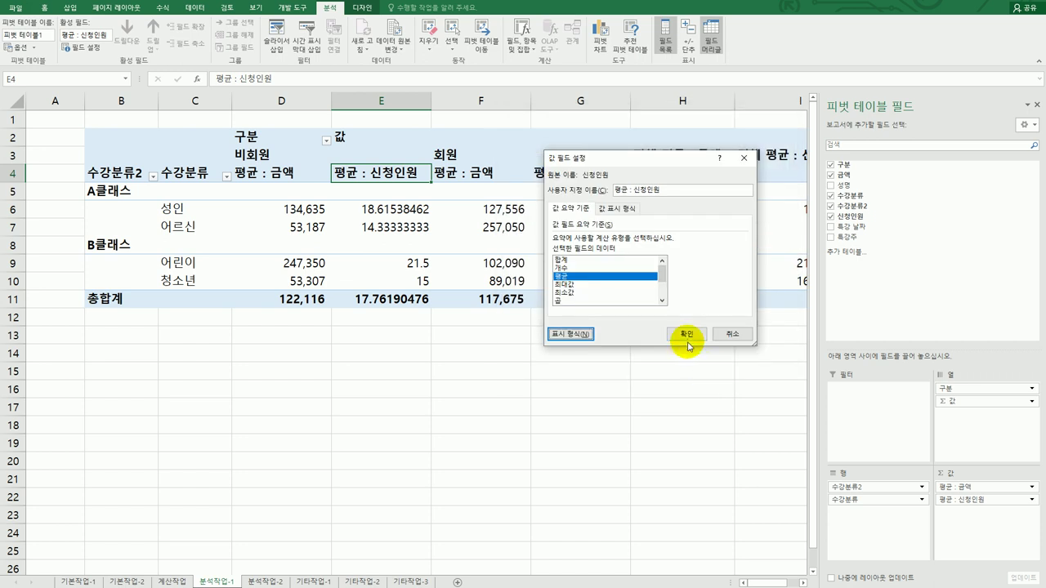
pyautogui.click(685, 333)
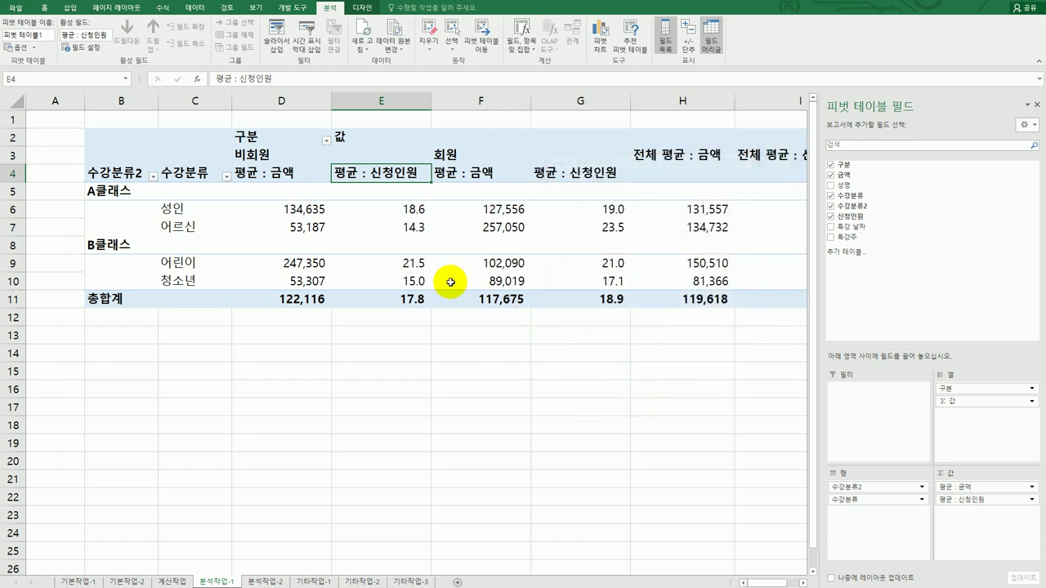
# Set the PivotTable to show grand totals for columns only (열의 총합계만 설정)
pyautogui.click(406, 263)
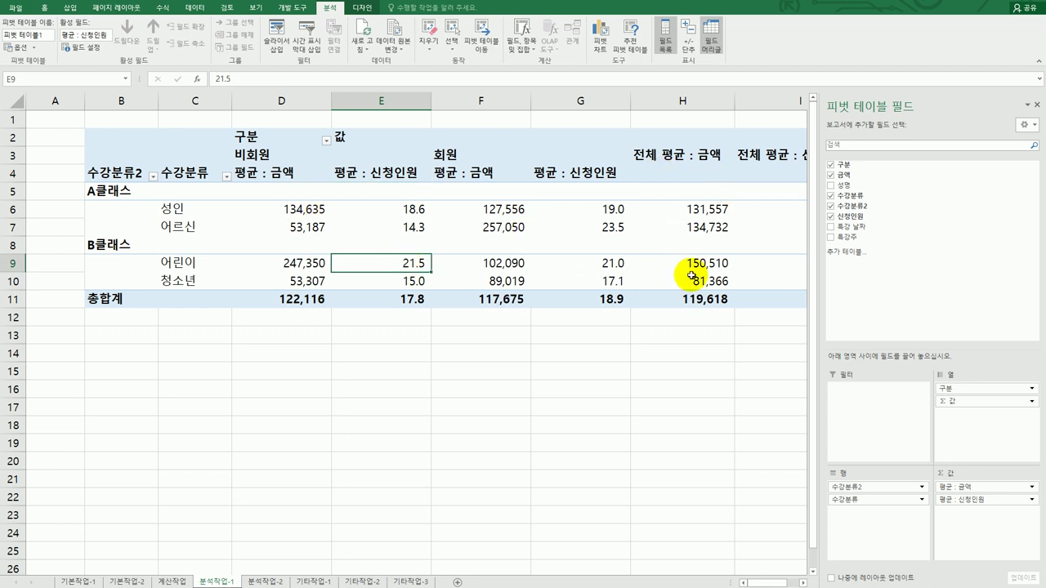
pyautogui.click(362, 10)
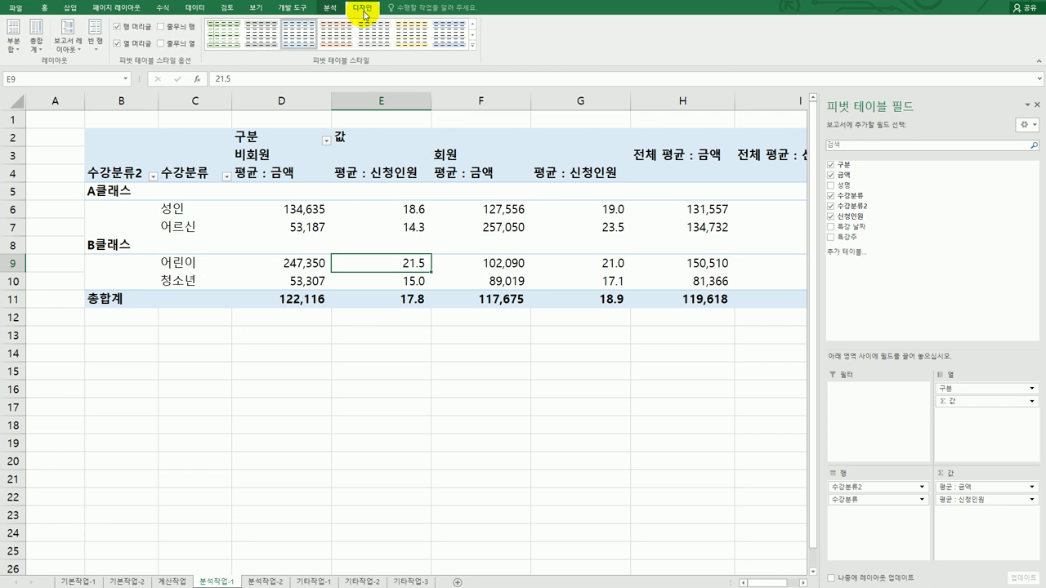
pyautogui.click(37, 45)
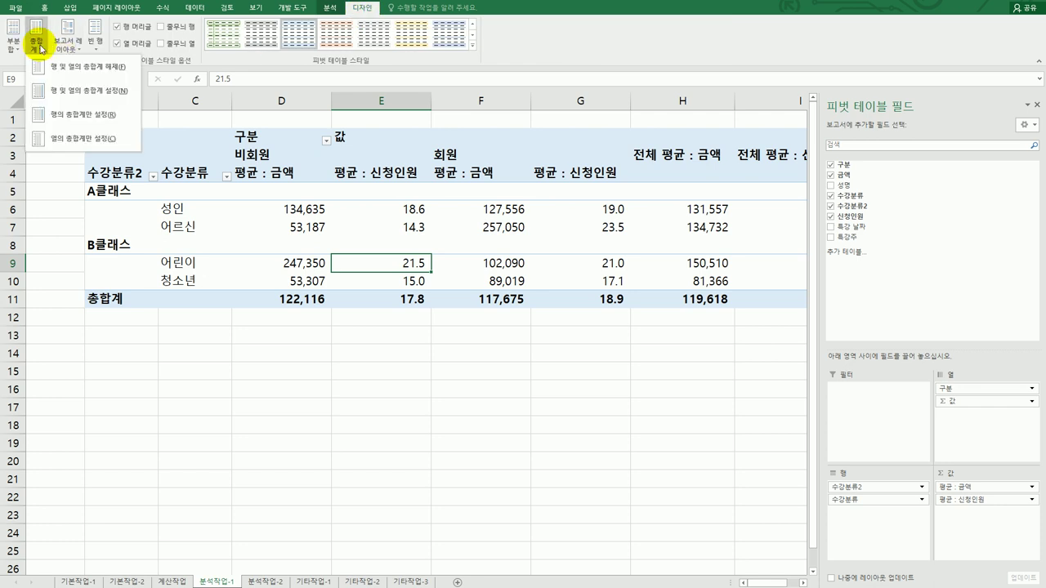
pyautogui.click(75, 141)
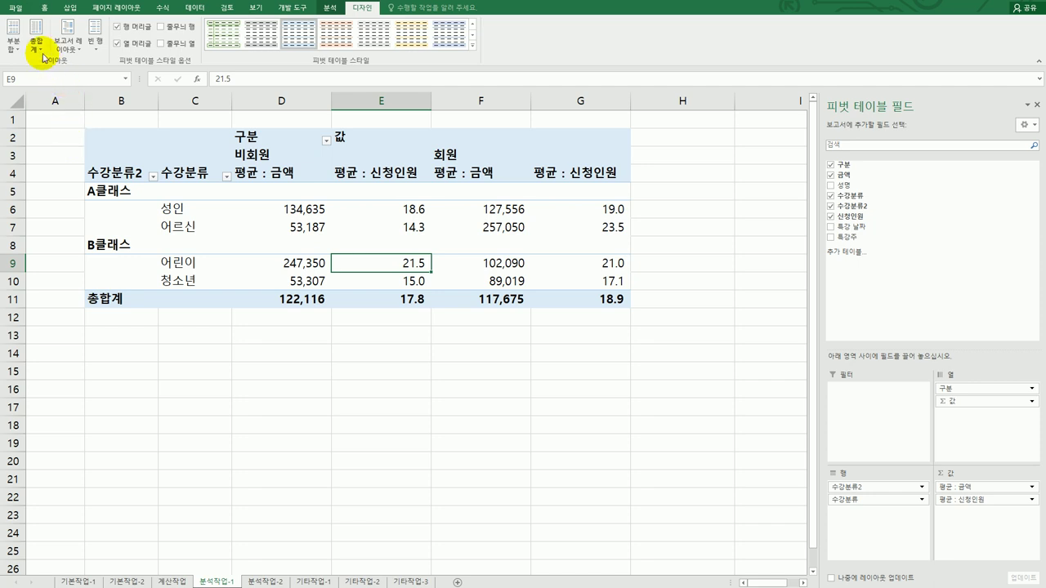
# Show all subtotals at the top of each group and apply the yellow PivotTable style from the third row of the 밝게 styles
pyautogui.click(11, 49)
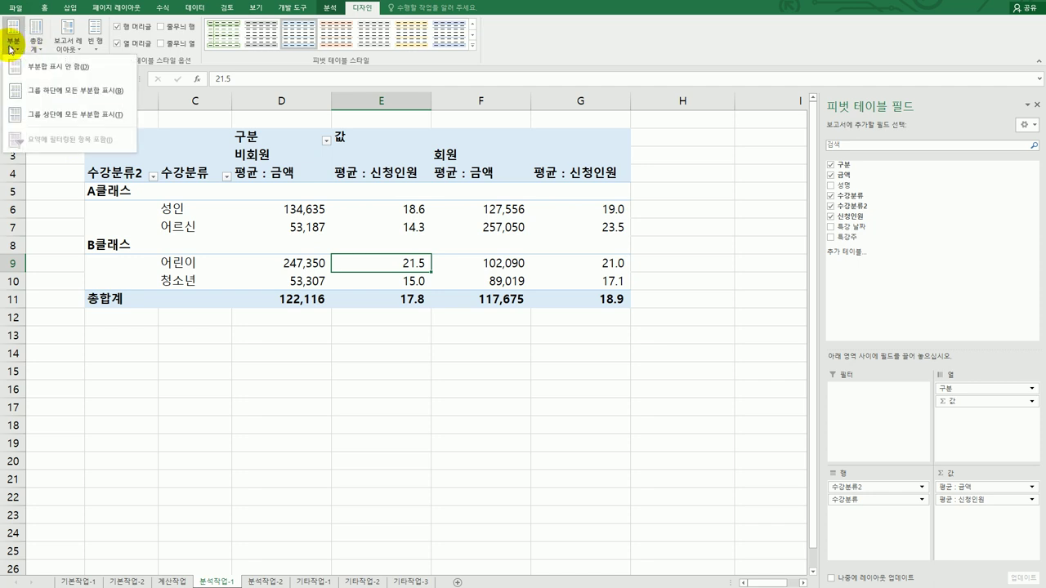
pyautogui.click(65, 116)
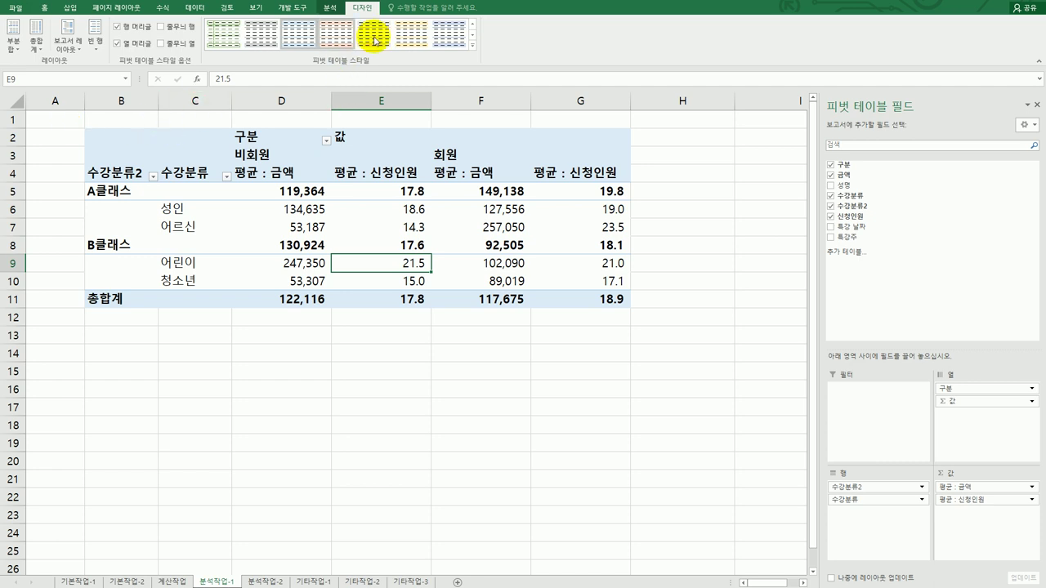
pyautogui.click(472, 47)
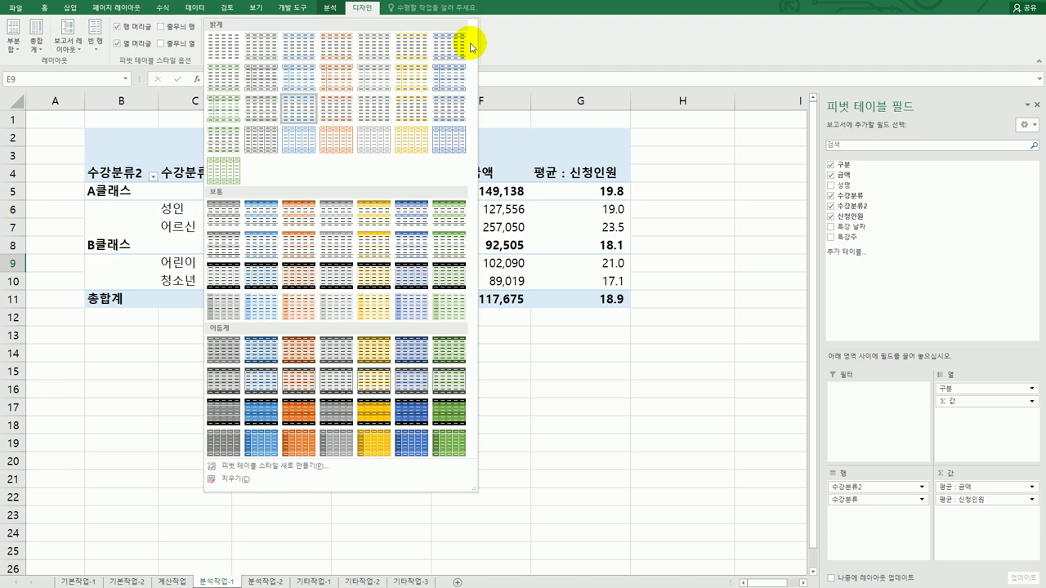
pyautogui.click(405, 110)
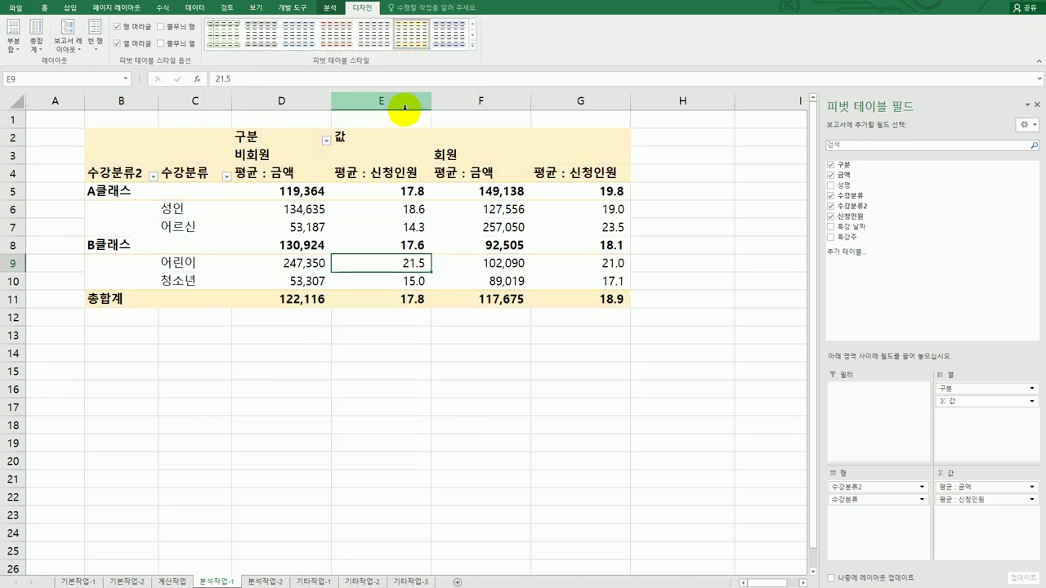
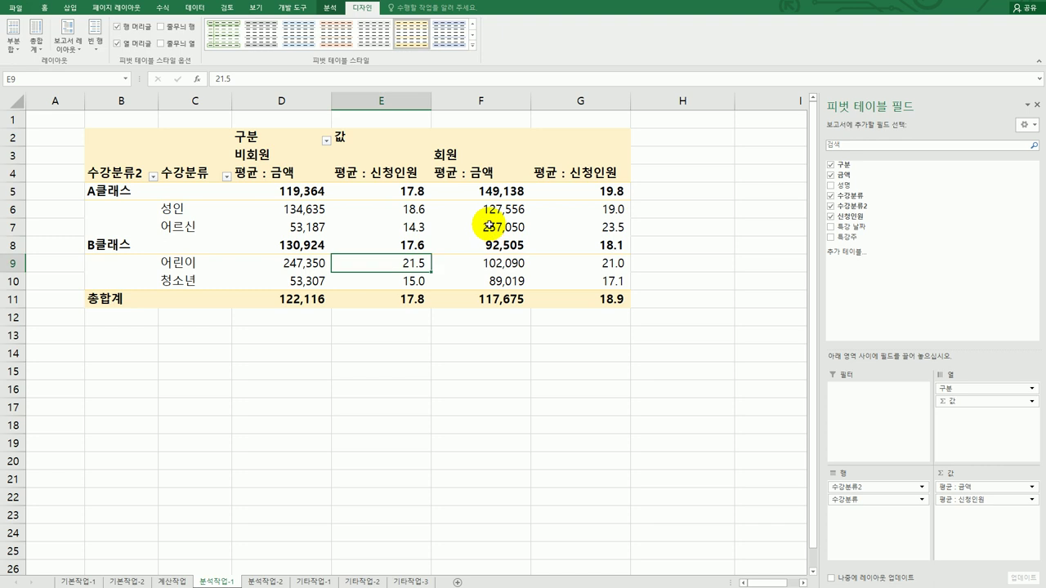
# Extract the detail records behind the 회원 평균 : 금액 value for 어르신 in A클래스 to a new sheet
pyautogui.click(488, 227)
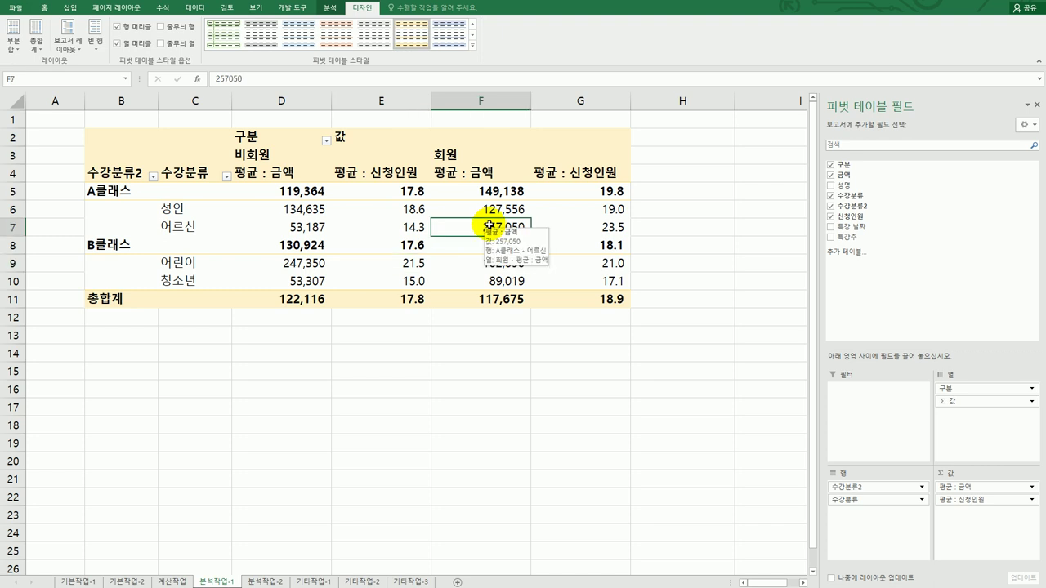
pyautogui.click(576, 224)
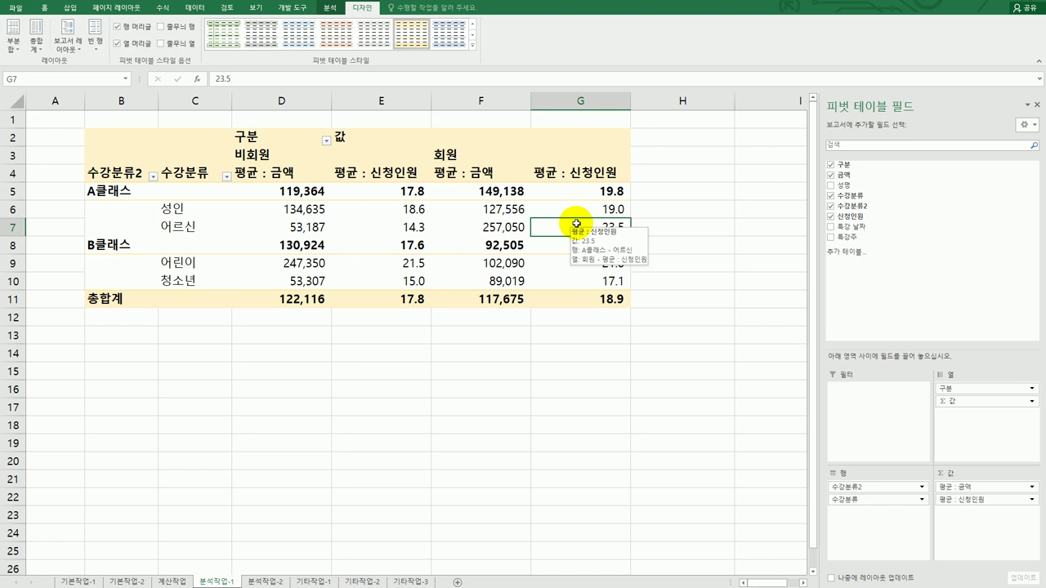
pyautogui.click(514, 226)
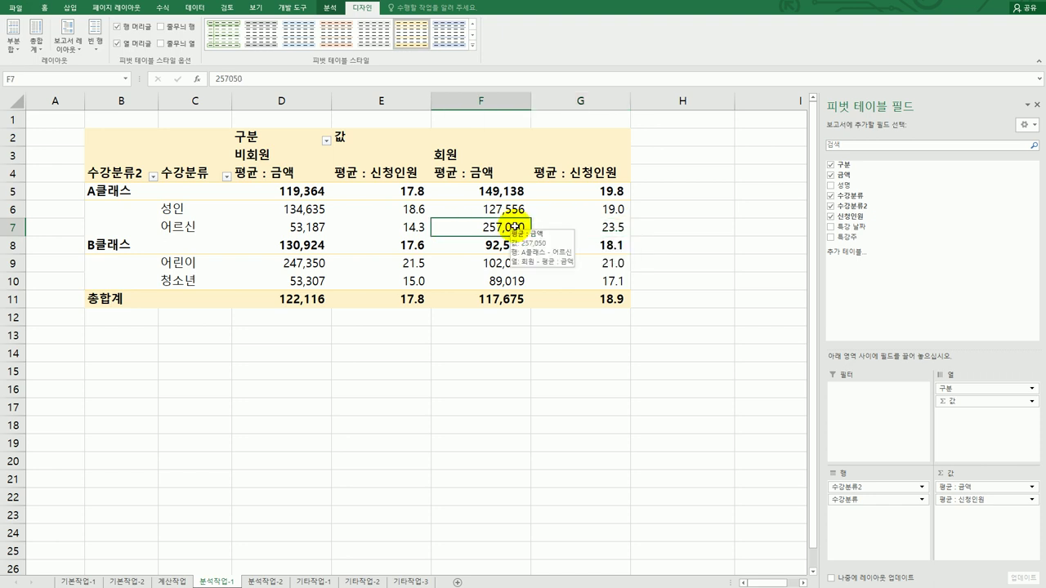
pyautogui.doubleClick(513, 227)
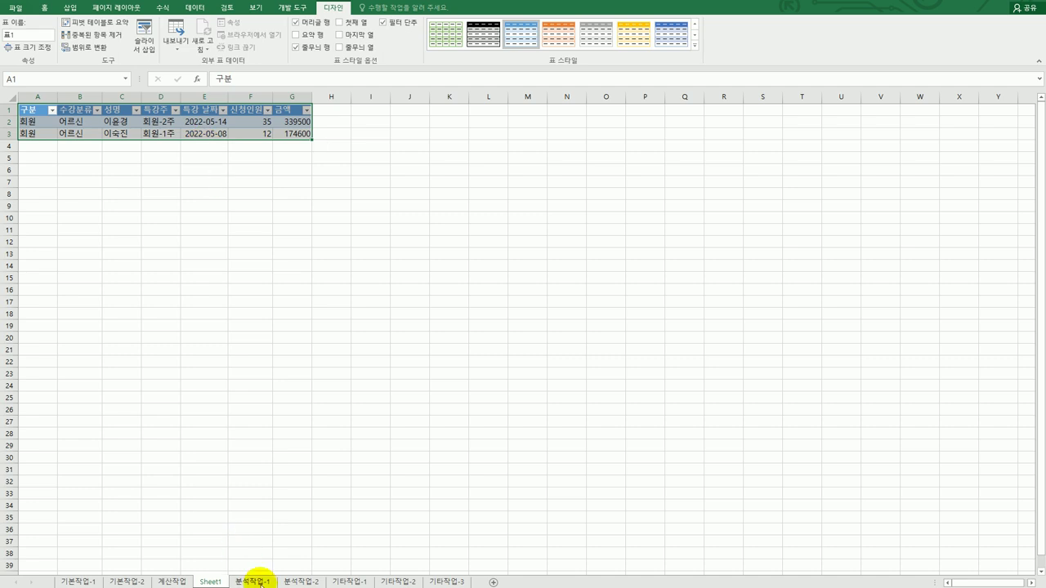
# Rename the extracted detail sheet as 회원어르신 and return to the 분석작업-1 sheet
pyautogui.click(254, 581)
pyautogui.click(219, 583)
pyautogui.doubleClick(210, 581)
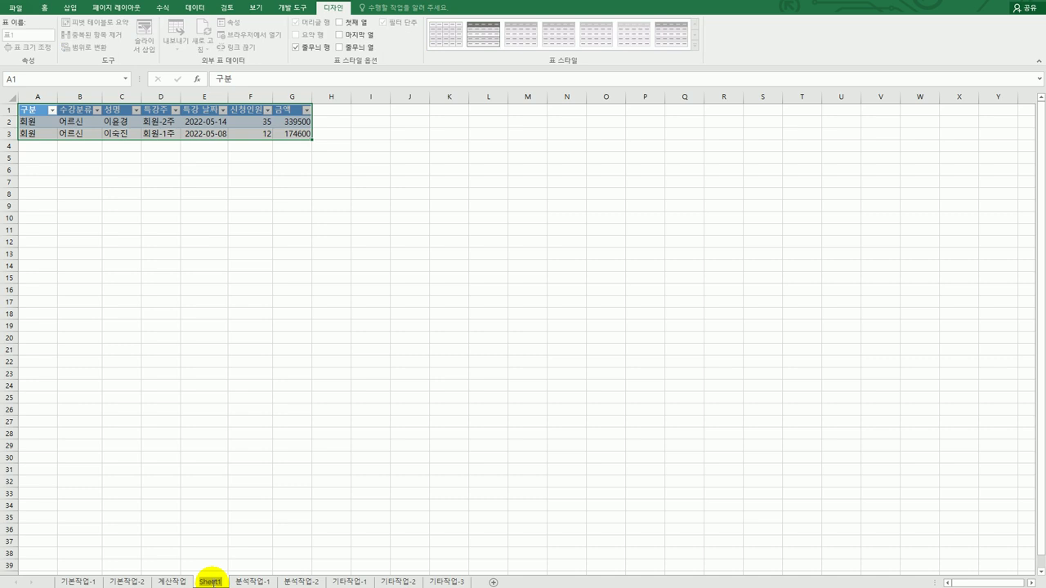
pyautogui.write('회원이름')
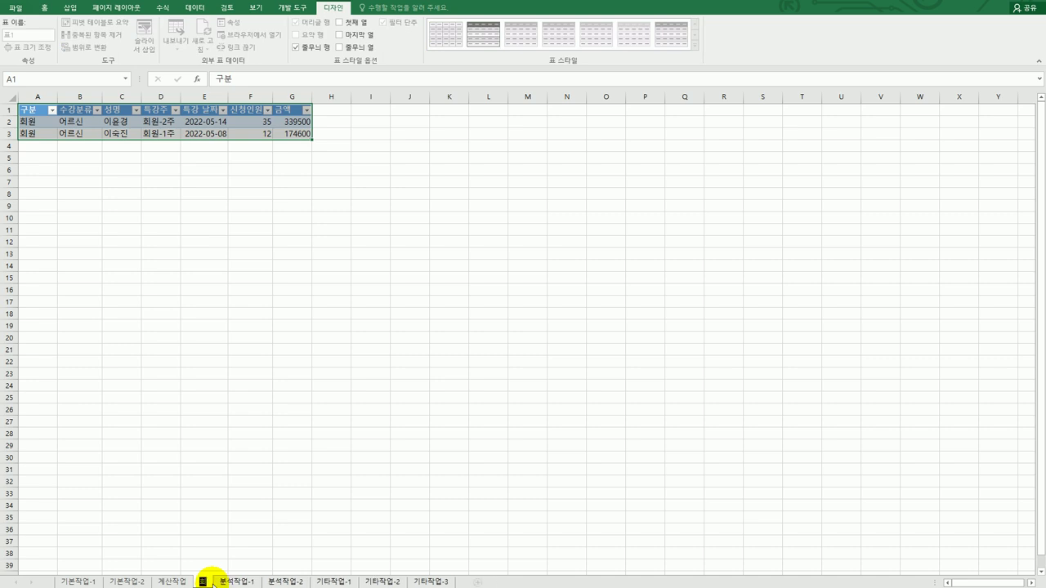
pyautogui.write('신')
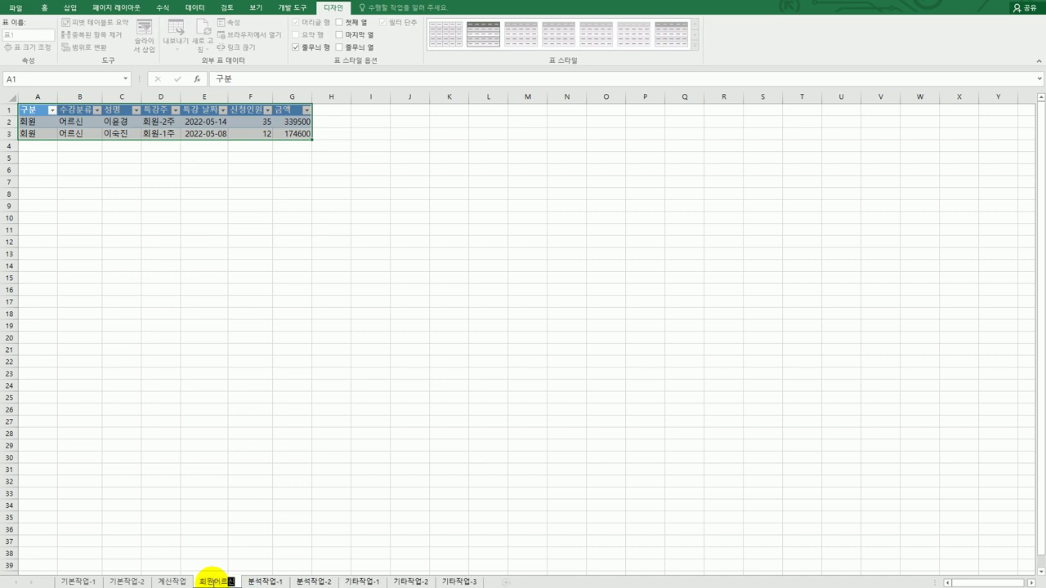
pyautogui.press('Return')
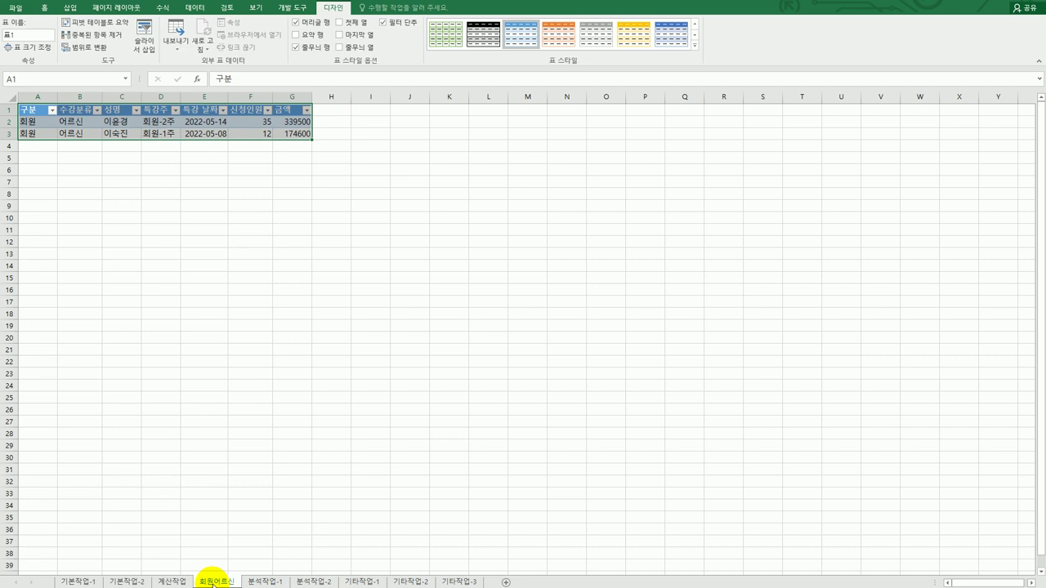
pyautogui.click(264, 581)
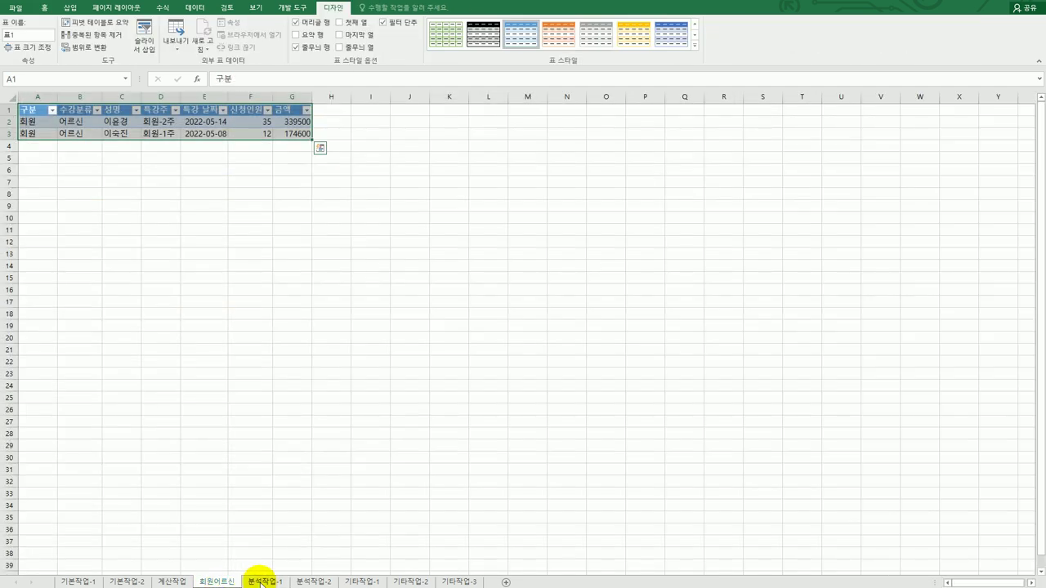
pyautogui.click(265, 582)
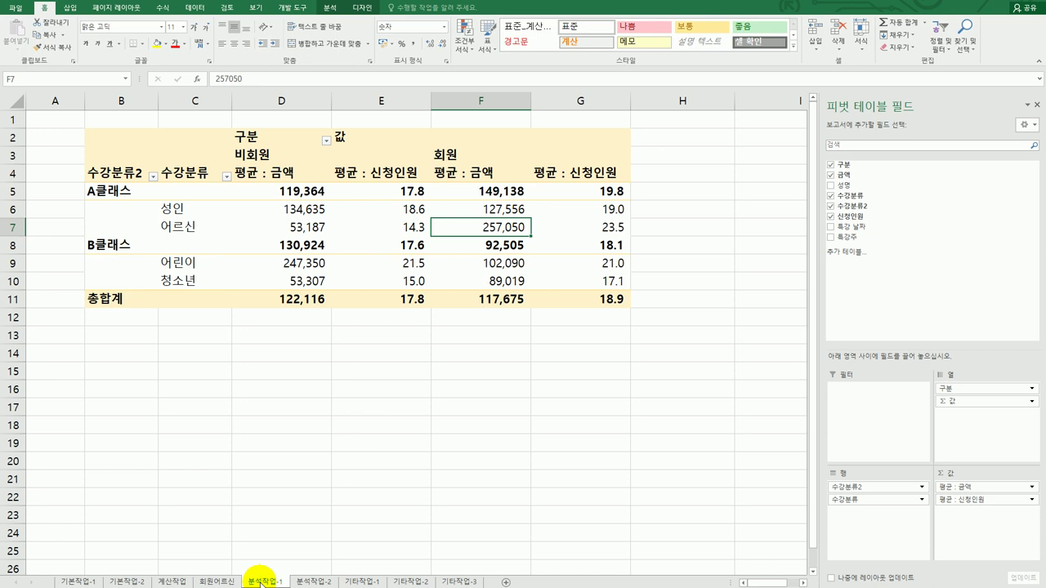
# On the 분석작업-2 sheet, set the data validation type for the 이메일주소 cells E4:E10 to 사용자 지정
pyautogui.click(313, 582)
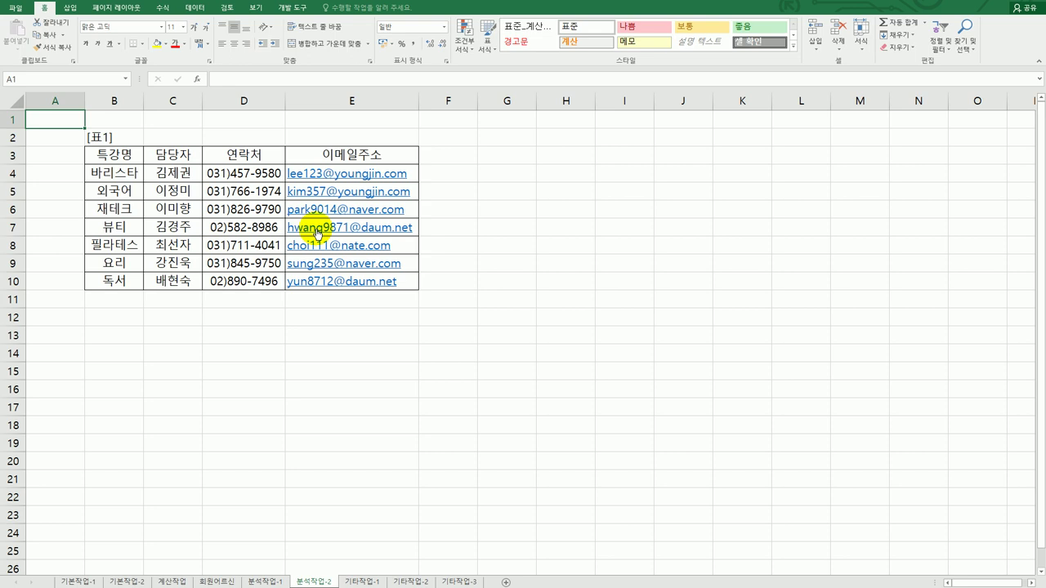
pyautogui.click(361, 152)
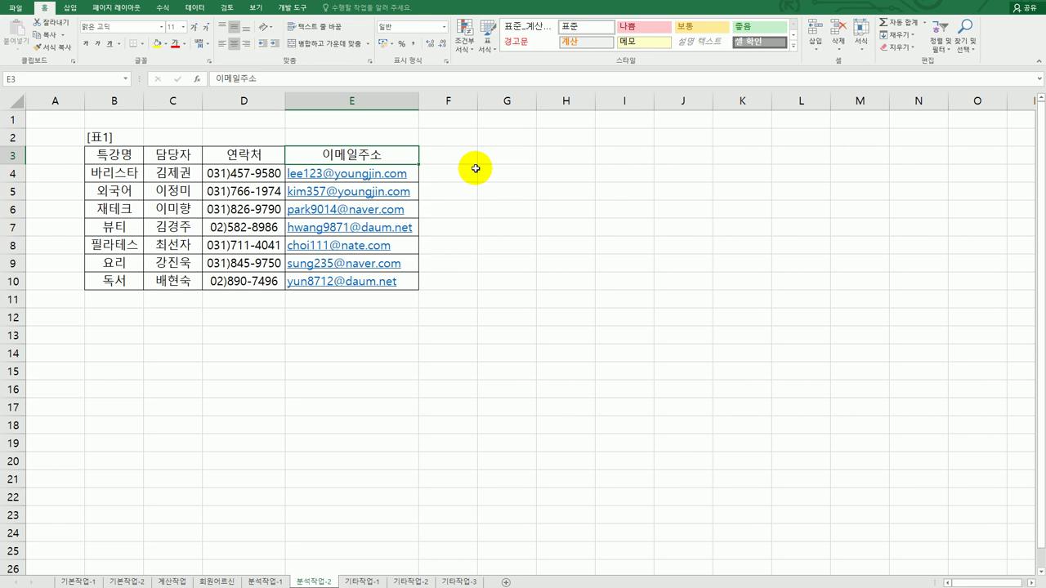
pyautogui.press('Down')
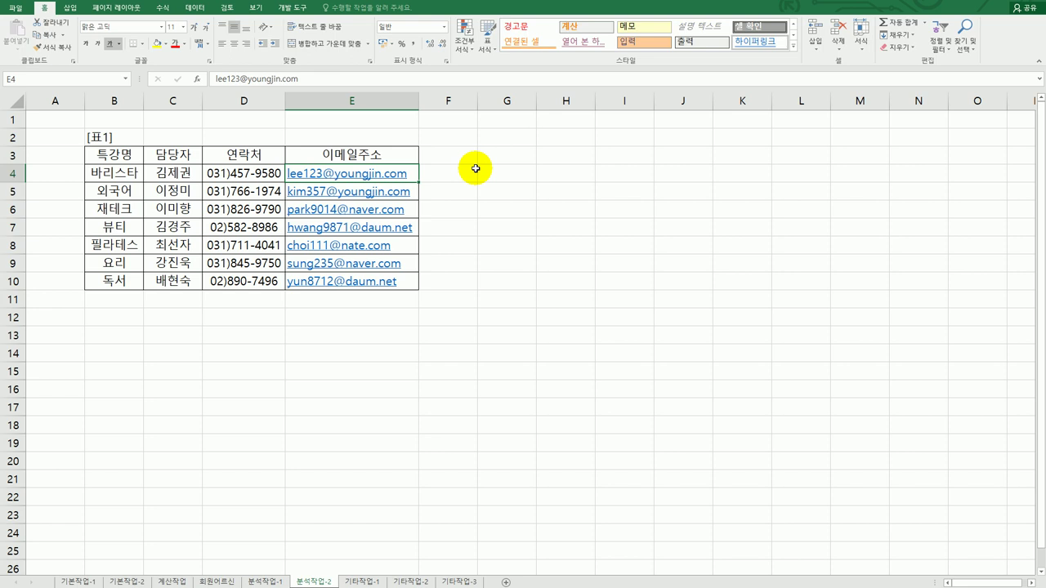
pyautogui.hotkey('ctrl', 'shift', 'Down')
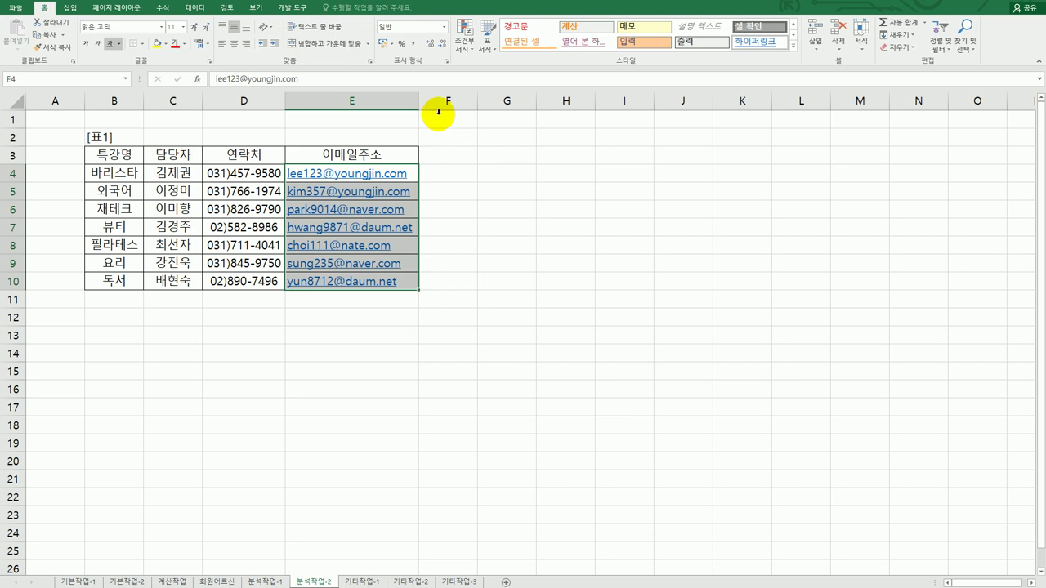
pyautogui.click(198, 10)
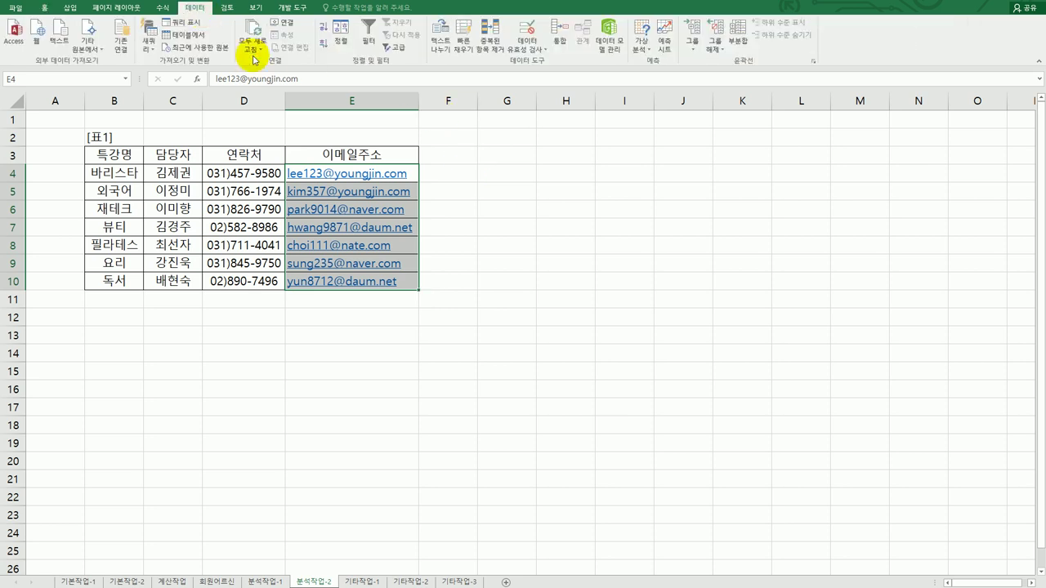
pyautogui.click(522, 48)
pyautogui.click(527, 72)
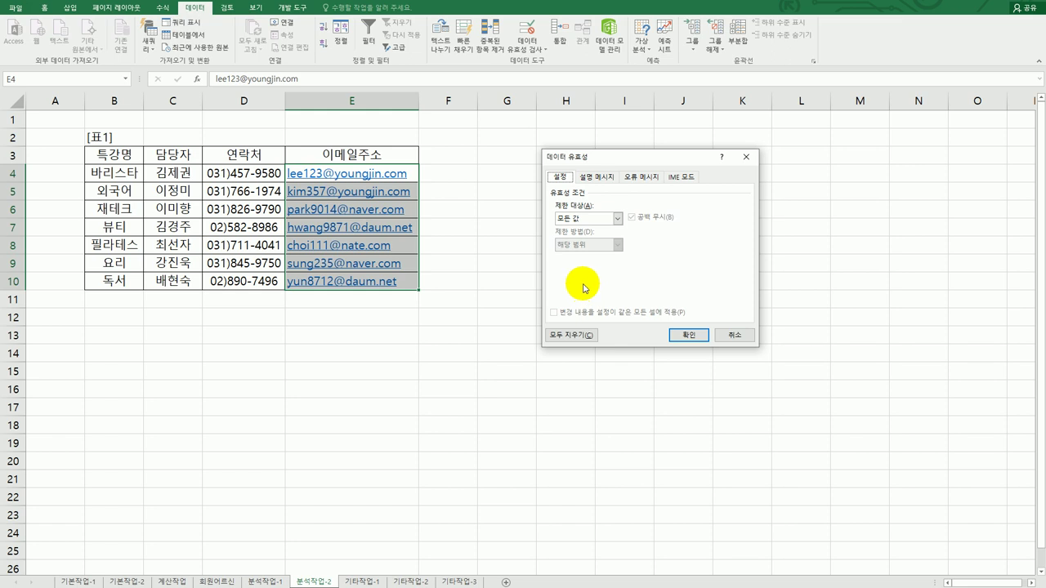
pyautogui.click(597, 218)
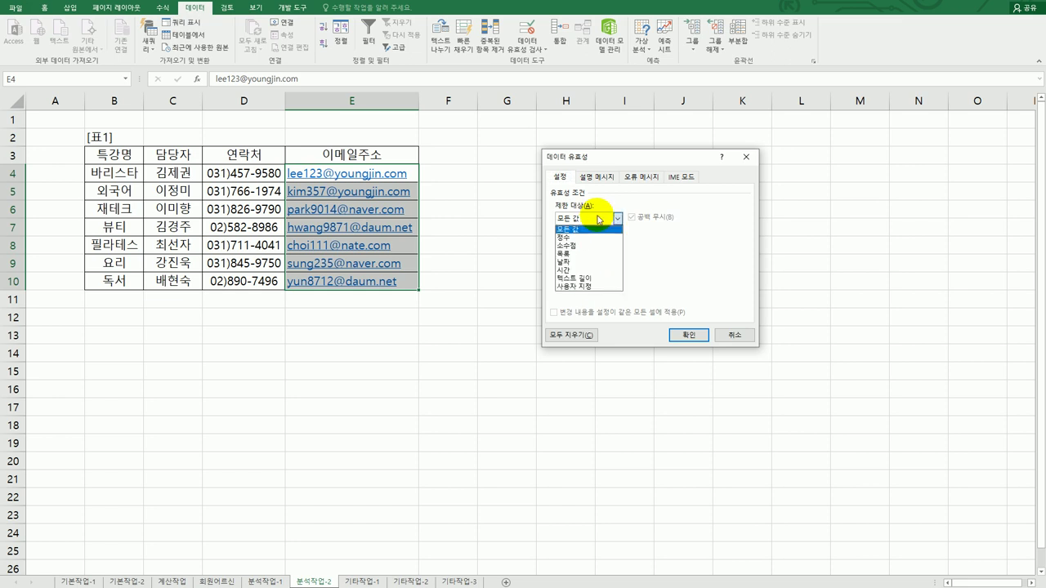
pyautogui.click(591, 287)
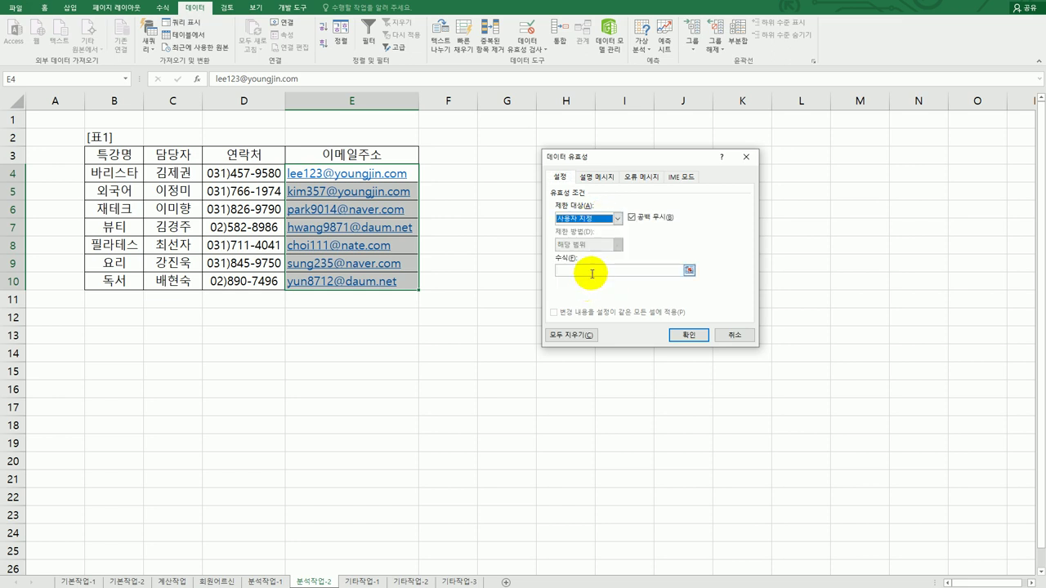
# Enter the custom validation formula =search("@",E4)>=2 for the selected e-mail cells
pyautogui.click(591, 270)
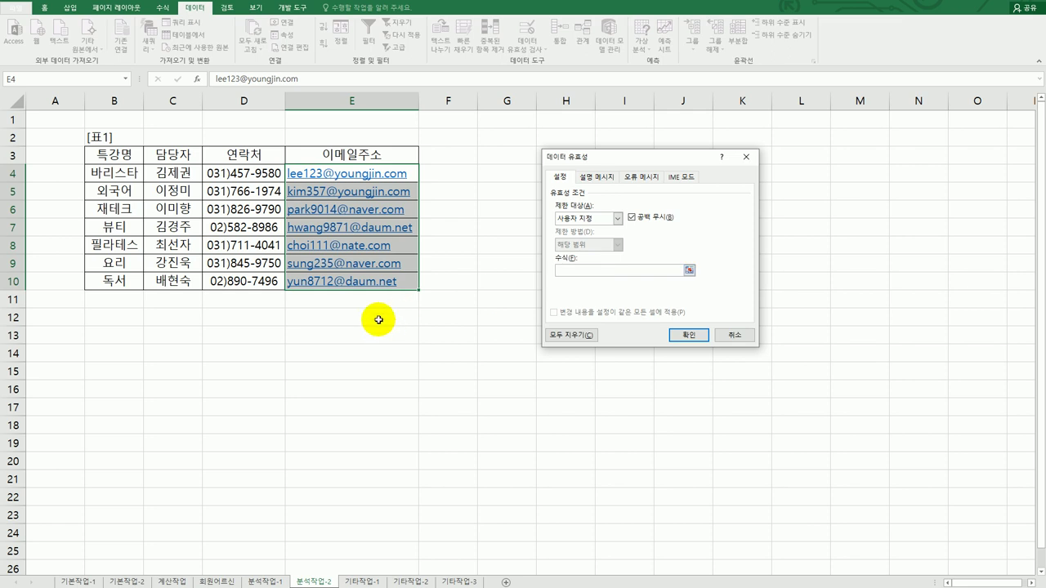
pyautogui.write('=')
pyautogui.write('폐')
pyautogui.write('arch')
pyautogui.write('("@",')
pyautogui.click(347, 174)
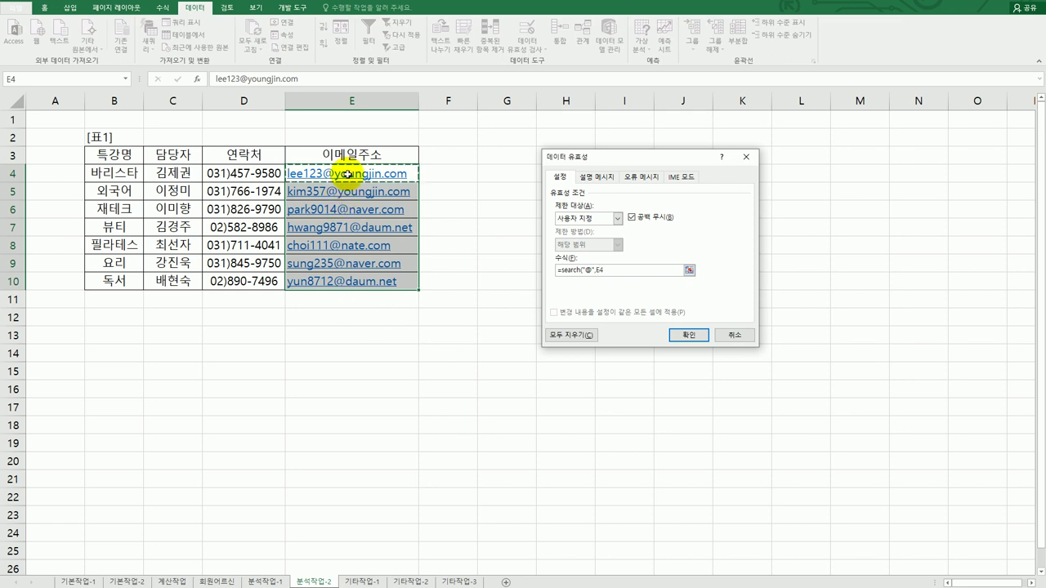
pyautogui.write(')')
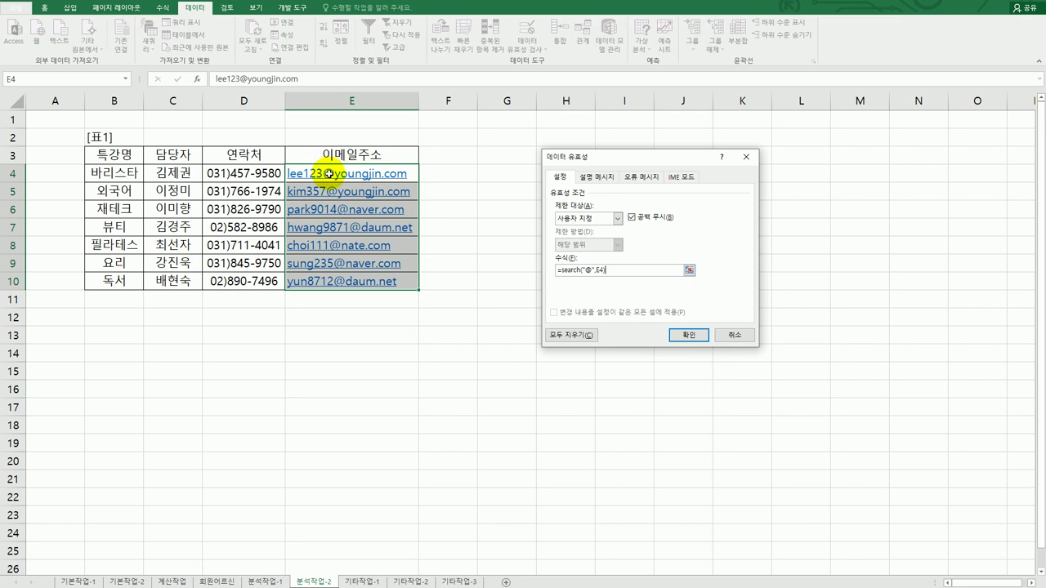
pyautogui.write('>=2')
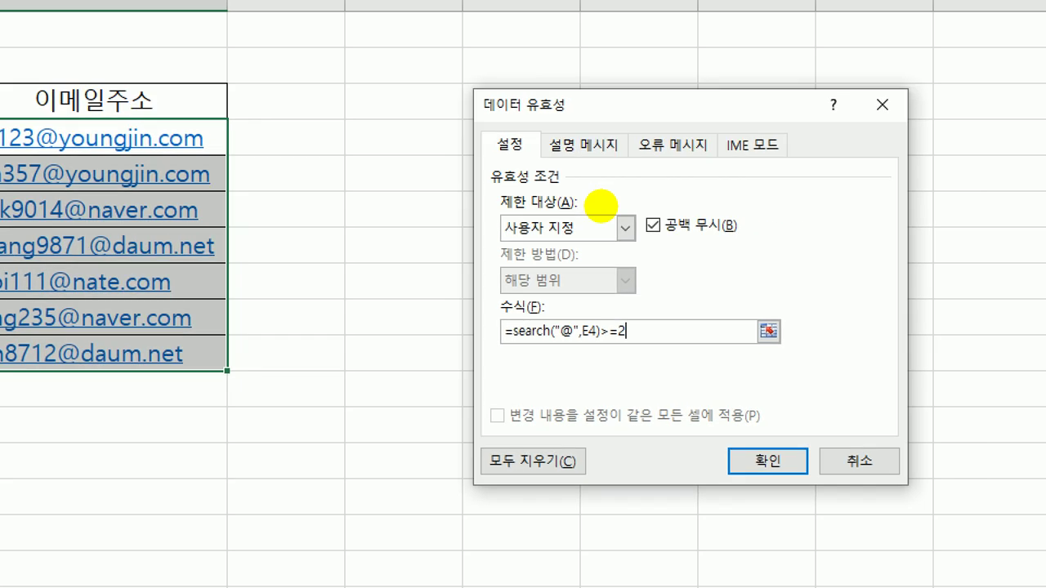
pyautogui.moveTo(514, 313); pyautogui.dragTo(523, 350)
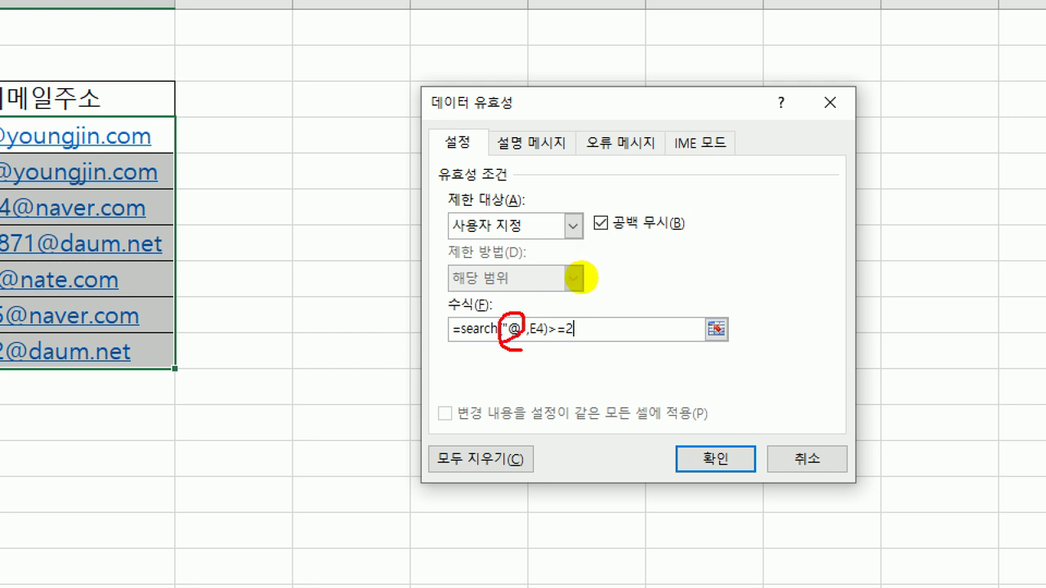
pyautogui.moveTo(549, 286)
pyautogui.mouseDown()
pyautogui.moveTo(540, 309)
pyautogui.moveTo(559, 294)
pyautogui.moveTo(548, 284)
pyautogui.mouseUp()
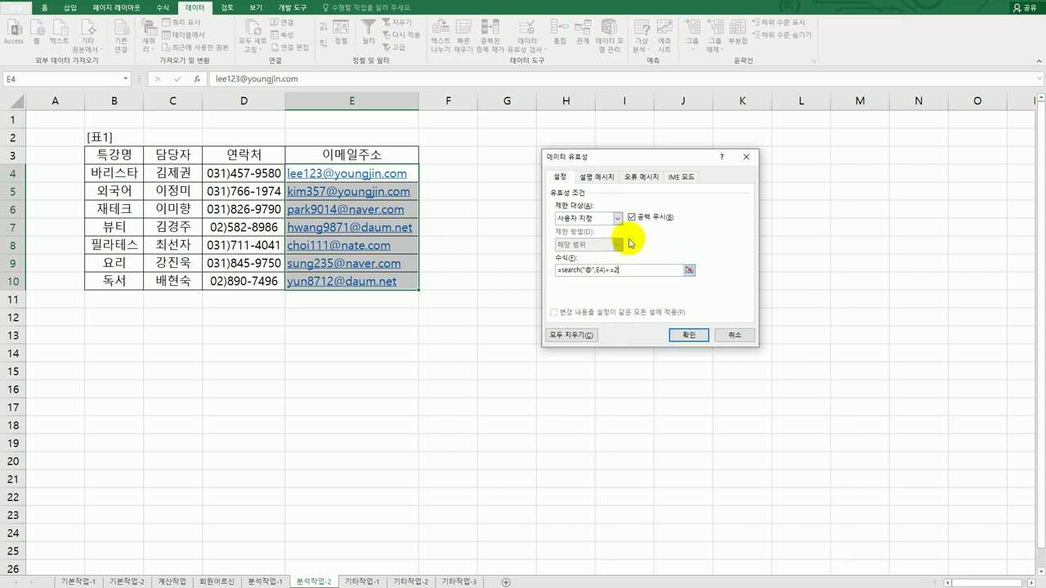
# Set the validation input message (설명 메시지) title to 특강신청 and its text to "이메일로 신청받습니다"
pyautogui.click(600, 177)
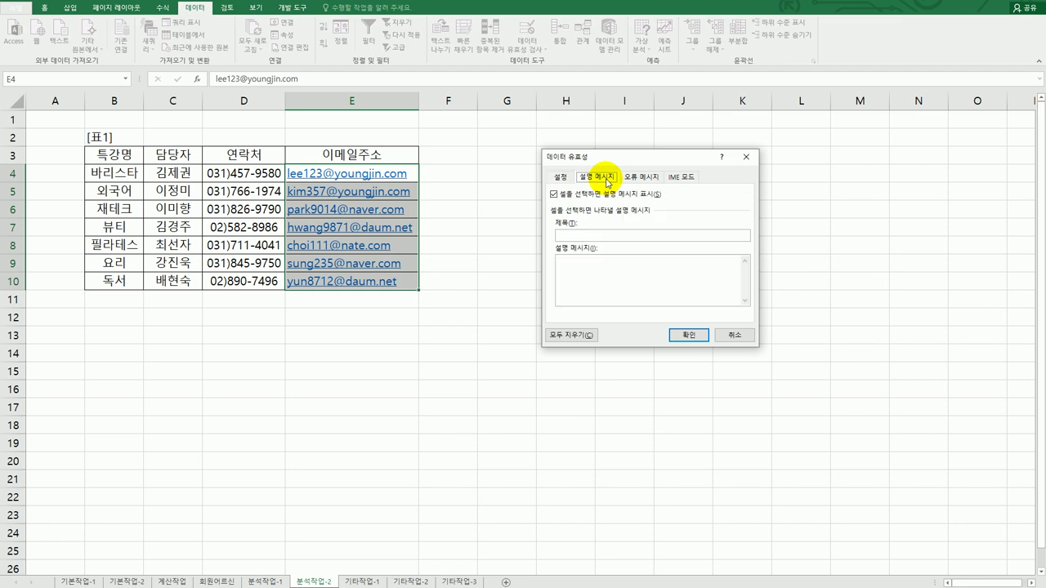
pyautogui.click(592, 235)
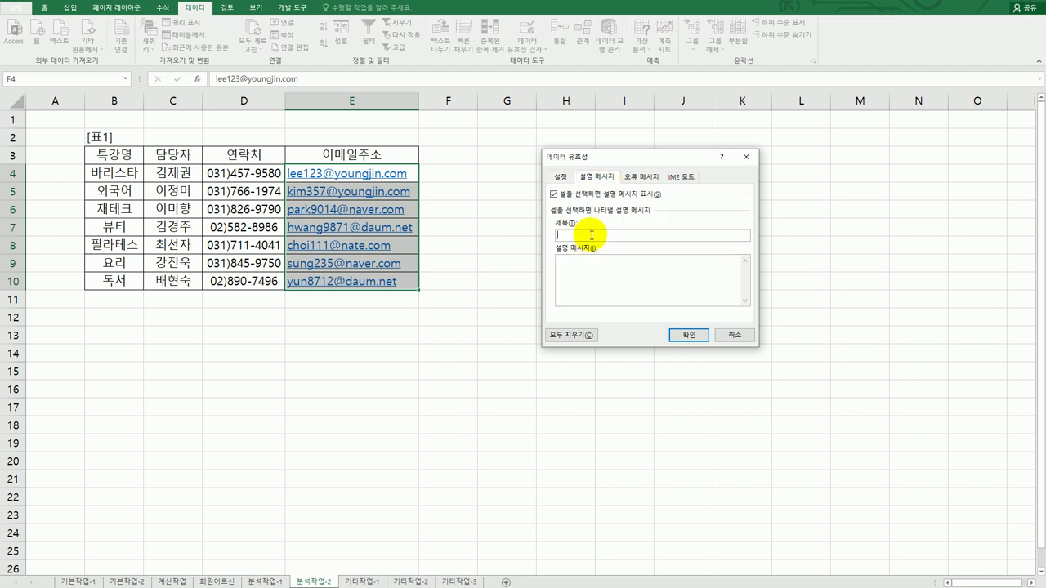
pyautogui.write('이메')
pyautogui.press('BackSpace')
pyautogui.press('BackSpace')
pyautogui.write('특강신청')
pyautogui.write('이메일로 신ㅊ')
pyautogui.write('청')
pyautogui.write('받습니다')
# Set the validation error message (오류 메시지) title to 이력오류 and its text to "입력을 다시 해 주세요."
pyautogui.click(644, 178)
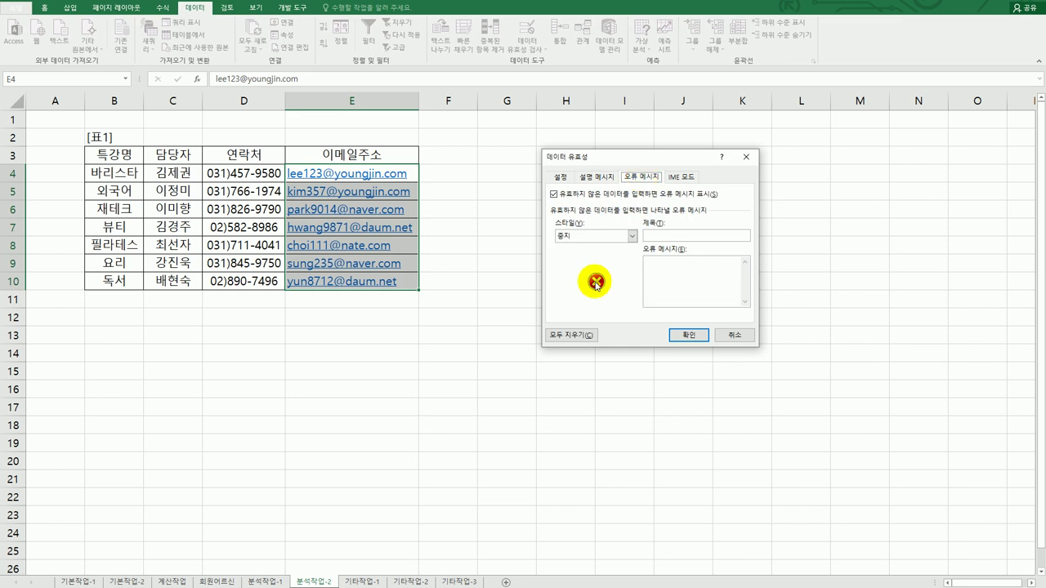
pyautogui.click(660, 237)
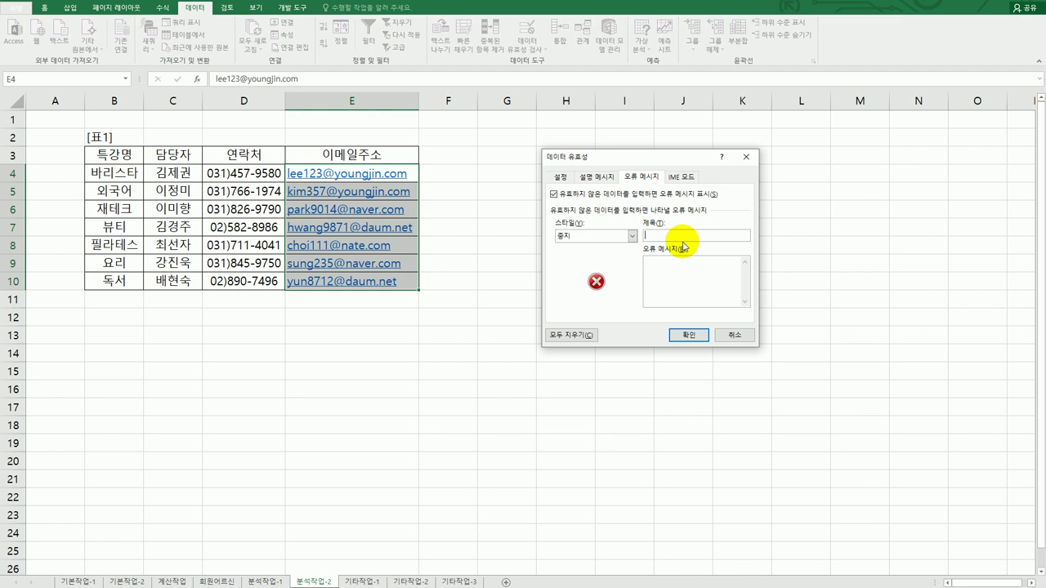
pyautogui.write('이력오류')
pyautogui.press('Tab')
pyautogui.write('입력을 다시 해 주세요.')
# Set the validation IME mode to 영문 and apply the data validation settings to the e-mail cells
pyautogui.click(678, 178)
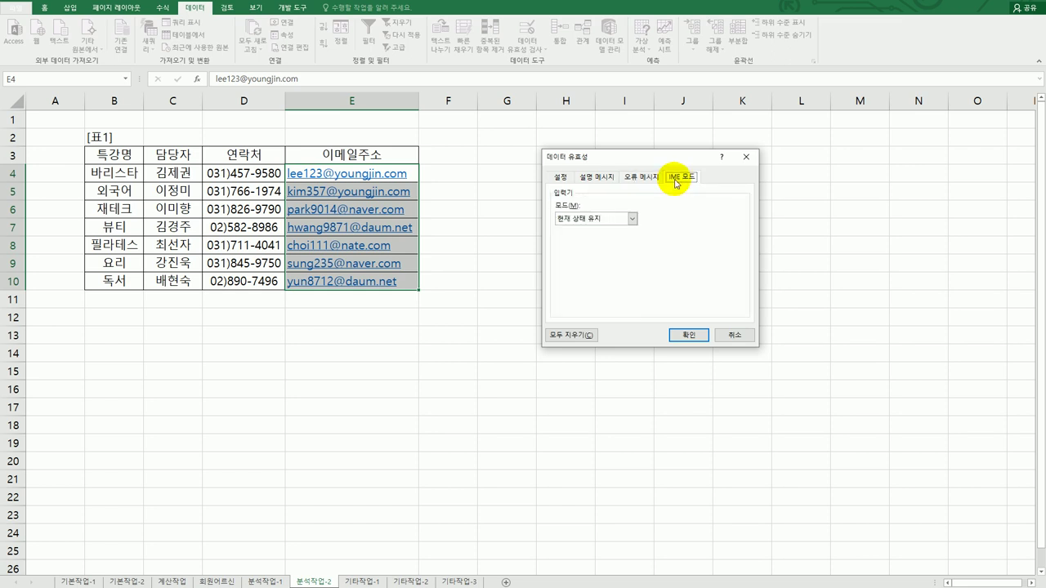
pyautogui.click(632, 219)
pyautogui.click(613, 245)
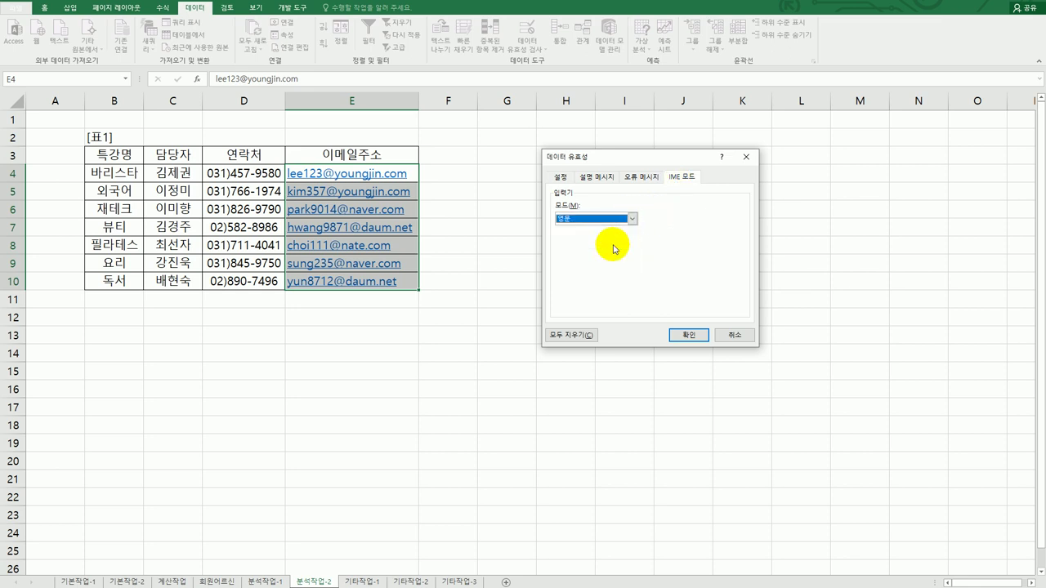
pyautogui.click(686, 335)
pyautogui.click(682, 334)
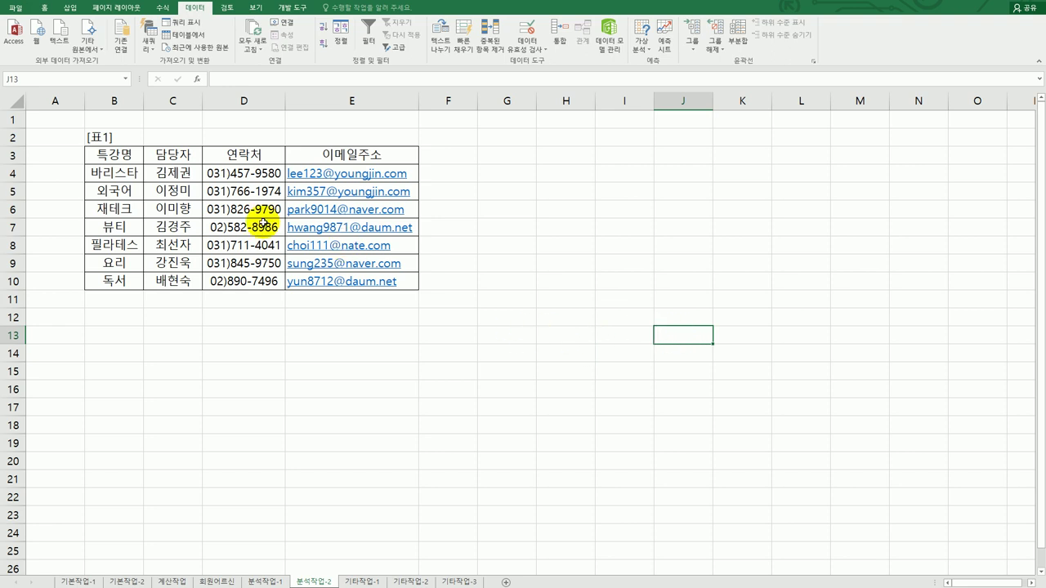
# Turn on filtering for 표1 and apply a custom 연락처 filter with the condition 시작 문자 031
pyautogui.click(223, 157)
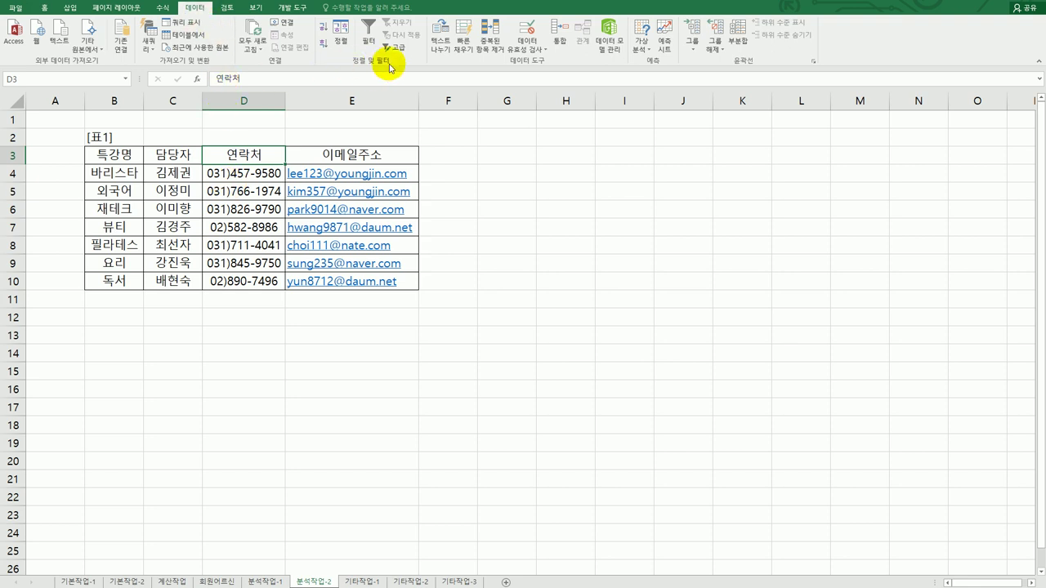
pyautogui.click(369, 41)
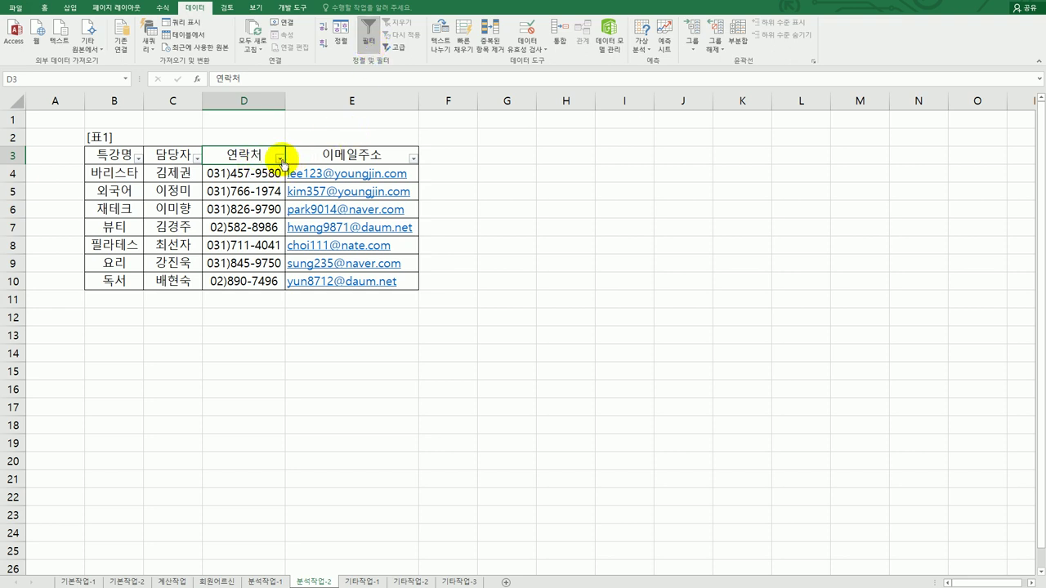
pyautogui.click(280, 159)
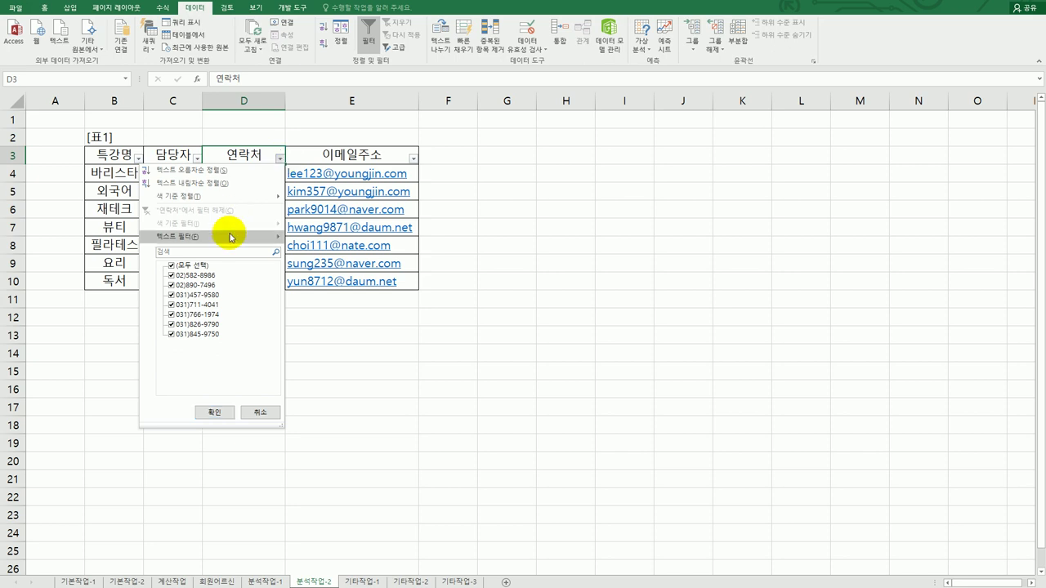
pyautogui.moveTo(230, 237)
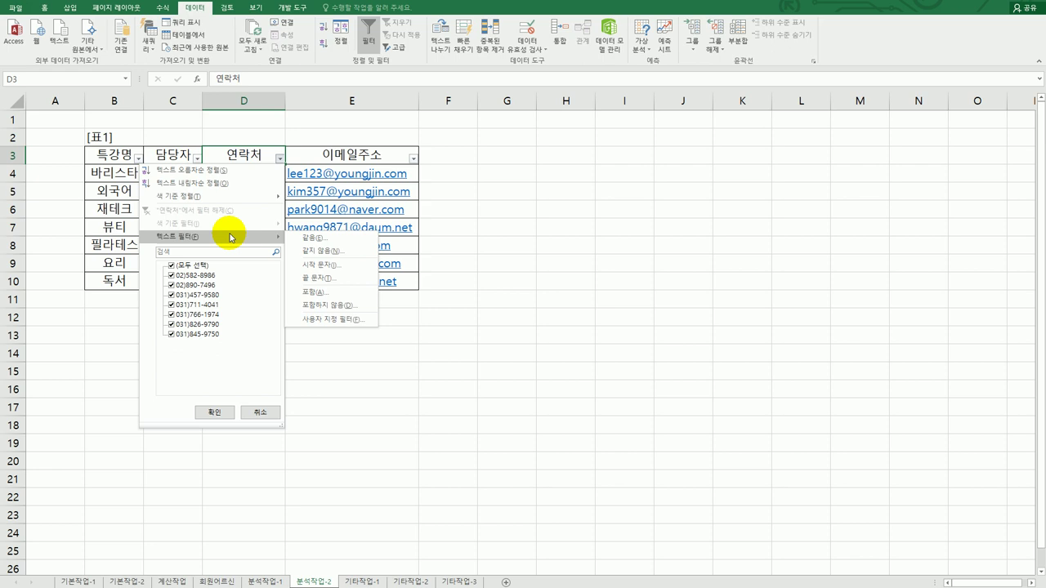
pyautogui.click(319, 319)
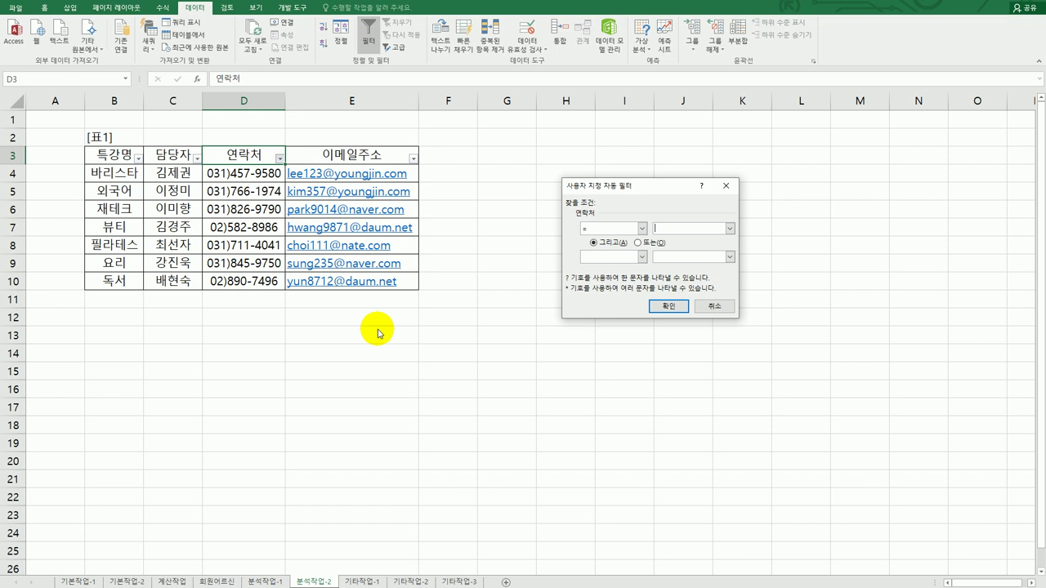
pyautogui.click(642, 229)
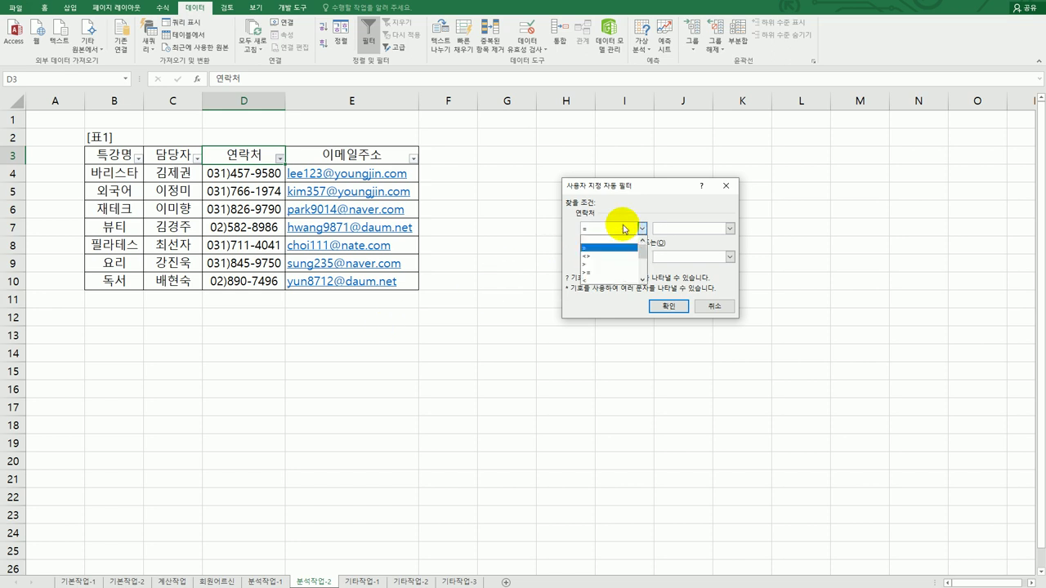
pyautogui.scroll(-2, 636, 262)
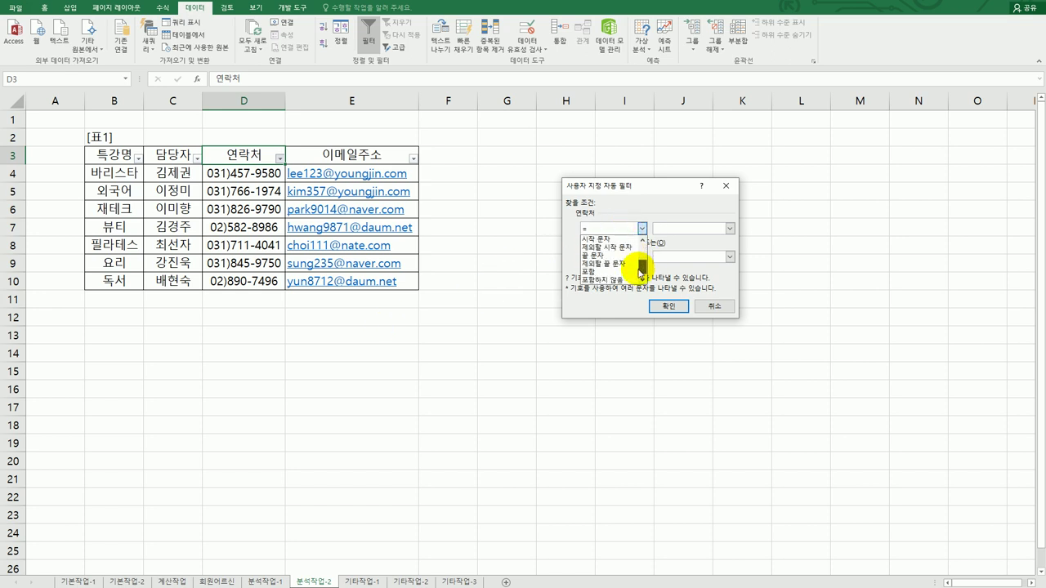
pyautogui.click(625, 255)
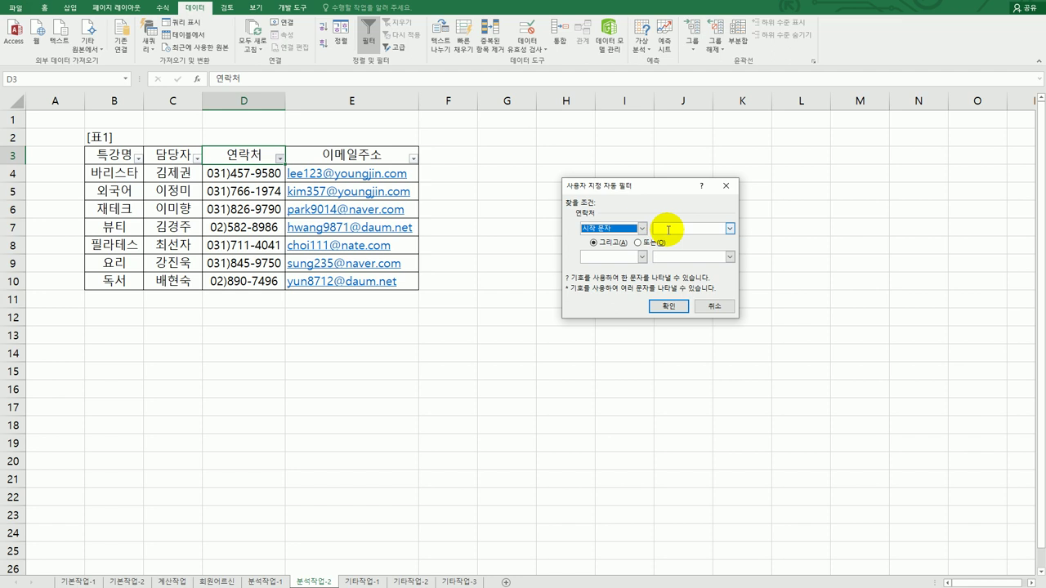
pyautogui.click(669, 229)
pyautogui.write('031')
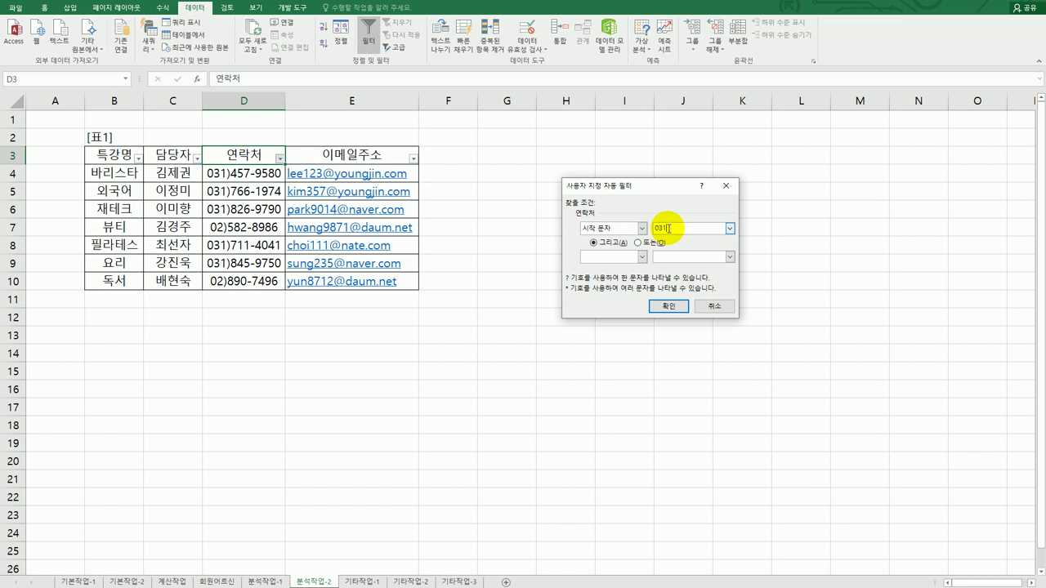
pyautogui.click(667, 307)
pyautogui.click(623, 335)
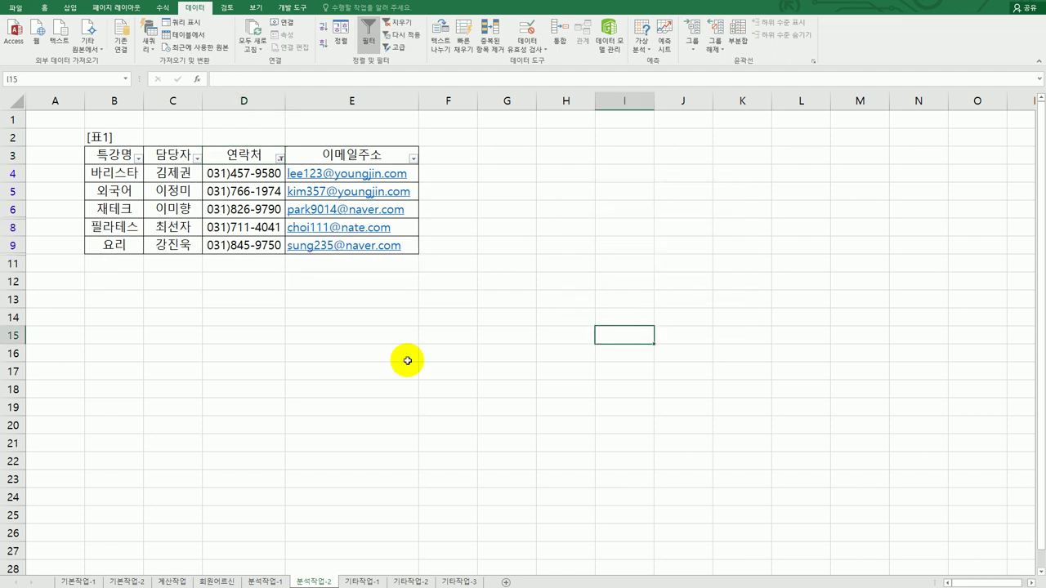
pyautogui.click(245, 245)
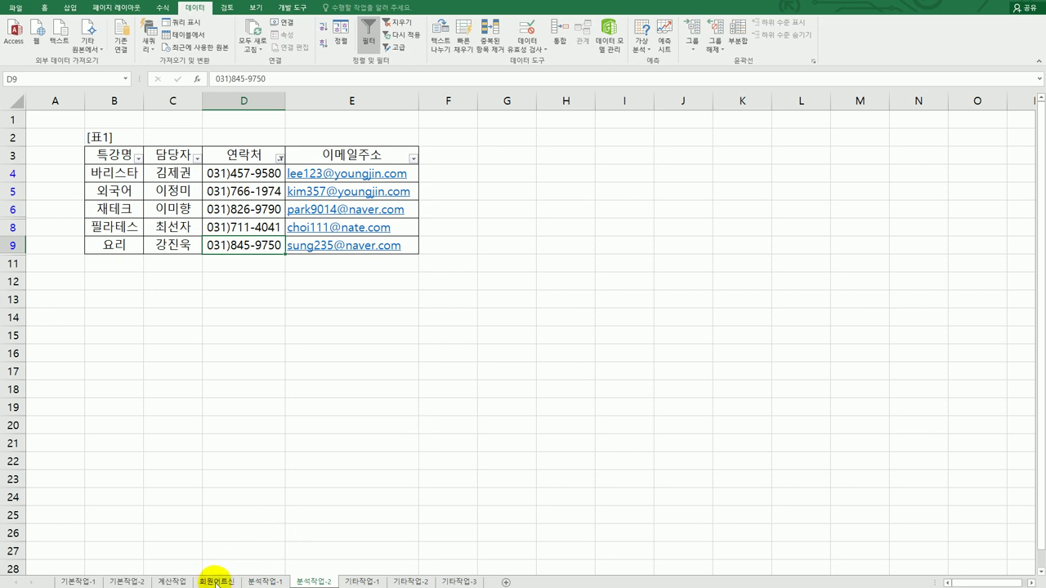
# Open the 기타작업-1 sheet and display the whole 수강분류별 신청인원/금액 평균 chart
pyautogui.click(265, 581)
pyautogui.click(311, 582)
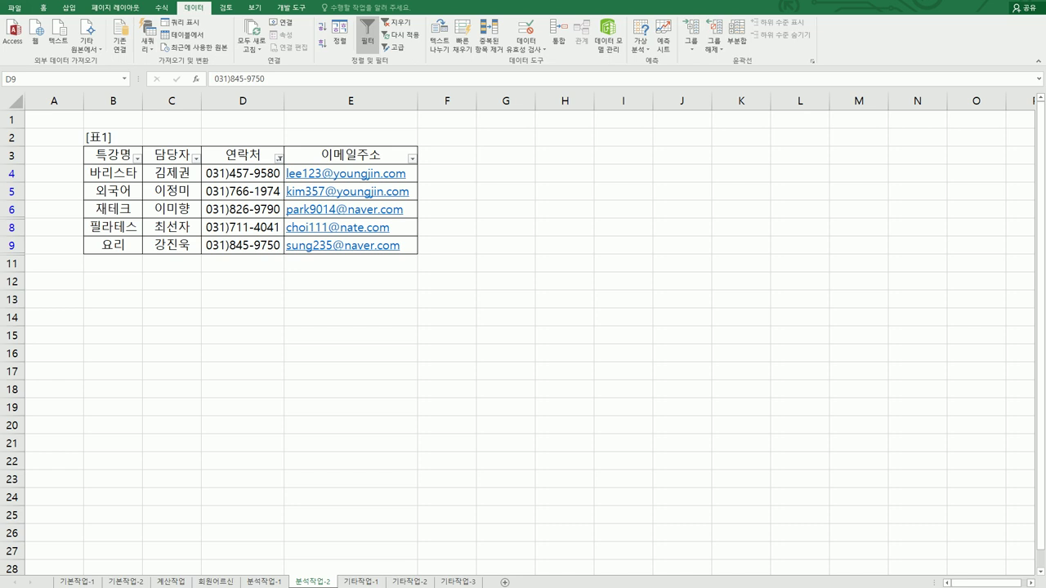
pyautogui.click(362, 582)
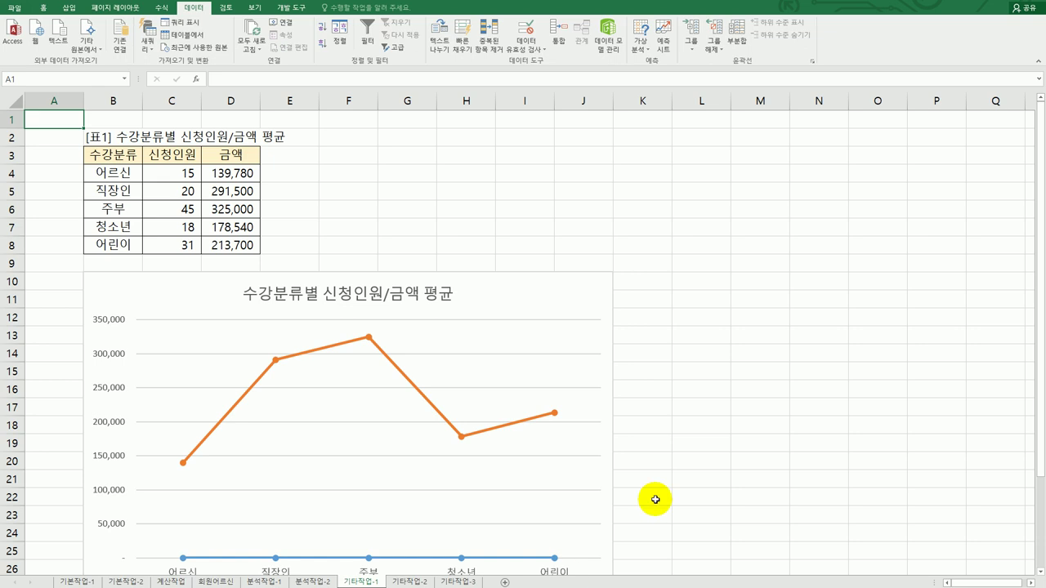
pyautogui.click(684, 483)
pyautogui.scroll(-2, 689, 483)
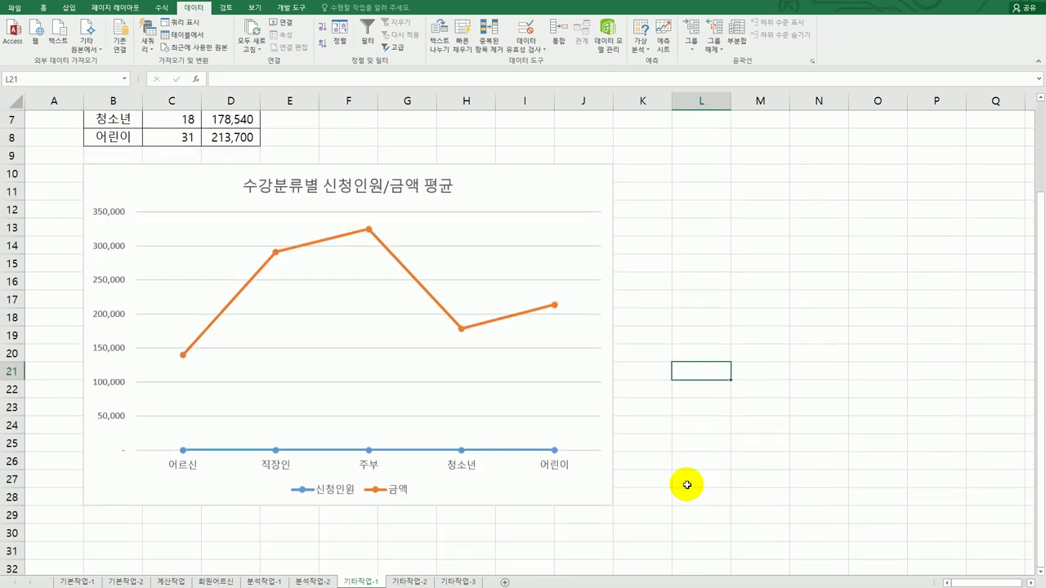
# Change the 금액 series to the chart type 묶은 세로 막대형 and plot it on the secondary axis (보조 축)
pyautogui.click(368, 231)
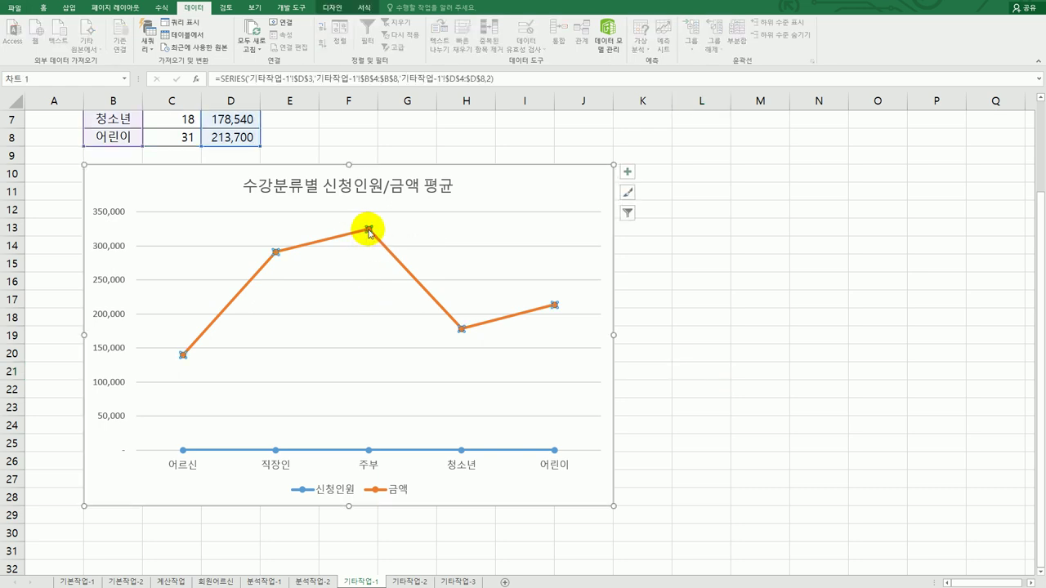
pyautogui.rightClick(369, 233)
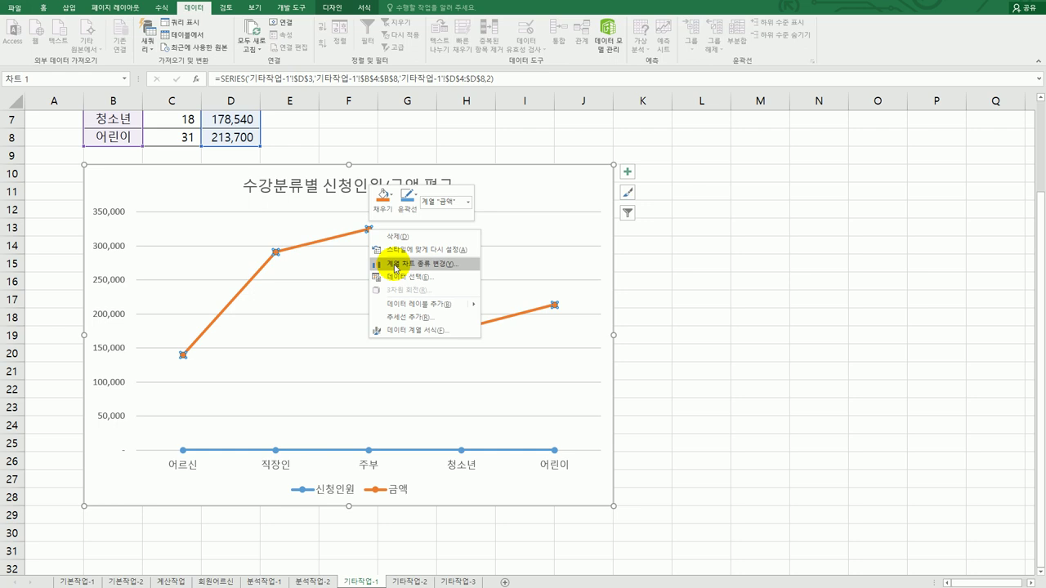
pyautogui.click(397, 266)
pyautogui.moveTo(1029, 158); pyautogui.dragTo(537, 85)
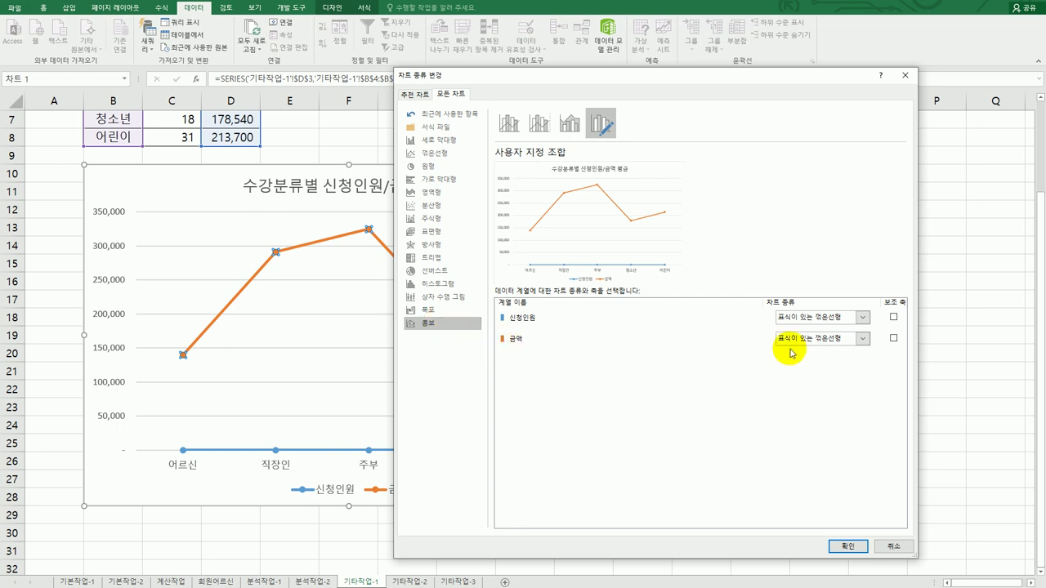
pyautogui.click(862, 339)
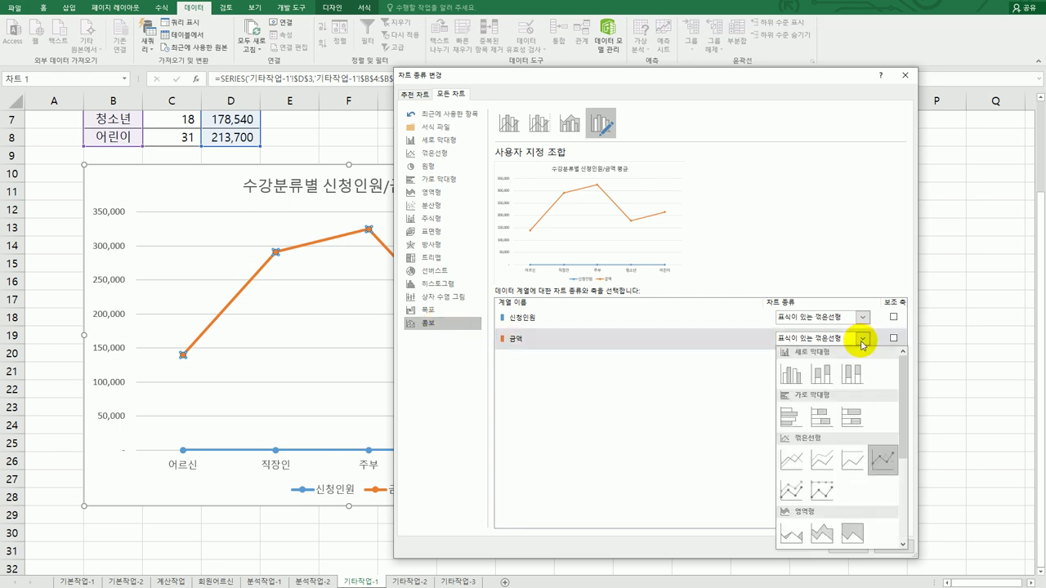
pyautogui.click(793, 373)
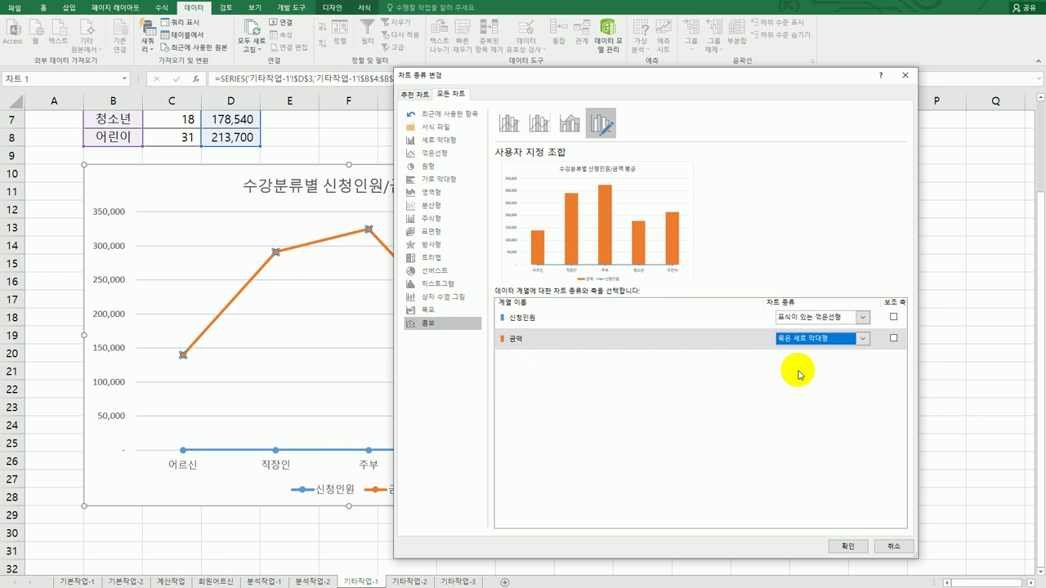
pyautogui.click(893, 338)
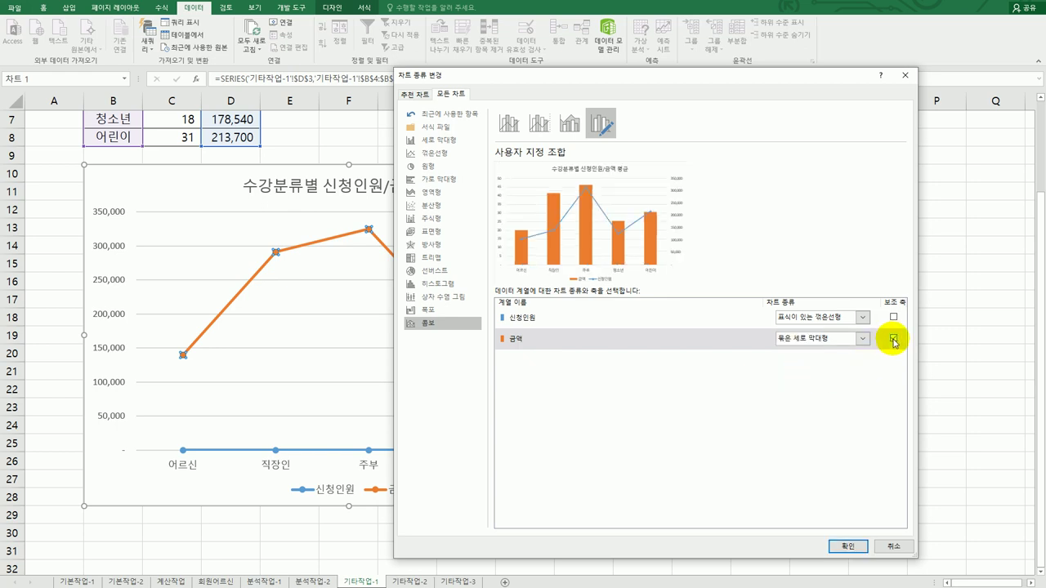
pyautogui.click(846, 545)
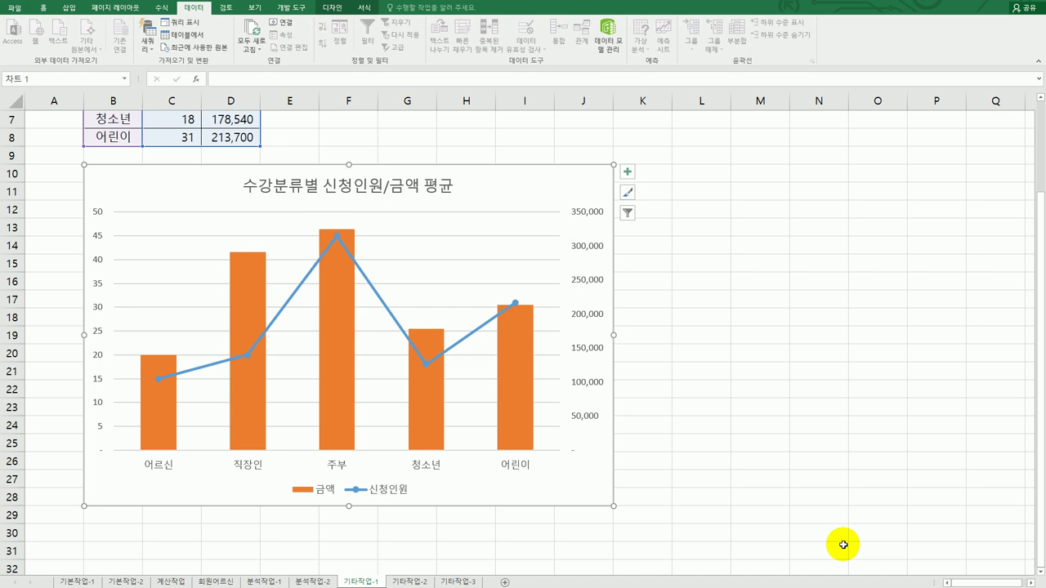
# Set the 금액 series' gap width (간격 너비) to 20%
pyautogui.click(436, 392)
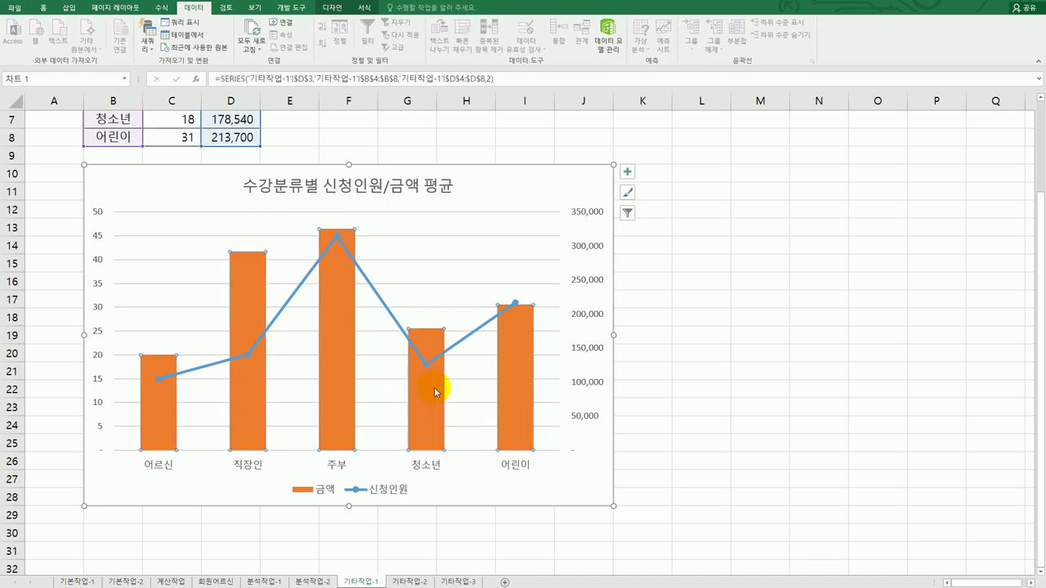
pyautogui.rightClick(436, 393)
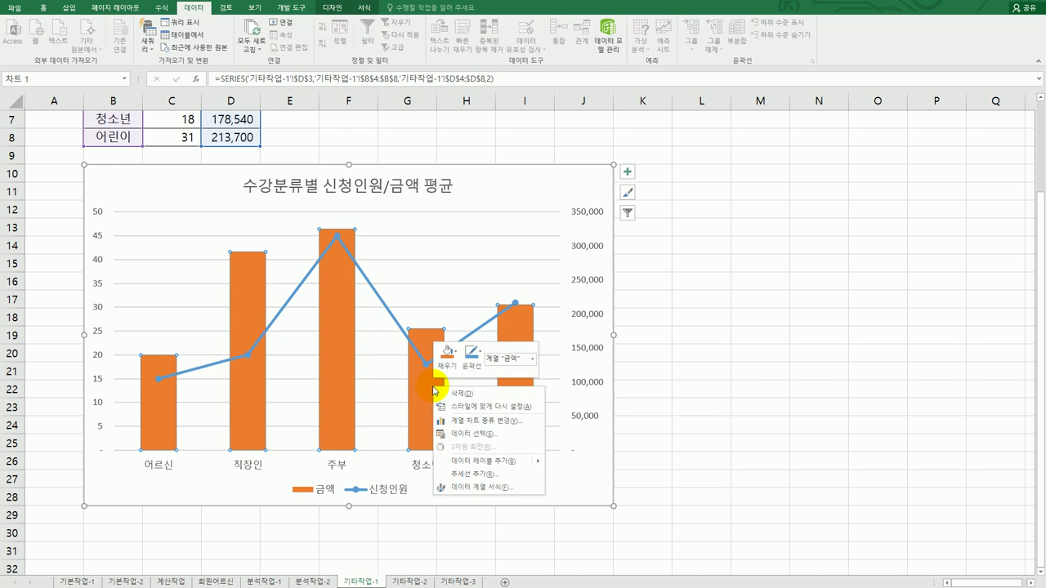
pyautogui.click(482, 487)
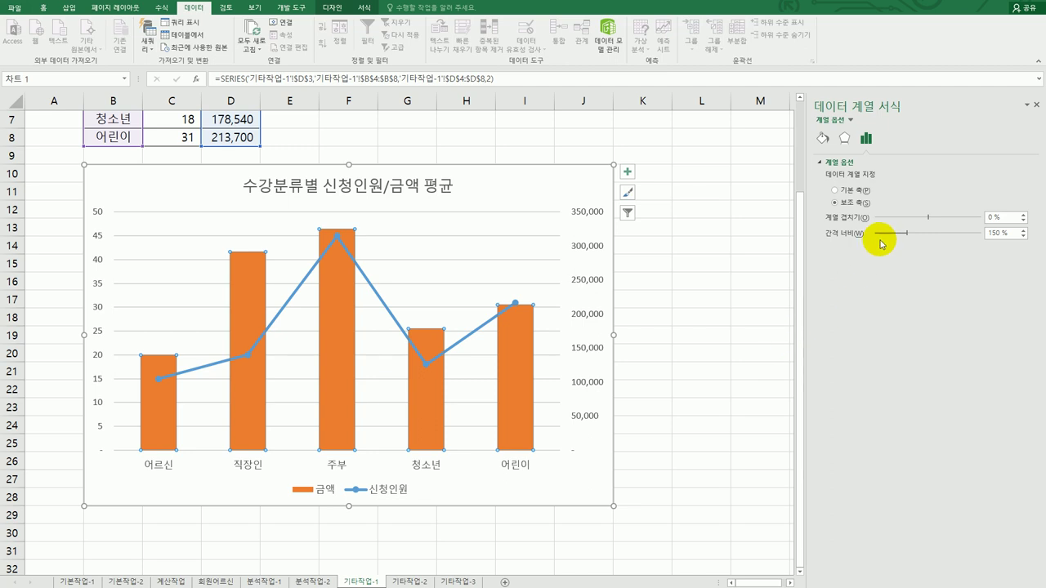
pyautogui.click(1001, 233)
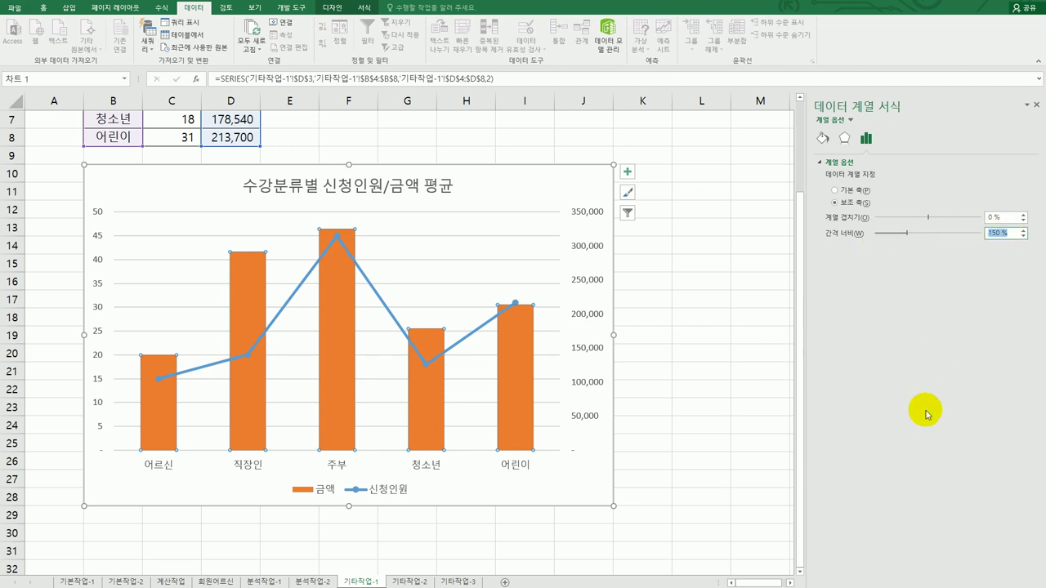
pyautogui.write('20')
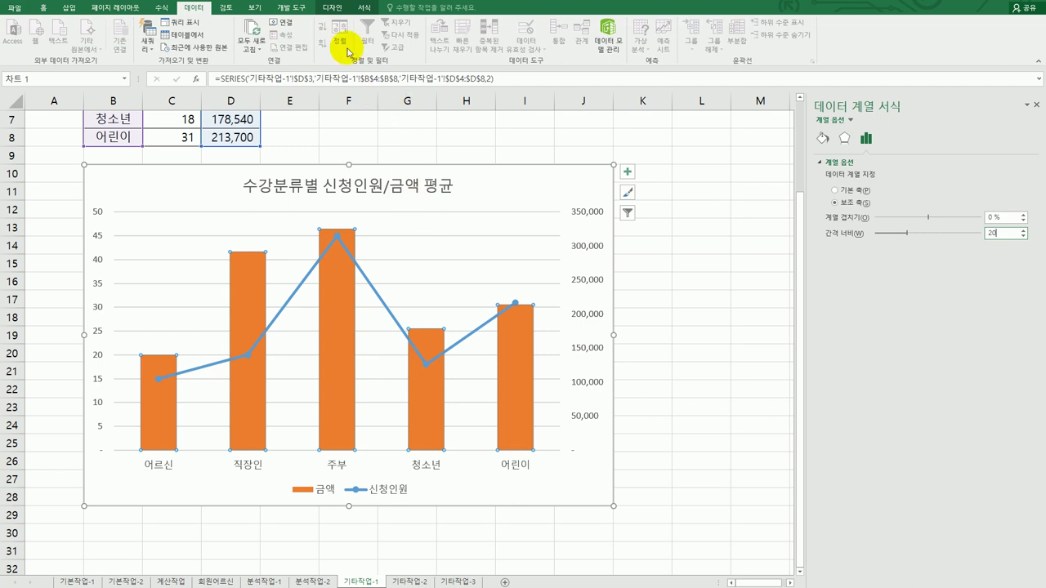
# Apply the shape style 미세 효과 - 황금색, 강조 4 to the 금액 columns
pyautogui.click(366, 10)
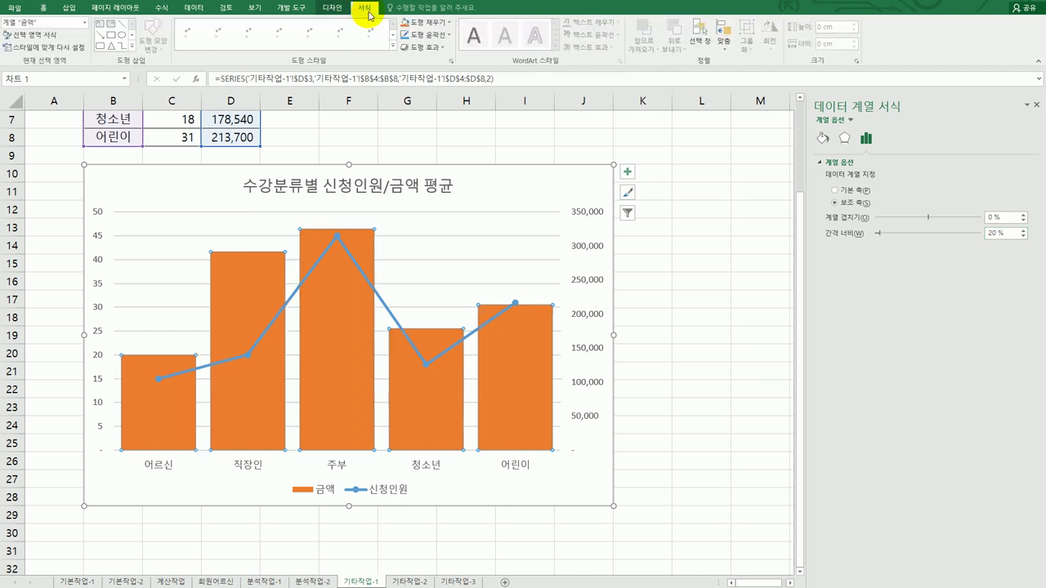
pyautogui.click(392, 51)
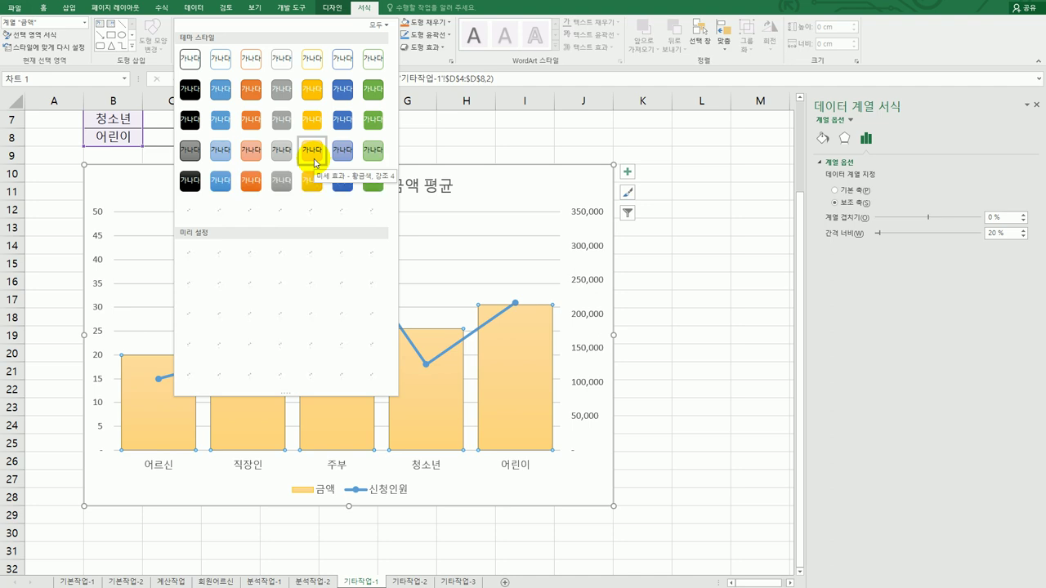
pyautogui.click(315, 162)
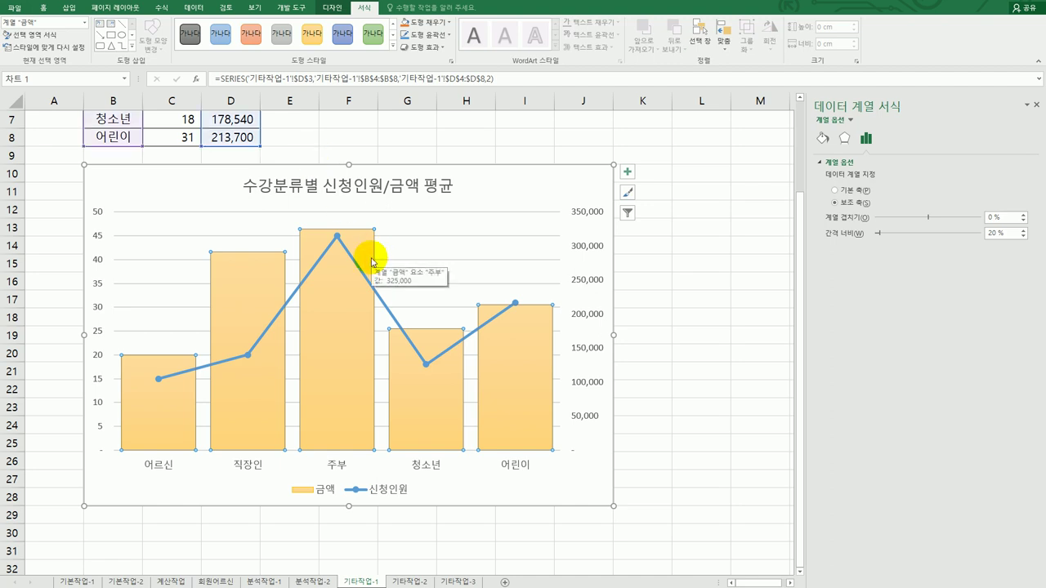
# Add data labels to the 금액 series that show the series name (계열 이름) together with the value (값)
pyautogui.click(626, 177)
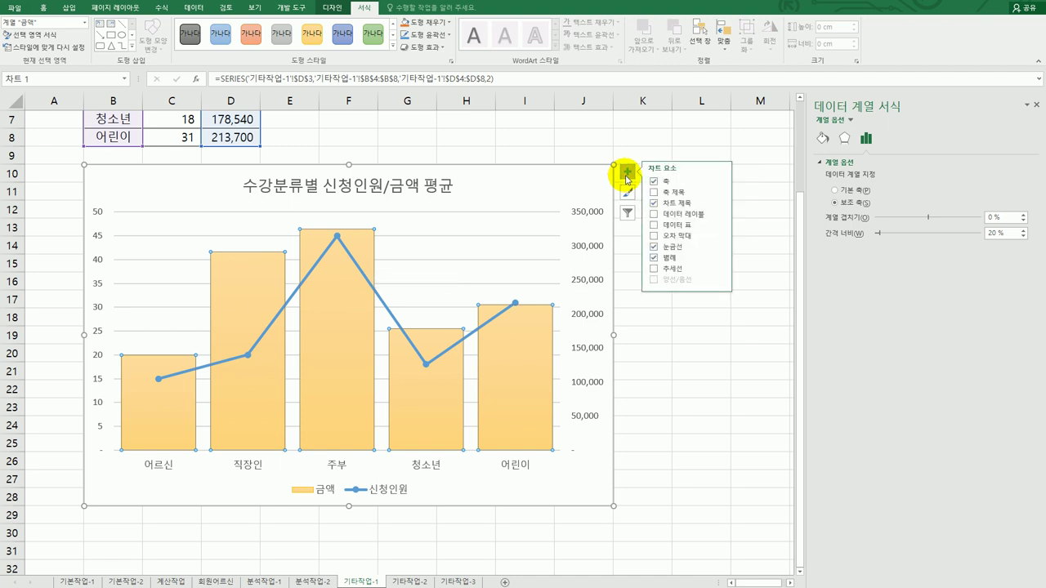
pyautogui.click(721, 215)
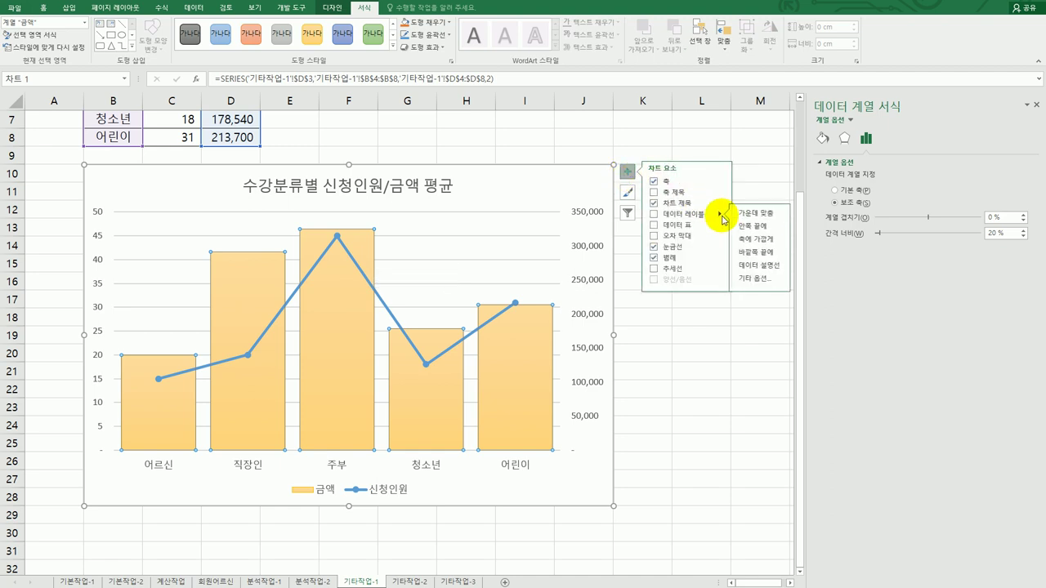
pyautogui.click(765, 281)
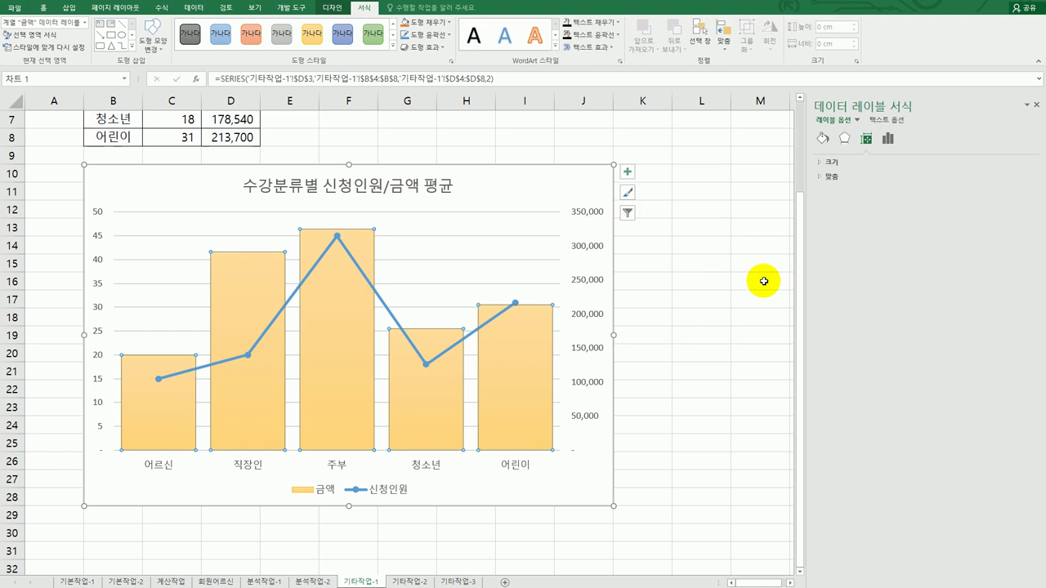
pyautogui.click(888, 140)
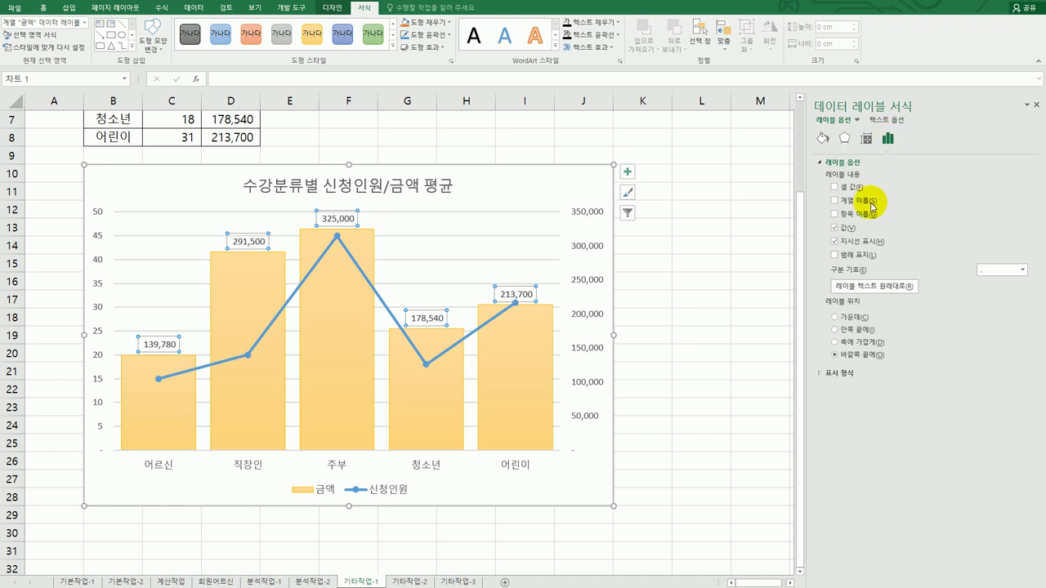
pyautogui.click(859, 206)
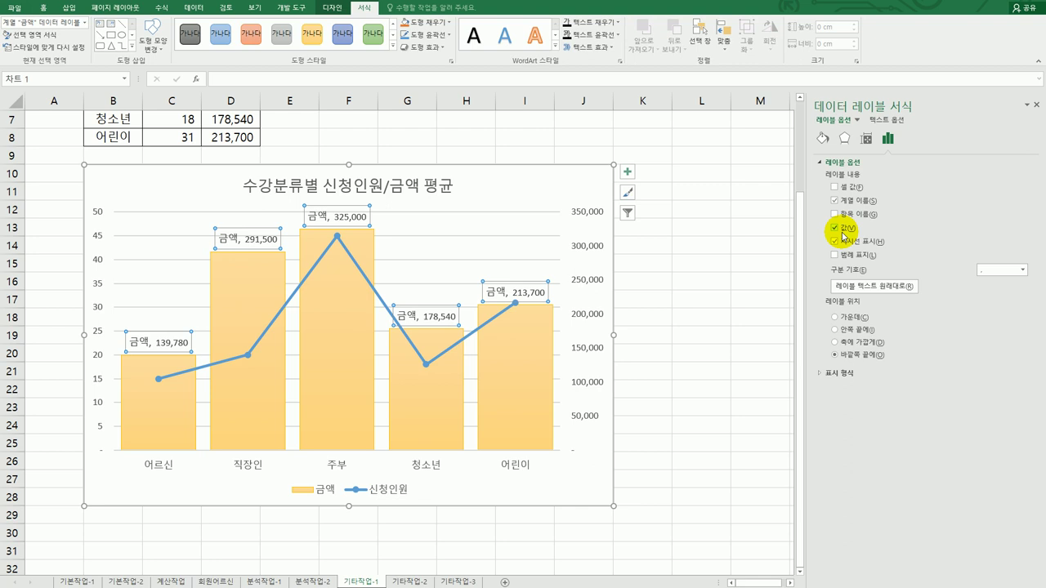
# Add primary minor horizontal gridlines (기본 보조 가로) to the chart
pyautogui.click(629, 173)
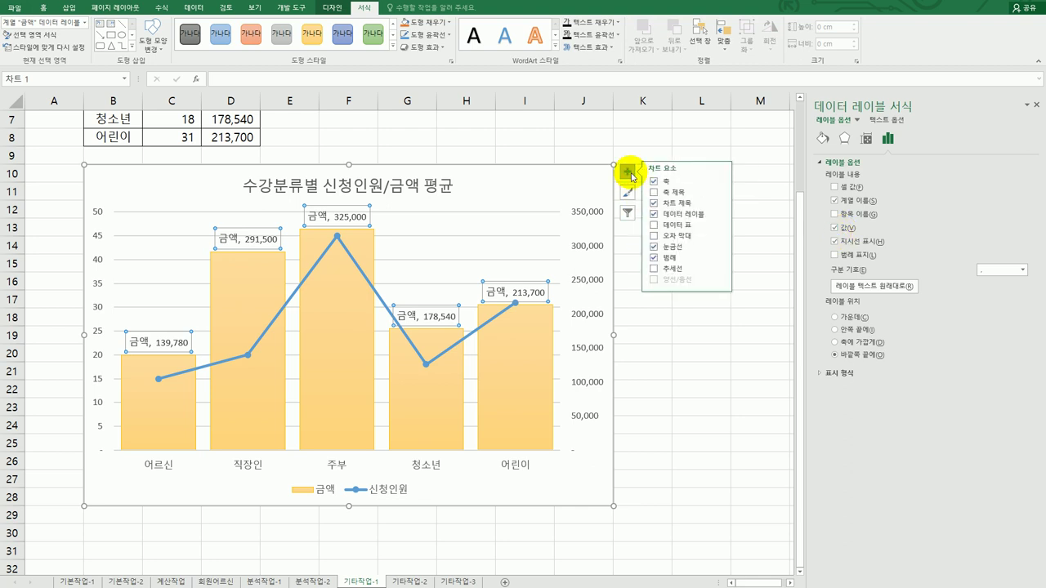
pyautogui.click(721, 249)
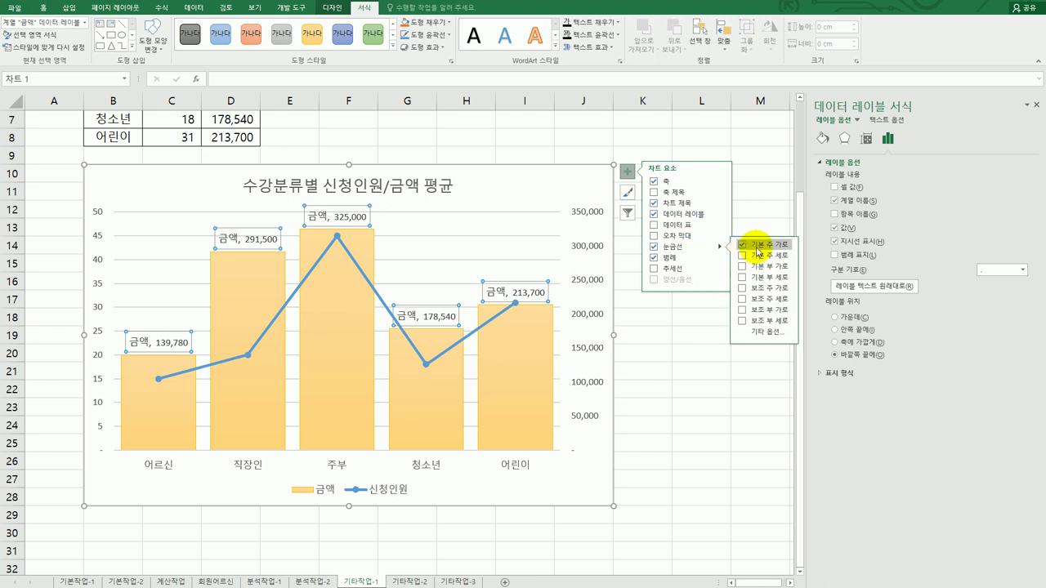
pyautogui.click(758, 256)
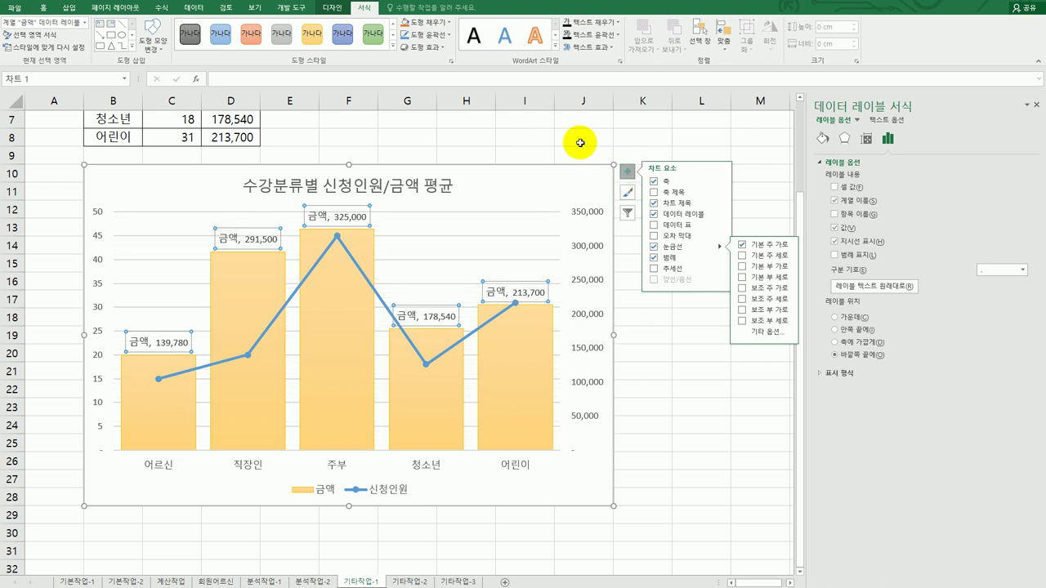
pyautogui.click(331, 9)
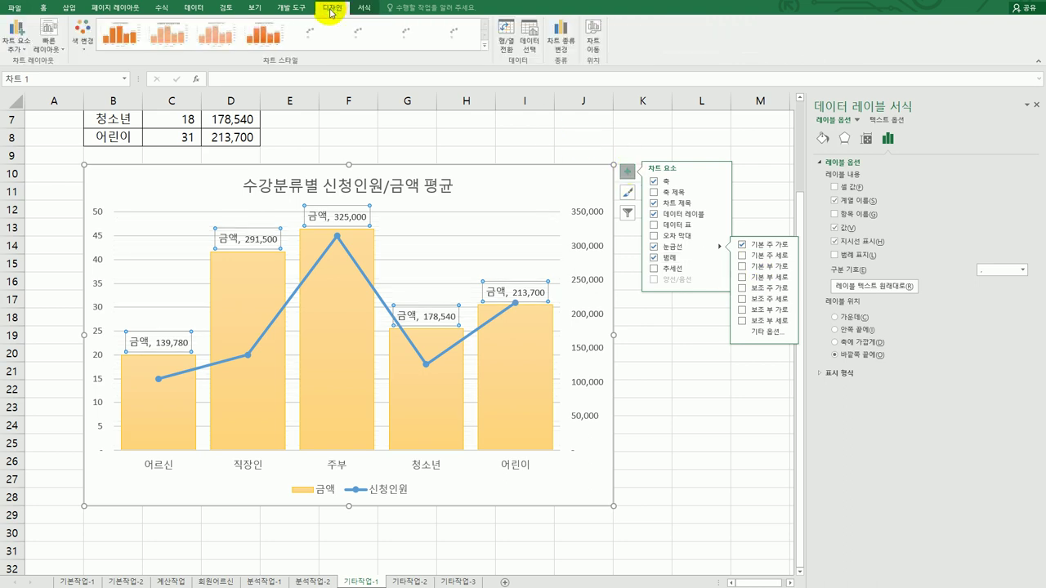
pyautogui.click(23, 51)
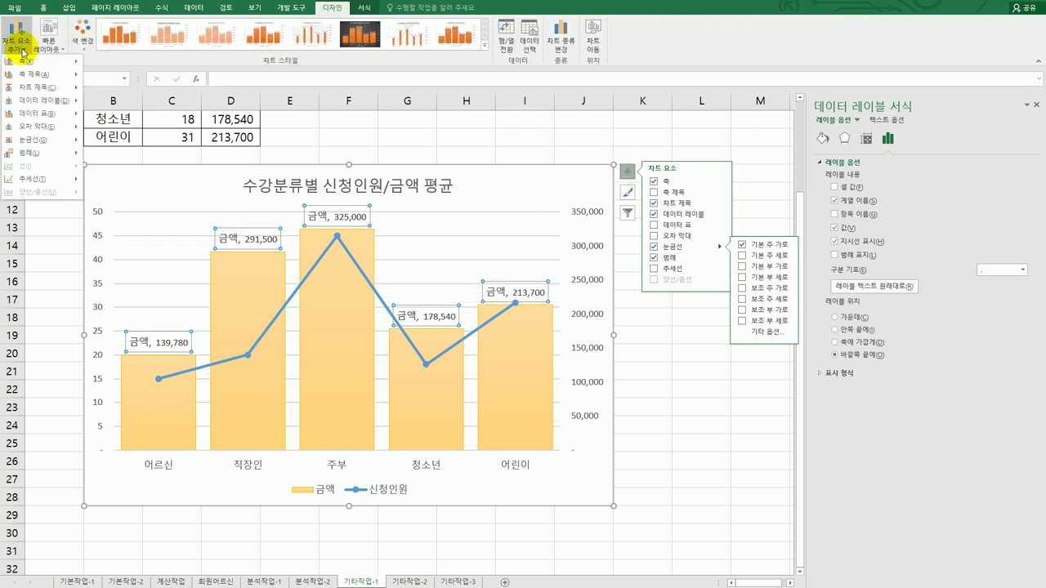
pyautogui.moveTo(36, 140)
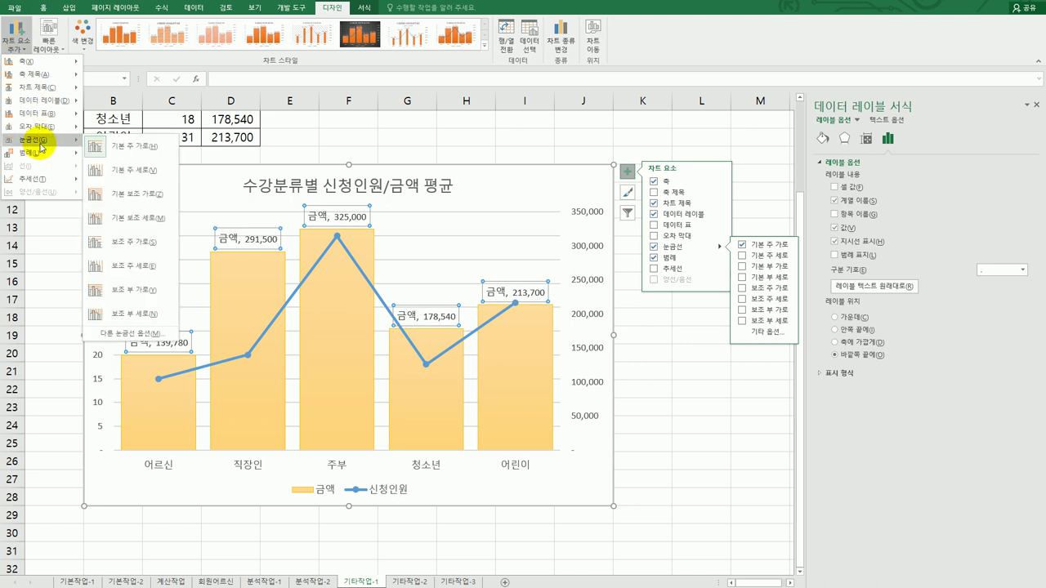
pyautogui.click(142, 203)
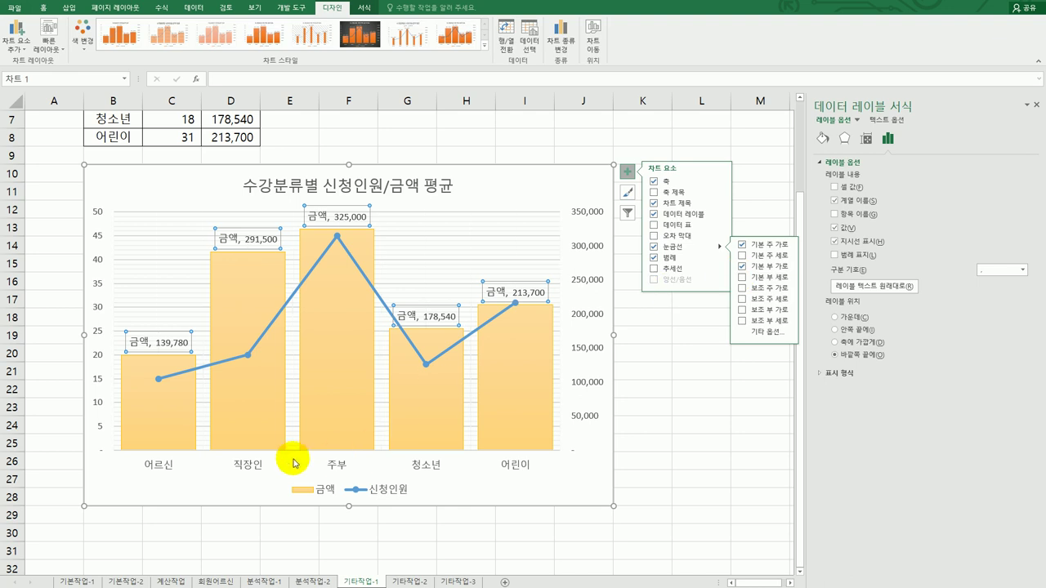
# Make the horizontal axis cross the primary vertical axis at 축의 최대값 and set the legend position to 오른쪽
pyautogui.click(101, 333)
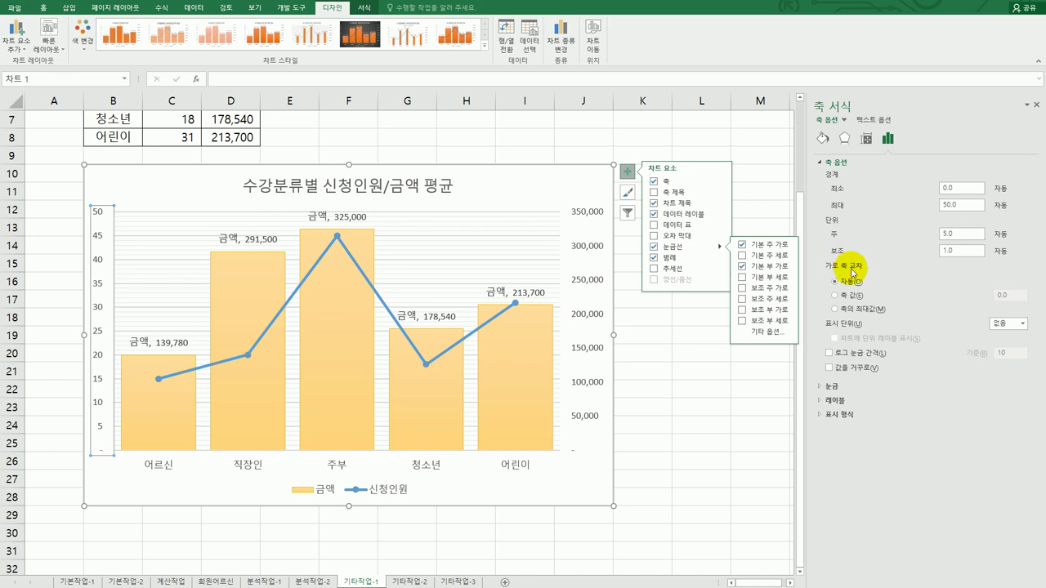
pyautogui.click(850, 310)
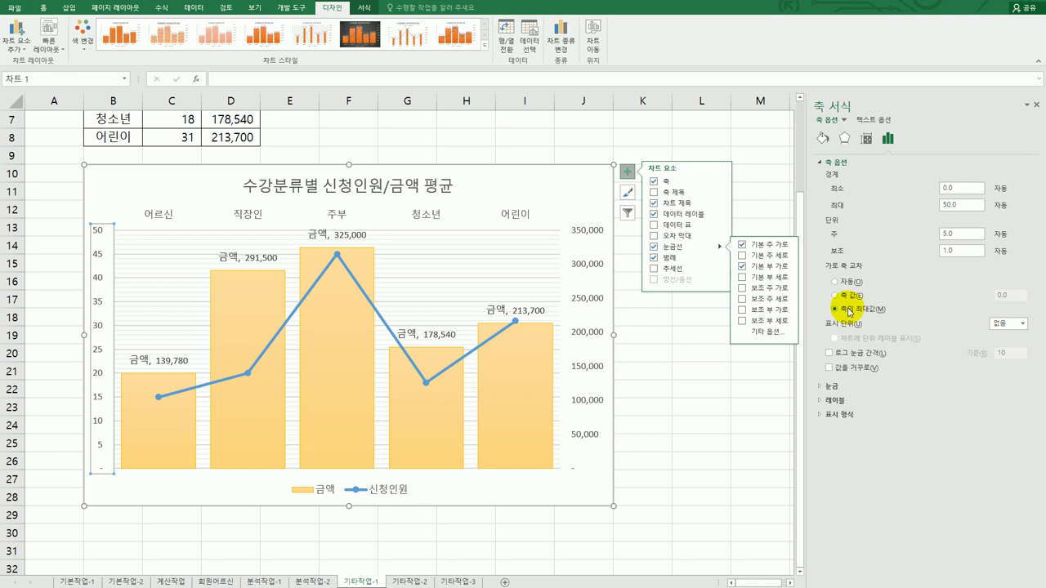
pyautogui.click(720, 259)
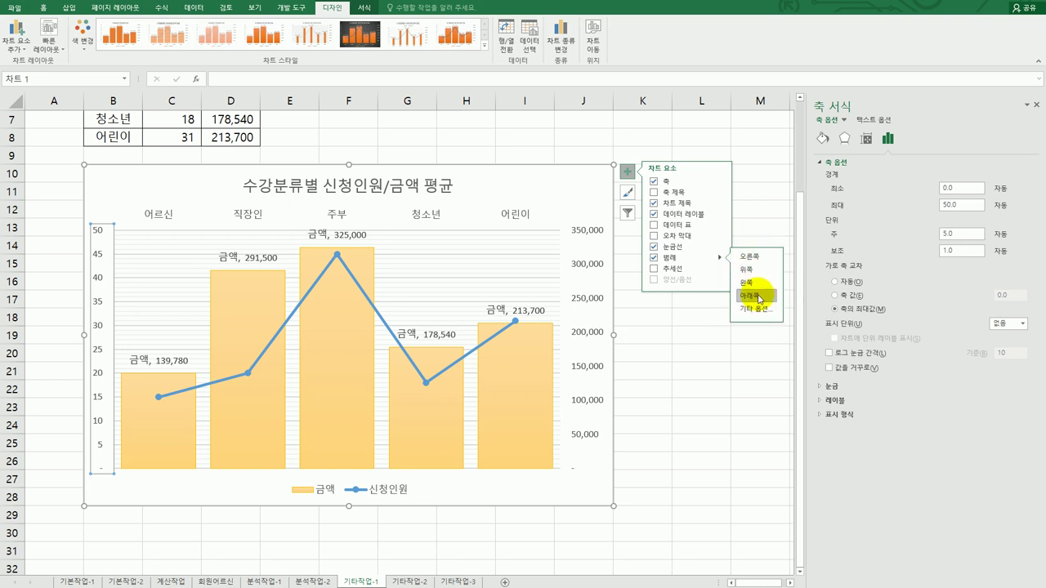
pyautogui.click(758, 260)
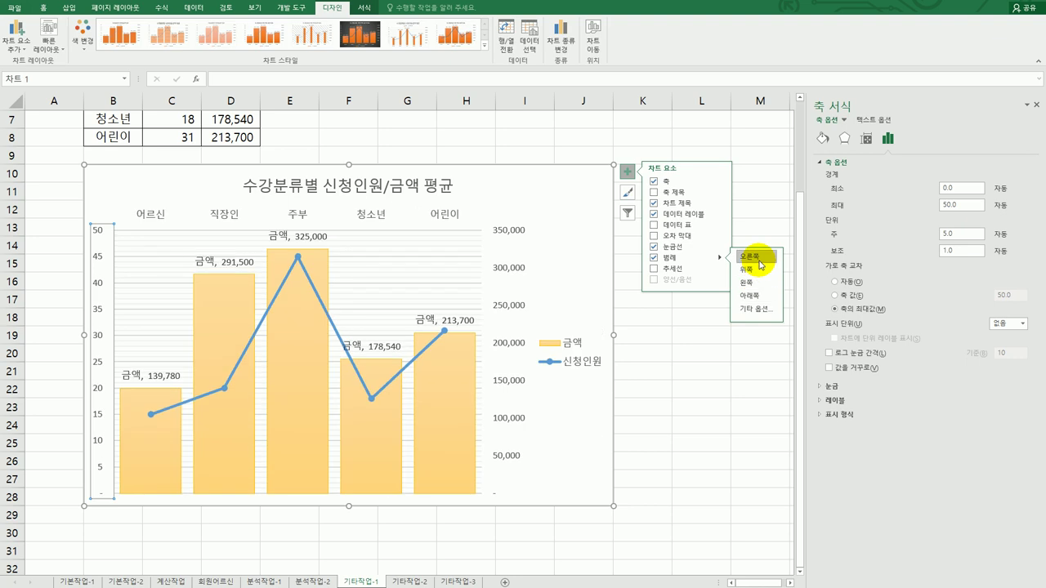
# Give the chart area's border rounded corners (둥근 모서리) and deselect the chart
pyautogui.click(573, 474)
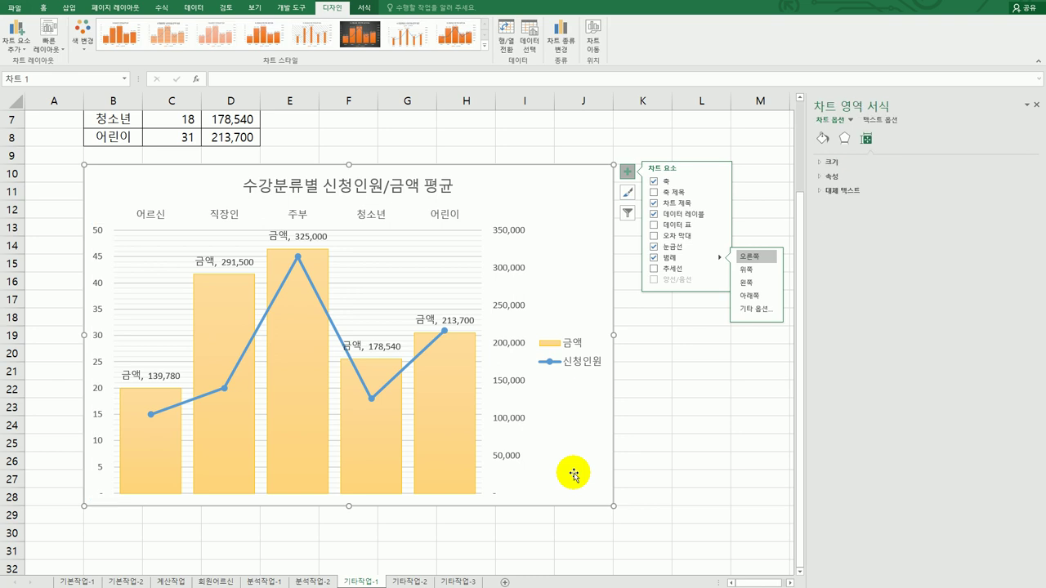
pyautogui.click(823, 139)
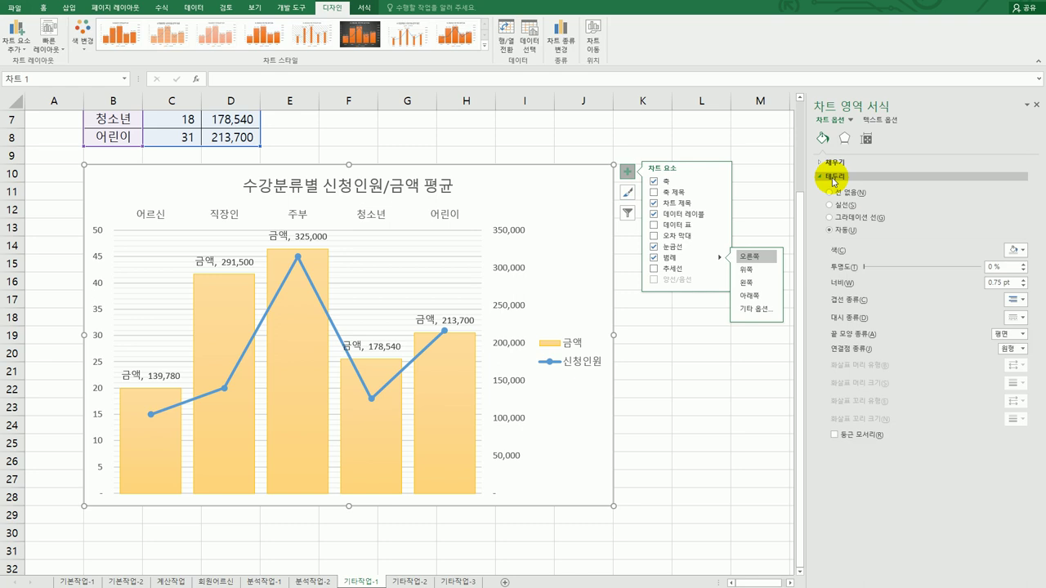
pyautogui.click(845, 438)
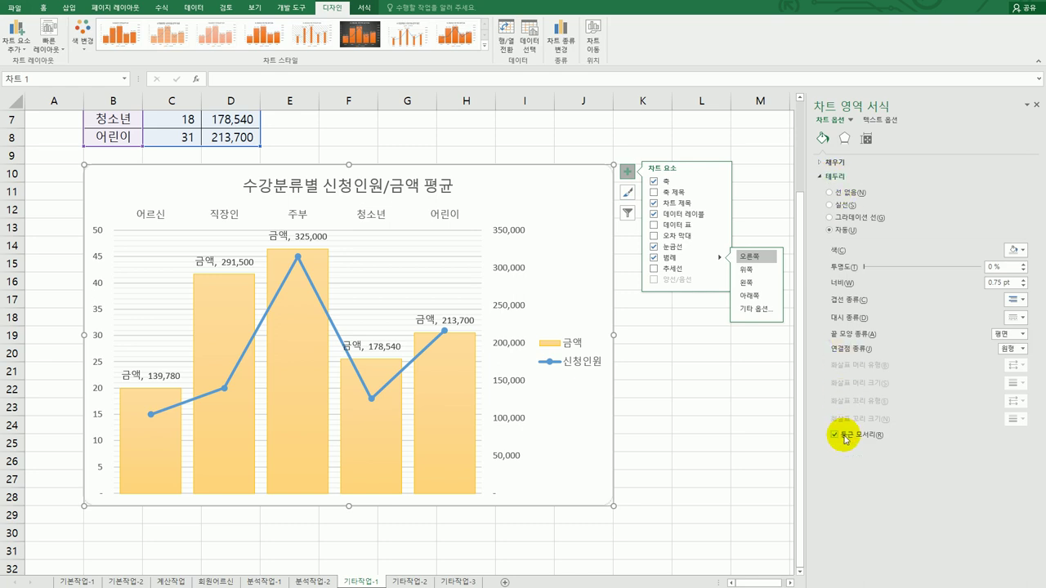
pyautogui.click(670, 484)
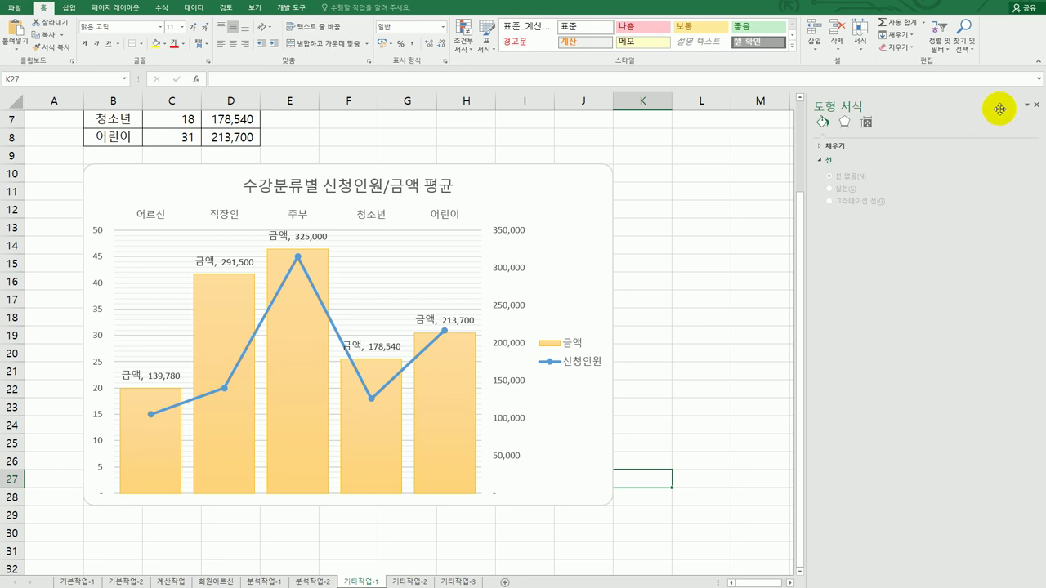
# Close the shape formatting pane and go to the 기타작업-2 sheet
pyautogui.click(1036, 105)
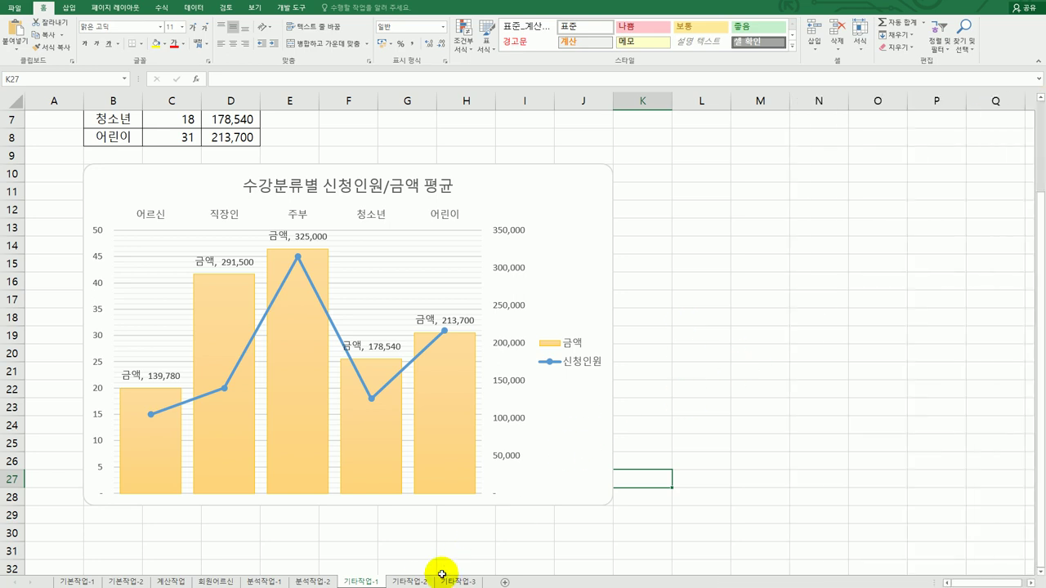
pyautogui.click(423, 582)
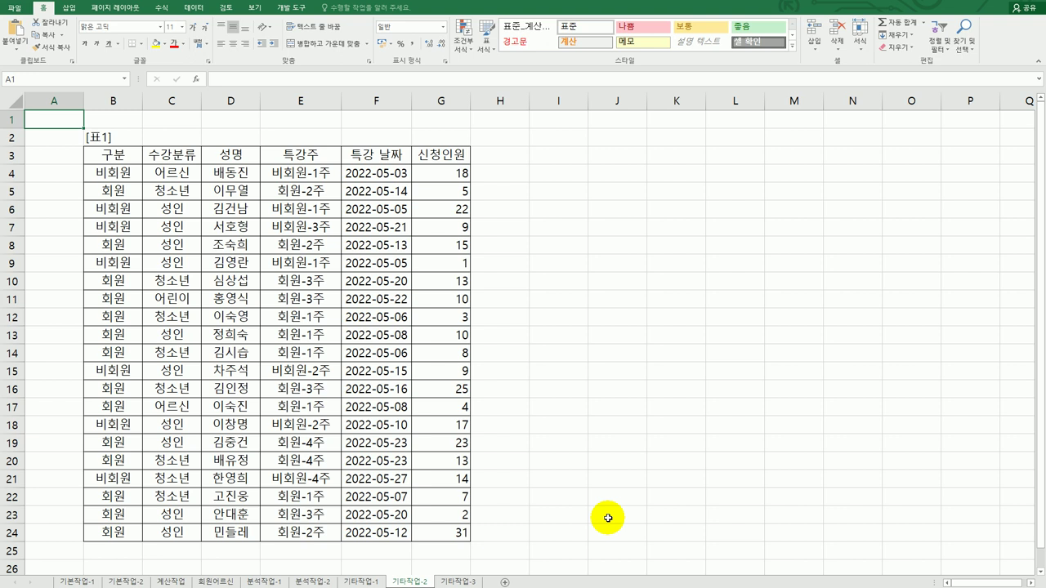
pyautogui.click(735, 428)
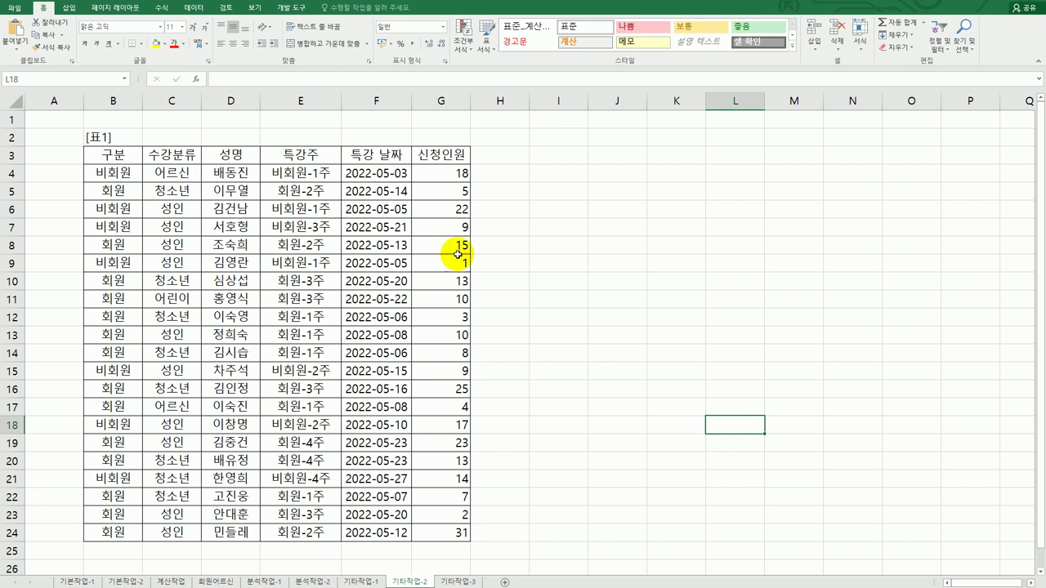
# Draw a form control button over cells I3:J4
pyautogui.click(292, 9)
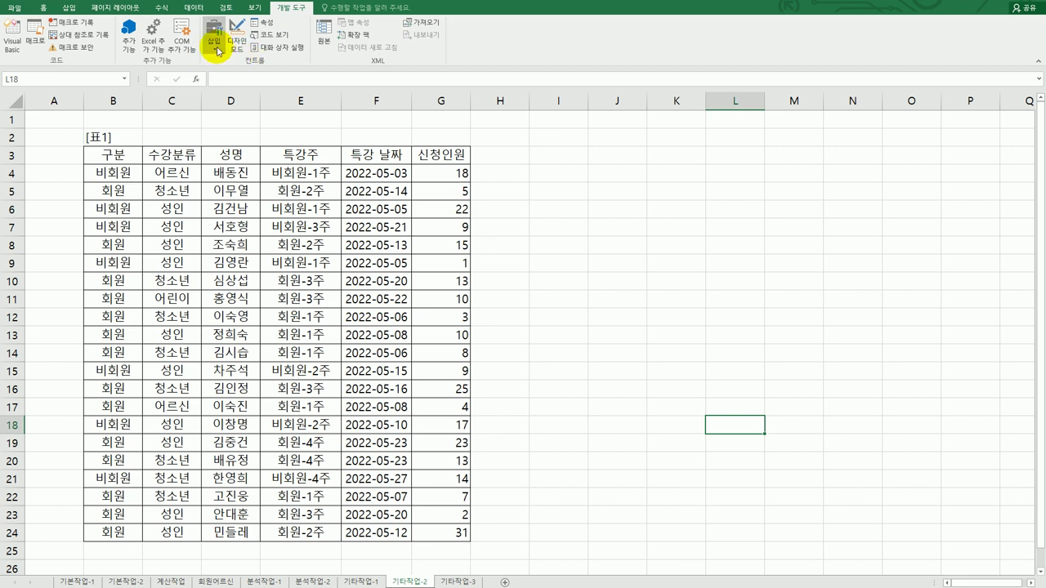
pyautogui.click(214, 41)
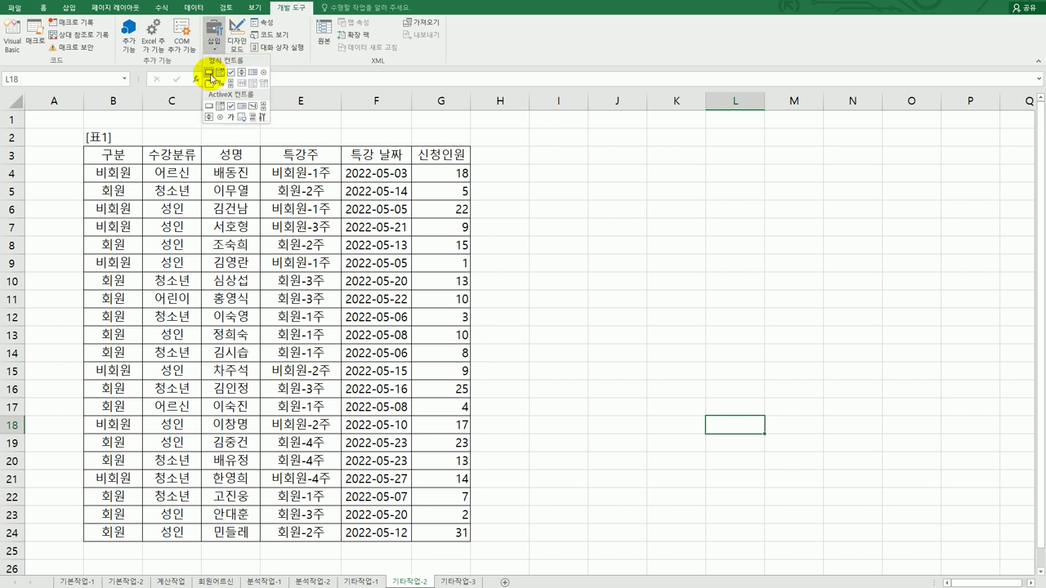
pyautogui.click(210, 73)
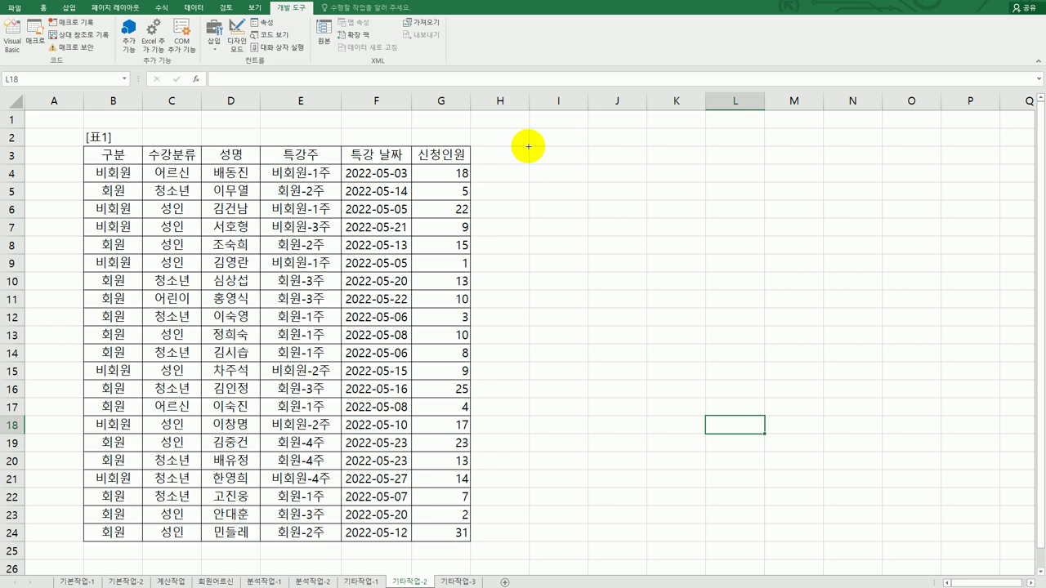
pyautogui.moveTo(528, 147); pyautogui.dragTo(624, 178)
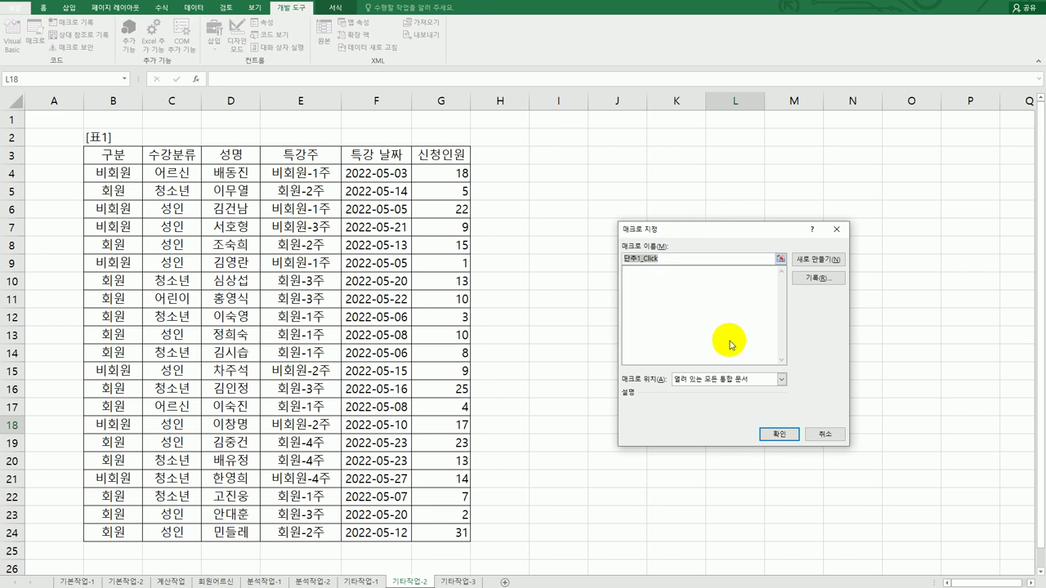
# Name the button's macro 수업장소 and start recording it in the current workbook (현재 통합 문서)
pyautogui.press('BackSpace')
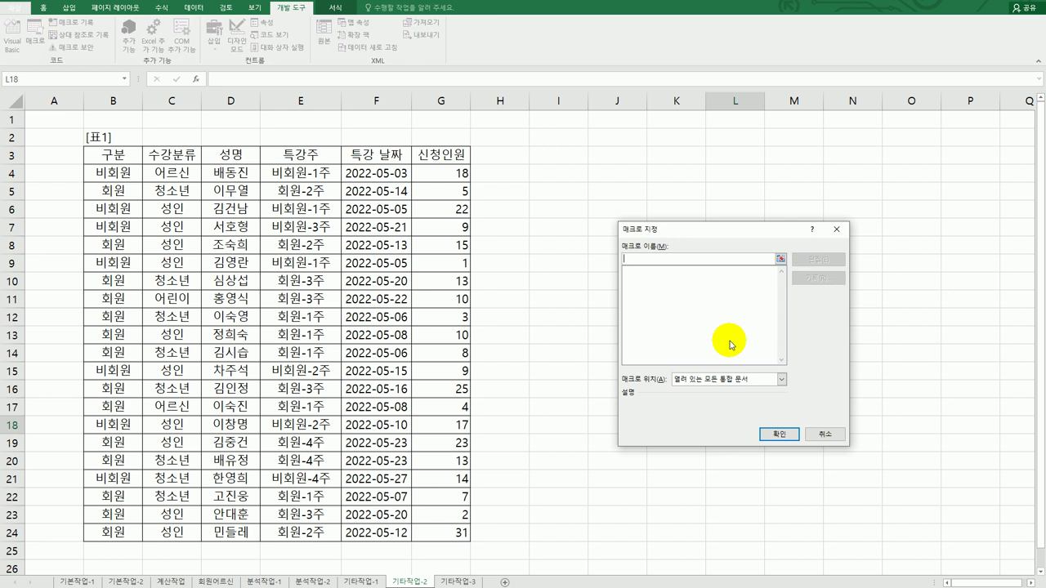
pyautogui.write('수업장소')
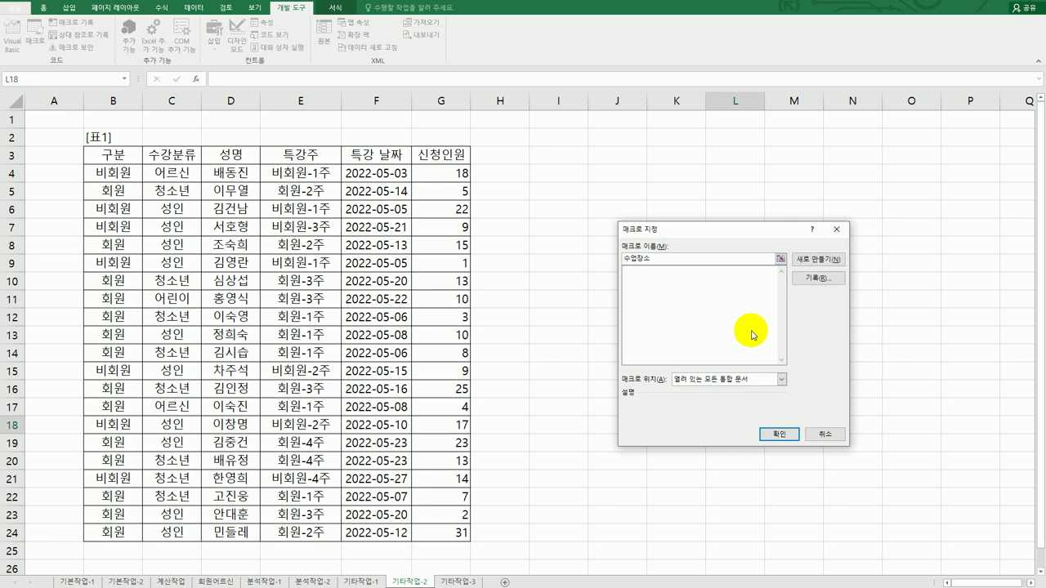
pyautogui.click(835, 279)
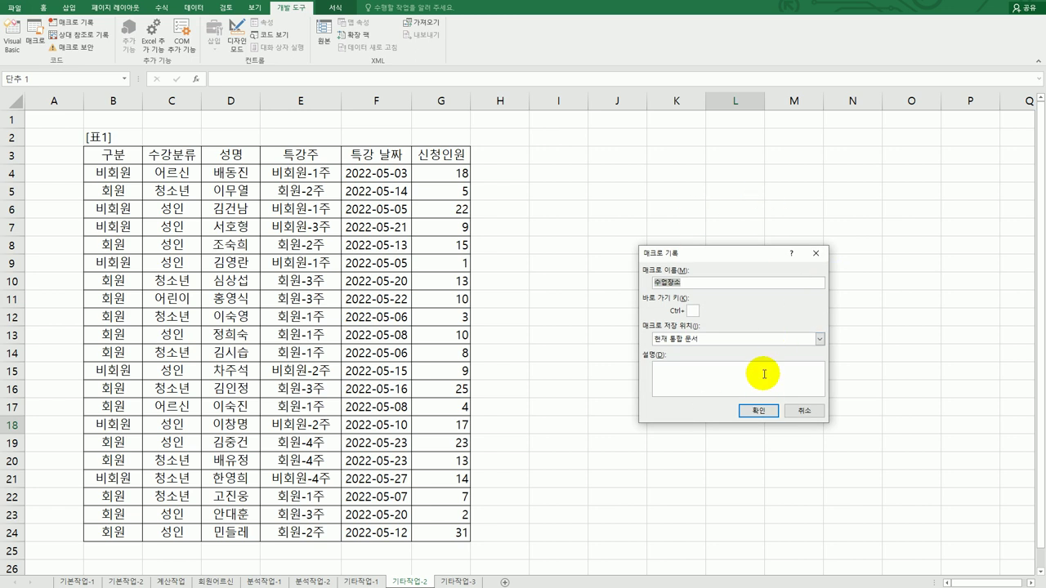
pyautogui.click(752, 412)
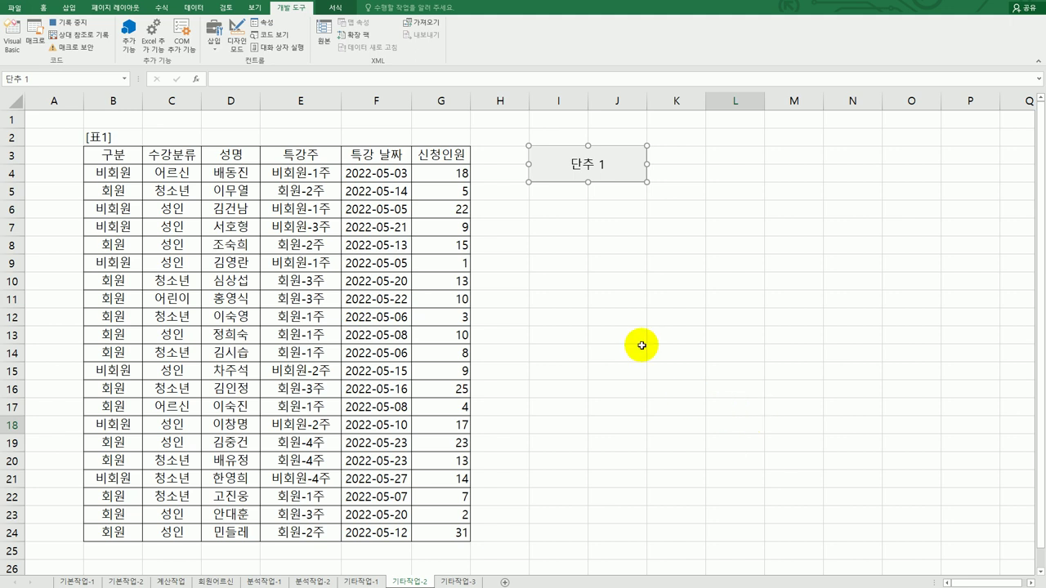
# Enter the custom number format [>=20]"A관";[>=10]"B관";"C관" for the 신청인원 values in G4:G24
pyautogui.moveTo(449, 175); pyautogui.dragTo(431, 541)
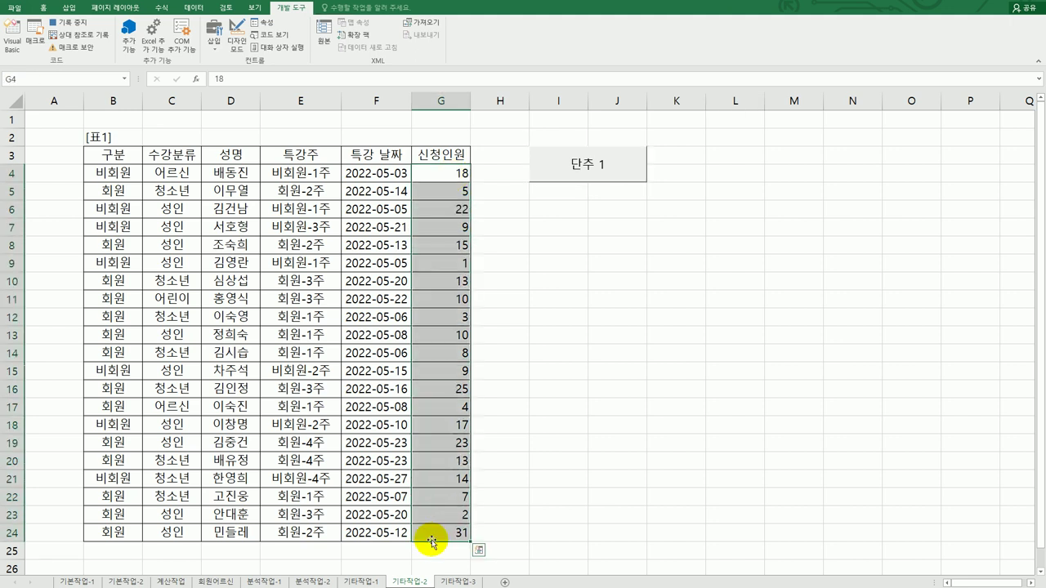
pyautogui.rightClick(447, 209)
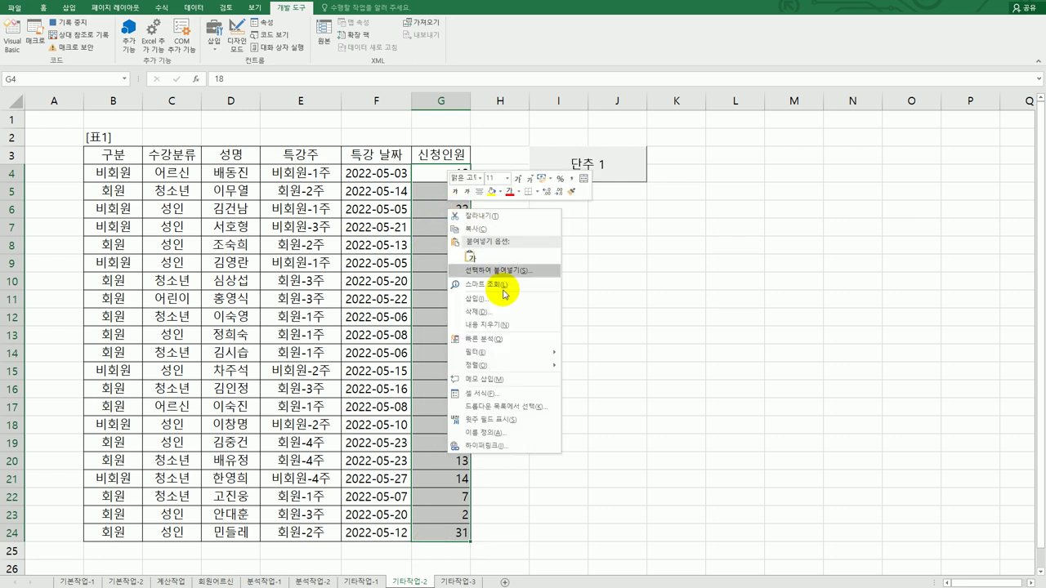
pyautogui.click(512, 395)
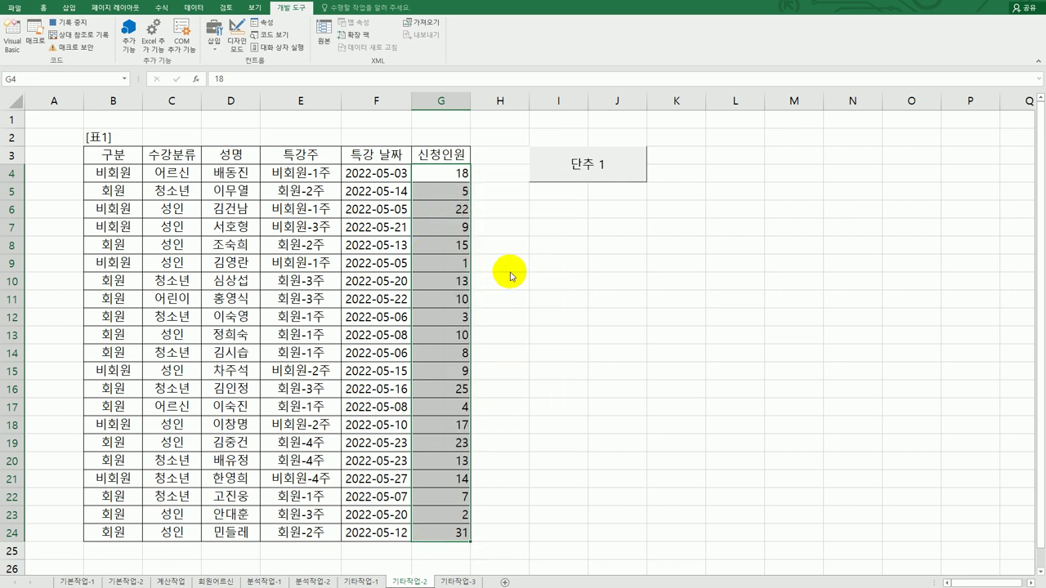
pyautogui.moveTo(530, 257); pyautogui.dragTo(700, 217)
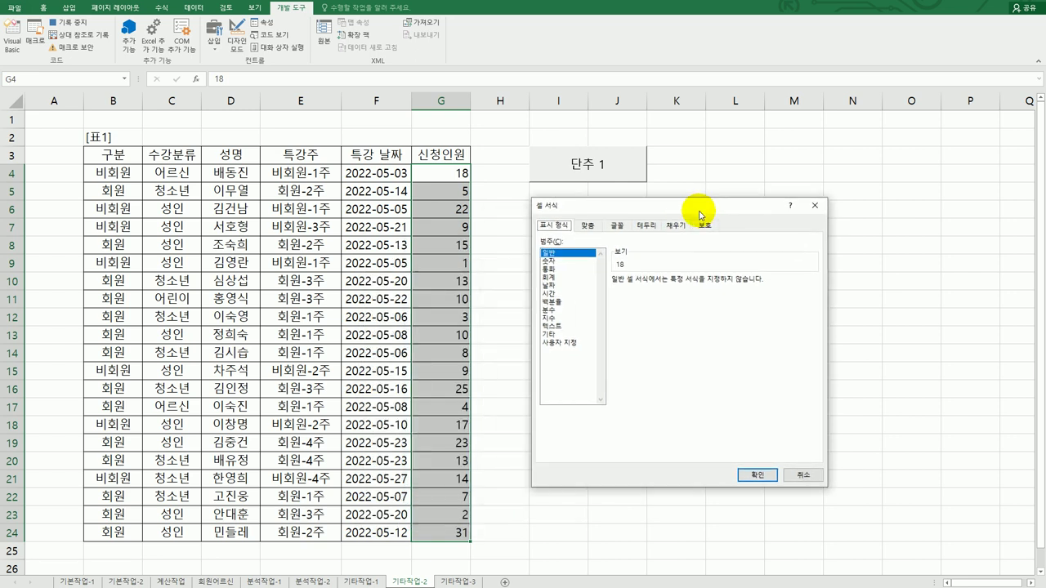
pyautogui.click(574, 343)
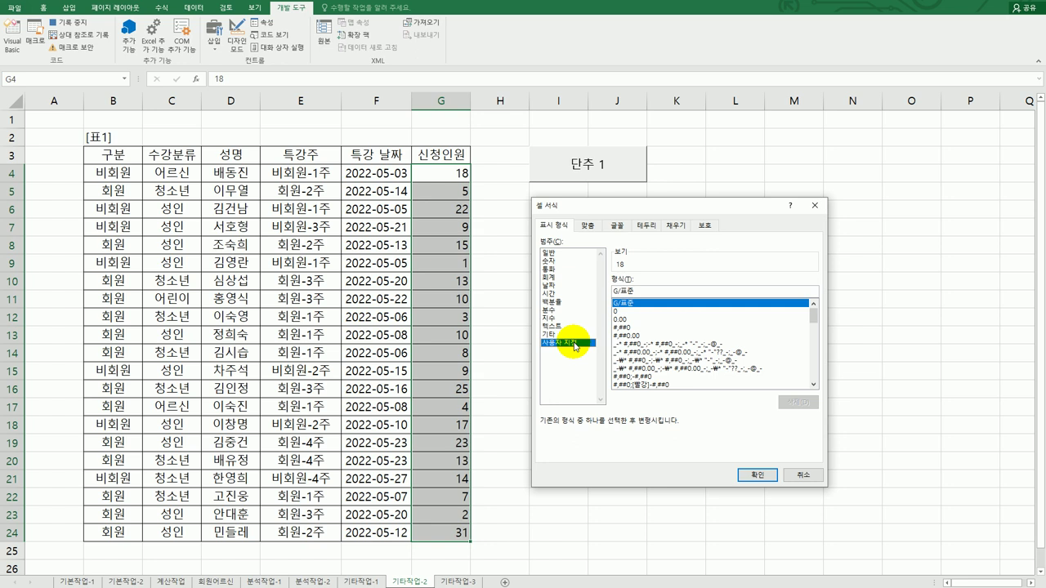
pyautogui.moveTo(642, 292); pyautogui.dragTo(576, 287)
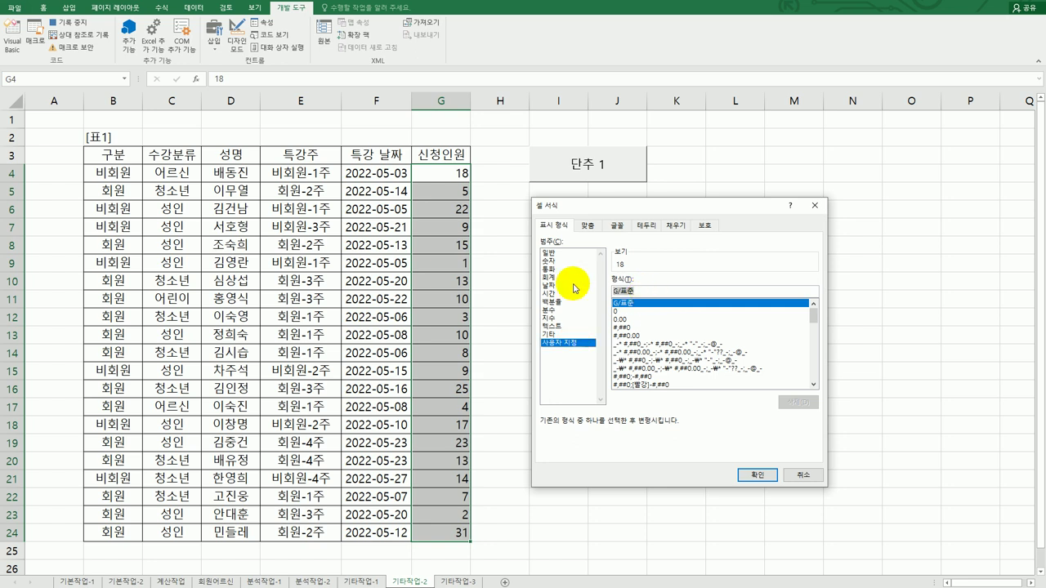
pyautogui.press('BackSpace')
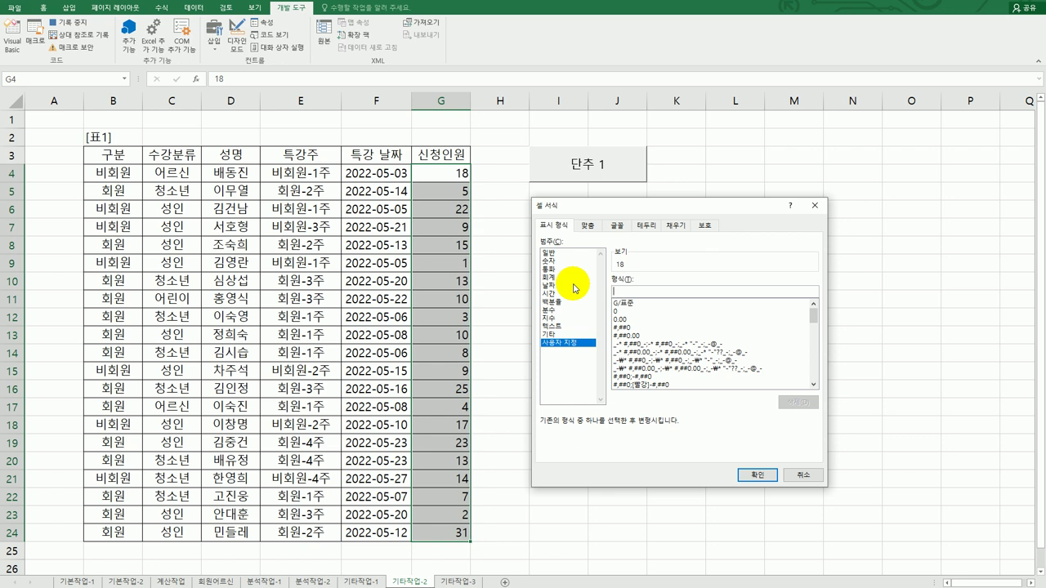
pyautogui.write('[>=20]')
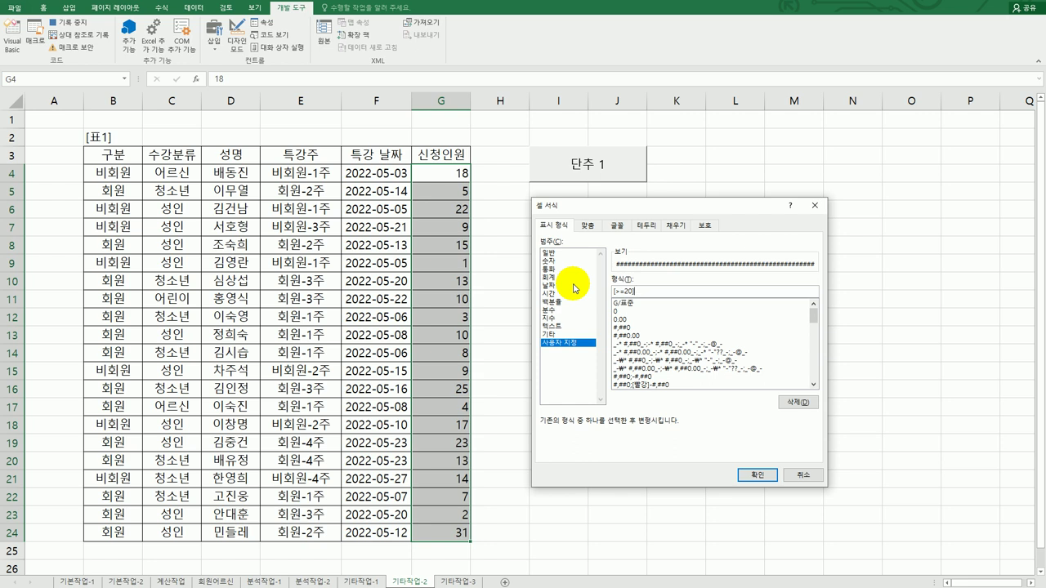
pyautogui.write('"')
pyautogui.write('ㅅ')
pyautogui.write('ㅇ')
pyautogui.write('관"')
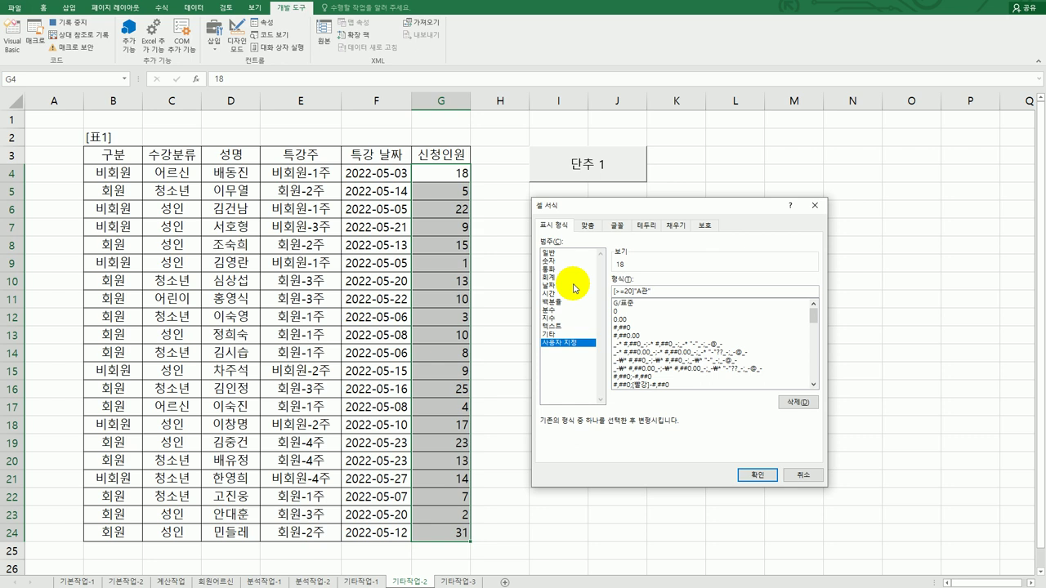
pyautogui.write(';[>=10]"B관"')
pyautogui.write(';"C관"')
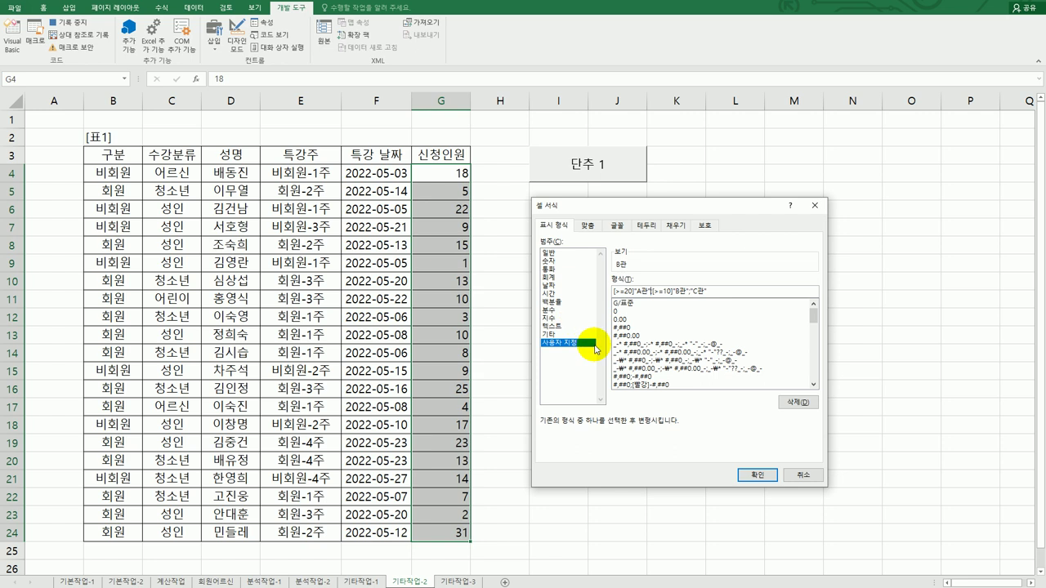
# Add a 0 digit placeholder after the text in all three sections, making the format [>=20]"A관"0;[>=10]"B관"0;"C관"0
pyautogui.write(';')
pyautogui.click(691, 294)
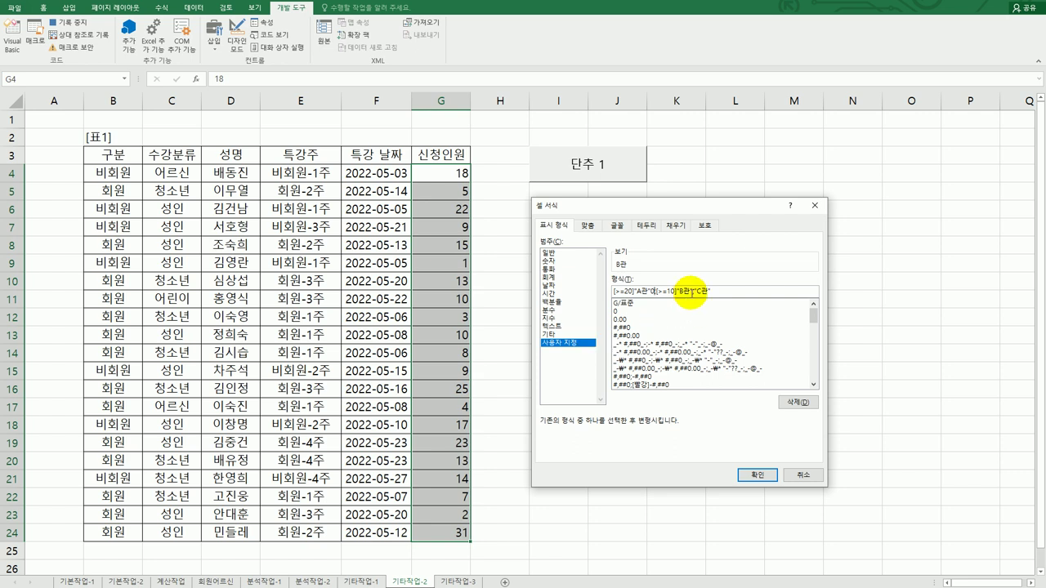
pyautogui.write('0')
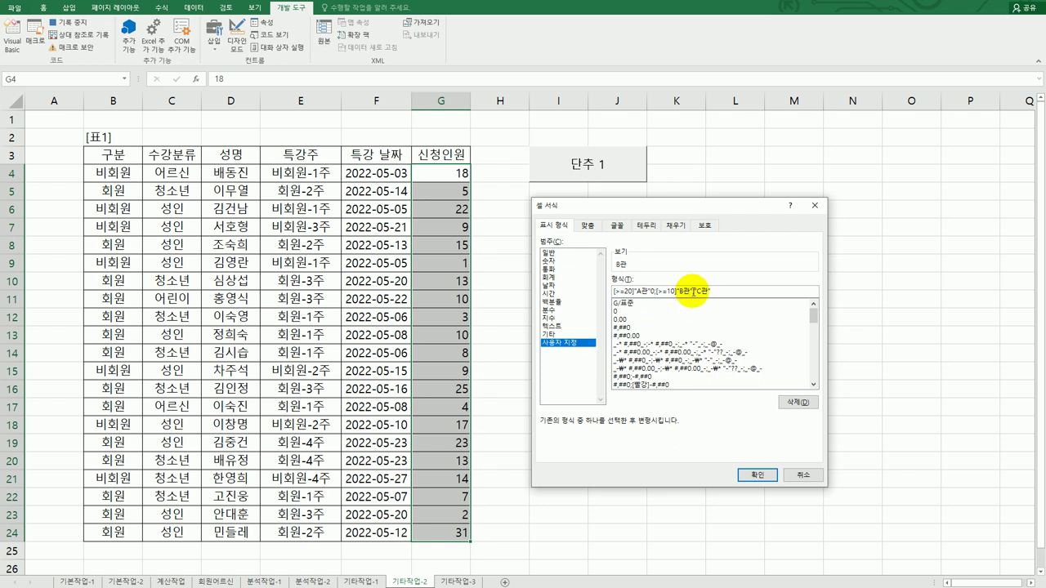
pyautogui.click(718, 291)
pyautogui.write('0')
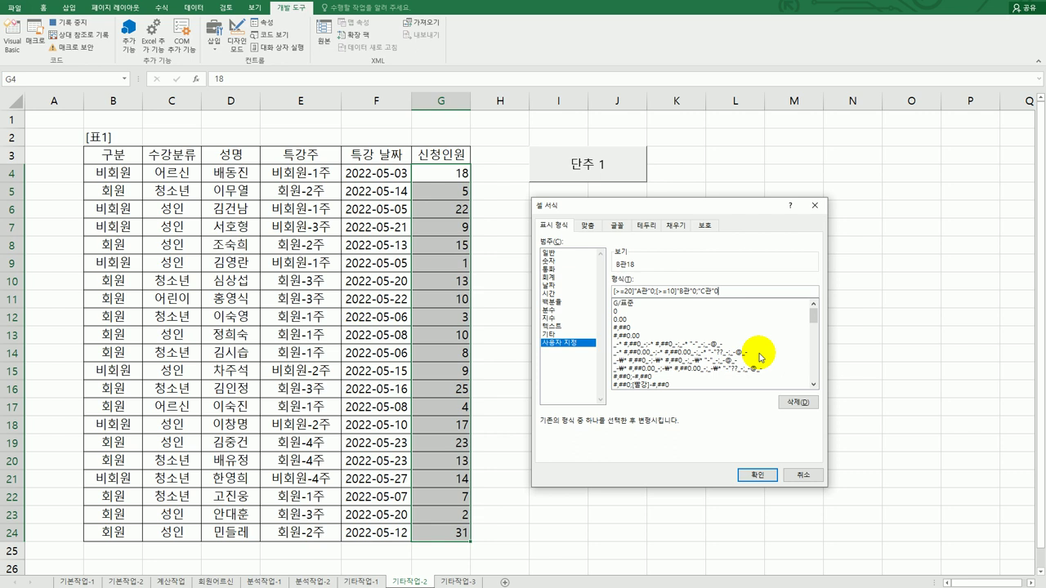
# Insert an asterisk and space before each 0 and apply the format [>=20]"A관"* 0;[>=10]"B관"* 0;"C관"* 0 to G4:G24
pyautogui.click(651, 290)
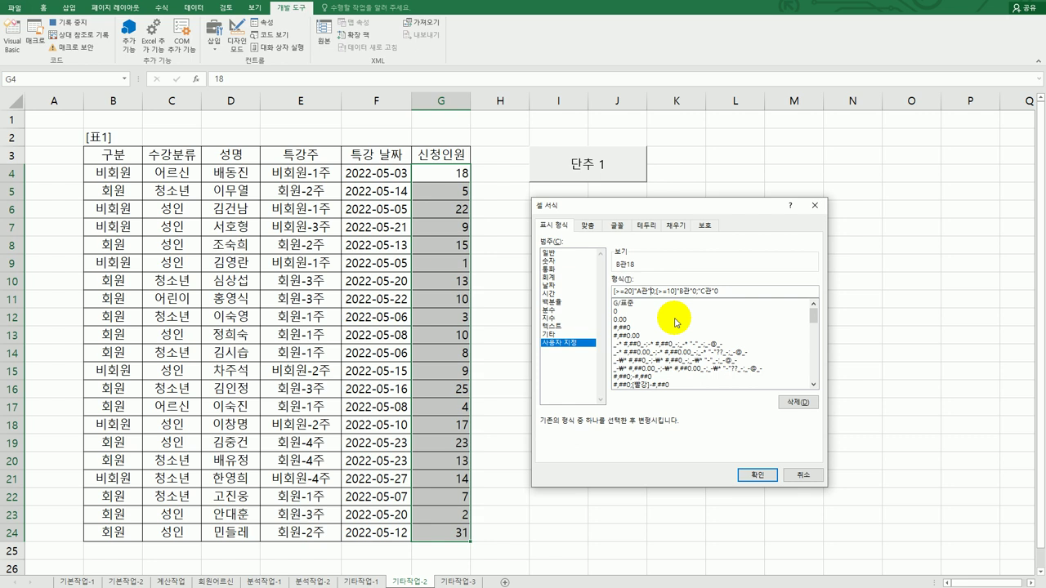
pyautogui.write('*')
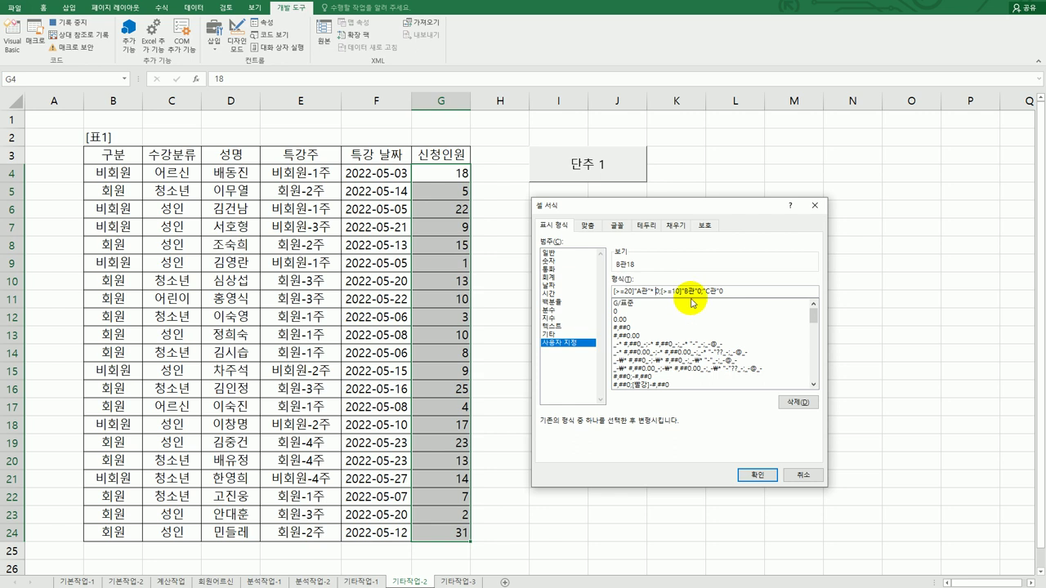
pyautogui.click(697, 292)
pyautogui.write('*')
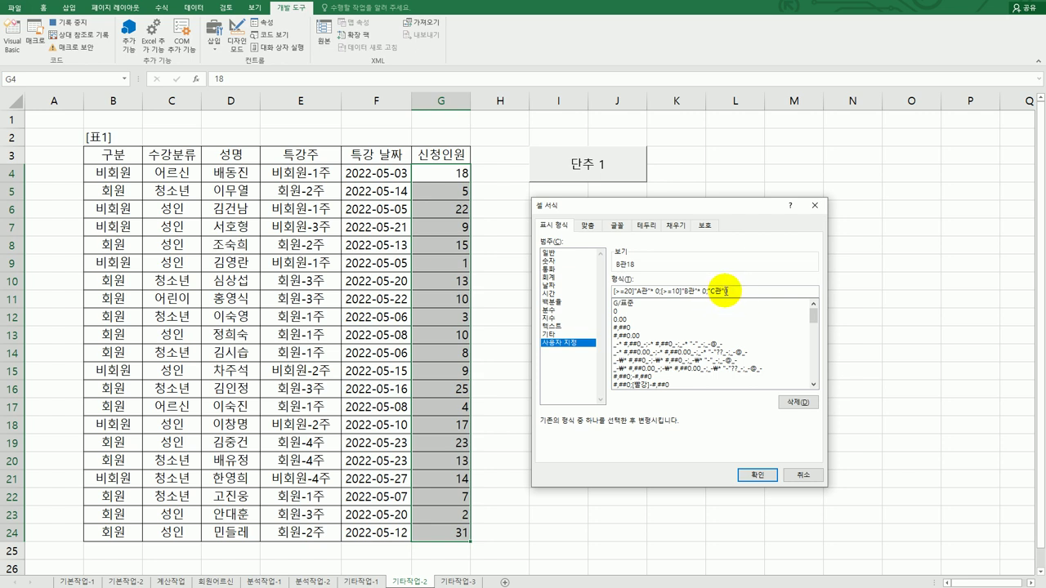
pyautogui.write(' *')
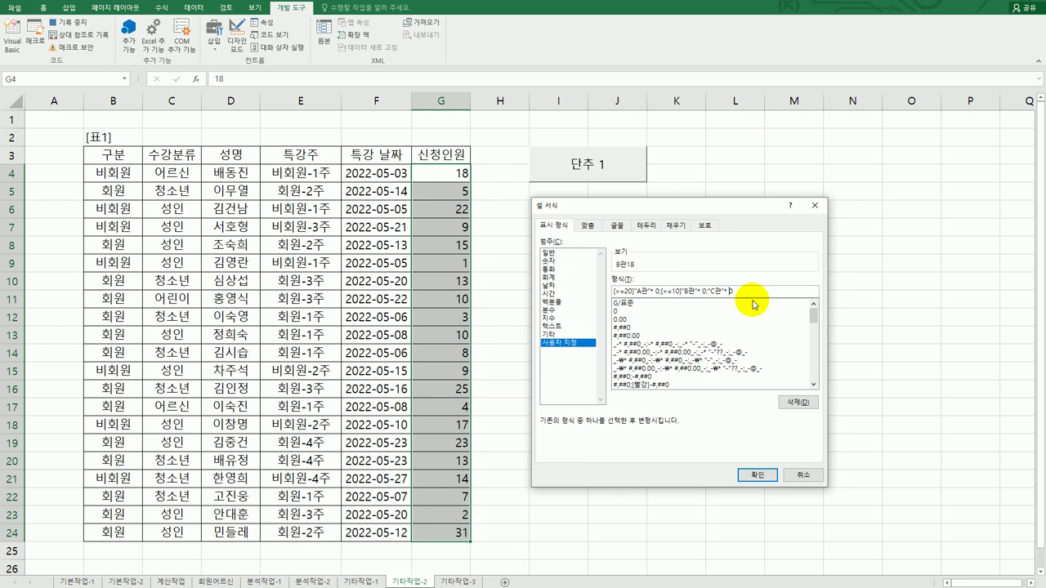
pyautogui.click(756, 474)
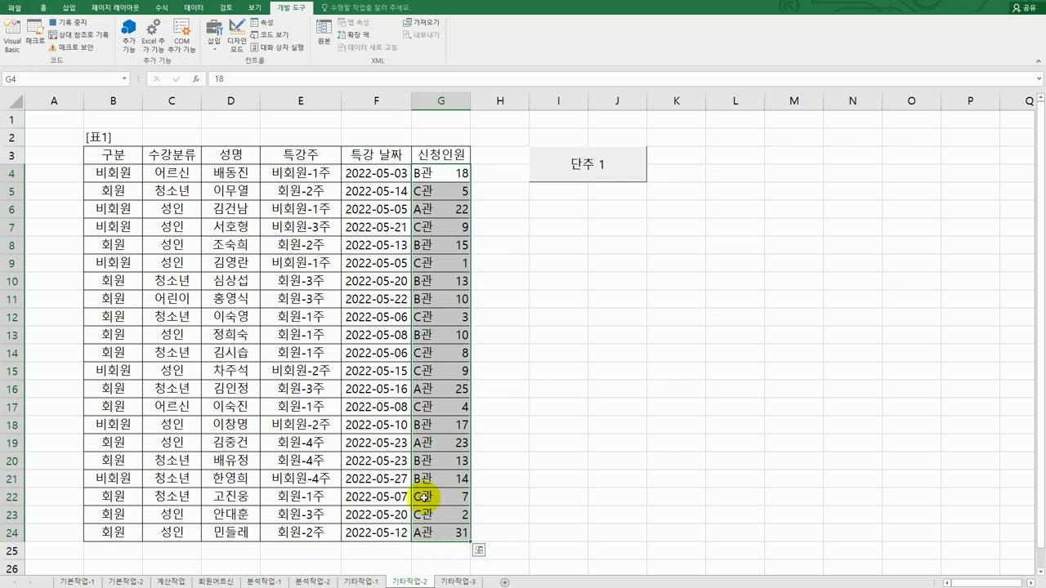
# Select cell G24, stop recording the macro, and change the button's text to 수업장소
pyautogui.click(447, 533)
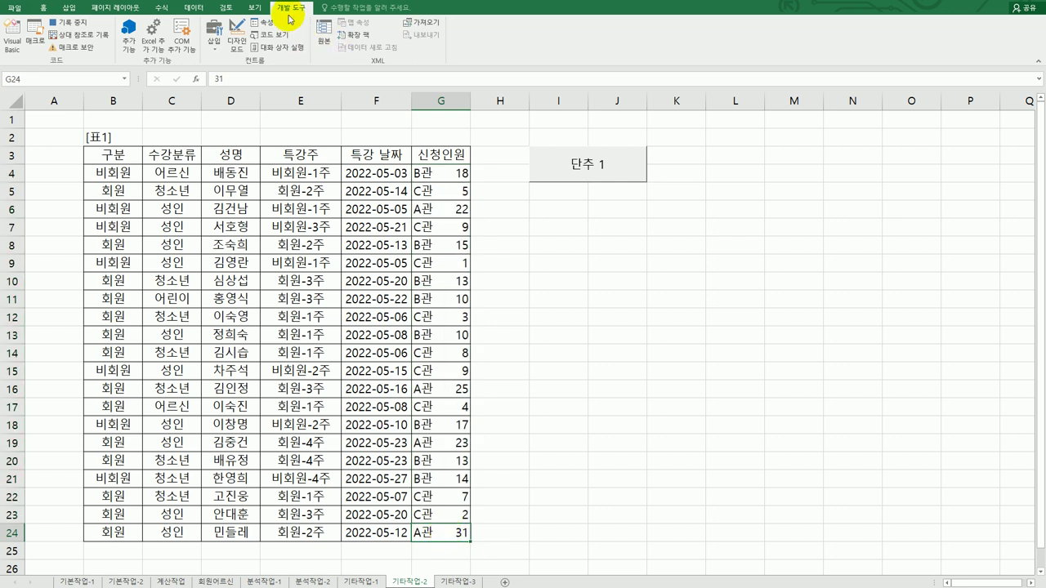
pyautogui.click(67, 22)
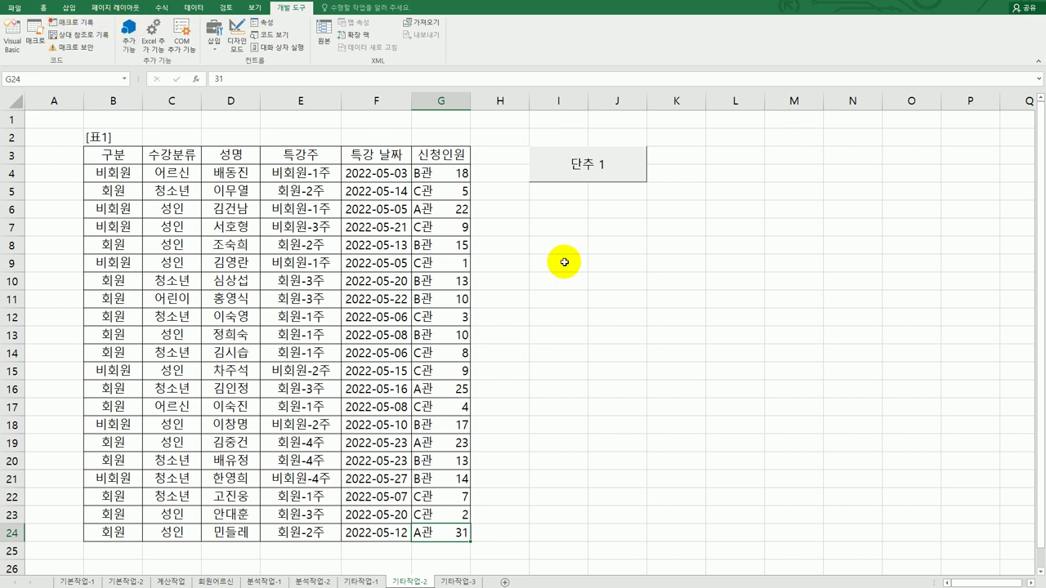
pyautogui.rightClick(586, 178)
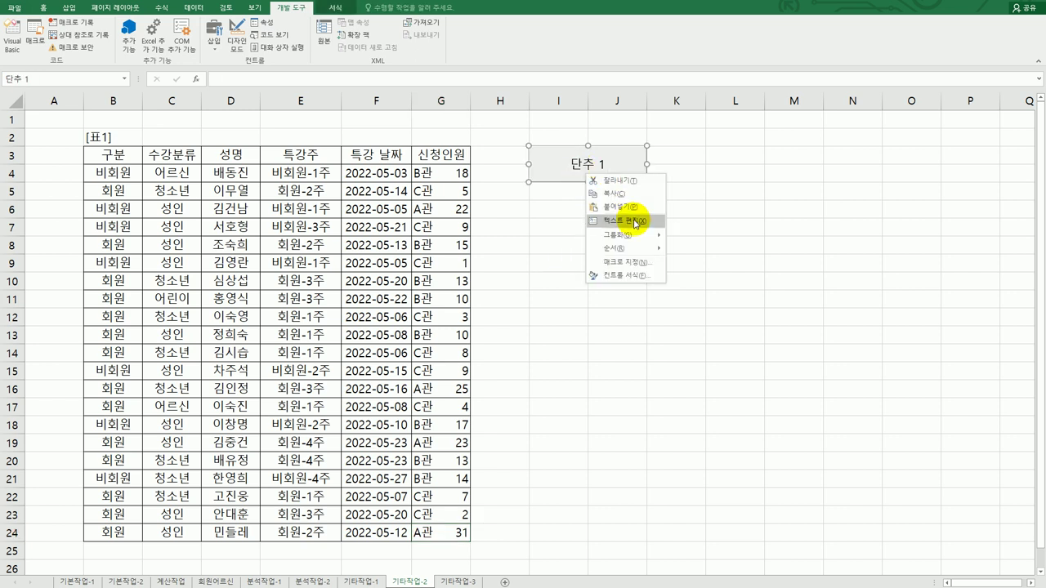
pyautogui.click(635, 221)
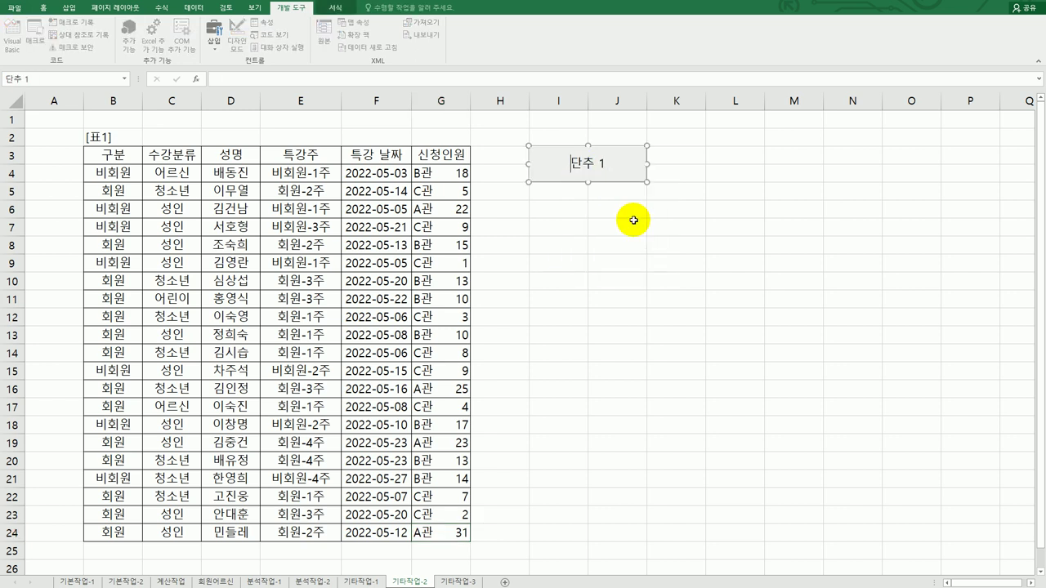
pyautogui.hotkey('ctrl', 'a')
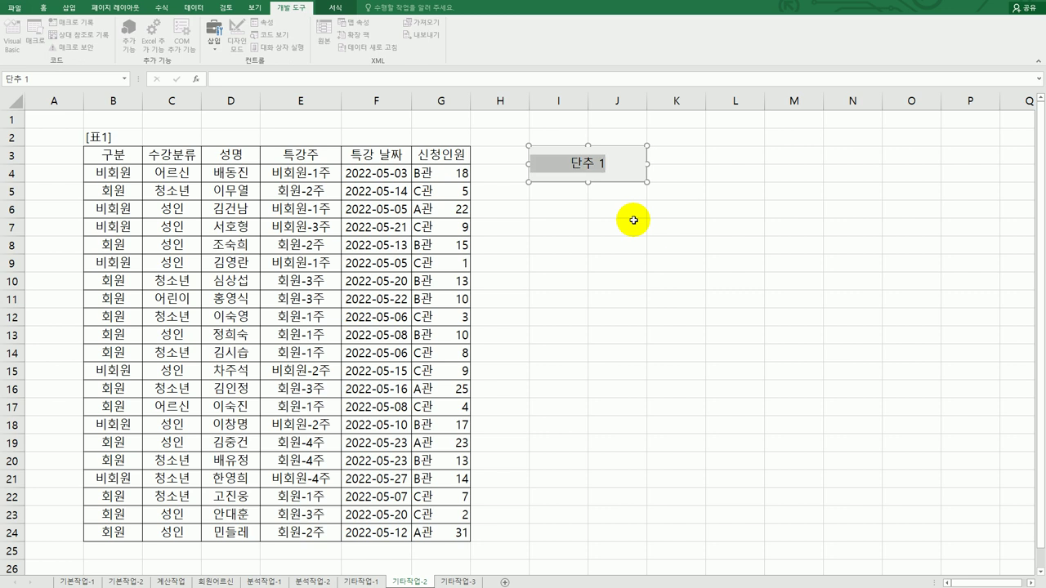
pyautogui.write('수업장소')
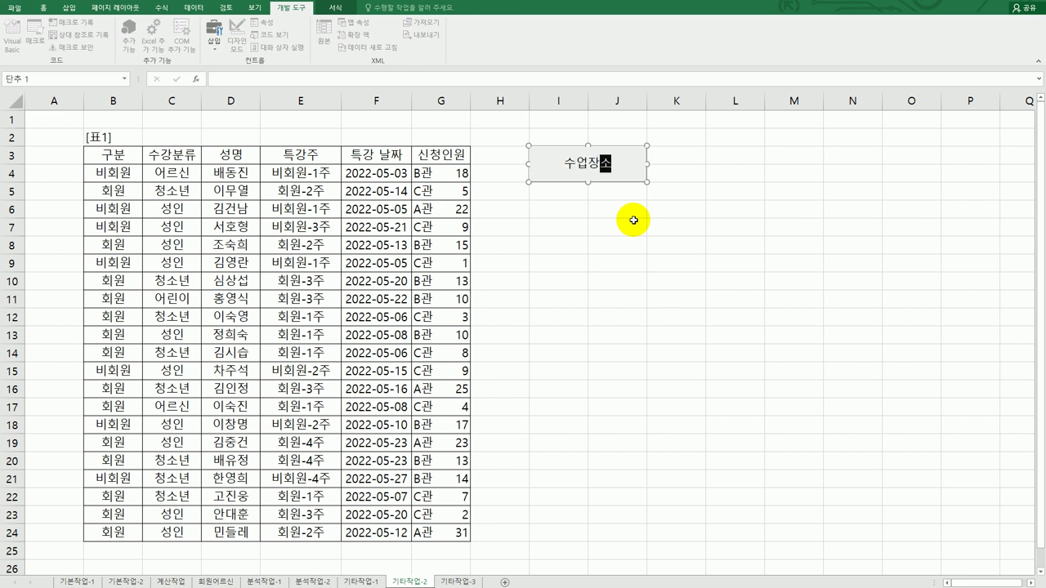
# Insert a second form button over cells I6:J7 and start recording a macro named 진행여부 for it
pyautogui.click(637, 222)
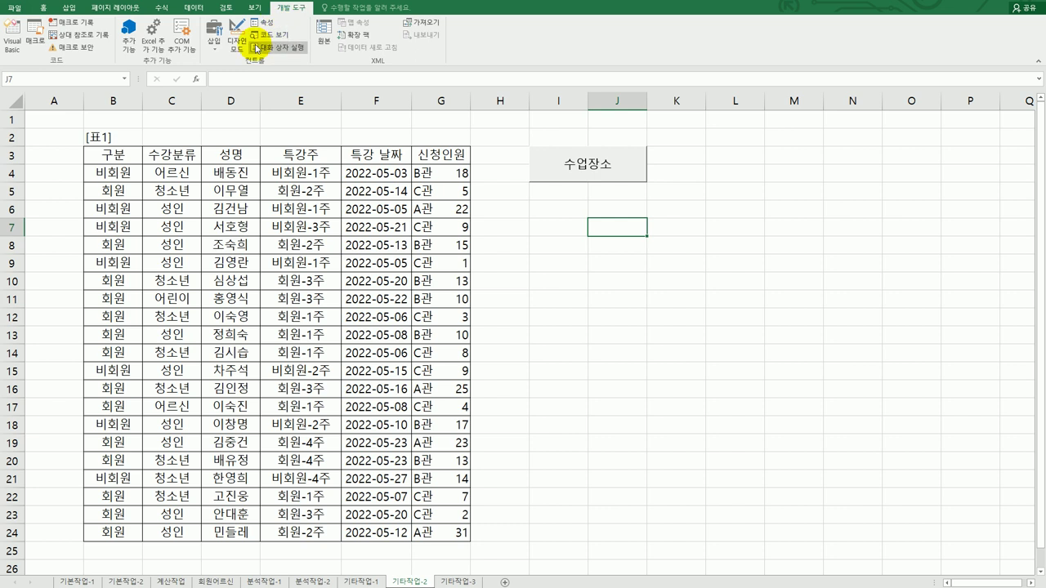
pyautogui.click(214, 47)
pyautogui.click(211, 47)
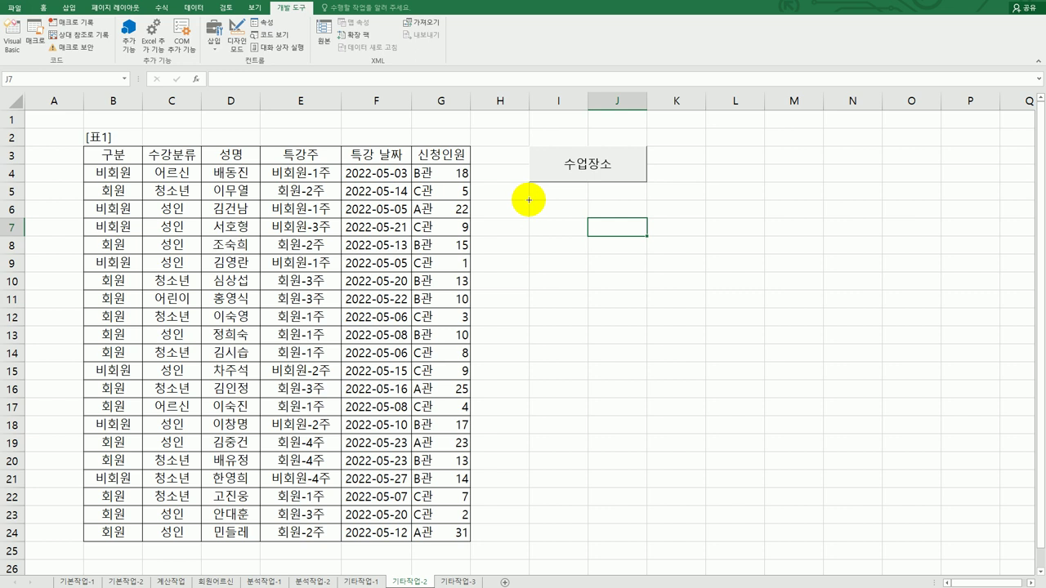
pyautogui.moveTo(529, 199); pyautogui.dragTo(631, 232)
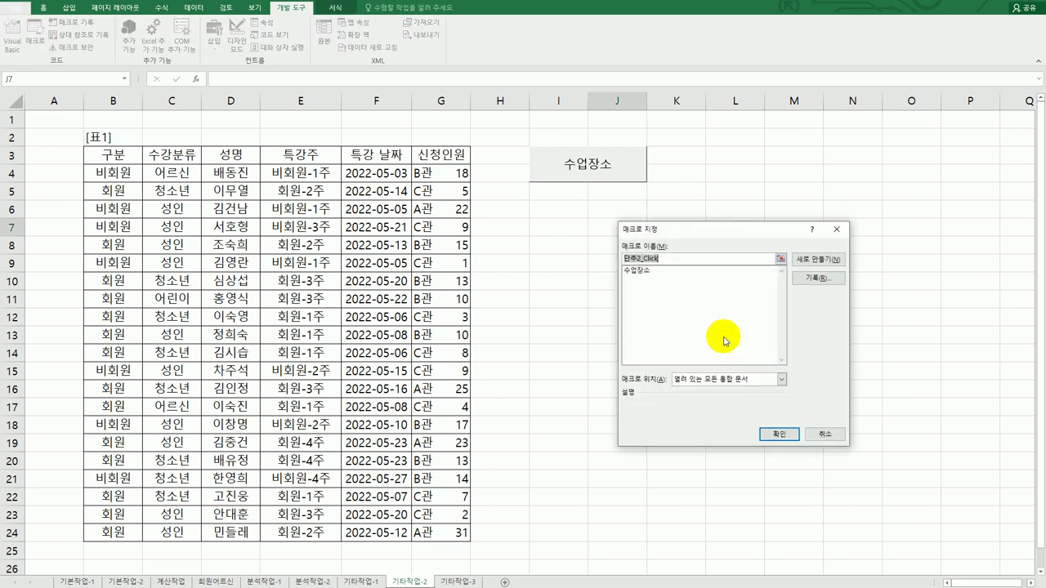
pyautogui.write('진행여부')
pyautogui.click(815, 278)
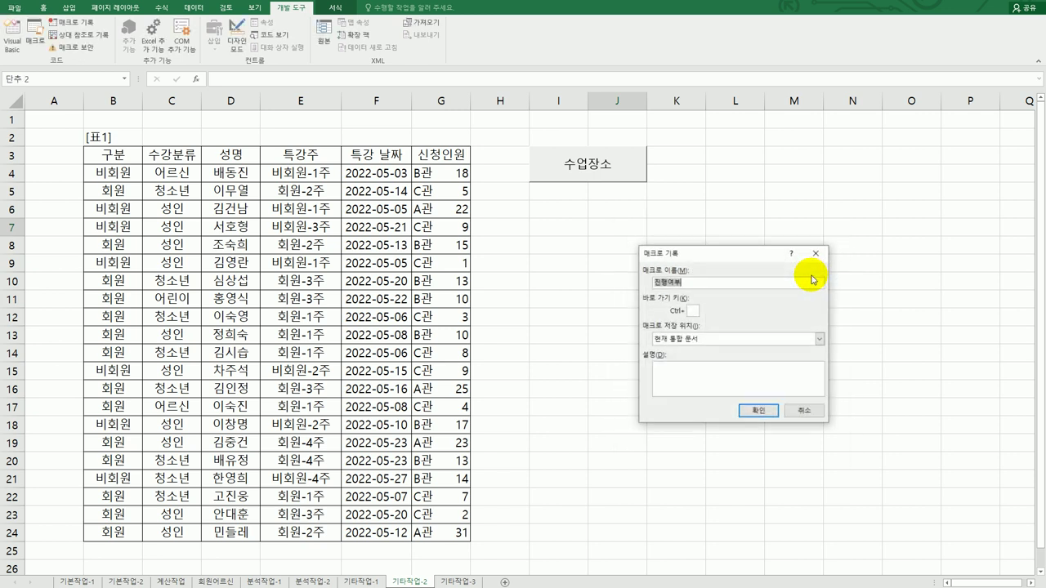
pyautogui.click(760, 411)
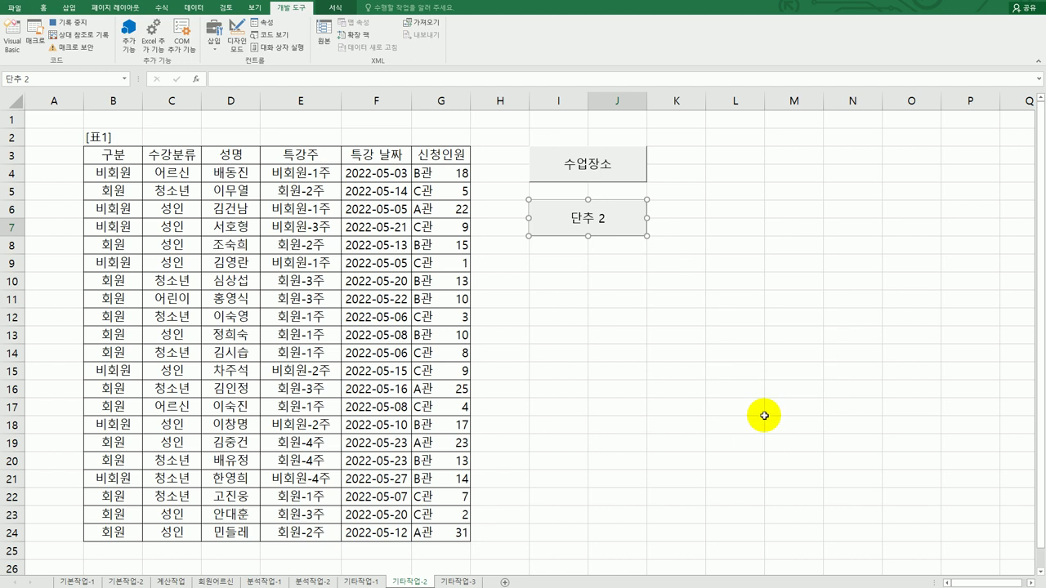
# Apply the custom number format [>=5]"수업진행";"폐강" to the 신청인원 values in G4:G24
pyautogui.moveTo(450, 172); pyautogui.dragTo(438, 530)
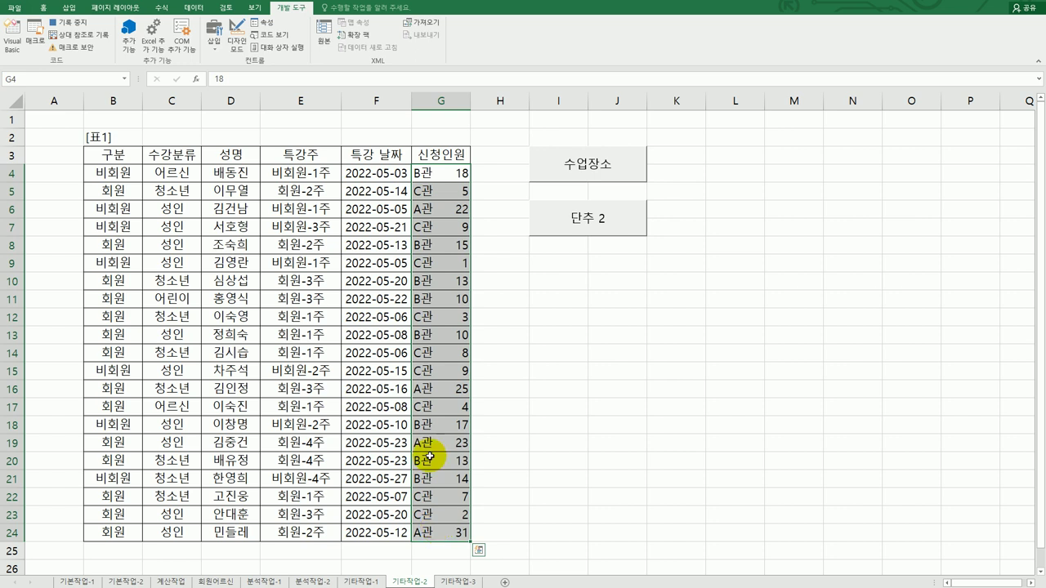
pyautogui.rightClick(444, 262)
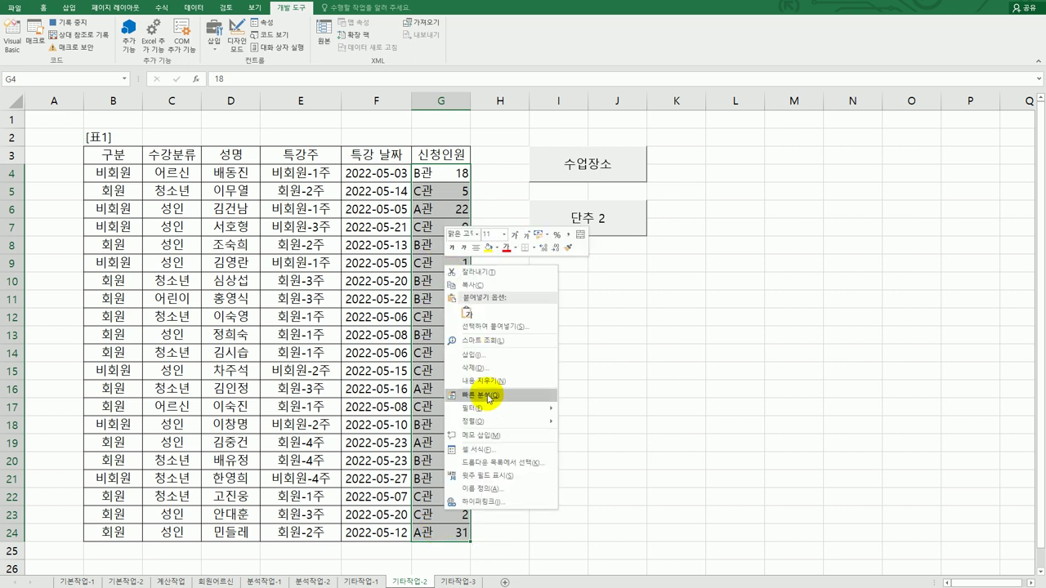
pyautogui.click(495, 450)
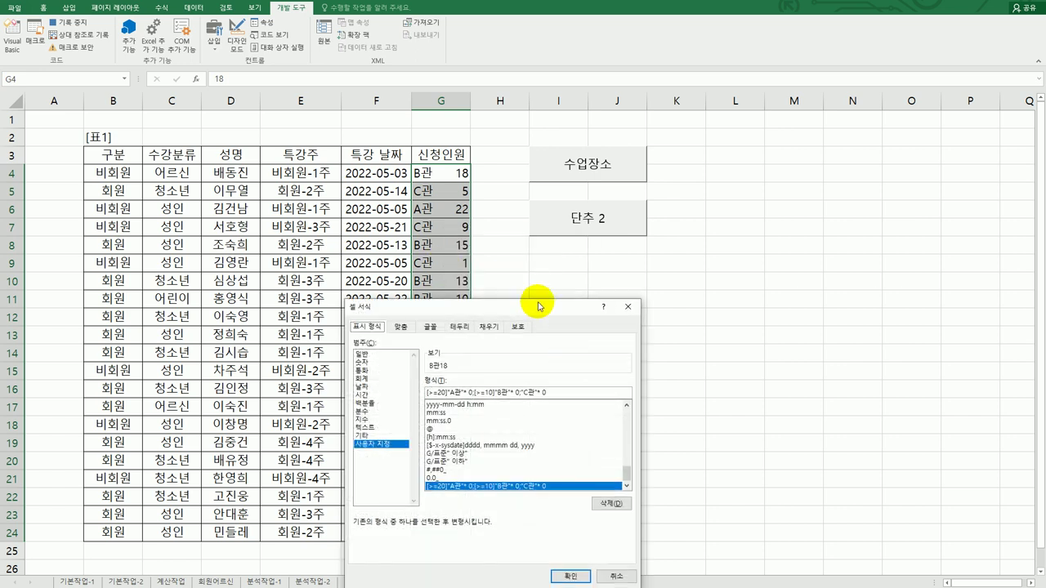
pyautogui.moveTo(539, 309); pyautogui.dragTo(703, 245)
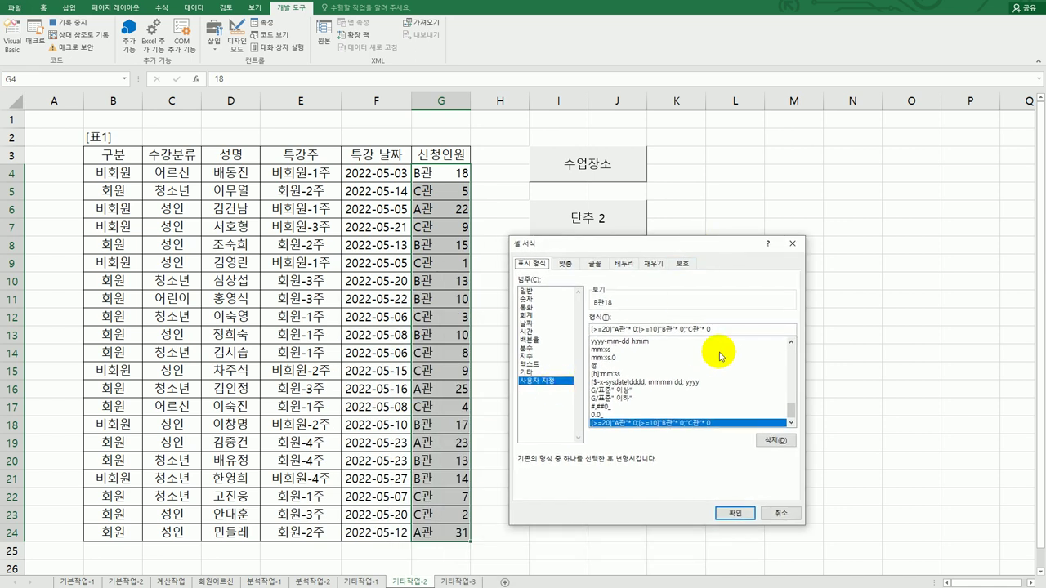
pyautogui.moveTo(731, 329); pyautogui.dragTo(524, 329)
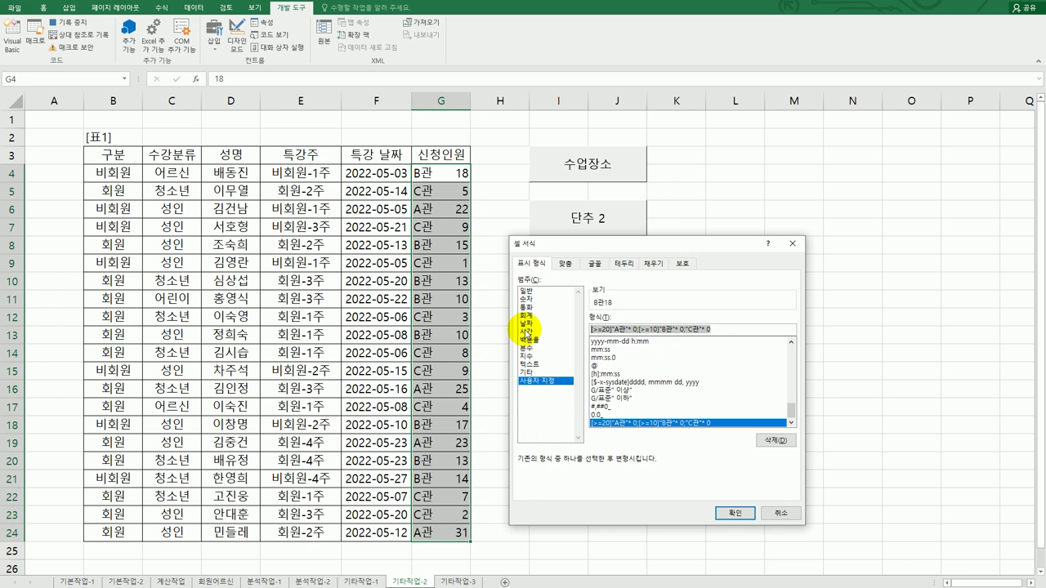
pyautogui.write('[>')
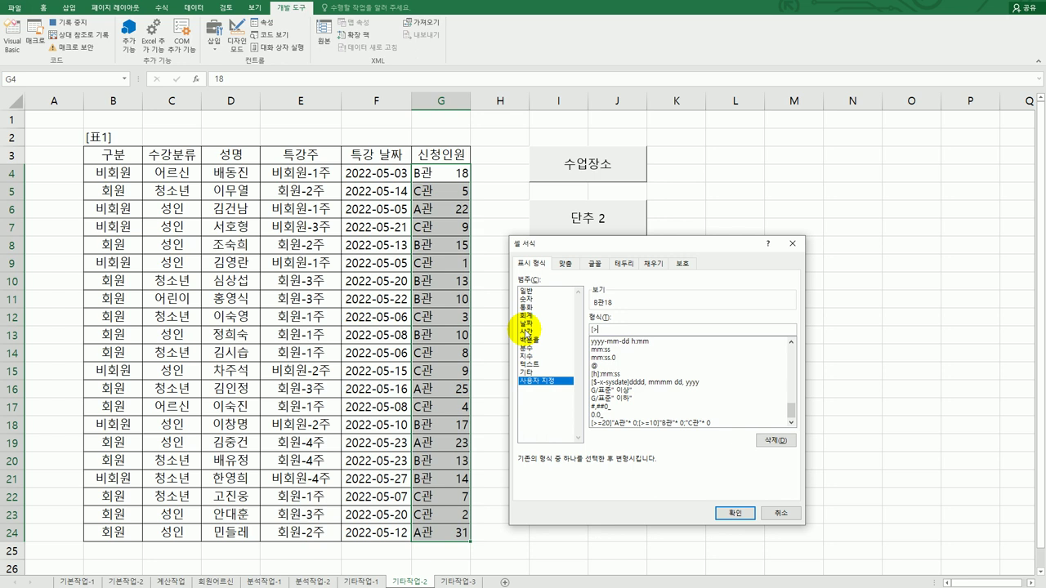
pyautogui.write('=5]"수업진행"')
pyautogui.write(';"폐강"')
pyautogui.click(733, 513)
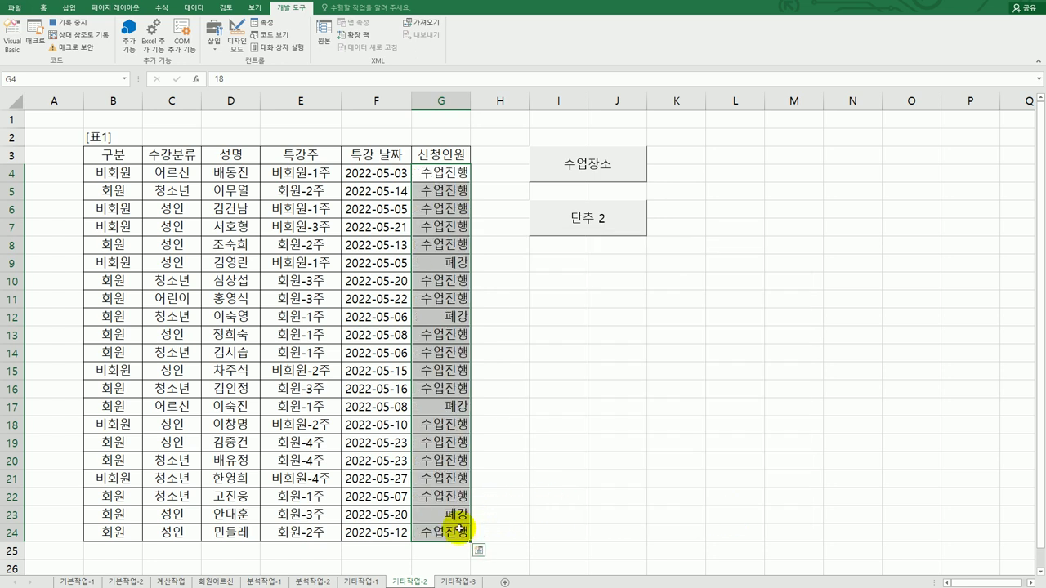
# Select cell G24, stop recording the macro, and change the second button's text to 진행여부
pyautogui.click(449, 536)
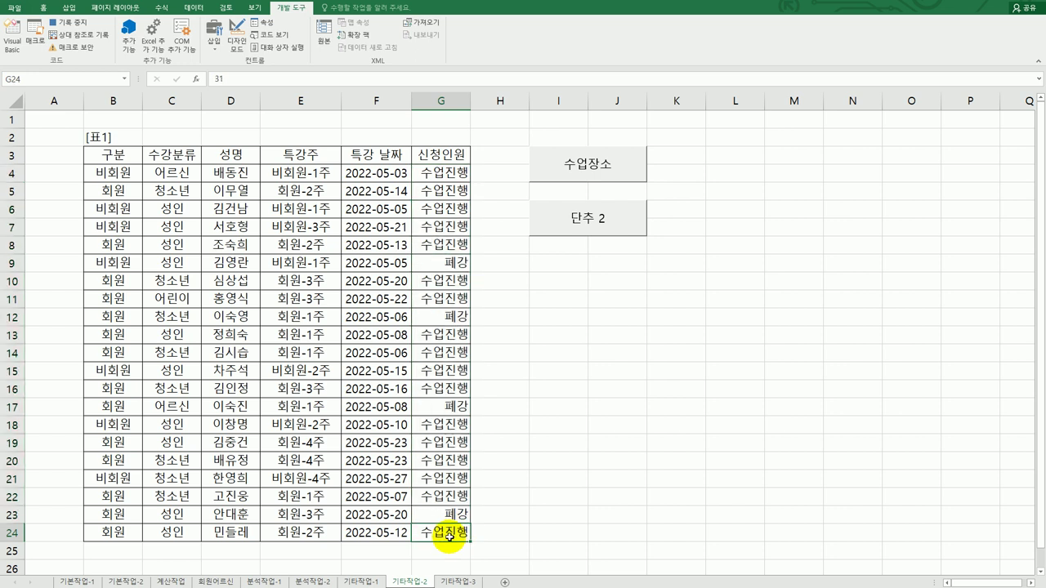
pyautogui.click(85, 24)
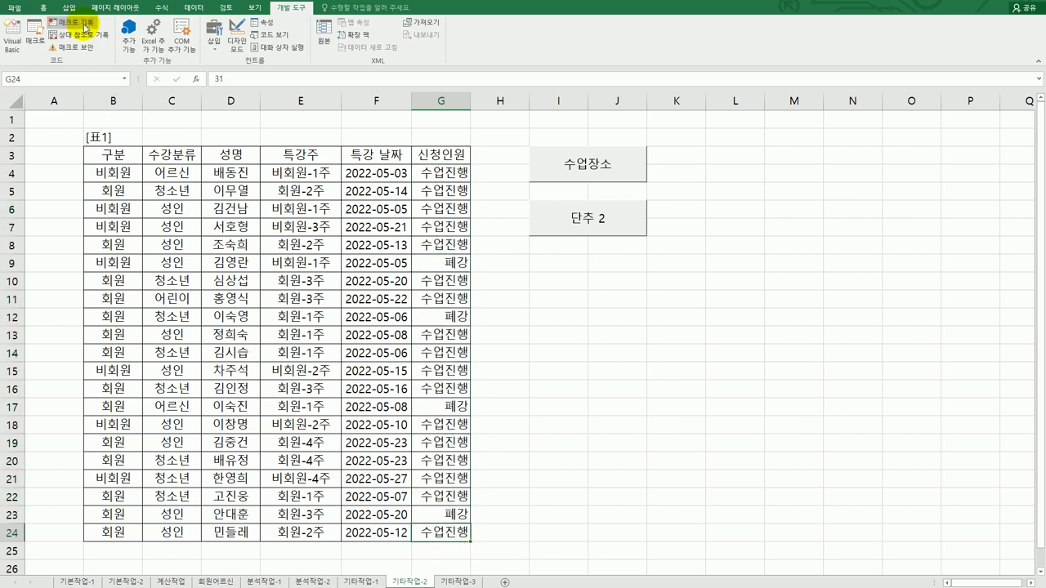
pyautogui.rightClick(621, 231)
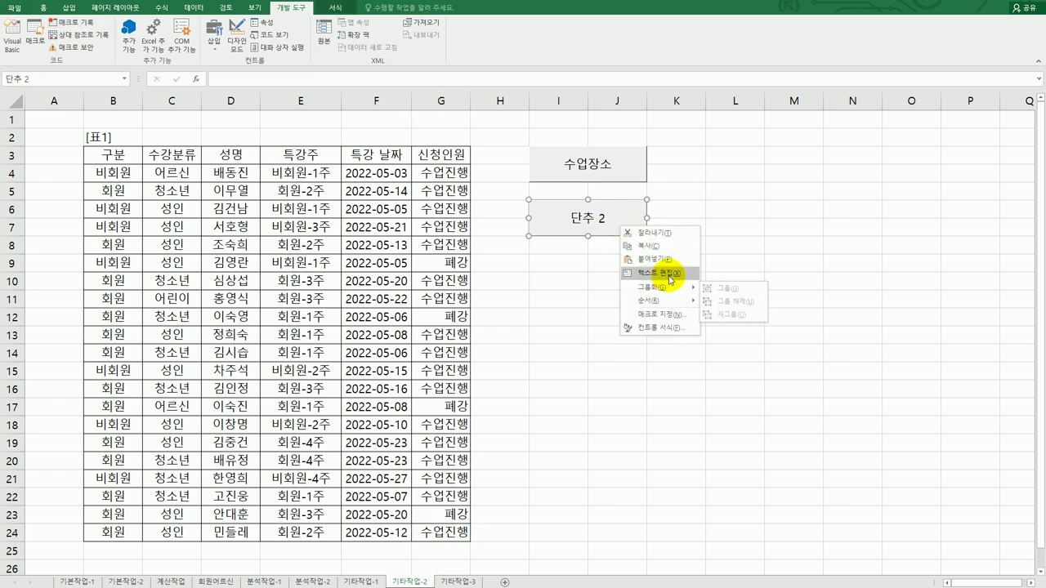
pyautogui.click(668, 274)
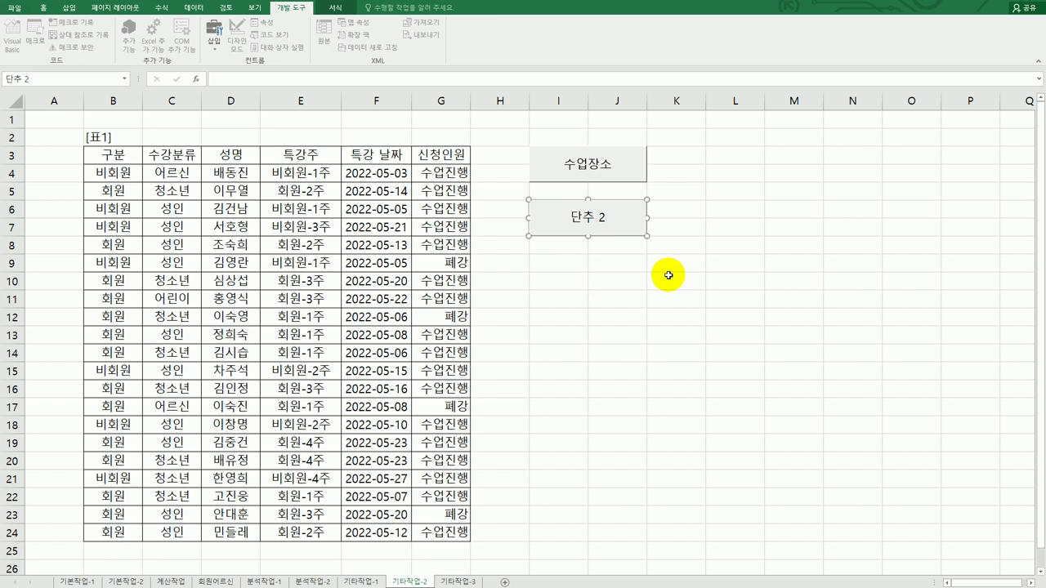
pyautogui.hotkey('ctrl', 'a')
pyautogui.write('진해ㅇ여부')
pyautogui.click(667, 284)
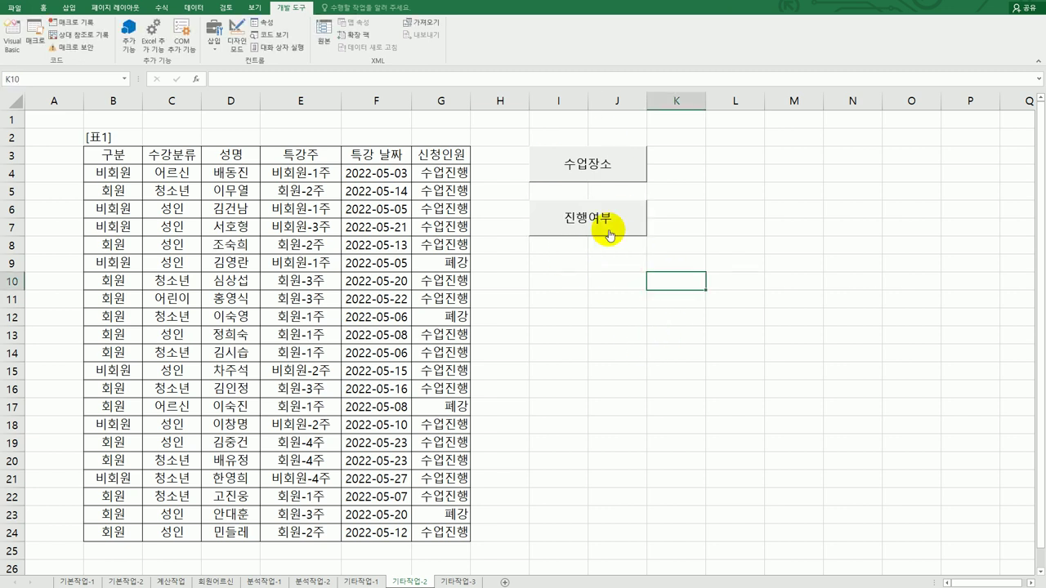
# Test both macro buttons by running 수업장소, 진행여부, and 수업장소 again
pyautogui.click(596, 167)
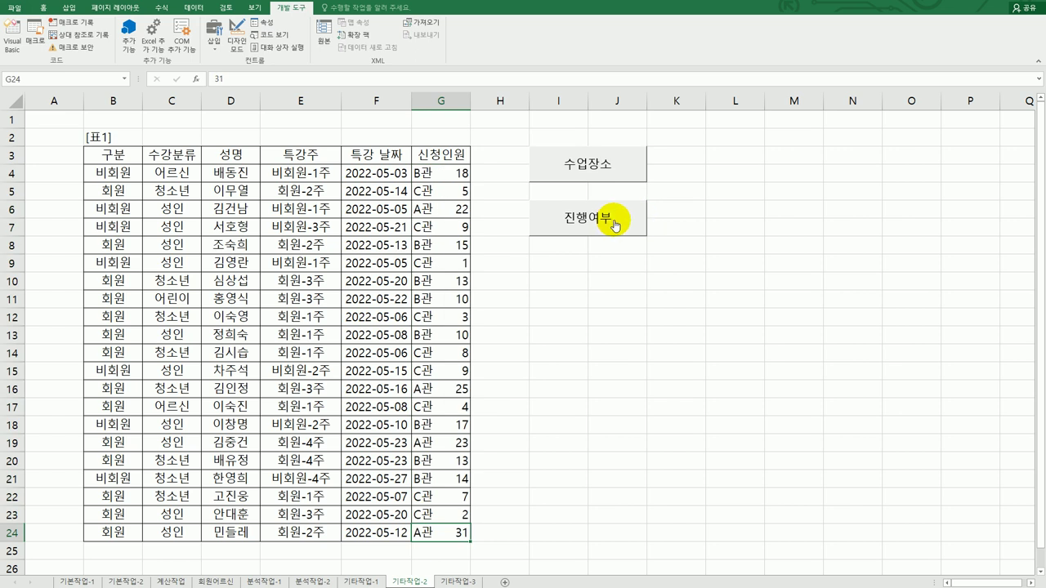
pyautogui.click(613, 224)
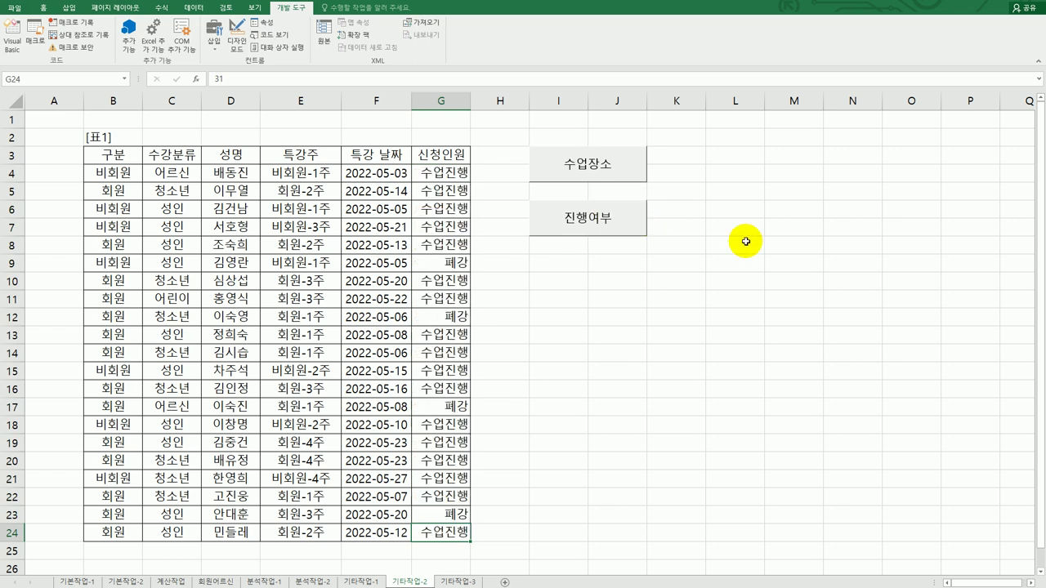
pyautogui.click(635, 169)
pyautogui.click(753, 310)
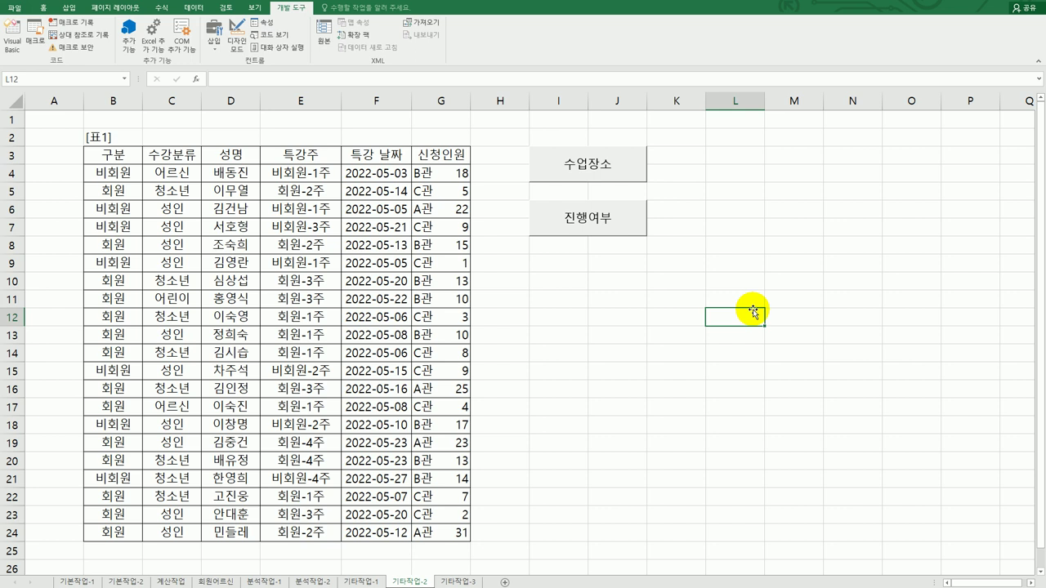
# On the 기타작업-3 sheet, turn on design mode and open the click event code of the 특강신청 button
pyautogui.click(470, 577)
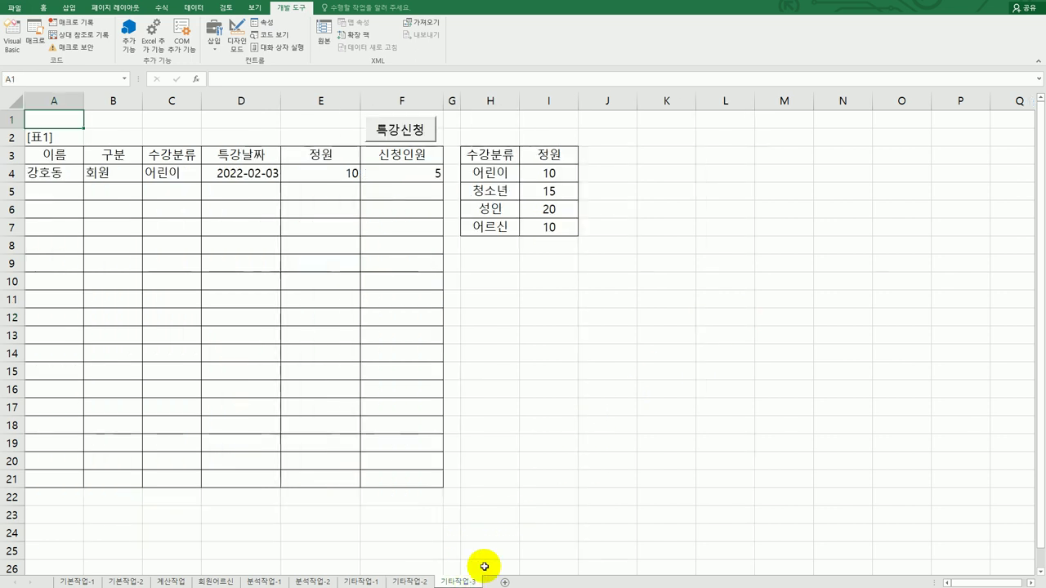
pyautogui.click(580, 469)
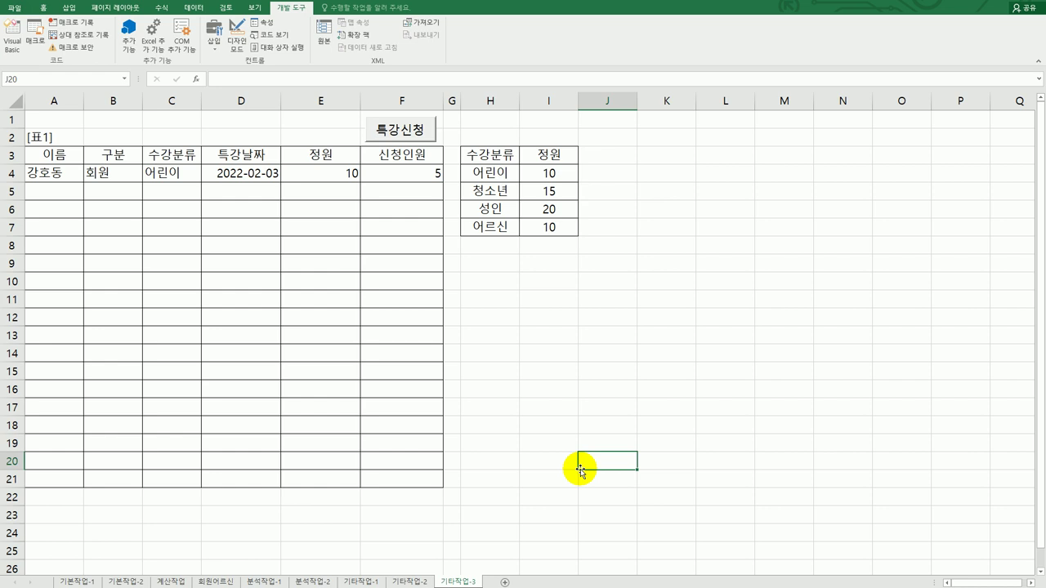
pyautogui.click(413, 136)
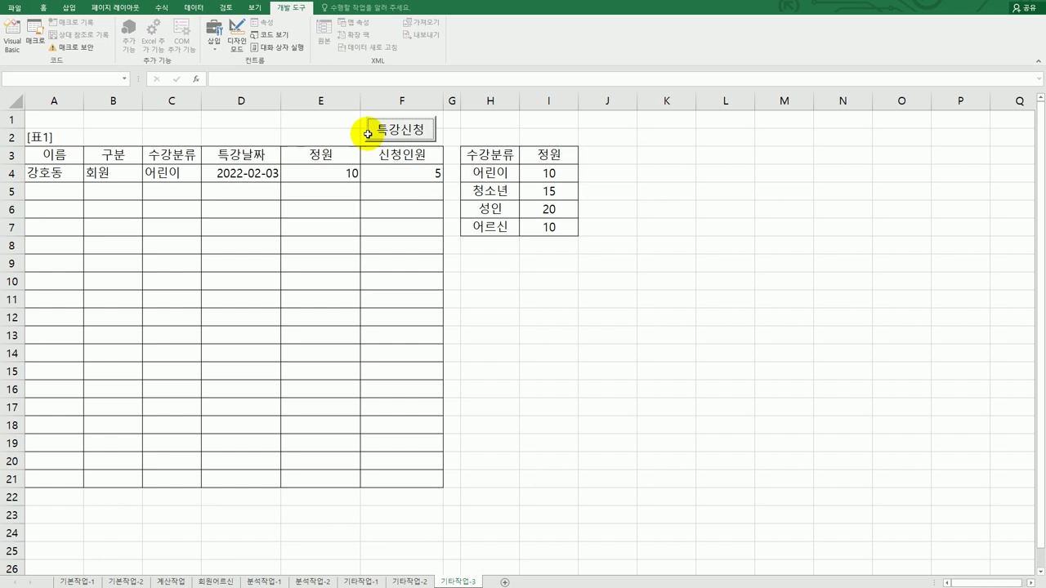
pyautogui.click(629, 319)
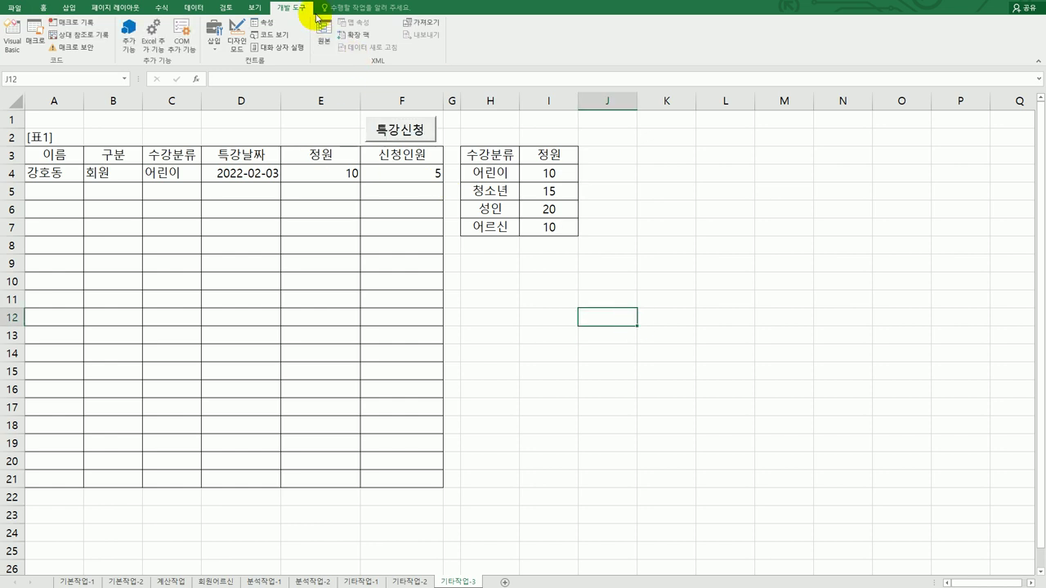
pyautogui.click(237, 51)
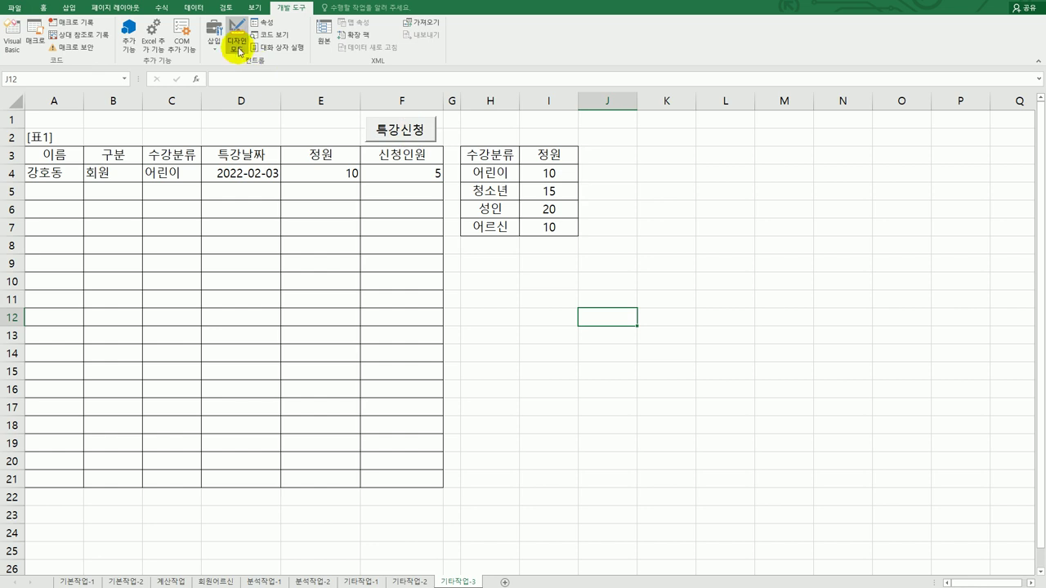
pyautogui.click(417, 138)
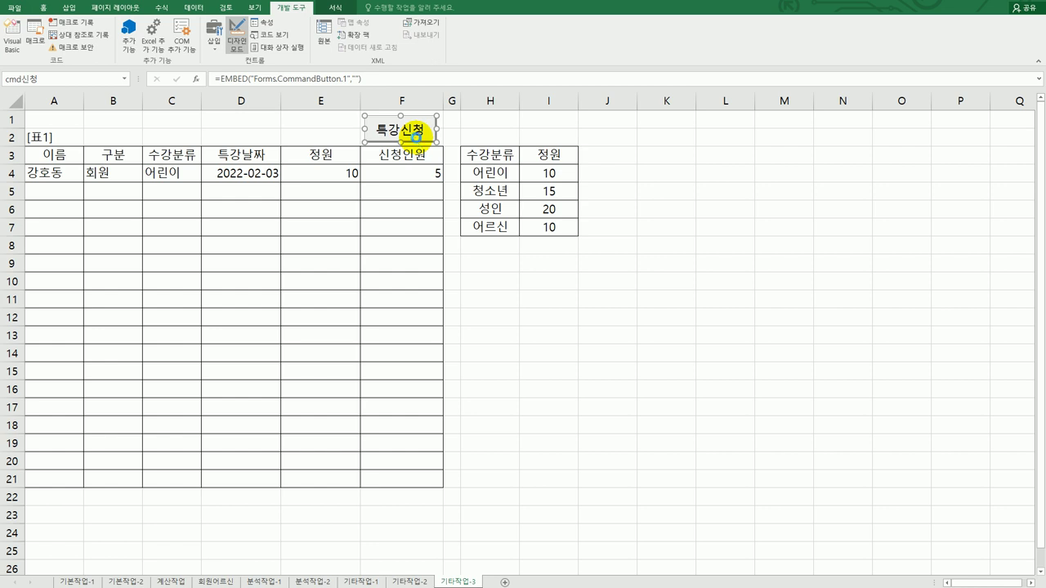
pyautogui.doubleClick(418, 140)
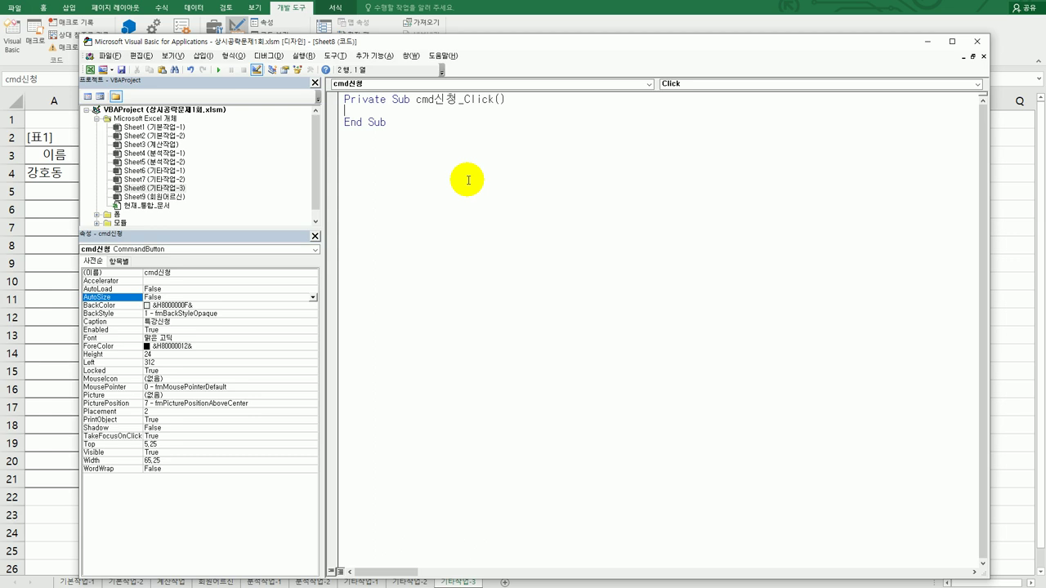
# Enter 특강신청.Show in the cmd신청_Click procedure so the button opens the 특강신청 form
pyautogui.press('Tab')
pyautogui.write('특강신청.sh')
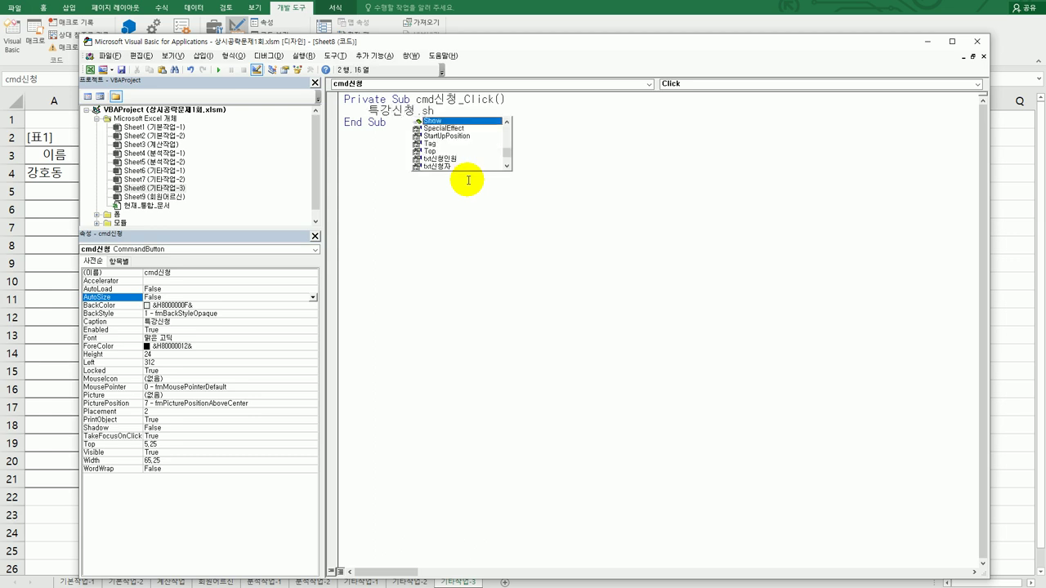
pyautogui.press('Tab')
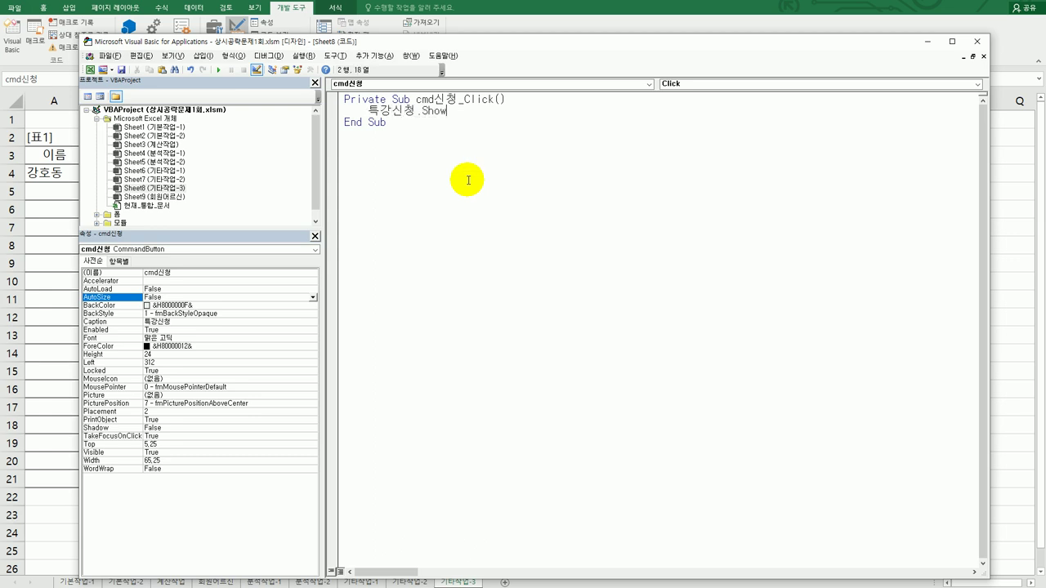
pyautogui.press('Down')
pyautogui.press('Down')
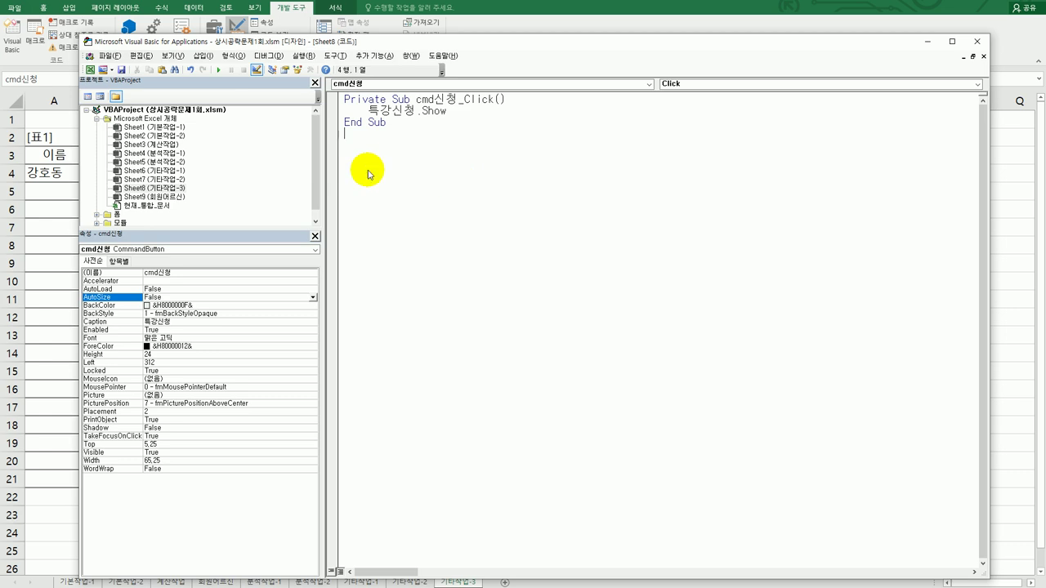
# Open the code of the 특강신청 user form and add a UserForm_Initialize event procedure
pyautogui.moveTo(311, 152); pyautogui.dragTo(98, 201)
pyautogui.doubleClick(109, 207)
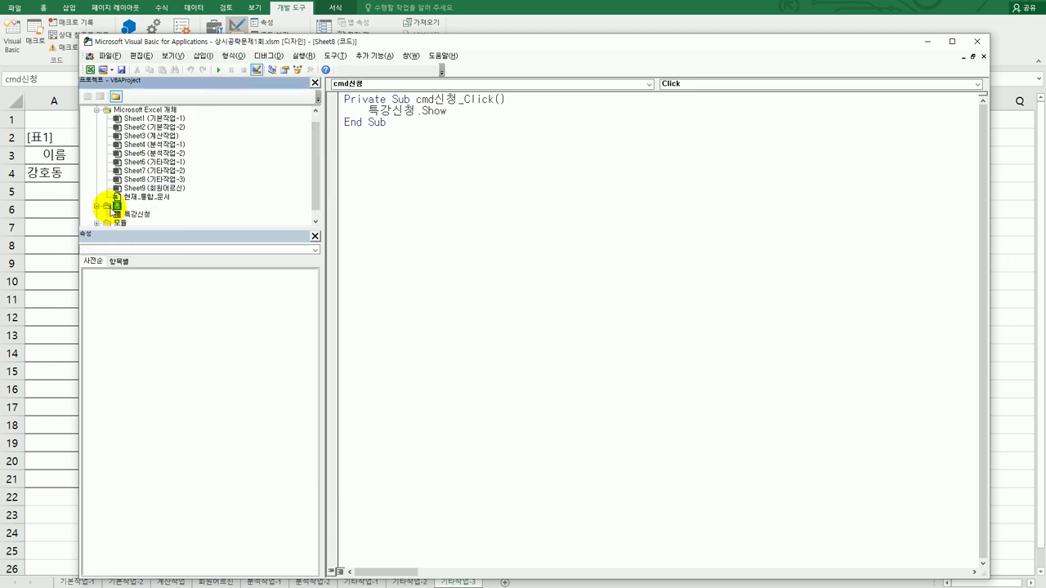
pyautogui.doubleClick(136, 214)
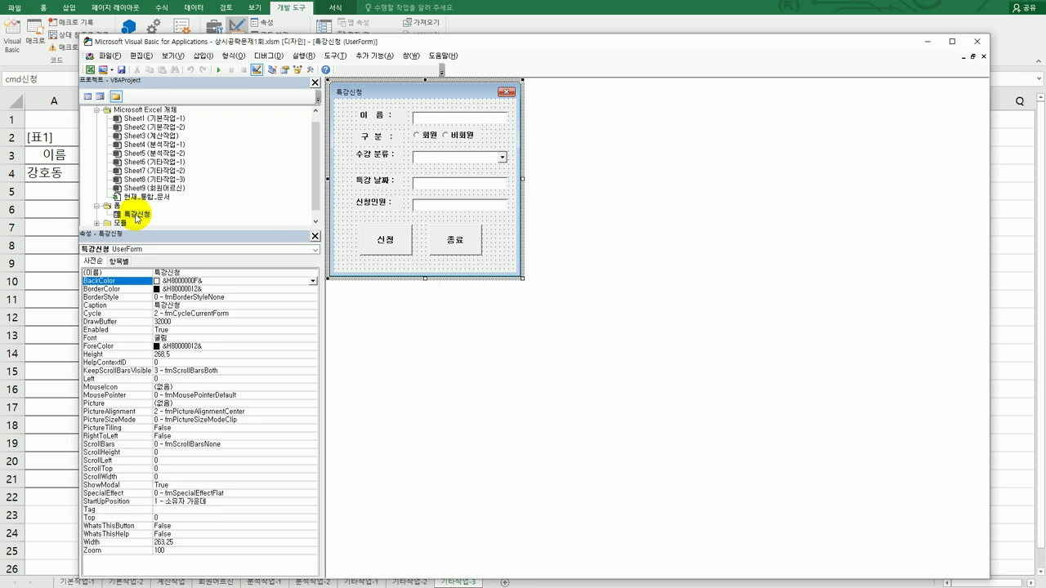
pyautogui.click(85, 98)
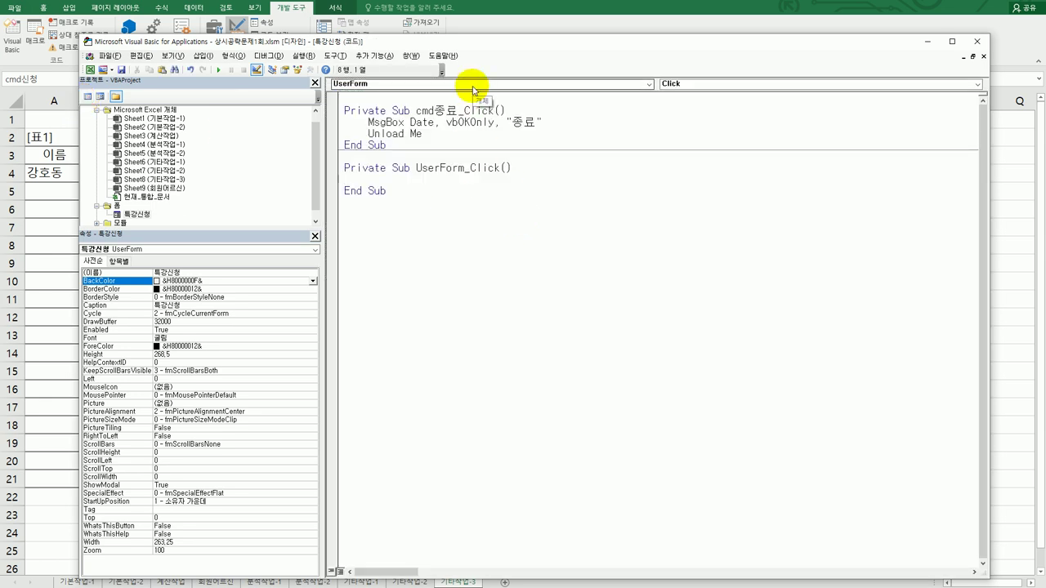
pyautogui.click(716, 85)
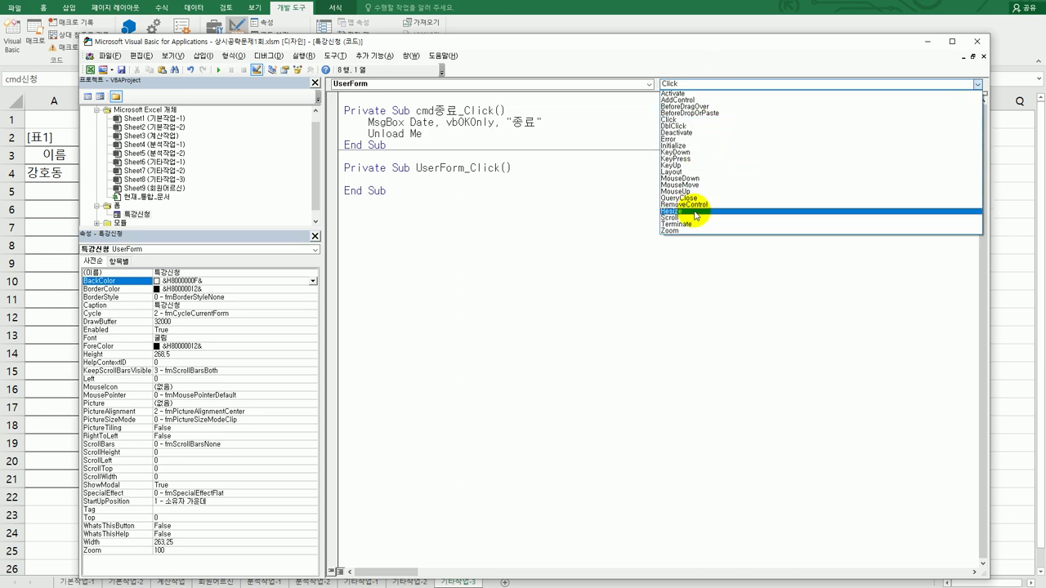
pyautogui.click(690, 145)
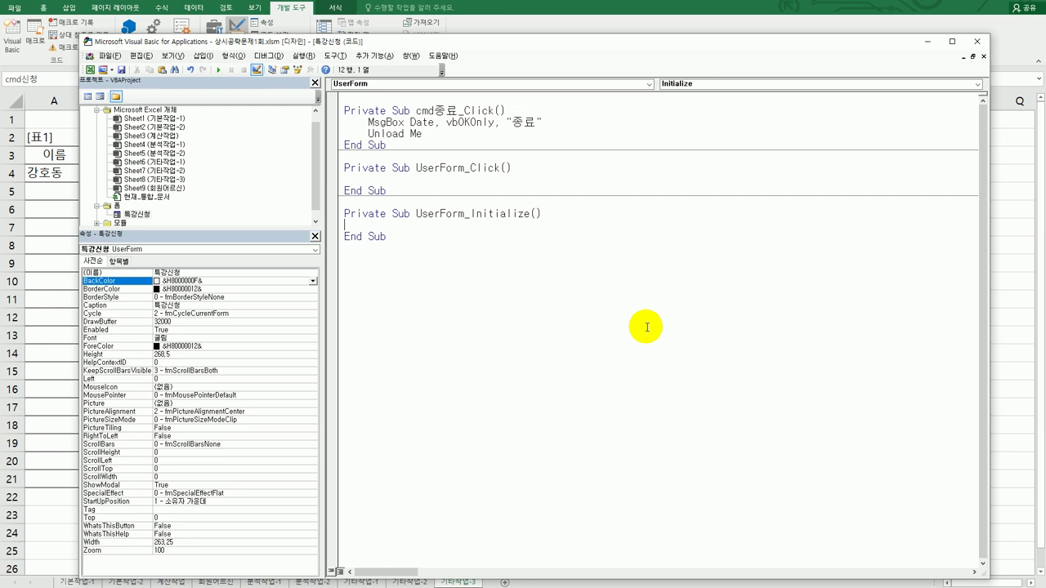
# In the UserForm_Initialize procedure, enter opt회원 = True so the 회원 option is selected by default
pyautogui.press('Tab')
pyautogui.write('opt 회원 = ㅅ')
pyautogui.press('BackSpace')
pyautogui.press('Hangul')
pyautogui.write('true')
pyautogui.press('Return')
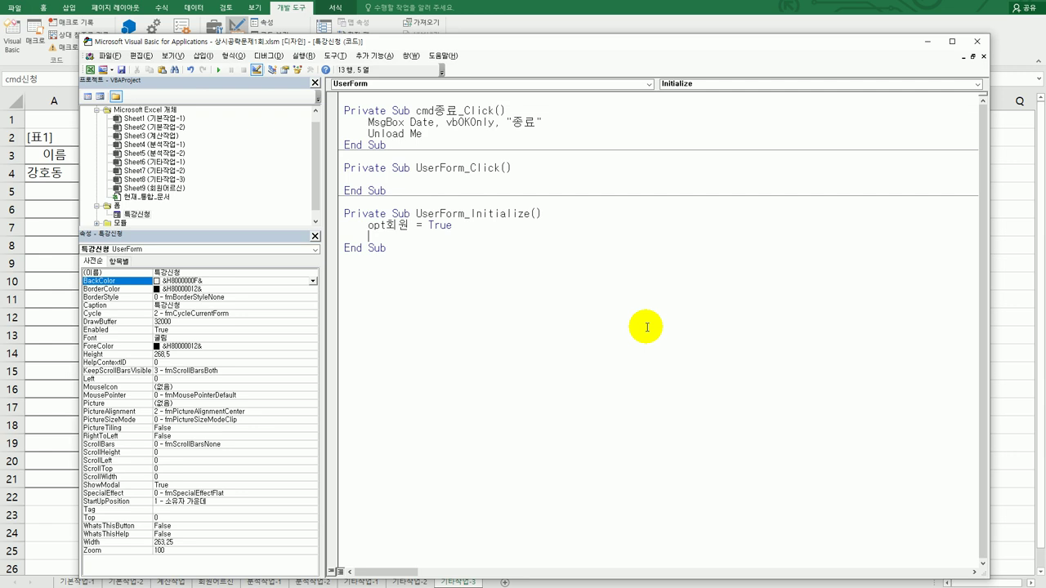
# Add the line txt특강날짜 = Date to UserForm_Initialize to fill the 특강 날짜 box with the current date
pyautogui.write('txt')
pyautogui.write('특강날ㅉ')
pyautogui.write('ㅏ = ')
pyautogui.write('date')
pyautogui.press('Return')
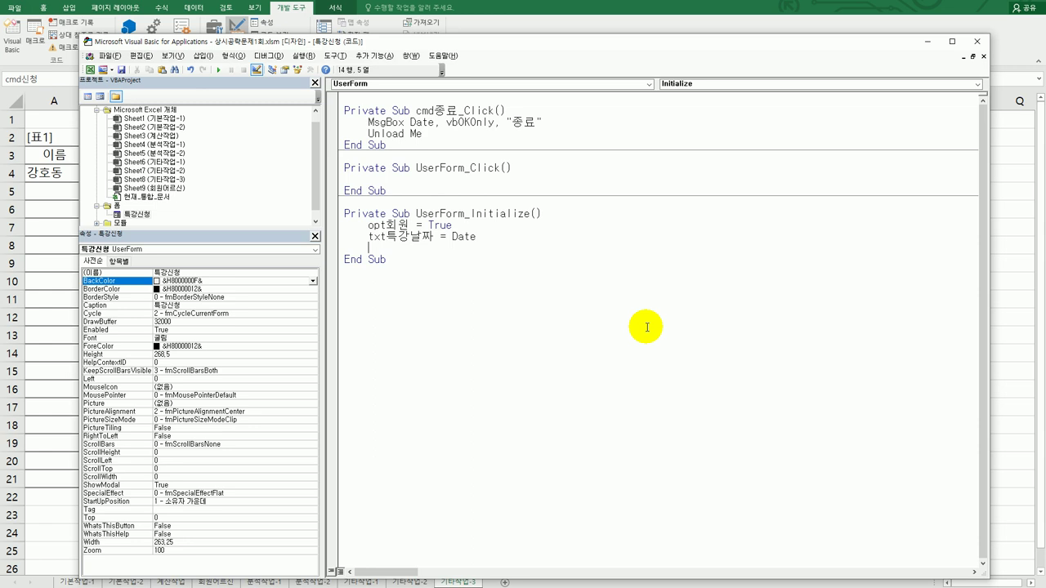
# Add cmb분류.RowSource = "H4:I7" to UserForm_Initialize as the source of the 수강 분류 list
pyautogui.write('cmb무')
pyautogui.write('류')
pyautogui.write('.')
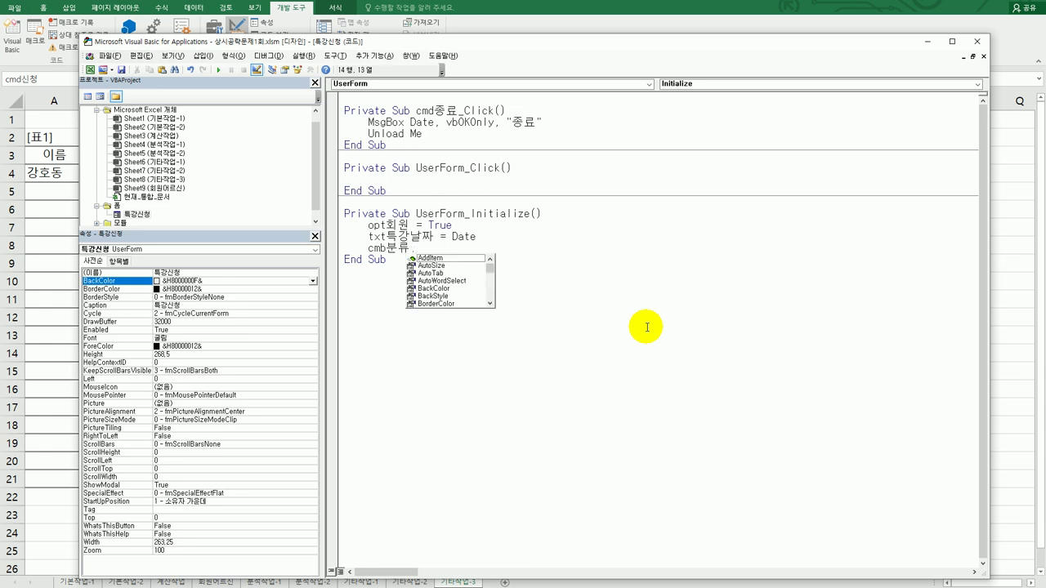
pyautogui.write('ro')
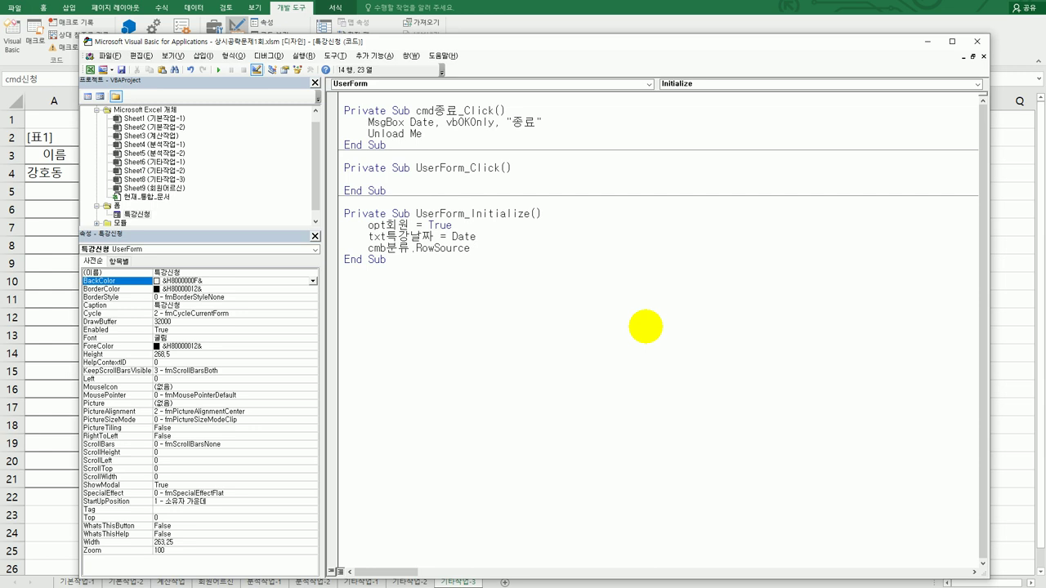
pyautogui.write(' = "H4:I7"')
pyautogui.press('Return')
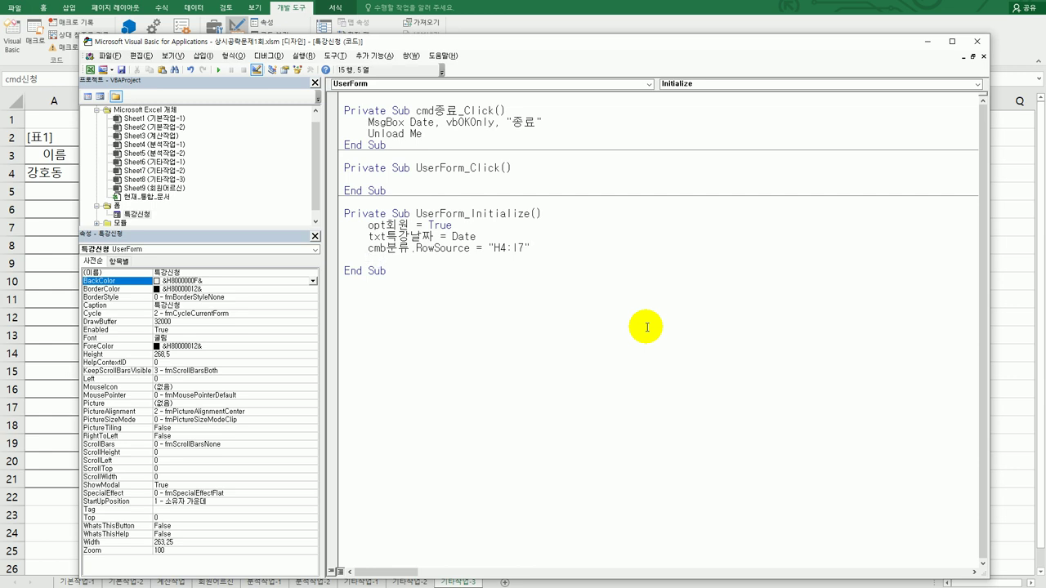
# Add cmb분류.ColumnCount = 2 to UserForm_Initialize so the 수강 분류 list shows two columns
pyautogui.write('cmb분류.채')
pyautogui.press('BackSpace')
pyautogui.press('BackSpace')
pyautogui.press('Hangul')
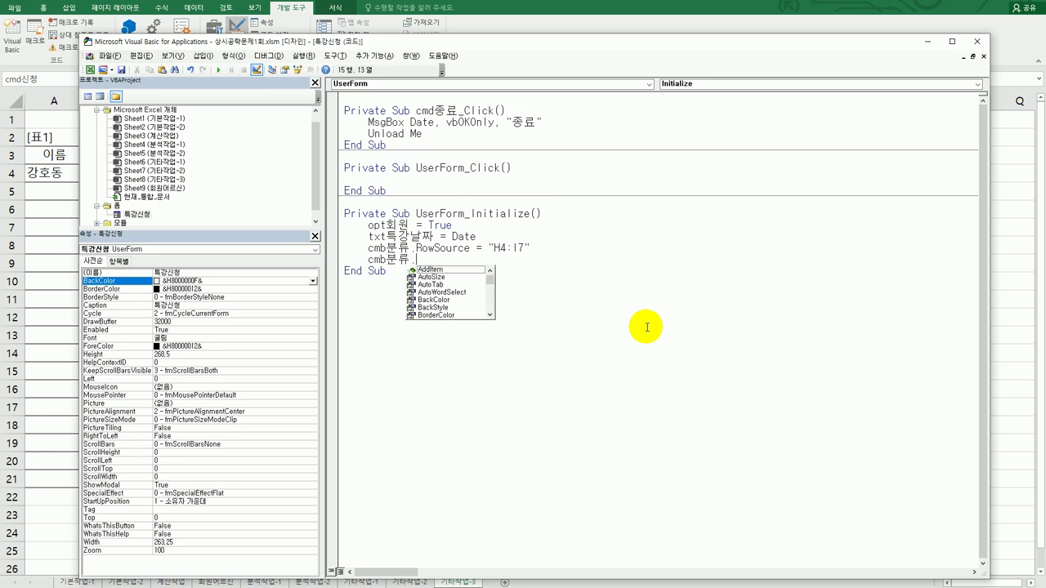
pyautogui.write('co')
pyautogui.press('Down')
pyautogui.press('Tab')
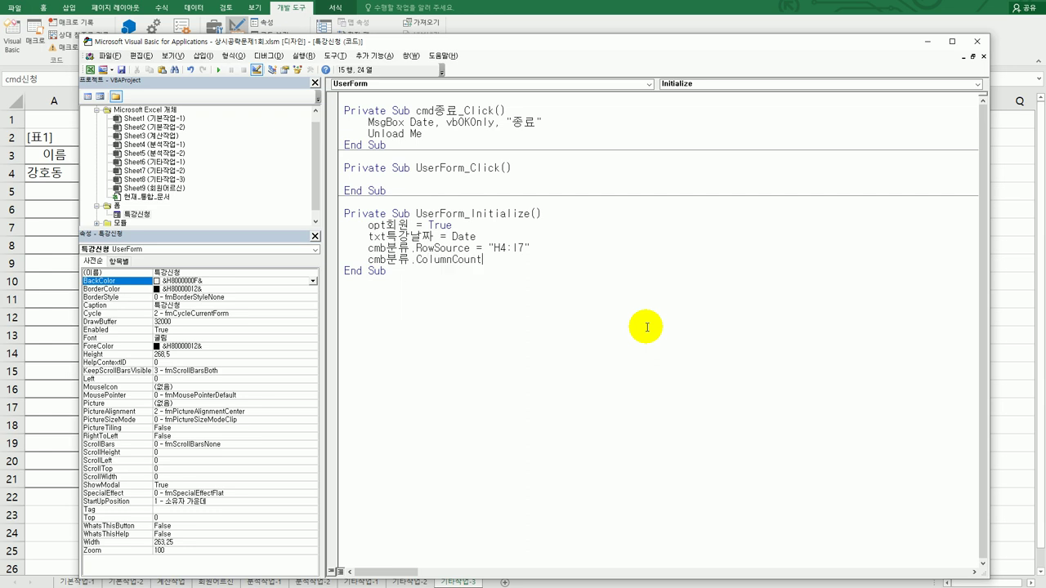
pyautogui.write('=2')
pyautogui.press('Down')
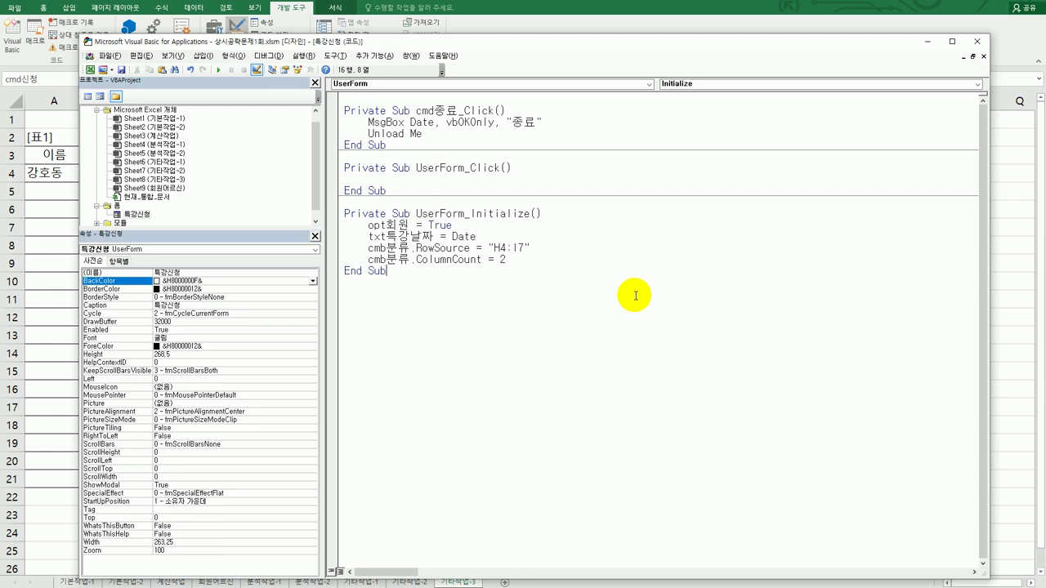
# Return to the 특강신청 form design and open the click event procedure of its 신청 button
pyautogui.doubleClick(137, 214)
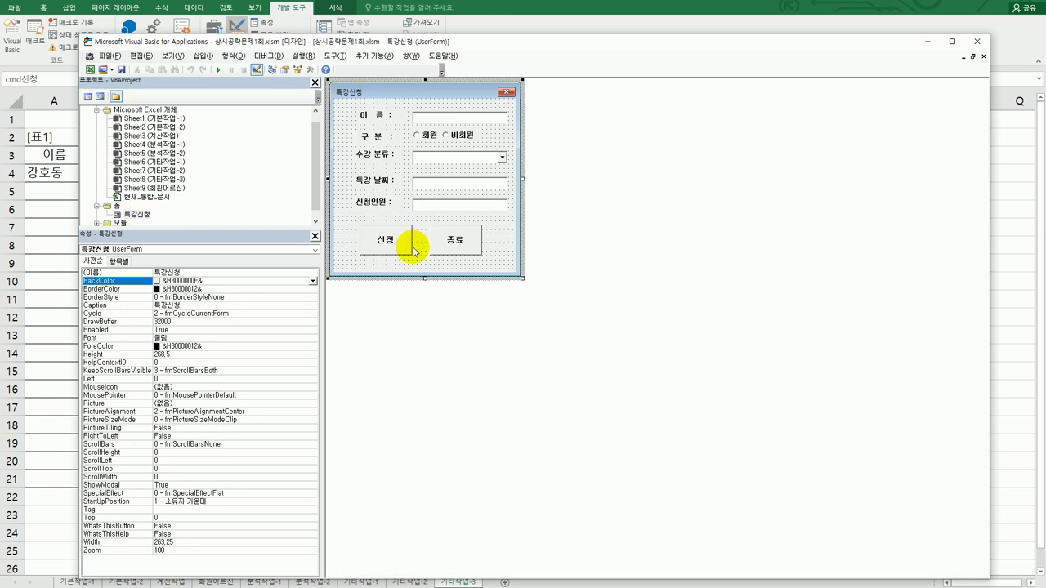
pyautogui.click(386, 249)
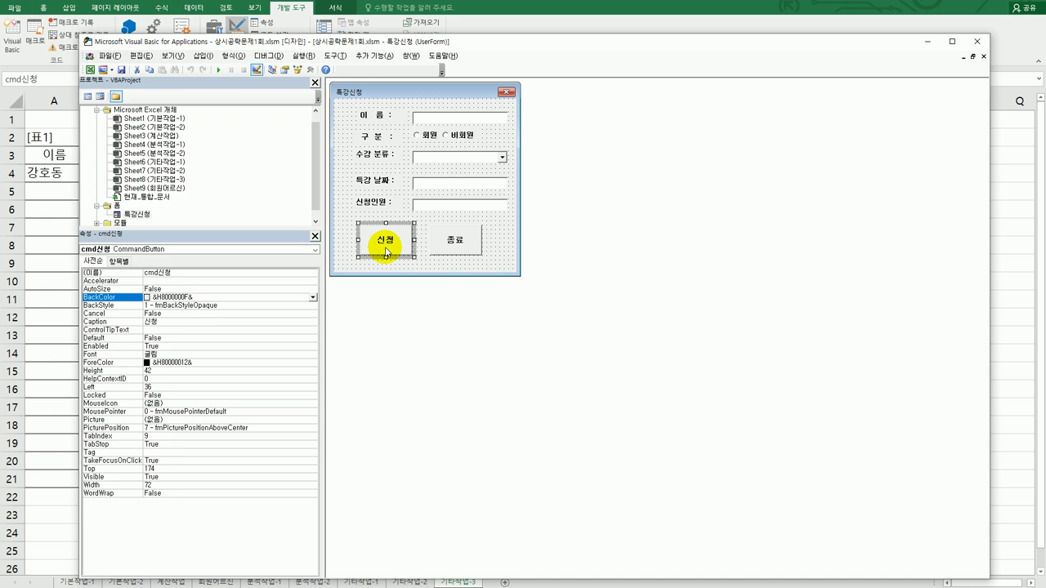
pyautogui.doubleClick(387, 252)
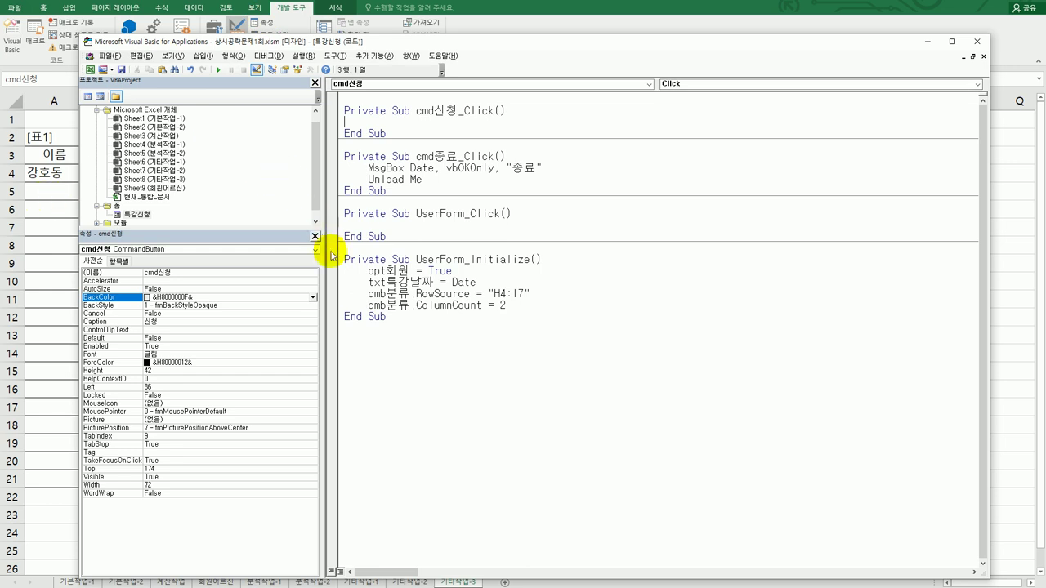
pyautogui.press('Tab')
pyautogui.write('입력행 =')
pyautogui.press('BackSpace')
pyautogui.press('BackSpace')
pyautogui.press('BackSpace')
pyautogui.press('BackSpace')
pyautogui.press('BackSpace')
pyautogui.press('BackSpace')
# In cmd신청_Click, enter i = Range("a3").CurrentRegion.Rows.Count + 2 to calculate the input row
pyautogui.write('i = range("a')
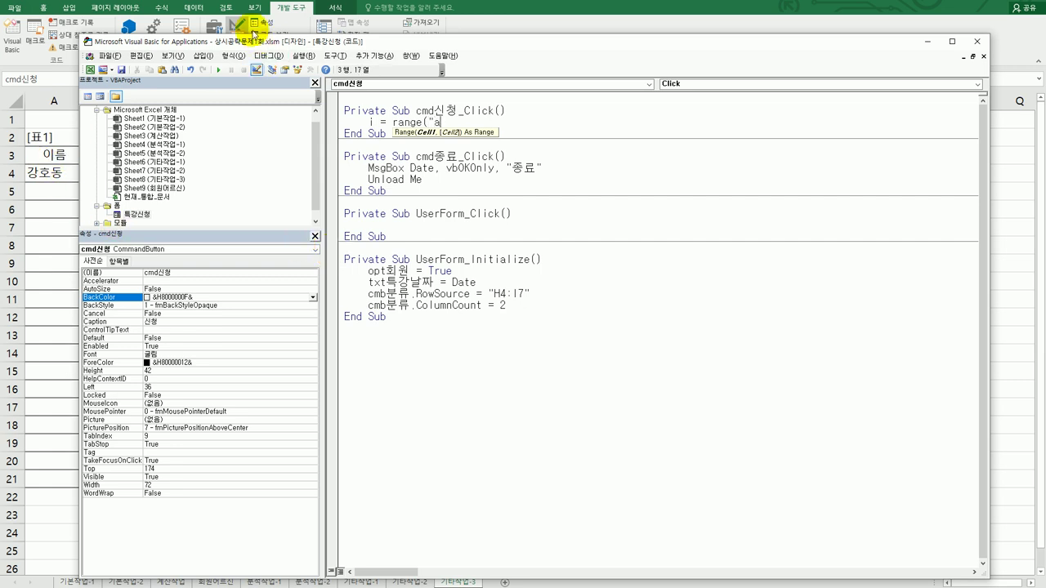
pyautogui.moveTo(276, 40); pyautogui.dragTo(300, 38)
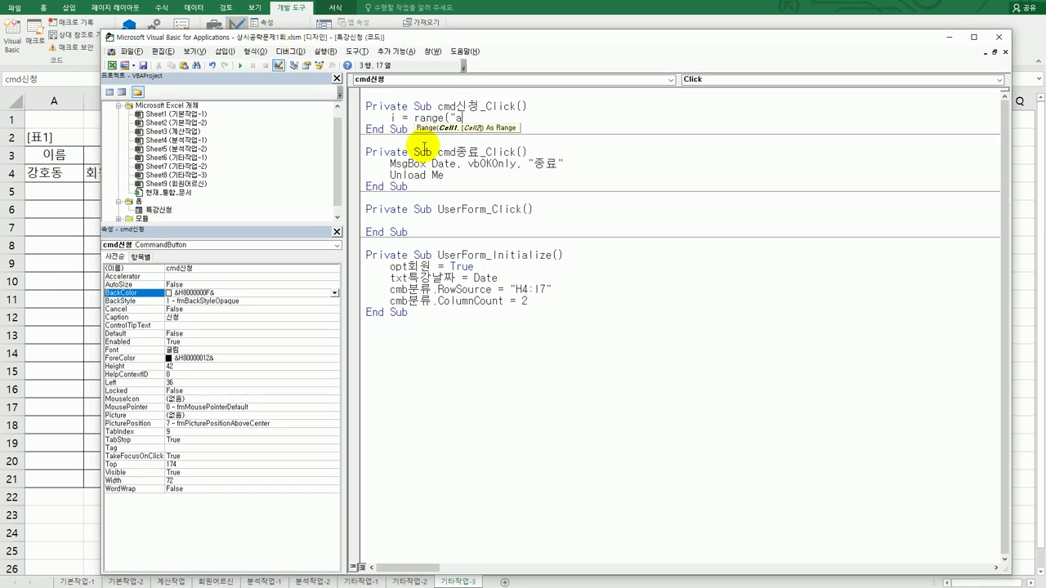
pyautogui.write('3"')
pyautogui.write(').')
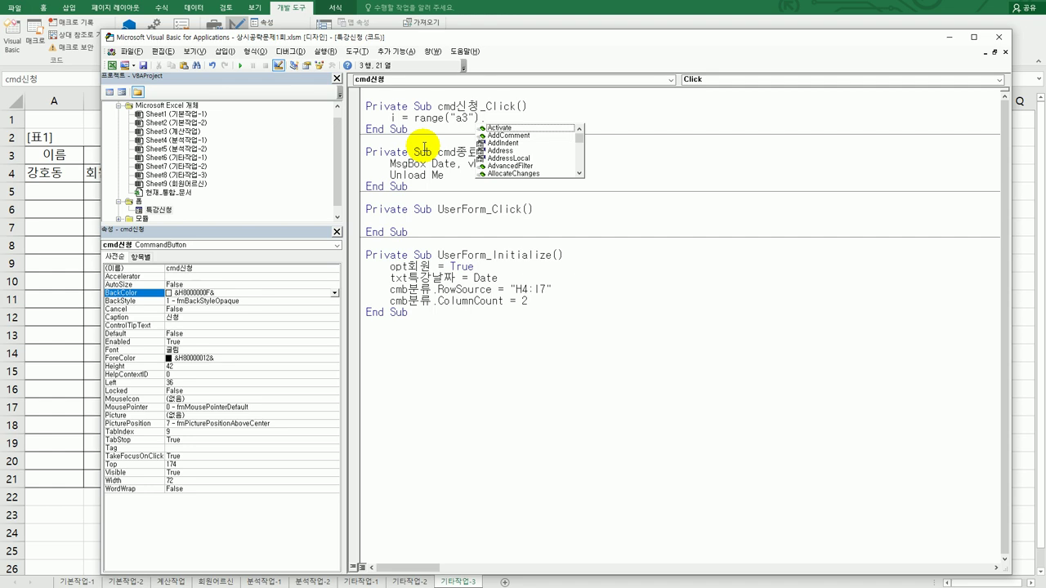
pyautogui.write('cu')
pyautogui.press('Down')
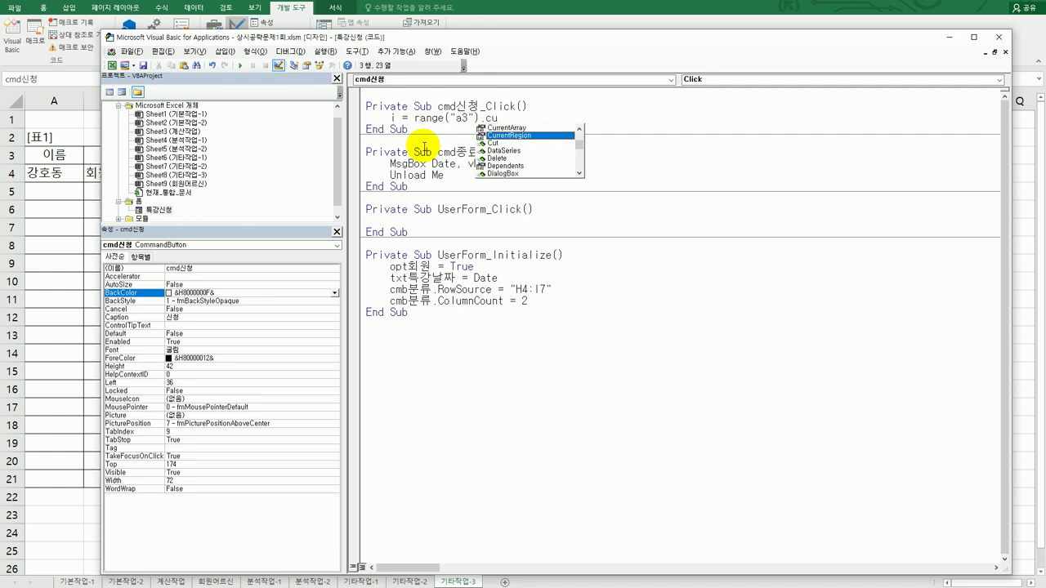
pyautogui.press('Tab')
pyautogui.write('.ro')
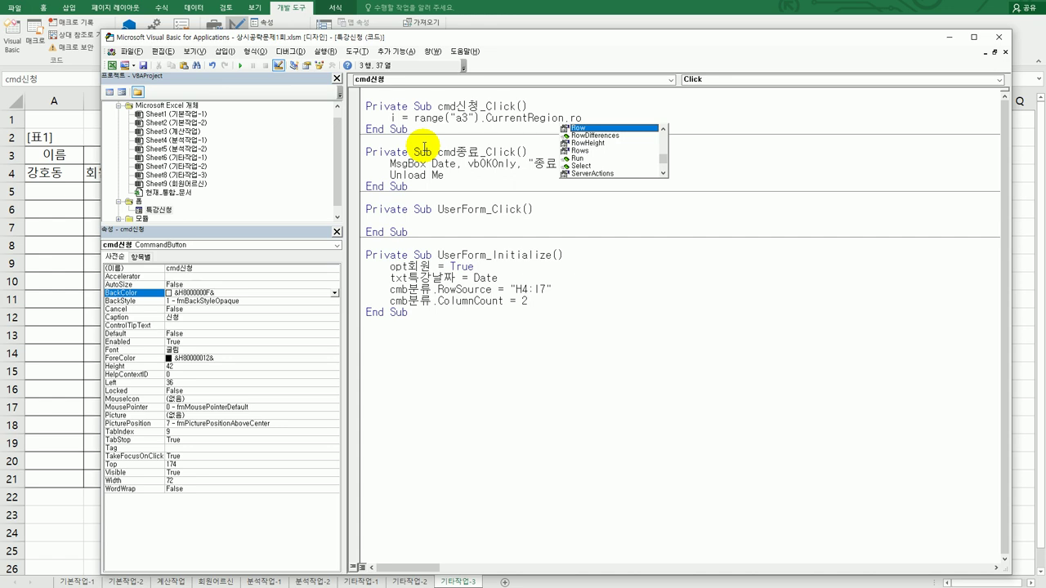
pyautogui.write('ws')
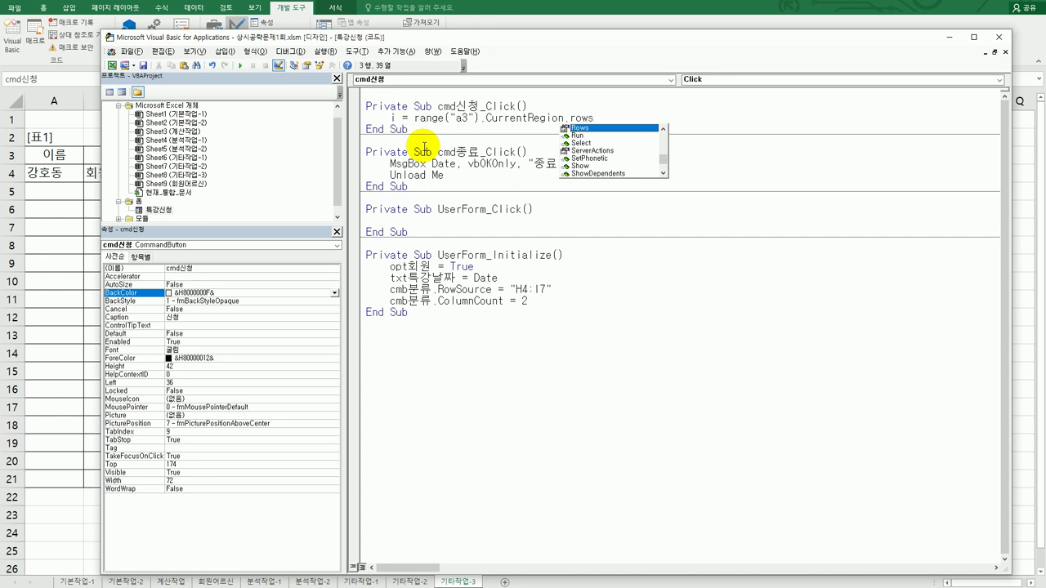
pyautogui.write('.')
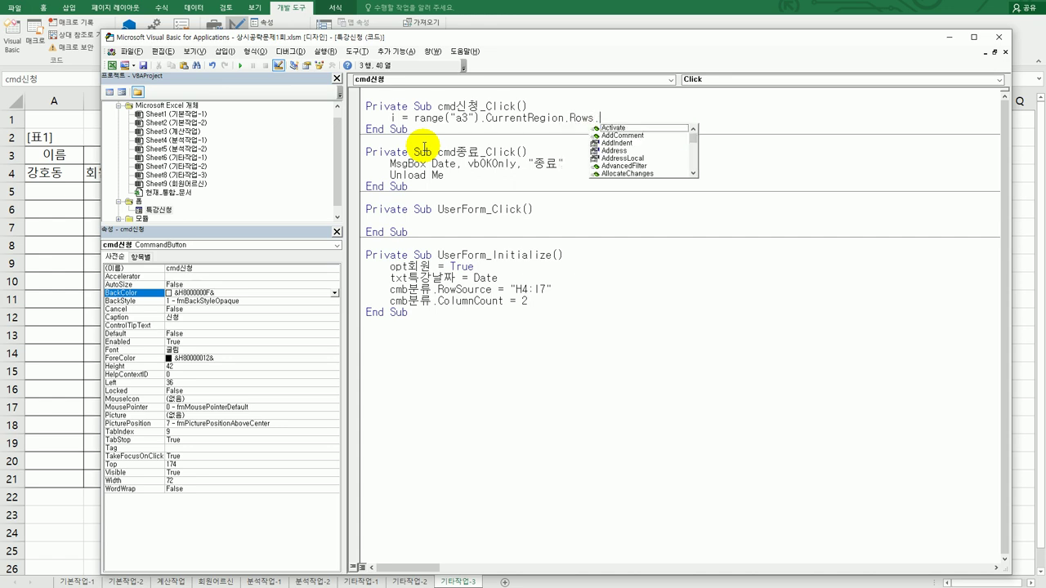
pyautogui.write('count')
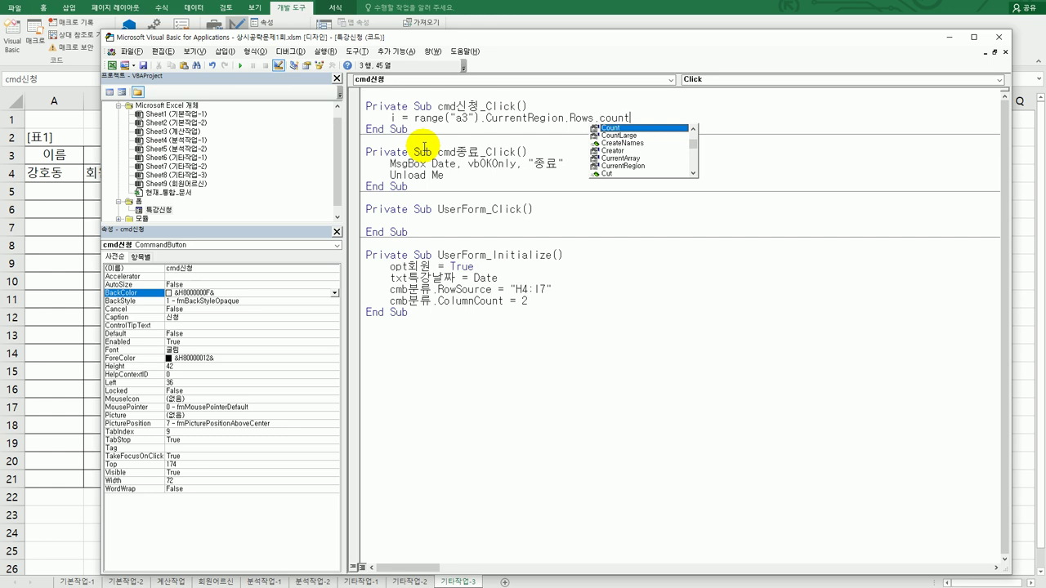
pyautogui.press('Tab')
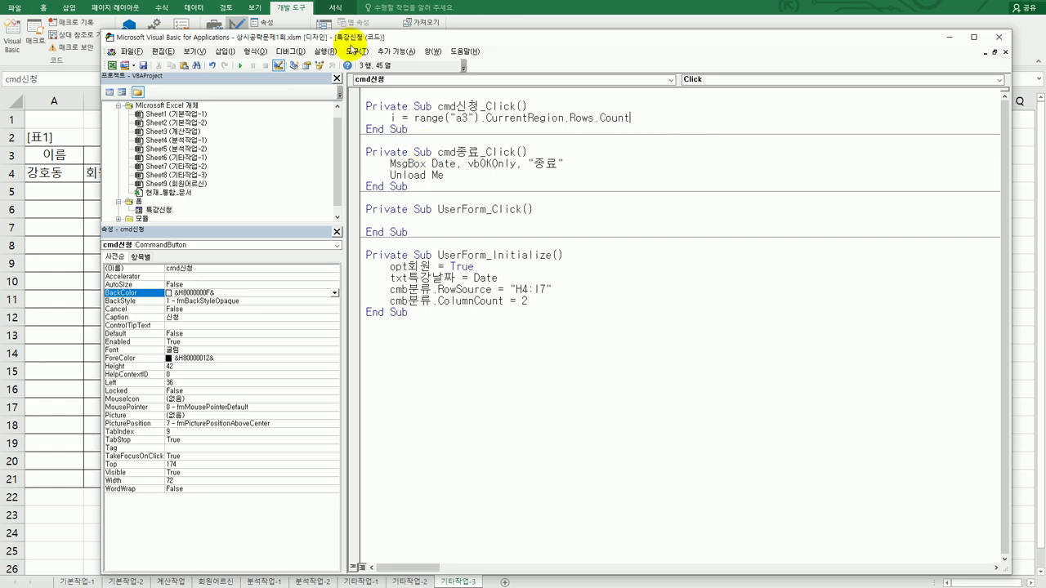
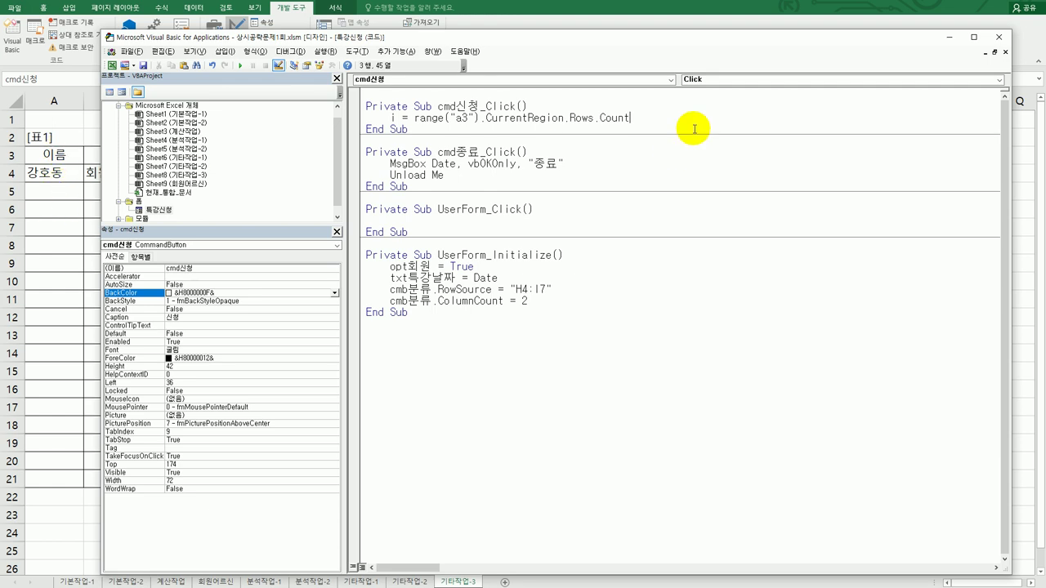
pyautogui.write('+2')
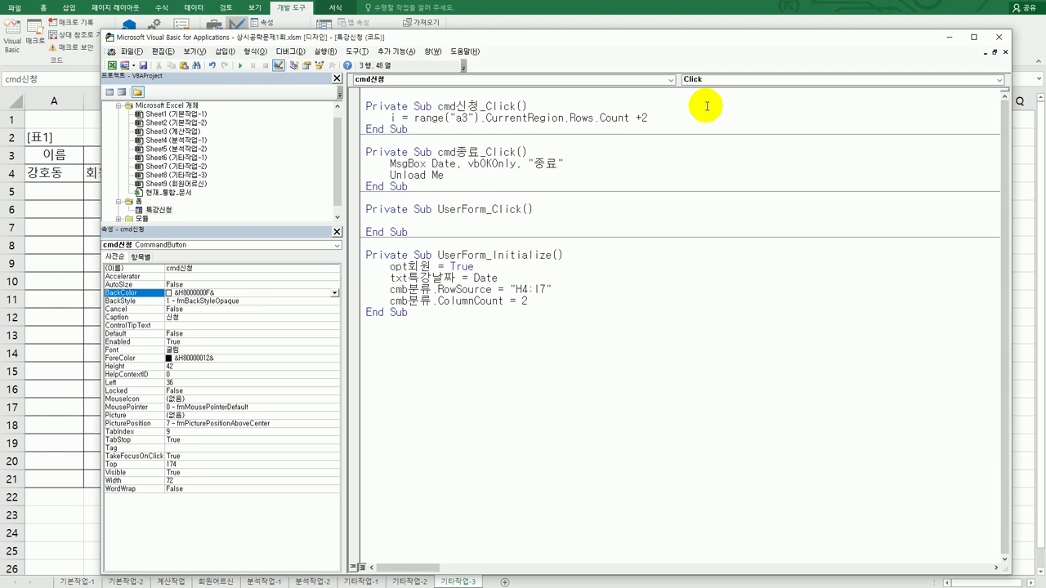
pyautogui.press('Return')
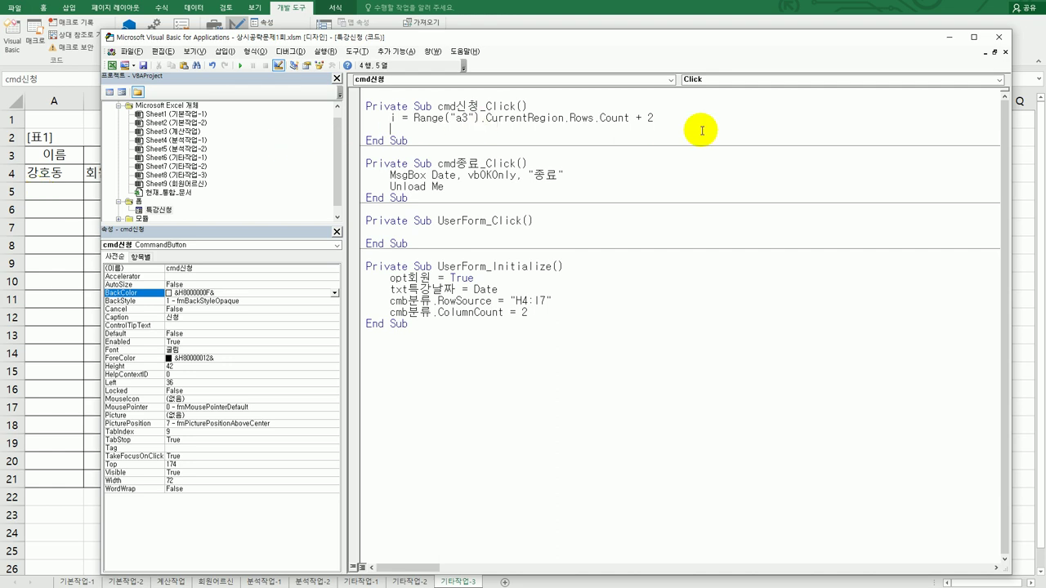
# Below a blank line in cmd신청_Click, enter Cells(i, 1) = txt신청자 to write the applicant to the first column
pyautogui.press('Return')
pyautogui.write('cells(')
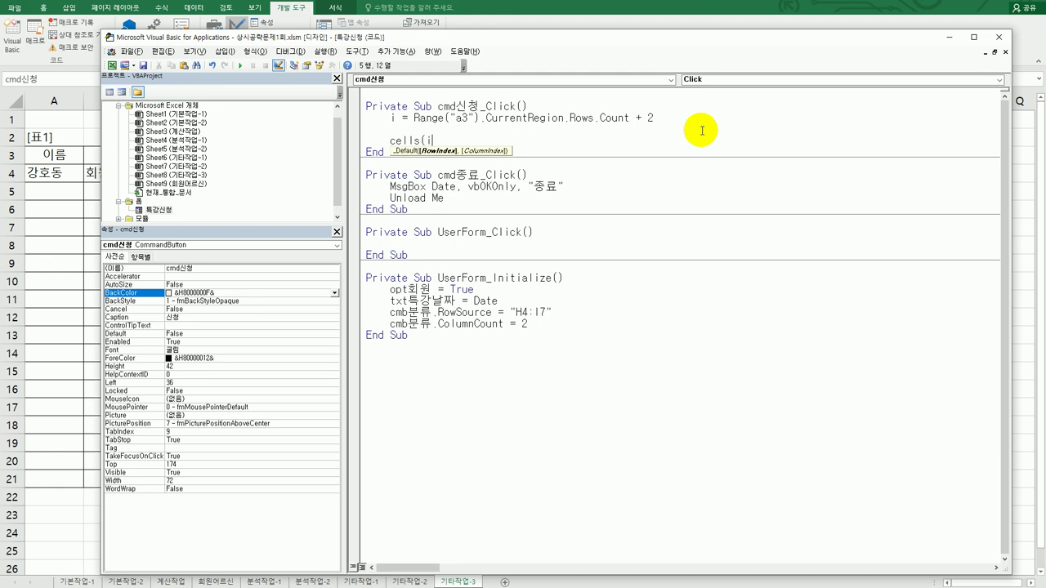
pyautogui.write('i,1)')
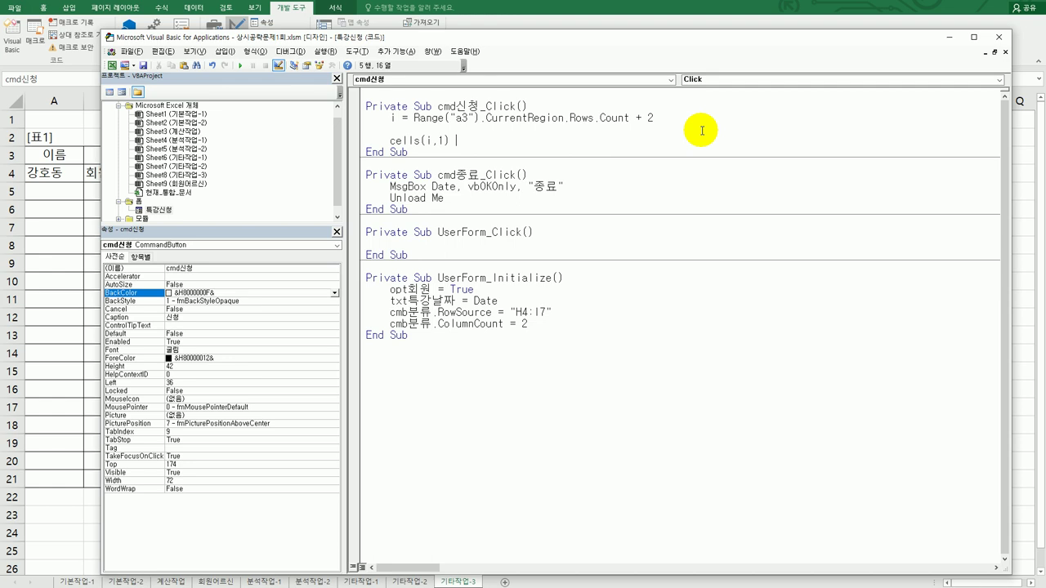
pyautogui.write('= txt')
pyautogui.write('신청자')
pyautogui.press('Return')
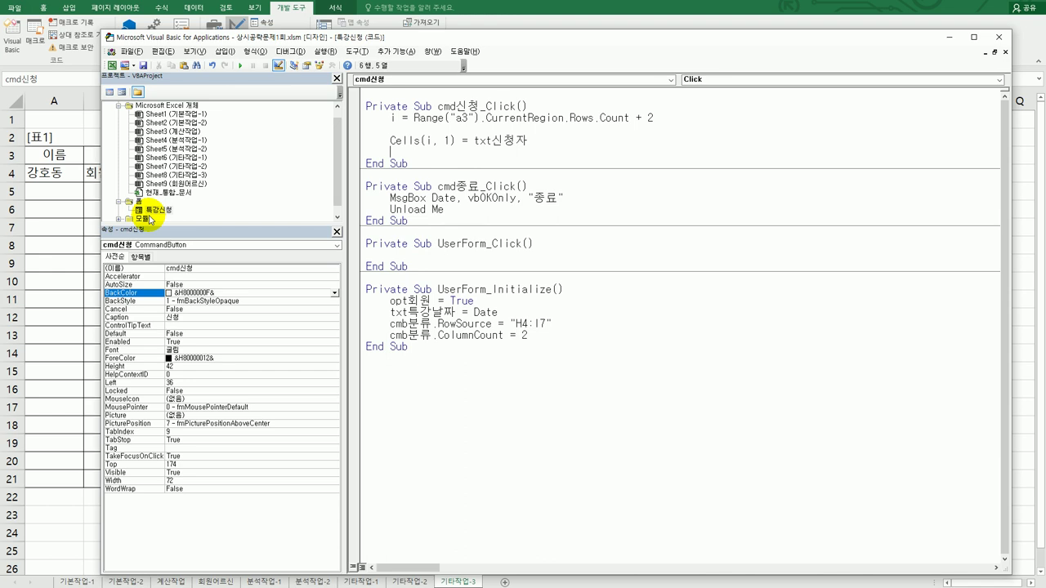
# Check the control names of the 이름, 수강 분류, 특강 날짜 and 신청인원 fields in the 특강신청 form design
pyautogui.doubleClick(155, 210)
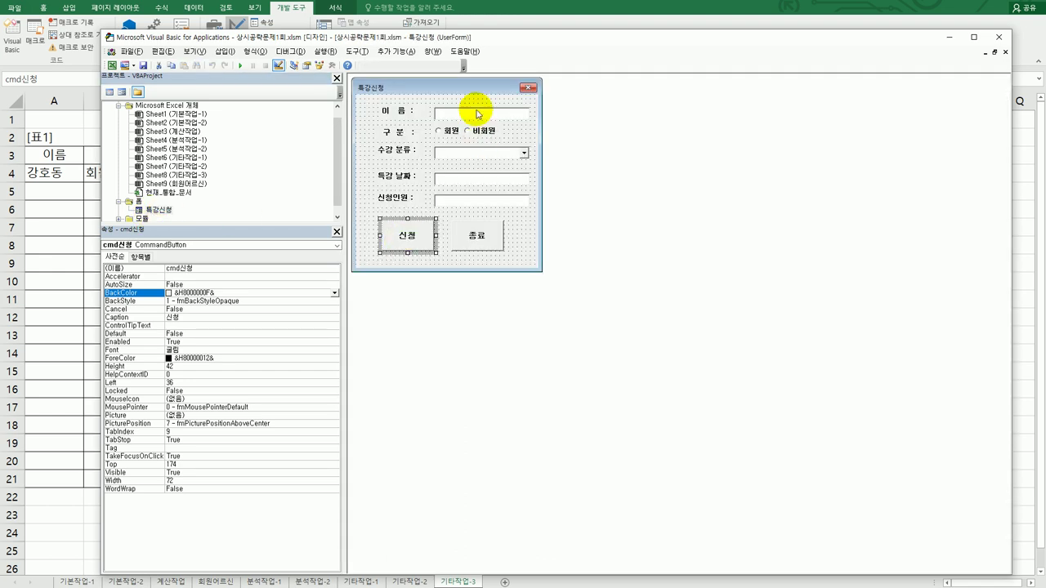
pyautogui.click(478, 114)
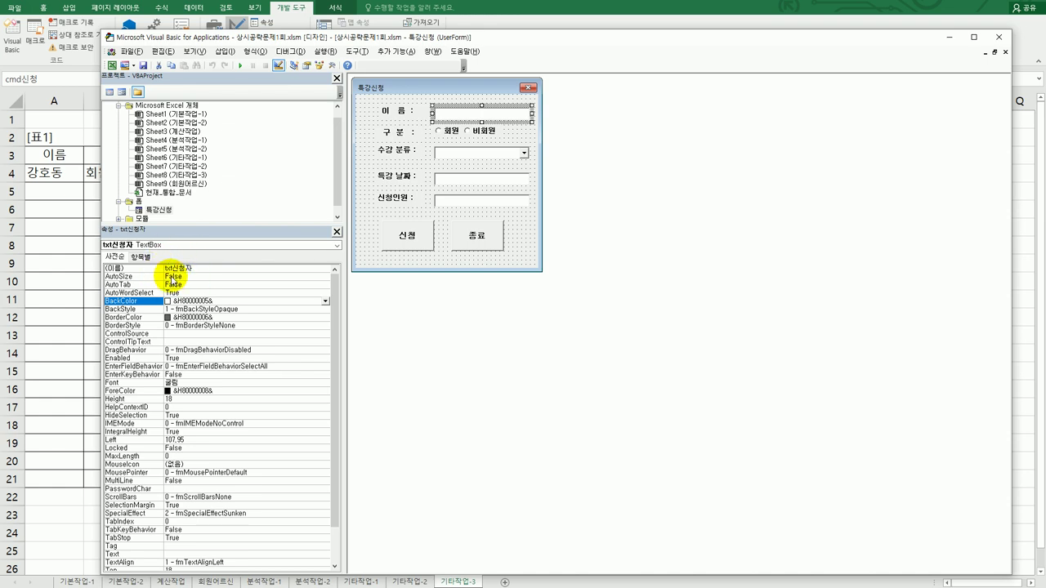
pyautogui.click(466, 155)
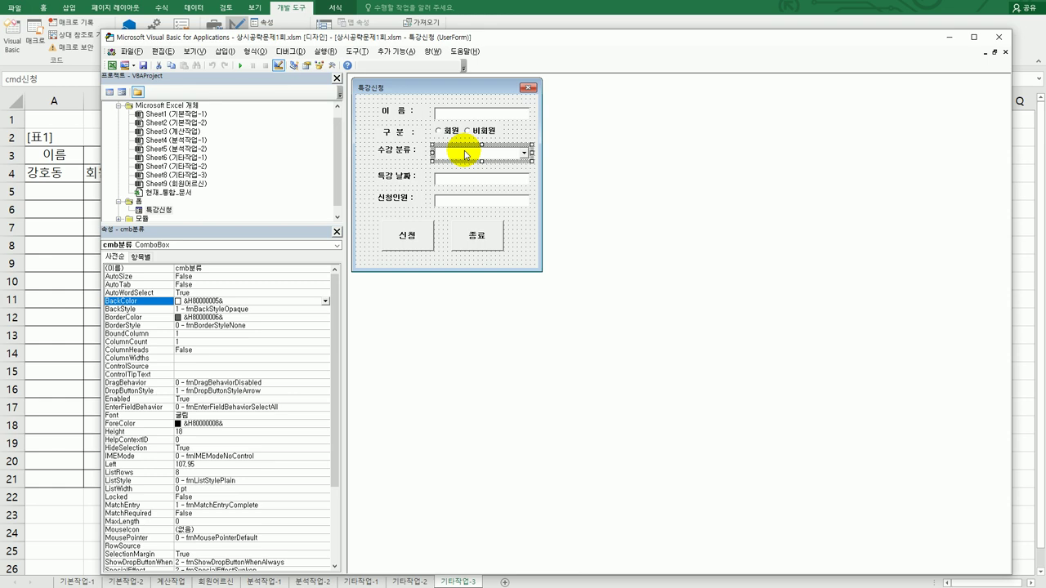
pyautogui.click(465, 178)
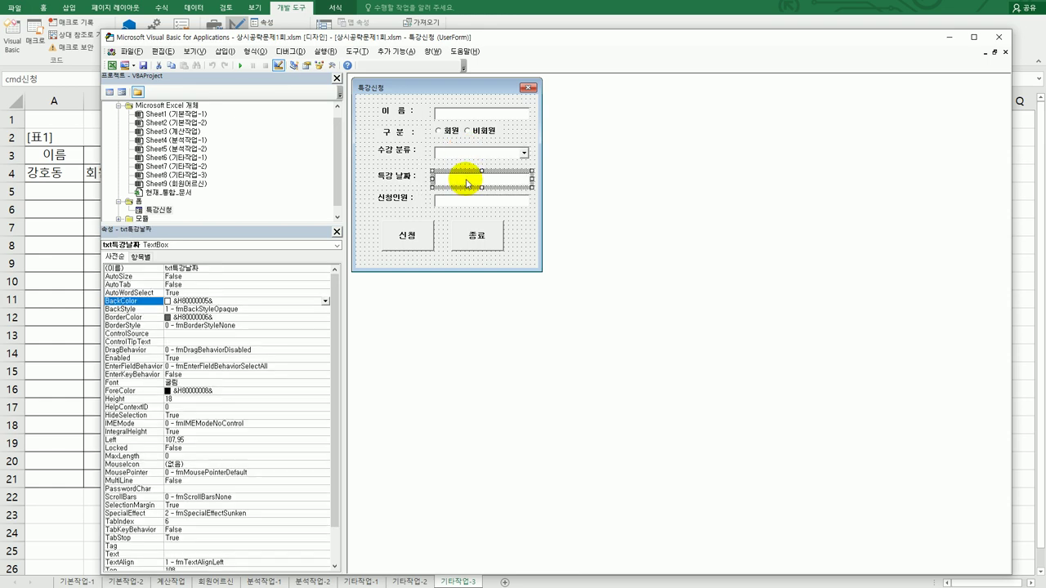
pyautogui.click(463, 198)
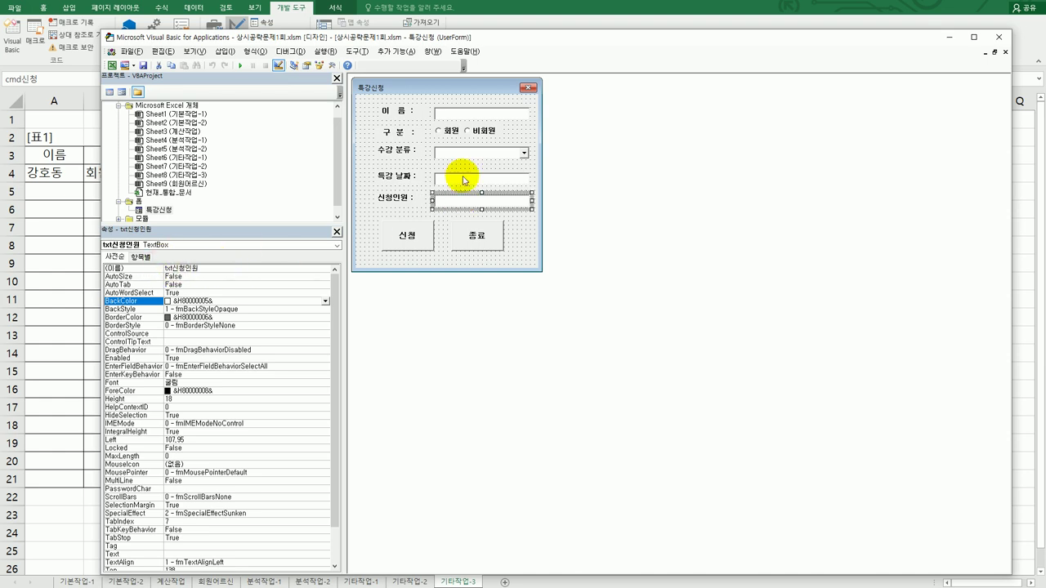
# Examine the ColumnCount property of the cmb분류 combo box and compare it with the ColumnCount line in UserForm_Initialize
pyautogui.click(494, 154)
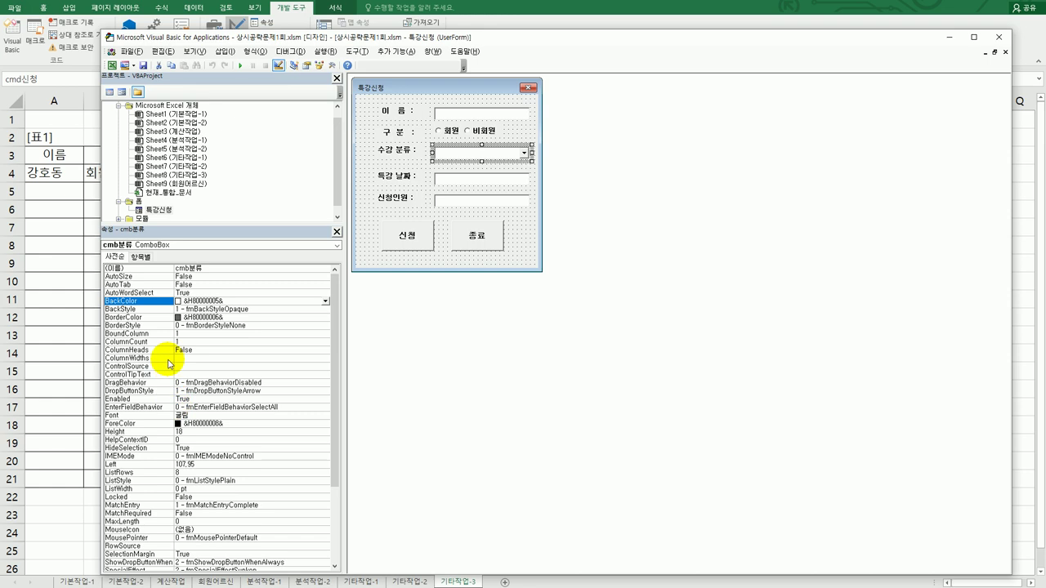
pyautogui.click(191, 342)
pyautogui.doubleClick(190, 341)
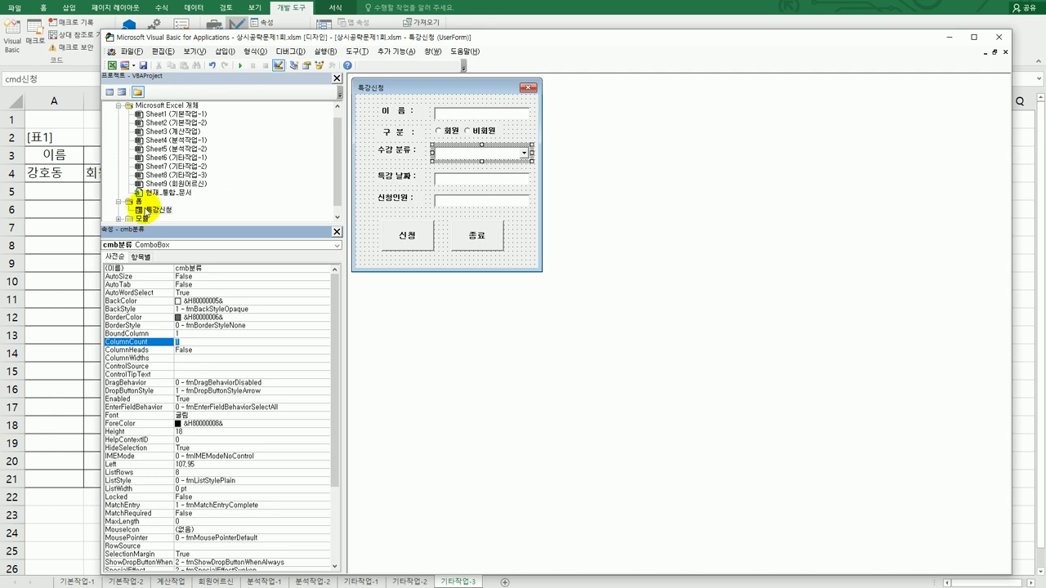
pyautogui.click(150, 210)
pyautogui.click(109, 92)
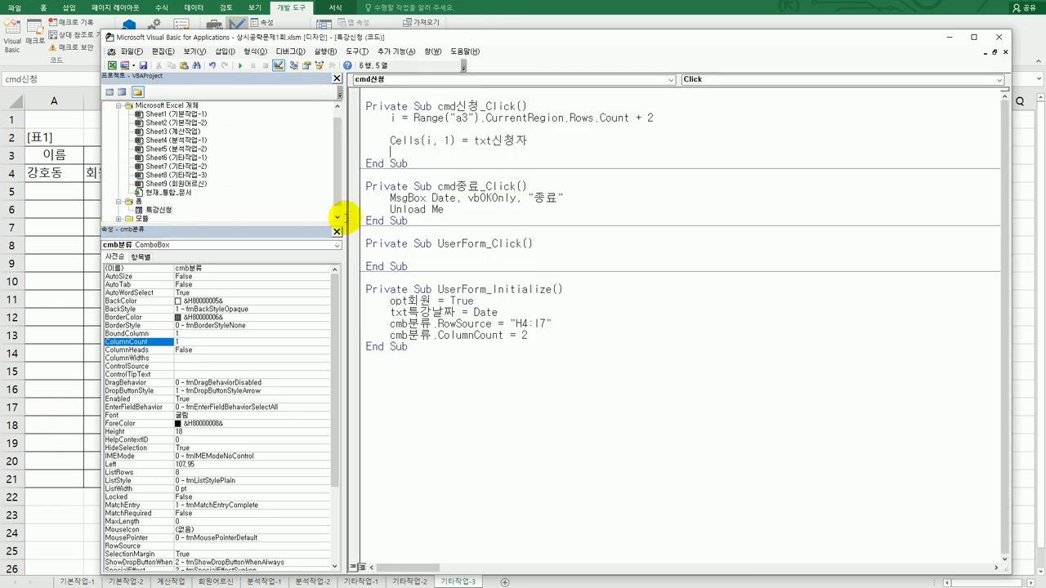
pyautogui.moveTo(540, 338); pyautogui.dragTo(391, 335)
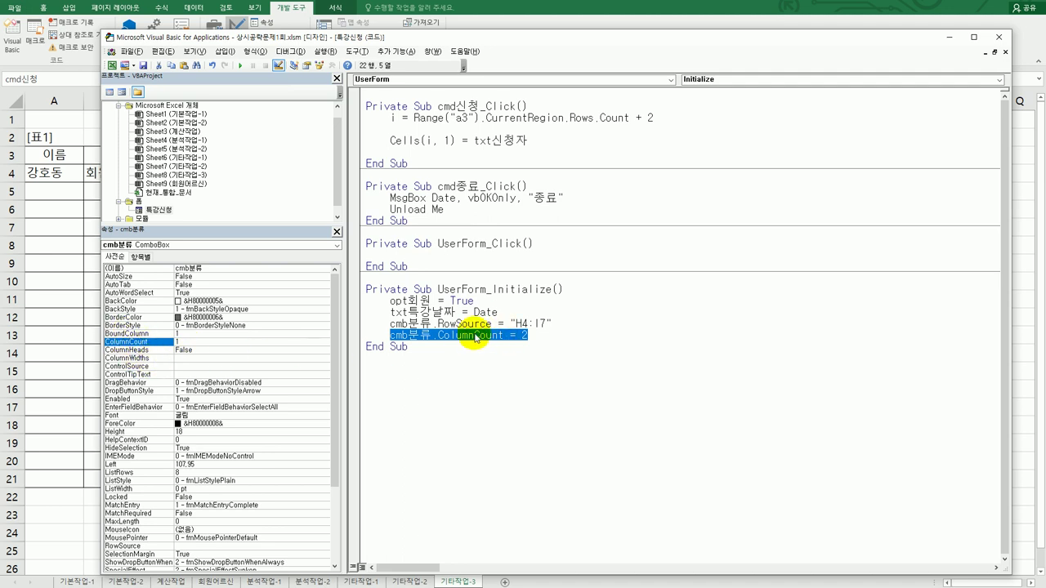
pyautogui.click(531, 336)
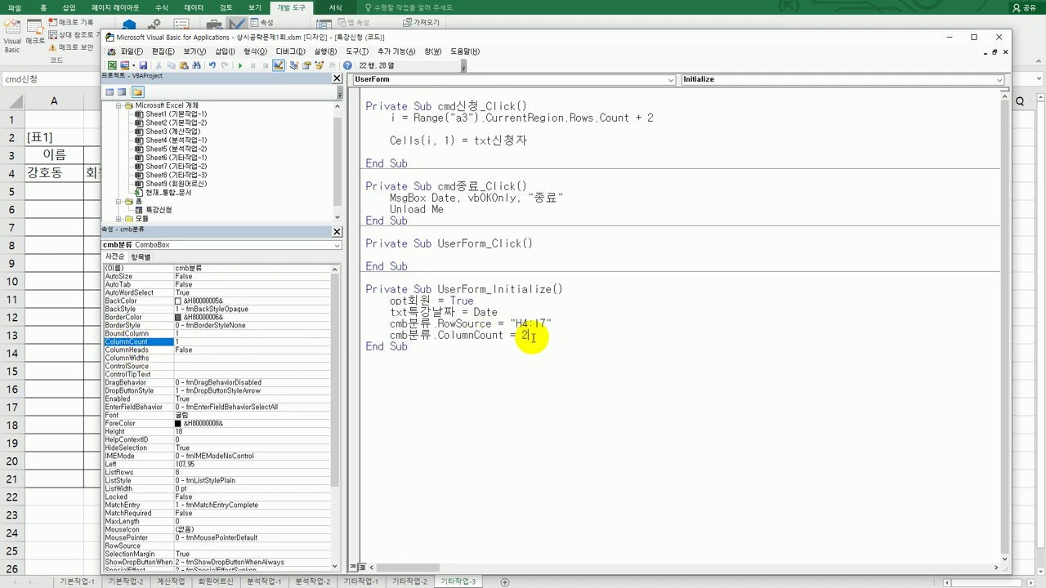
pyautogui.click(562, 325)
pyautogui.moveTo(530, 337); pyautogui.dragTo(389, 334)
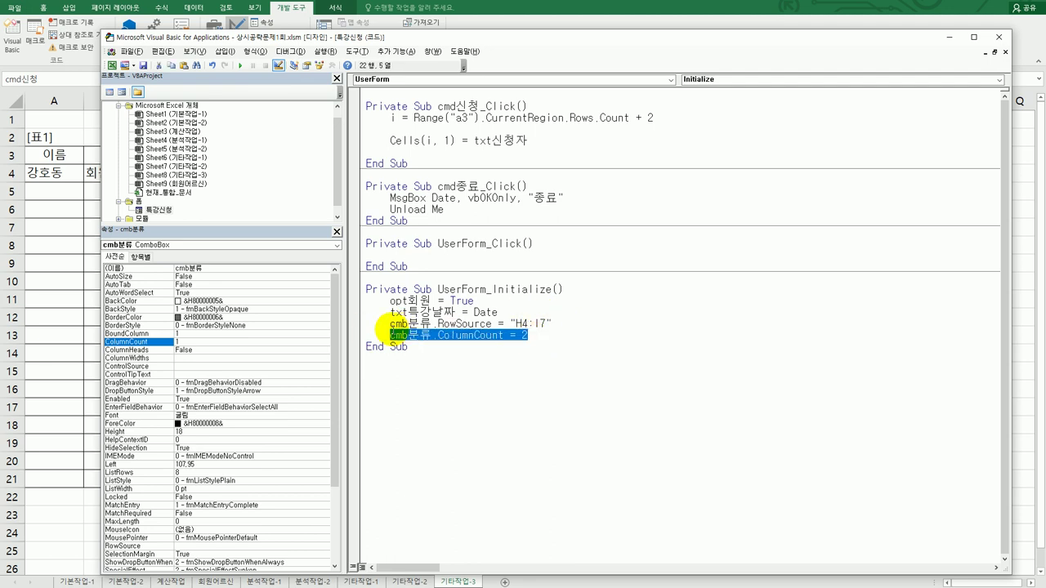
# Add two new lines below Cells(i, 1) = txt신청자 in cmd신청_Click and move the code editor window to uncover the sheet's table
pyautogui.click(530, 141)
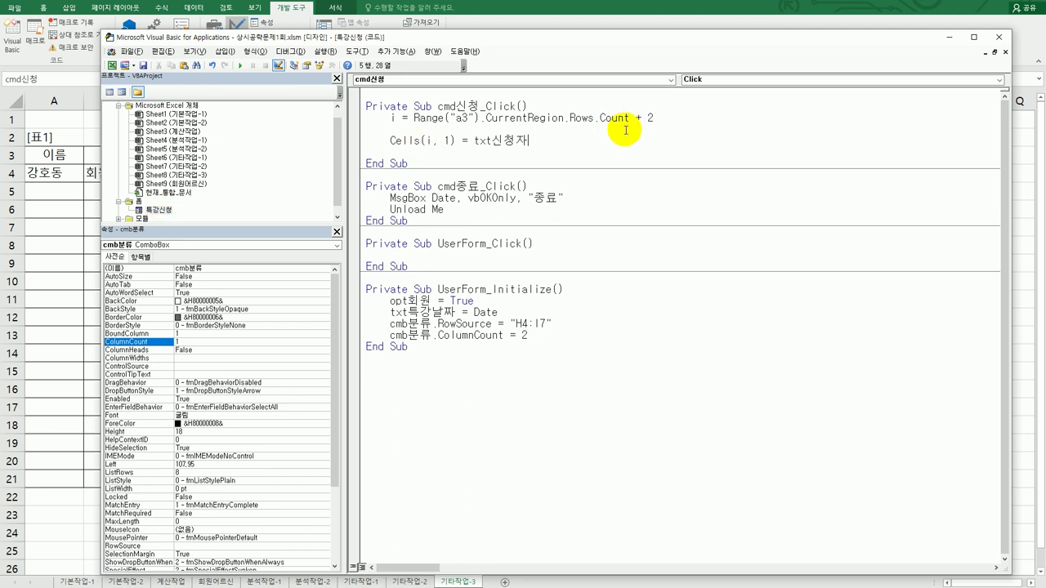
pyautogui.press('Return')
pyautogui.press('Return')
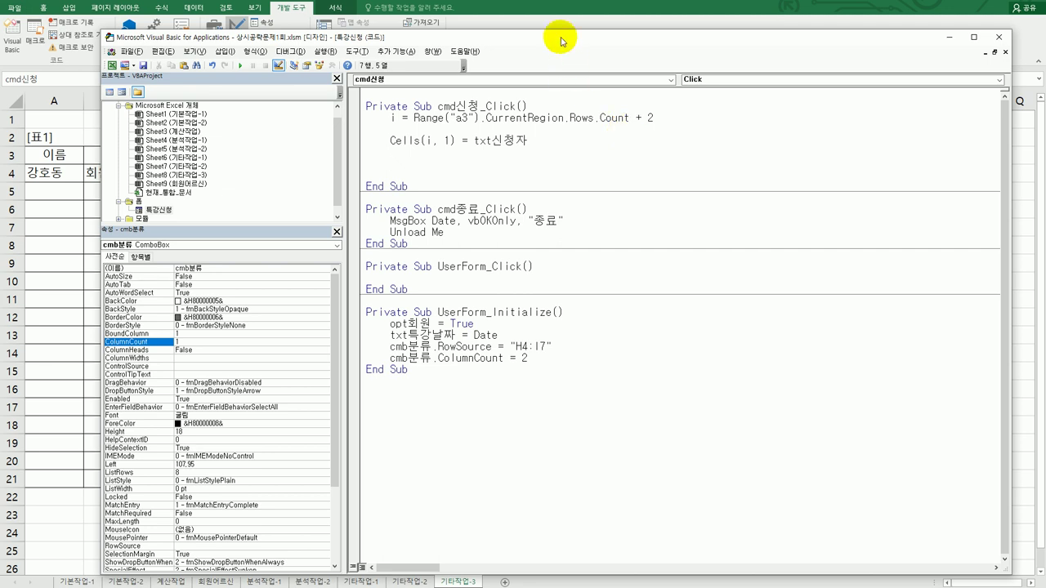
pyautogui.moveTo(560, 38); pyautogui.dragTo(515, 219)
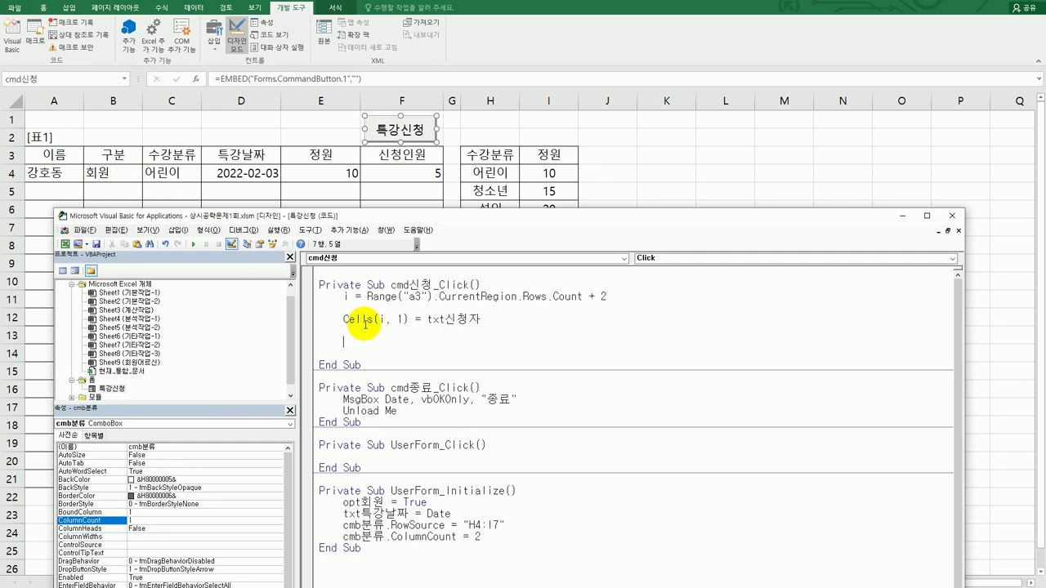
# Check the control names of the 회원 and 비회원 option buttons in the 특강신청 form design
pyautogui.doubleClick(112, 389)
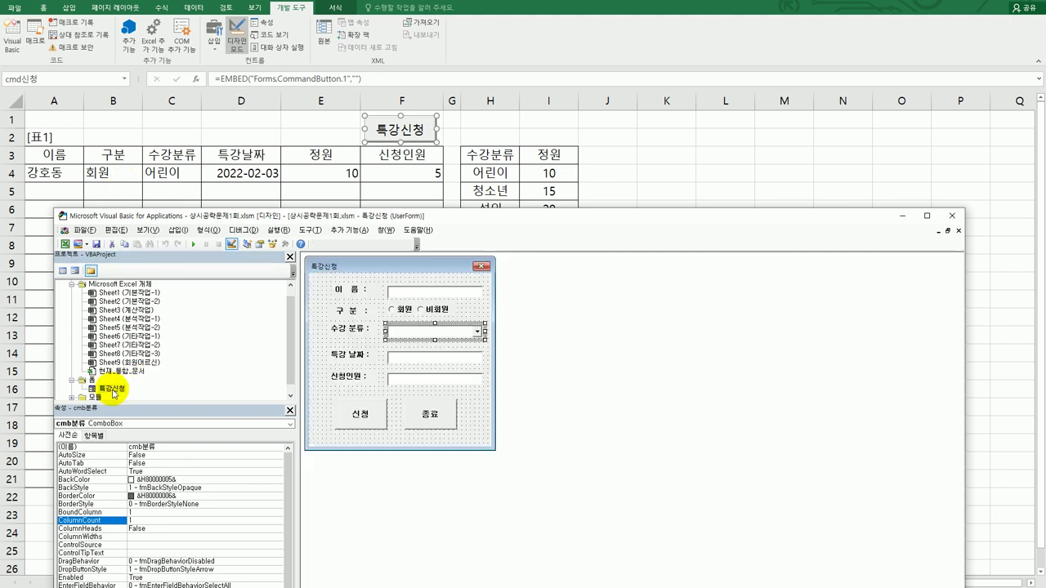
pyautogui.click(406, 310)
pyautogui.click(425, 316)
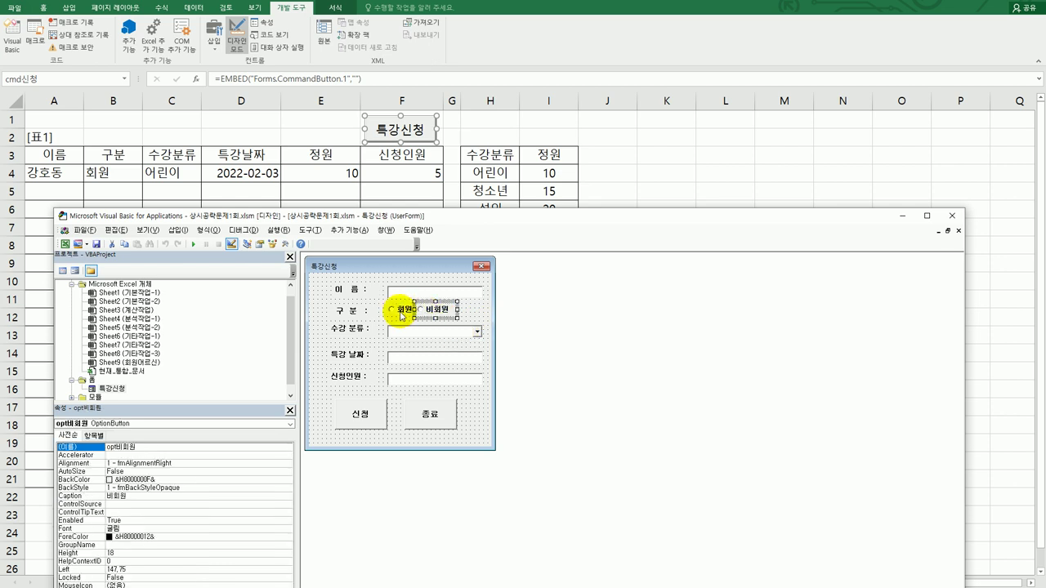
pyautogui.click(401, 313)
pyautogui.click(444, 312)
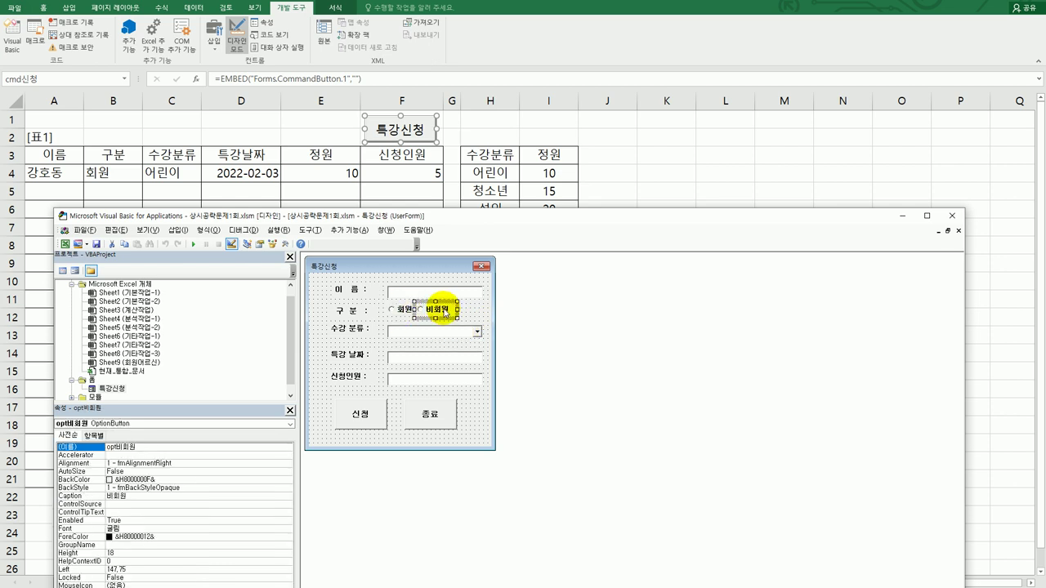
# In cmd신청_Click, enter If opt회원 = True Then with the indented line Cells(i, 2) = "회원" to write the member type
pyautogui.doubleClick(360, 413)
pyautogui.click(366, 345)
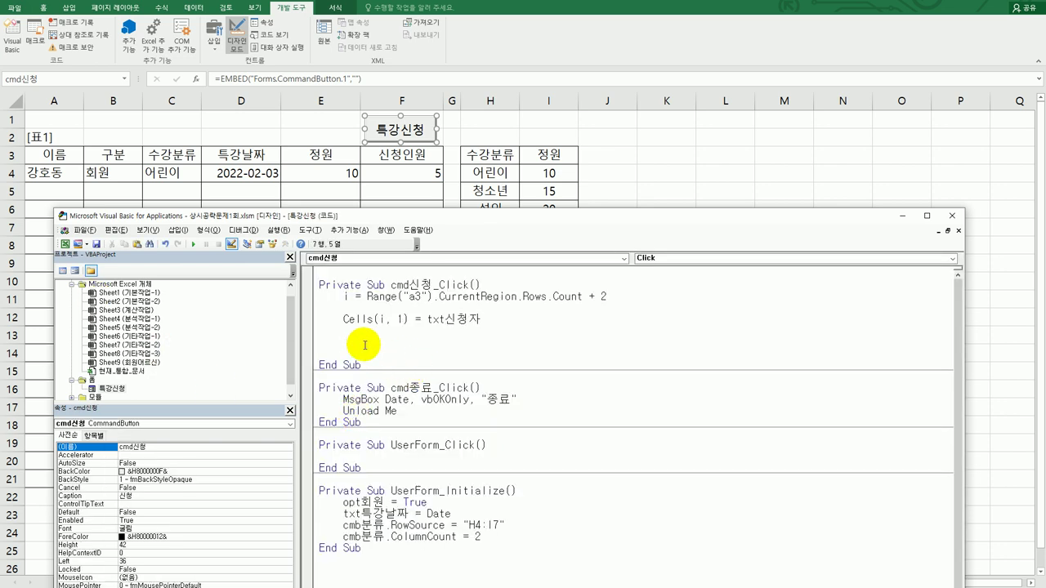
pyautogui.write('if opt회우')
pyautogui.write(' = true then')
pyautogui.press('Return')
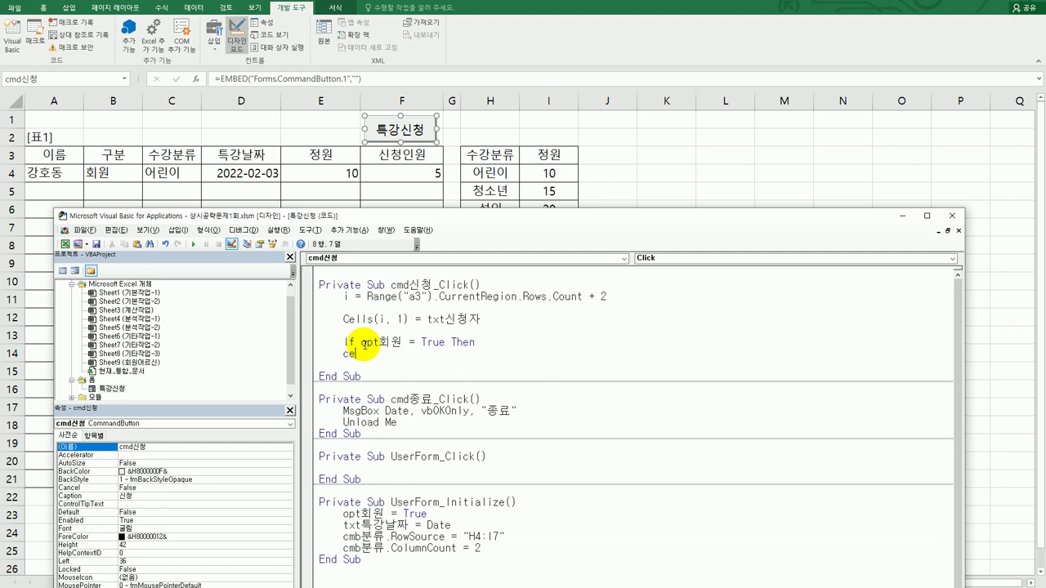
pyautogui.press('Tab')
pyautogui.write('cells(i')
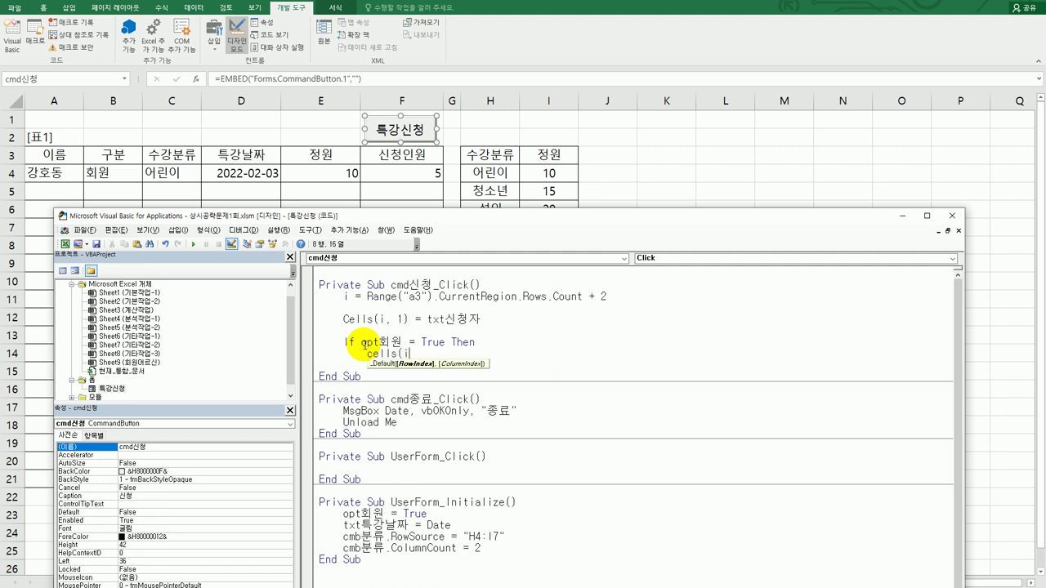
pyautogui.write(',2) = ')
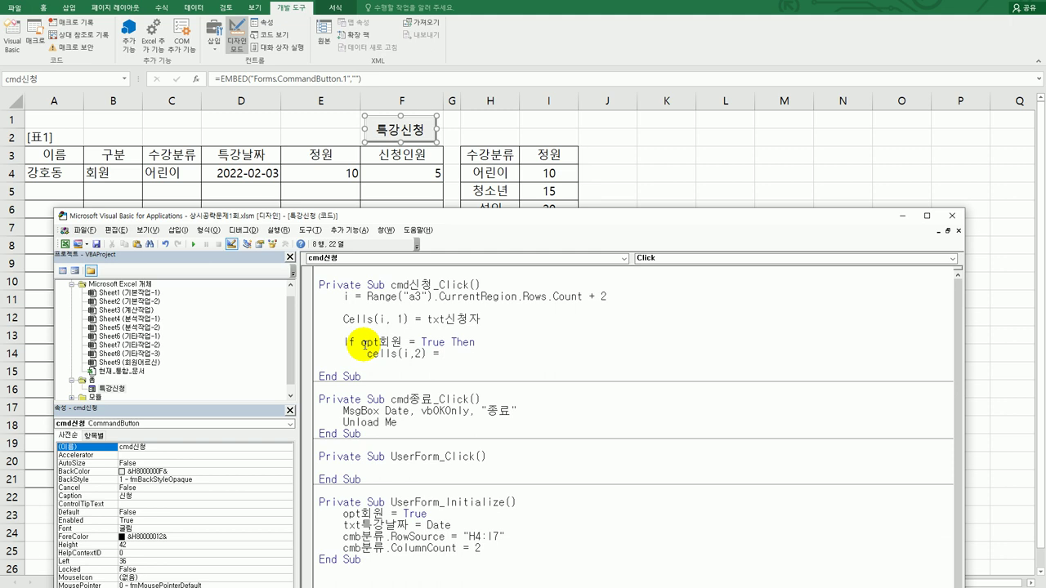
pyautogui.write('"회원"')
pyautogui.press('Return')
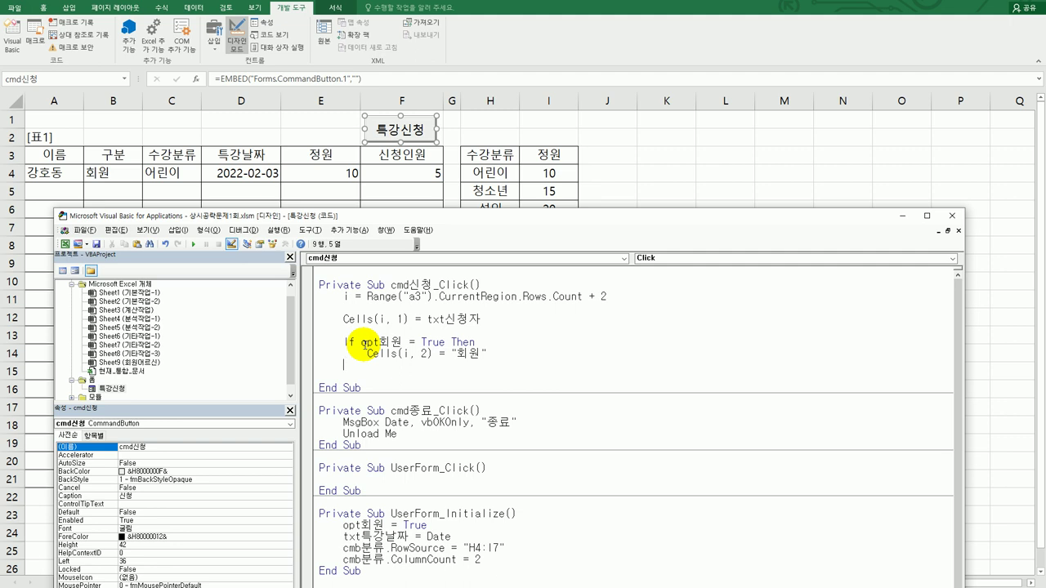
# Add an Else branch containing Cells(i, 2) = "비회원", based on a copy of the 회원 line
pyautogui.write('else')
pyautogui.press('Return')
pyautogui.press('Up')
pyautogui.press('Up')
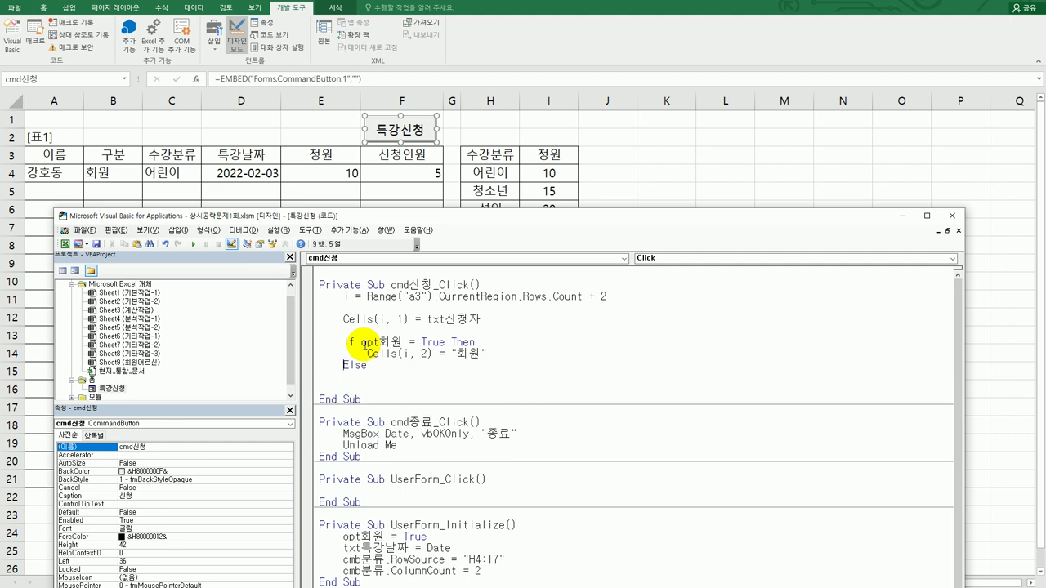
pyautogui.hotkey('shift', 'End')
pyautogui.hotkey('ctrl', 'c')
pyautogui.press('Down')
pyautogui.press('Down')
pyautogui.hotkey('ctrl', 'v')
pyautogui.press('Left')
pyautogui.press('Left')
pyautogui.press('Left')
pyautogui.write('비')
pyautogui.press('End')
# Close the member-type condition with End If and leave a blank line below it
pyautogui.press('Return')
pyautogui.press('BackSpace')
pyautogui.write('e')
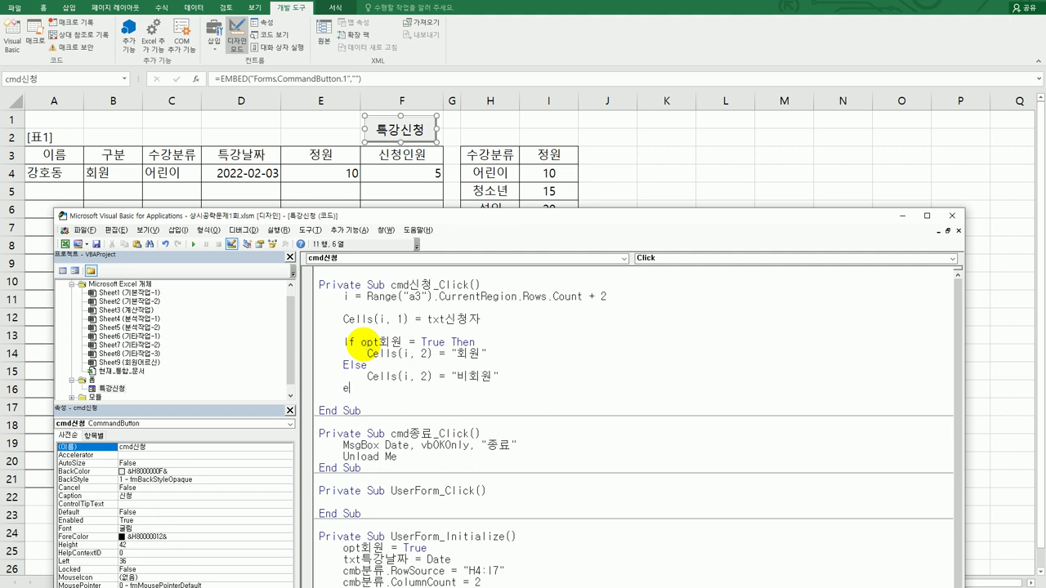
pyautogui.write('nd if')
pyautogui.press('Return')
pyautogui.press('Return')
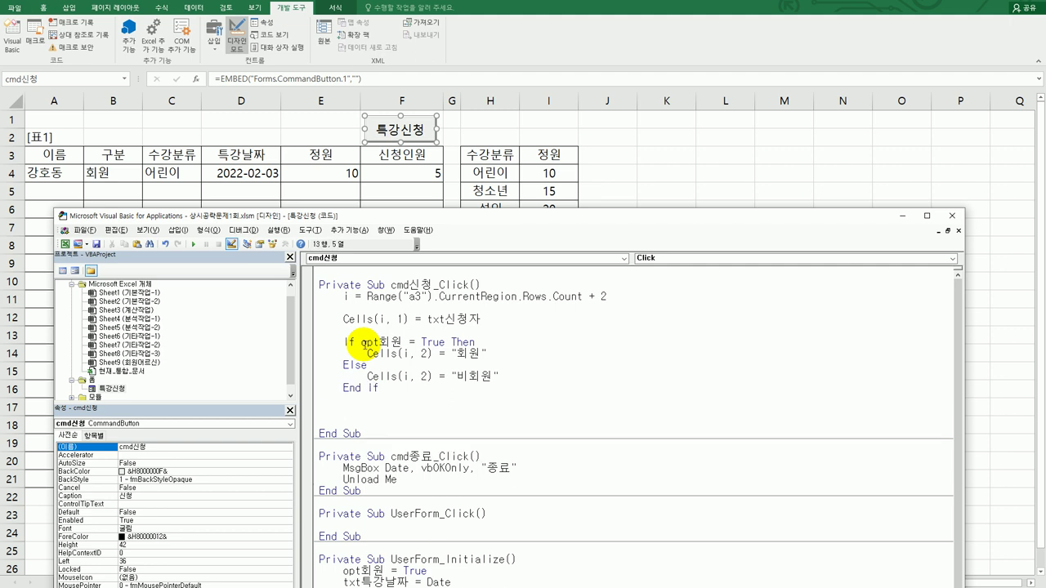
# Enter Cells(i, 3) = cmb분류.Column(0) to write the selected course category to the third column
pyautogui.write('cells(i,3) =')
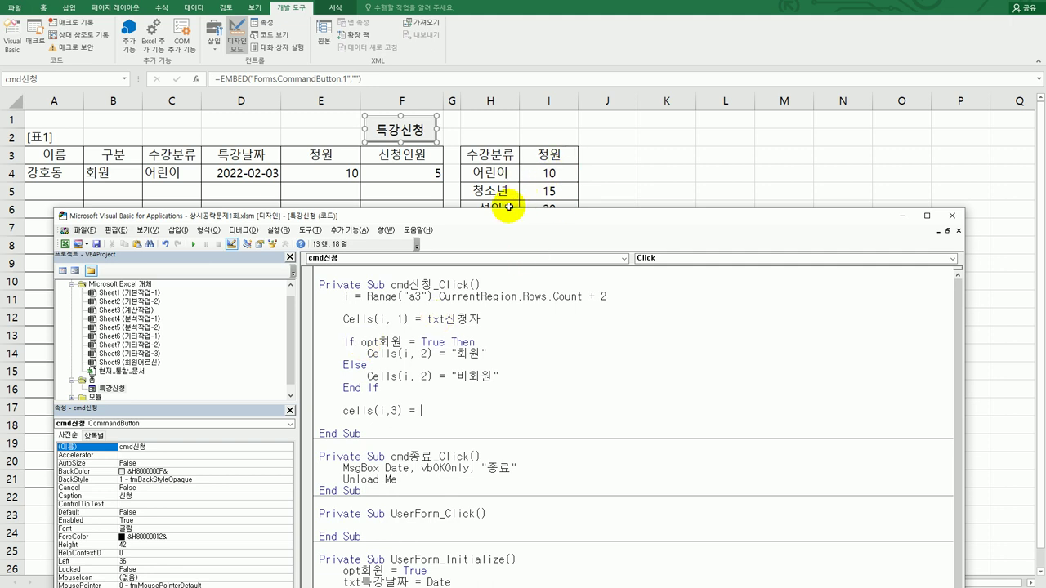
pyautogui.write('cmb분류.')
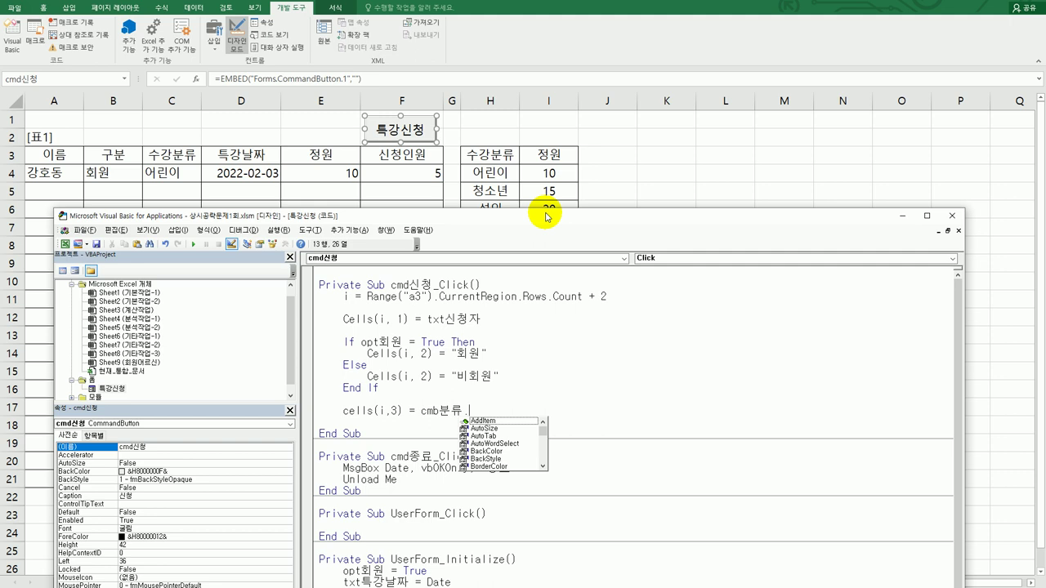
pyautogui.write('co')
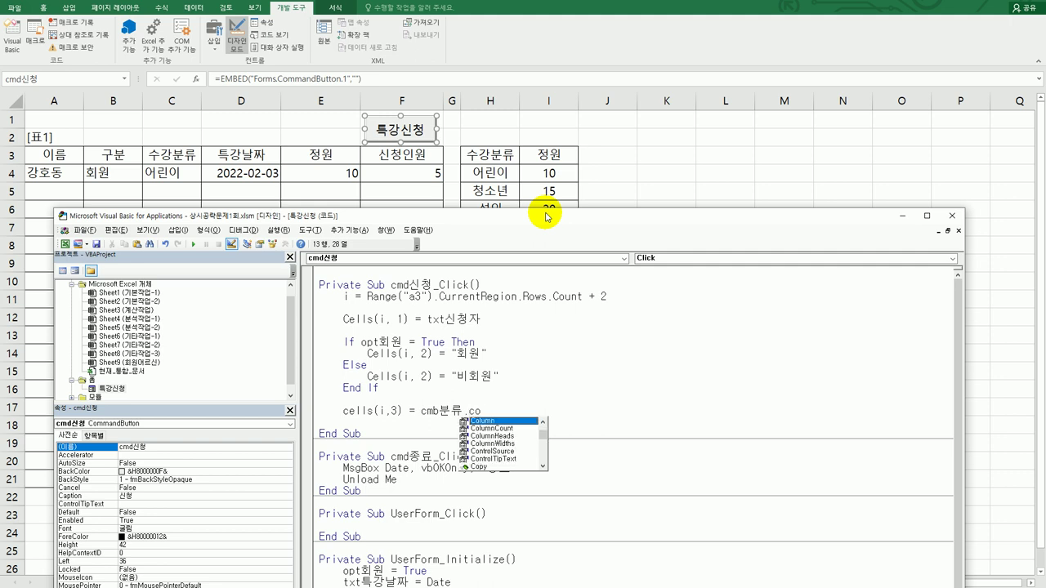
pyautogui.press('Tab')
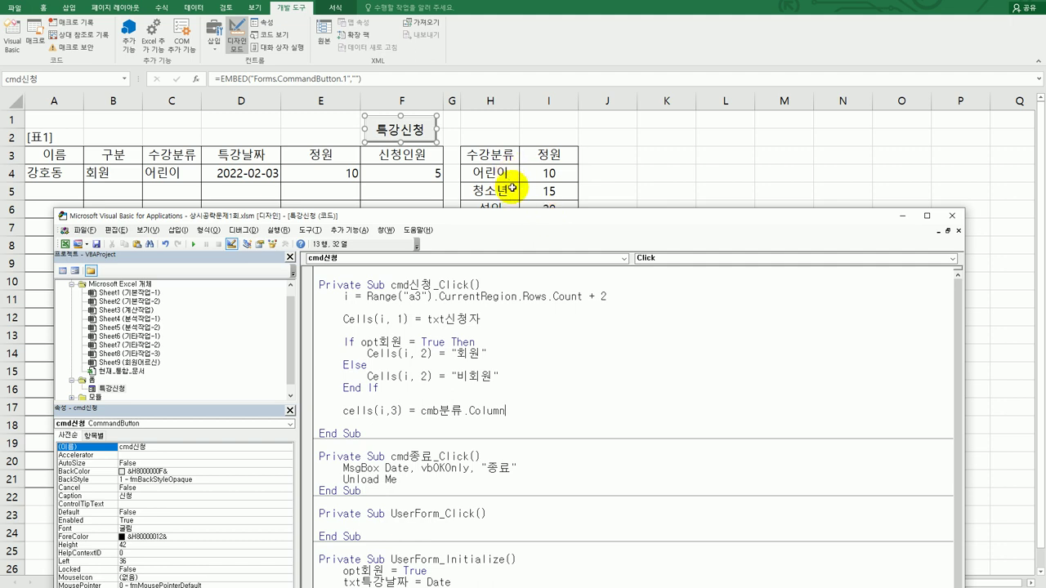
pyautogui.write('(')
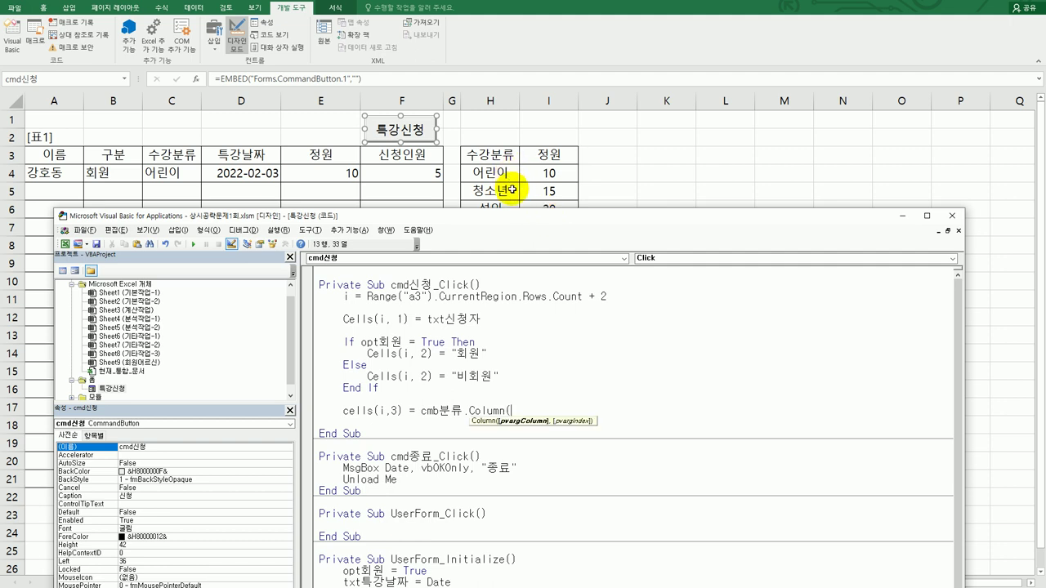
pyautogui.write('0)')
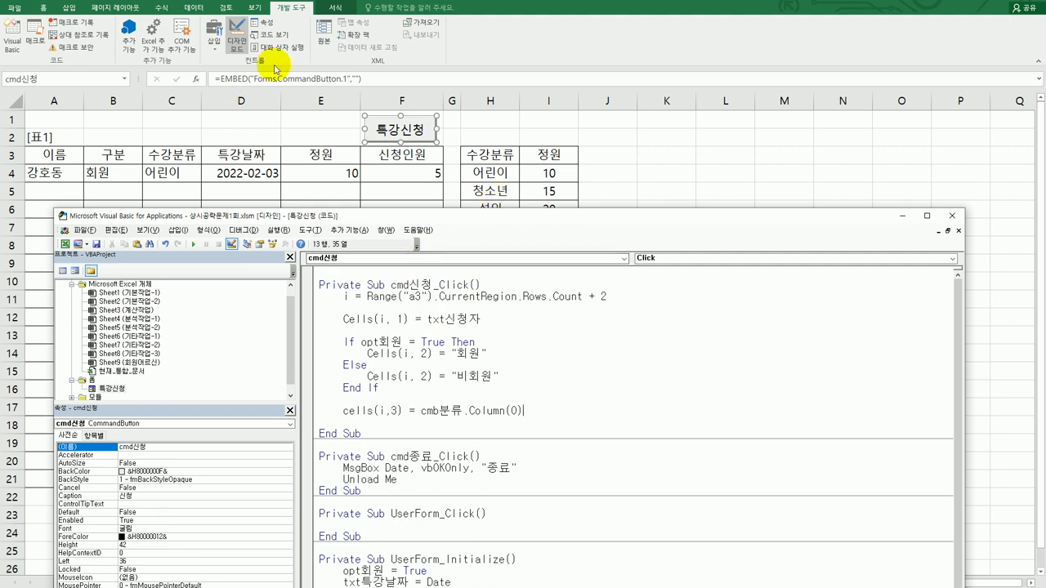
# Turn off design mode, run the 특강신청 form from the sheet, choose 어린이 as 수강 분류 to review the two-column list, and close the form
pyautogui.click(235, 51)
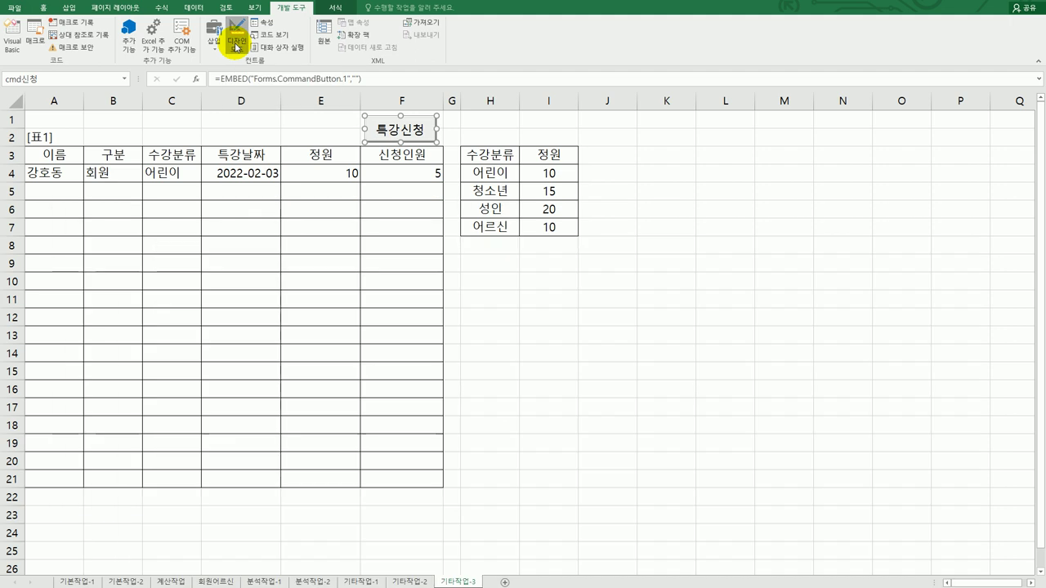
pyautogui.click(407, 134)
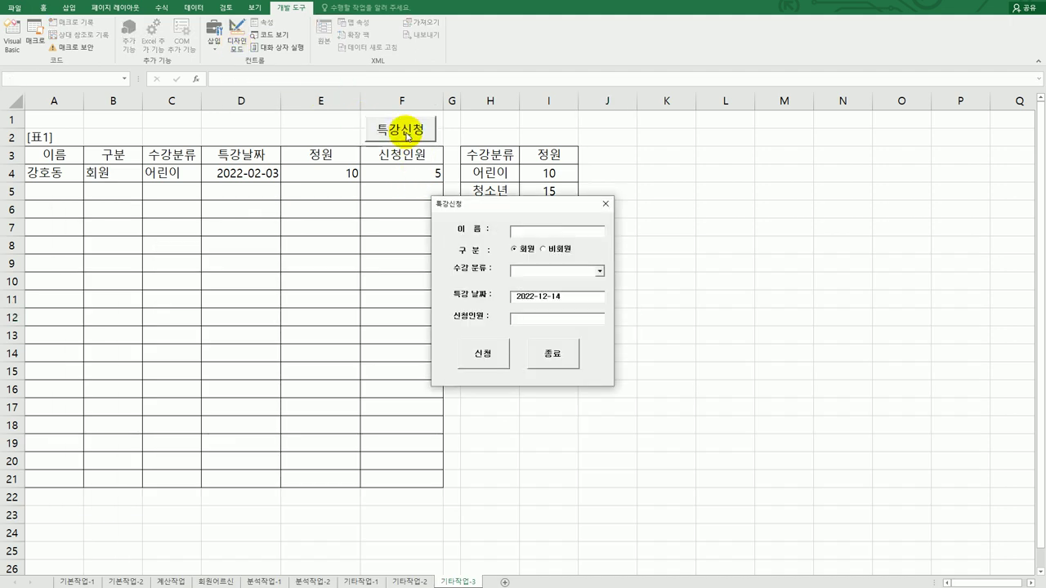
pyautogui.moveTo(501, 204); pyautogui.dragTo(382, 244)
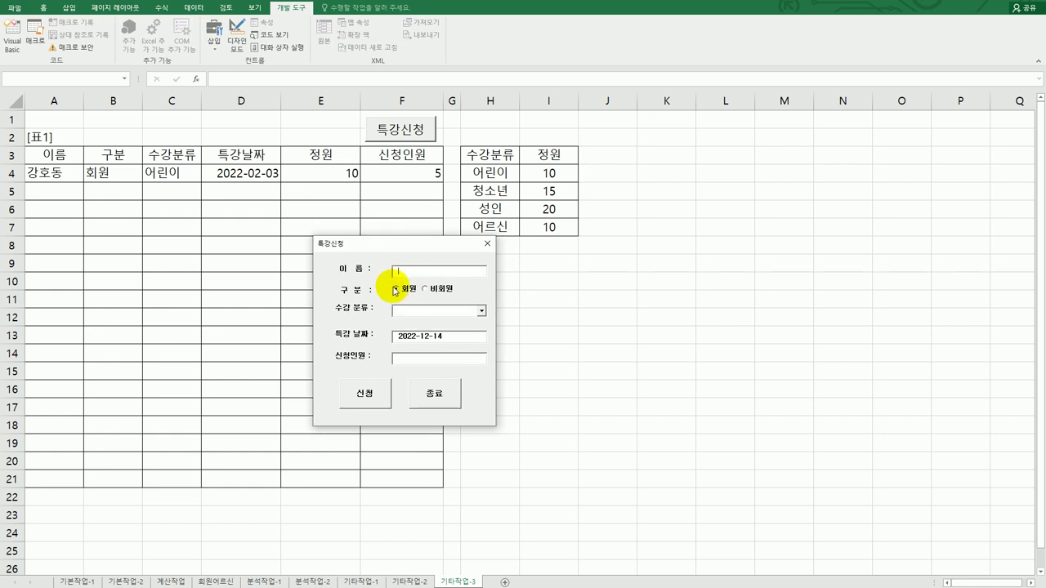
pyautogui.click(482, 311)
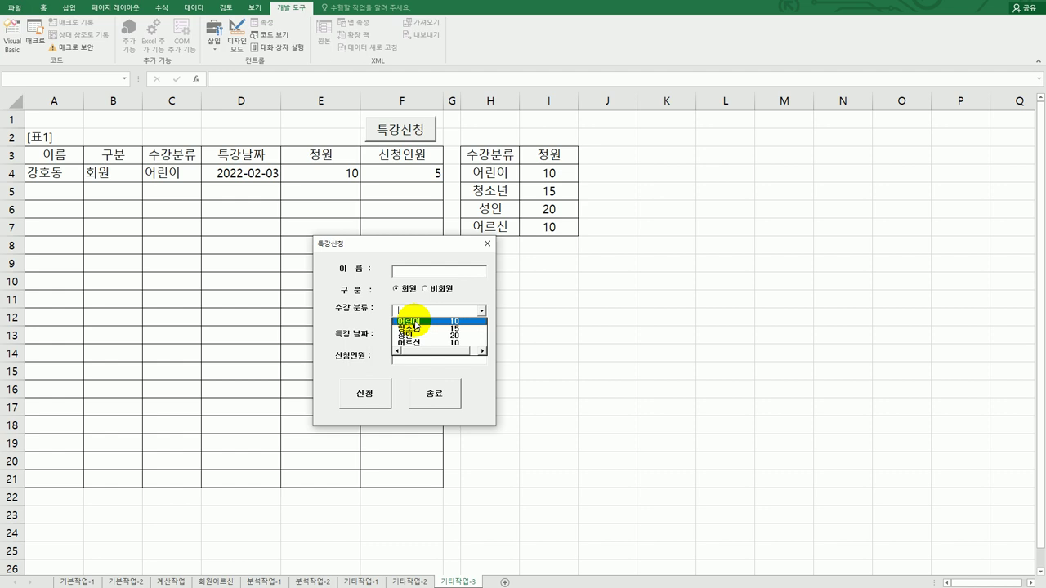
pyautogui.click(415, 322)
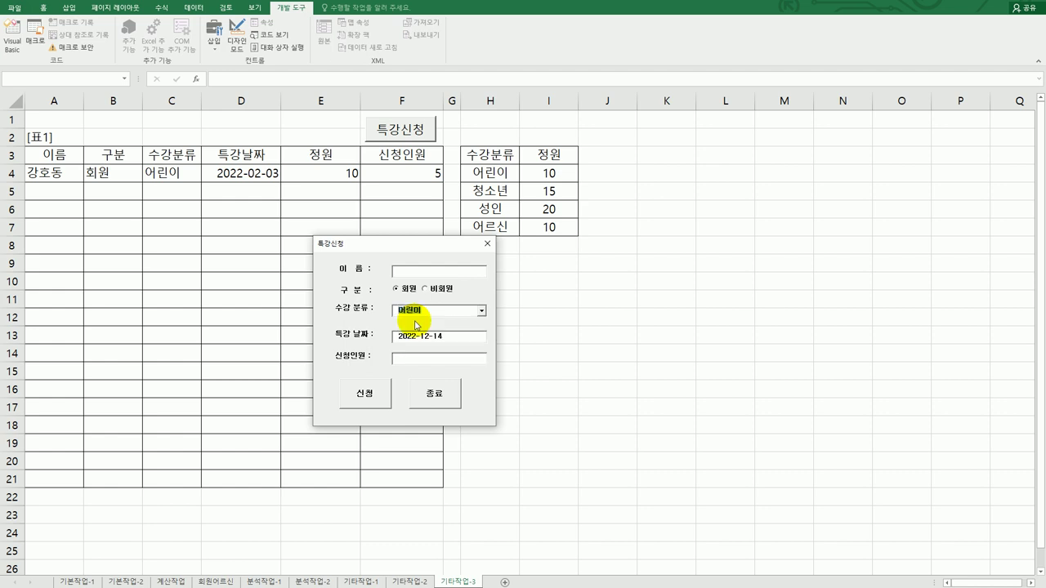
pyautogui.click(488, 243)
# Return to the cmd신청_Click code and duplicate the line Cells(i, 3) = cmb분류.Column(0) directly below itself
pyautogui.hotkey('alt', 'F11')
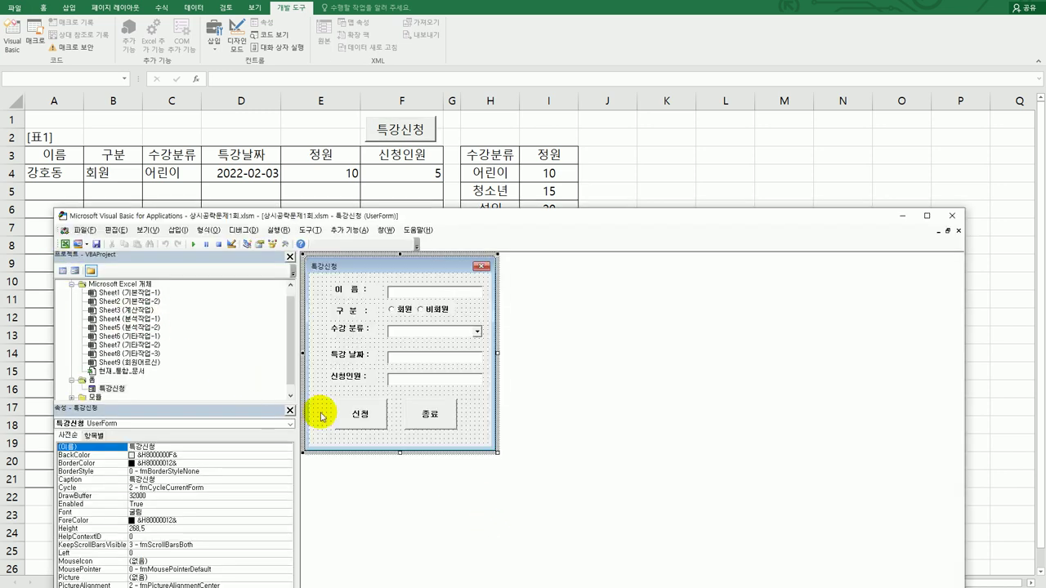
pyautogui.doubleClick(352, 413)
pyautogui.click(533, 411)
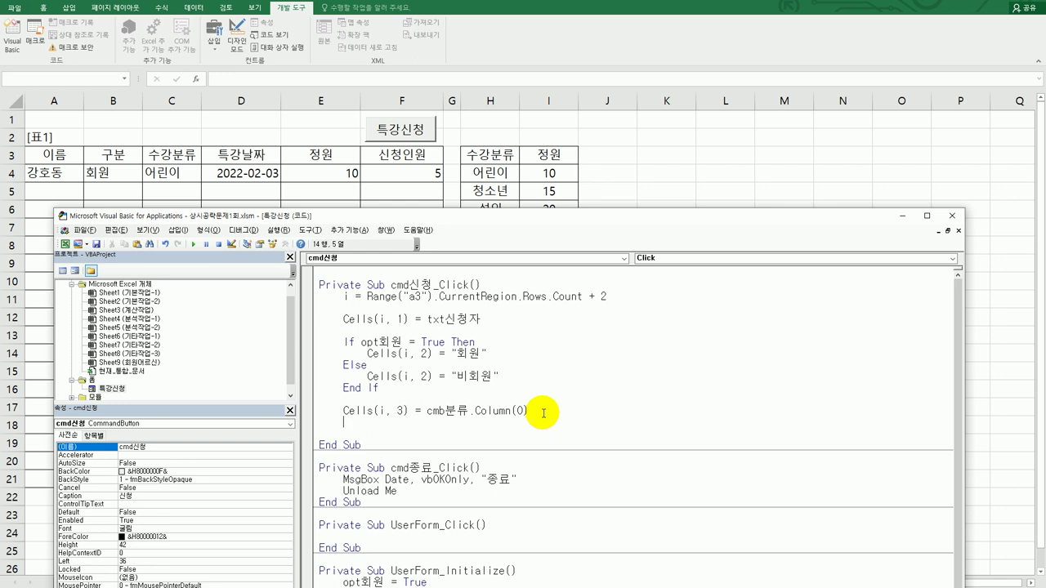
pyautogui.press('Up')
pyautogui.hotkey('shift', 'End')
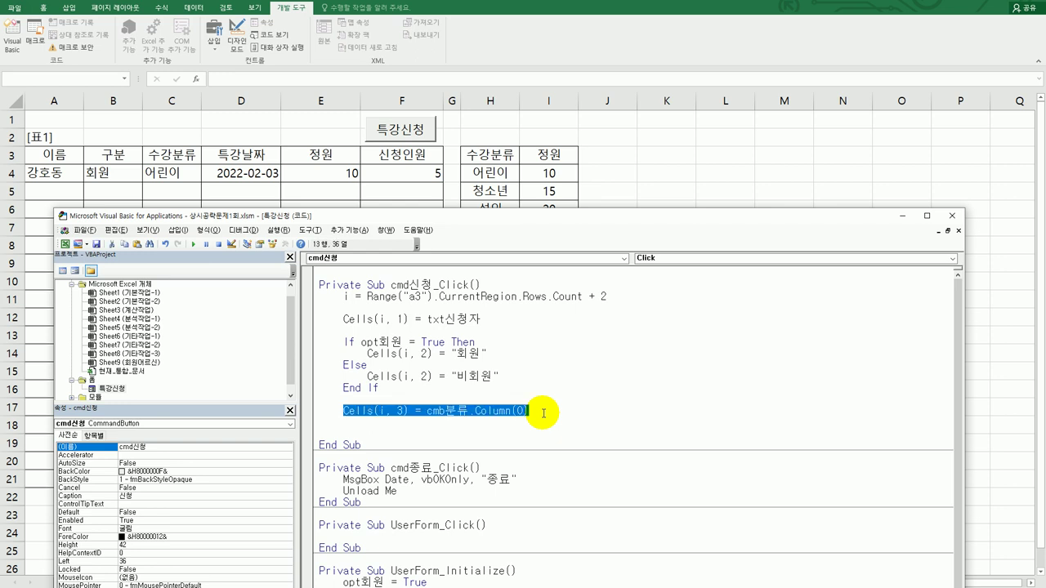
pyautogui.hotkey('ctrl', 'c')
pyautogui.press('End')
pyautogui.press('Return')
pyautogui.hotkey('ctrl', 'v')
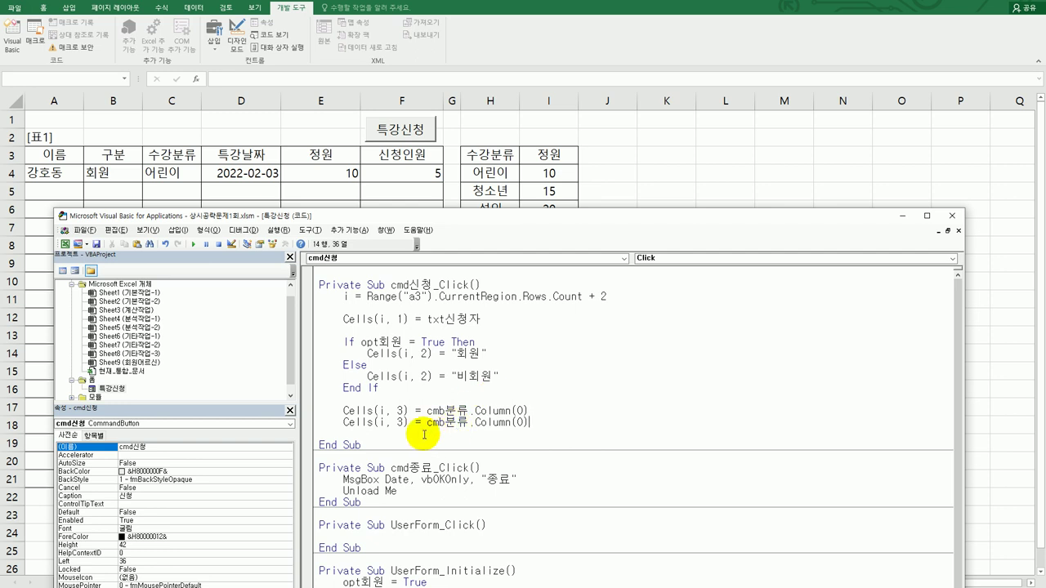
# Change the duplicated line to Cells(i, 4) = txt특강날짜.Value so the course date goes to the fourth column
pyautogui.doubleClick(400, 423)
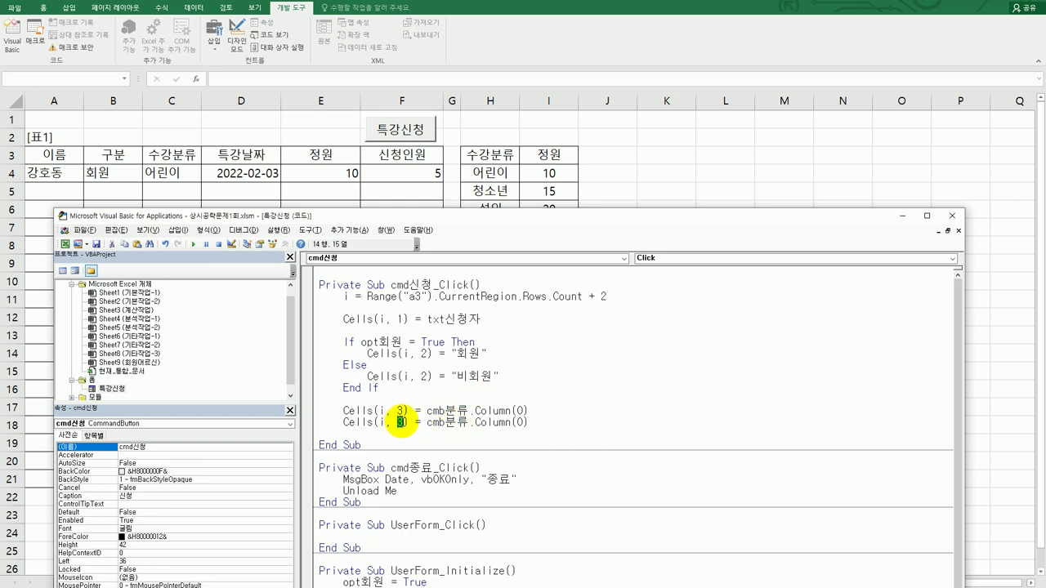
pyautogui.write('4')
pyautogui.moveTo(426, 423); pyautogui.dragTo(547, 426)
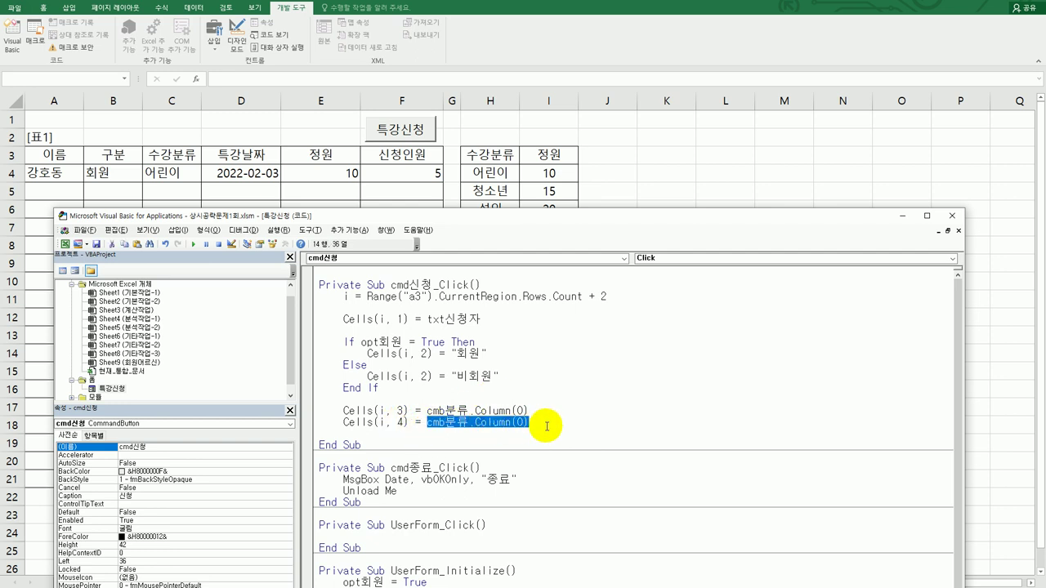
pyautogui.write('ㅅ')
pyautogui.press('BackSpace')
pyautogui.write('txt')
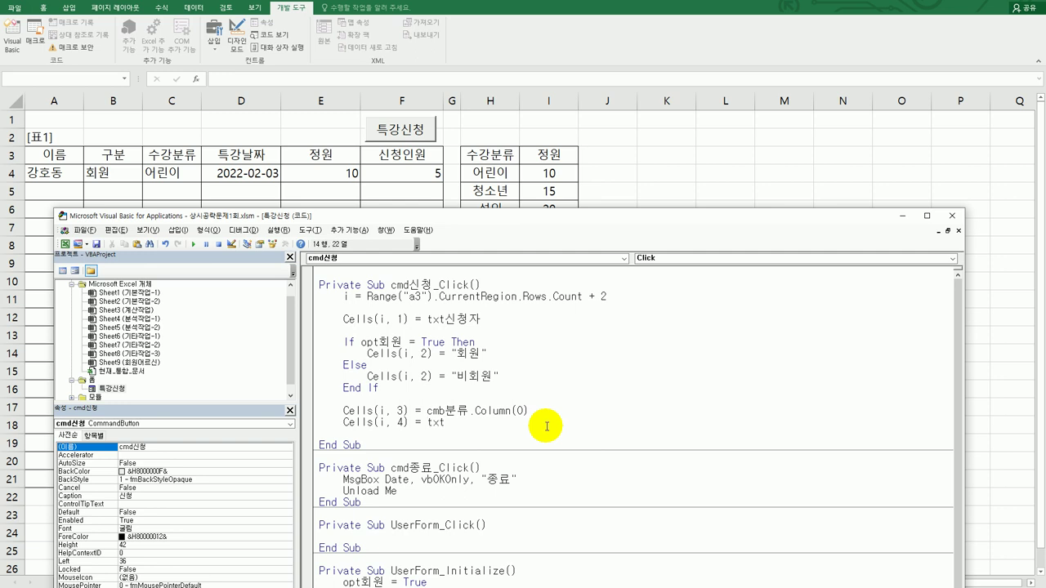
pyautogui.write('특강날짜.')
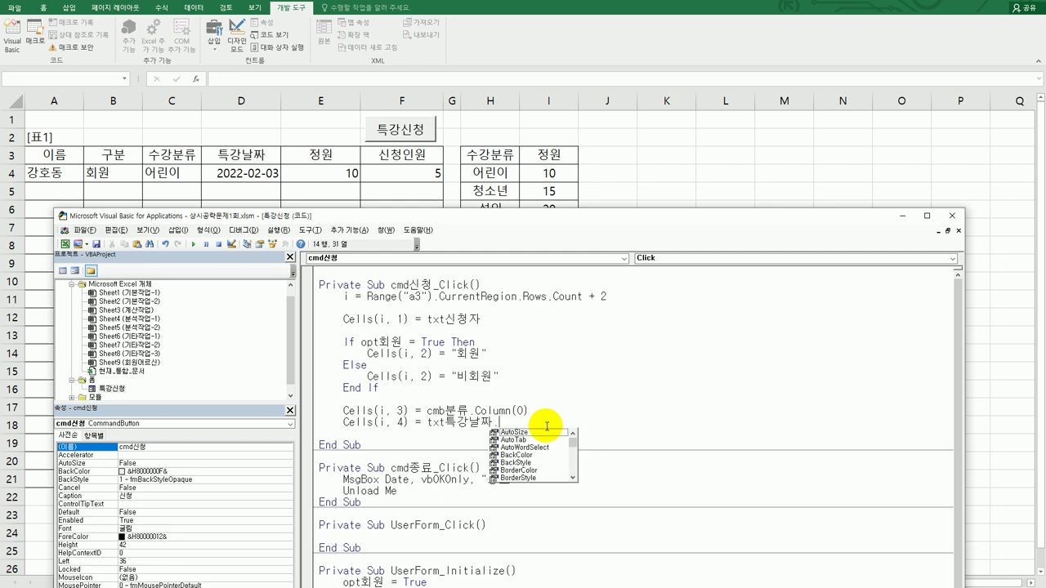
pyautogui.write('va')
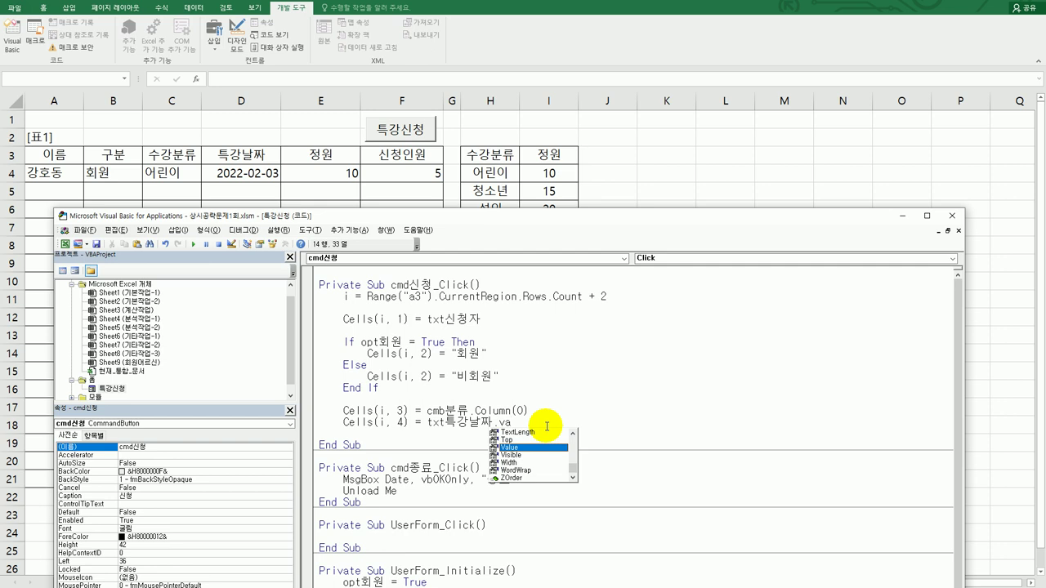
pyautogui.press('Tab')
# Add the line Cells(i, 5) = cmb분류.Column(1) by pasting the copied category line below and editing both numbers
pyautogui.press('Return')
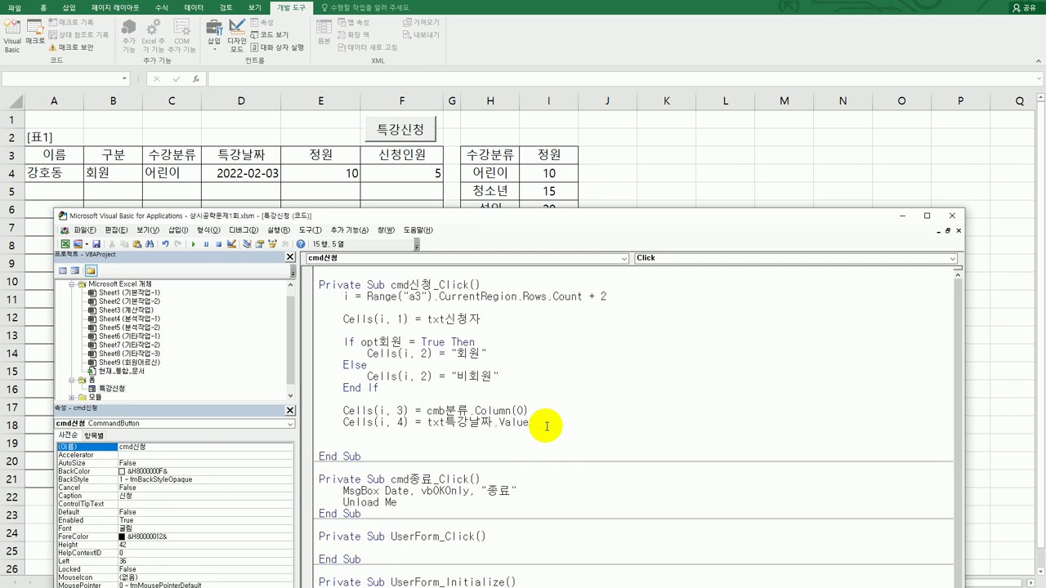
pyautogui.hotkey('ctrl', 'v')
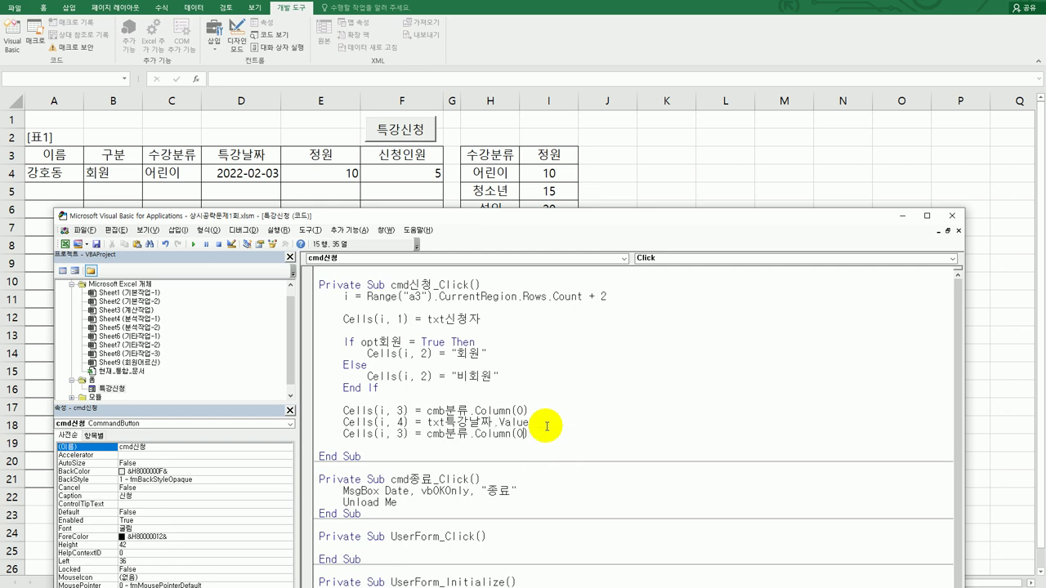
pyautogui.press('Left')
pyautogui.press('Left')
pyautogui.press('Left')
pyautogui.press('Left')
pyautogui.press('Left')
pyautogui.press('Left')
pyautogui.press('Left')
pyautogui.press('Left')
pyautogui.press('Left')
pyautogui.press('Left')
pyautogui.press('Left')
pyautogui.press('Left')
pyautogui.press('Left')
pyautogui.press('Left')
pyautogui.press('Left')
pyautogui.write('5')
pyautogui.press('Delete')
pyautogui.write('1')
pyautogui.press('Delete')
# Add the line Cells(i, 6) = txt신청인원.Value to write the number of applicants to the sixth column
pyautogui.press('Return')
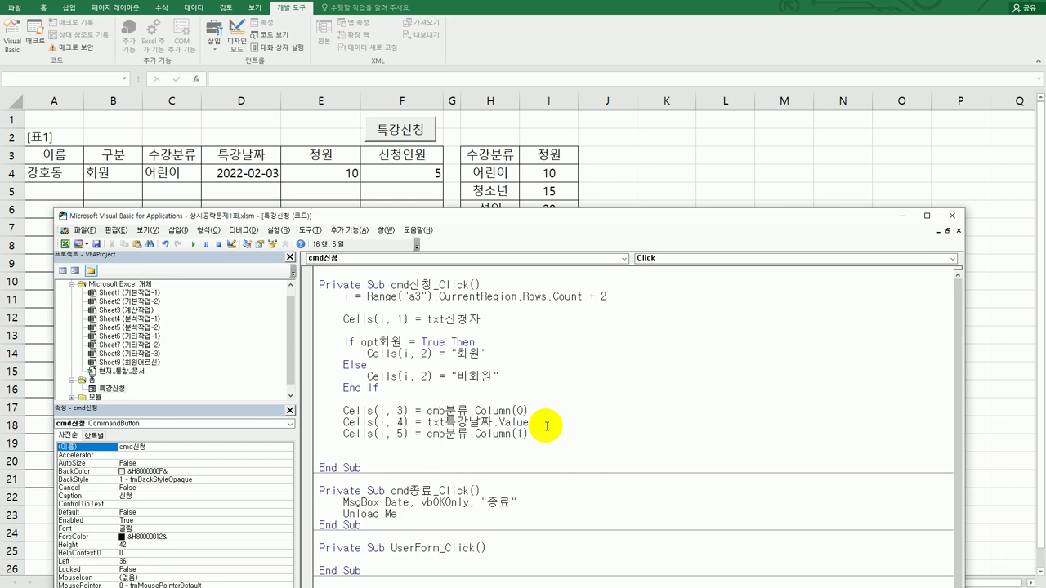
pyautogui.hotkey('ctrl', 'v')
pyautogui.hotkey('ctrl', 'Left')
pyautogui.hotkey('ctrl', 'Left')
pyautogui.hotkey('ctrl', 'Left')
pyautogui.hotkey('ctrl', 'Left')
pyautogui.hotkey('ctrl', 'Left')
pyautogui.hotkey('ctrl', 'Left')
pyautogui.hotkey('ctrl', 'Left')
pyautogui.hotkey('ctrl', 'Left')
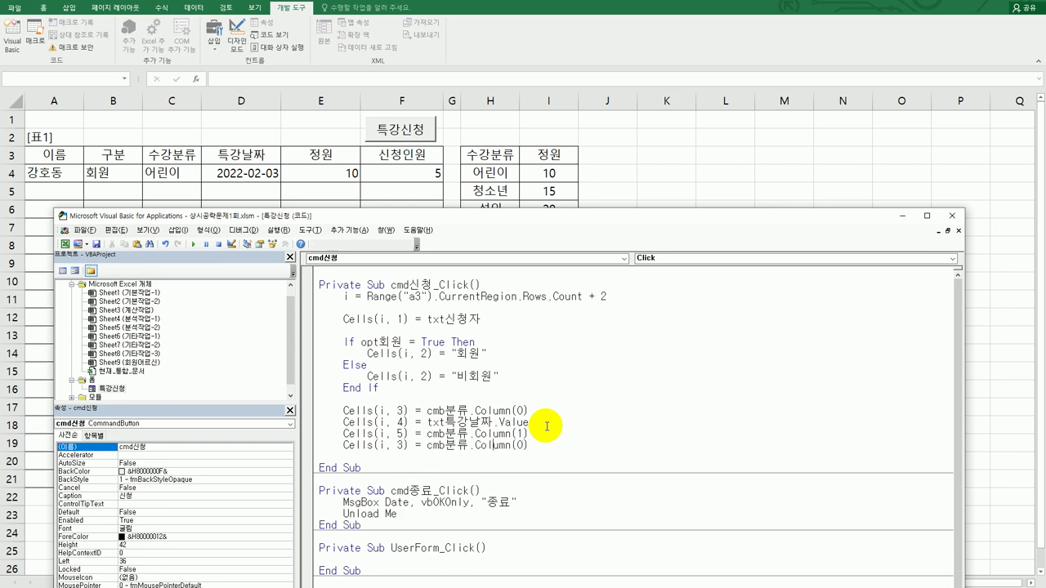
pyautogui.press('Right')
pyautogui.hotkey('shift', 'Right')
pyautogui.write('6')
pyautogui.press('Right')
pyautogui.press('Right')
pyautogui.press('Right')
pyautogui.press('Right')
pyautogui.hotkey('shift', 'End')
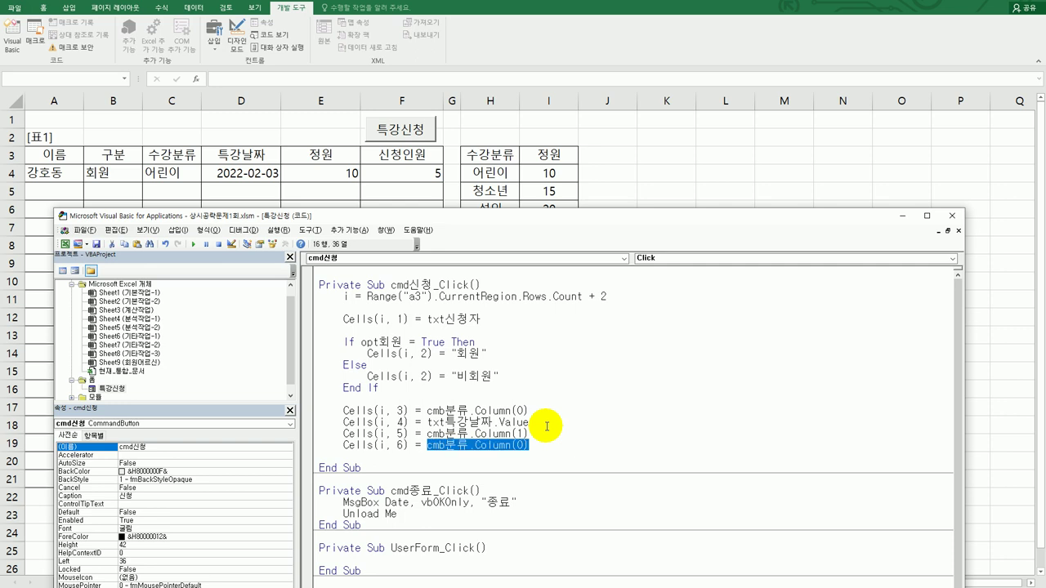
pyautogui.write('txt')
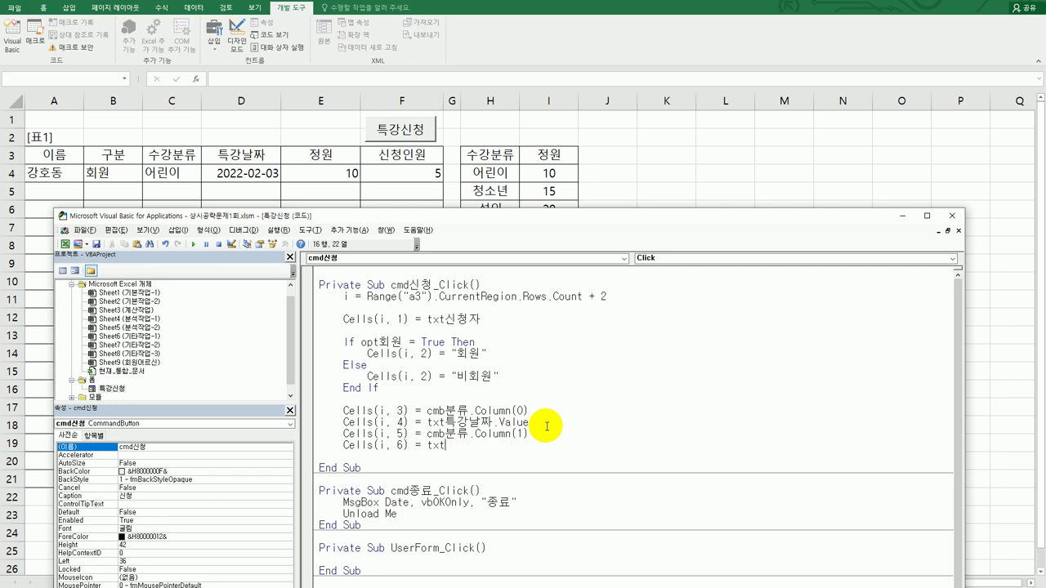
pyautogui.write('신청인원.')
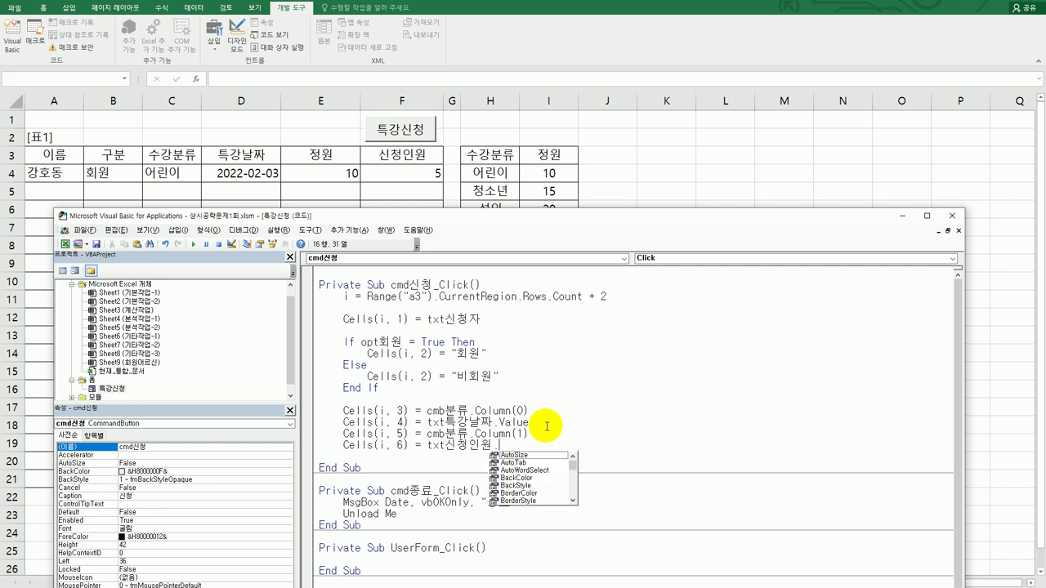
pyautogui.write('Value')
pyautogui.press('Return')
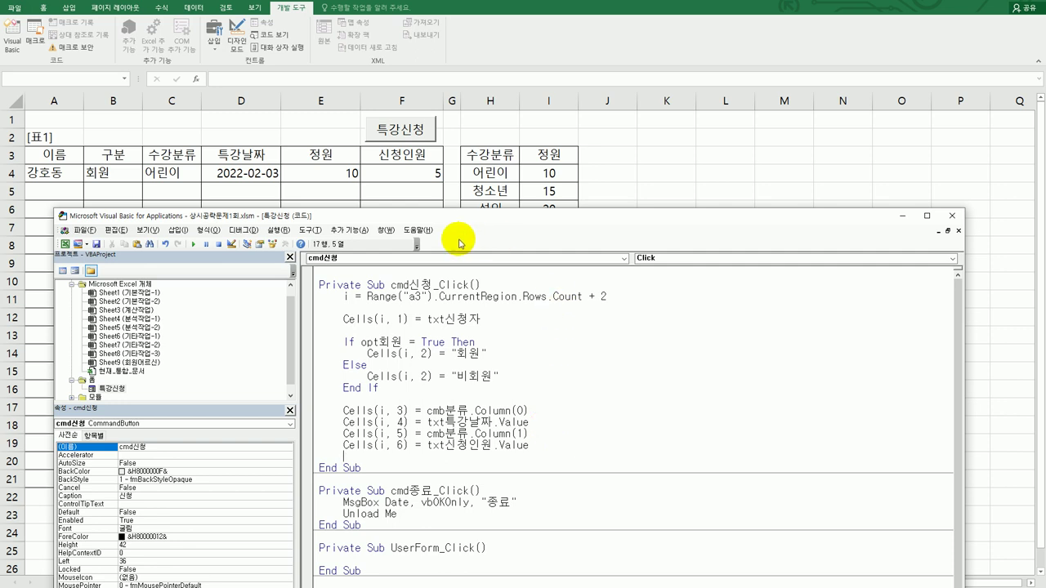
# Open the code of Sheet8 (기타작업-3) and create a Change event procedure for the Worksheet object
pyautogui.moveTo(453, 223); pyautogui.dragTo(462, 194)
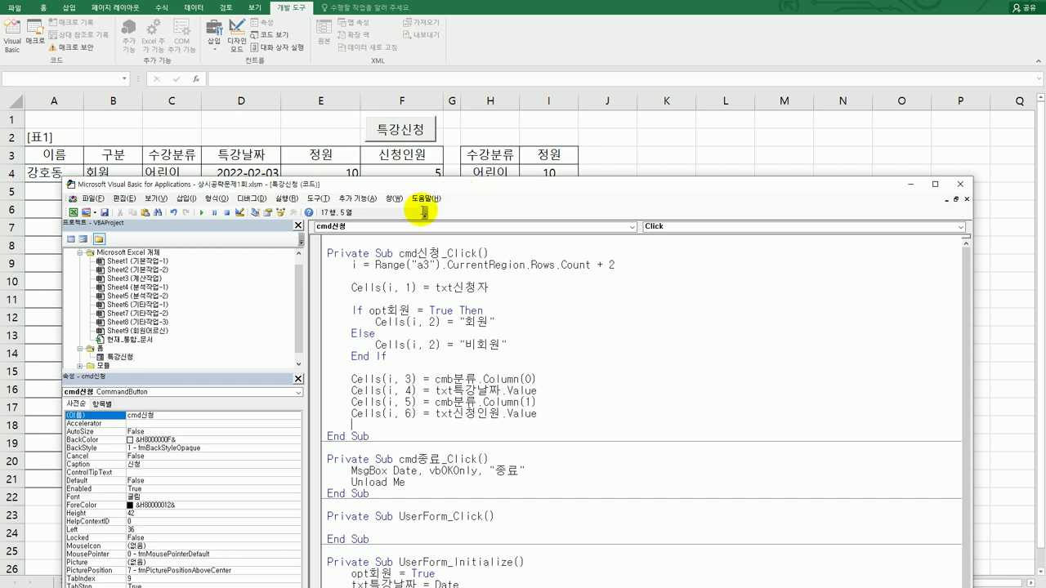
pyautogui.click(163, 324)
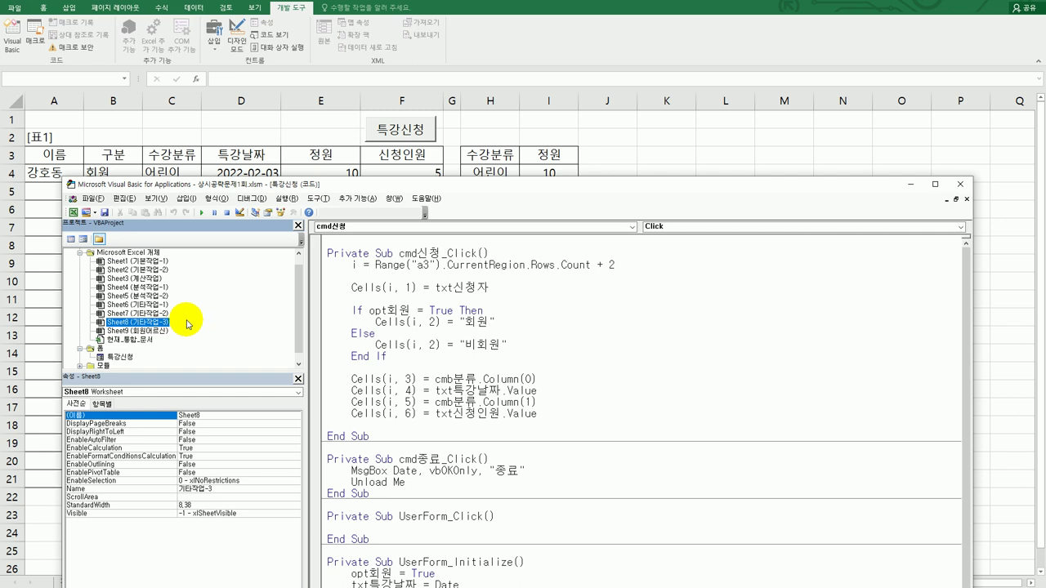
pyautogui.doubleClick(162, 324)
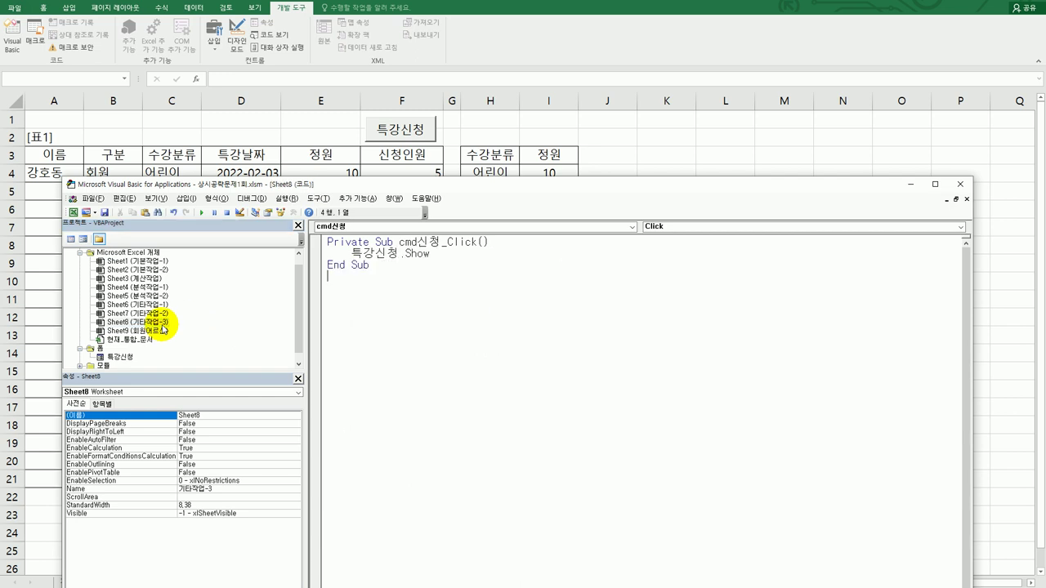
pyautogui.click(353, 226)
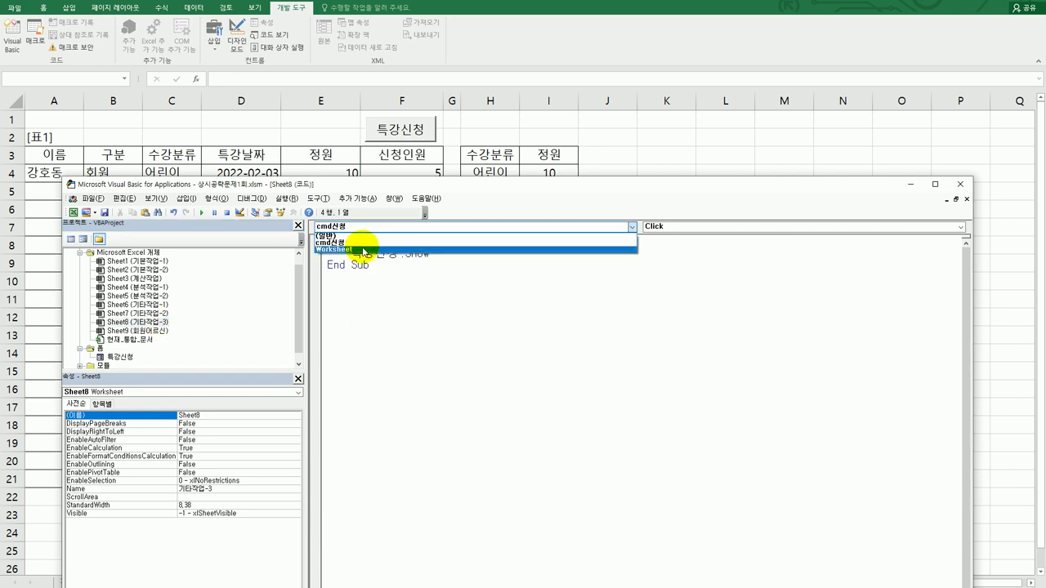
pyautogui.click(364, 248)
pyautogui.click(709, 230)
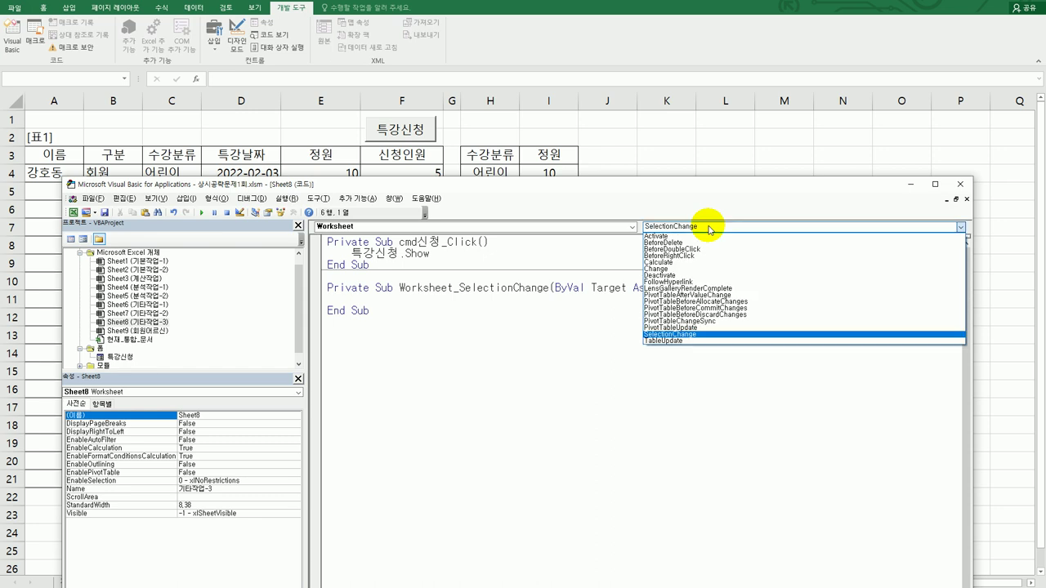
pyautogui.click(699, 267)
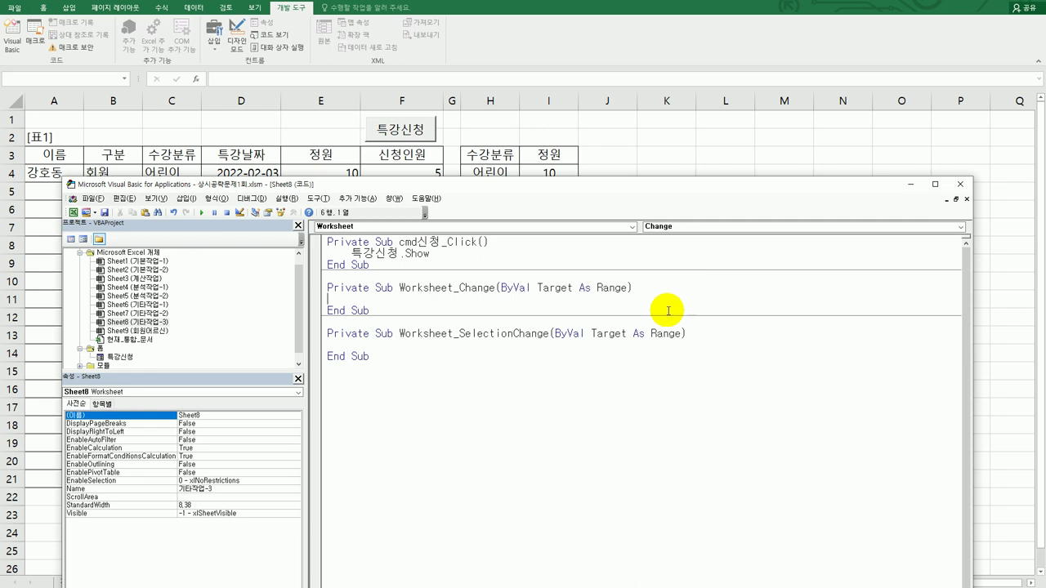
# In Worksheet_Change, enter Target.Font.Name = "궁서체" to set the changed cell's font
pyautogui.press('Tab')
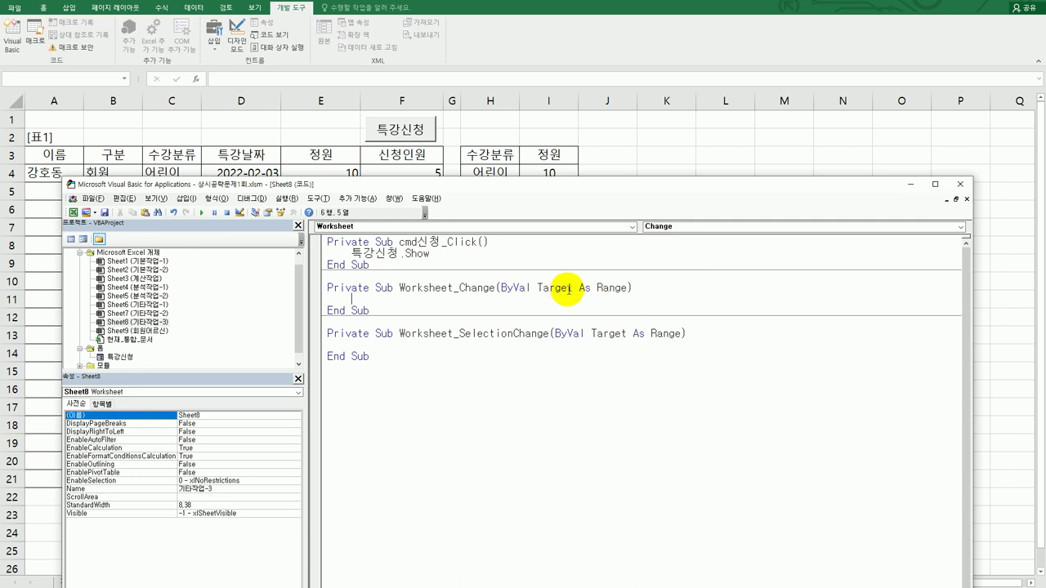
pyautogui.write('target.')
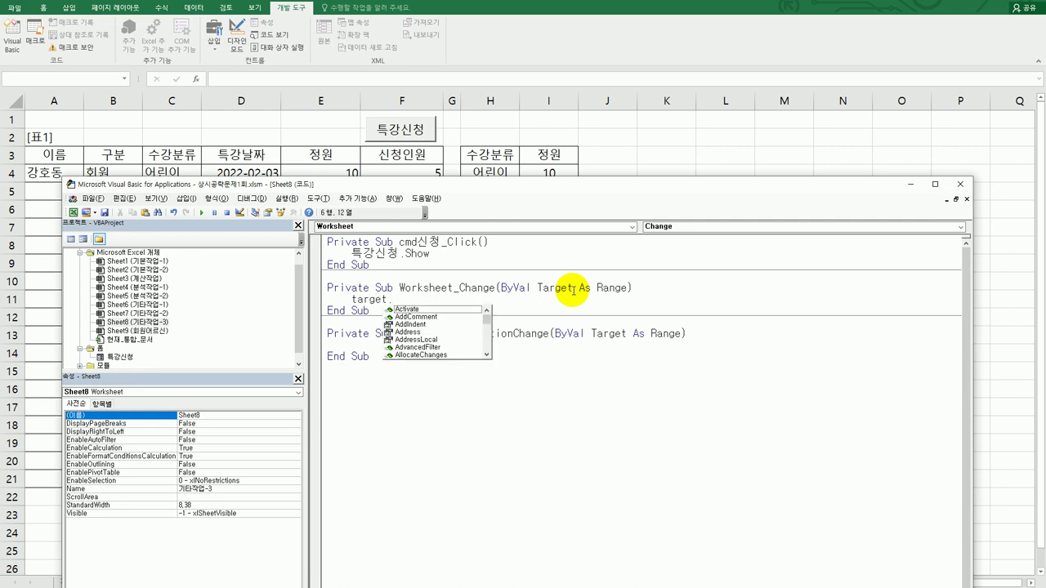
pyautogui.write('font')
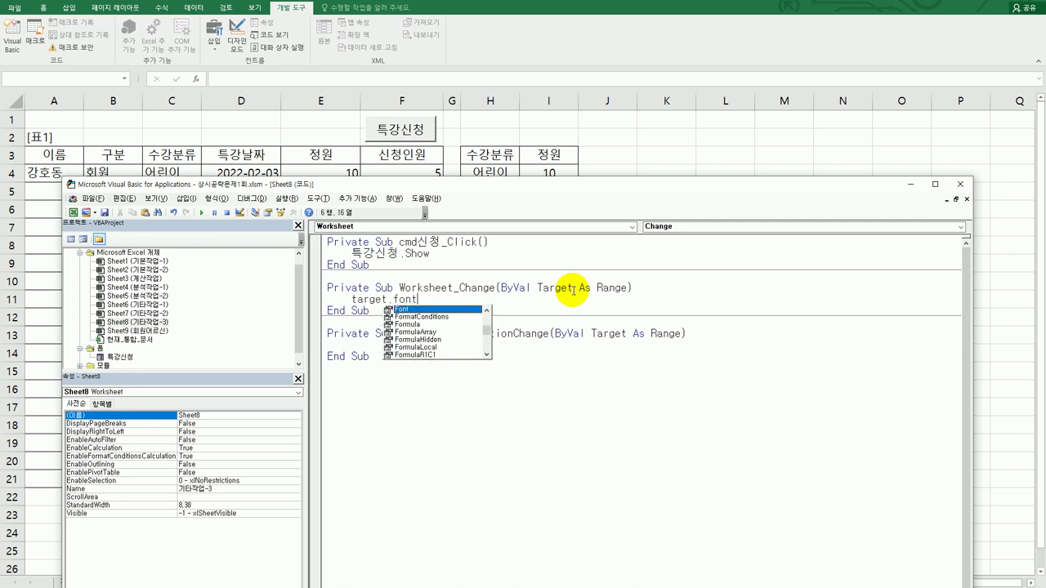
pyautogui.write('.')
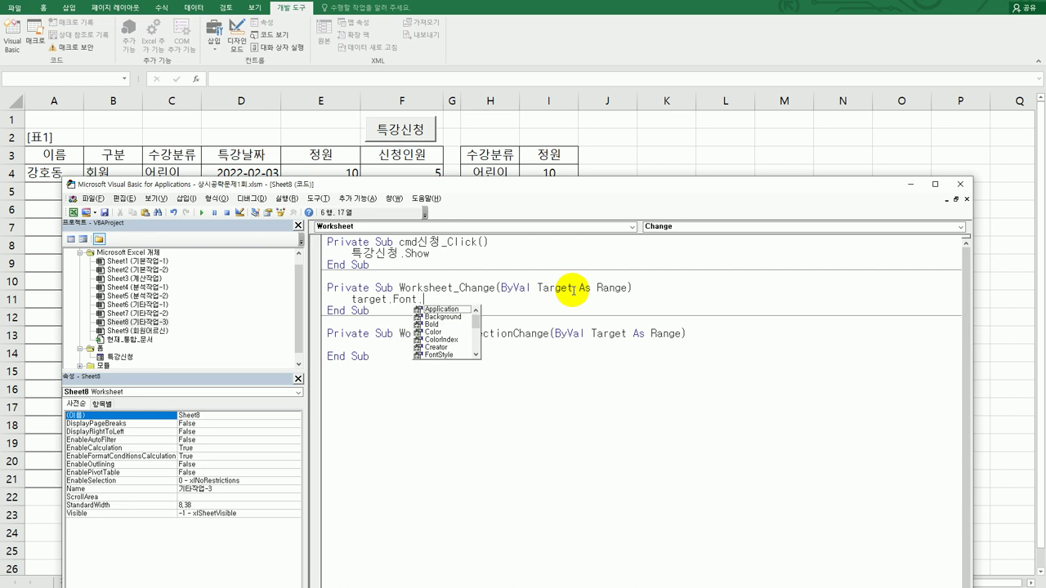
pyautogui.write('Name =')
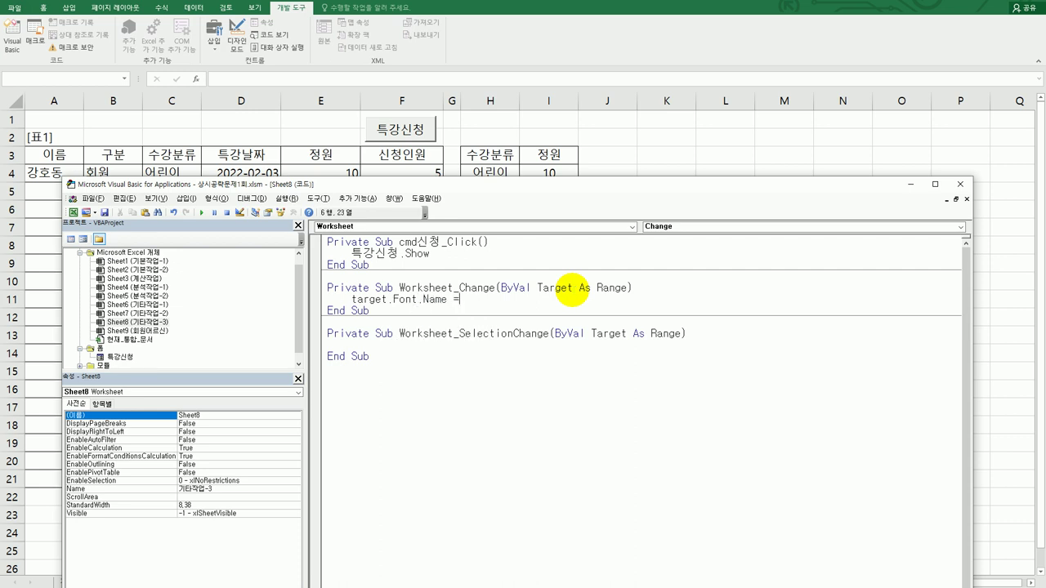
pyautogui.write(' "궁서체"')
pyautogui.press('Return')
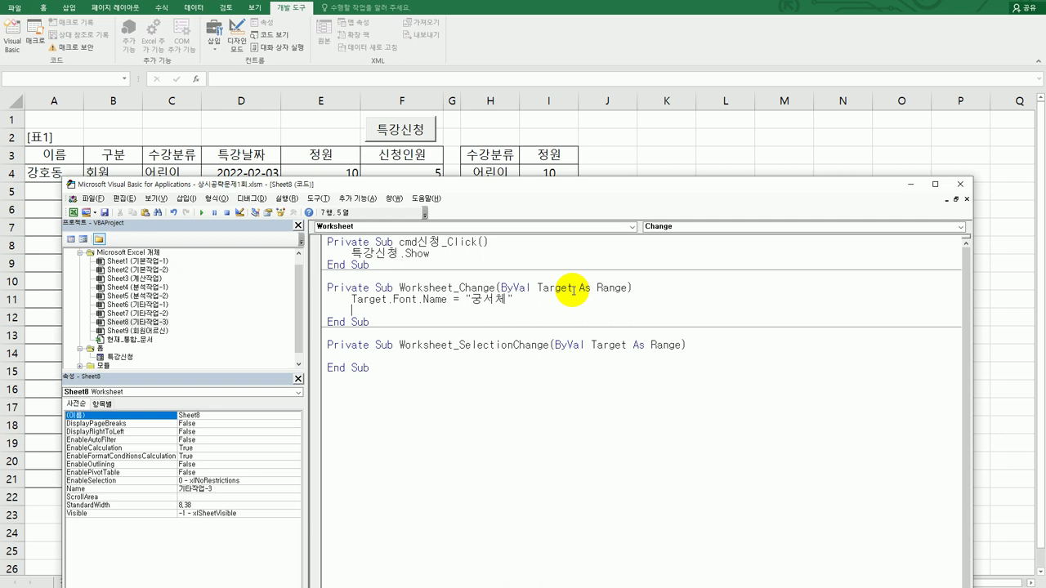
# Add Target.Font.Size = 12 below the font name line in Worksheet_Change
pyautogui.write('target.font')
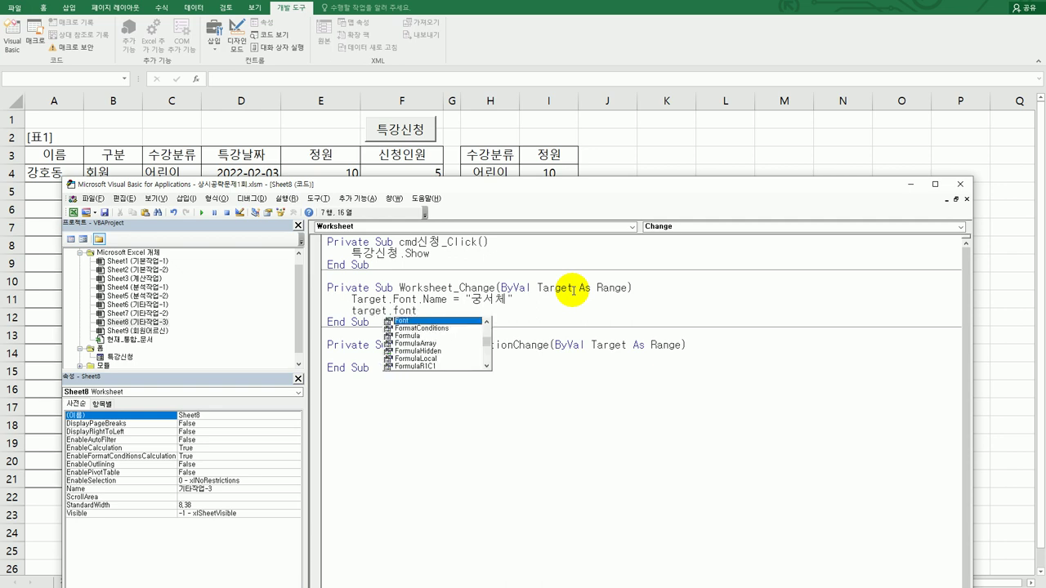
pyautogui.write('.s')
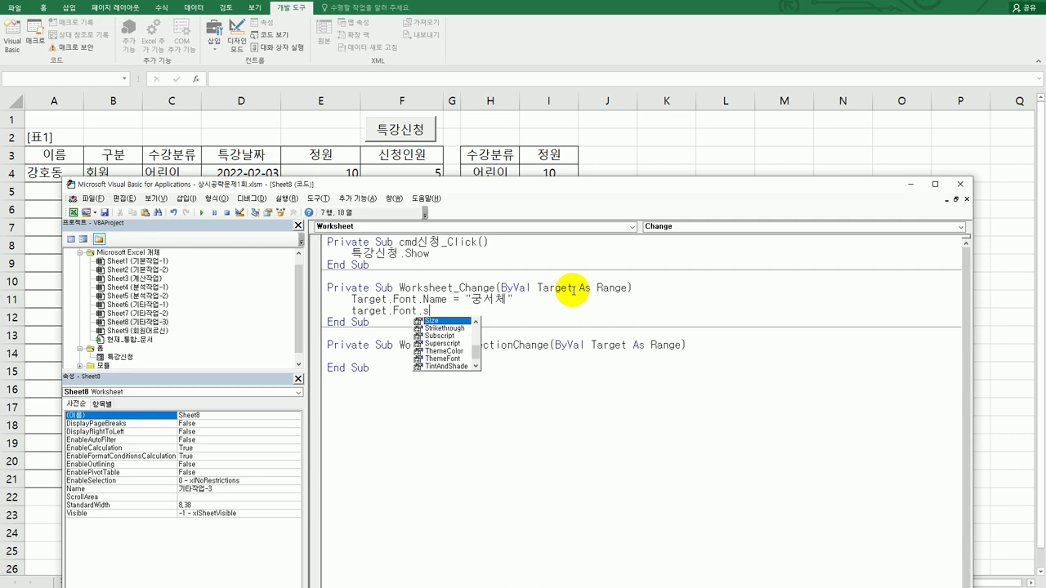
pyautogui.write('ize = 1')
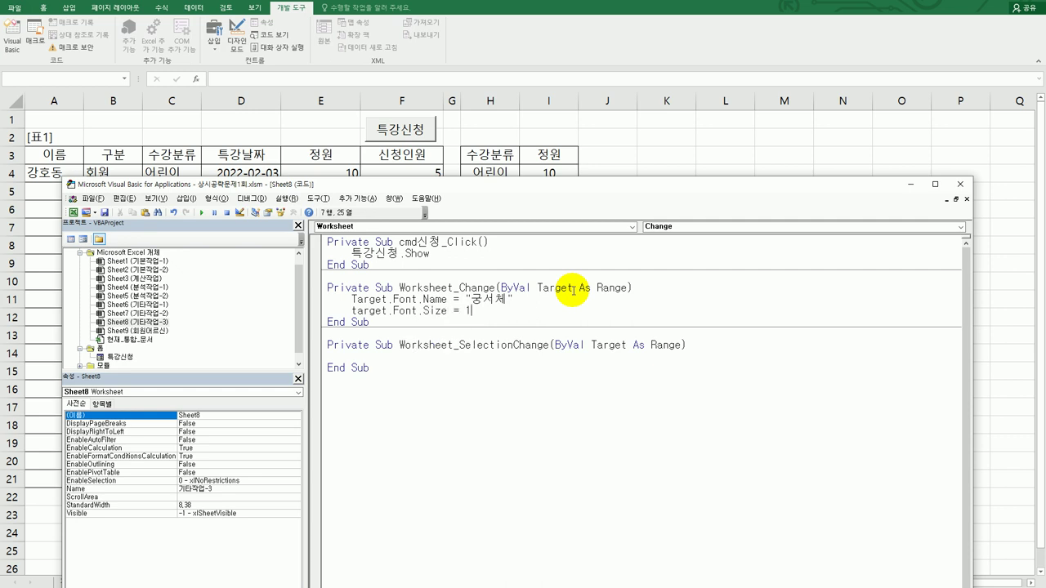
pyautogui.write('2')
pyautogui.press('Down')
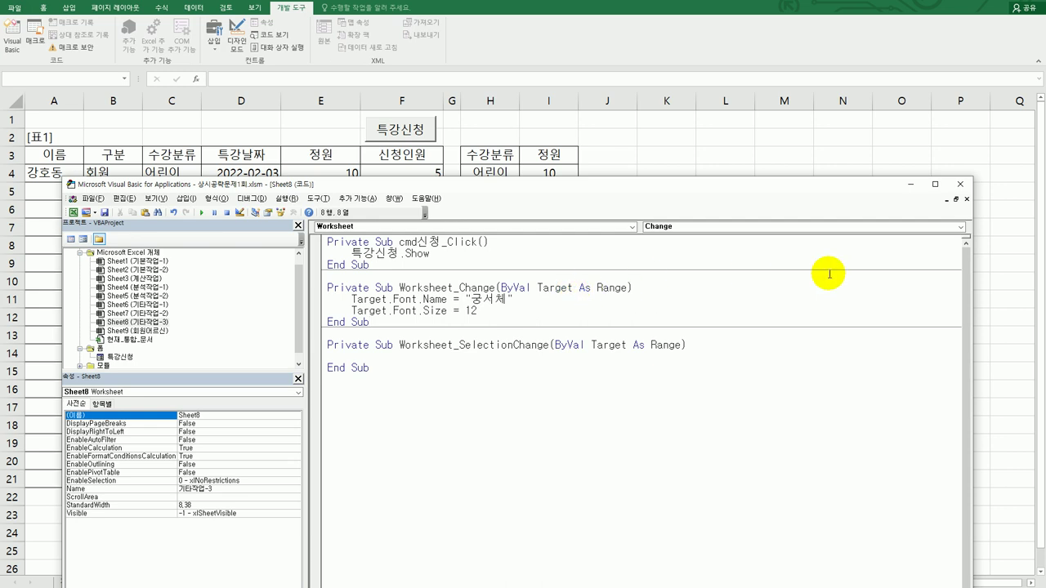
# Close the code editor, launch the 특강신청 form from the sheet and move it clear of the tables
pyautogui.click(960, 184)
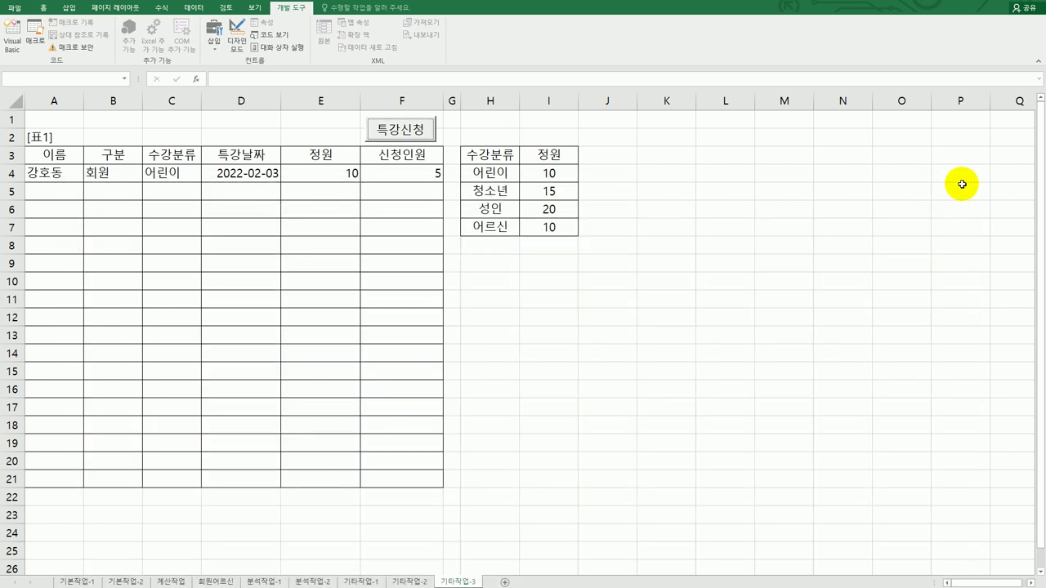
pyautogui.click(701, 274)
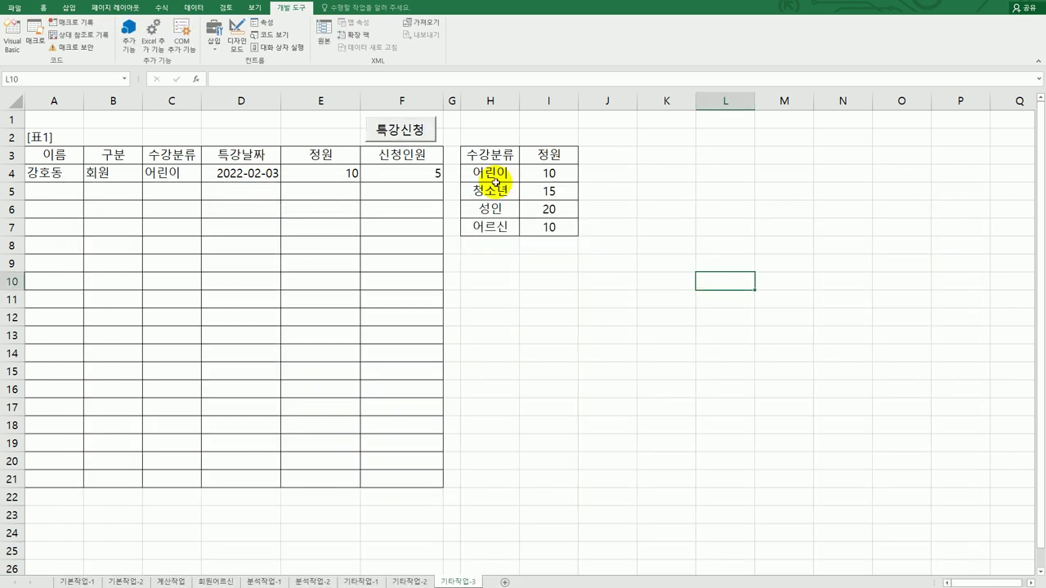
pyautogui.click(413, 138)
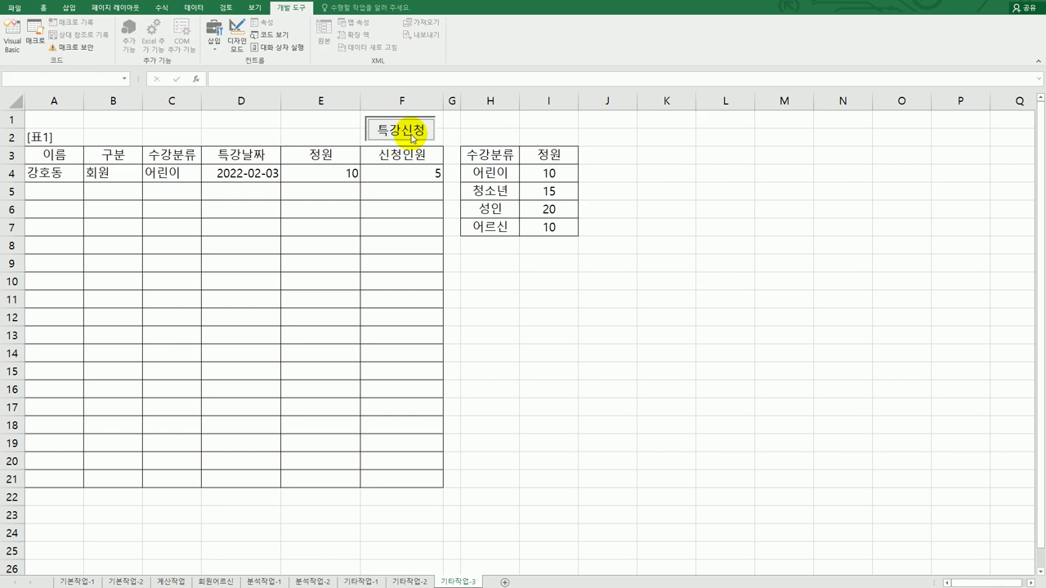
pyautogui.moveTo(535, 205); pyautogui.dragTo(722, 217)
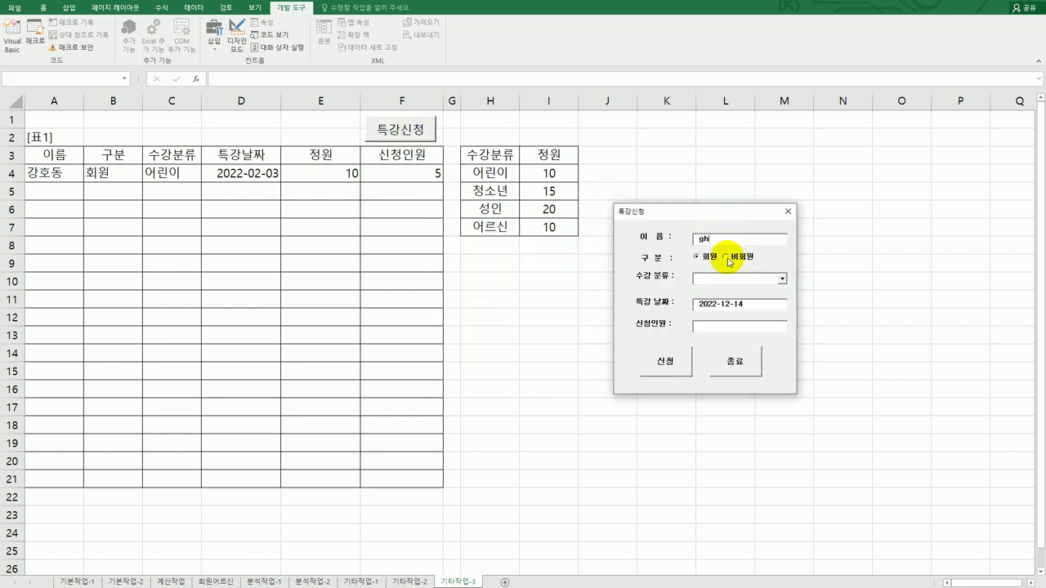
# In the 특강신청 form, enter the applicant's name, set 구분 to 비회원 and choose 성인 as the 수강 분류
pyautogui.write('홍길동')
pyautogui.click(730, 259)
pyautogui.click(783, 278)
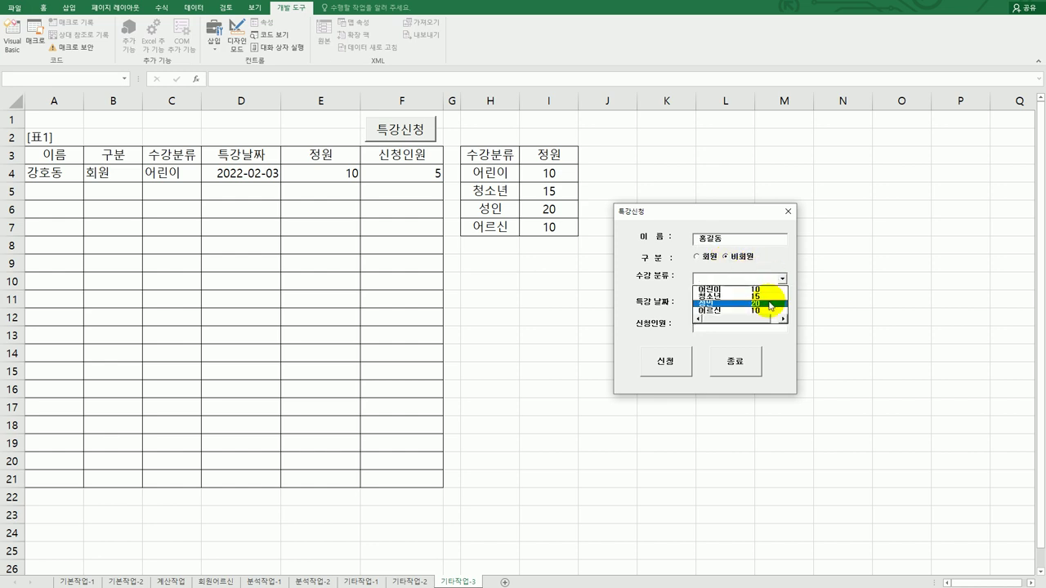
pyautogui.click(770, 304)
# Set 신청인원 to 9 in the form and submit the application to the table
pyautogui.click(721, 330)
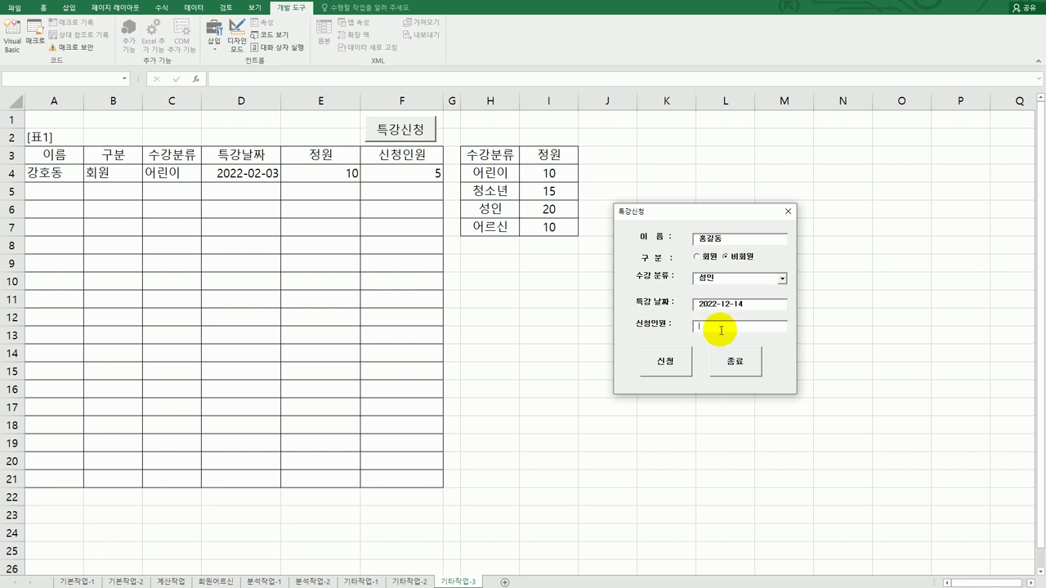
pyautogui.write('10')
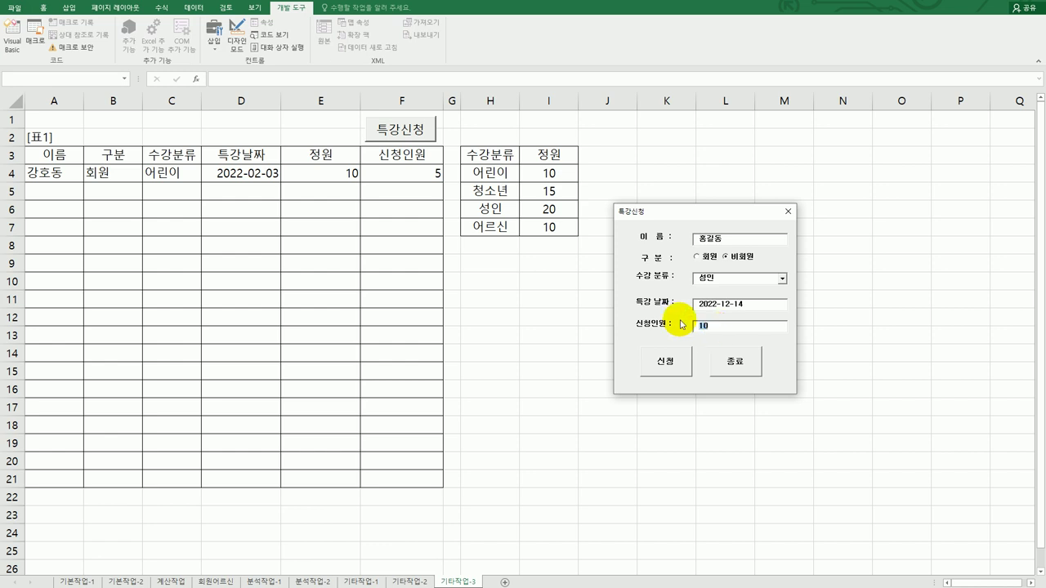
pyautogui.press('BackSpace')
pyautogui.press('BackSpace')
pyautogui.write('9')
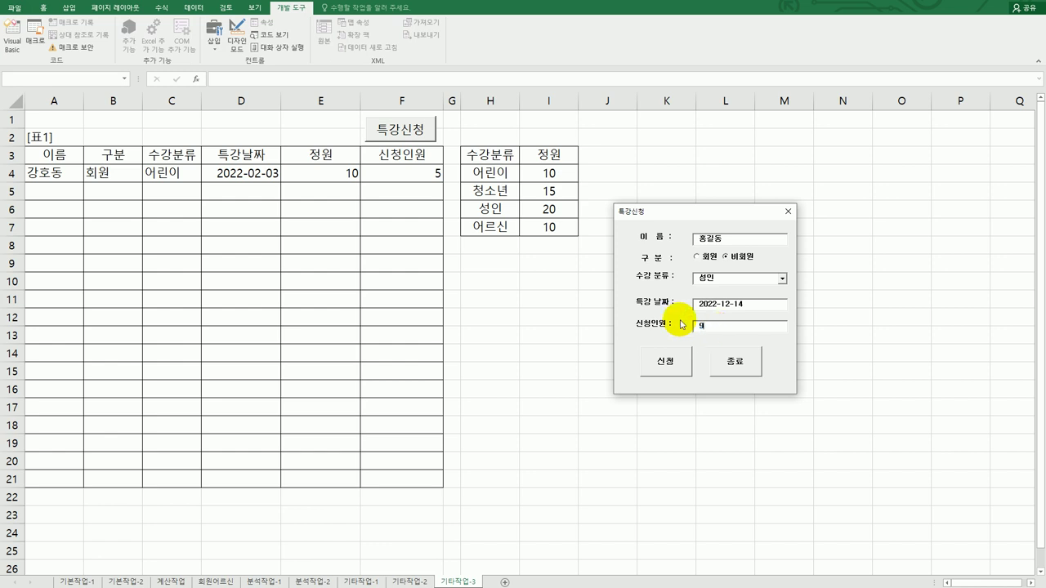
pyautogui.click(673, 366)
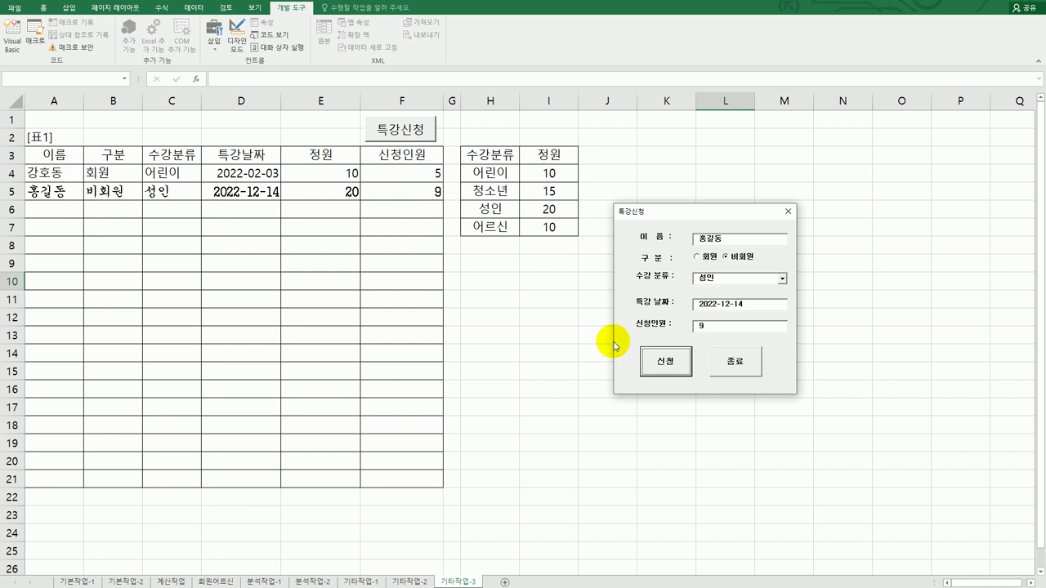
# Exit the 특강신청 form with 종료, dismiss the date message and select cell L20 on the sheet
pyautogui.click(726, 366)
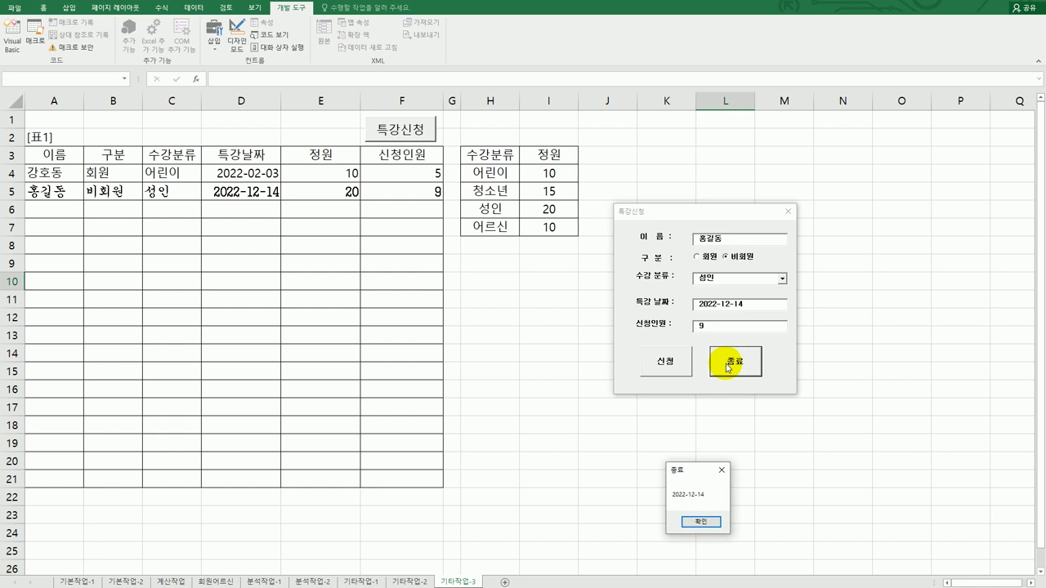
pyautogui.moveTo(698, 471); pyautogui.dragTo(528, 408)
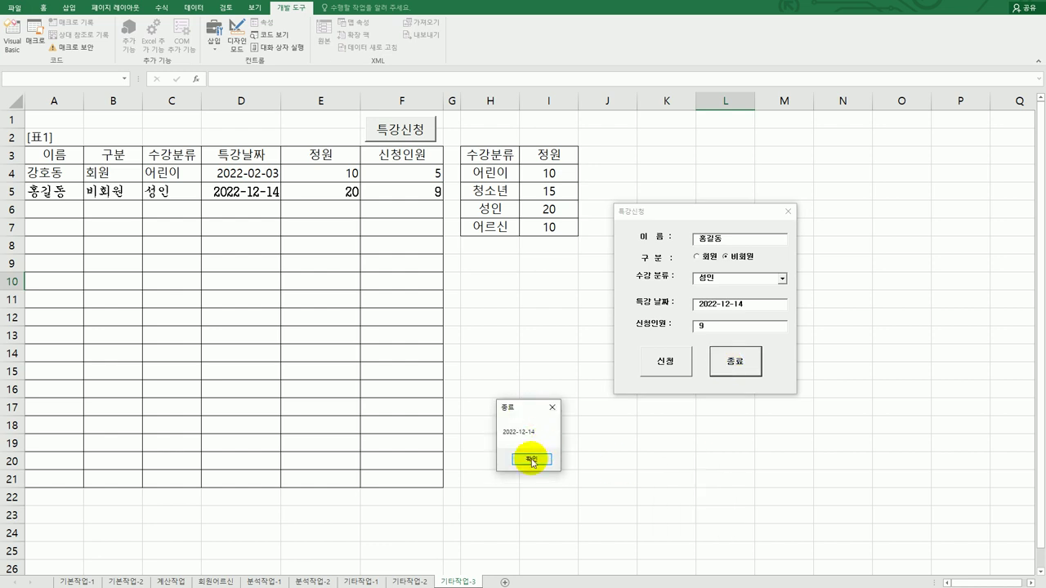
pyautogui.click(532, 458)
pyautogui.click(711, 461)
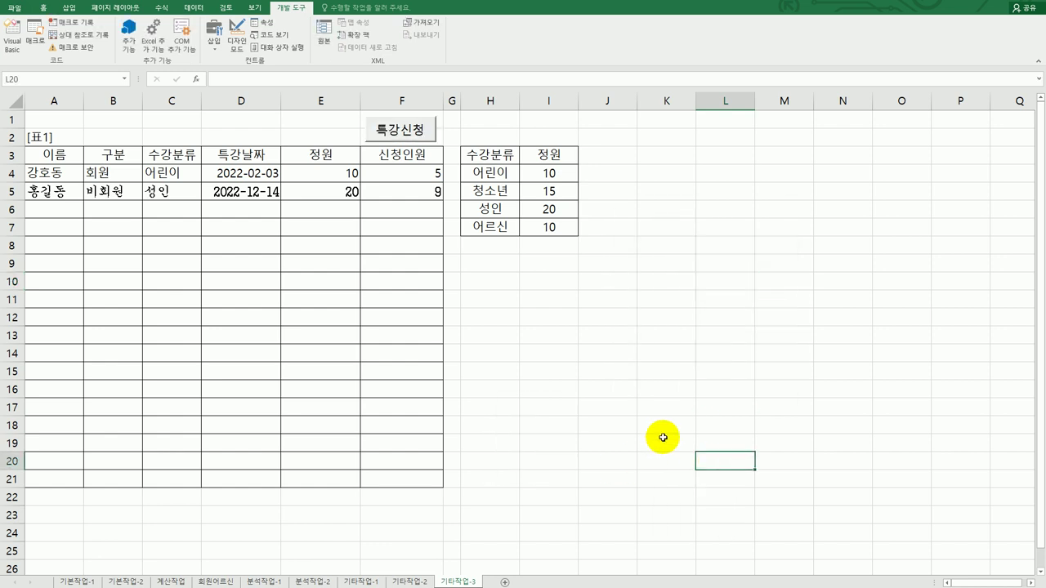